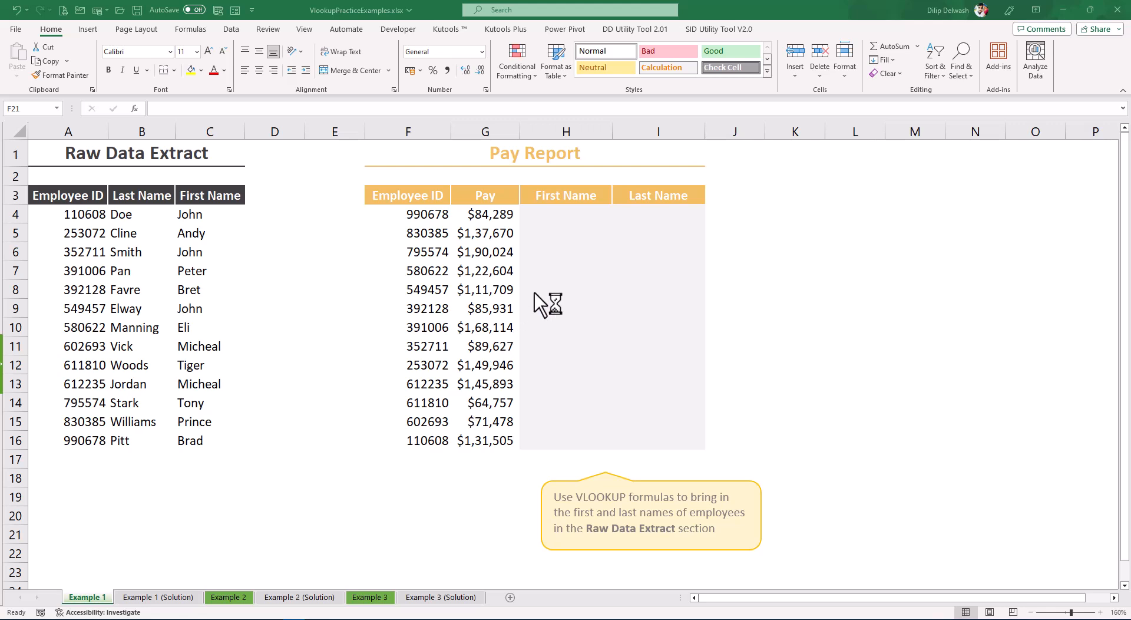
- Examine the Raw Data Extract table and the Pay Report's employee ID, pay and empty name columns
click(576, 211)
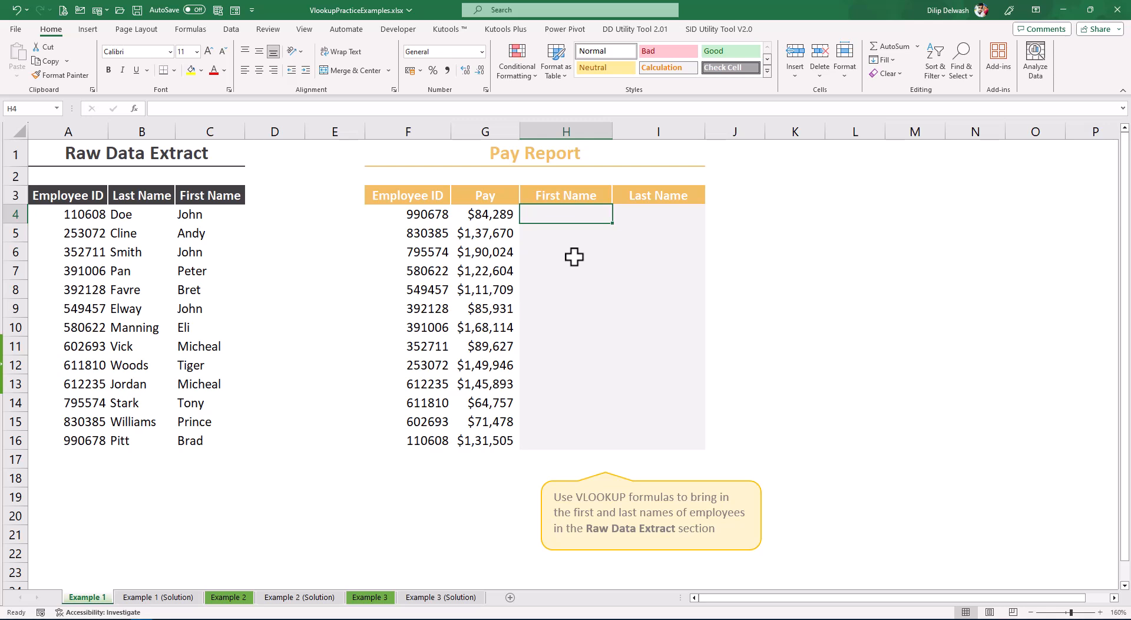
mouse_move(40, 197)
mouse_down()
mouse_move(222, 417)
mouse_move(230, 455)
mouse_move(202, 454)
mouse_up()
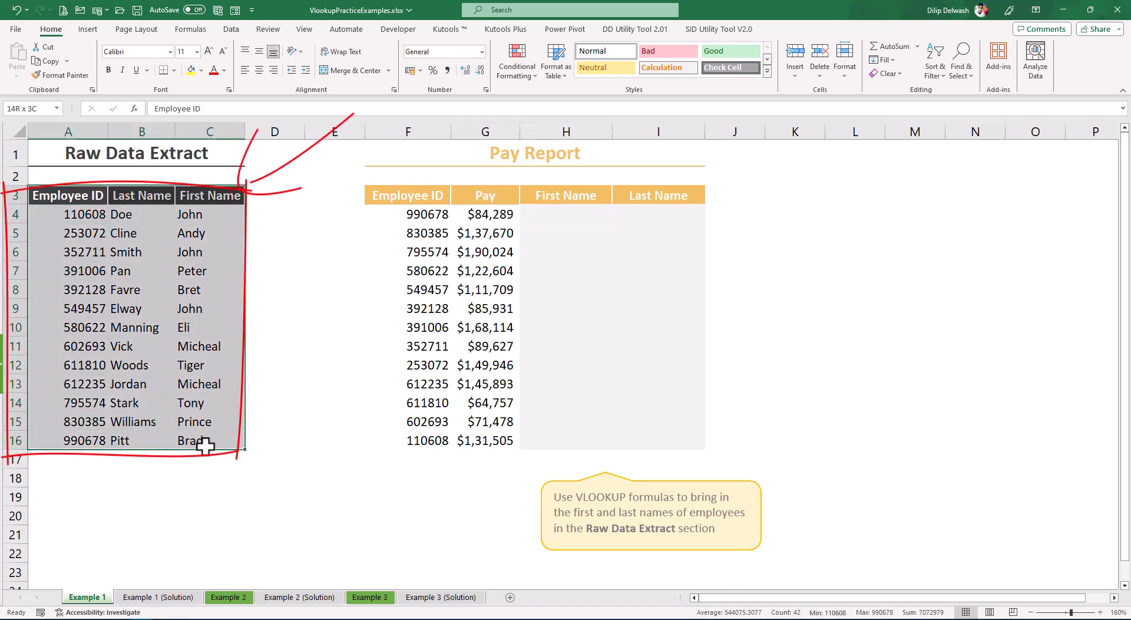
click(95, 217)
click(125, 199)
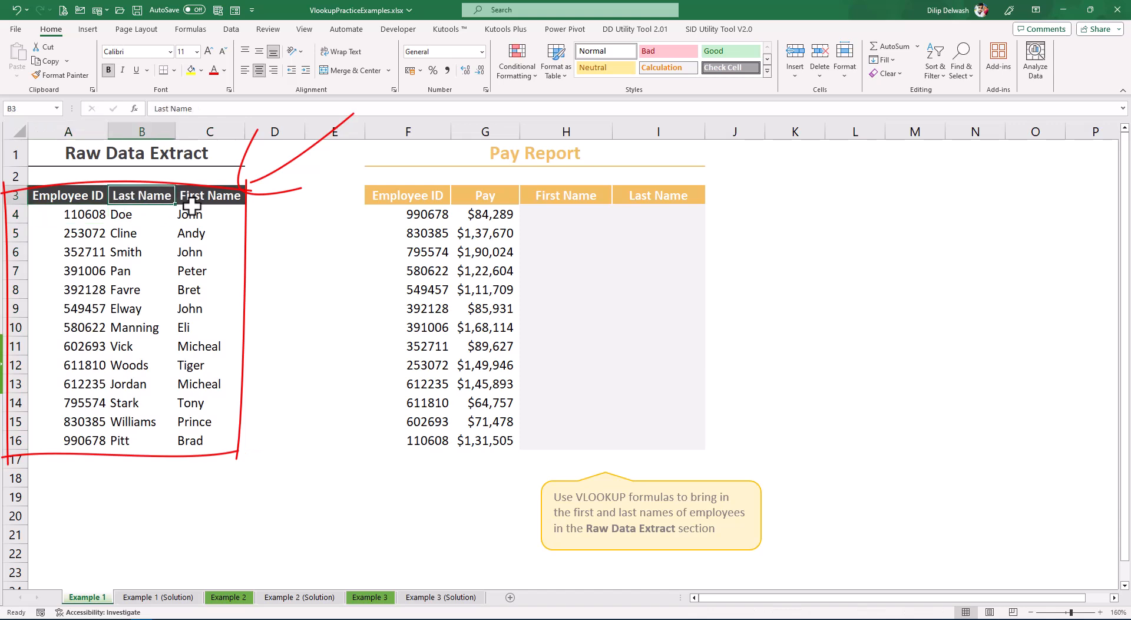
click(221, 199)
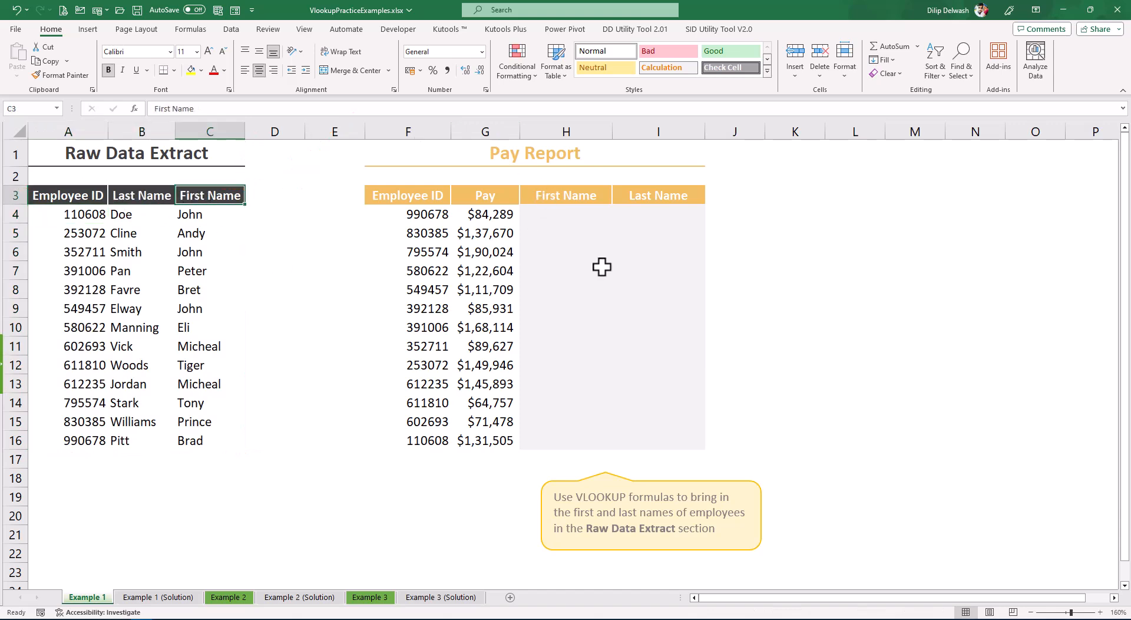
click(565, 214)
drag(469, 216, 490, 440)
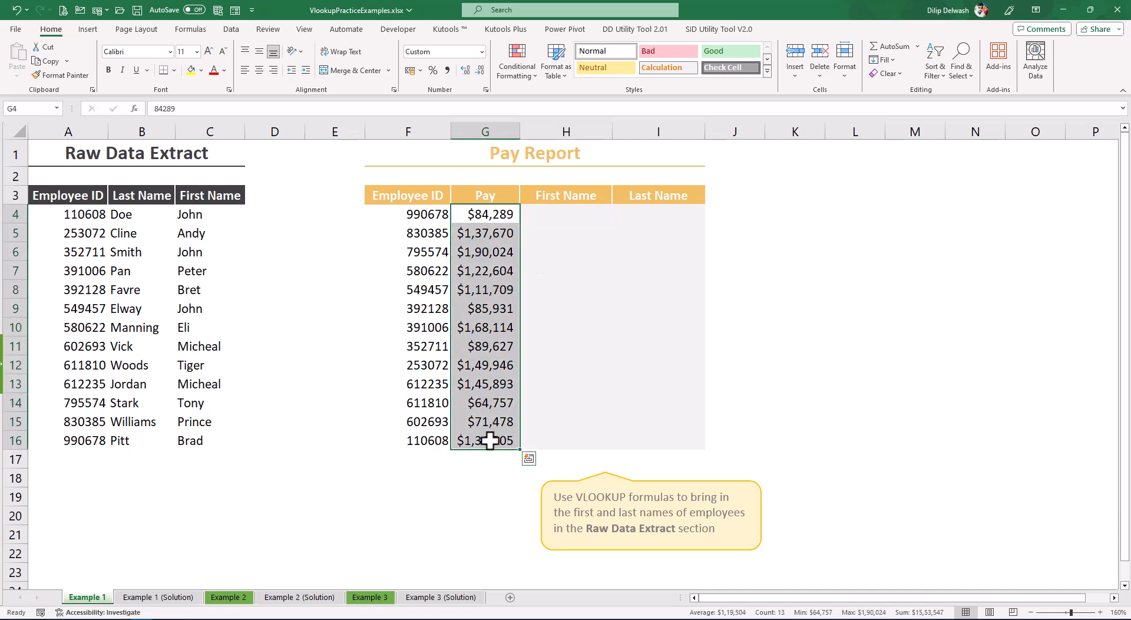
click(491, 441)
drag(434, 218, 442, 436)
drag(565, 212, 656, 212)
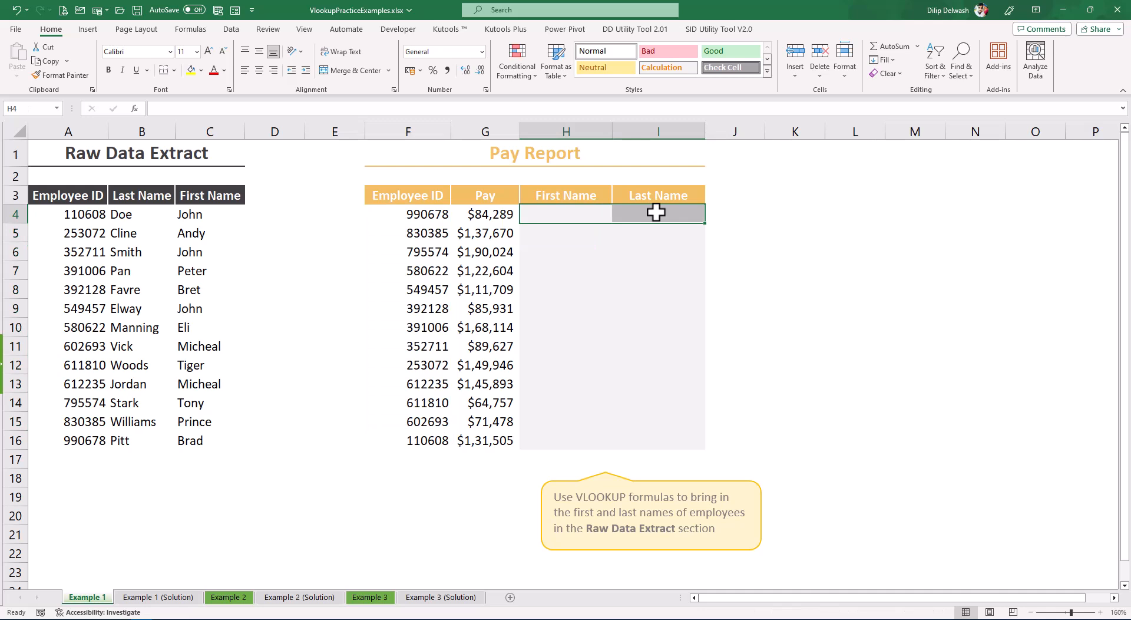
click(636, 212)
click(589, 212)
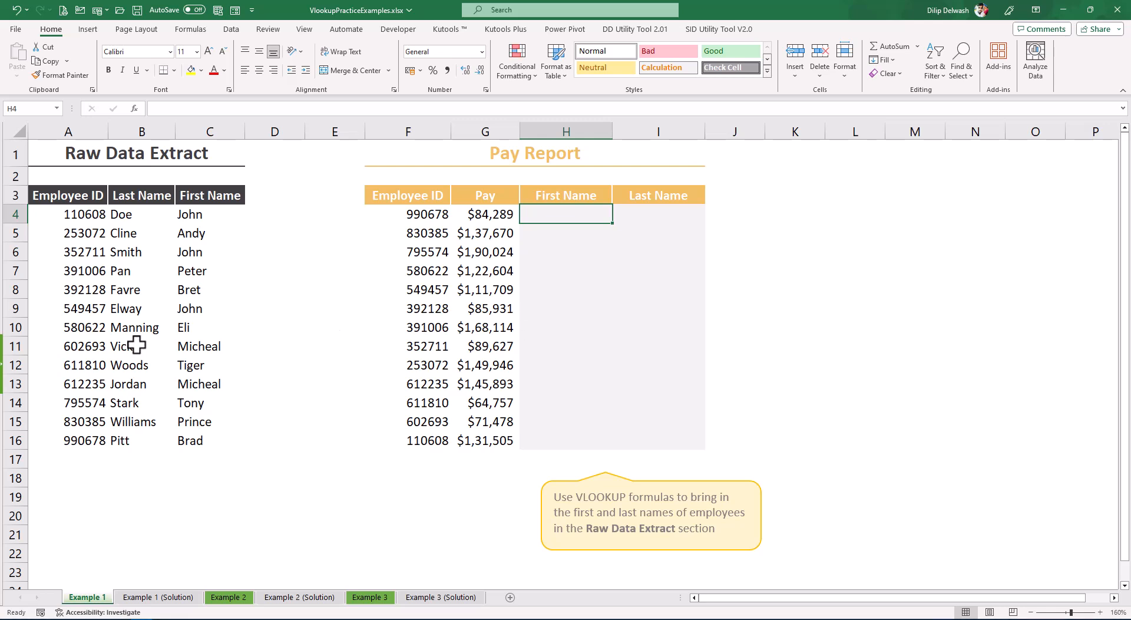
- Compare the order of the Raw Data Extract columns with the Pay Report's First Name and Last Name columns
drag(184, 197, 199, 444)
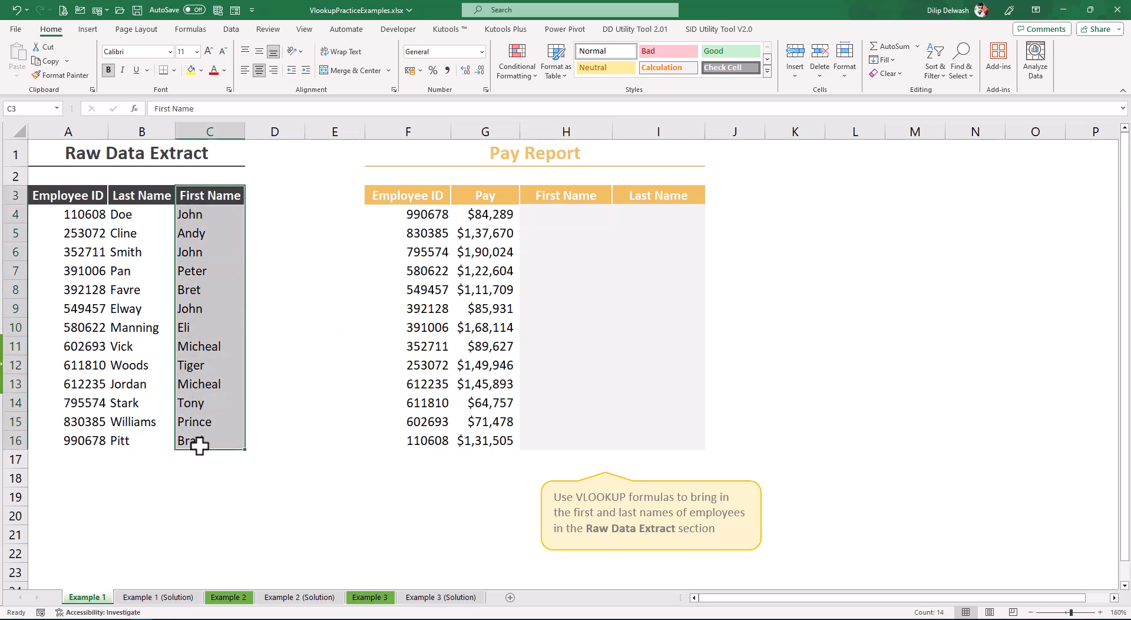
click(199, 445)
drag(56, 195, 75, 439)
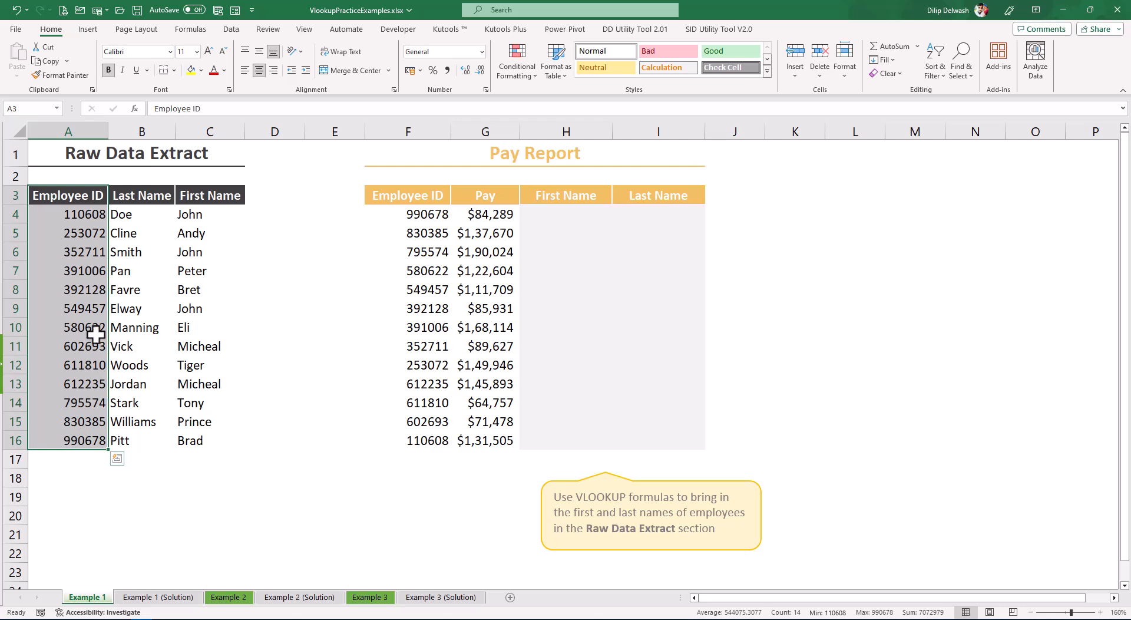
drag(135, 199, 146, 442)
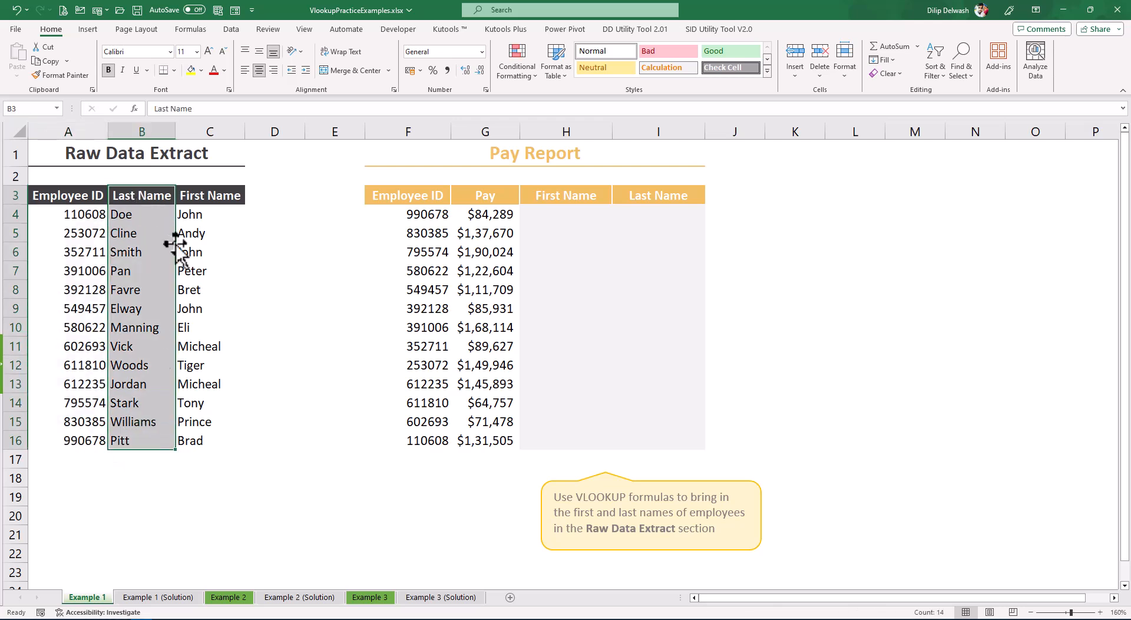
drag(196, 195, 203, 433)
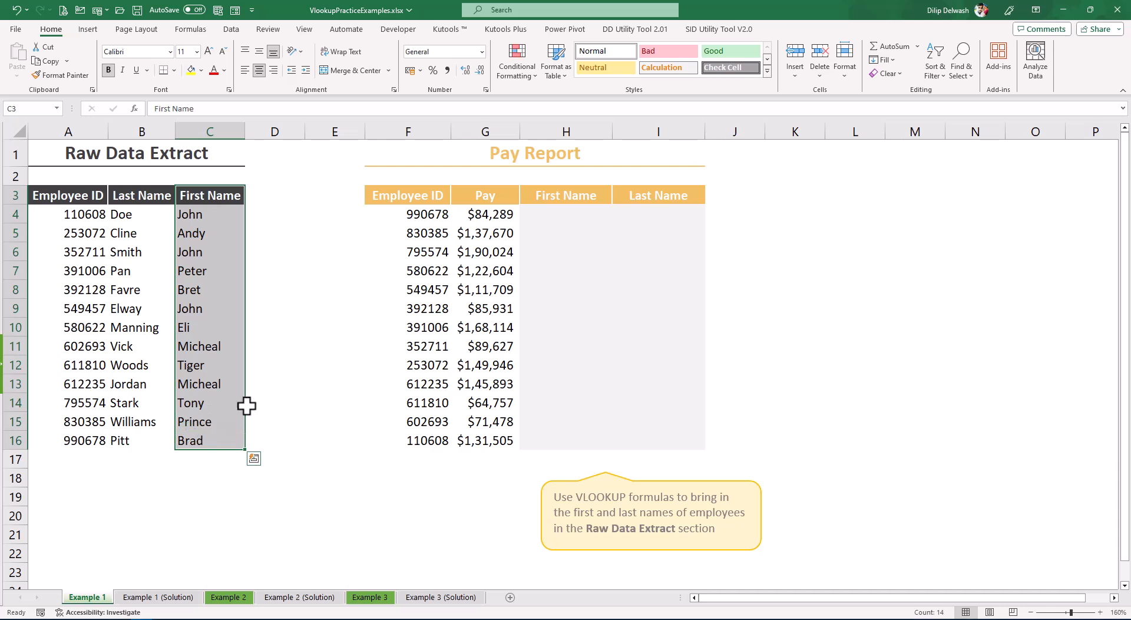
click(541, 214)
click(672, 212)
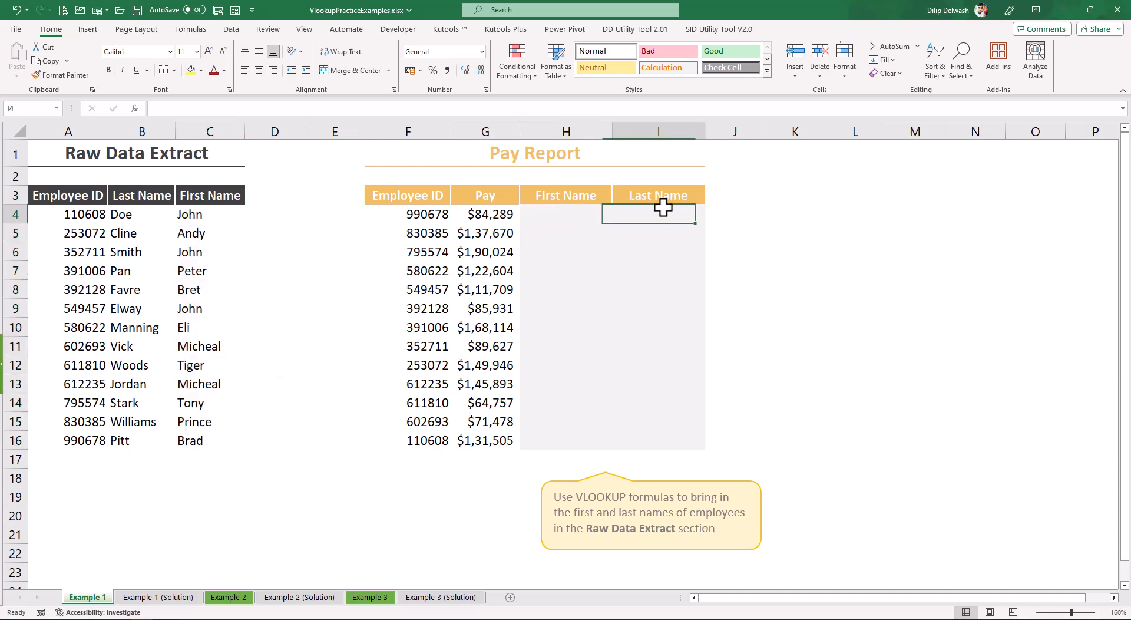
- Start a VLOOKUP in H4 using the Function Arguments dialog, with the employee ID in F4 as the lookup value
click(562, 211)
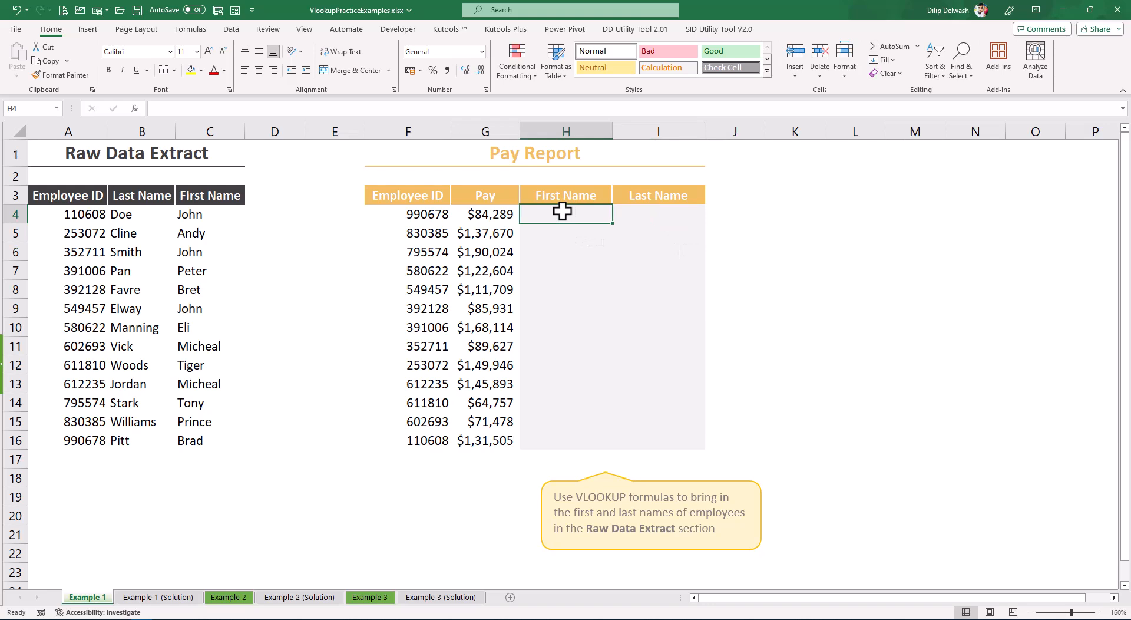
text(=)
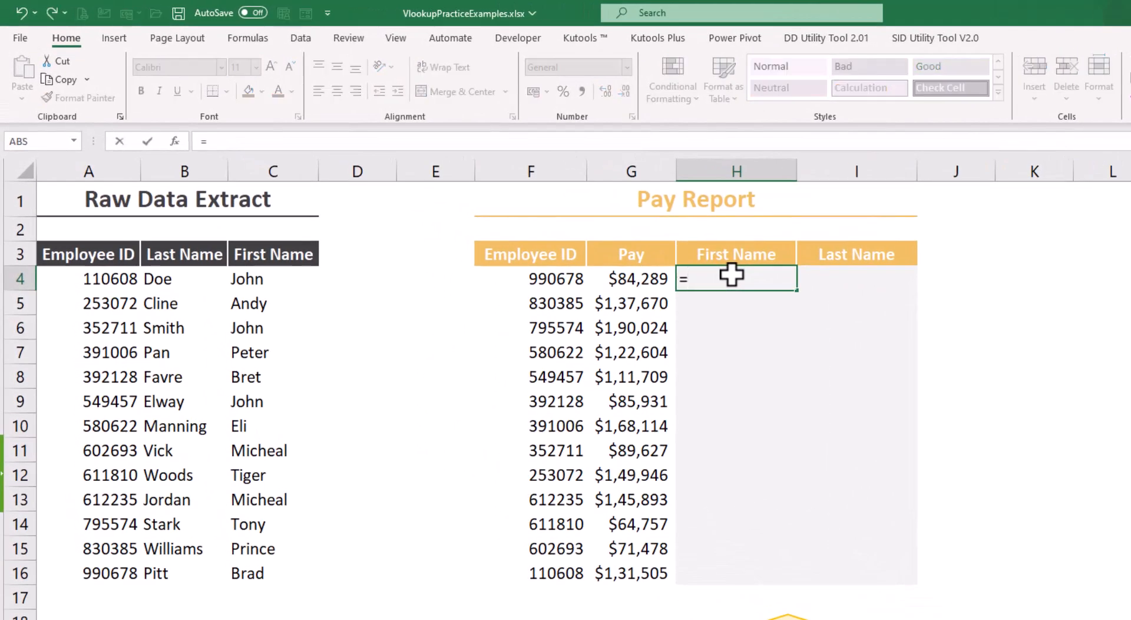
text(vl)
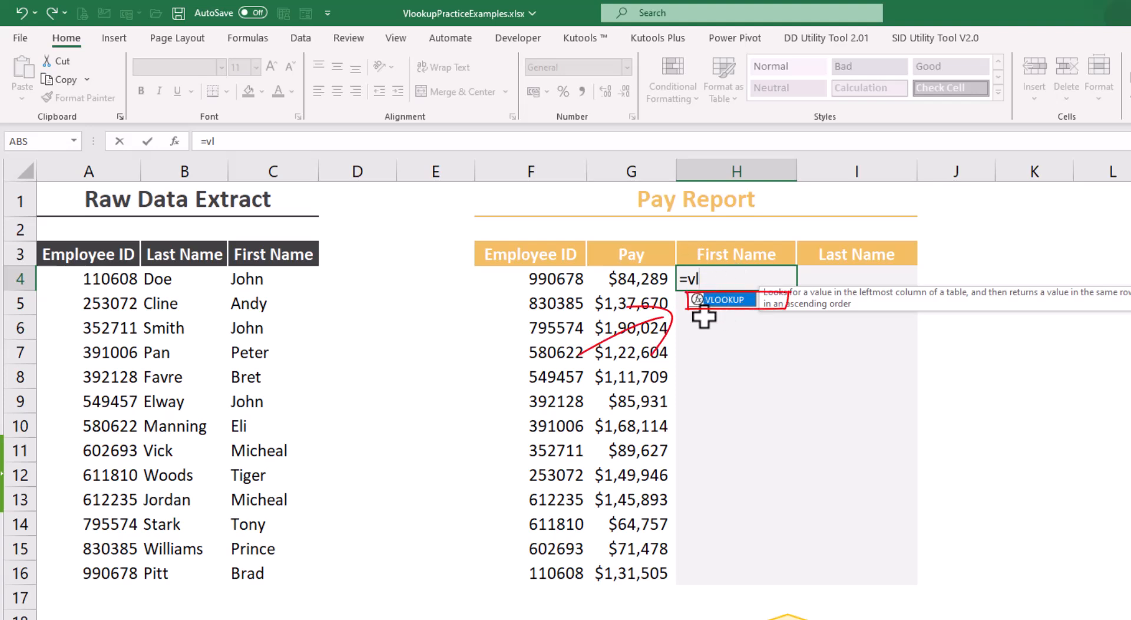
key(Tab)
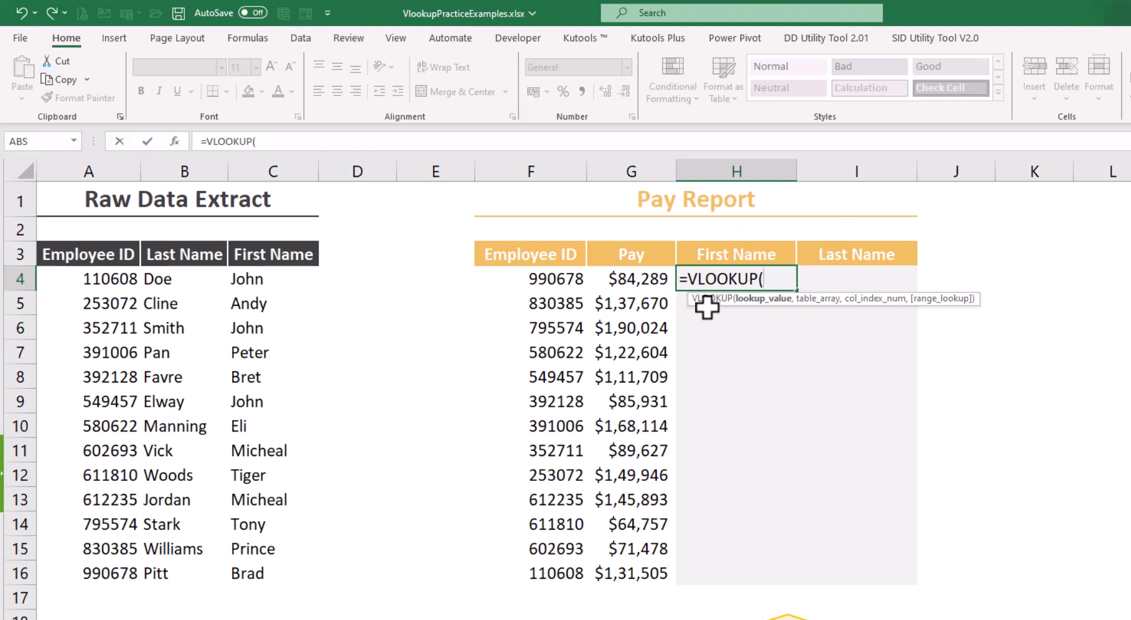
click(176, 142)
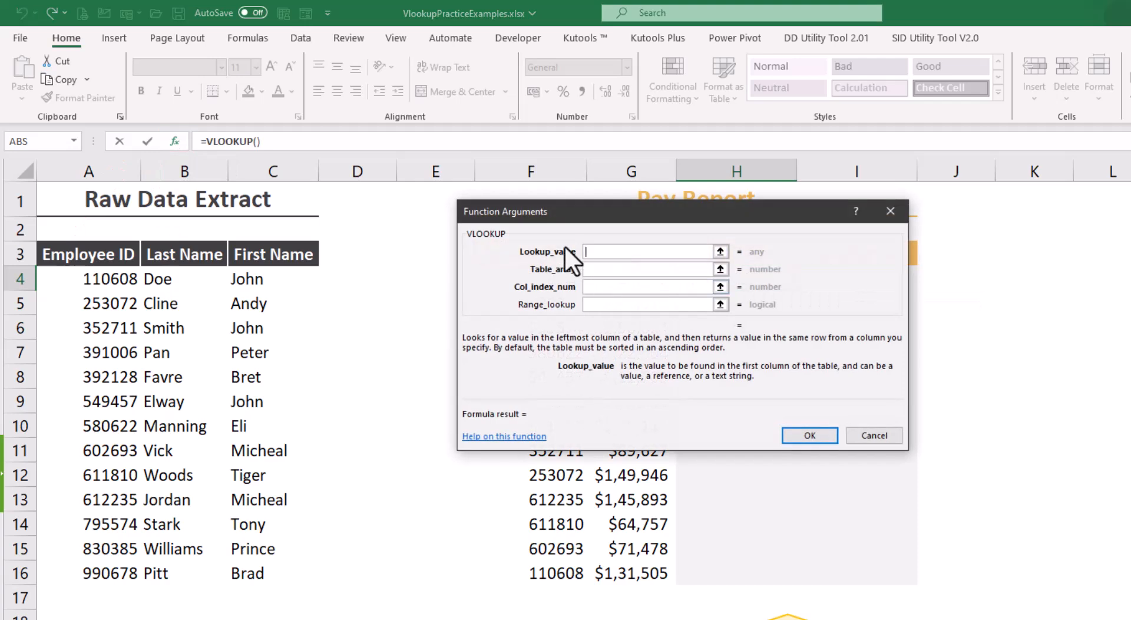
drag(559, 207, 640, 330)
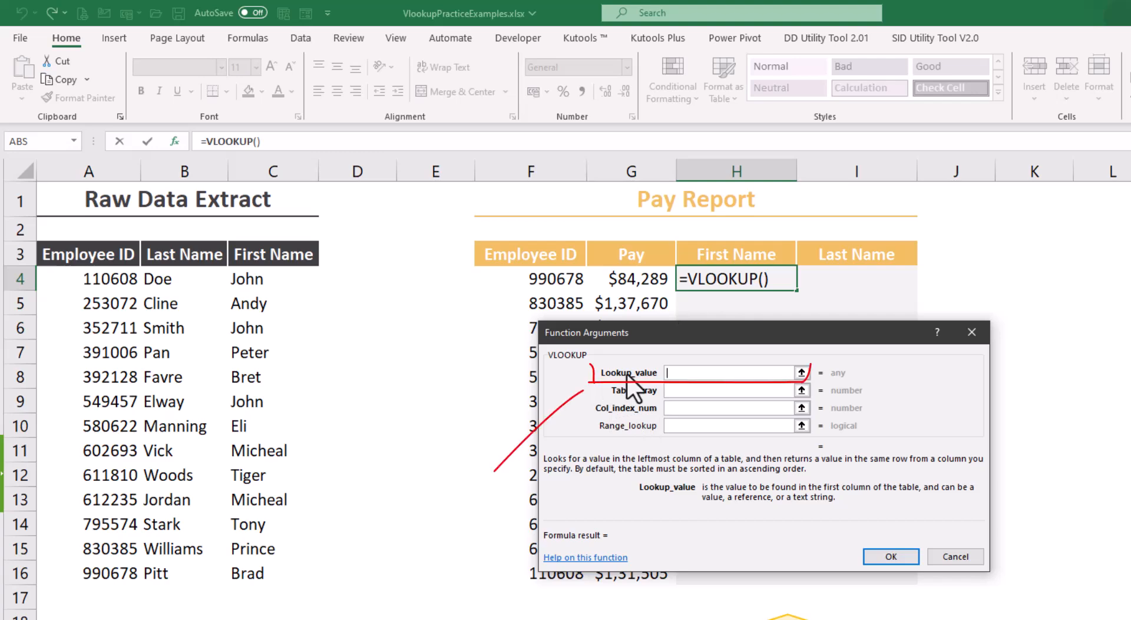
mouse_move(685, 335)
mouse_down()
mouse_move(794, 342)
mouse_move(899, 310)
mouse_up()
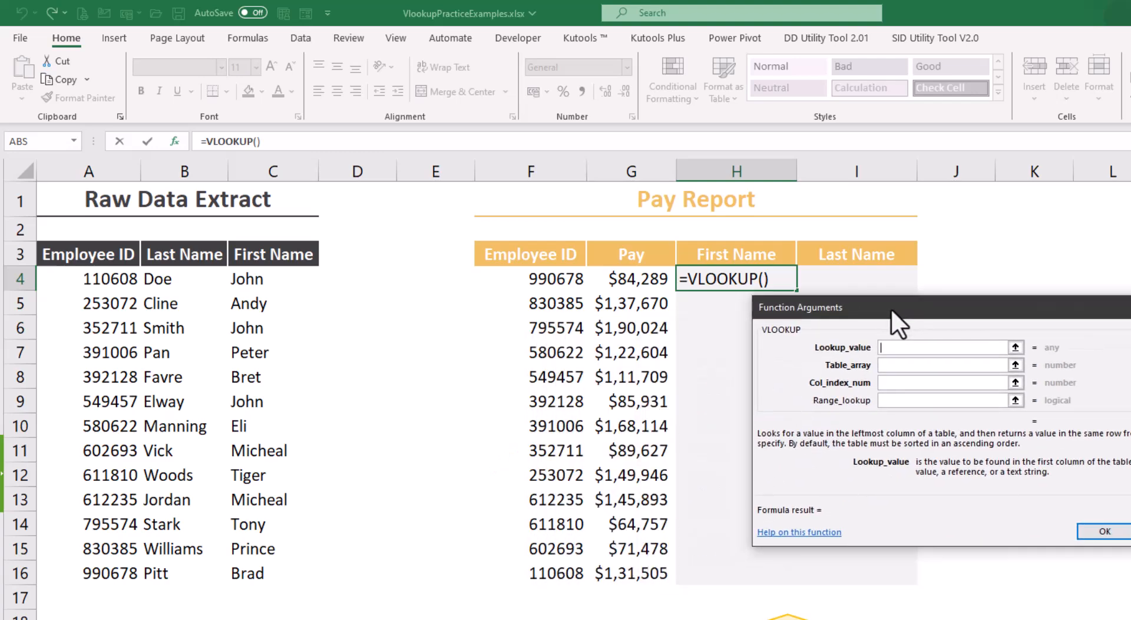
click(555, 280)
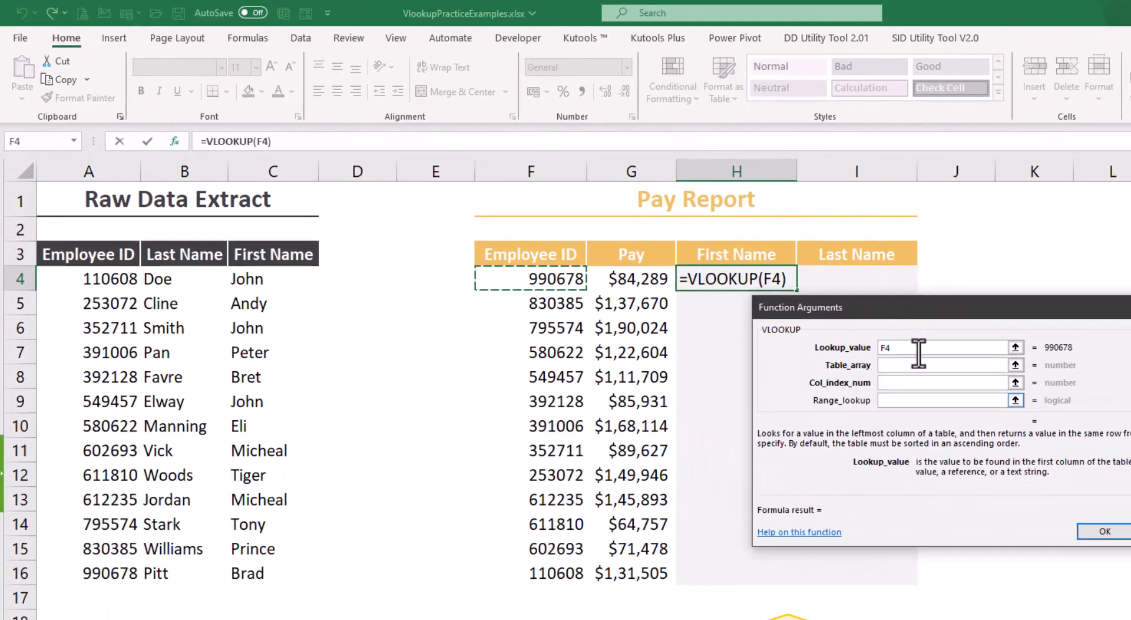
click(990, 365)
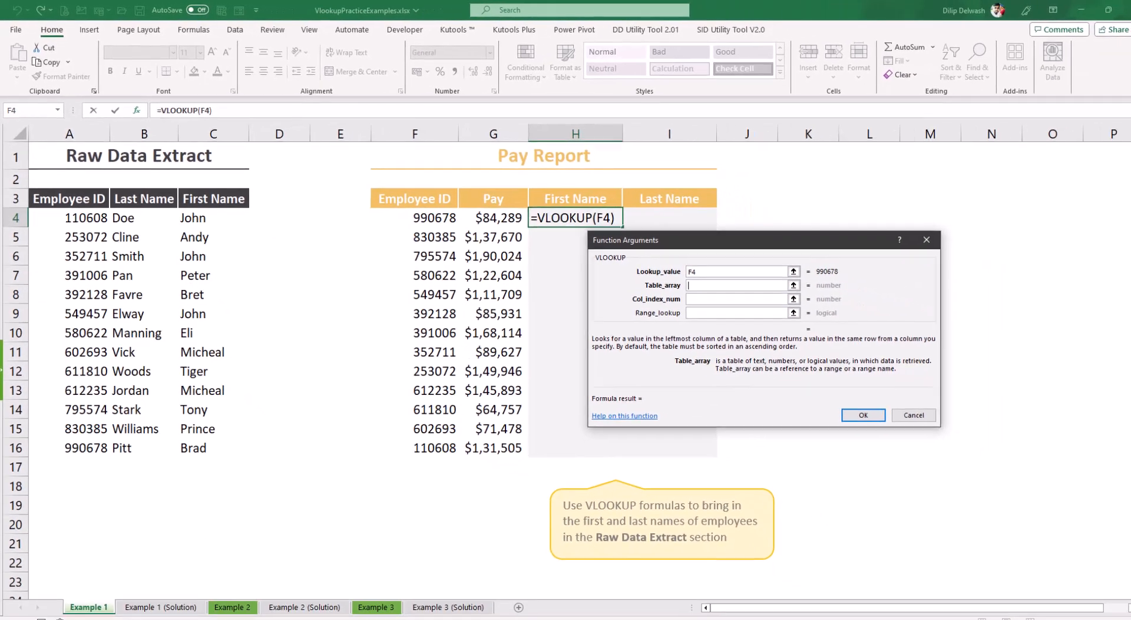
click(377, 598)
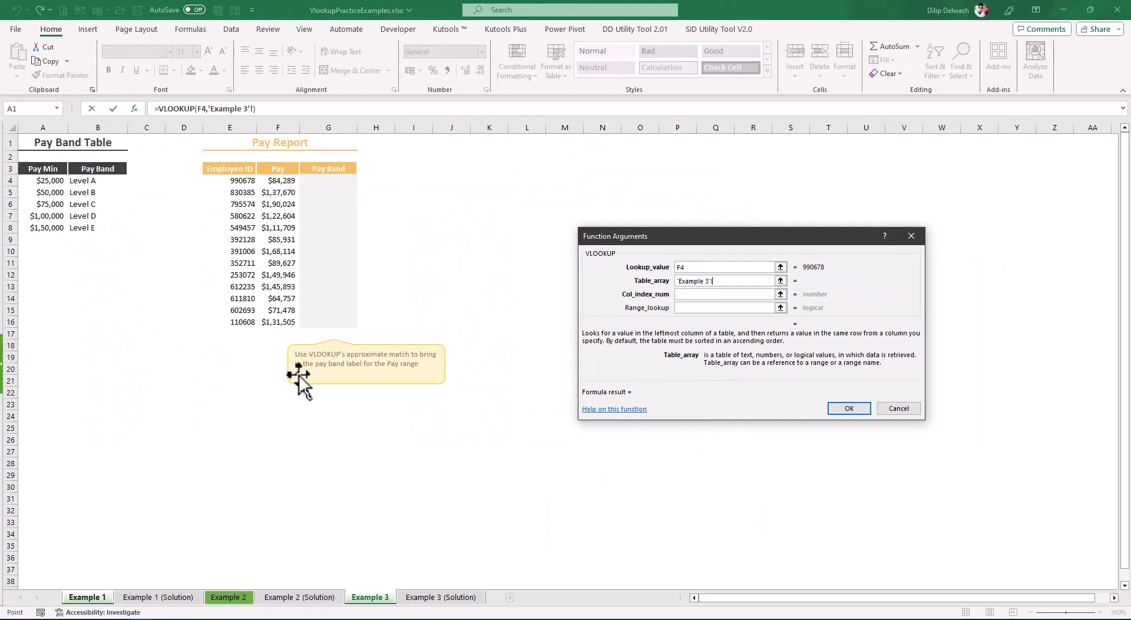
click(159, 477)
click(87, 597)
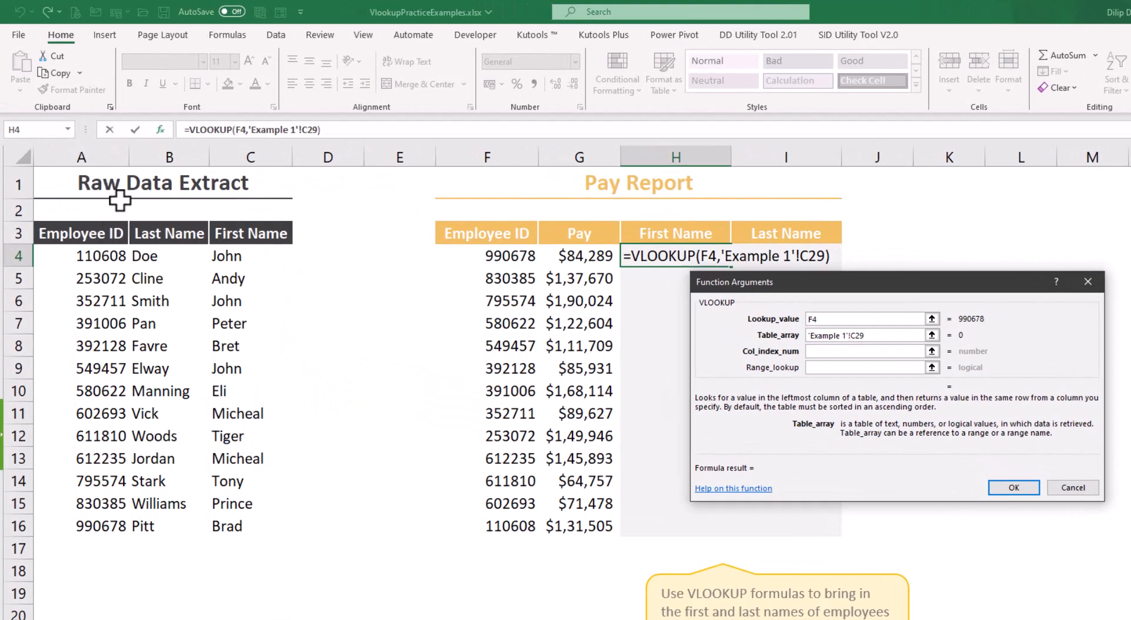
drag(87, 227, 247, 521)
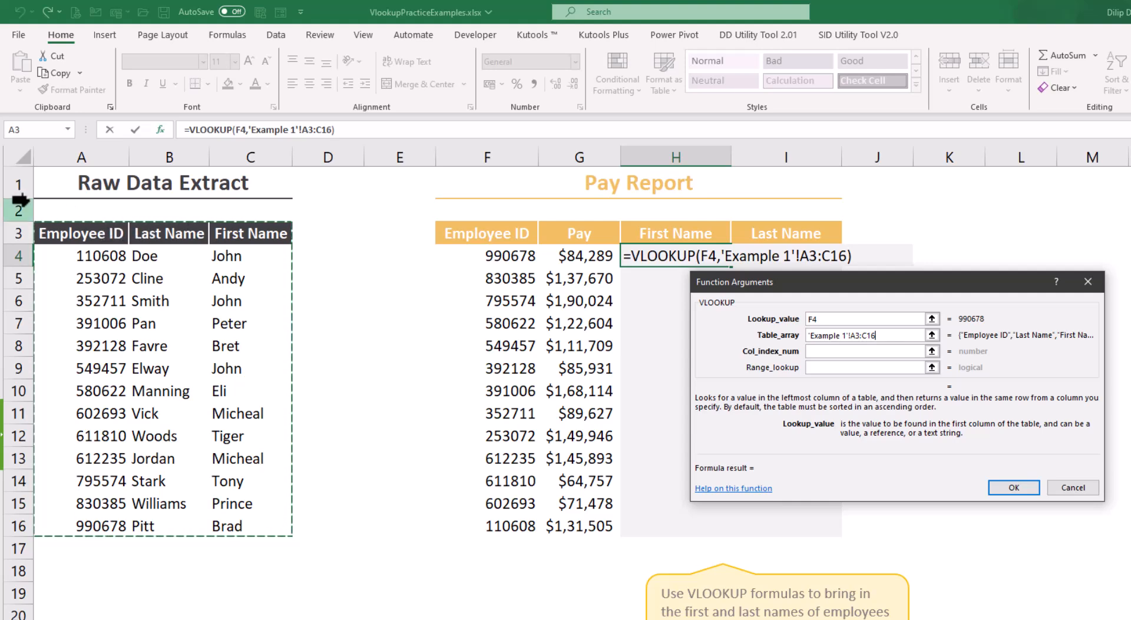
drag(80, 224, 88, 525)
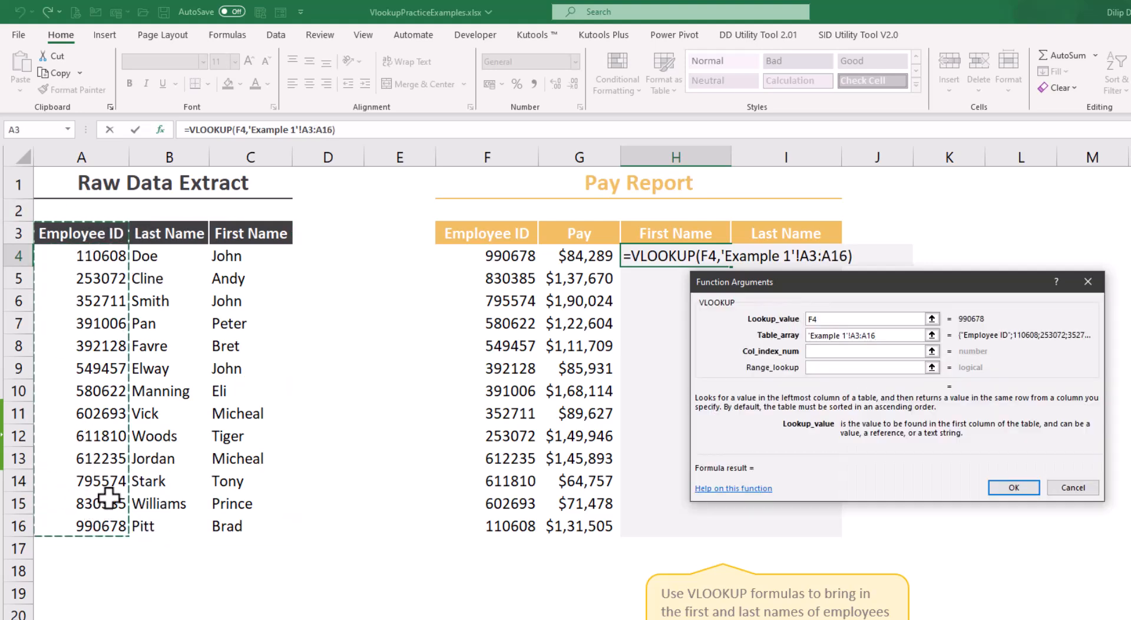
drag(158, 236, 179, 526)
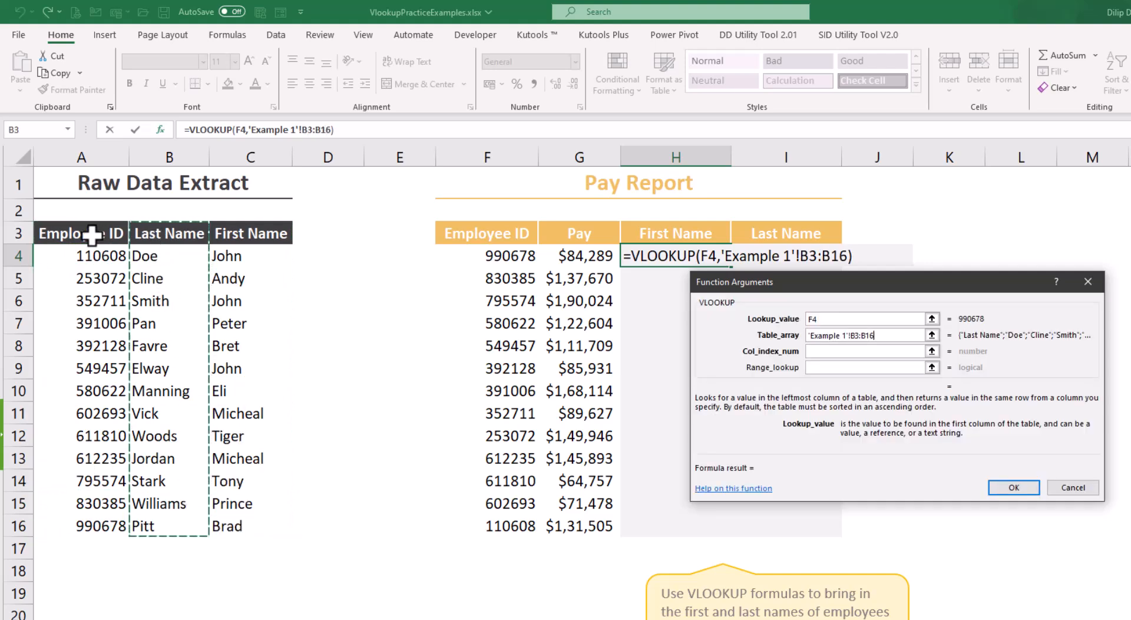
click(61, 247)
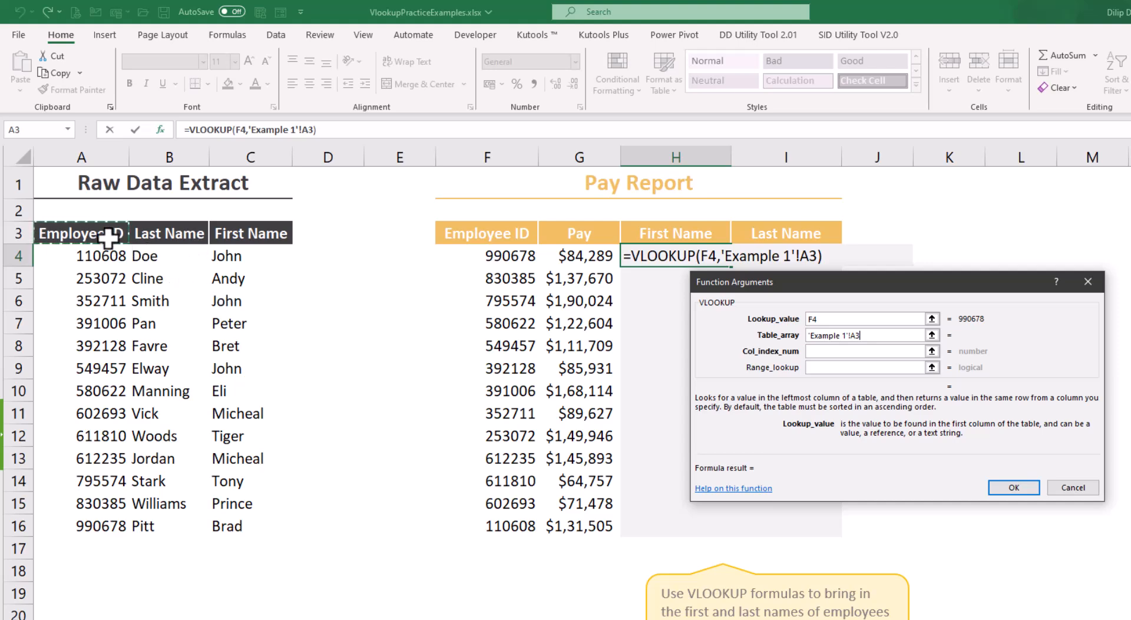
- Set the VLOOKUP's table array to the Raw Data Extract rows without headers, A4:C16 on the Example 1 sheet
drag(102, 235, 232, 530)
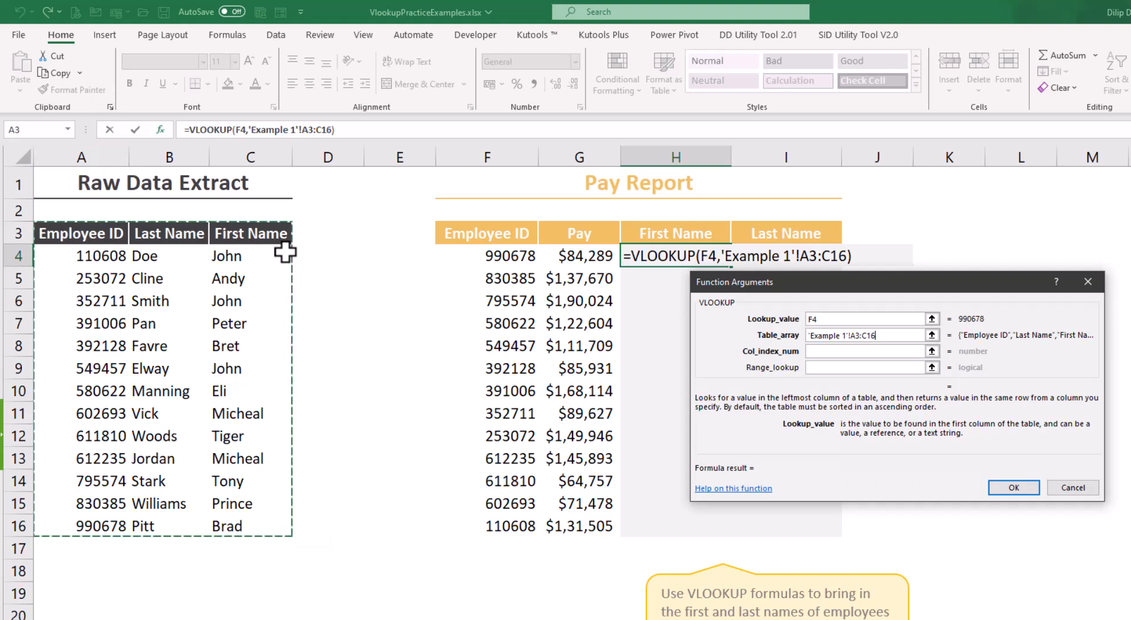
drag(136, 256, 247, 527)
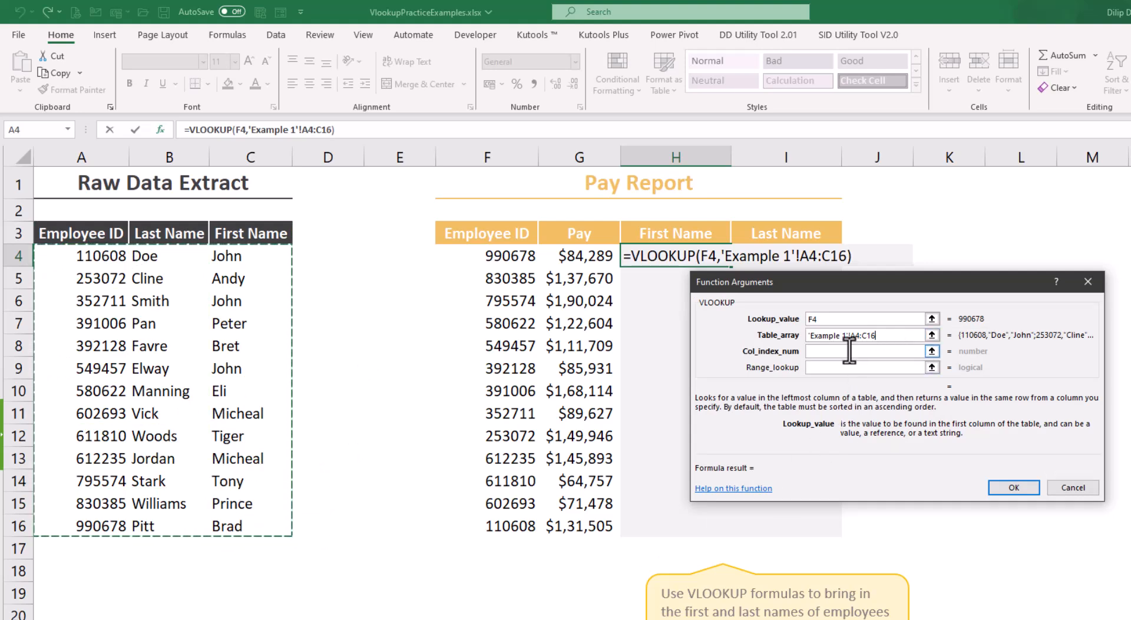
click(834, 351)
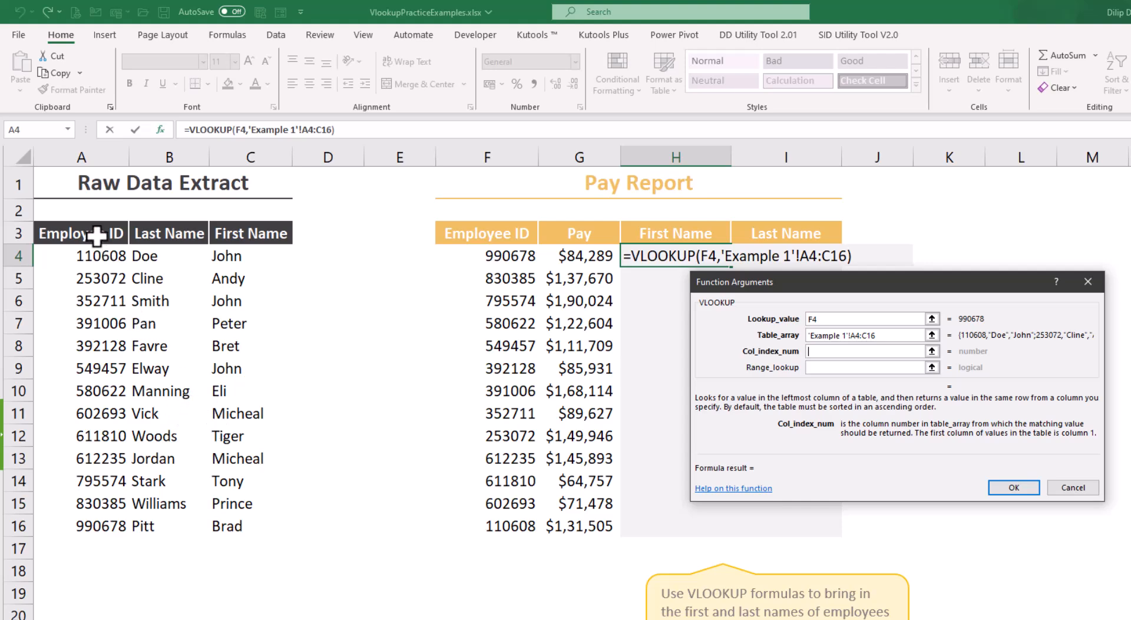
drag(96, 235, 96, 525)
drag(147, 235, 167, 526)
mouse_move(245, 233)
mouse_down()
mouse_move(259, 455)
mouse_move(288, 525)
mouse_up()
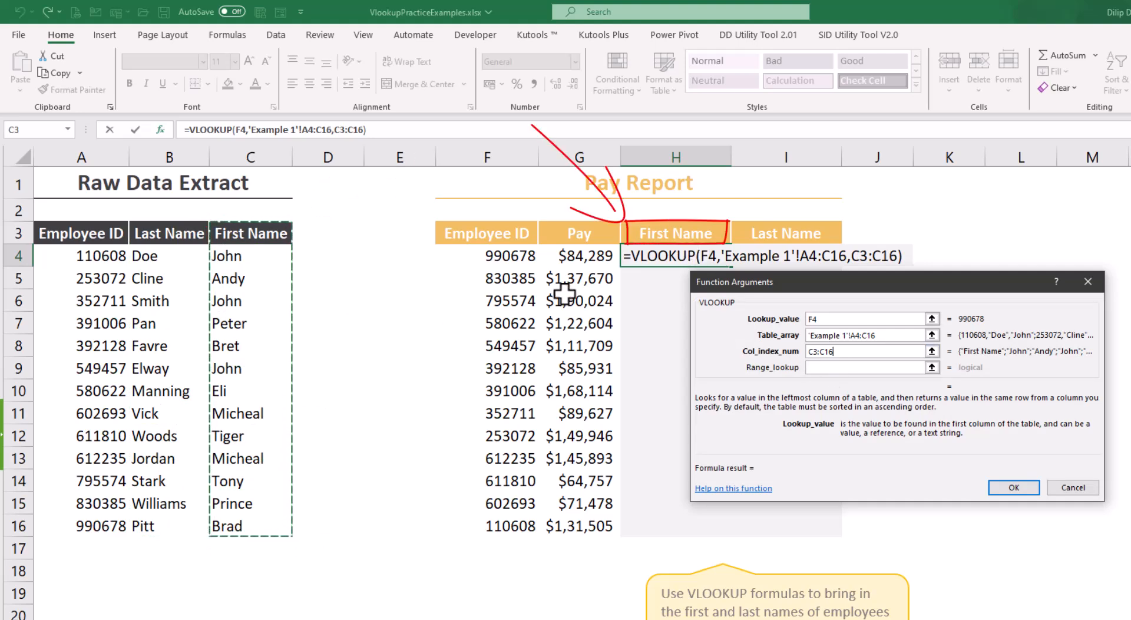
- Complete the VLOOKUP in H4 with column index number 3 and range lookup 0 for an exact match
drag(836, 352, 759, 393)
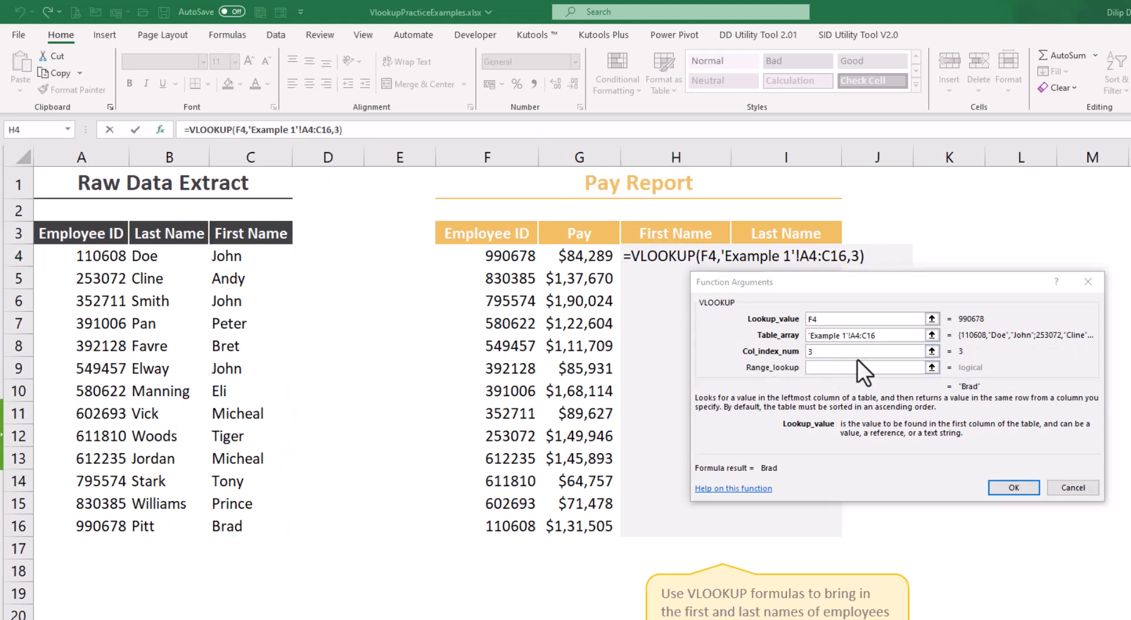
click(827, 366)
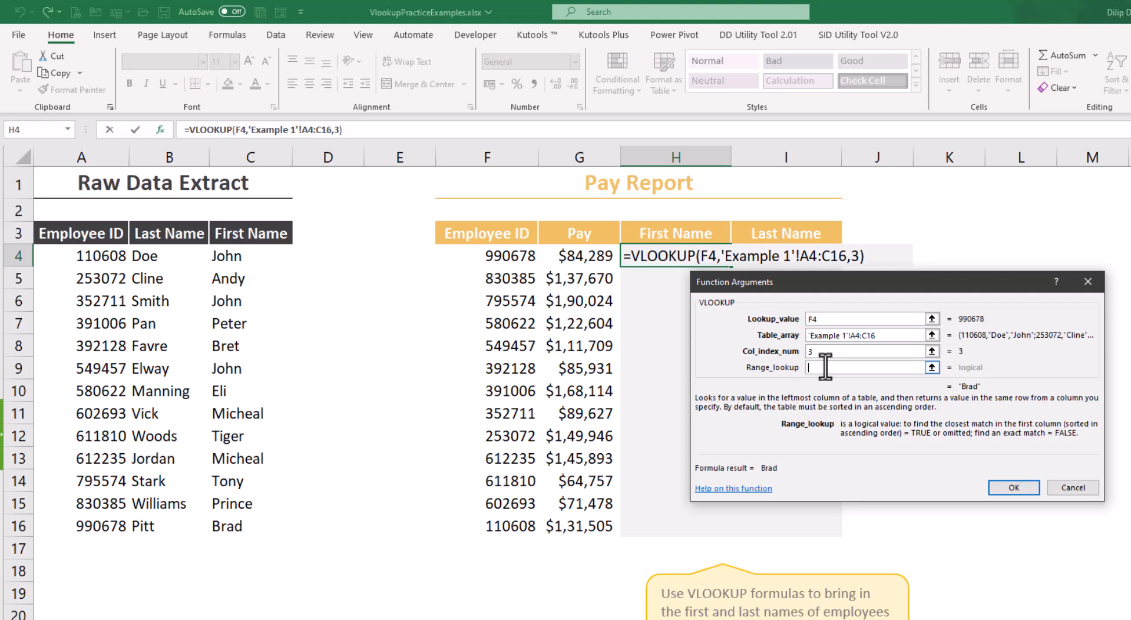
text(1)
key(BackSpace)
text(0)
drag(829, 287, 832, 317)
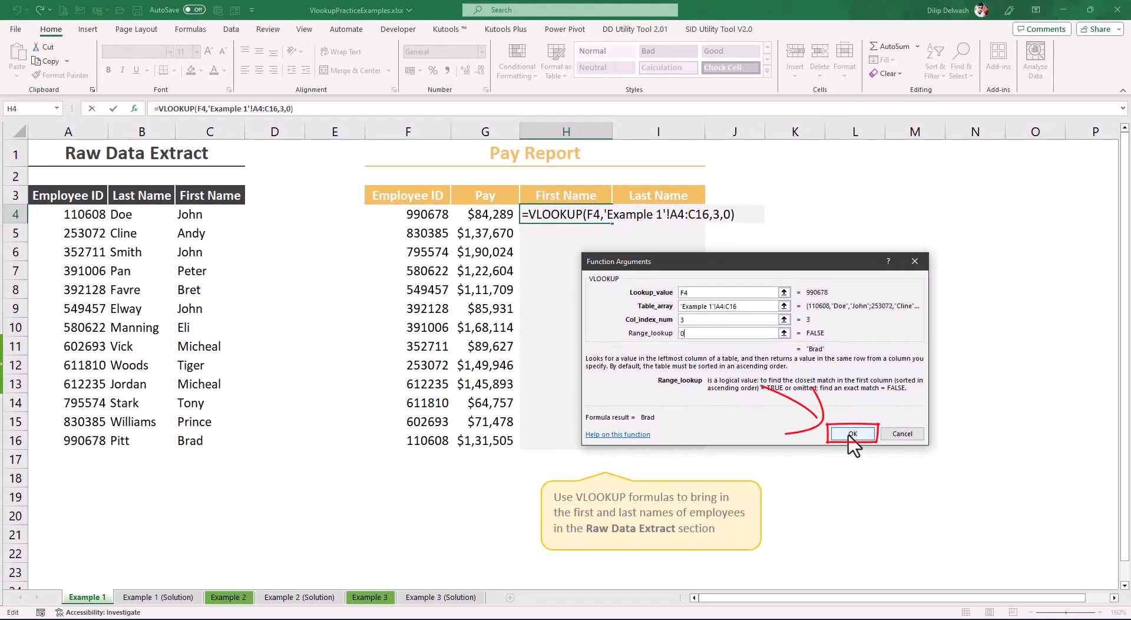
click(1017, 519)
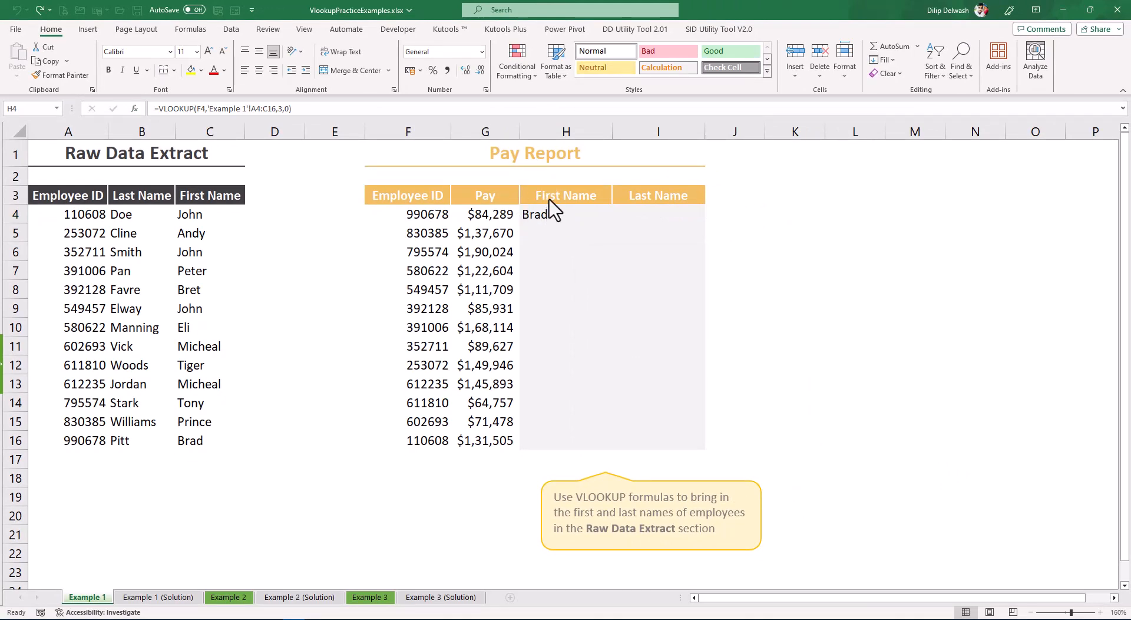
- Check the first name returned in H4 against the Raw Data Extract row with the same employee ID
click(401, 217)
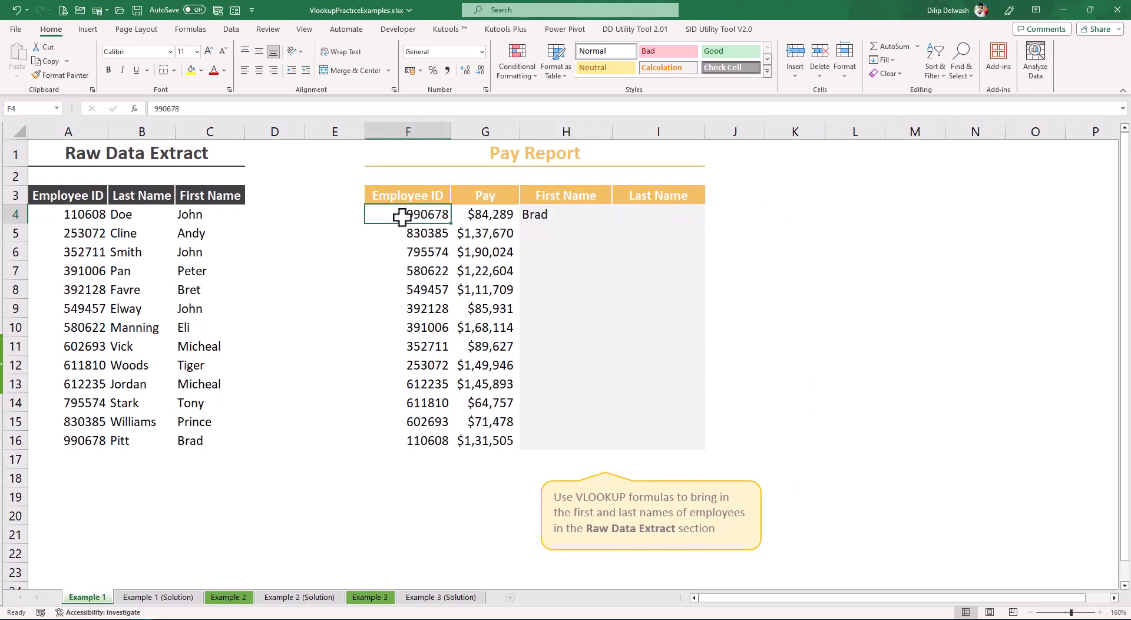
click(536, 218)
click(417, 215)
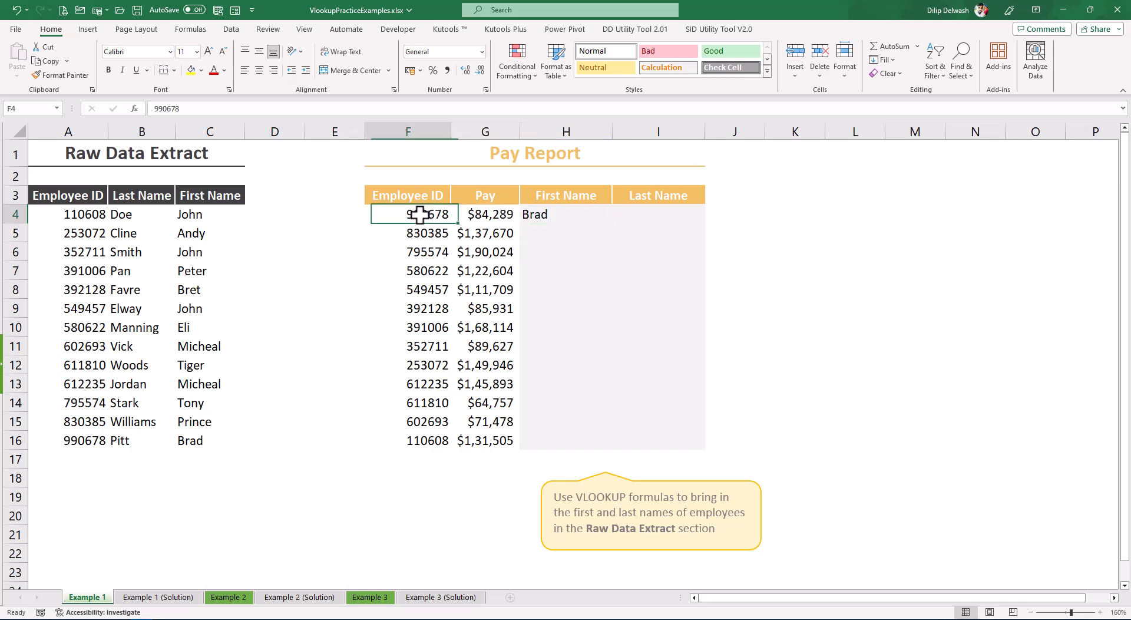
click(81, 437)
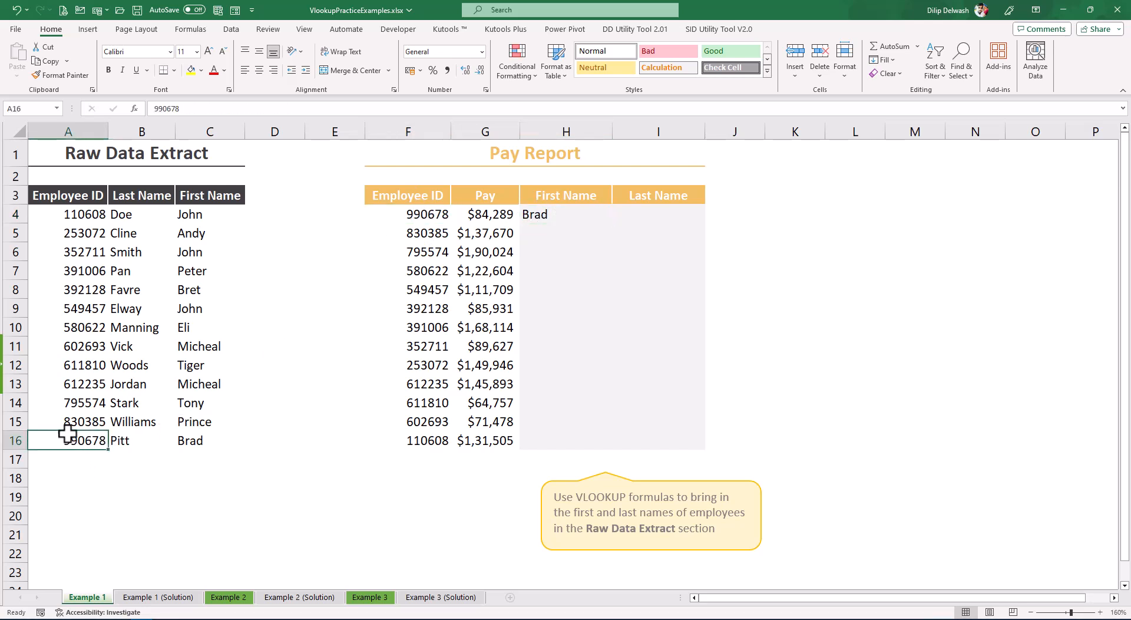
click(193, 442)
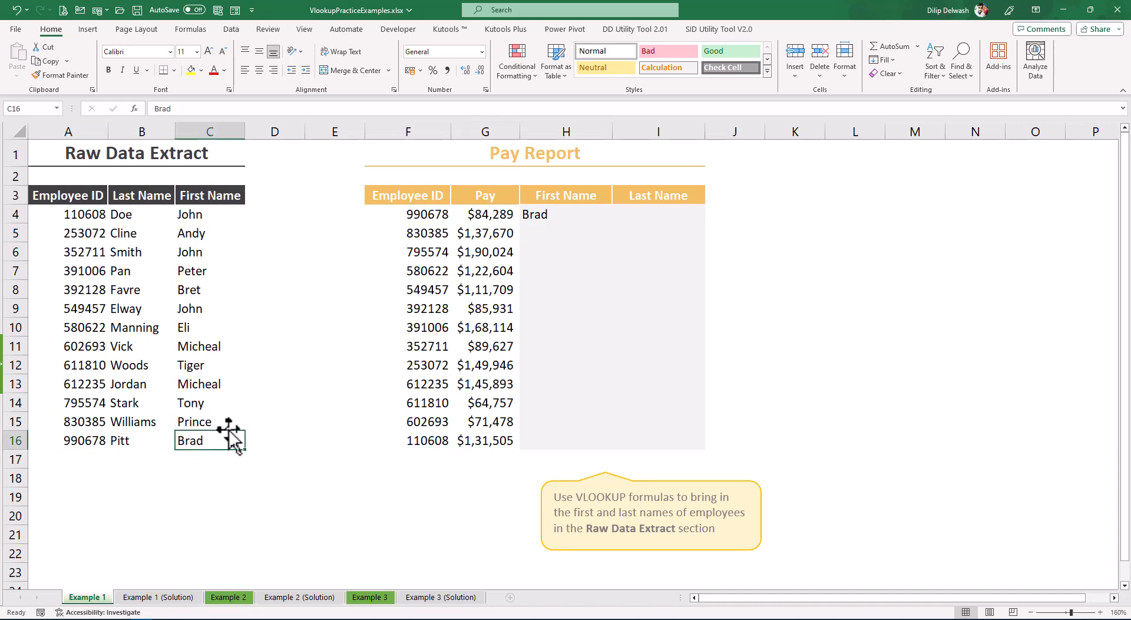
- Start a VLOOKUP in I4 under Last Name, with the employee ID in F4 as the lookup value
click(651, 213)
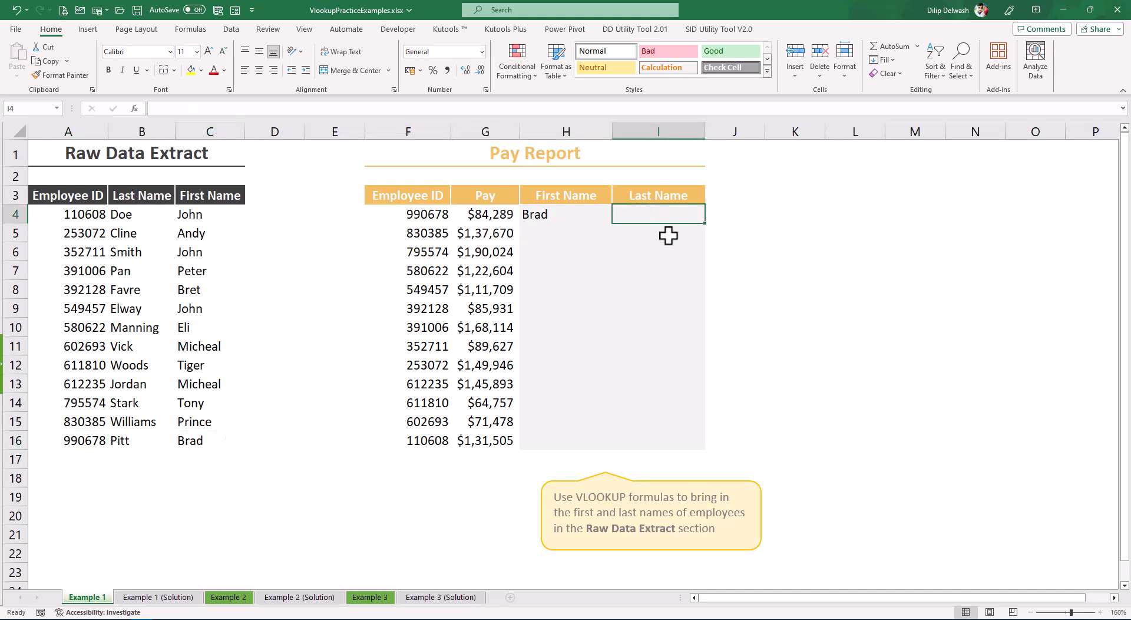
text(=vl)
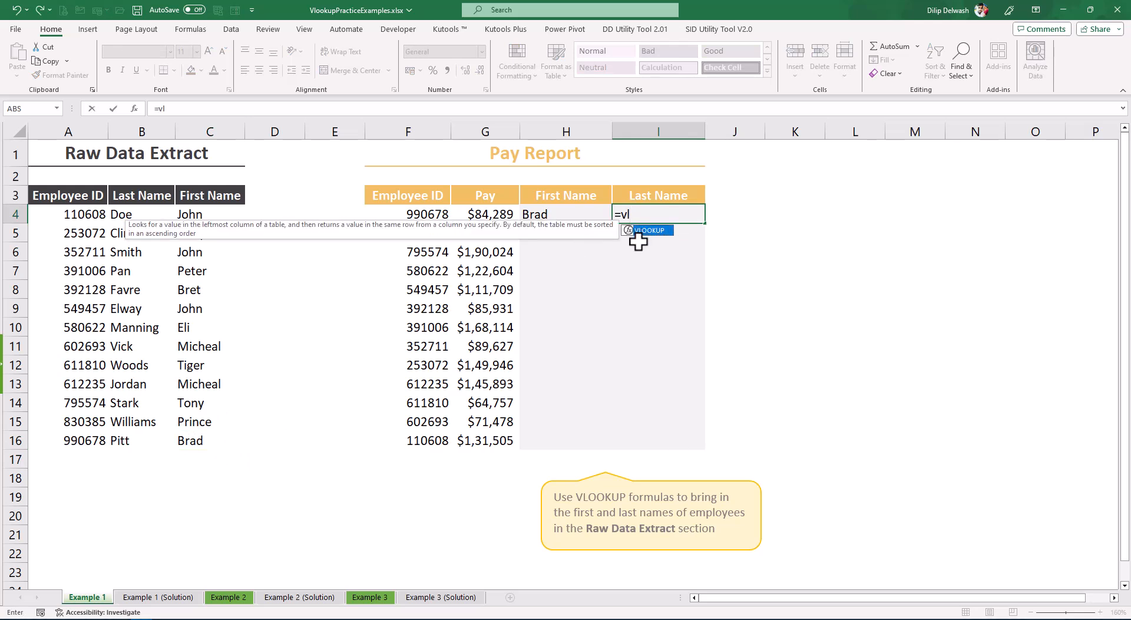
key(Tab)
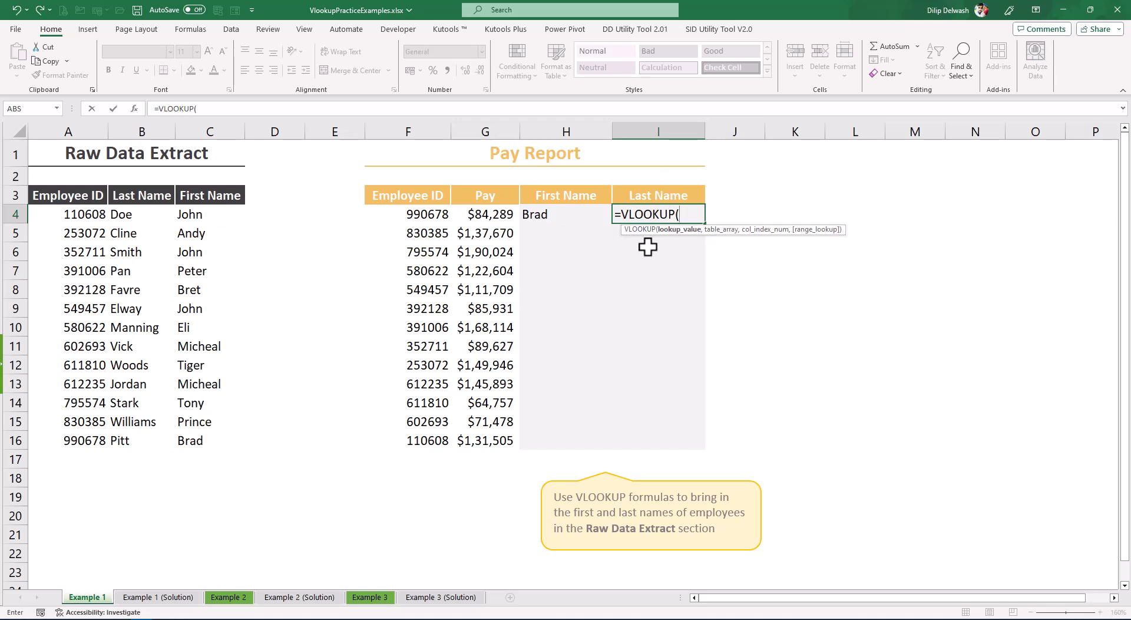
click(429, 216)
text(,)
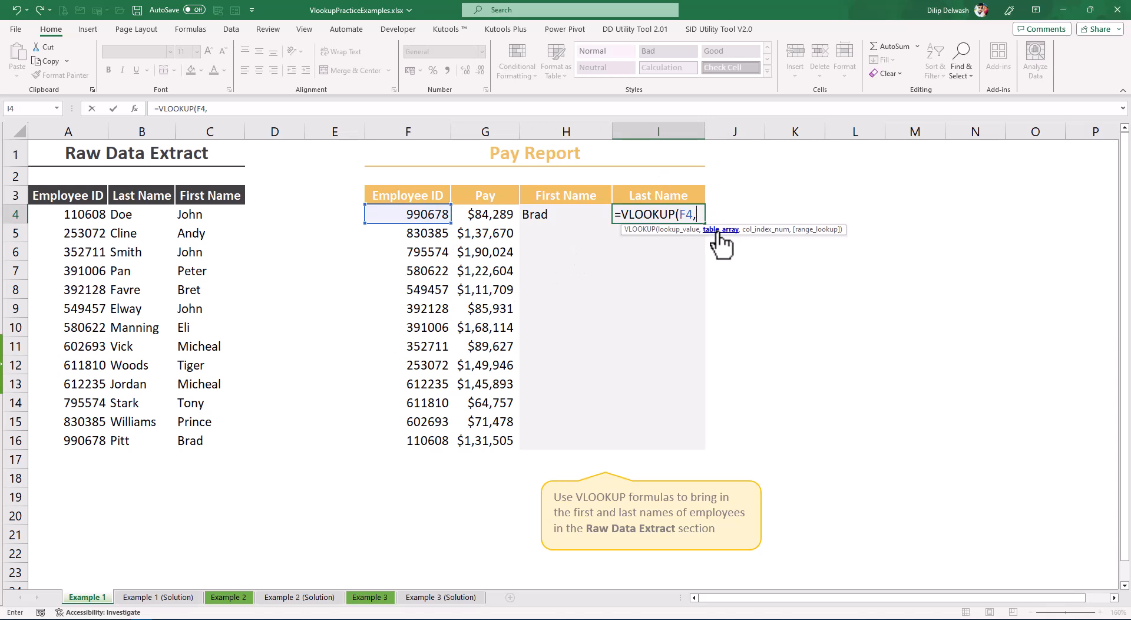
- Enter A3:C16 as the table array and 2 as the column index, leaving the range lookup in I4's VLOOKUP empty
drag(69, 195, 207, 436)
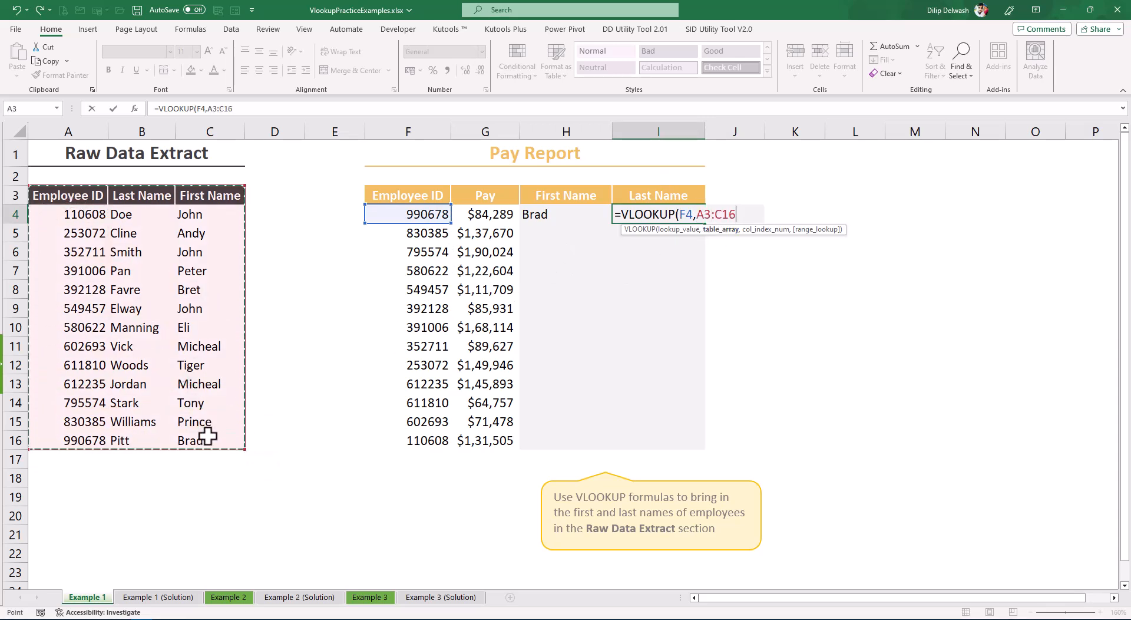
text(,)
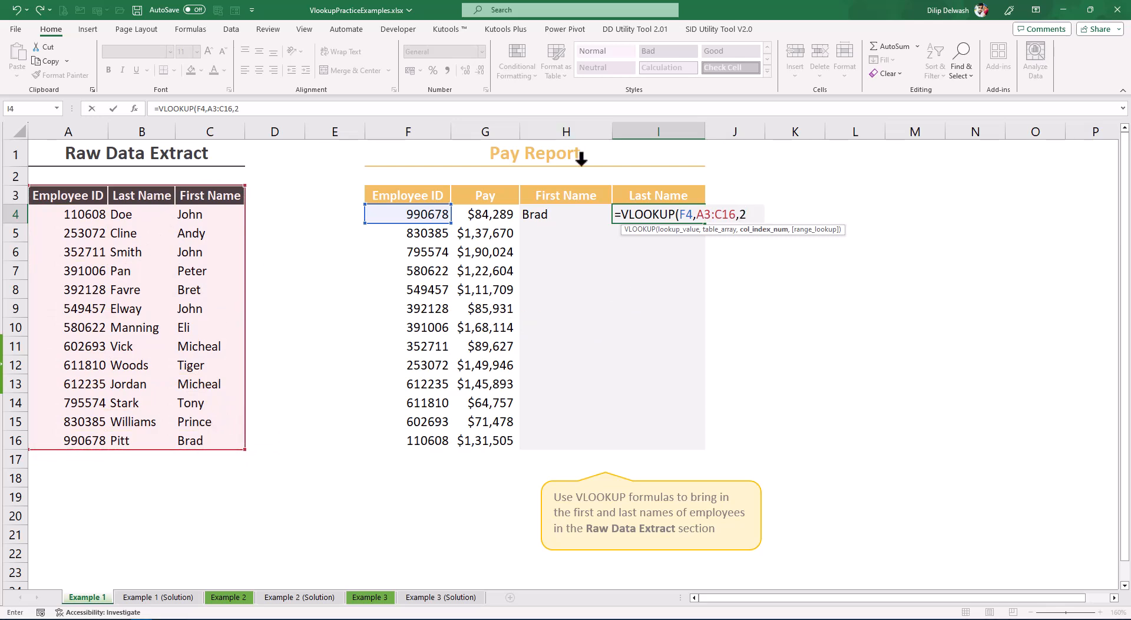
text(2,)
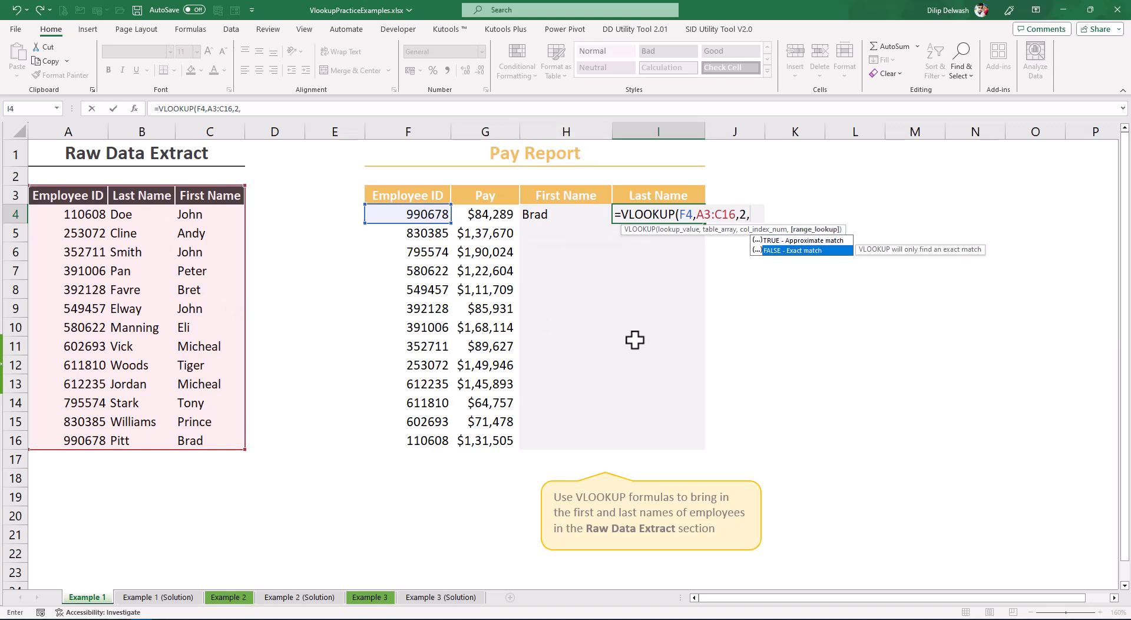
key(Return)
key(Up)
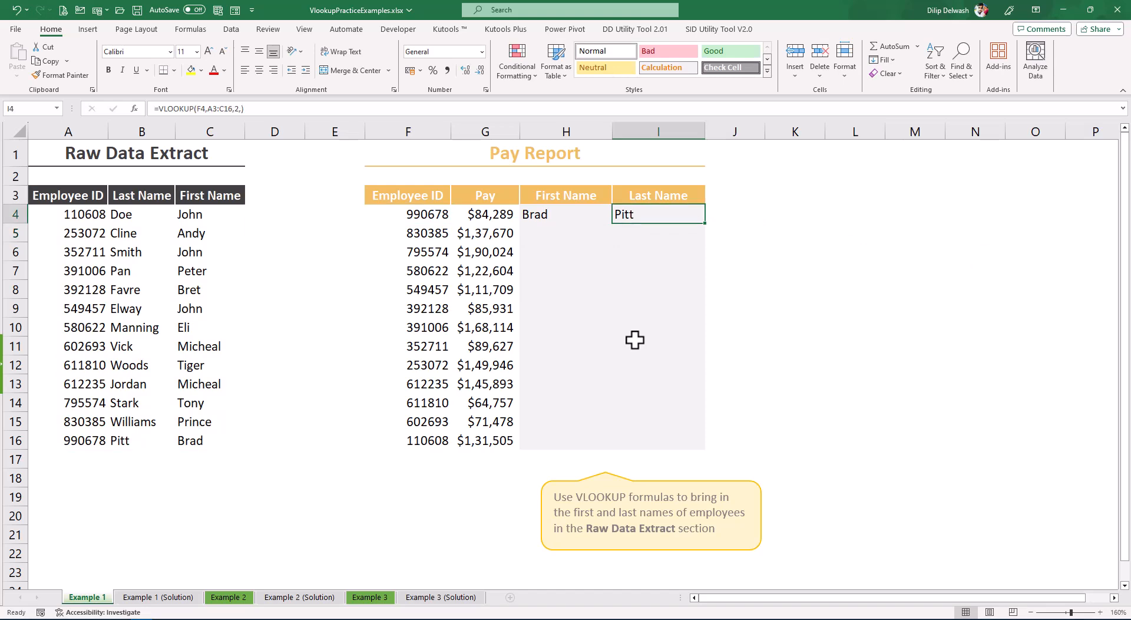
- Set the range lookup argument of the VLOOKUP in I4 to FALSE for an exact match
click(245, 108)
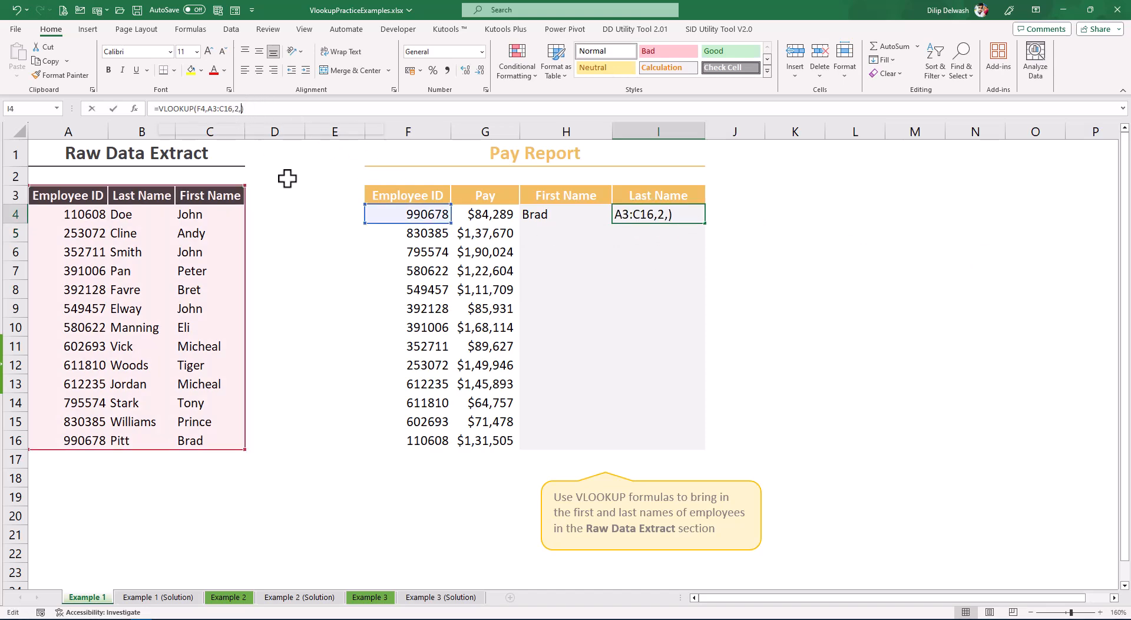
text(0)
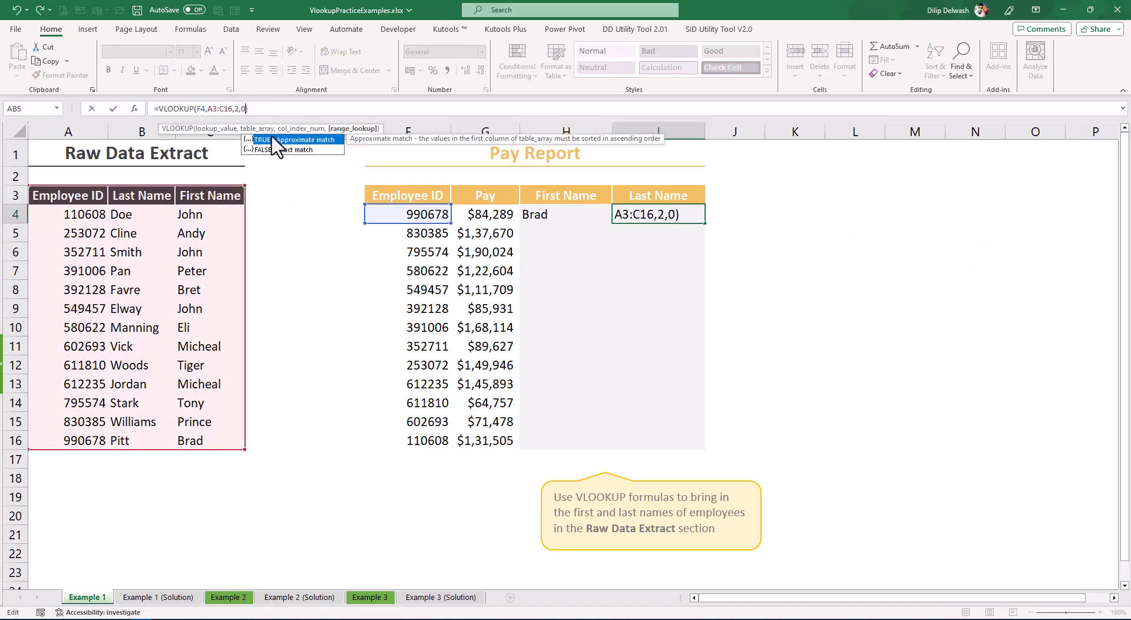
double_click(306, 149)
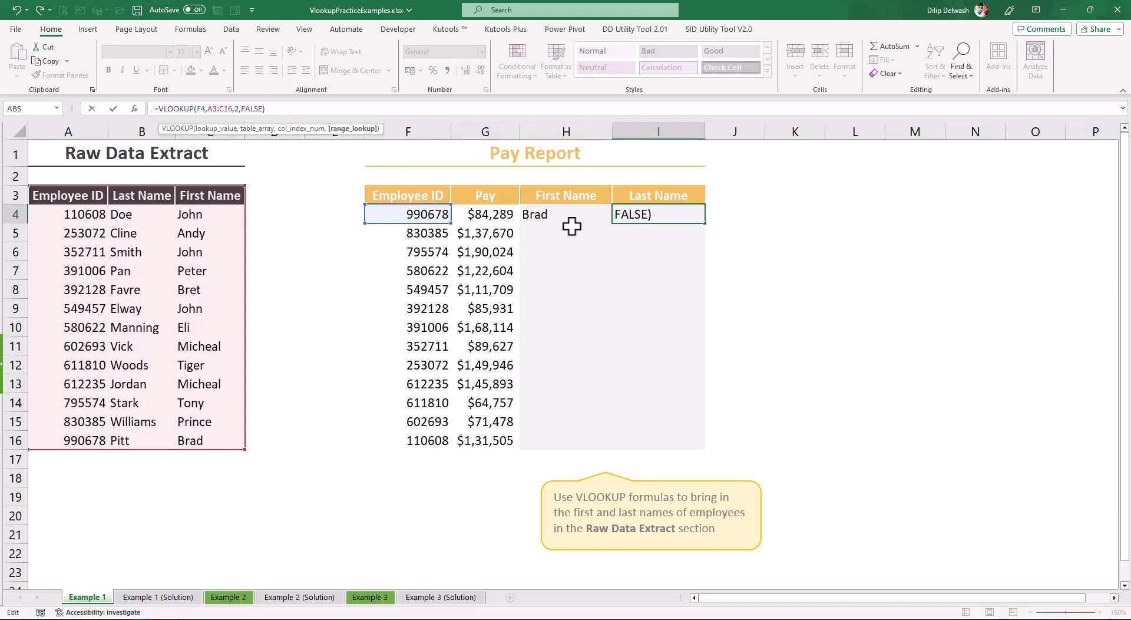
key(Return)
- Fill the VLOOKUP formulas in H4:I4 down through row 16 of the Pay Report
drag(554, 210, 633, 214)
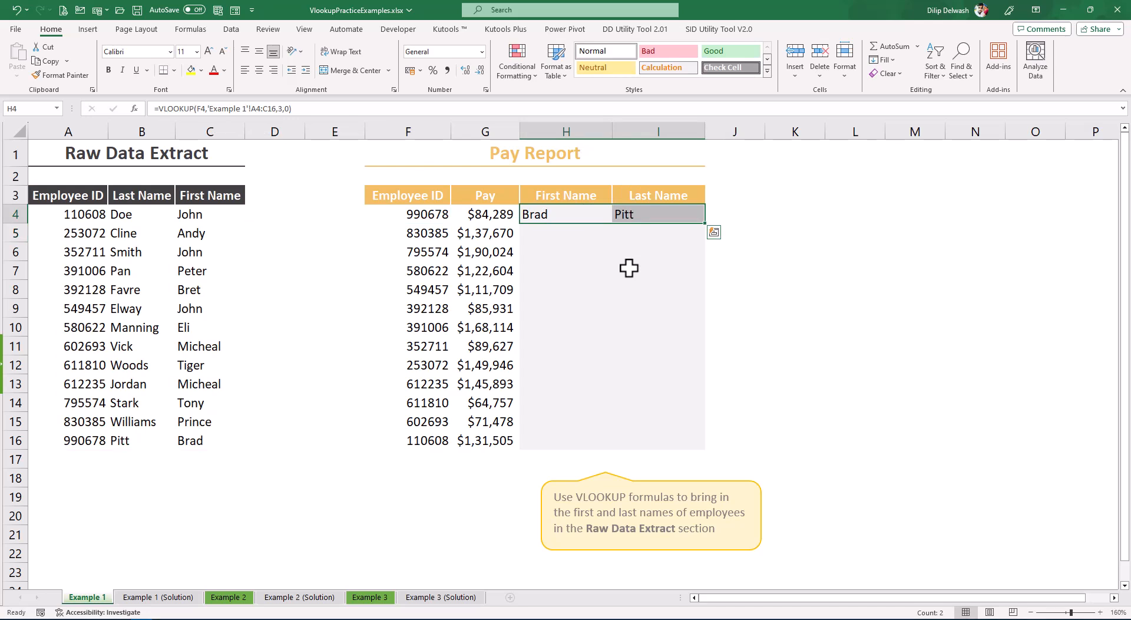
click(600, 278)
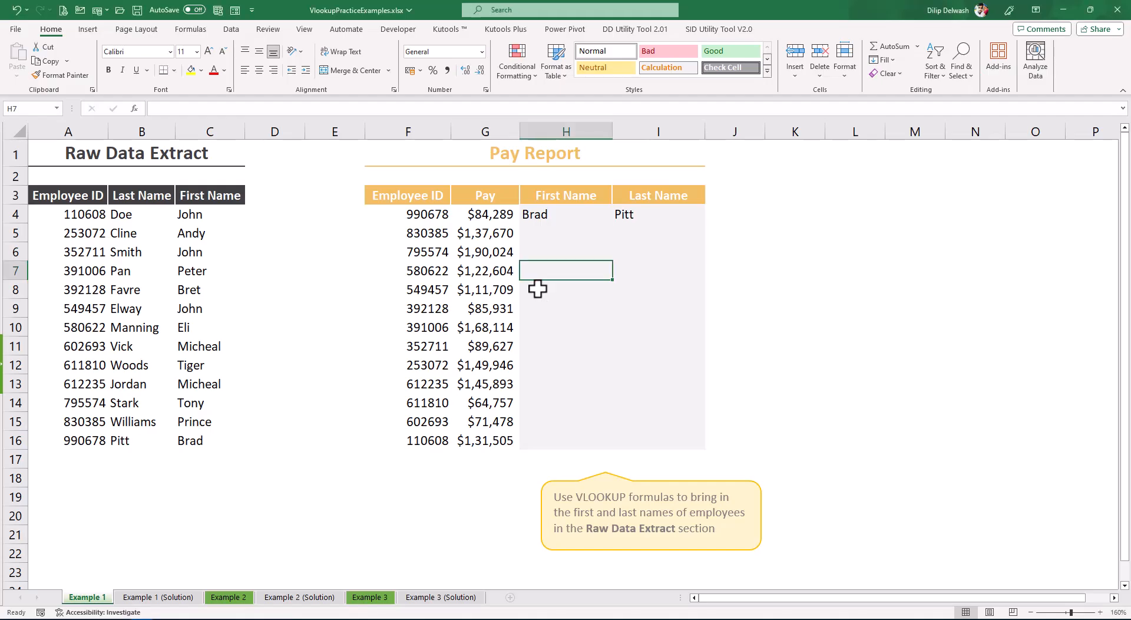
drag(535, 213, 629, 213)
drag(433, 213, 438, 443)
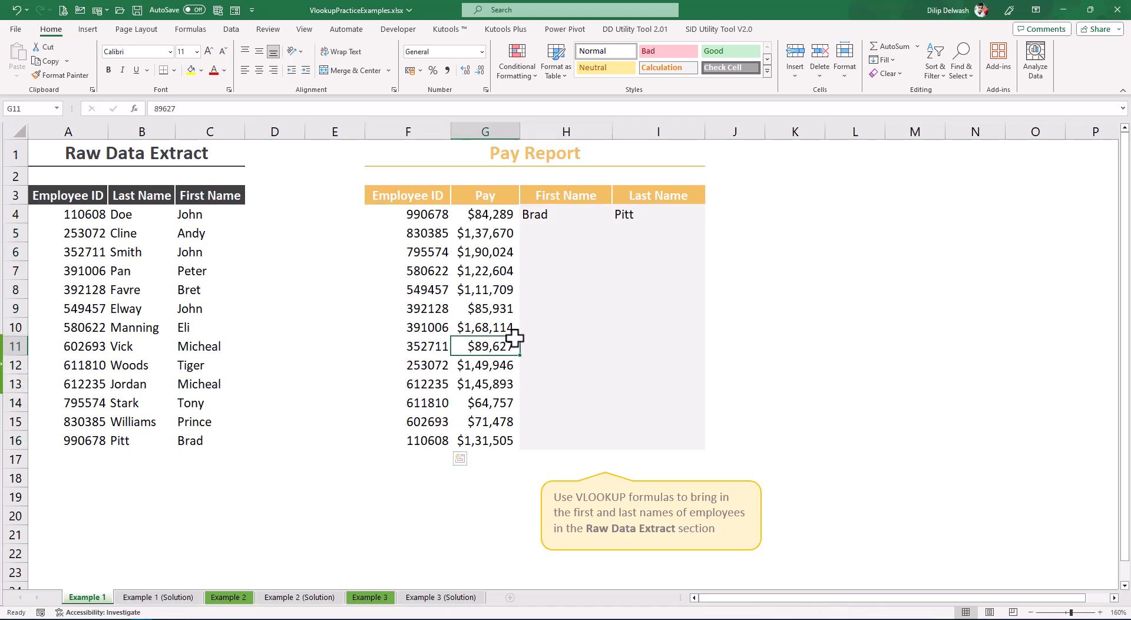
click(534, 214)
mouse_move(634, 219)
mouse_down()
mouse_move(573, 213)
mouse_move(626, 213)
mouse_up()
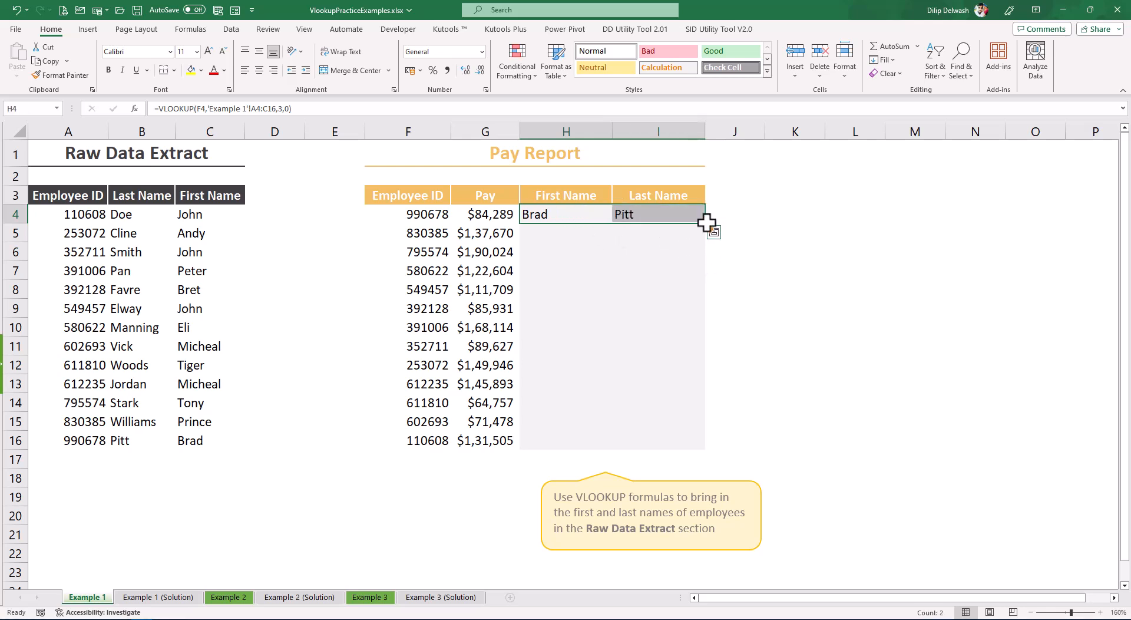
drag(707, 222, 678, 449)
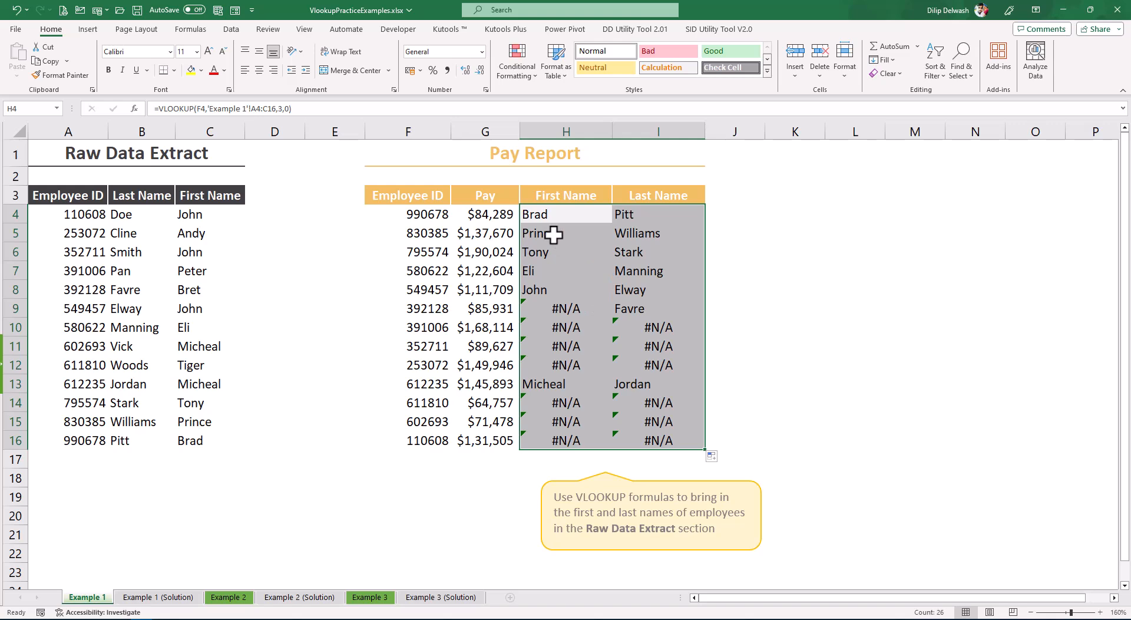
- Examine the filled First Name and Last Name results across the Pay Report rows
drag(542, 215, 541, 289)
drag(530, 383, 634, 376)
mouse_move(551, 305)
mouse_down()
mouse_move(662, 361)
mouse_move(632, 367)
mouse_up()
click(632, 367)
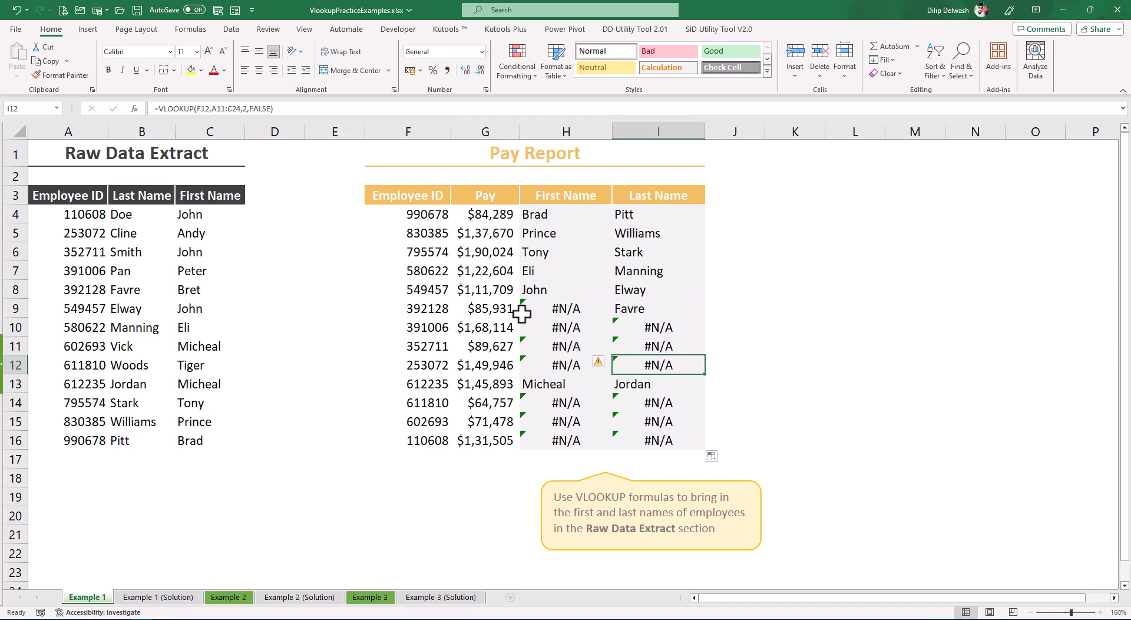
- Search the Raw Data Extract's Employee ID column for the employee ID copied from F9
click(444, 307)
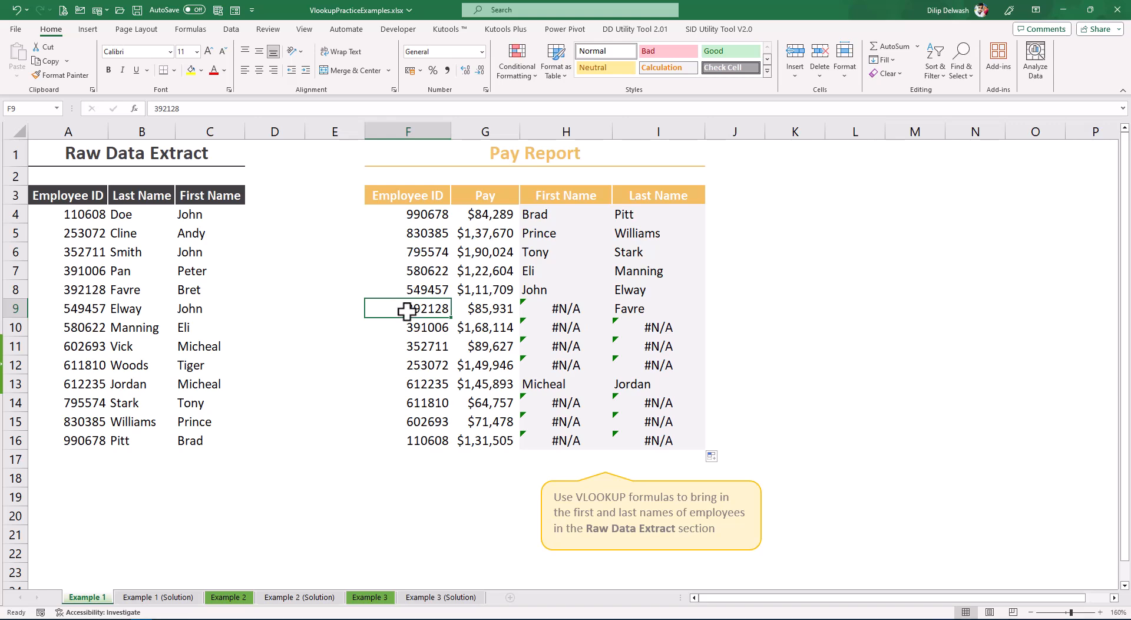
drag(56, 200, 213, 447)
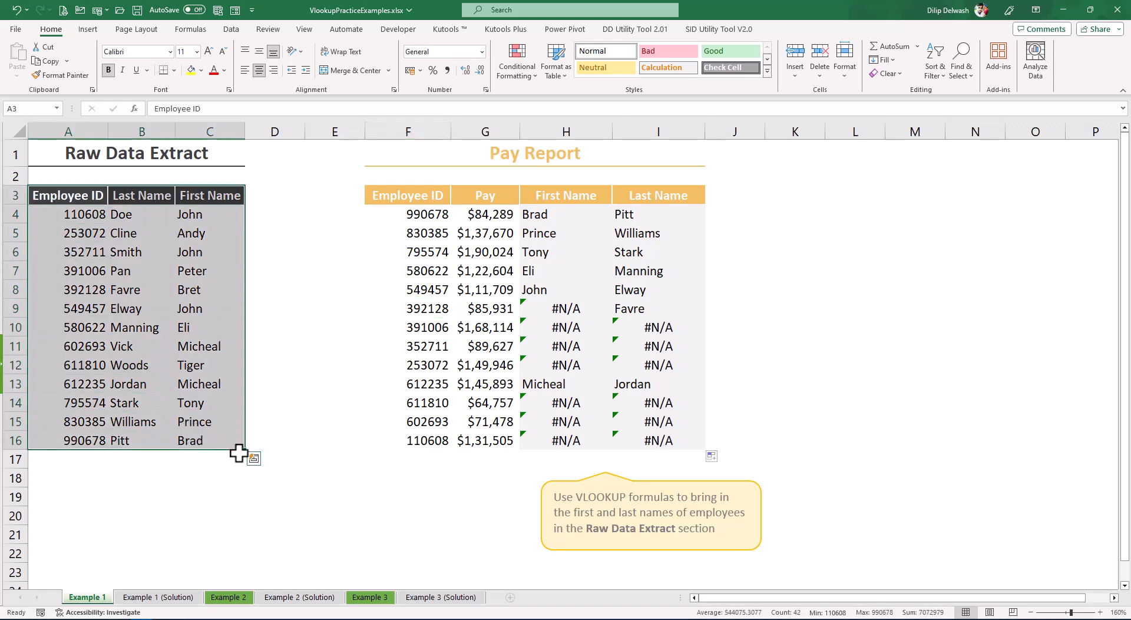
click(412, 308)
key(ctrl+c)
drag(56, 198, 61, 432)
key(ctrl+f)
key(ctrl+v)
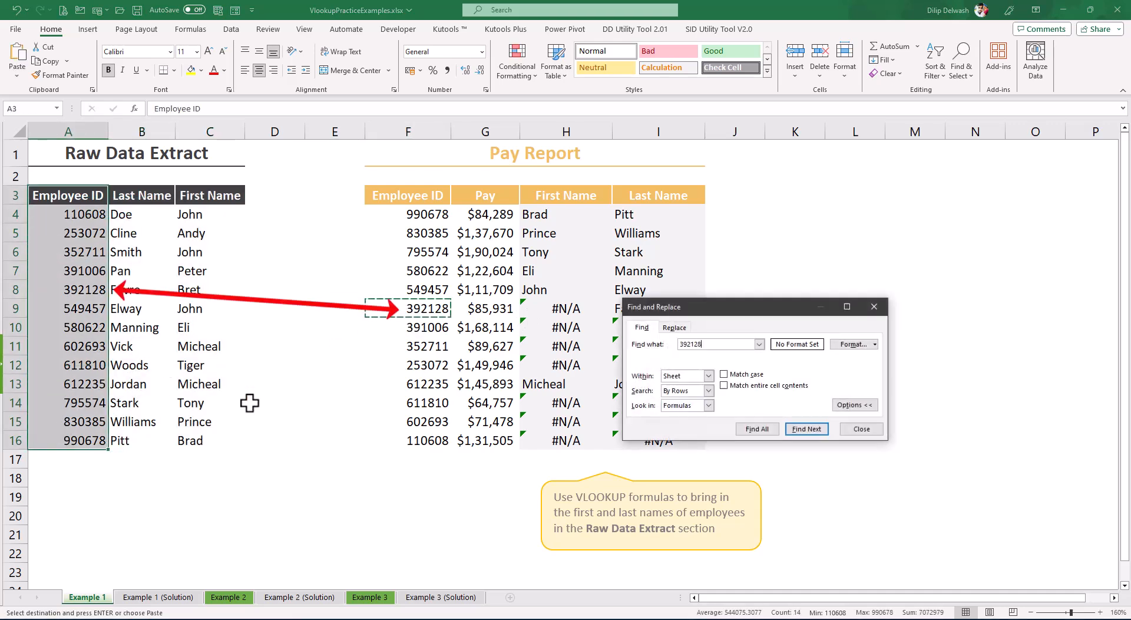
click(806, 429)
key(Escape)
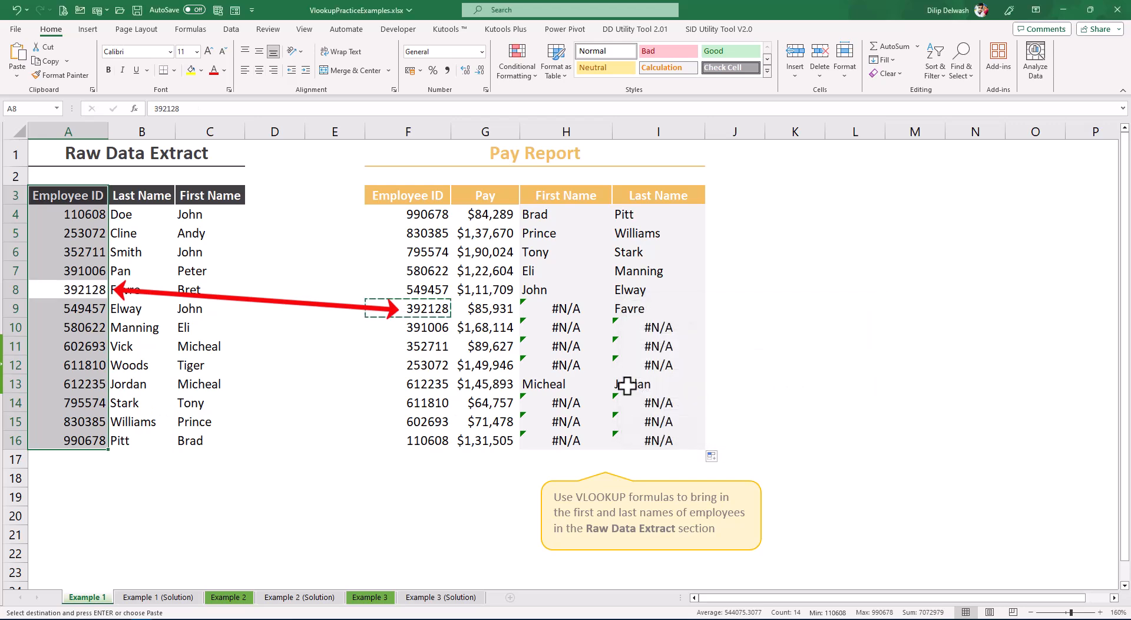
- Compare the Pay Report's row 9 name results with the same employee's row in the Raw Data Extract
click(435, 306)
drag(488, 308, 538, 308)
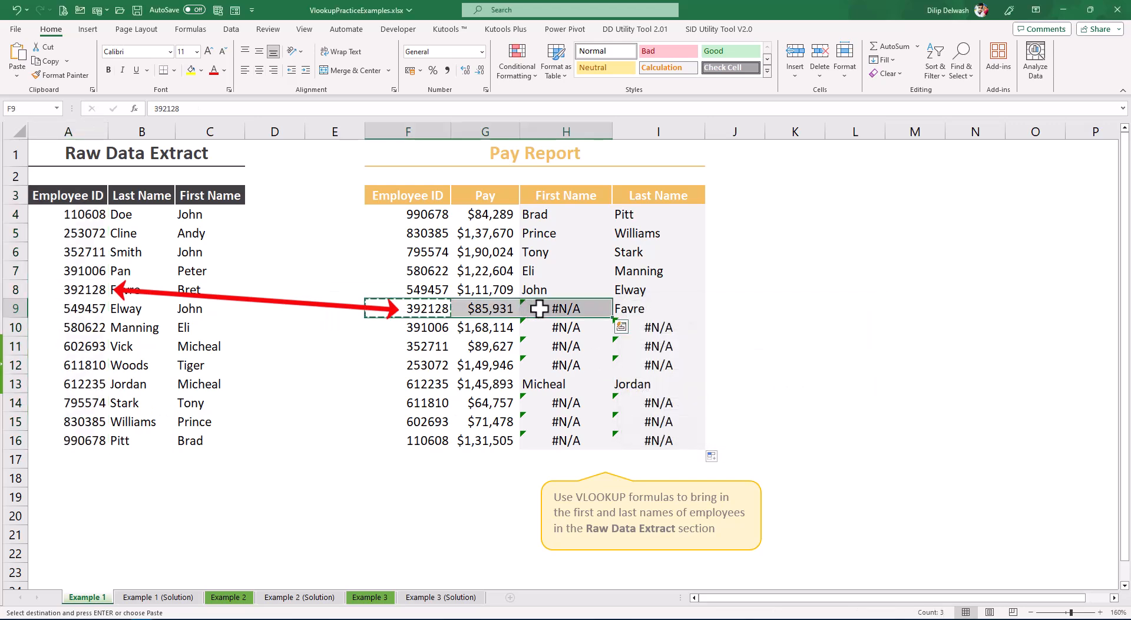
click(657, 308)
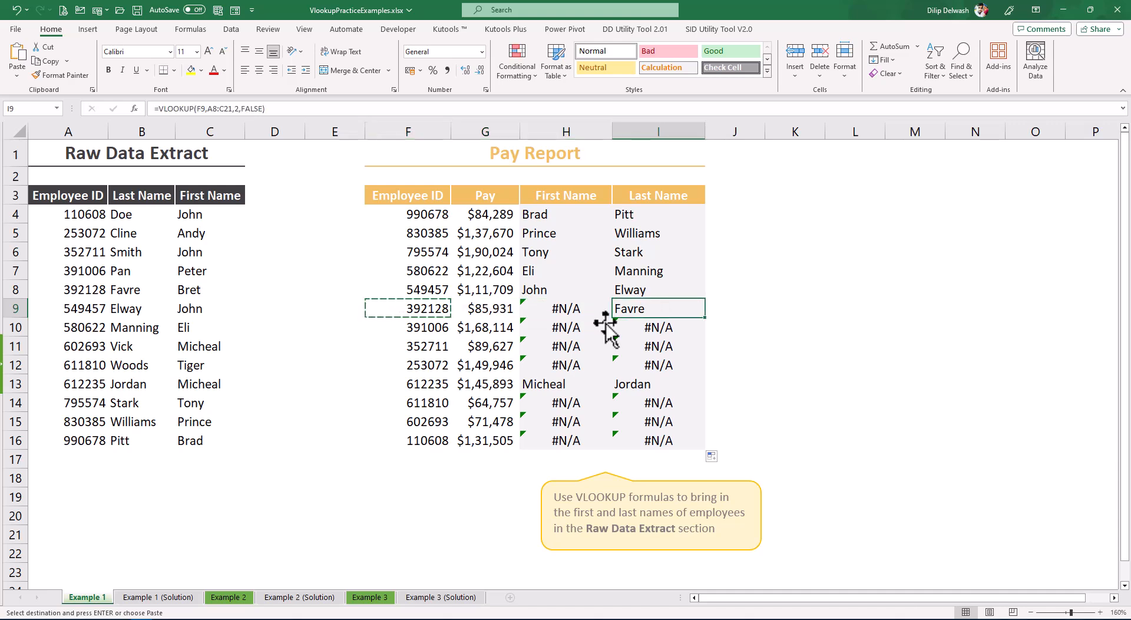
click(84, 289)
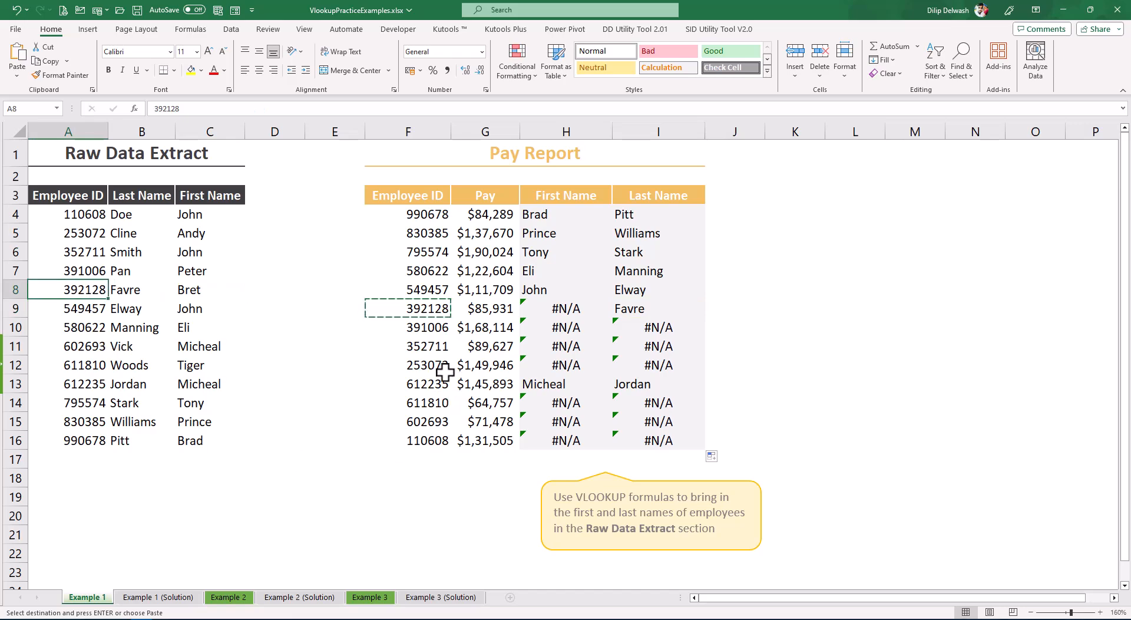
- Inspect the table array reference in H4's VLOOKUP formula, leaving the formula as it is
double_click(567, 214)
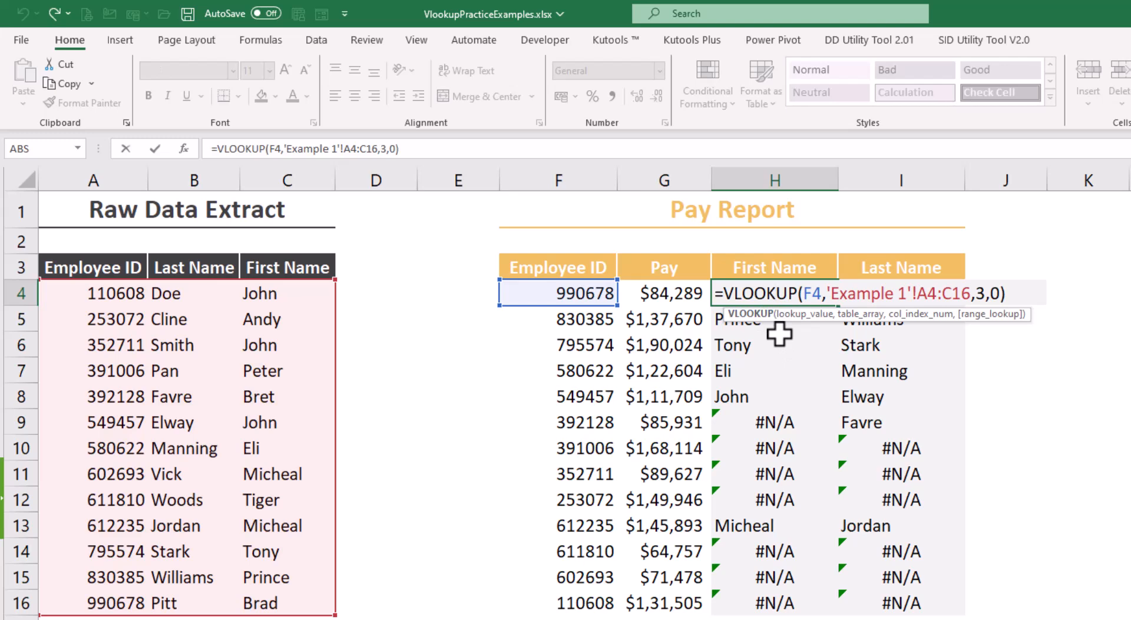
drag(875, 297, 970, 294)
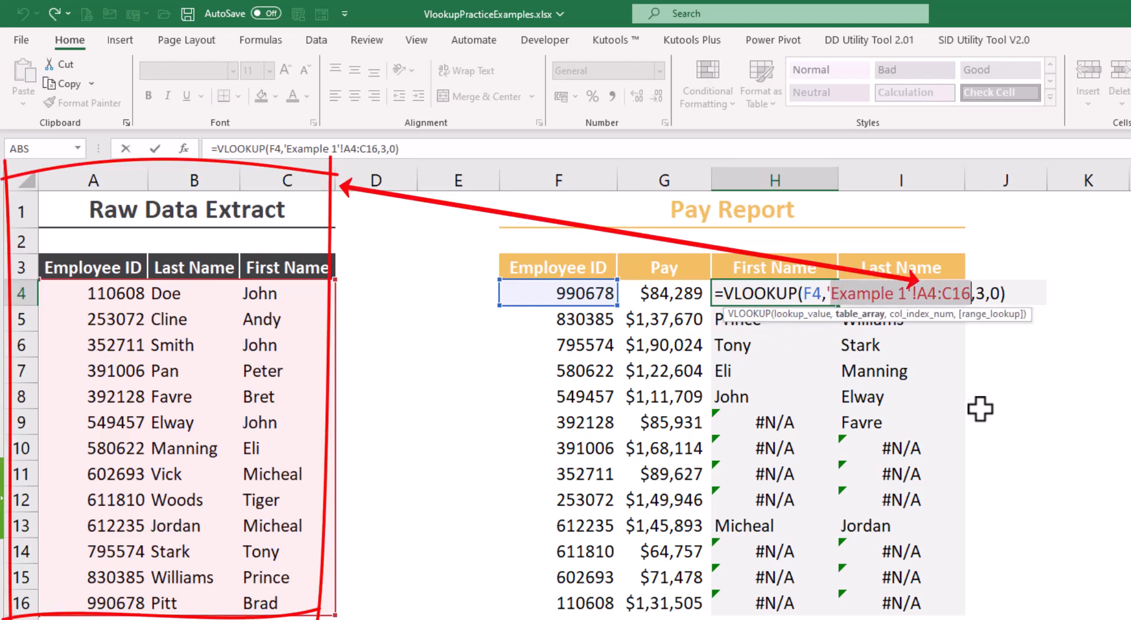
drag(917, 293, 971, 295)
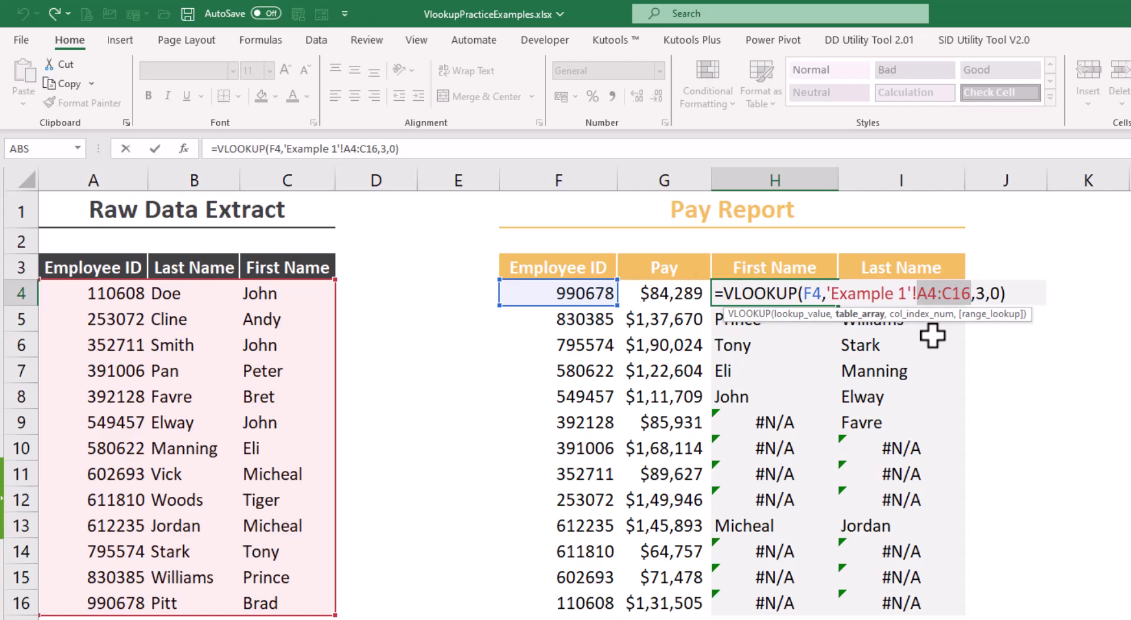
key(Escape)
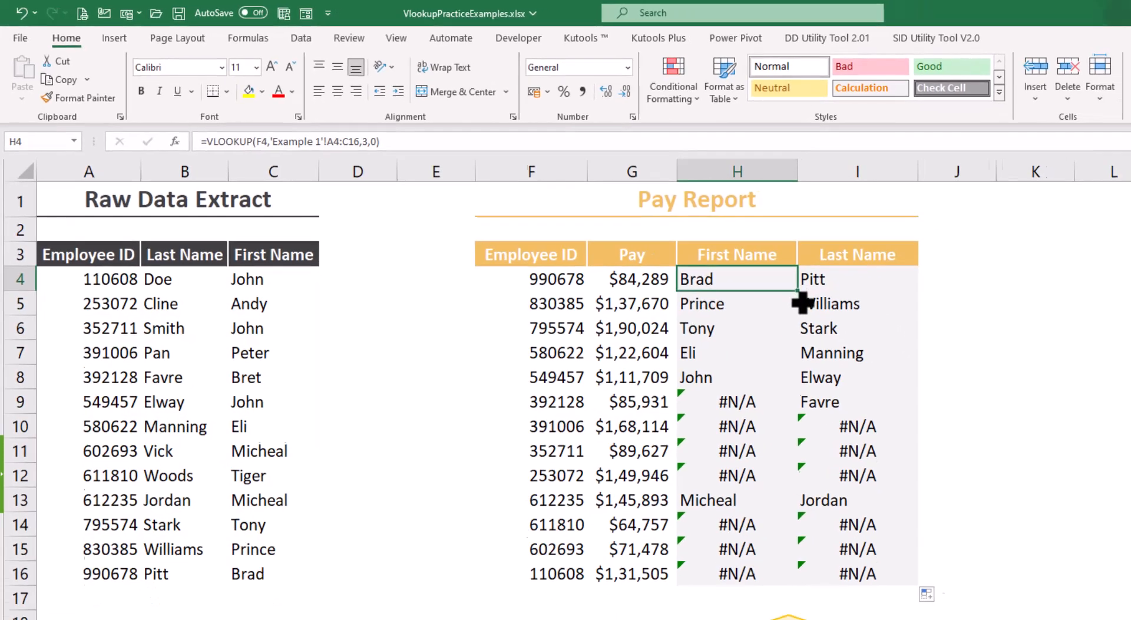
- Compare the table array references in the First Name VLOOKUP formulas in H5, H4 and H9, leaving them as they are
key(Down)
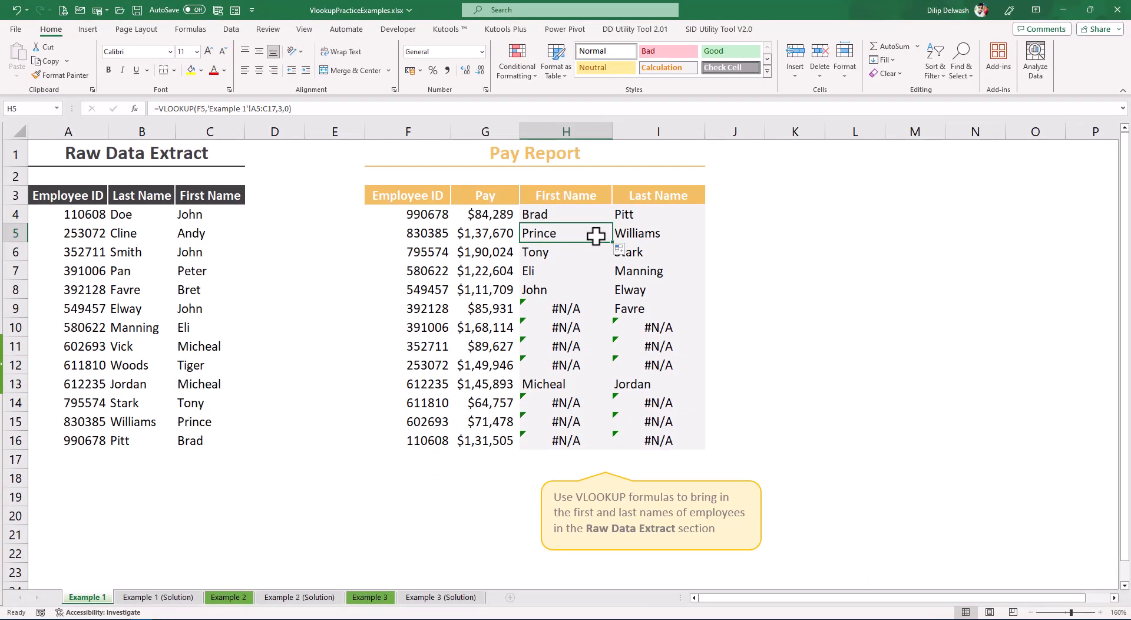
double_click(595, 236)
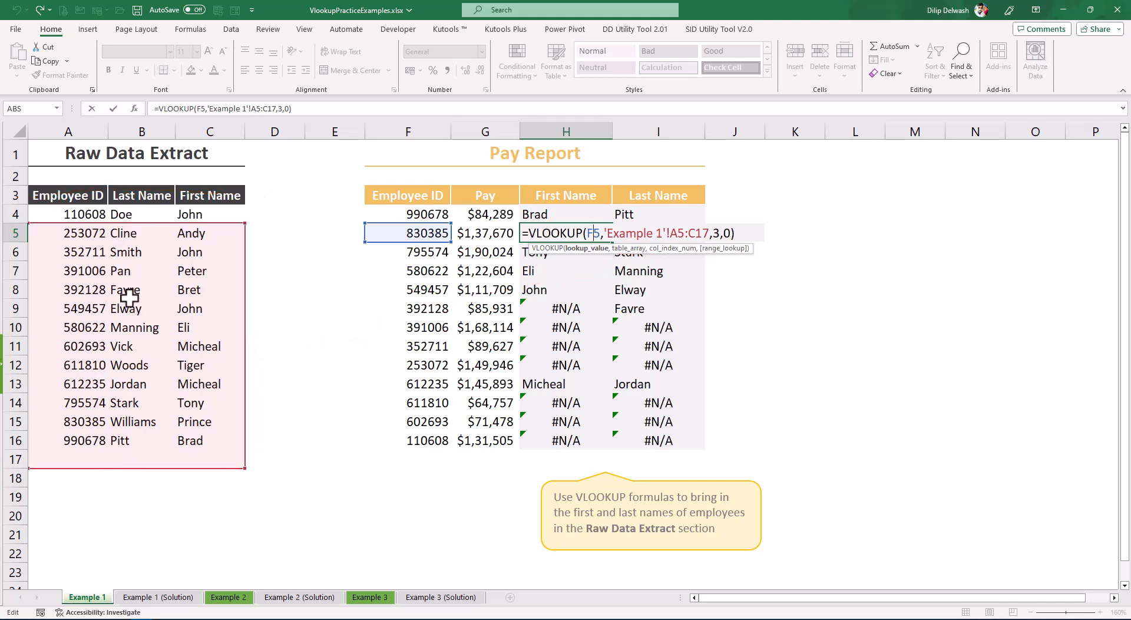
click(676, 233)
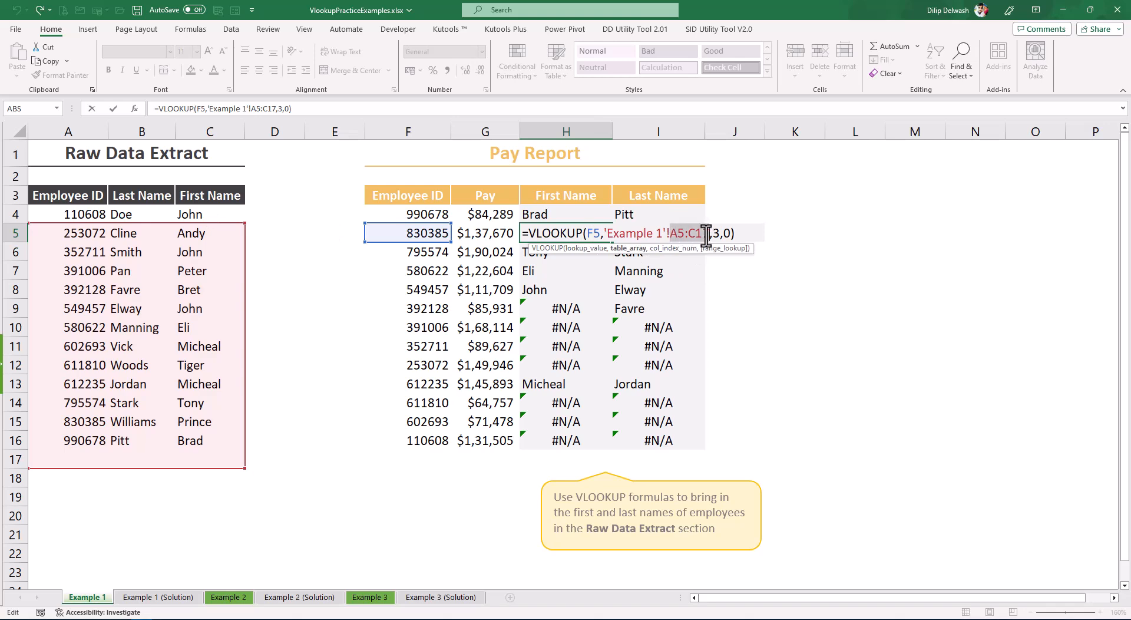
key(Escape)
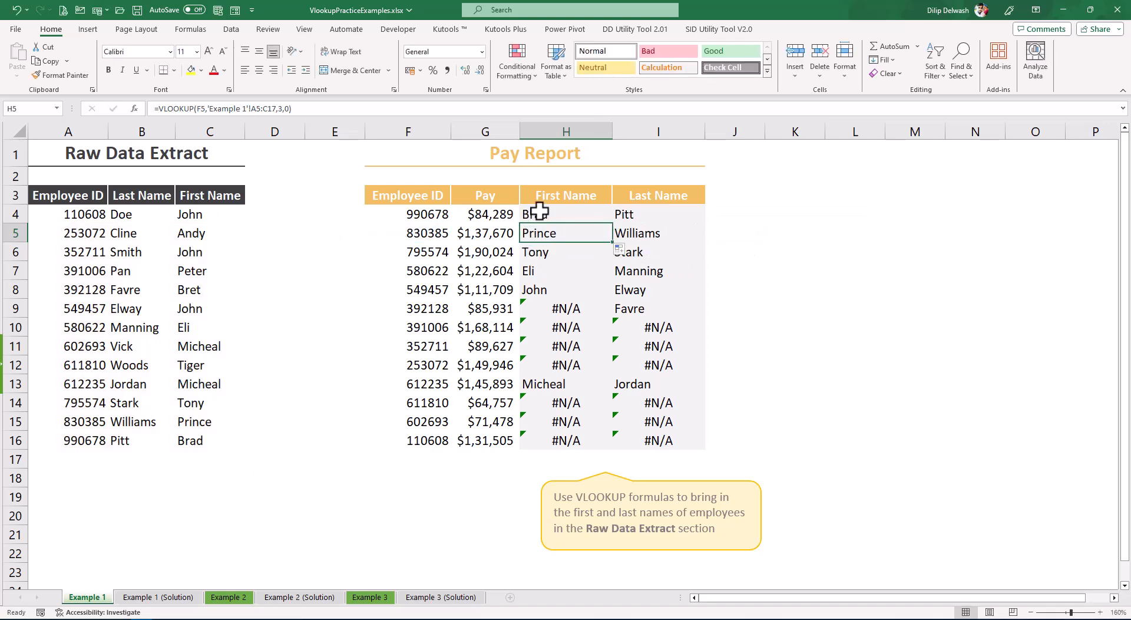
double_click(537, 214)
drag(680, 218, 702, 217)
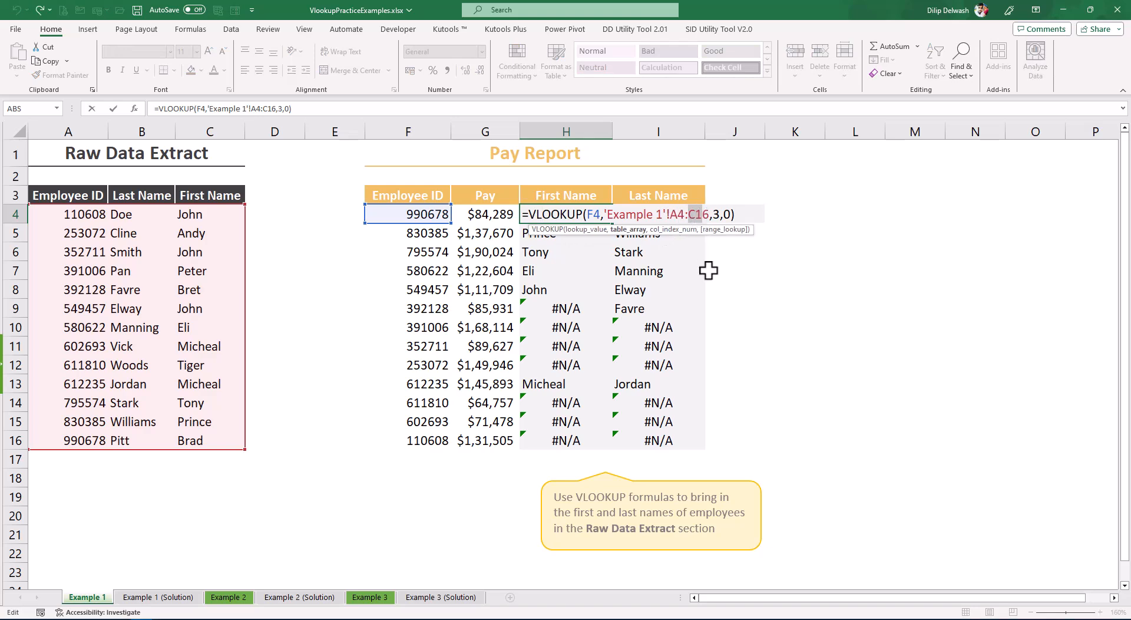
key(Escape)
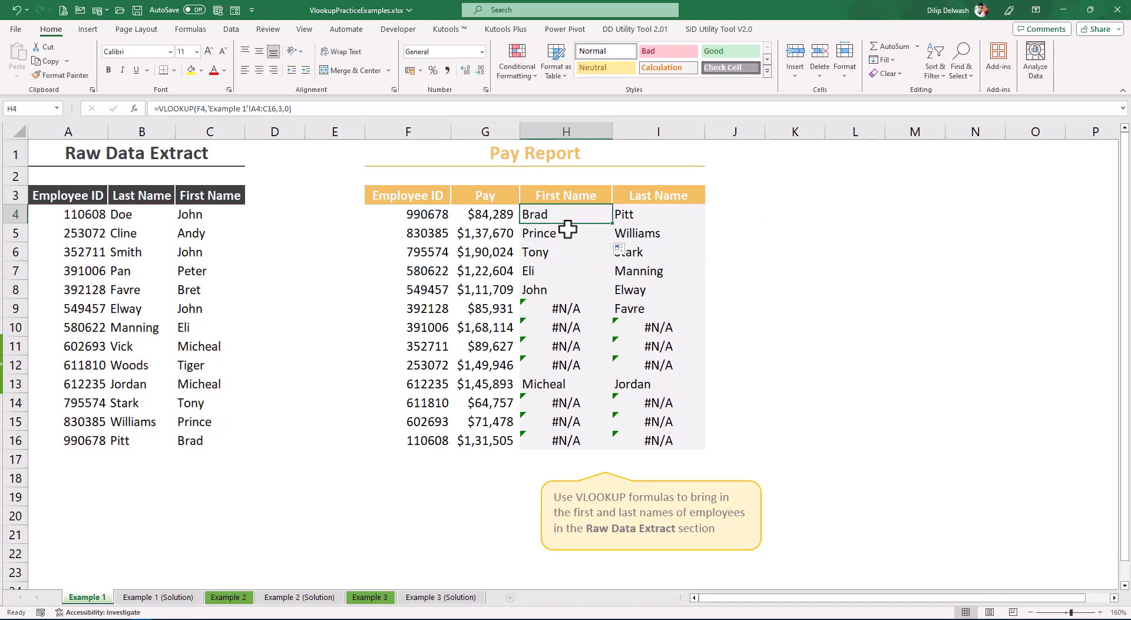
double_click(568, 308)
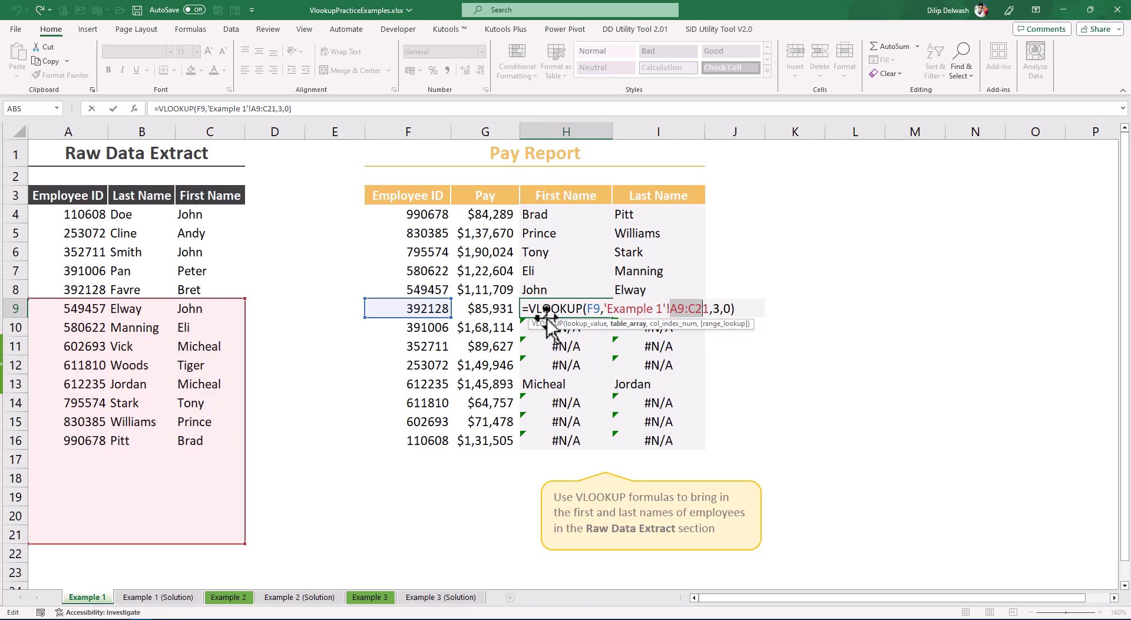
key(ctrl+Return)
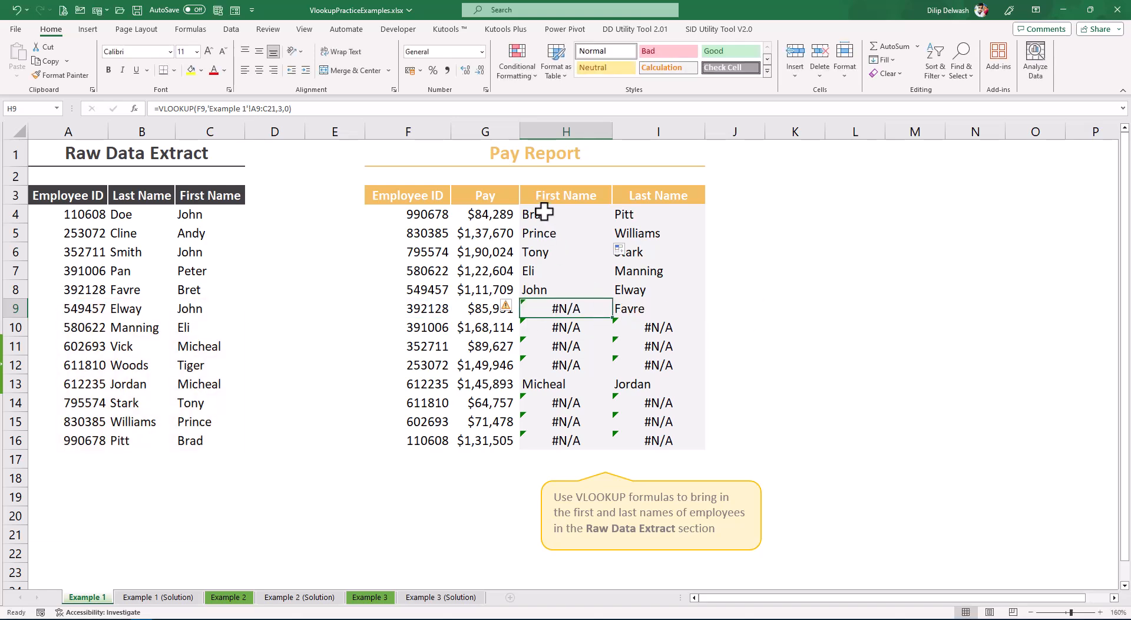
- Clear all First Name and Last Name formulas in H4:I16 of the Pay Report
drag(536, 218, 650, 445)
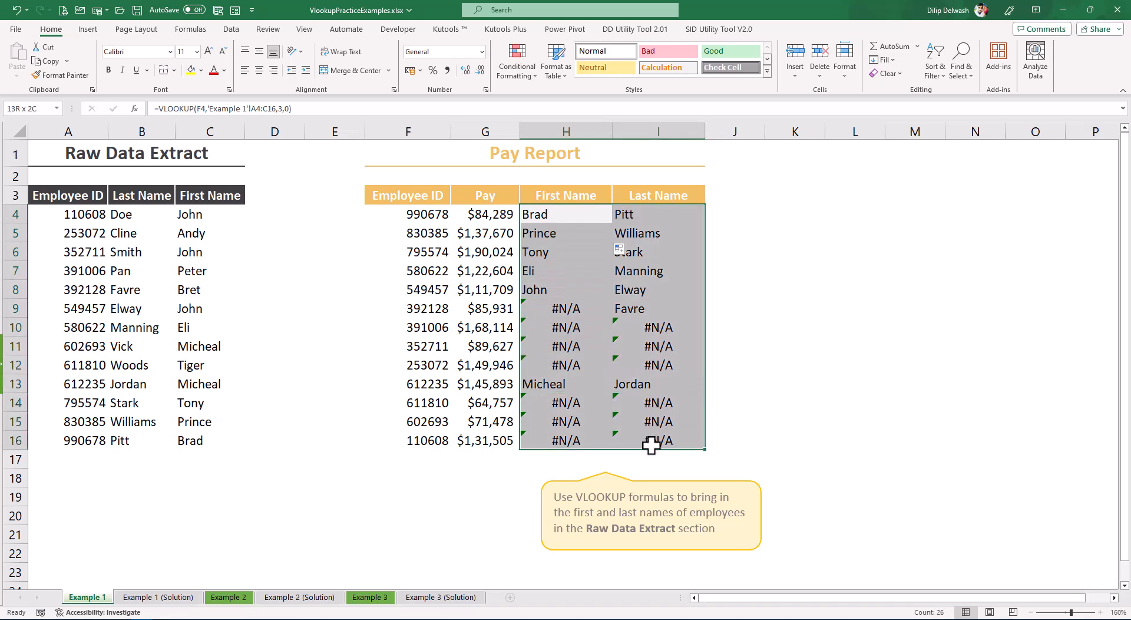
key(Delete)
click(571, 304)
- Start a VLOOKUP formula in H4 with A4 as the lookup value and A3:C16 as the table array
click(553, 219)
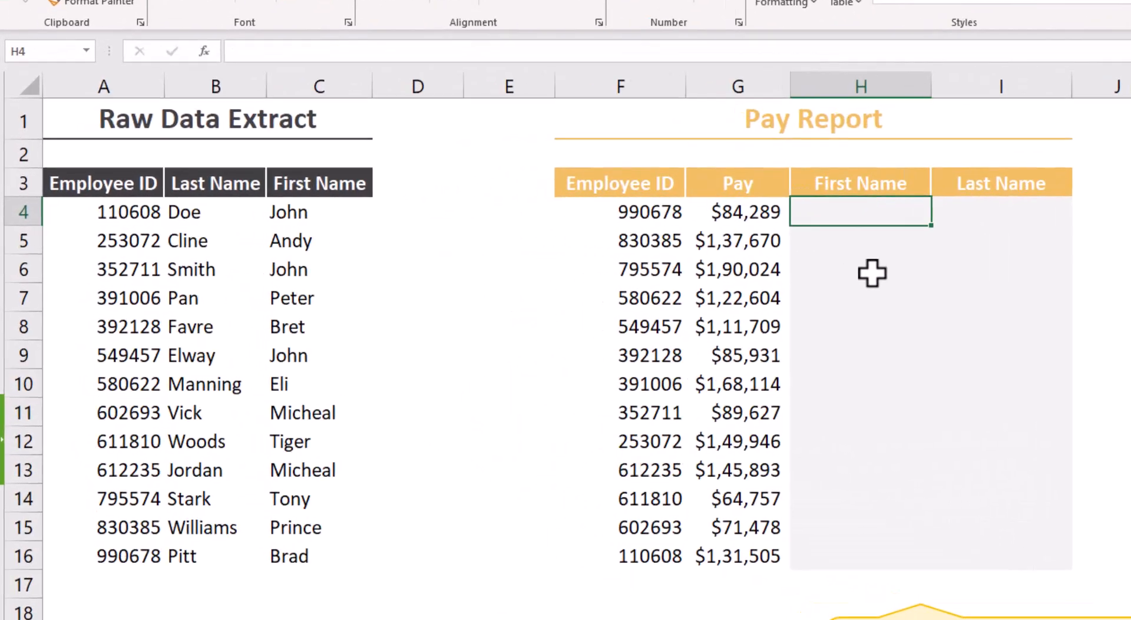
text(=vl)
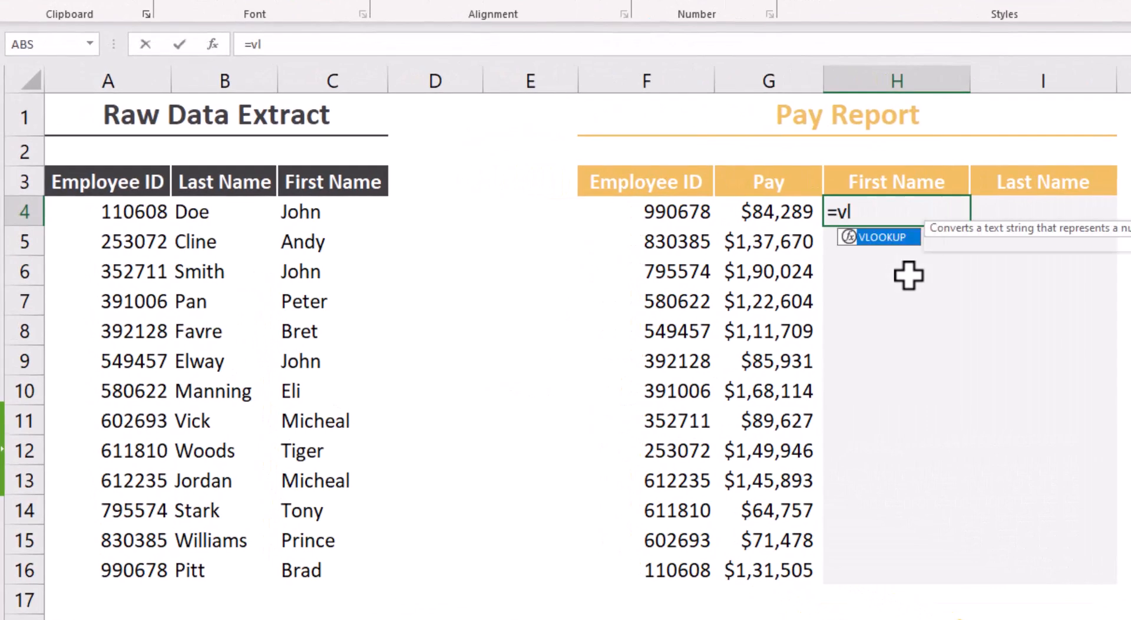
key(Tab)
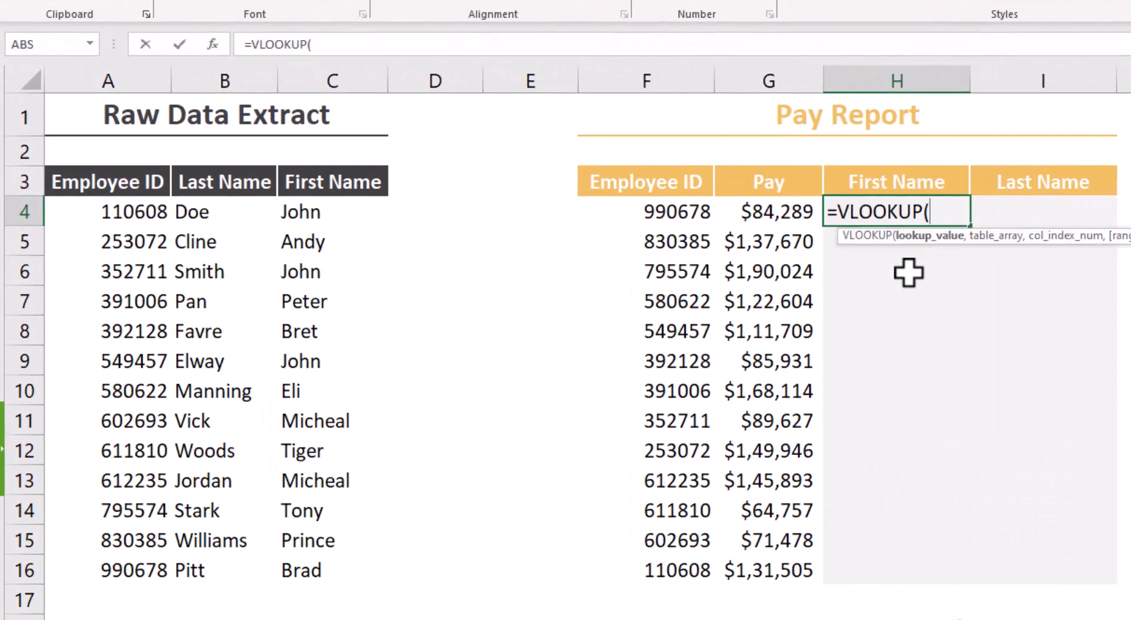
click(128, 210)
text(,)
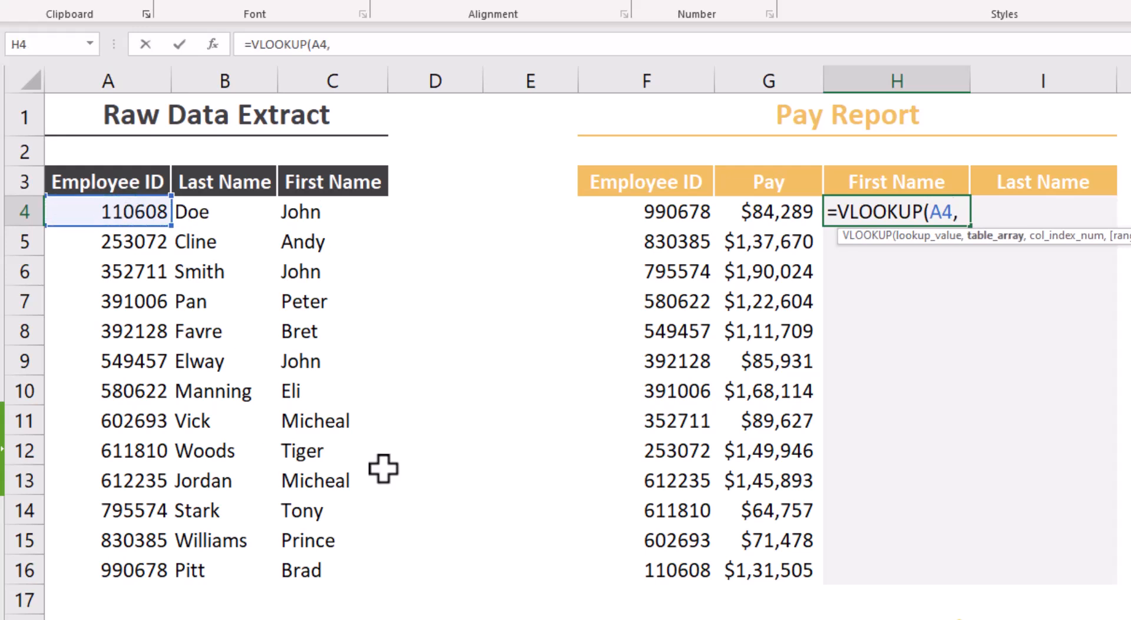
drag(111, 182, 312, 573)
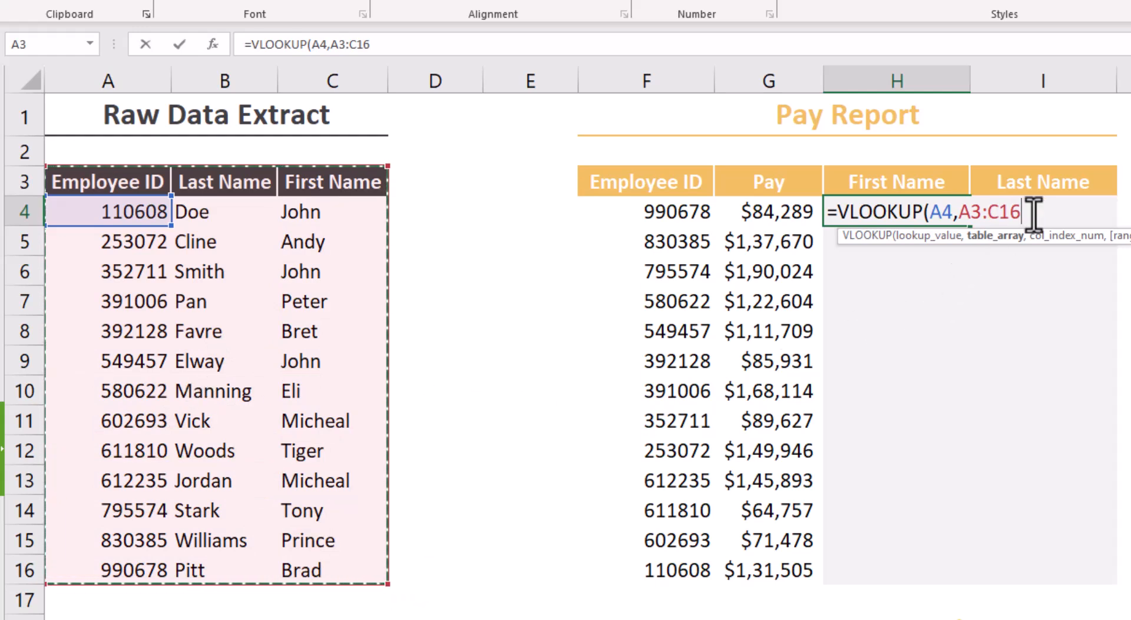
- Make the table array in H4's formula absolute as $A$3:$C$16
double_click(980, 211)
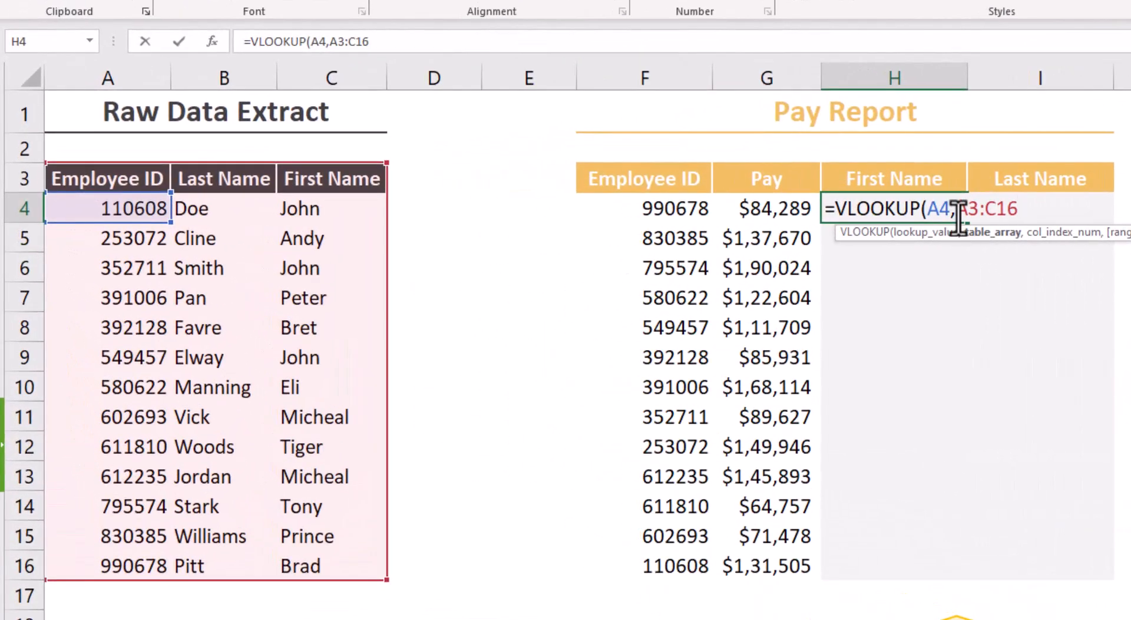
drag(966, 209, 1019, 209)
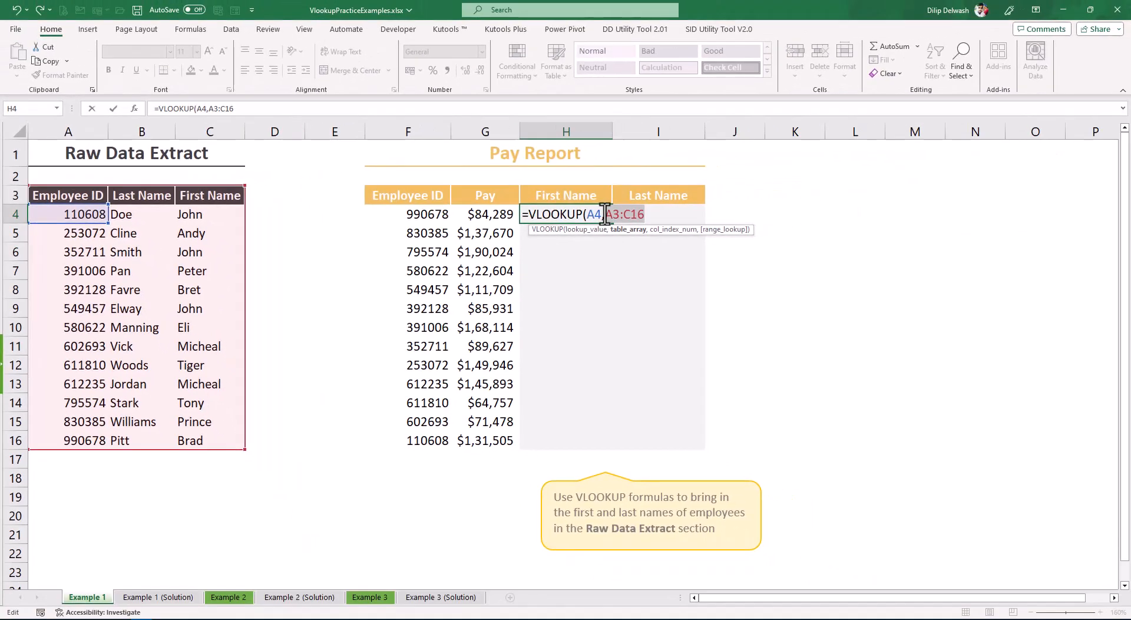
click(605, 214)
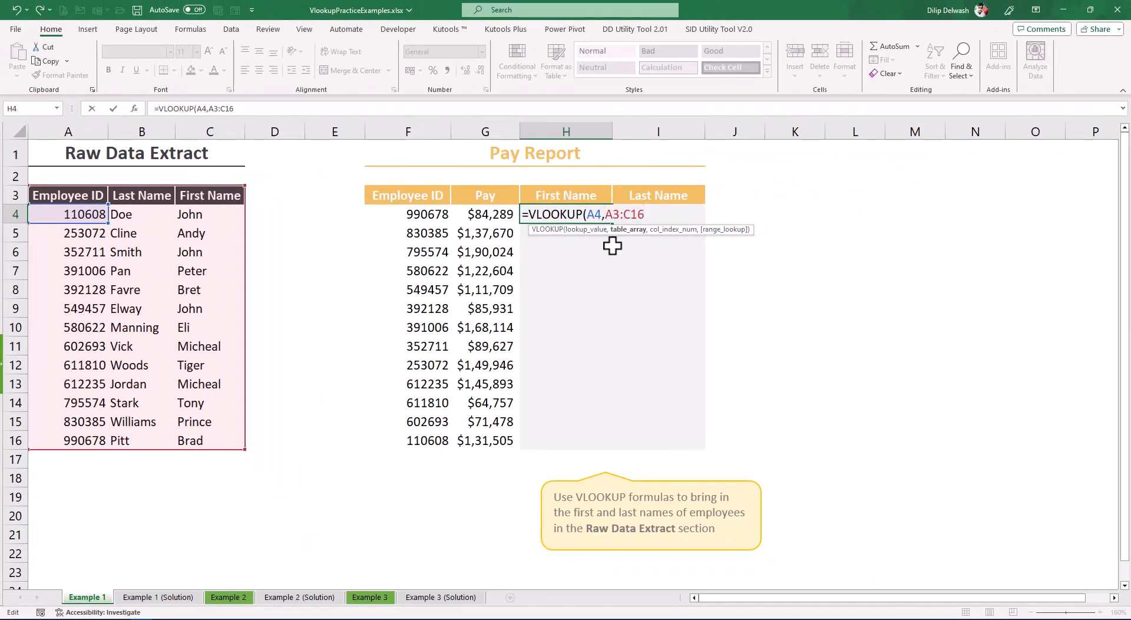
text($)
key(Right)
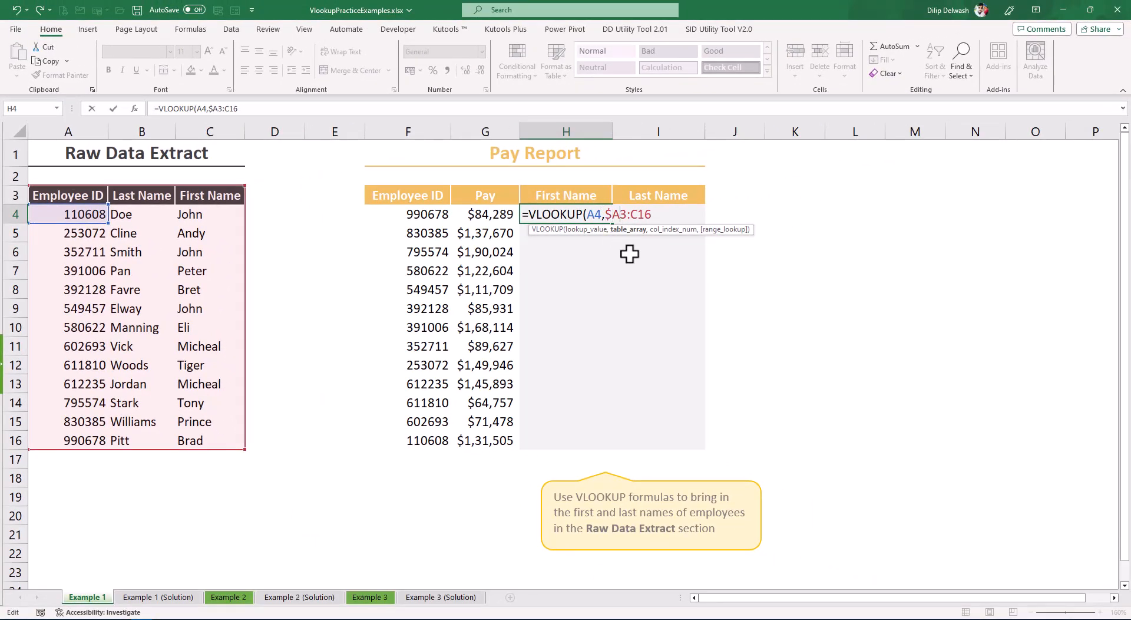
text($A$)
key(Right)
text($)
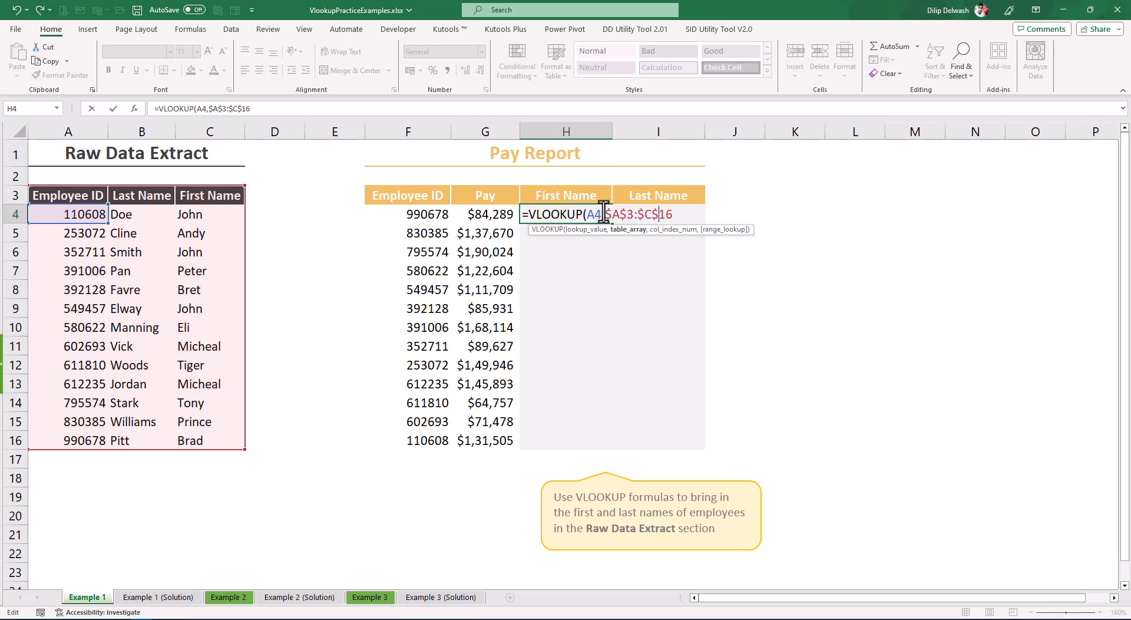
- Complete H4's VLOOKUP with column index 3 and range lookup 0, and fill it down to H16
text(,3,0)
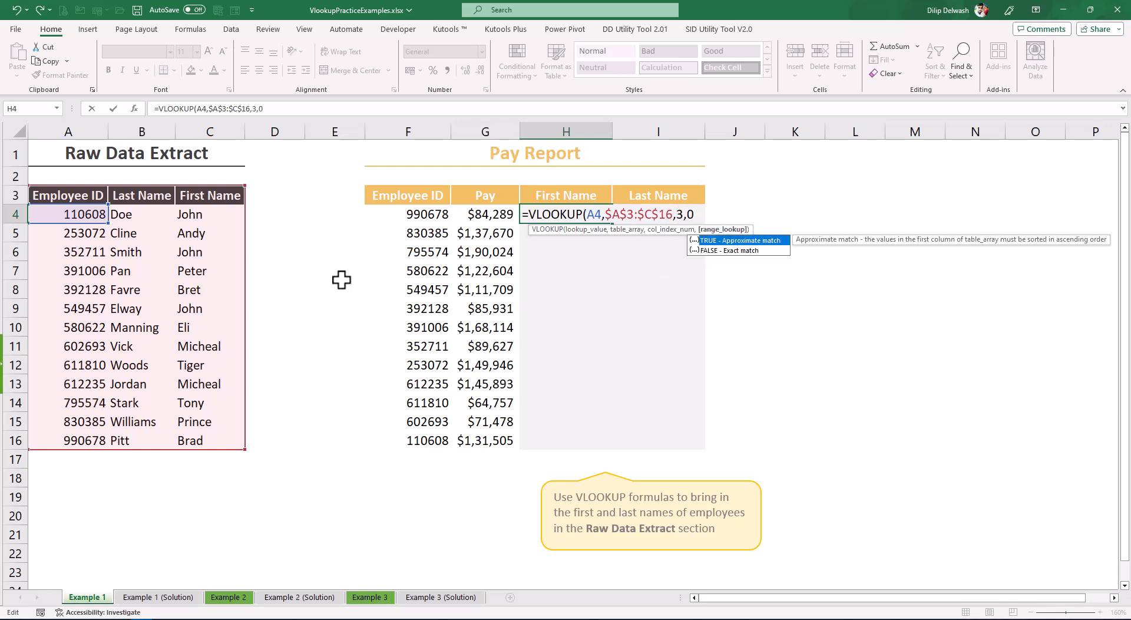
text())
key(Return)
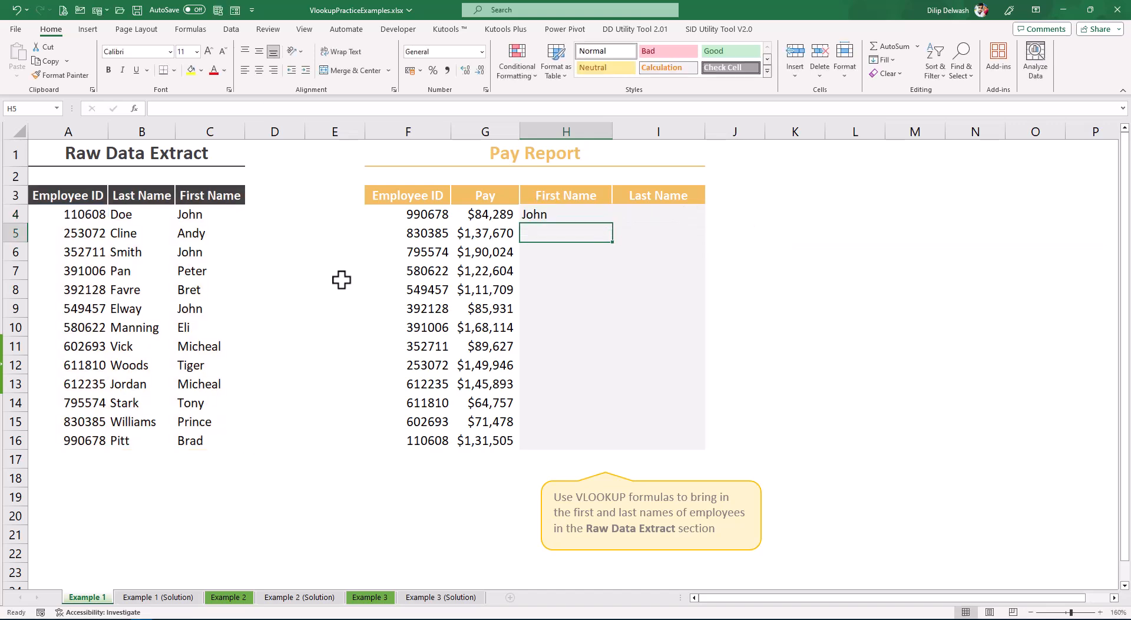
click(535, 215)
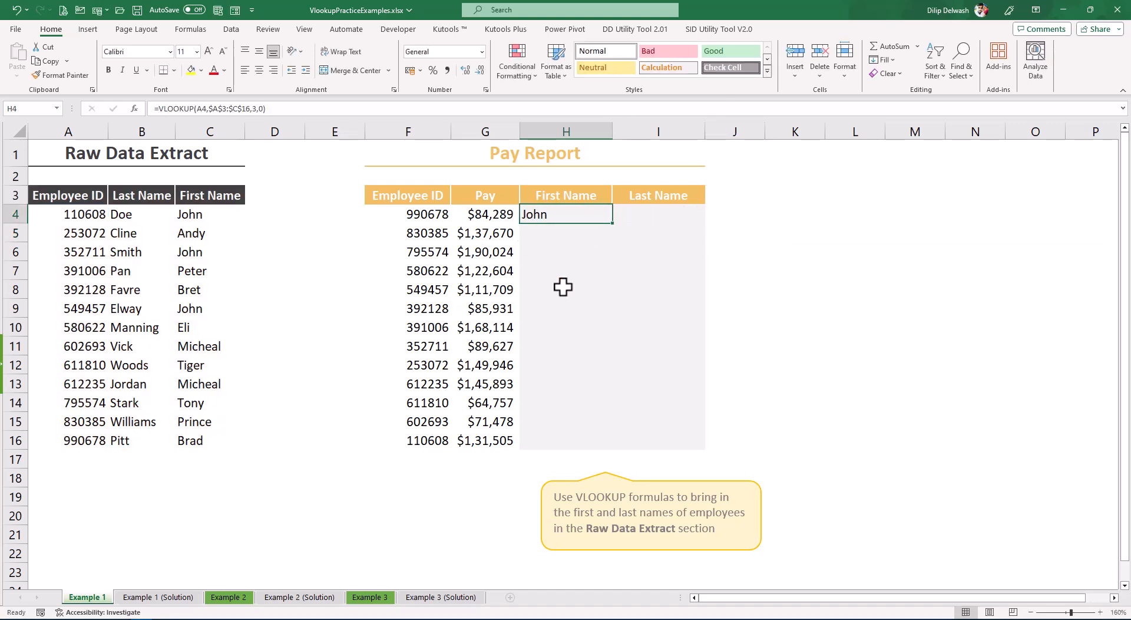
drag(612, 223, 612, 448)
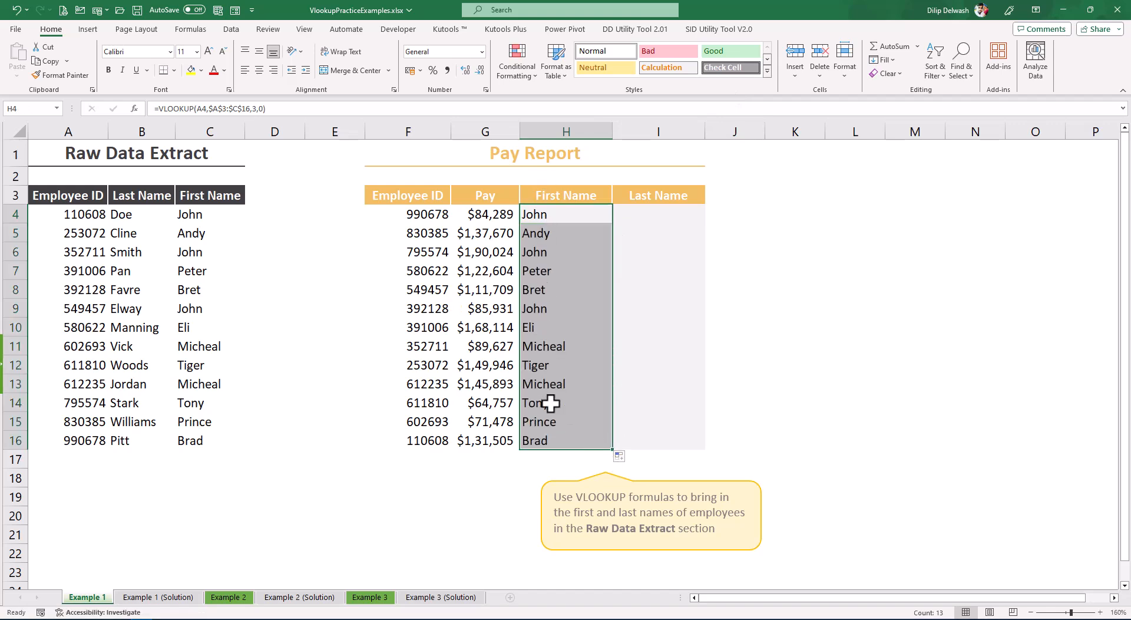
- Inspect the lookup value and table array references in H13's filled-down formula, leaving it as it is
click(539, 384)
double_click(539, 384)
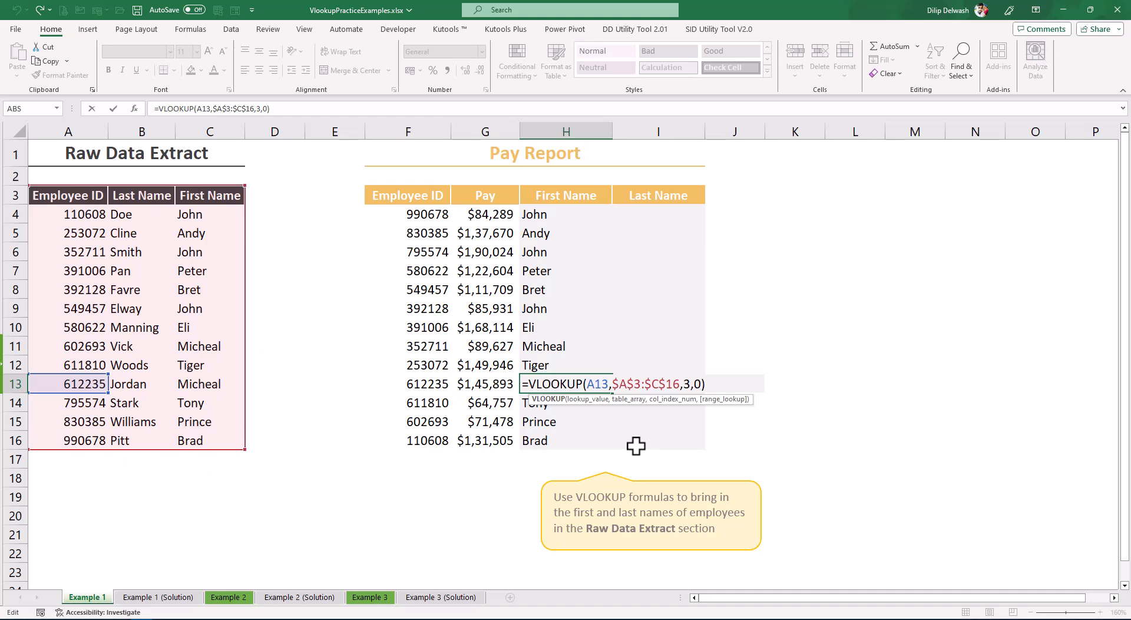
key(Escape)
drag(536, 214, 538, 434)
click(581, 436)
- Start a VLOOKUP formula in I4 with F4 as the lookup value and A3:C16 as the table array
click(658, 212)
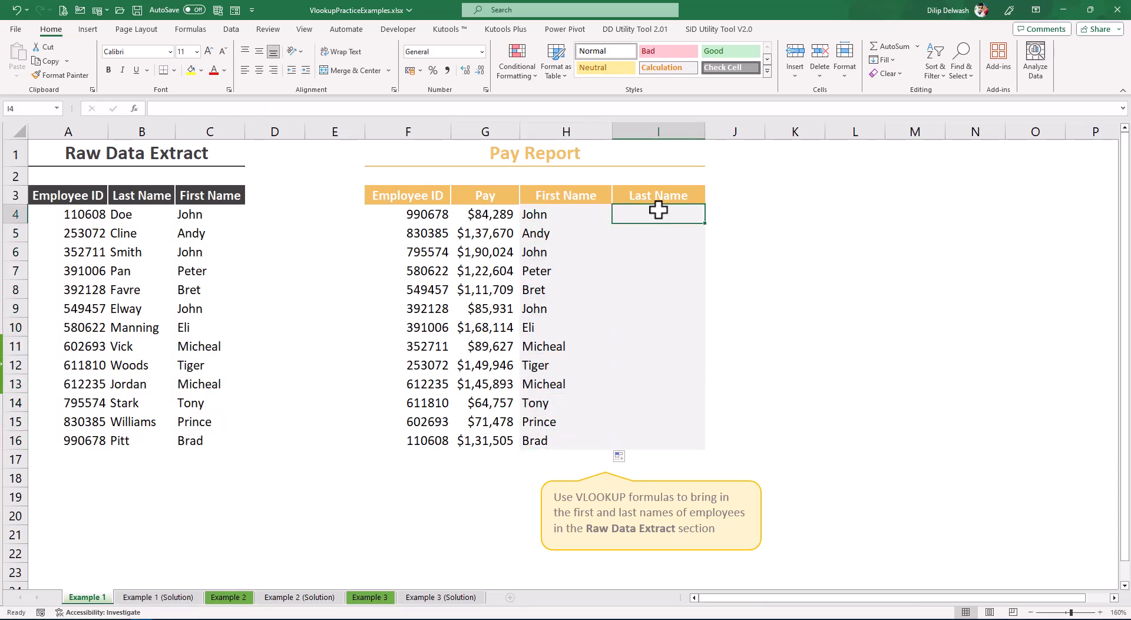
text(=VLOOKUP()
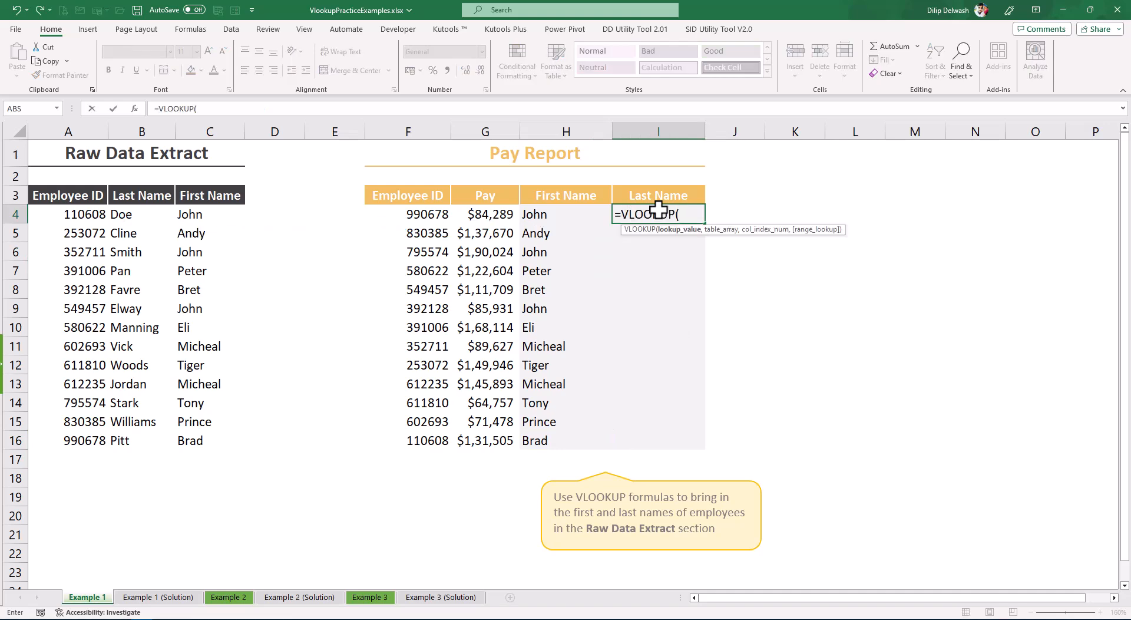
click(412, 215)
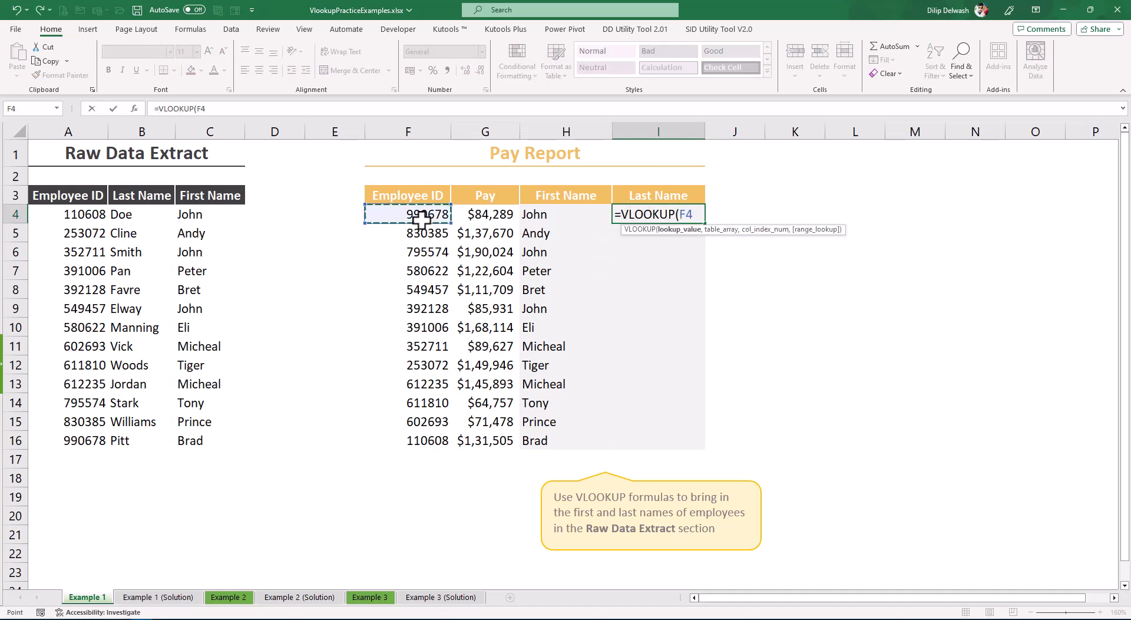
text(,)
drag(48, 194, 198, 440)
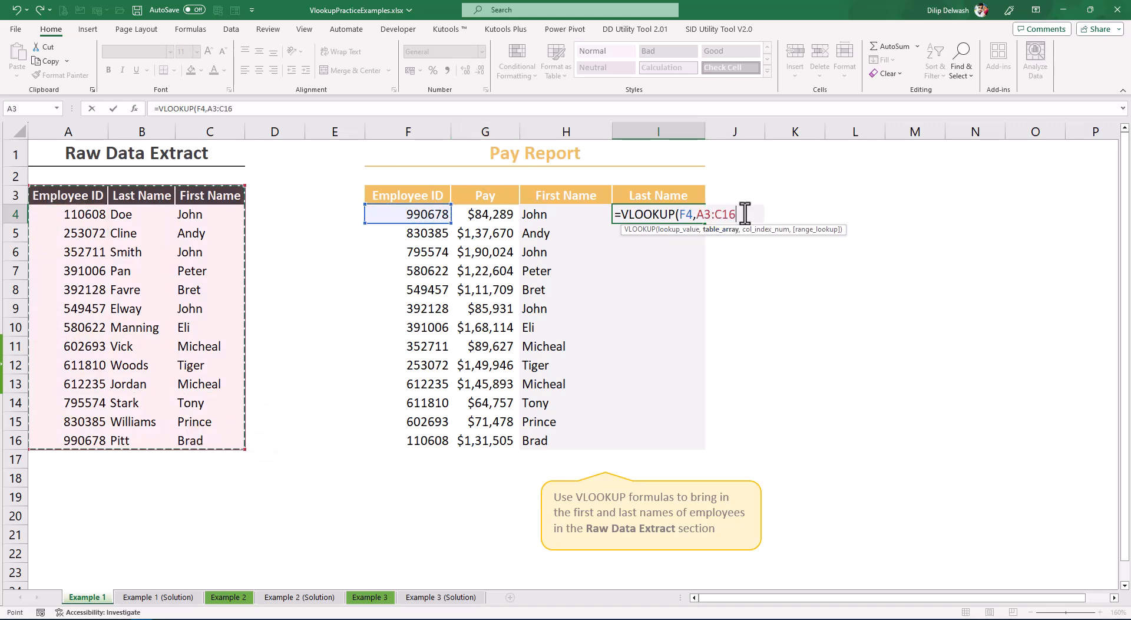
- Cycle the table array in I4's formula through its reference types, ending with the absolute range $A$3:$C$16
drag(733, 213, 696, 214)
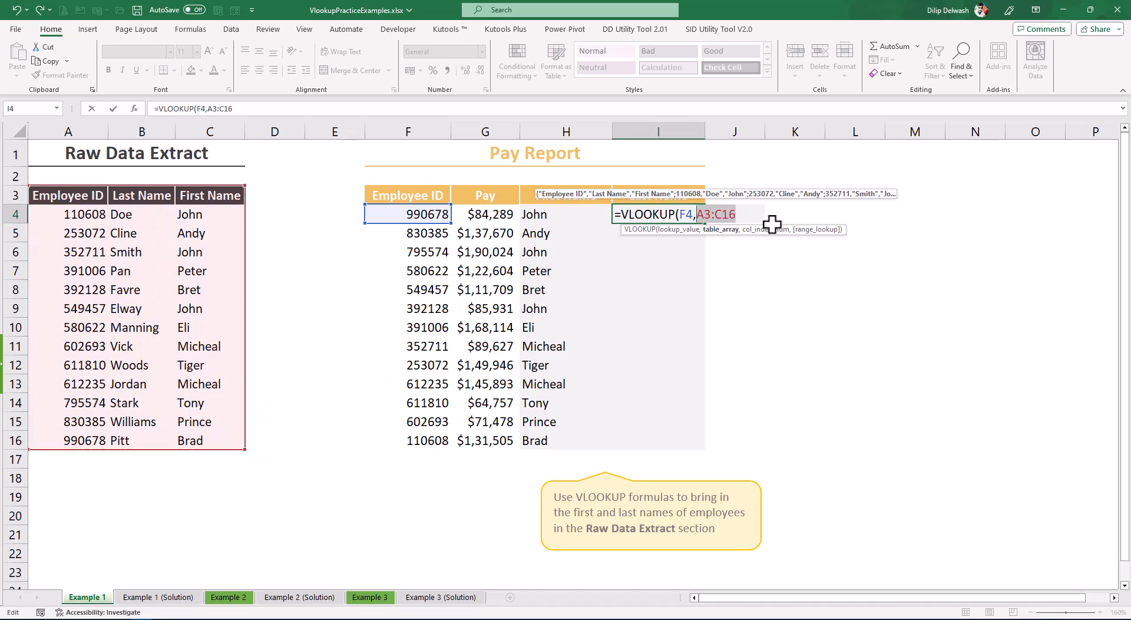
key(F4)
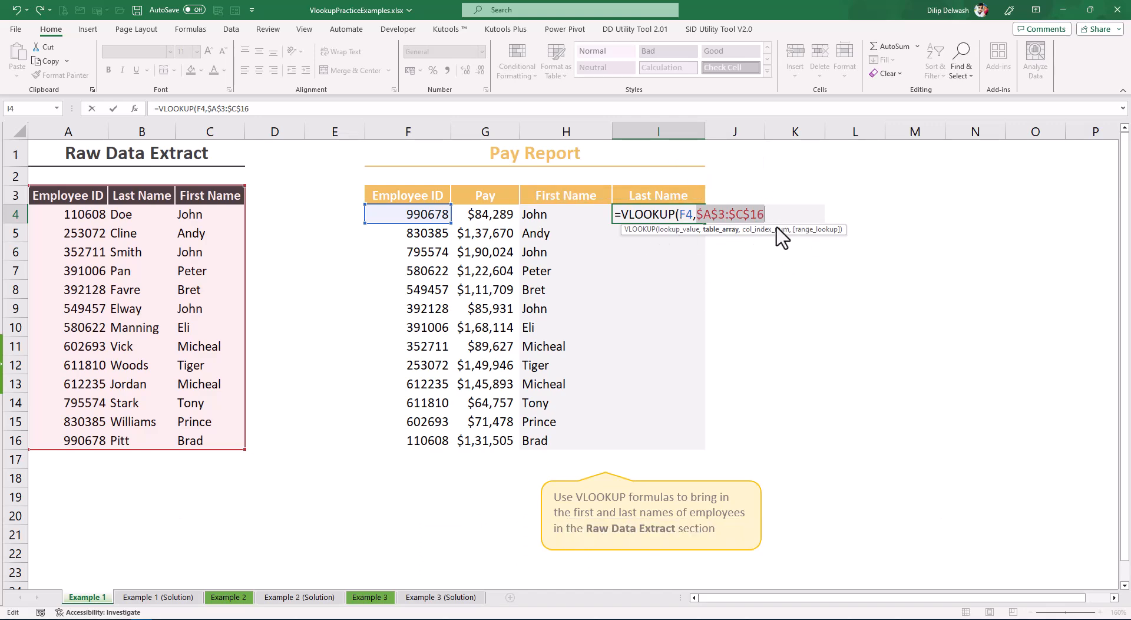
key(F4)
click(715, 215)
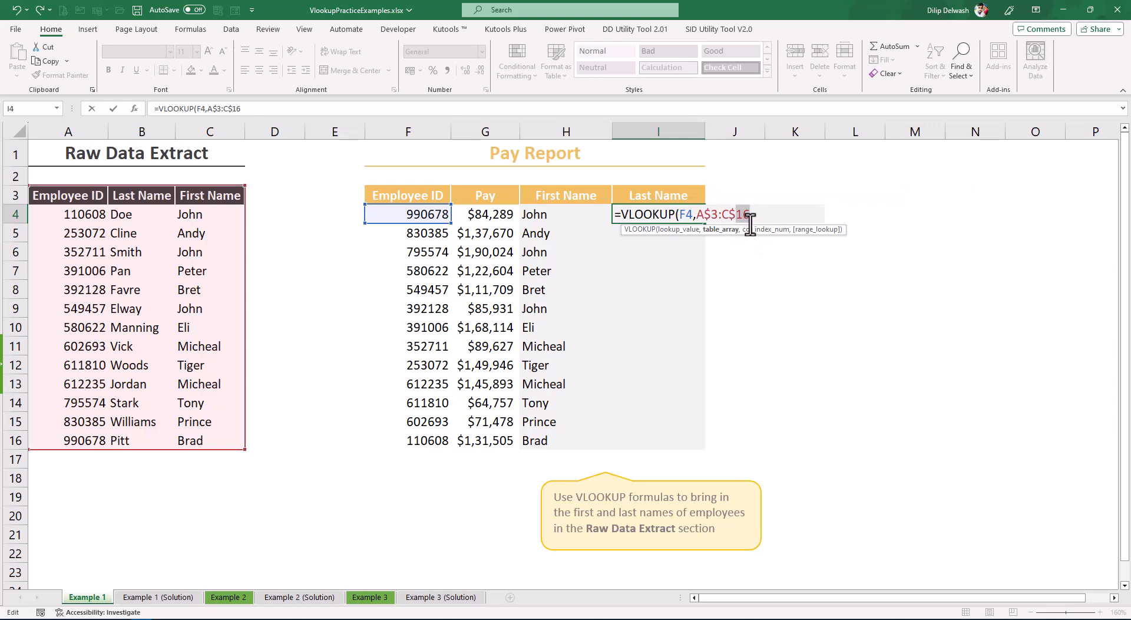
key(F4)
drag(695, 215, 745, 215)
key(F4)
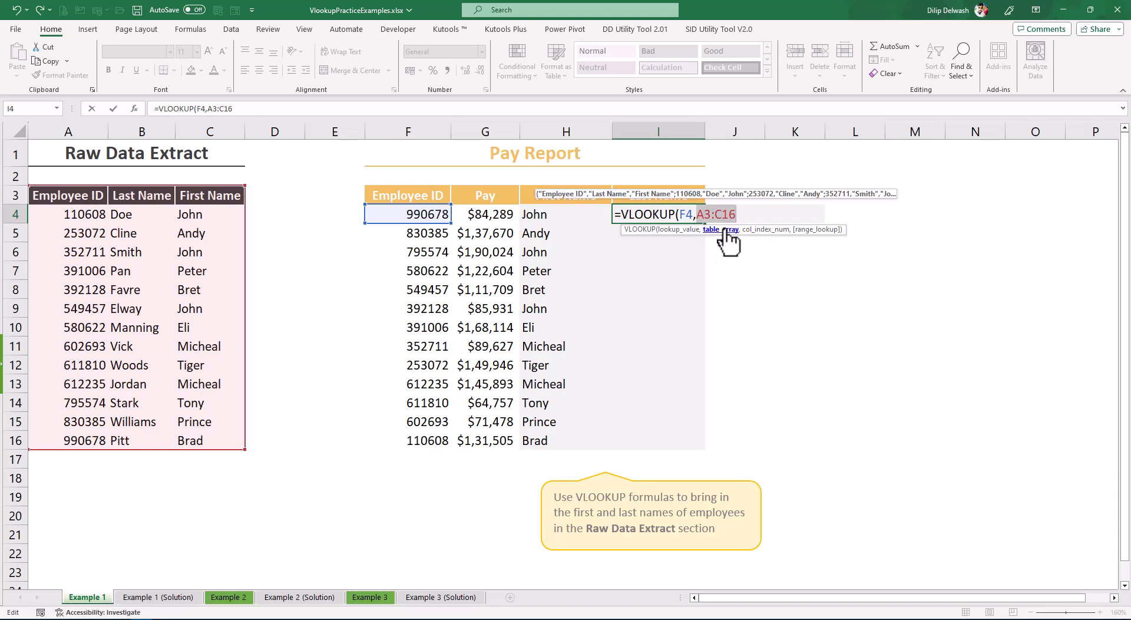
key(F4)
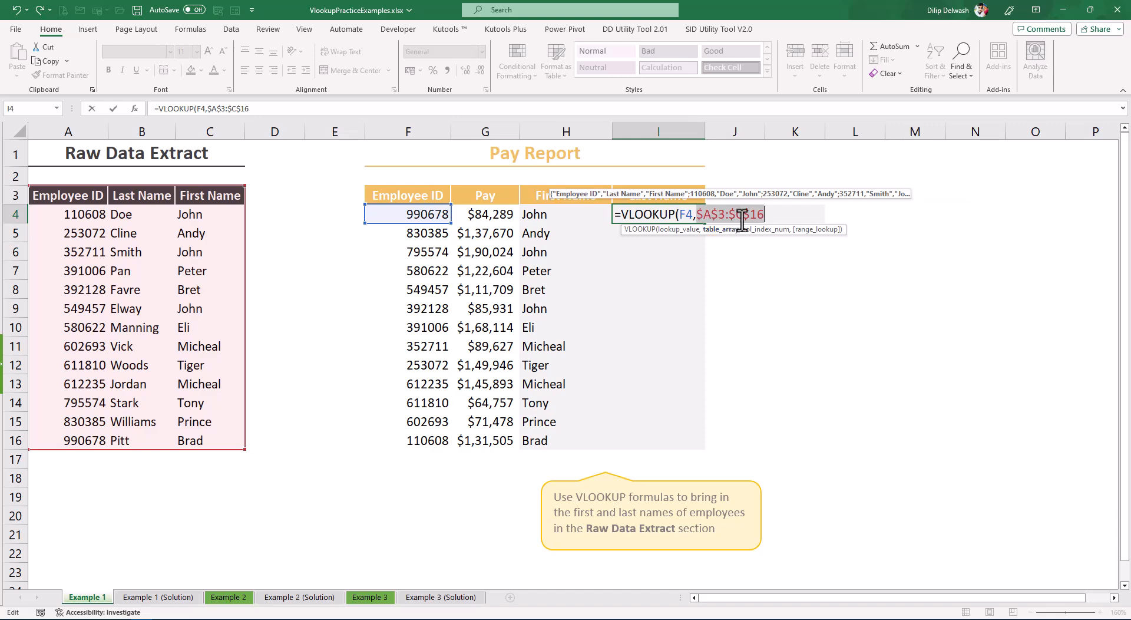
- Complete I4's VLOOKUP with column index 2 and range lookup 0, and fill it down to I16
text(,2)
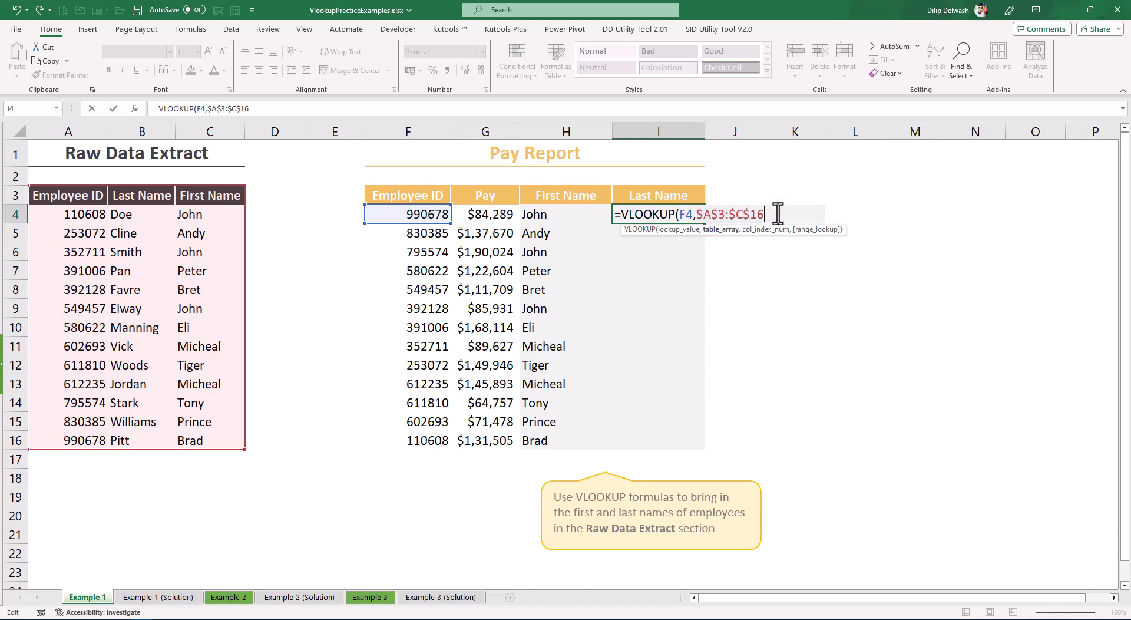
text(,)
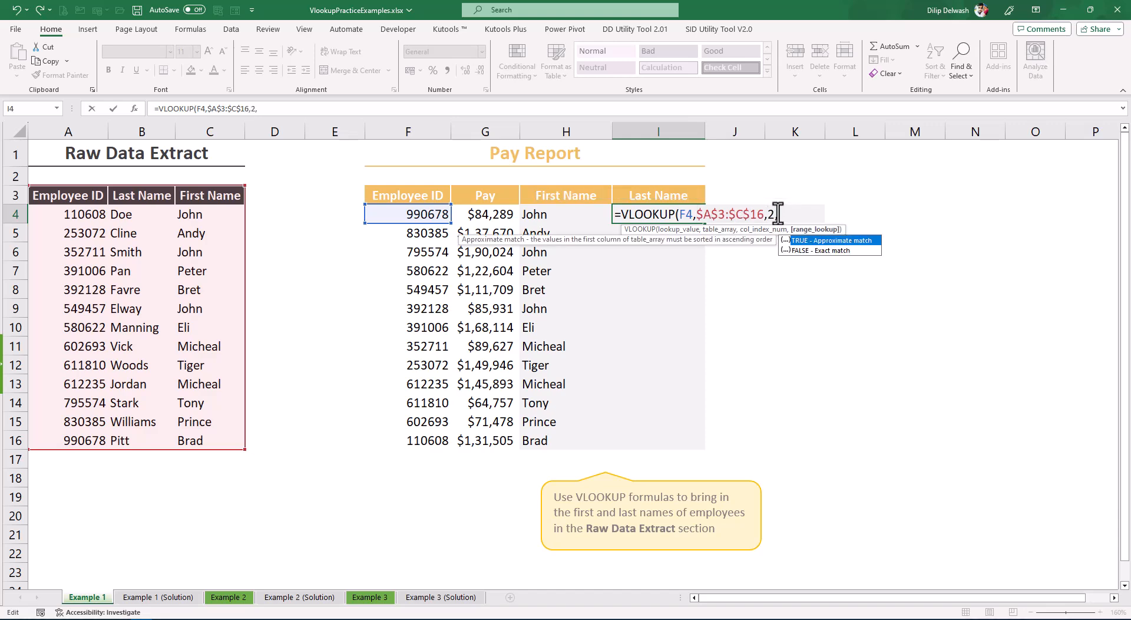
text(0)
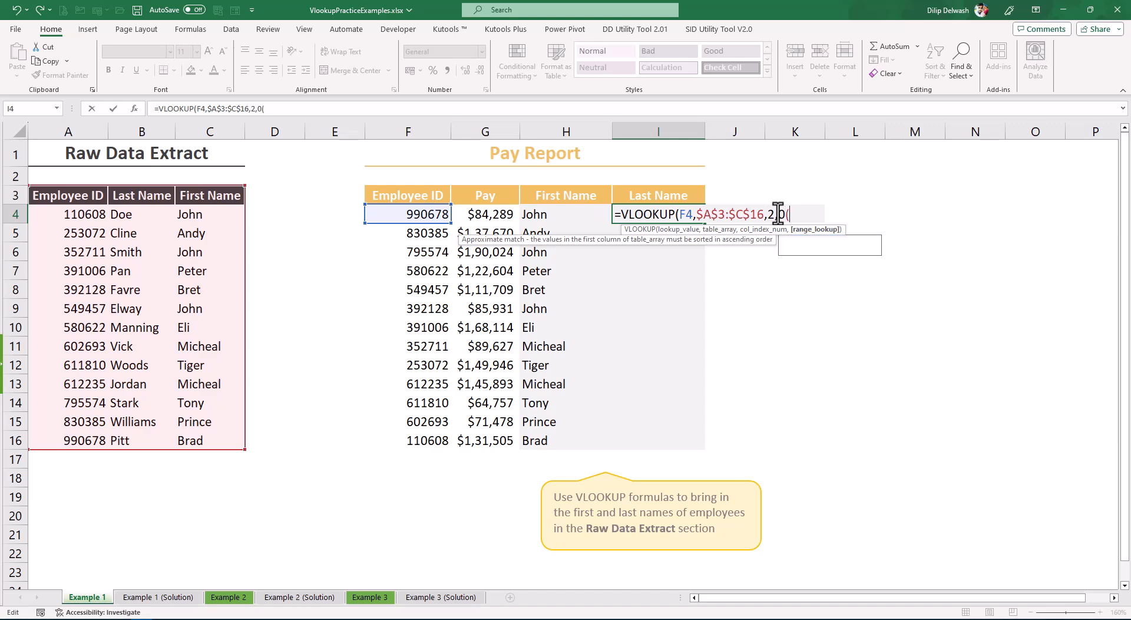
text())
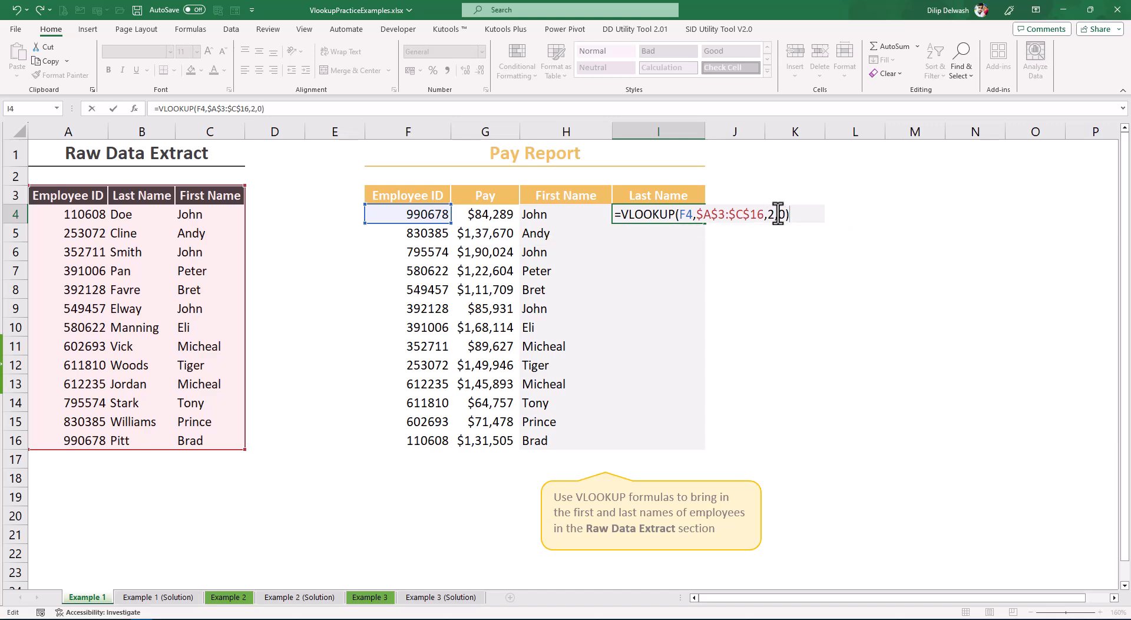
key(Return)
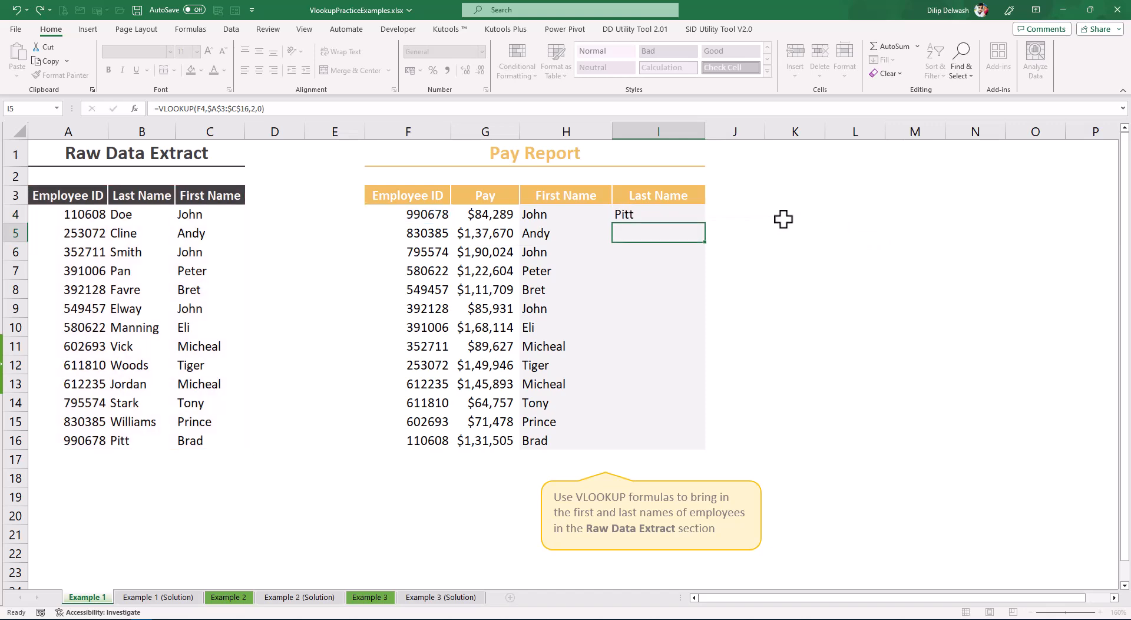
click(672, 213)
drag(704, 225, 689, 444)
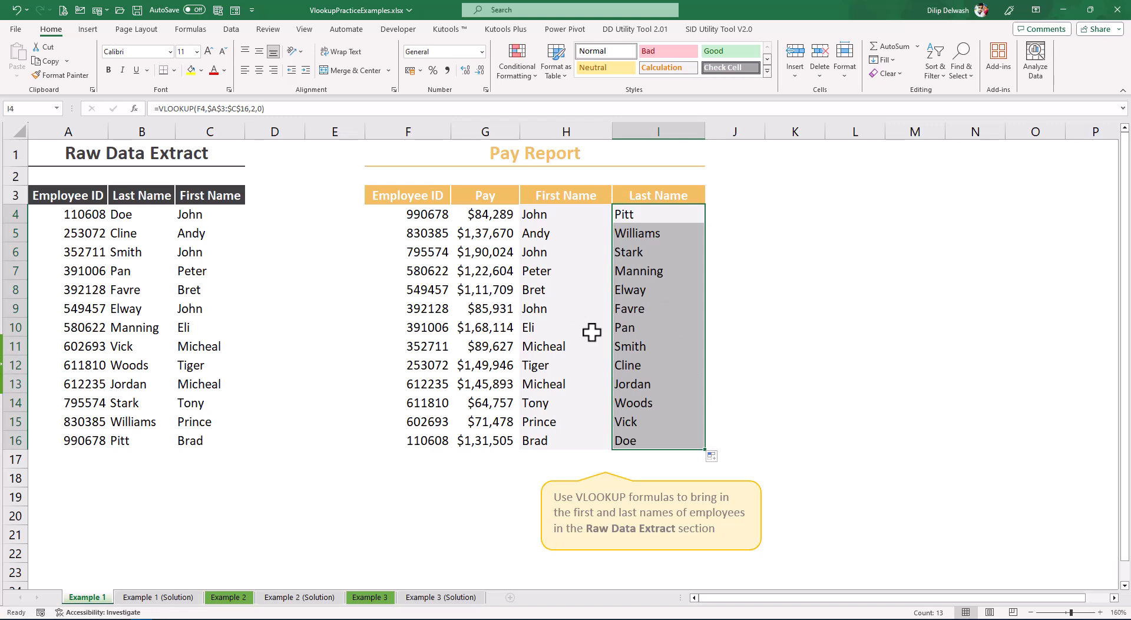
drag(548, 213, 650, 448)
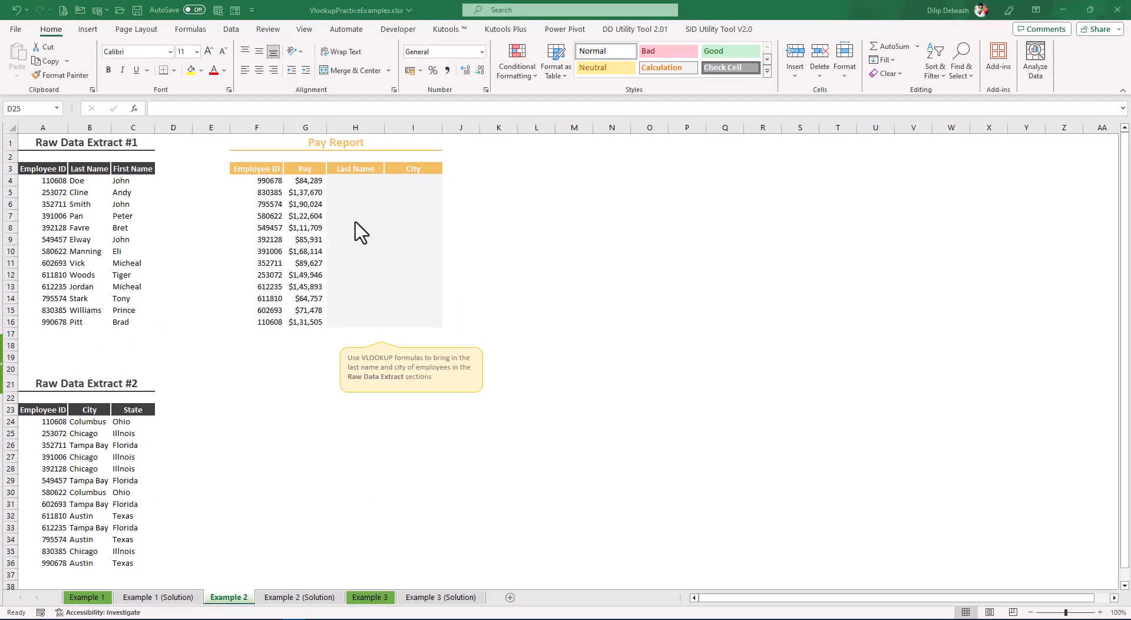
- On the Example 2 sheet, examine the Pay Report's empty Last Name and City columns and the two raw data extracts that feed them
click(347, 180)
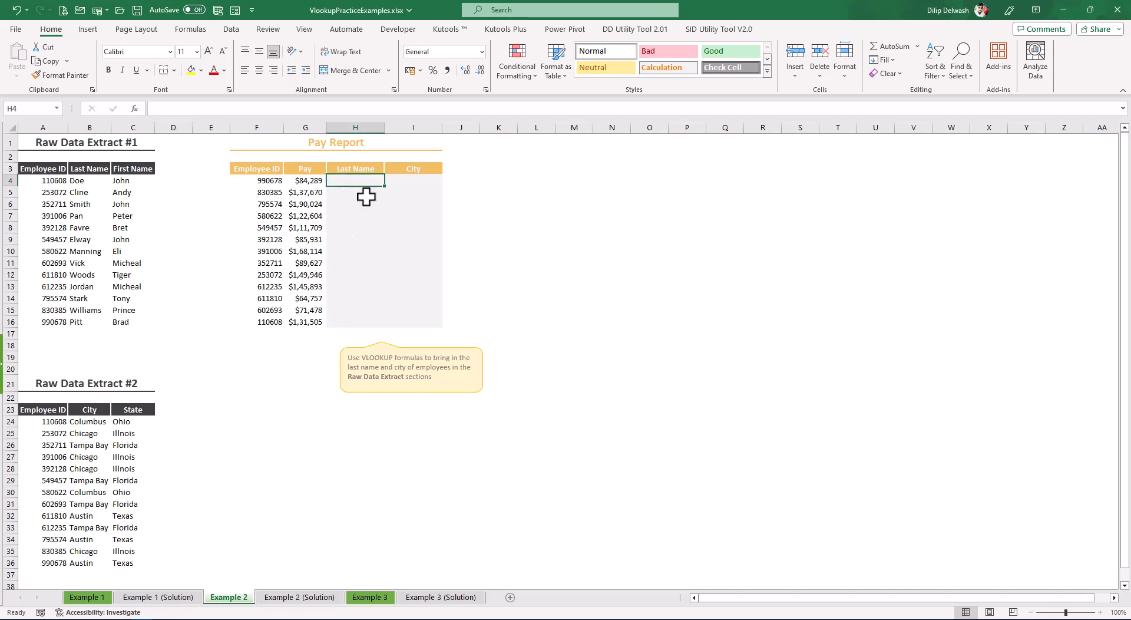
click(420, 182)
drag(41, 169, 132, 319)
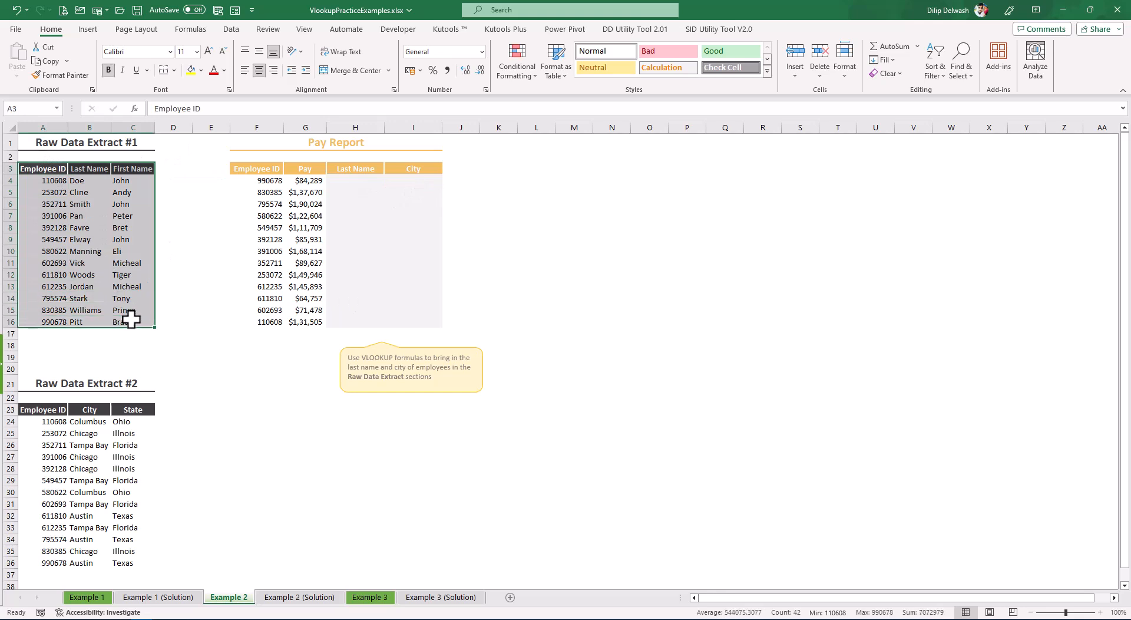
click(131, 319)
click(47, 409)
drag(52, 422, 123, 561)
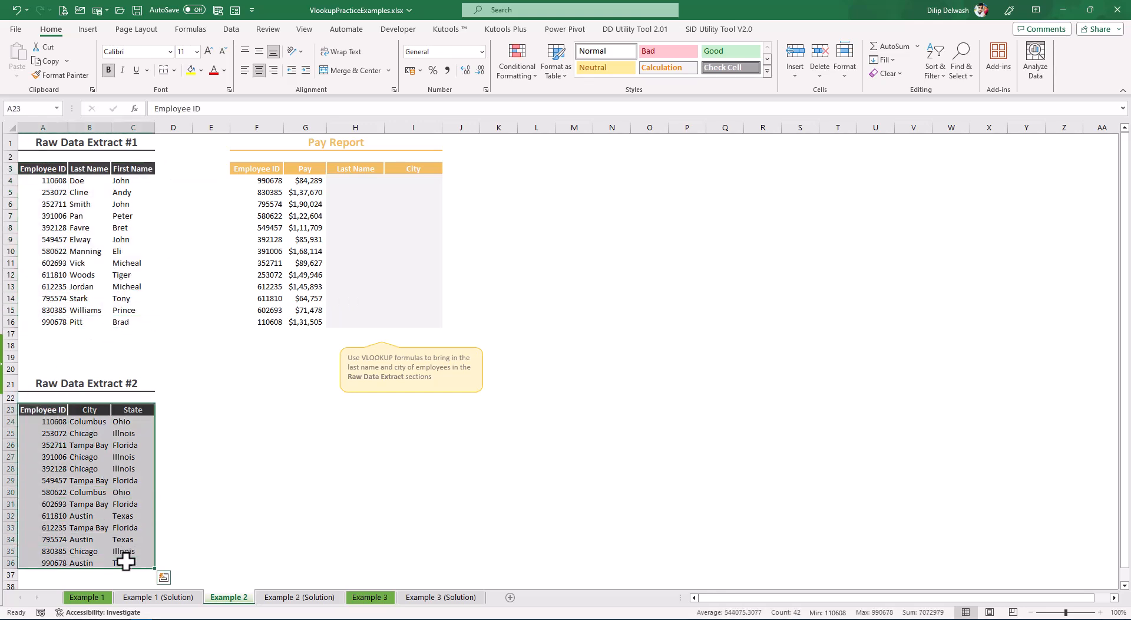
drag(27, 169, 129, 321)
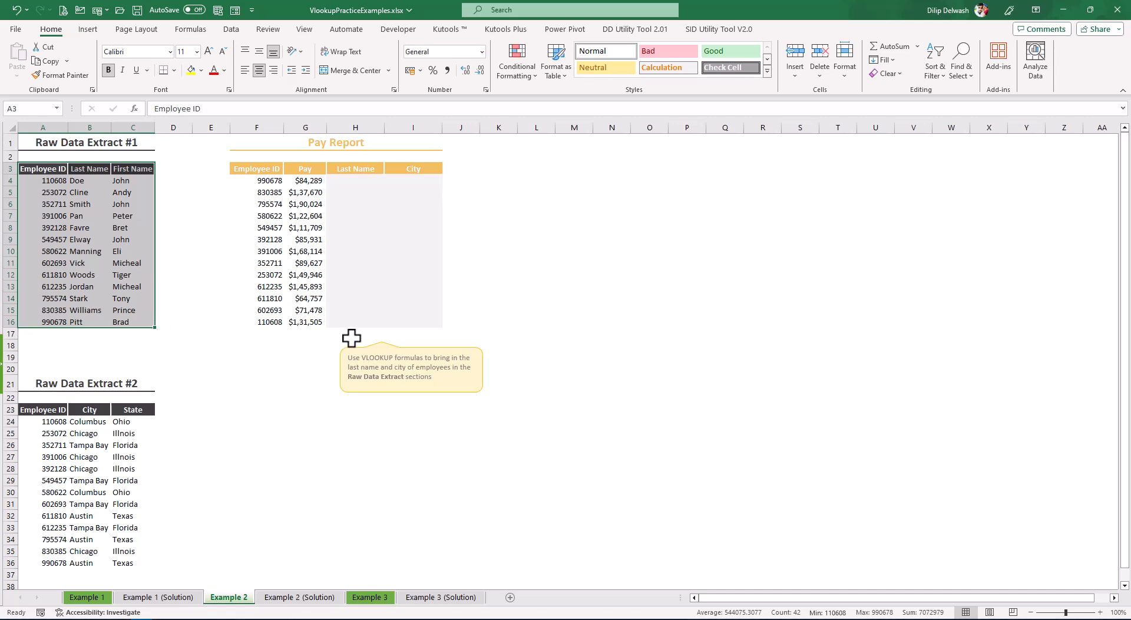
click(342, 181)
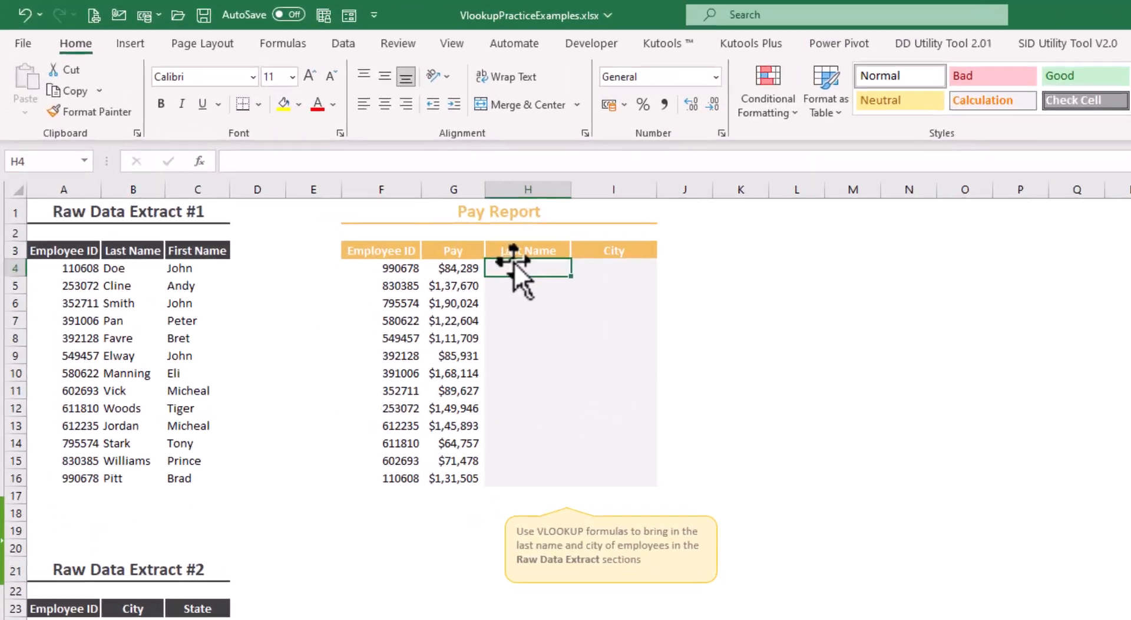
click(602, 267)
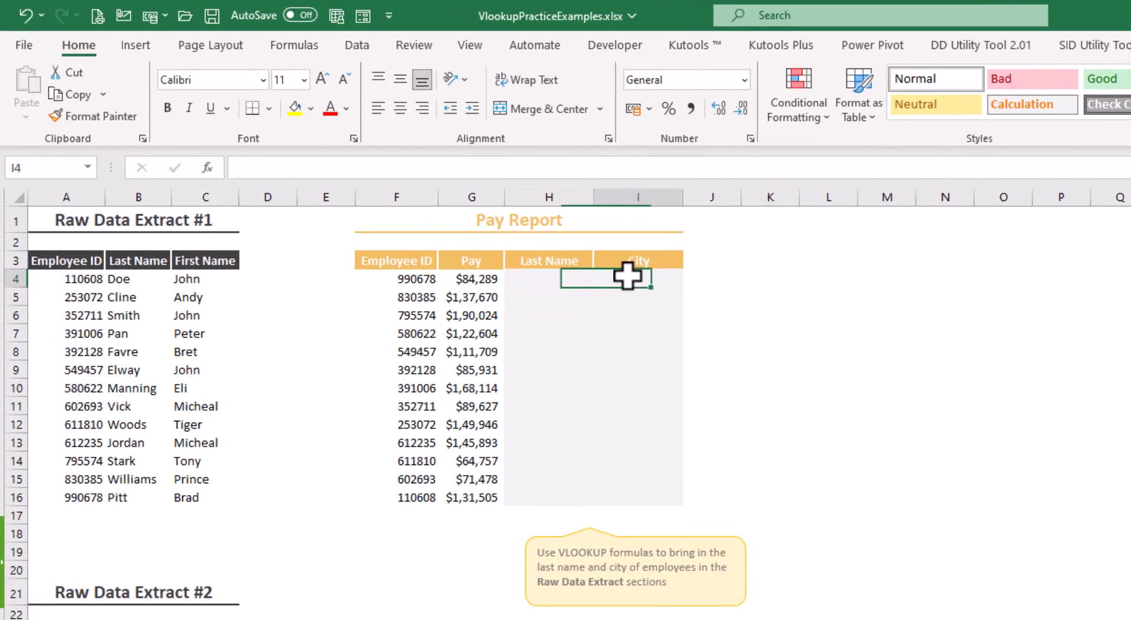
drag(76, 259, 197, 494)
drag(40, 519, 192, 539)
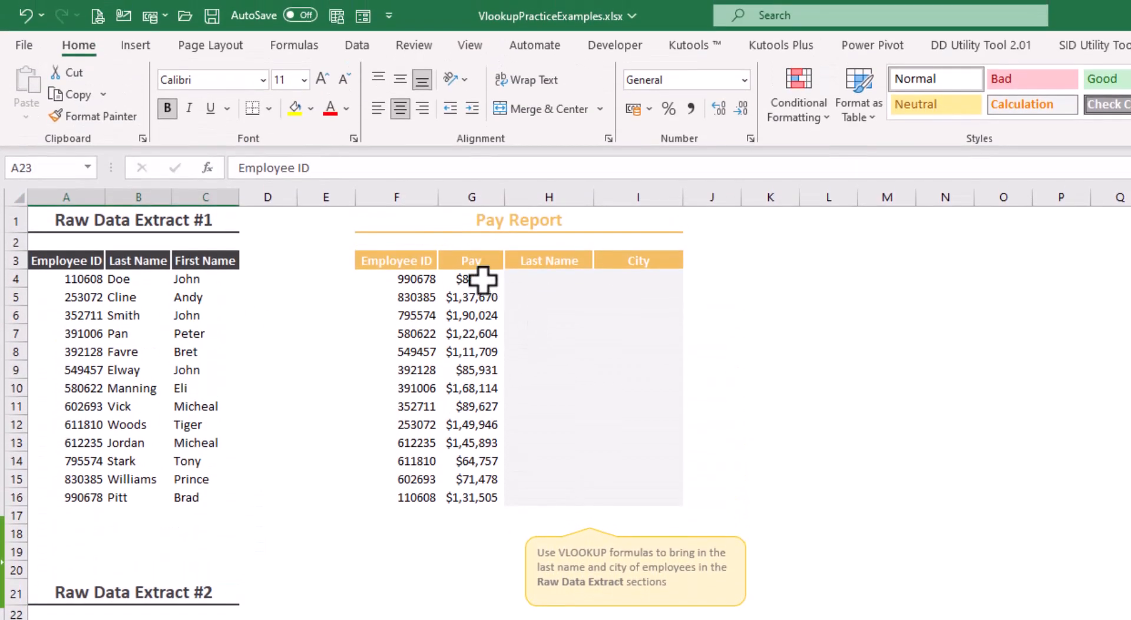
click(474, 219)
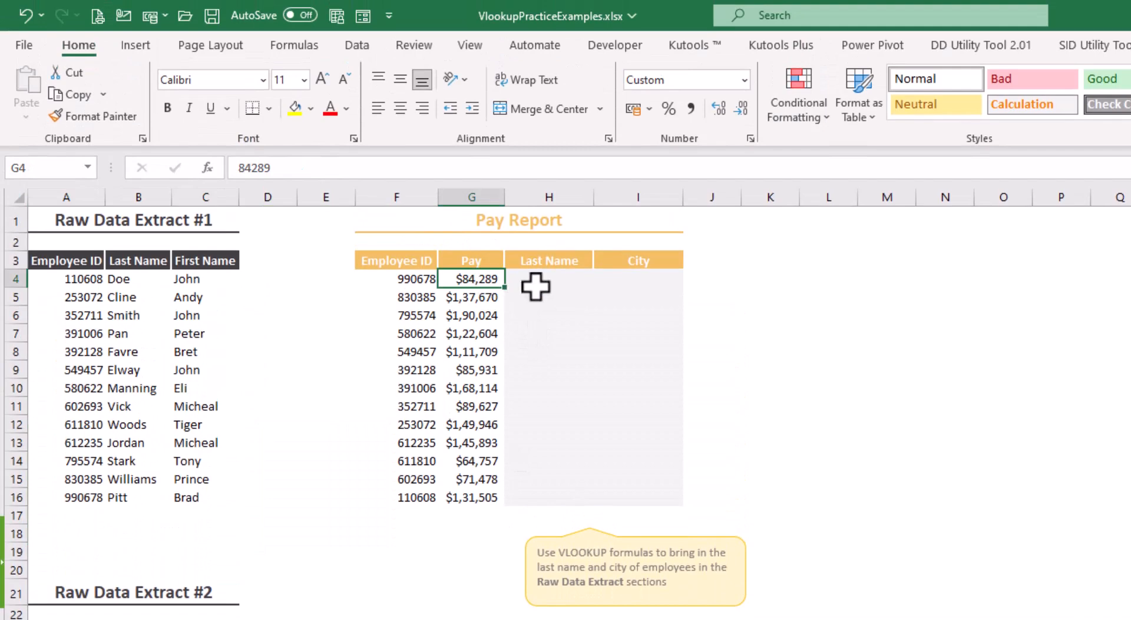
click(535, 224)
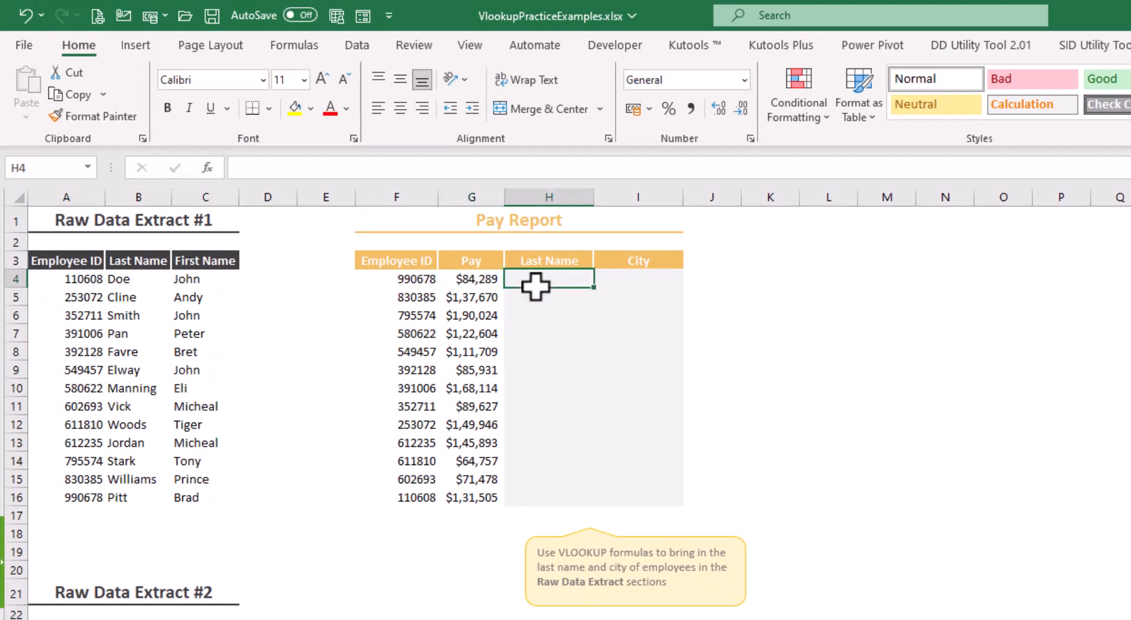
- Define the workbook-scoped name LastName for the Raw Data Extract #1 table in A3:C16 of Example 2, including its headers
drag(57, 260, 219, 493)
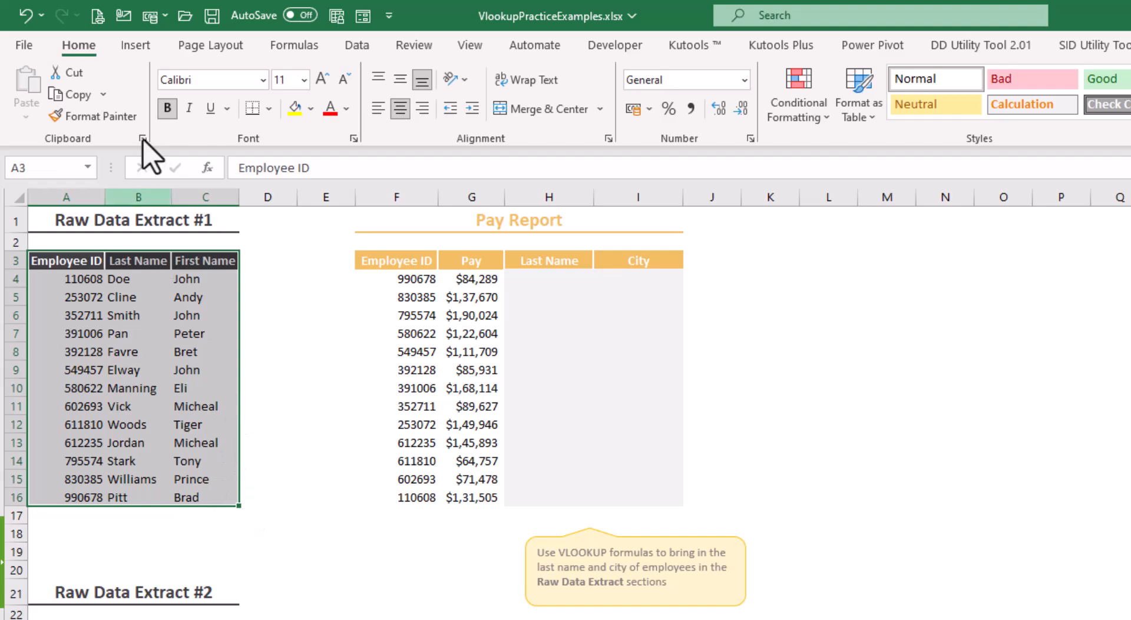
click(287, 45)
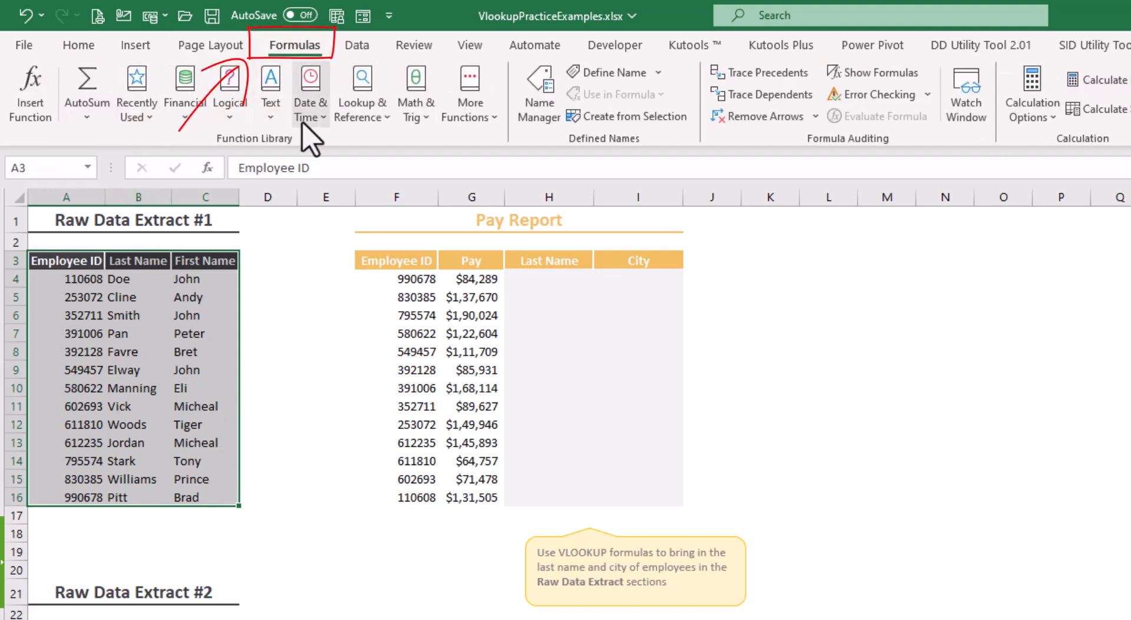
click(615, 78)
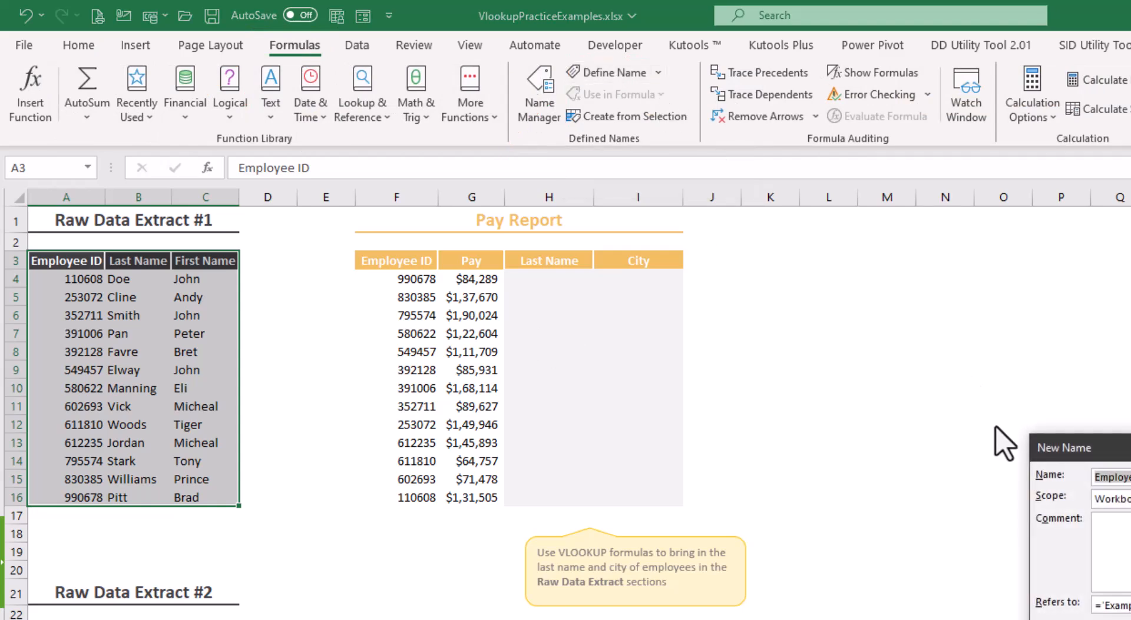
drag(1065, 462, 382, 274)
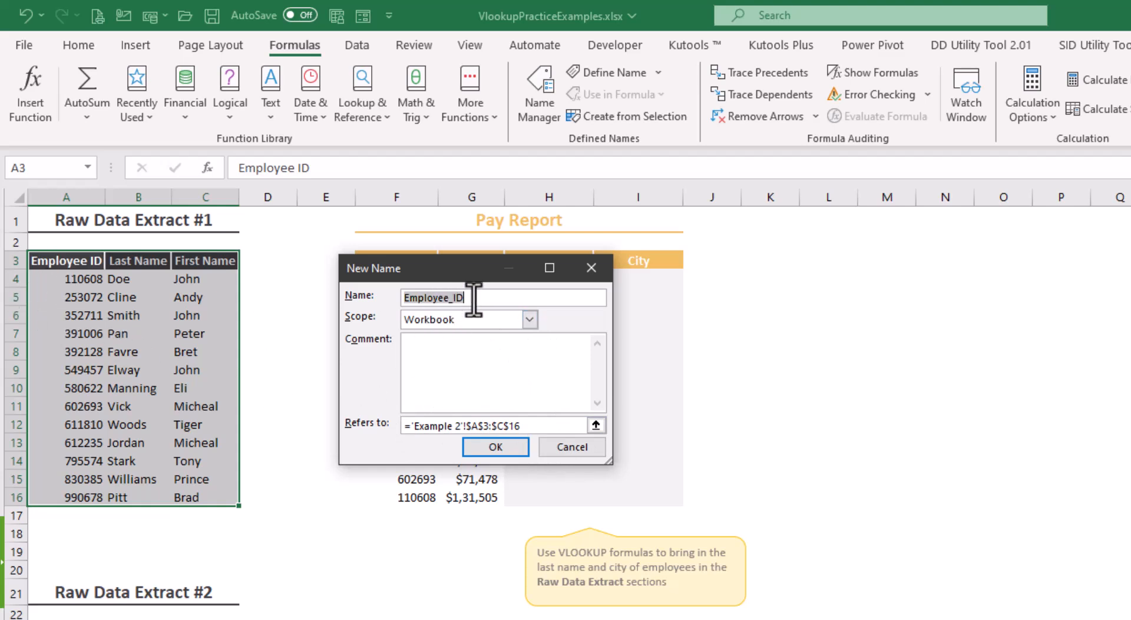
drag(413, 268, 507, 357)
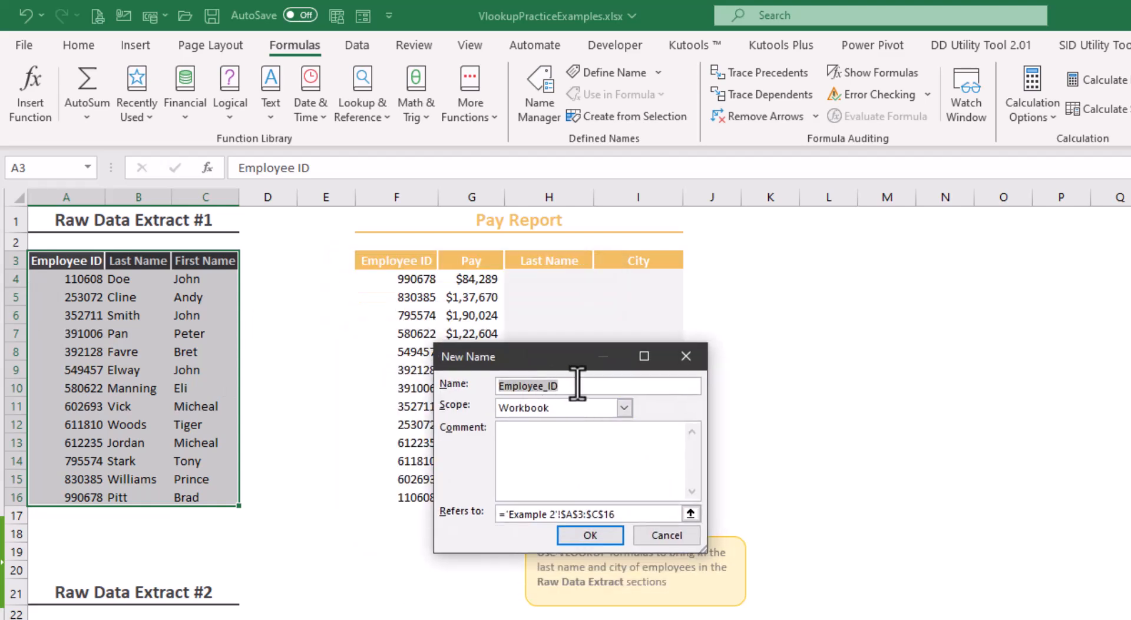
text(LastName)
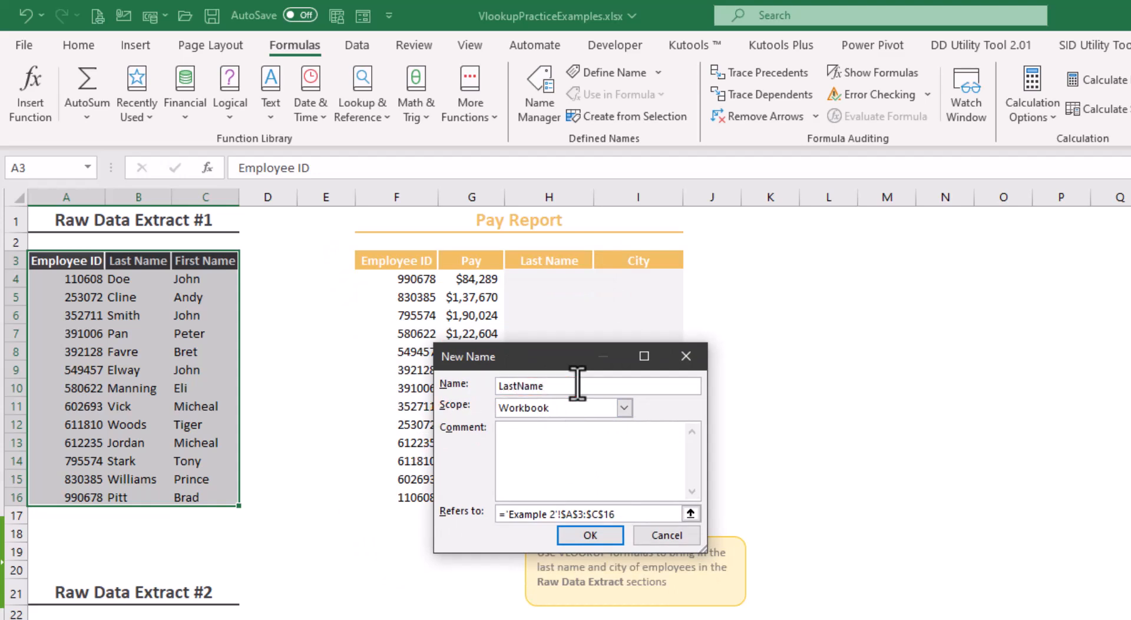
click(518, 386)
double_click(545, 386)
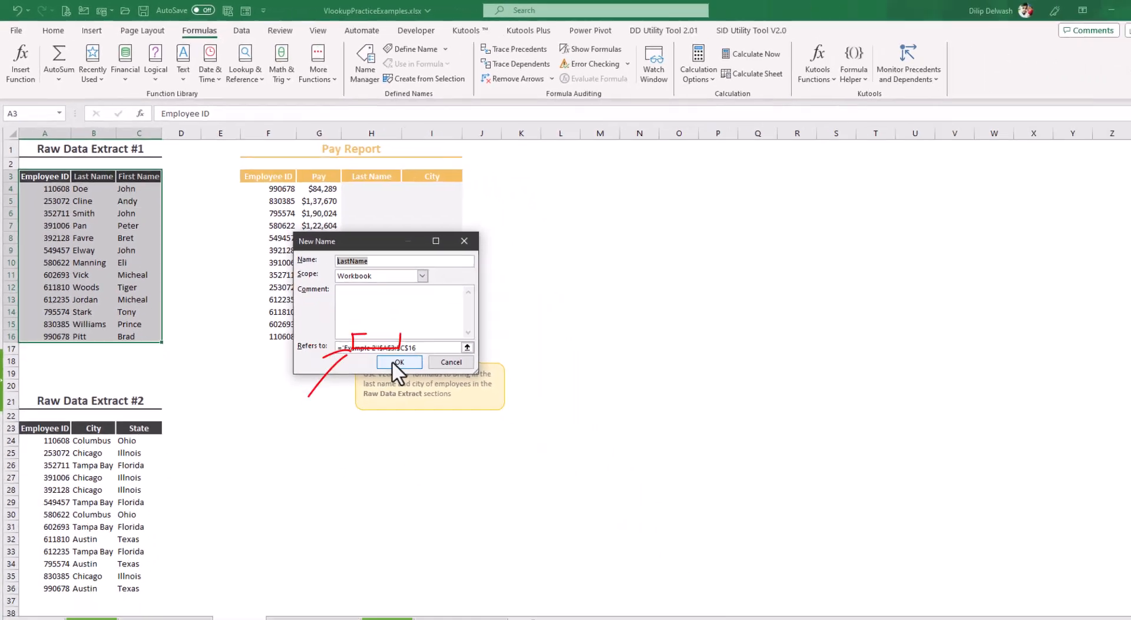
click(591, 534)
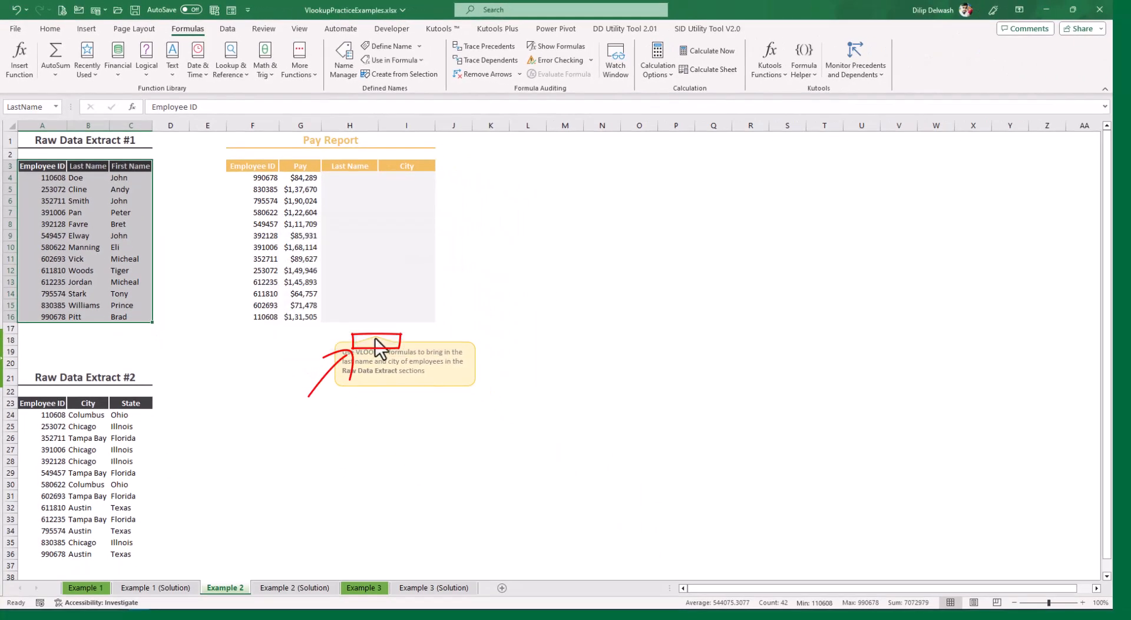
click(230, 436)
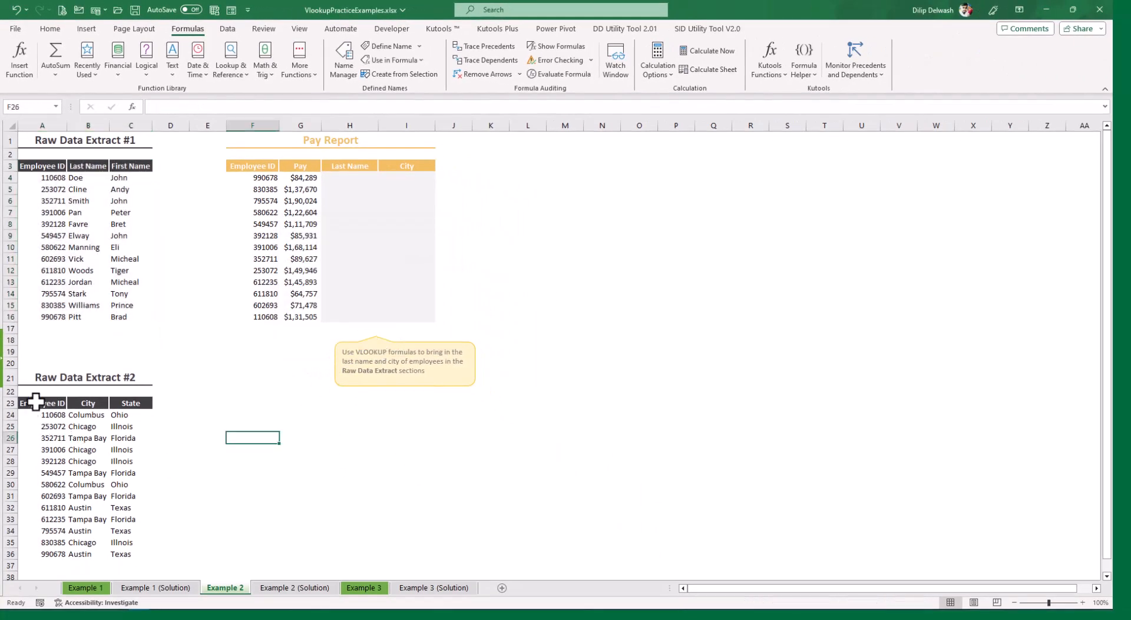
- Define the workbook-scoped name City for the Raw Data Extract #2 table in A23:C36, including its headers
drag(37, 401, 133, 547)
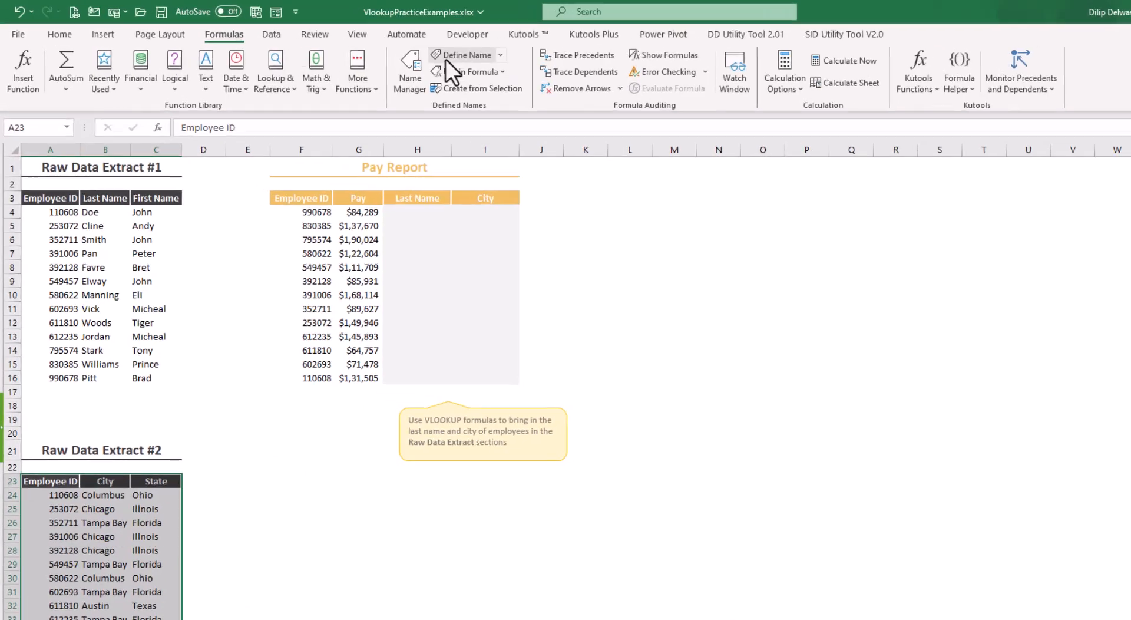
click(371, 47)
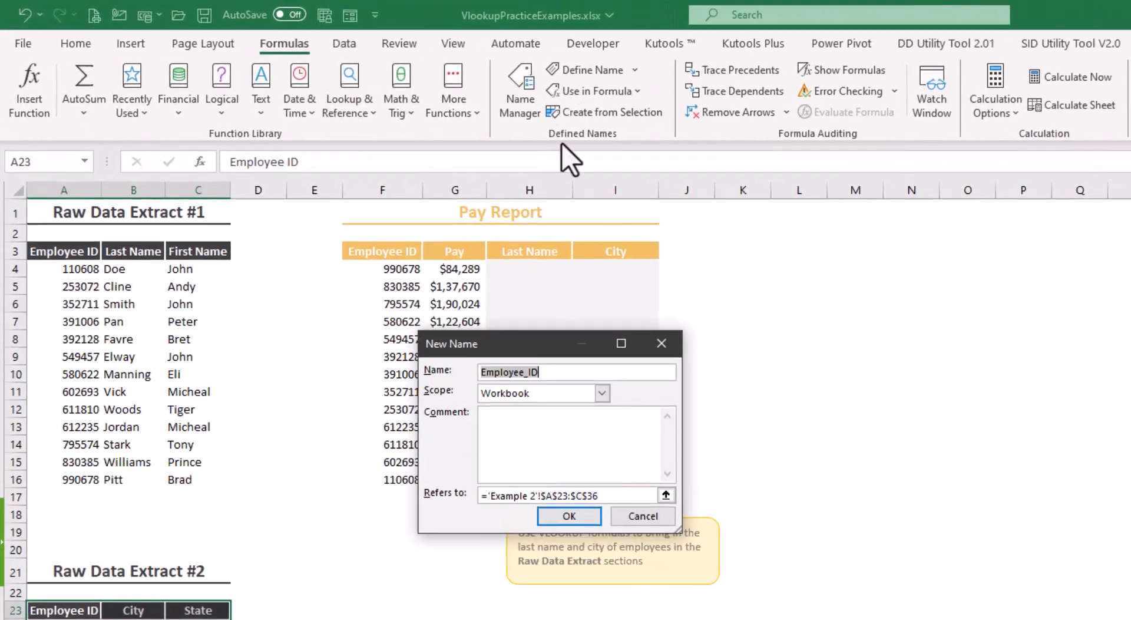
text(Cit)
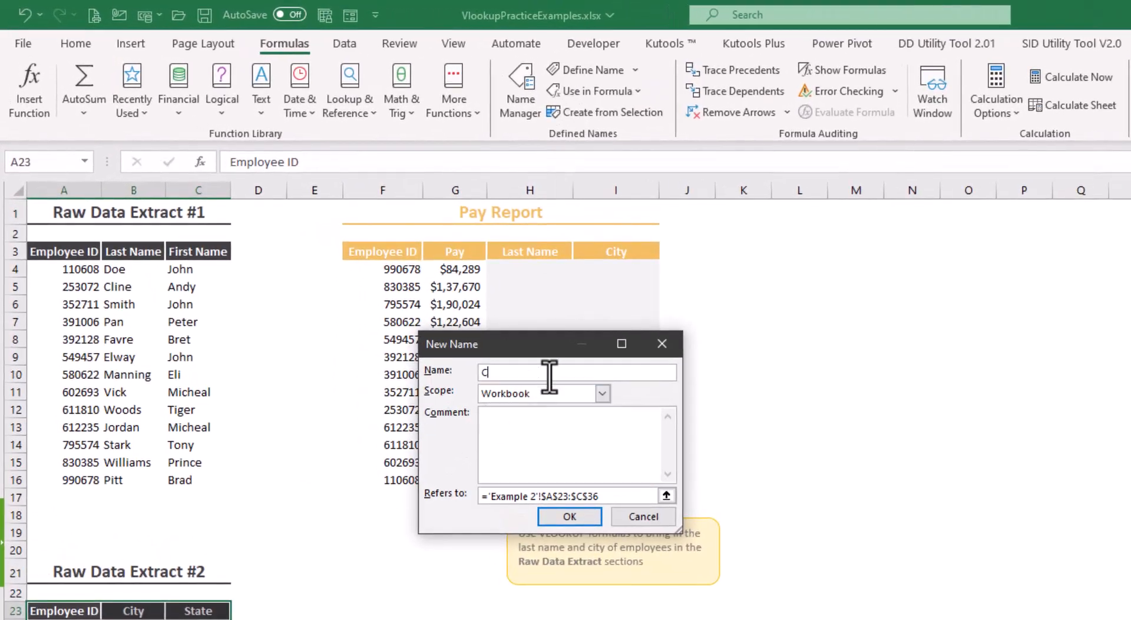
text(y)
key(Return)
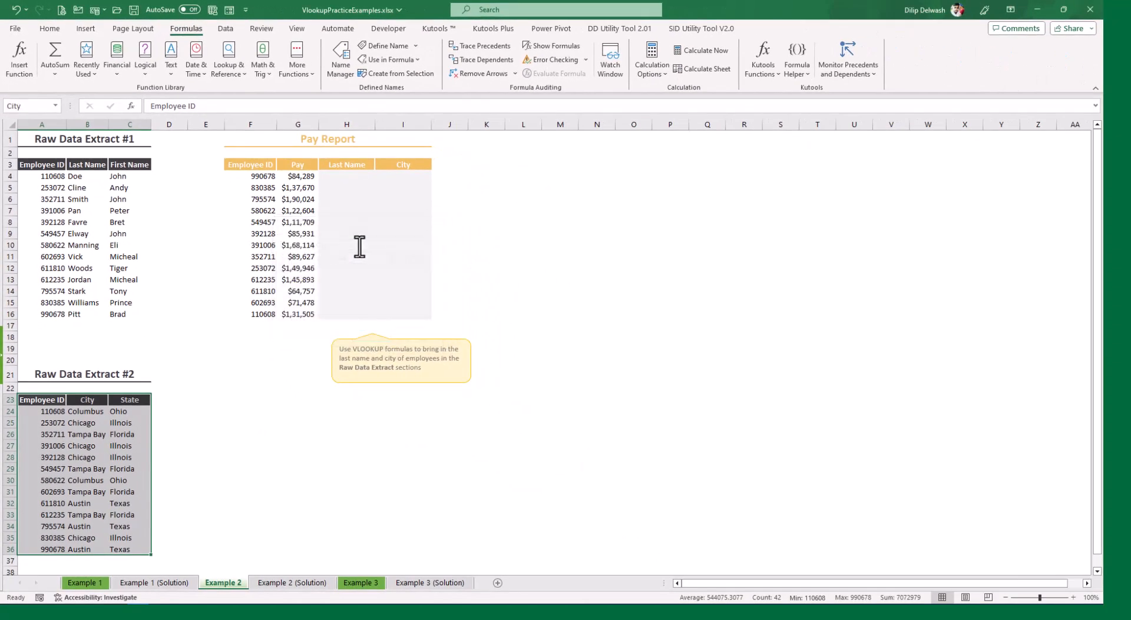
click(264, 433)
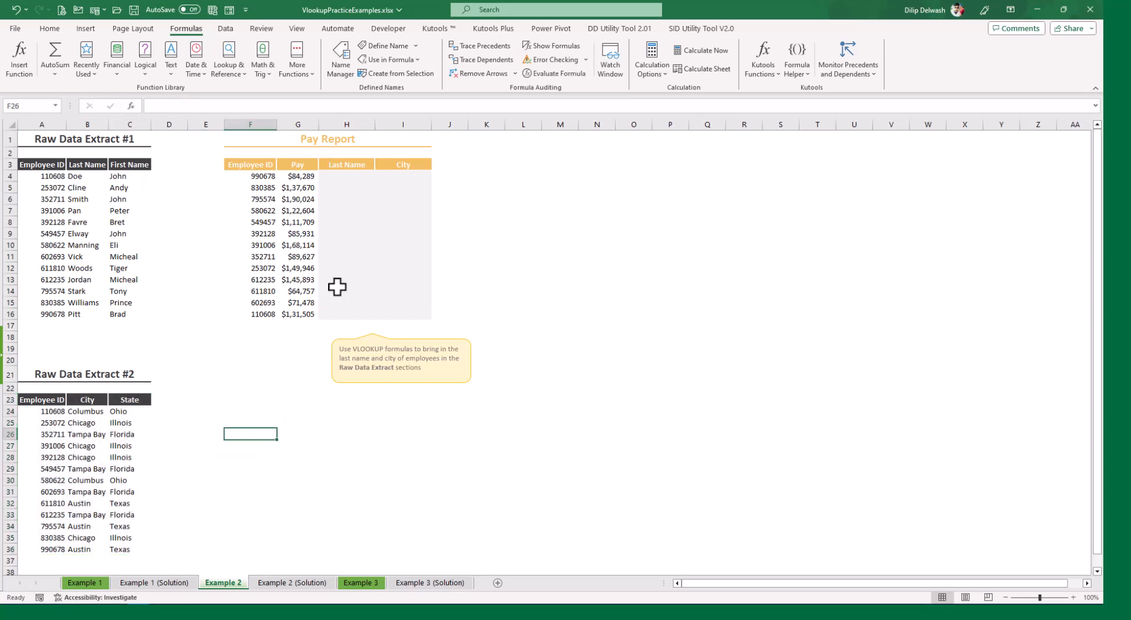
- Review the LastName and City names in the Name Manager, checking City's reference by reselecting A23:C36
click(340, 71)
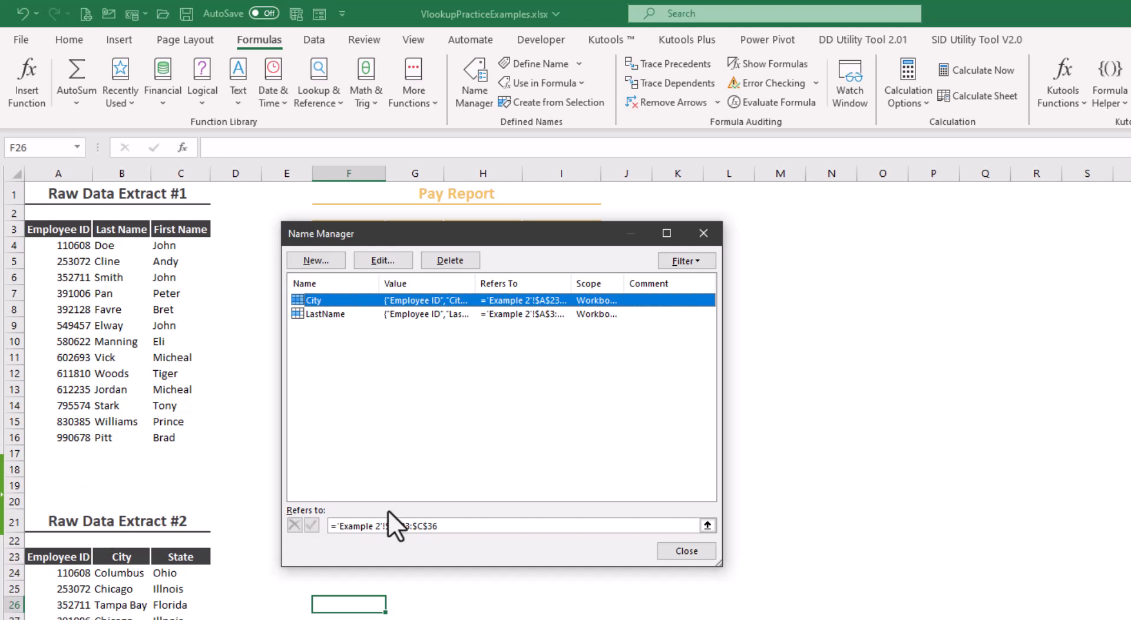
click(321, 314)
click(319, 301)
key(Escape)
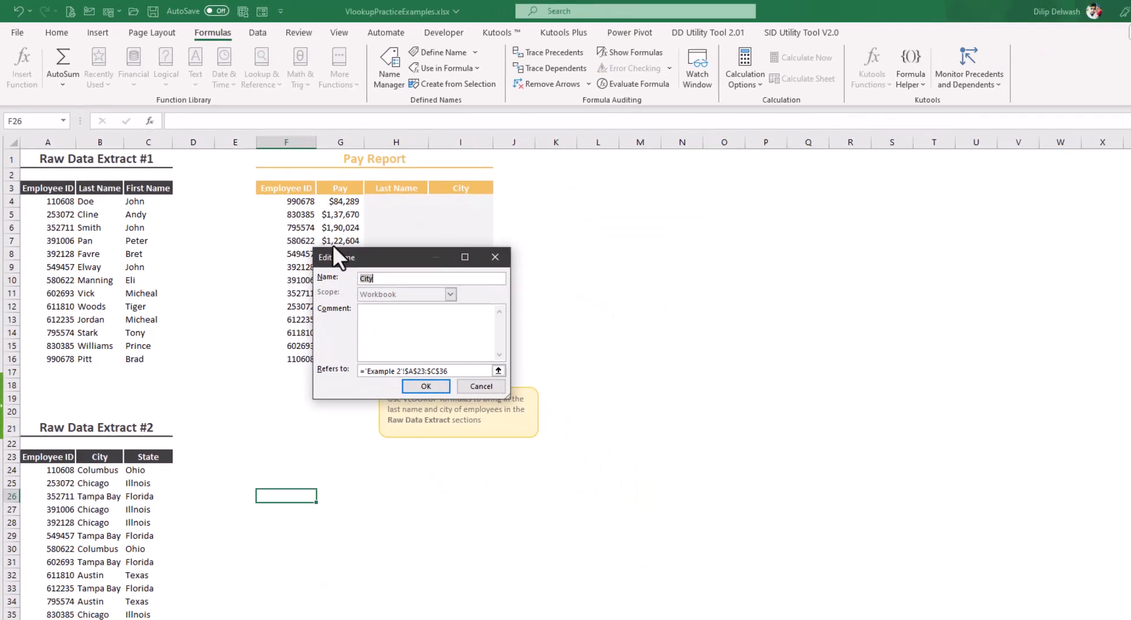
click(403, 332)
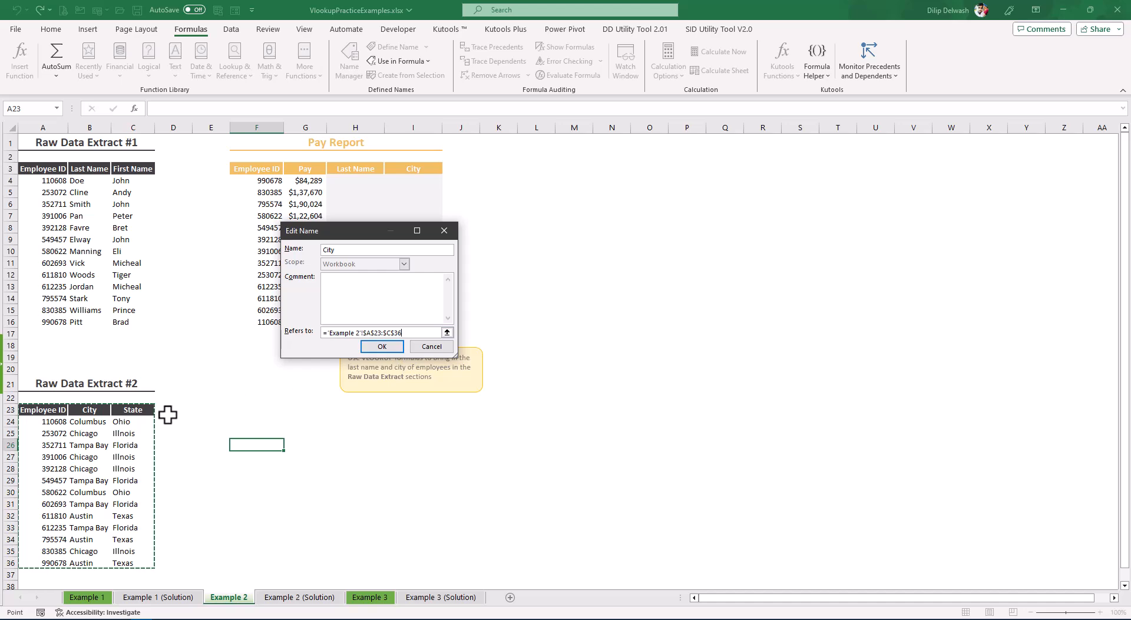
drag(33, 409, 129, 562)
click(376, 347)
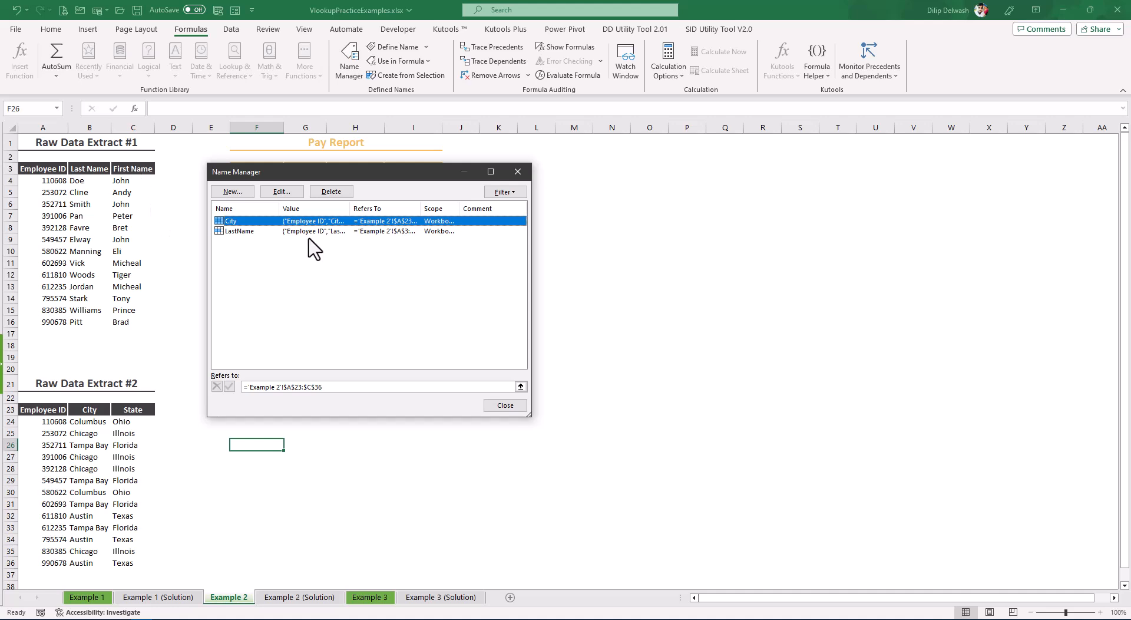
click(517, 172)
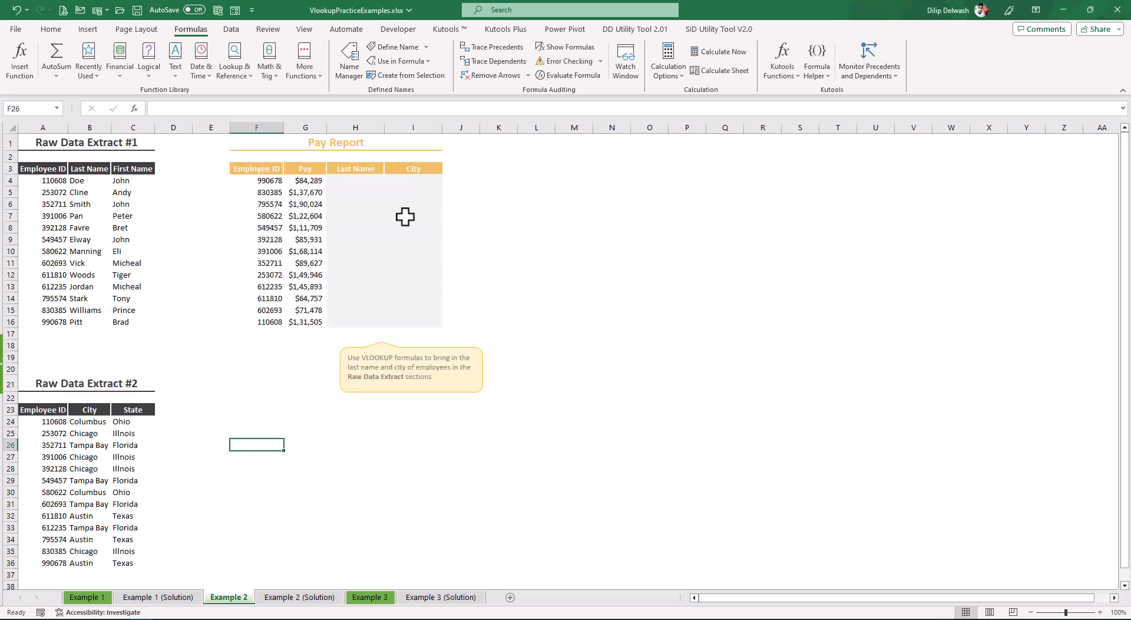
- Enter =VLOOKUP(F4,LastName,3,0) in cell H4 of the Pay Report's Last Name column
click(364, 181)
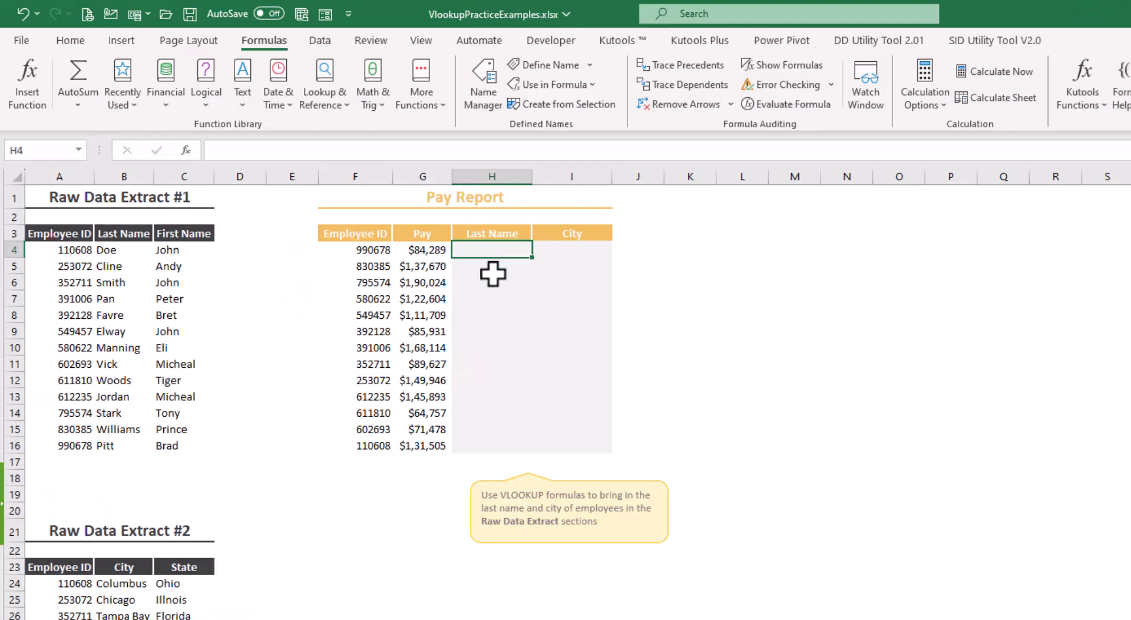
text(=)
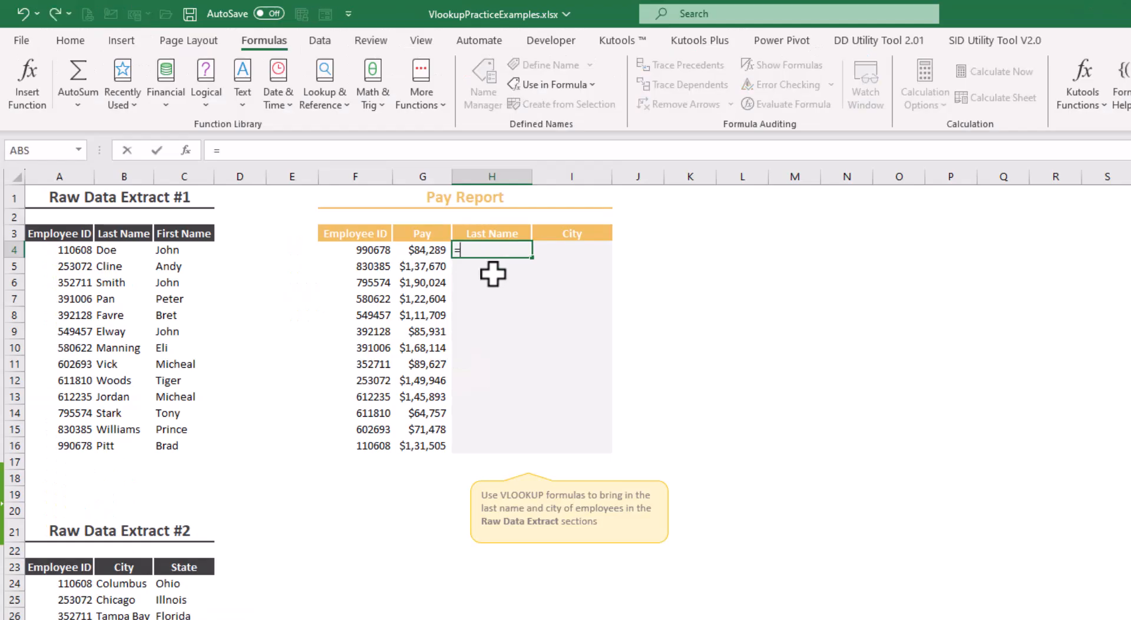
text(vLOOKUP()
key(Tab)
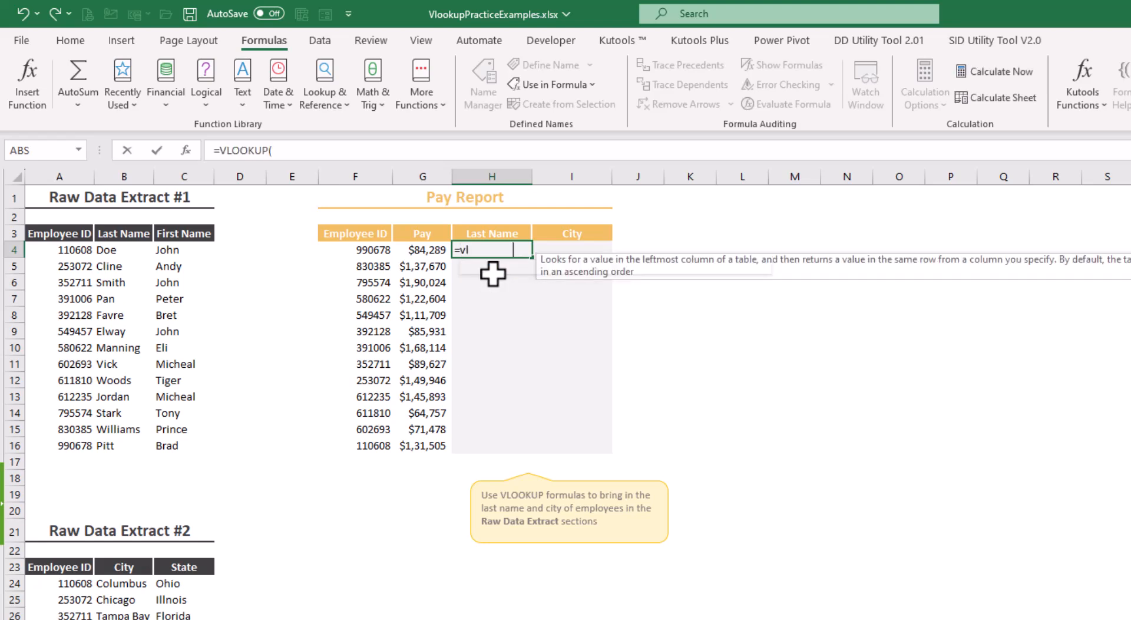
click(337, 250)
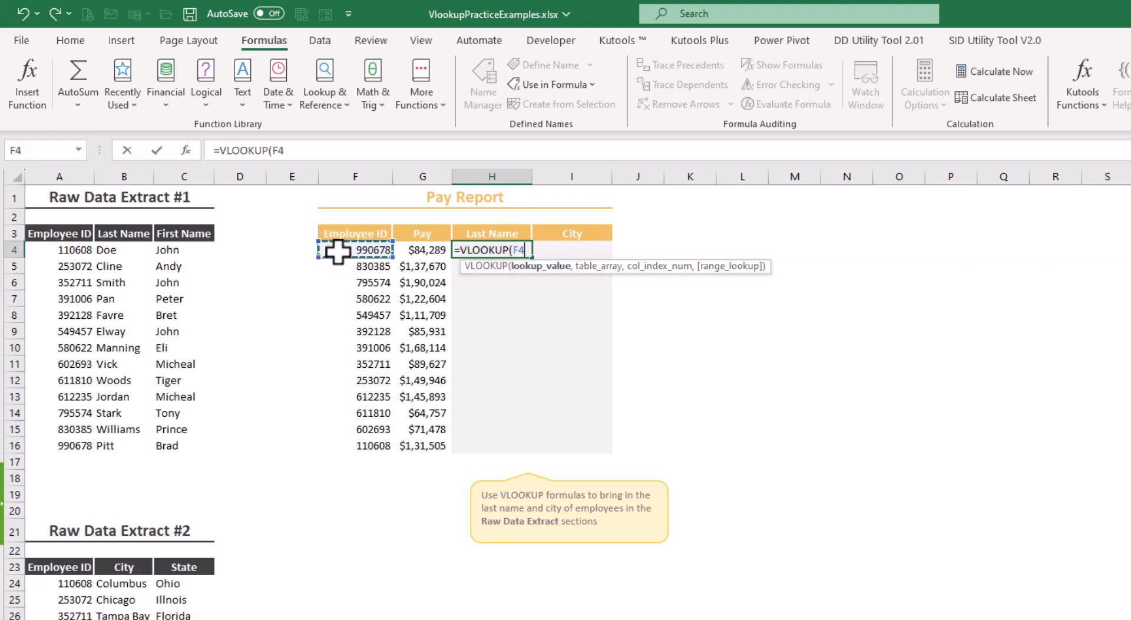
text(,)
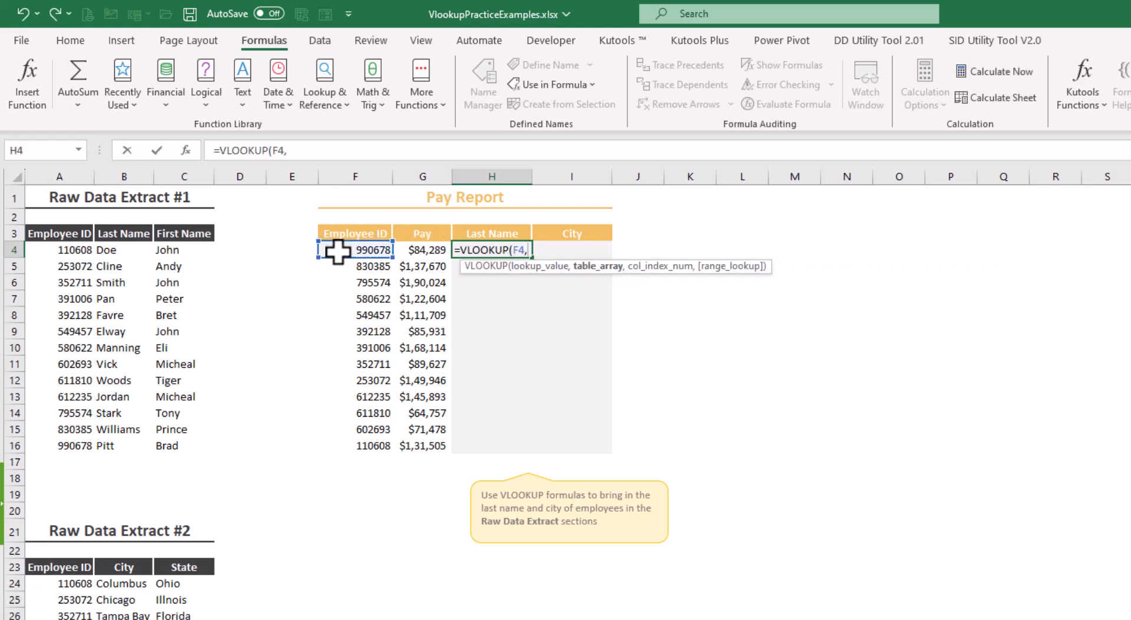
text(las)
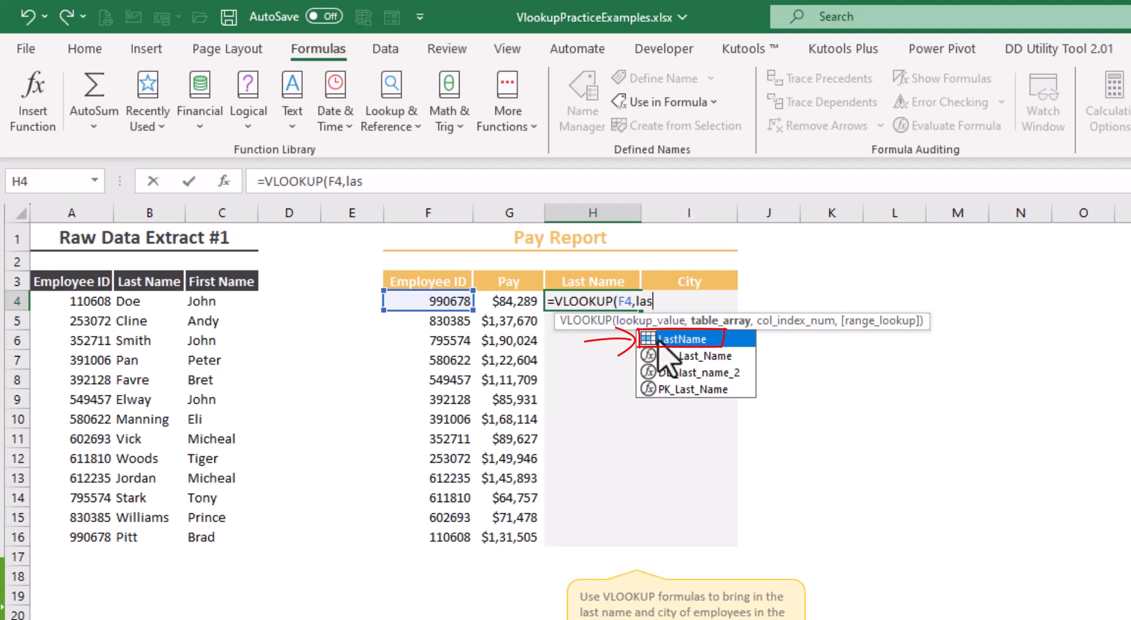
key(Tab)
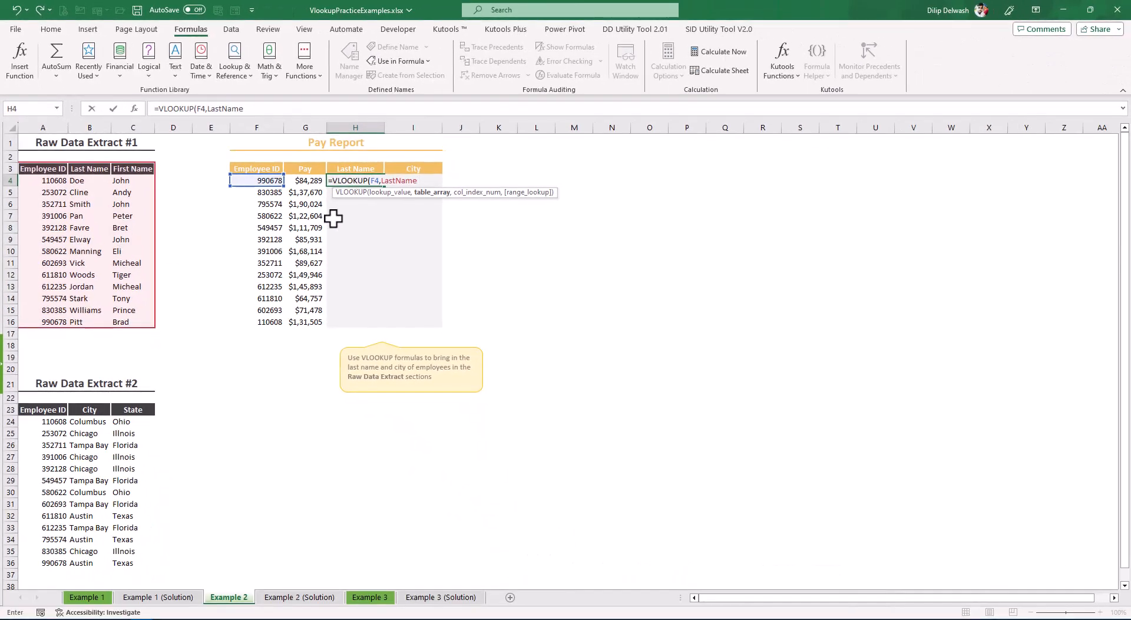
text(,)
text(3,)
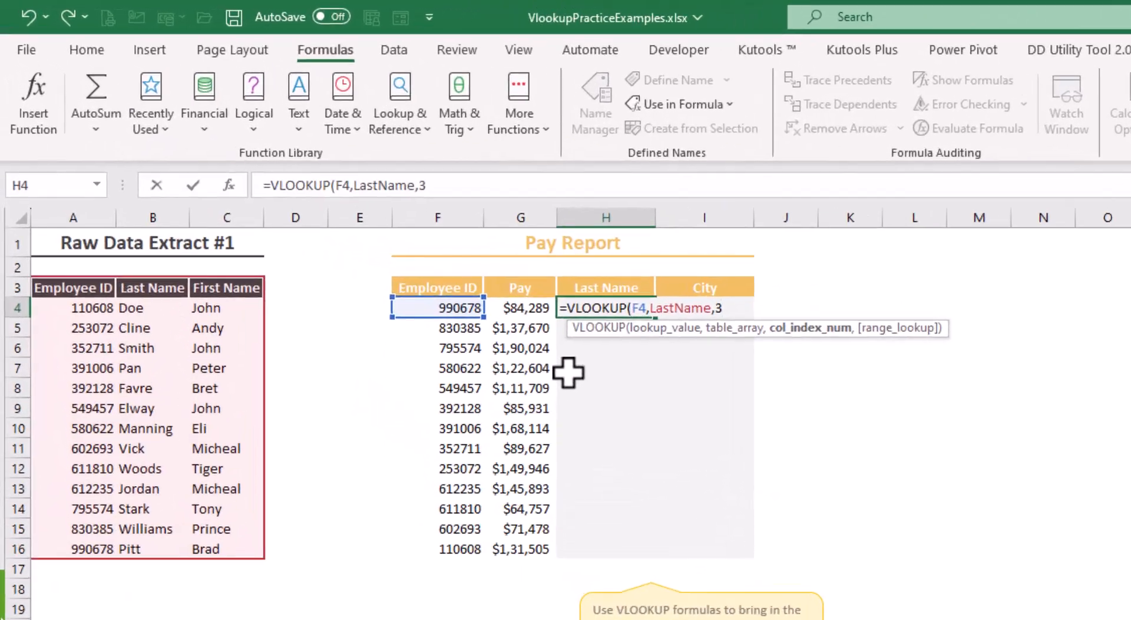
text(0))
key(Return)
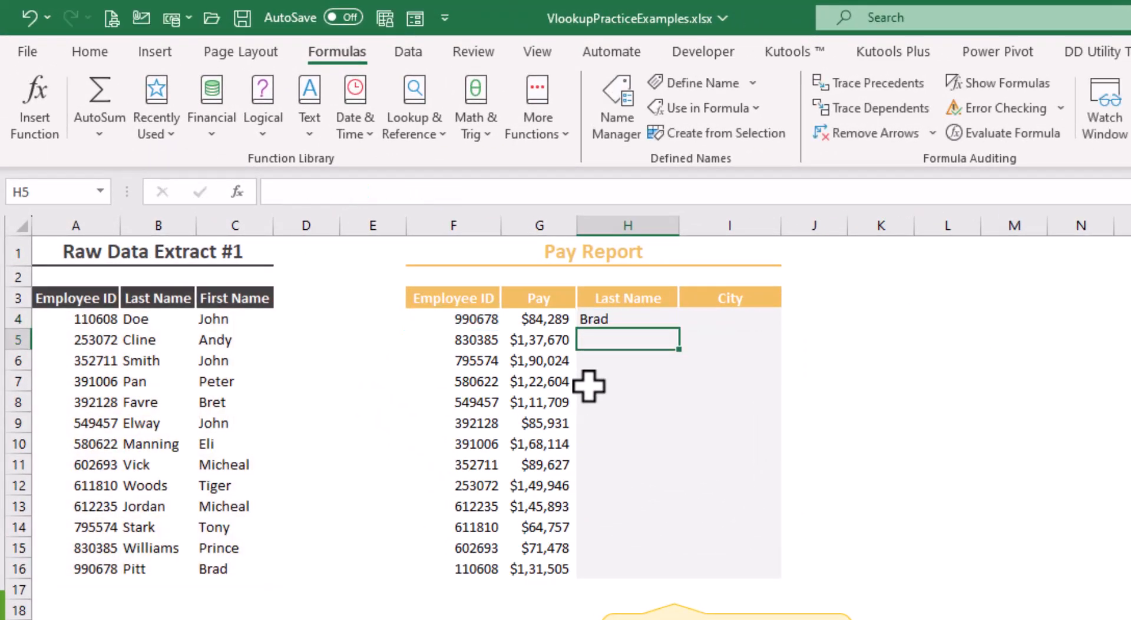
- Fill the H4 lookup down to H16 and check the LastName reference in H14's formula
click(607, 321)
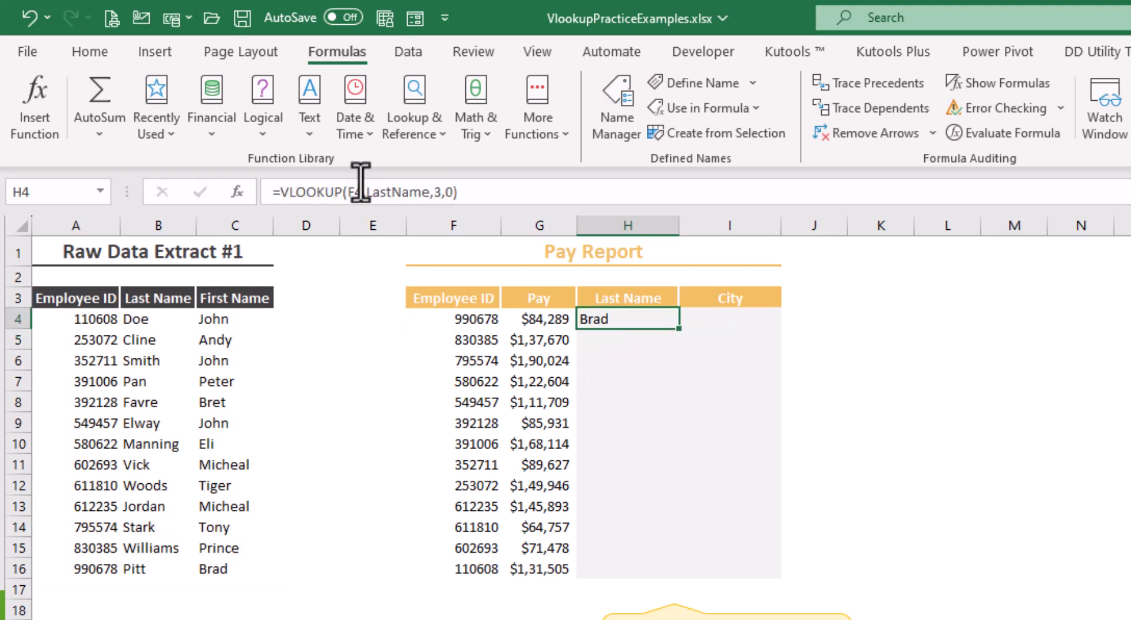
drag(684, 336, 670, 586)
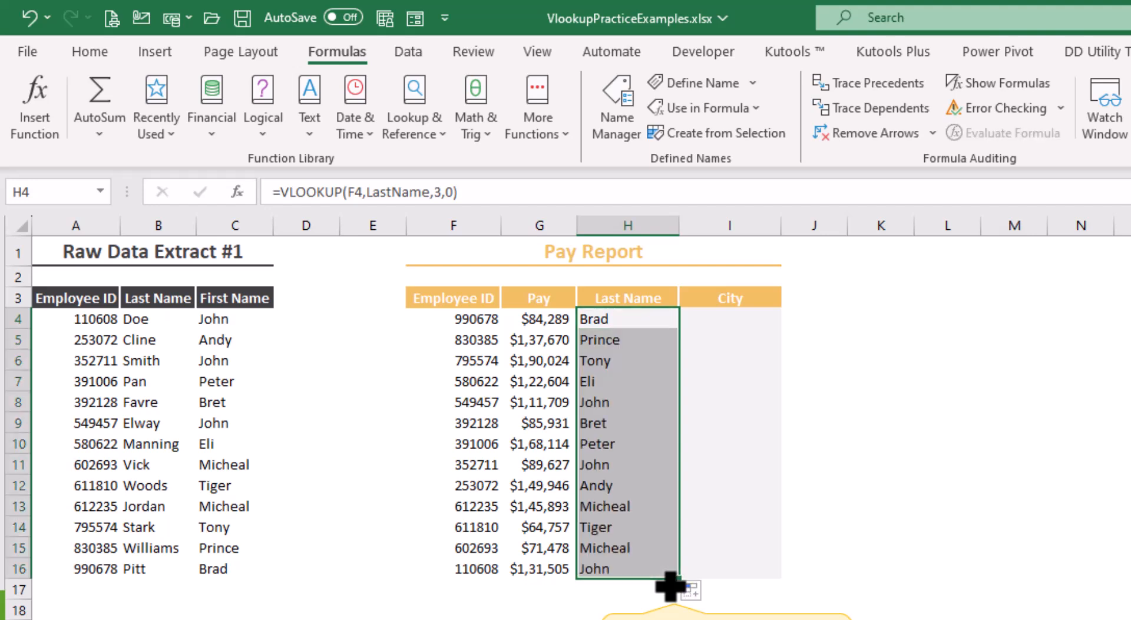
click(633, 526)
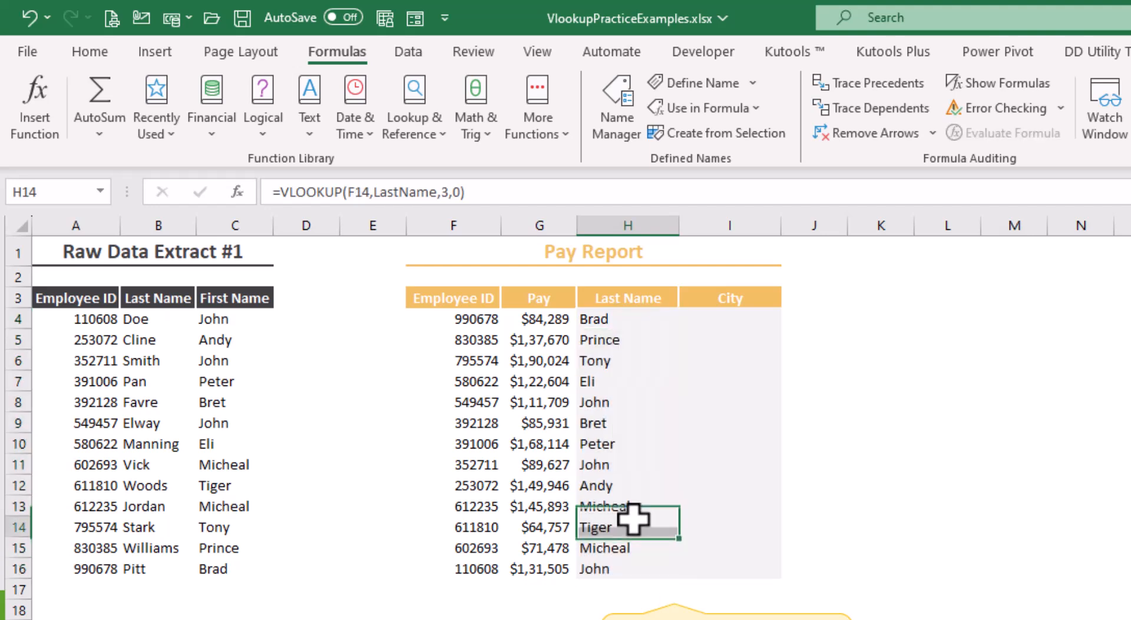
double_click(625, 527)
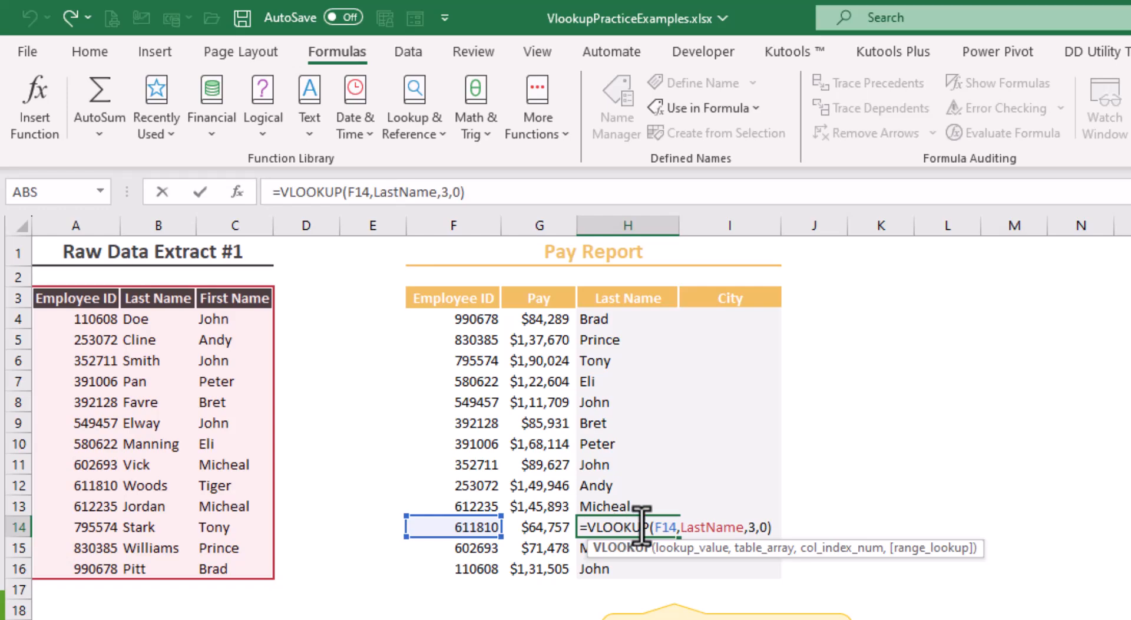
drag(678, 526, 744, 526)
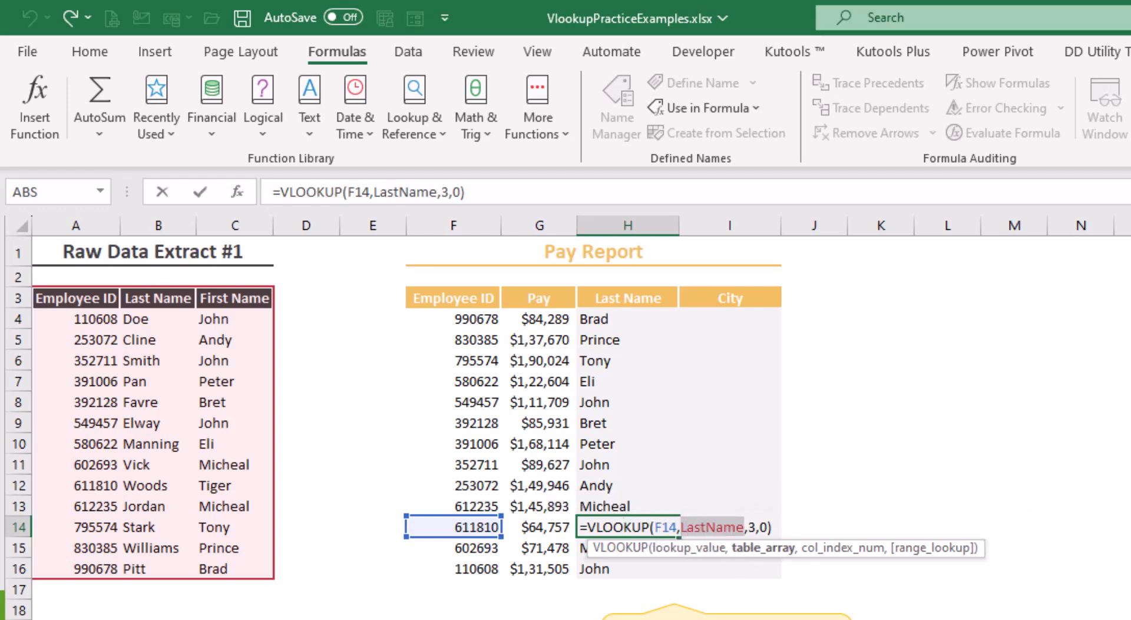
key(Return)
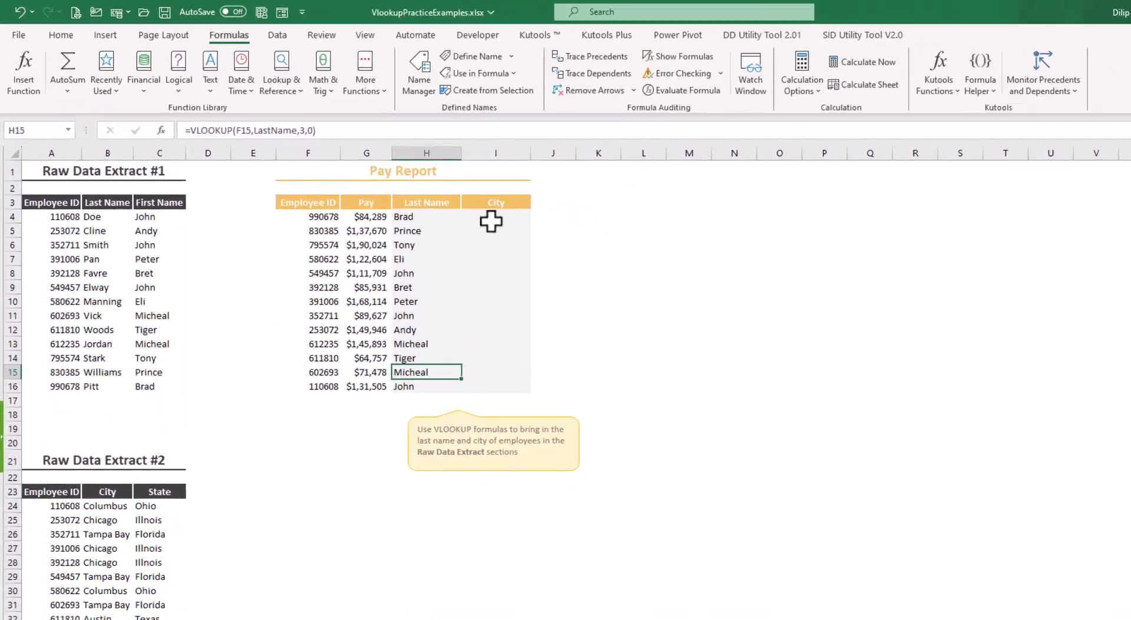
- Enter =VLOOKUP(F4,City,2,0) in cell I4 of the Pay Report's City column
click(490, 221)
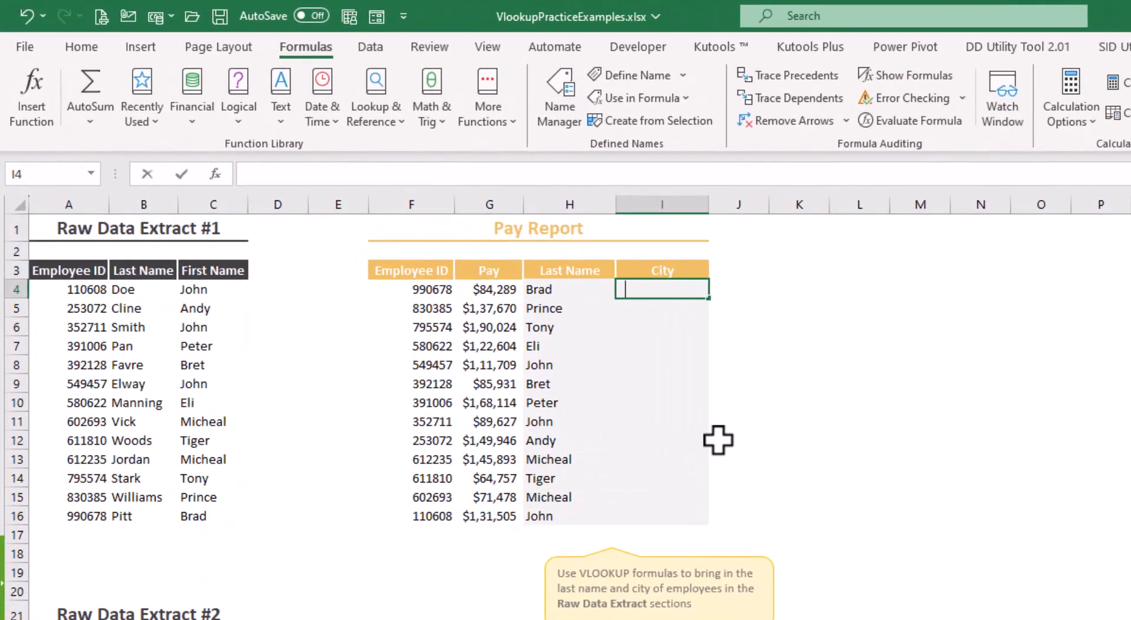
text(=vl)
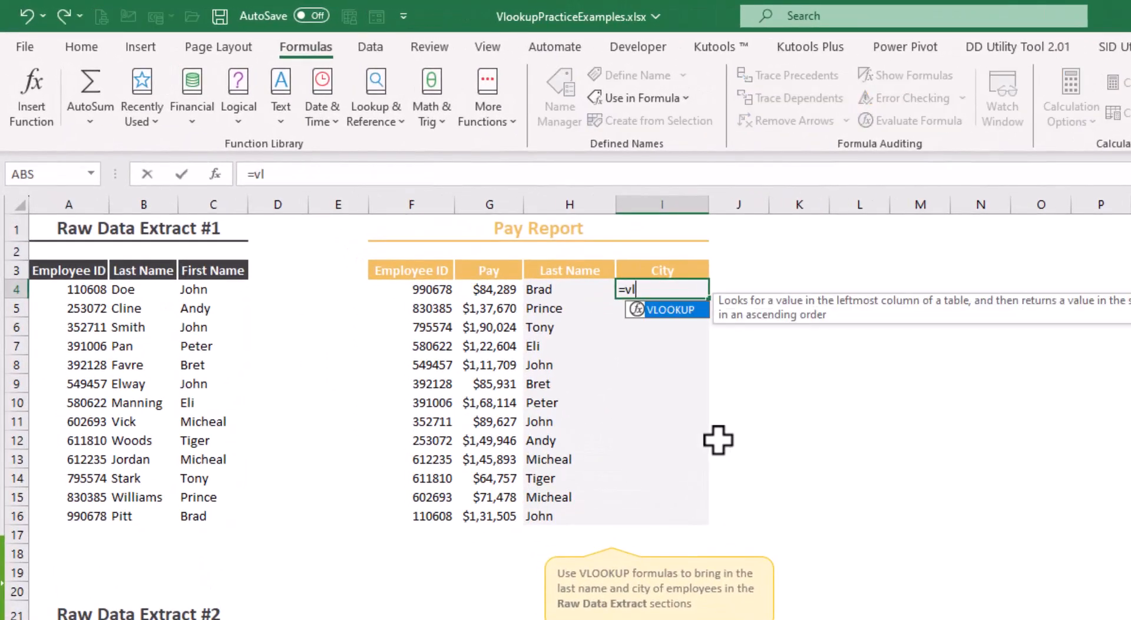
key(Tab)
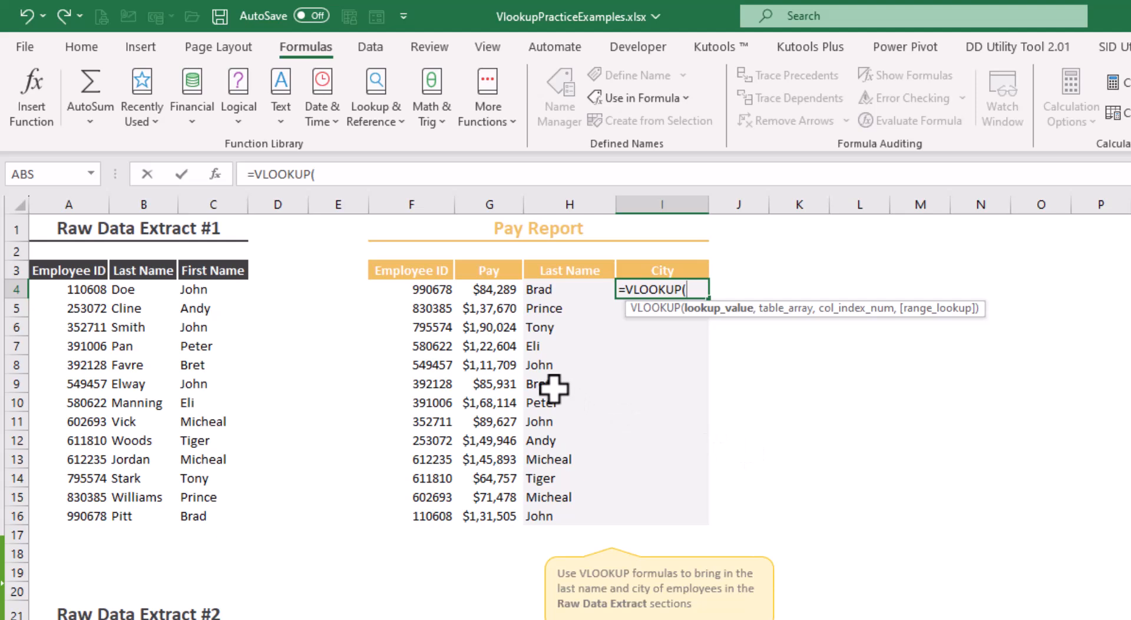
click(410, 288)
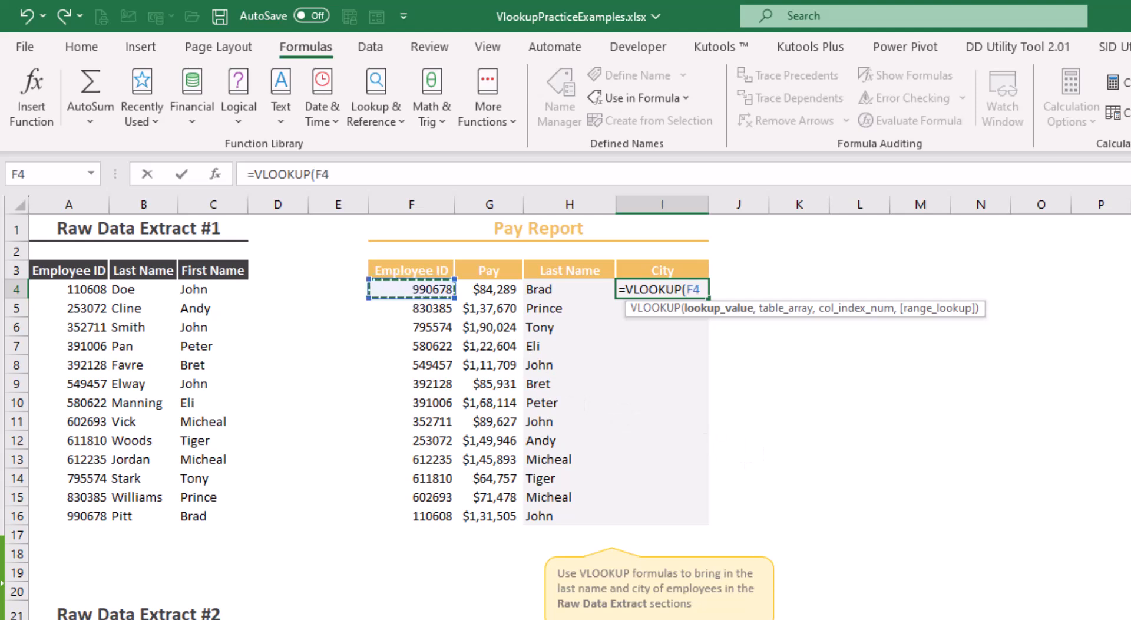
text(,)
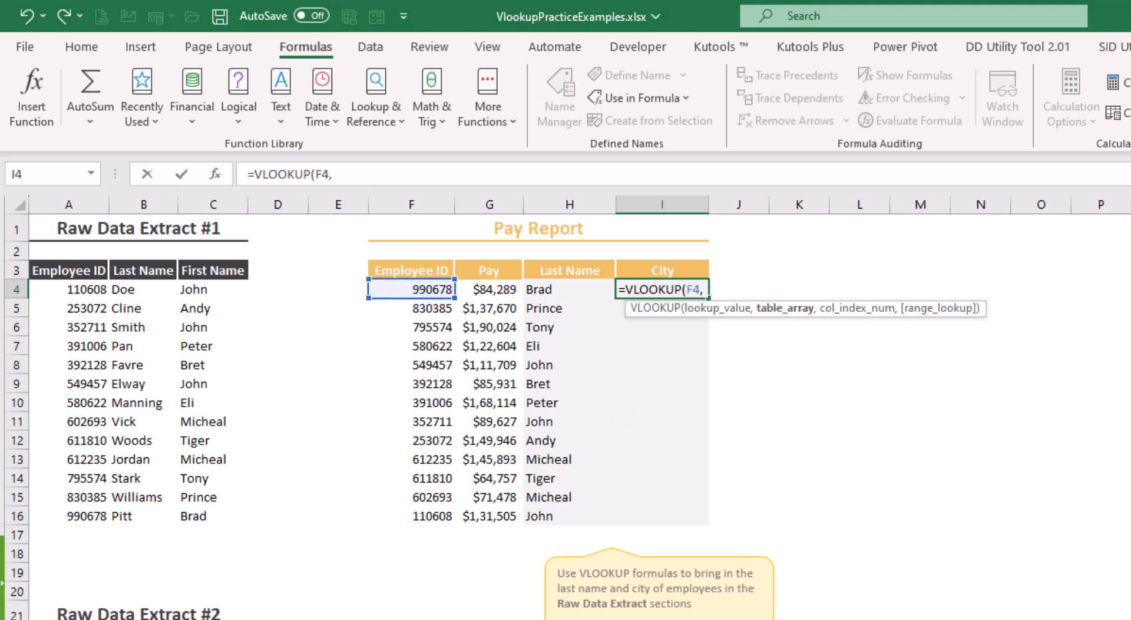
text(city)
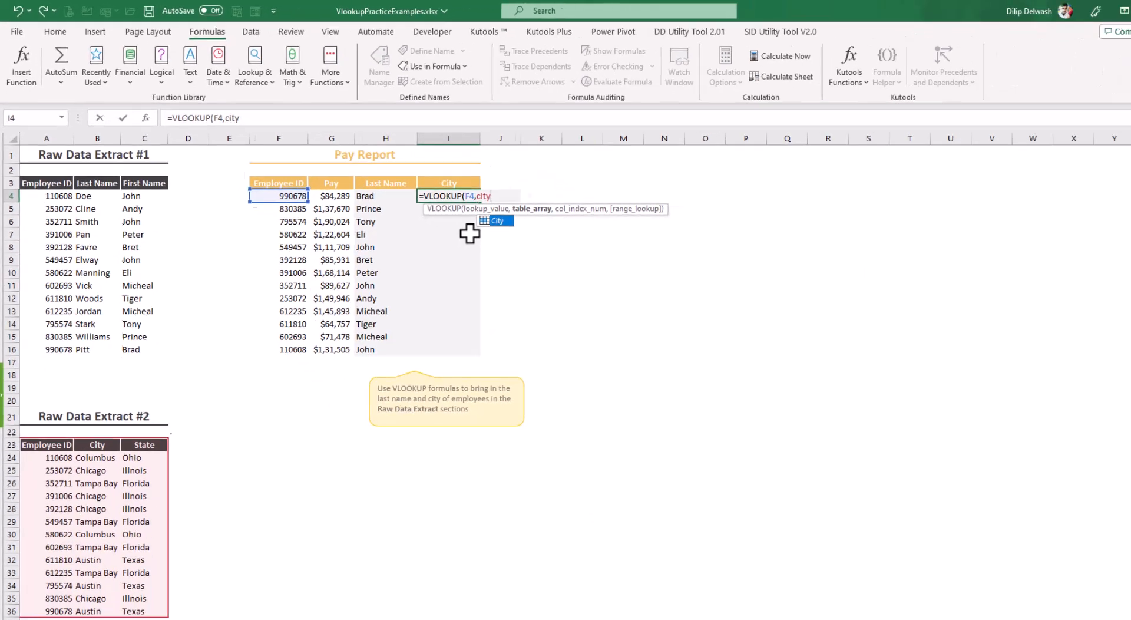
key(Tab)
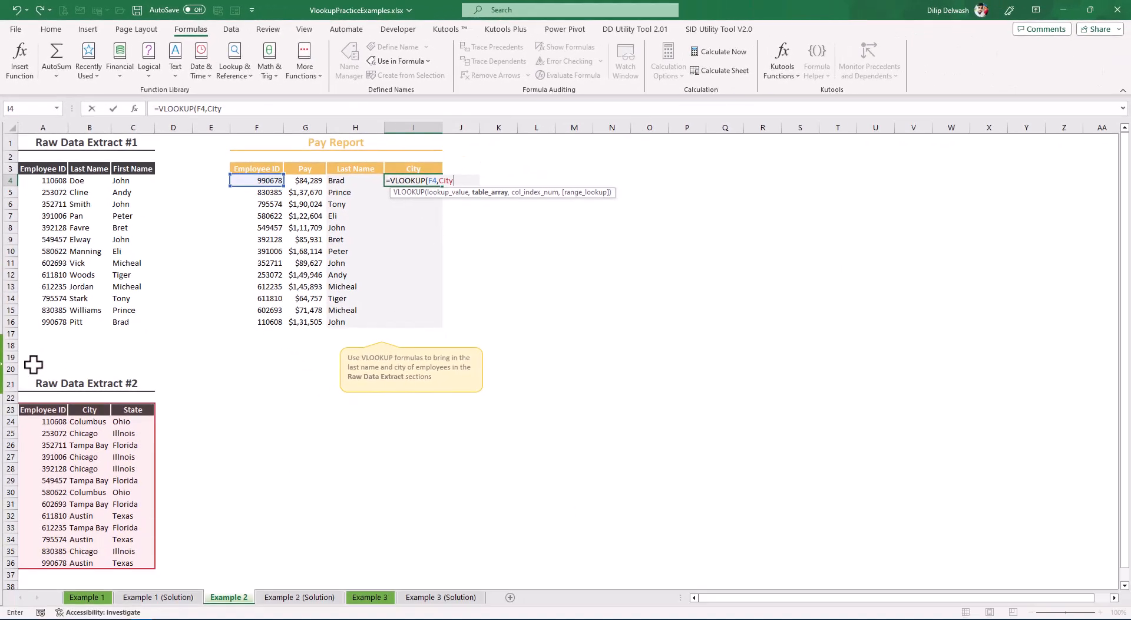
text(,2)
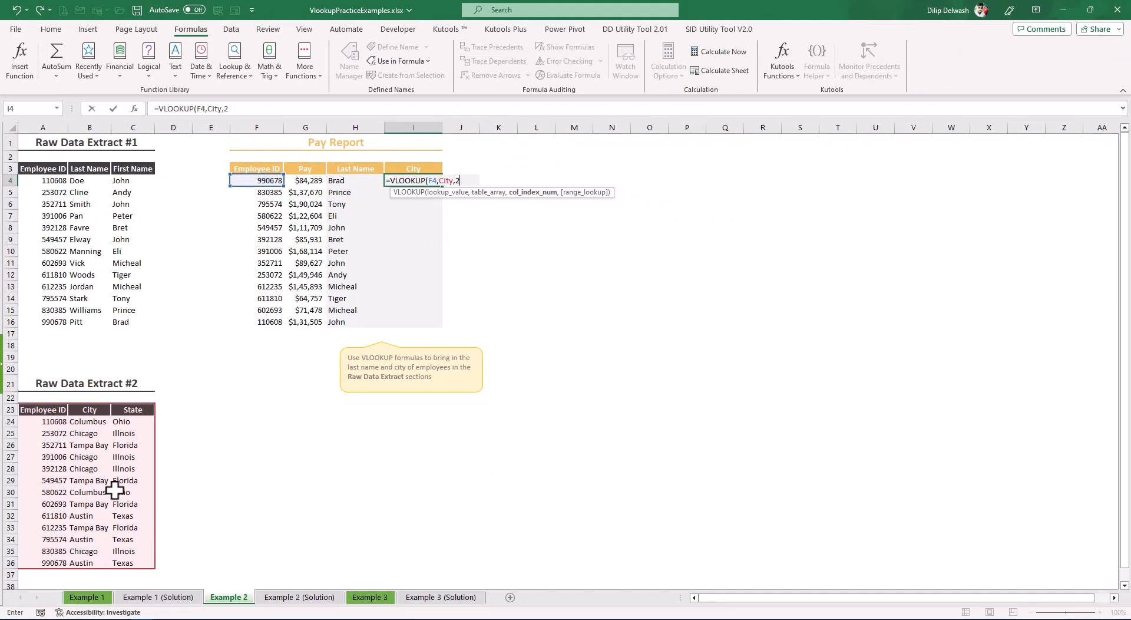
text(,0)
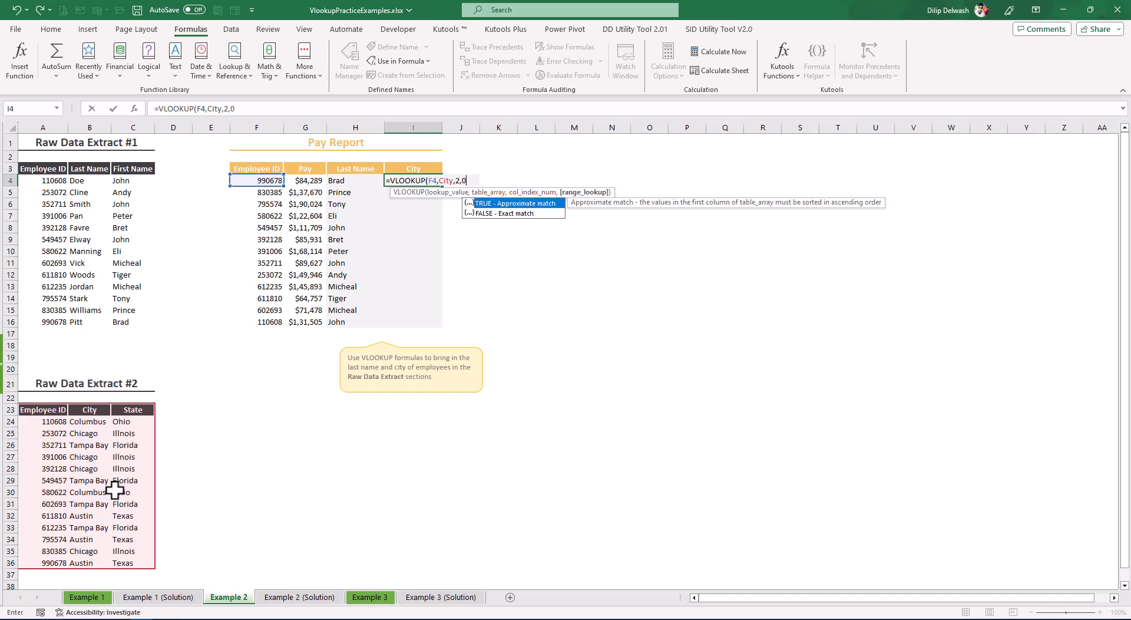
text())
key(Return)
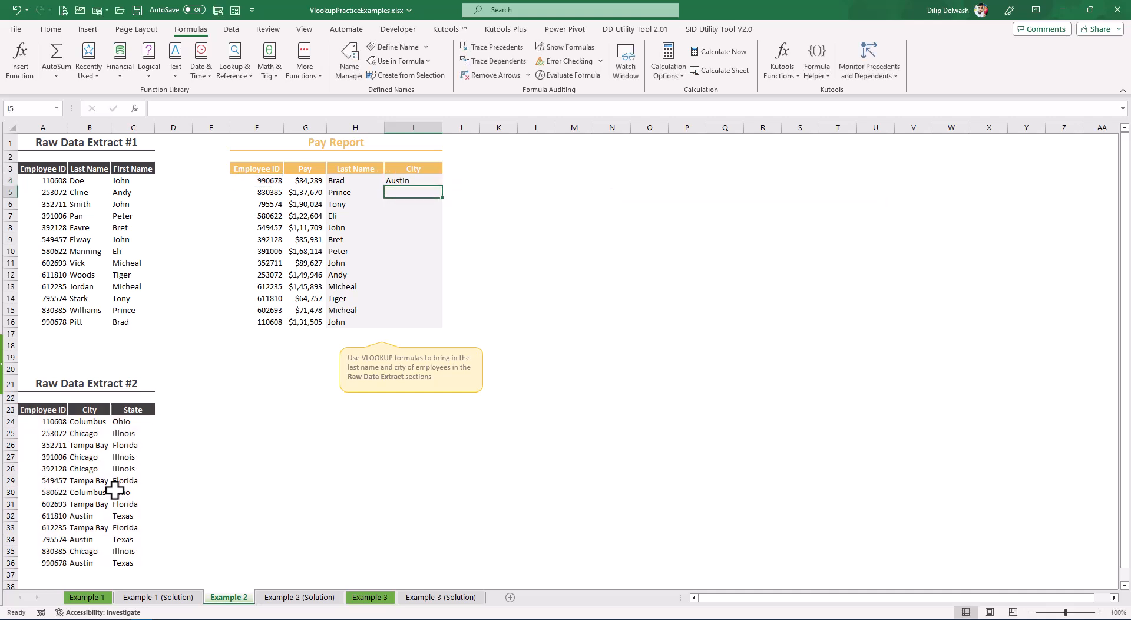
- Fill the city lookup from I4 down to I16 in the Pay Report
click(400, 180)
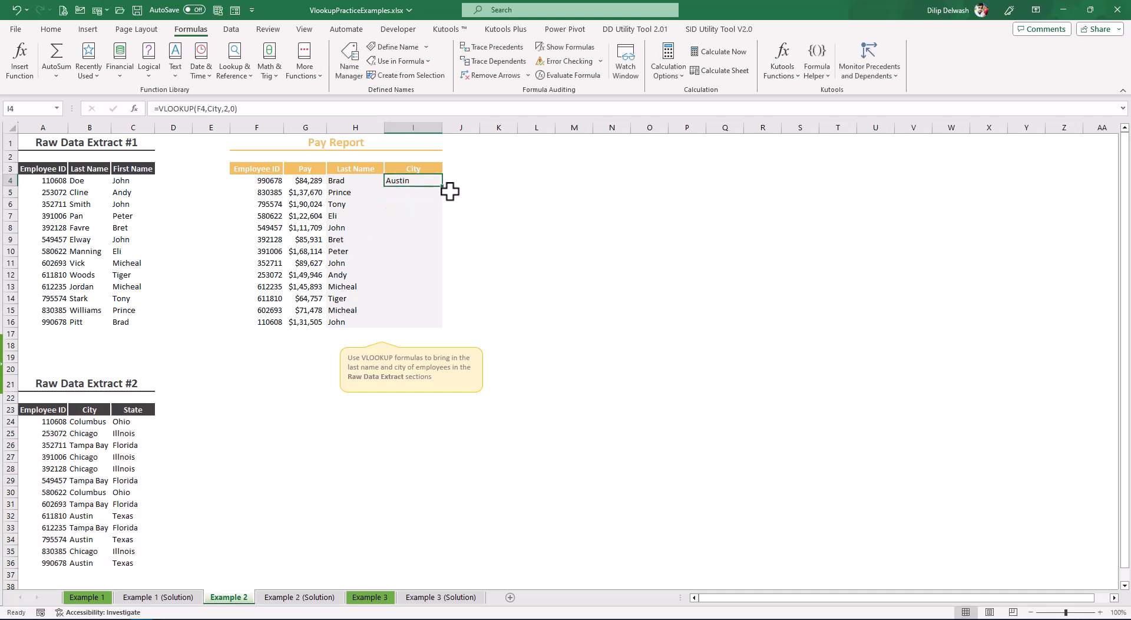
drag(445, 188, 419, 321)
drag(503, 199, 505, 193)
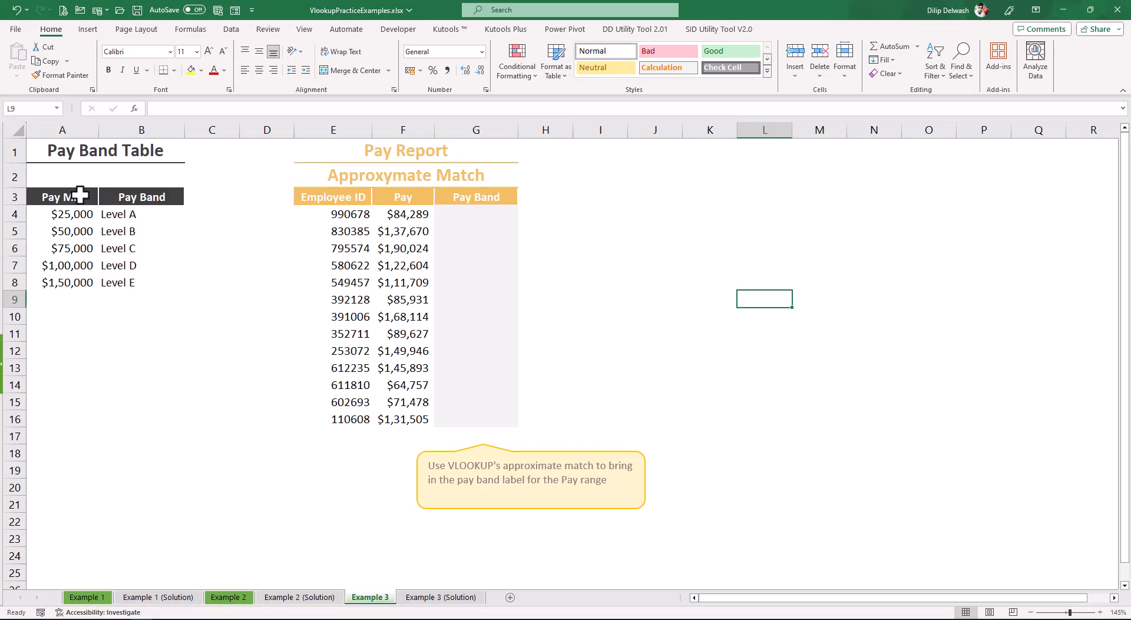
- On the Example 3 sheet, examine the Pay Band Table in A3:B8 and the Pay Report's Pay column
drag(83, 196, 126, 282)
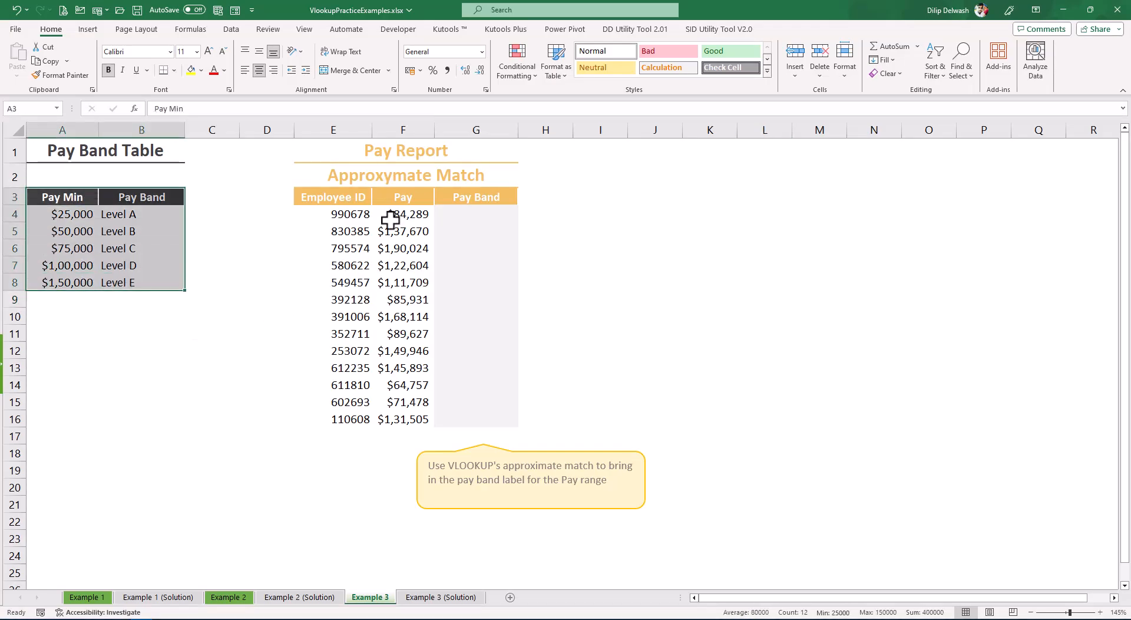
drag(399, 200, 405, 421)
click(89, 366)
drag(130, 209, 136, 275)
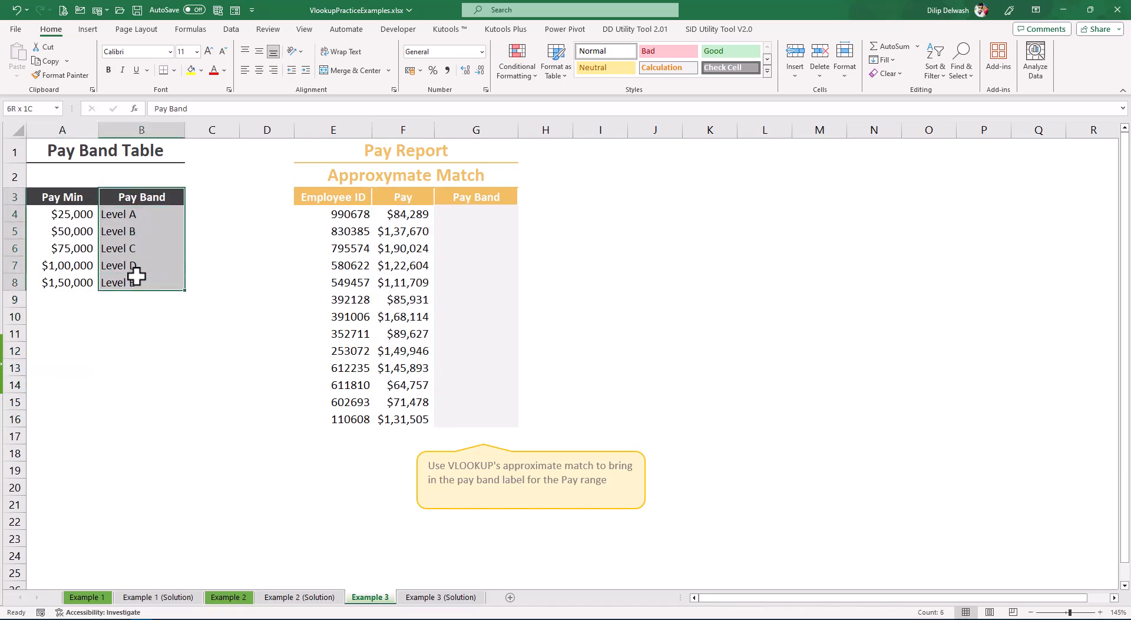
click(136, 275)
click(121, 334)
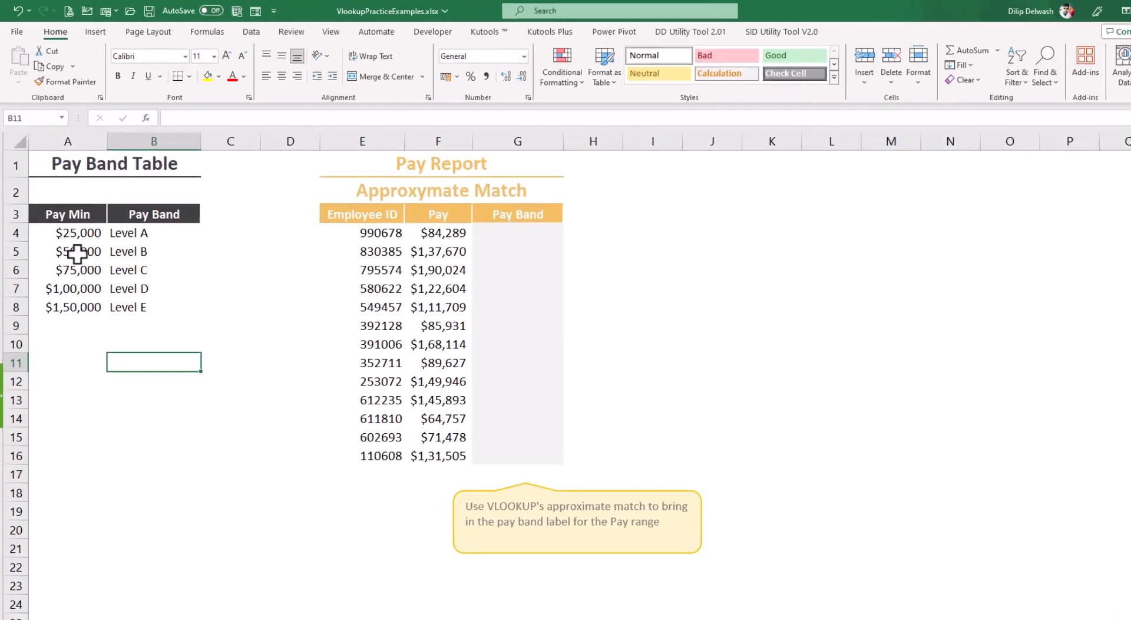
- Go through the Pay Band Table row by row, matching each Pay Min threshold in A4:A8 with its level in B4:B8
click(66, 216)
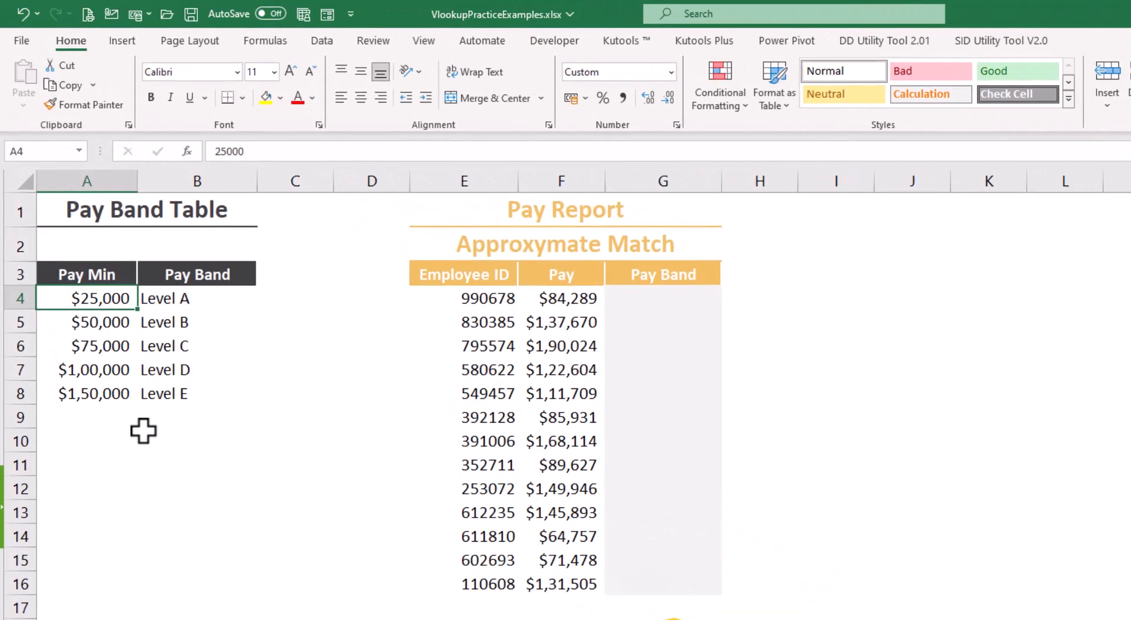
click(171, 294)
click(68, 321)
click(180, 323)
click(118, 347)
click(185, 347)
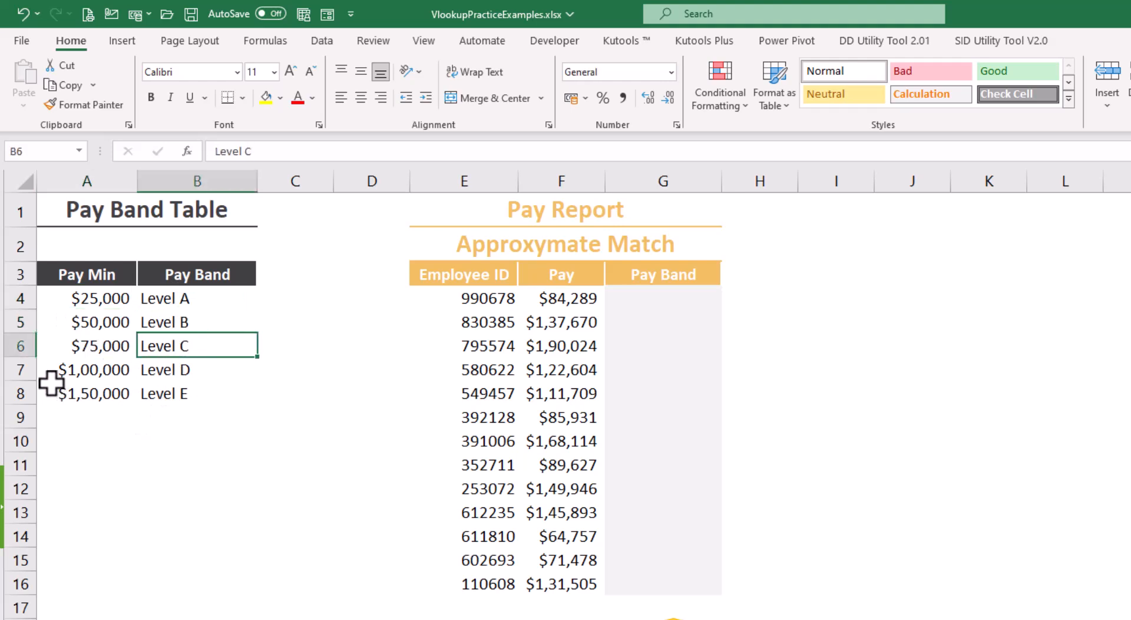
click(76, 375)
click(161, 373)
click(82, 392)
click(176, 393)
drag(101, 295, 100, 385)
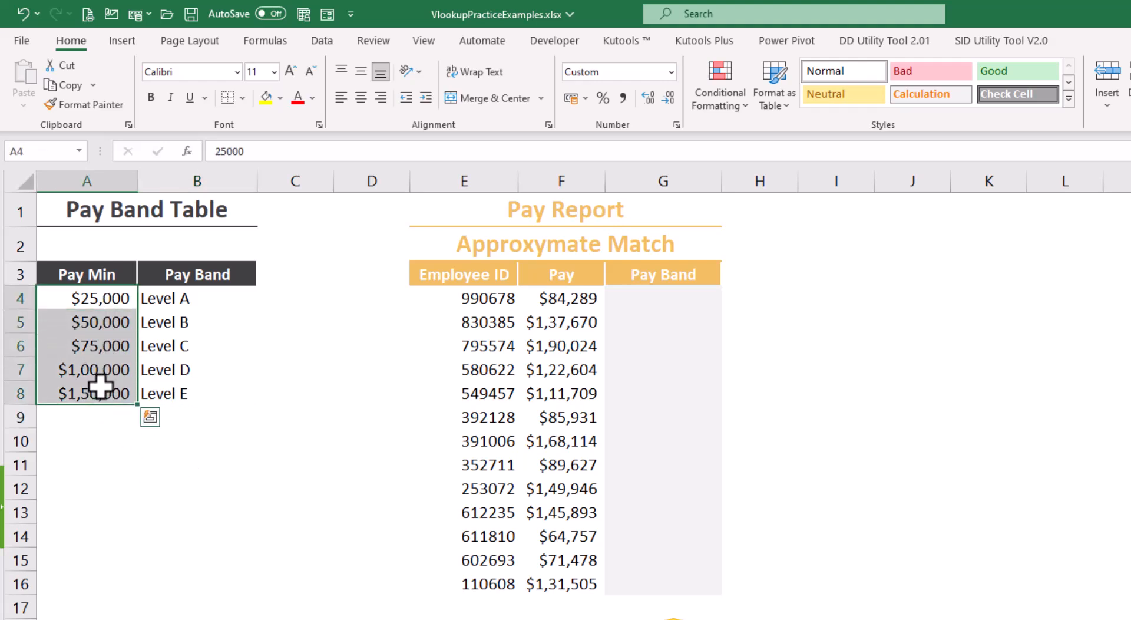
click(101, 299)
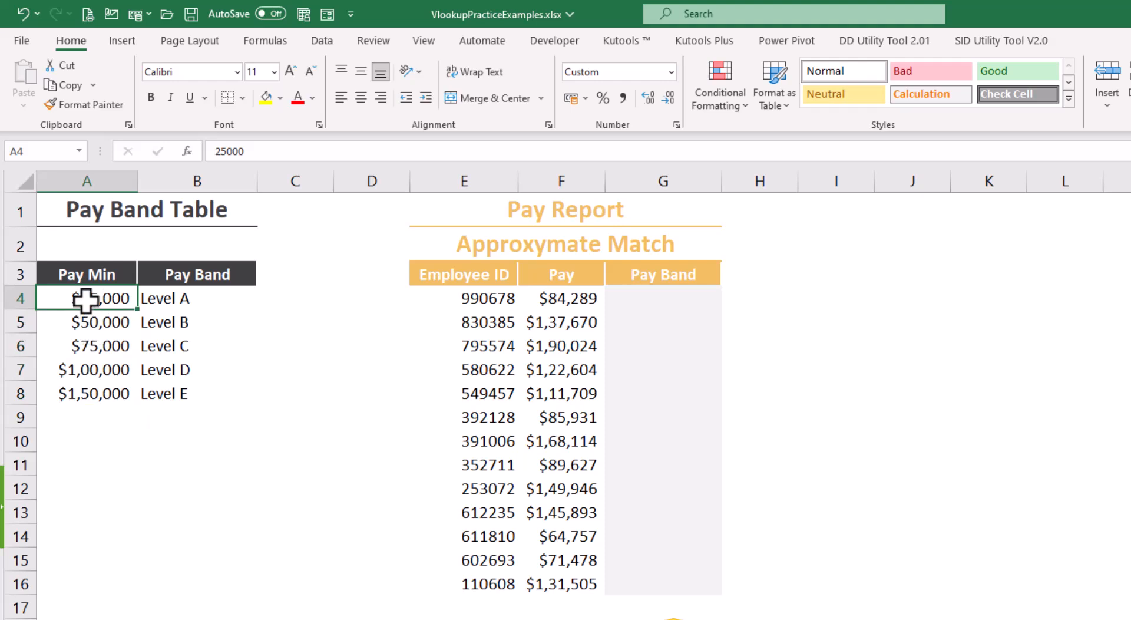
drag(86, 300, 156, 298)
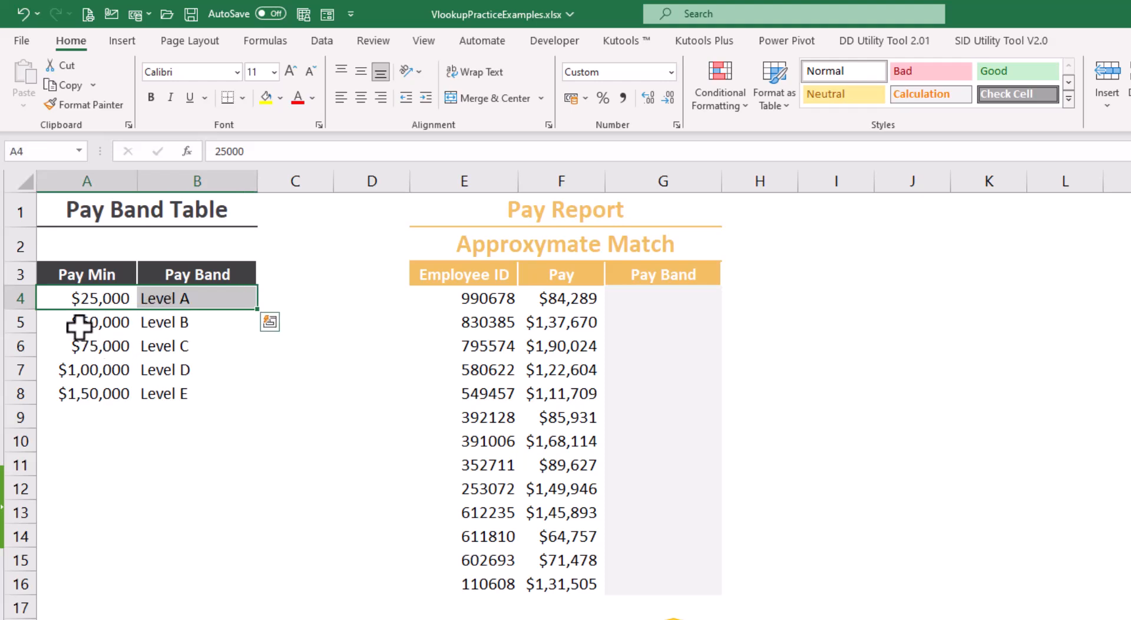
- Review the Pay Band Table's rows 5 to 8, then its whole Pay Min and Pay Band columns
click(78, 323)
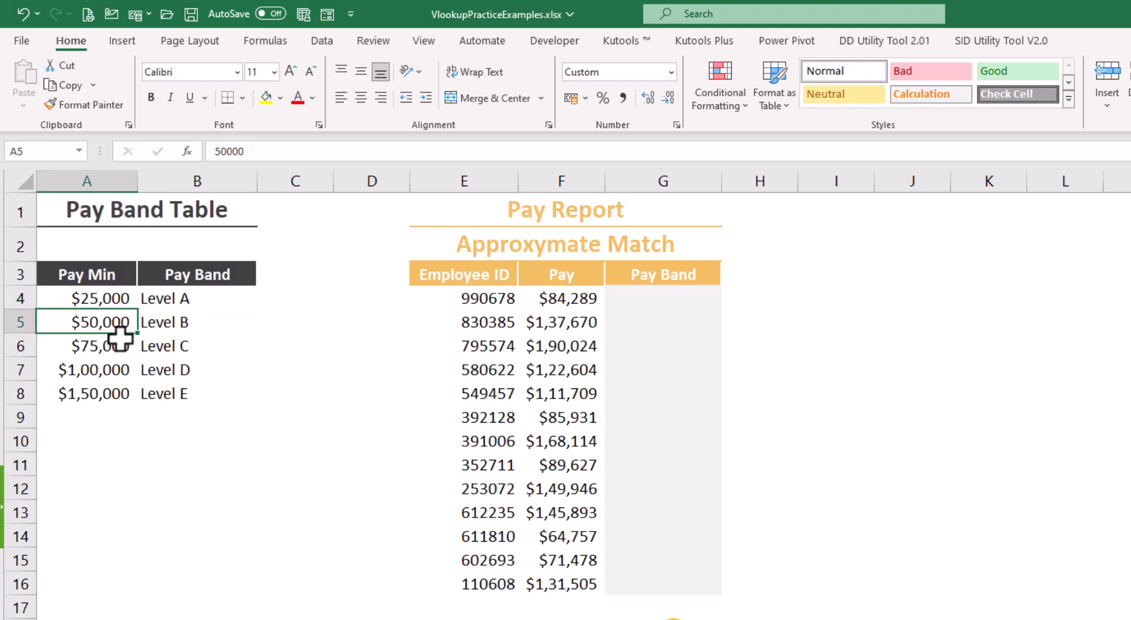
click(157, 323)
drag(97, 343, 178, 345)
drag(102, 363, 159, 363)
drag(97, 393, 156, 395)
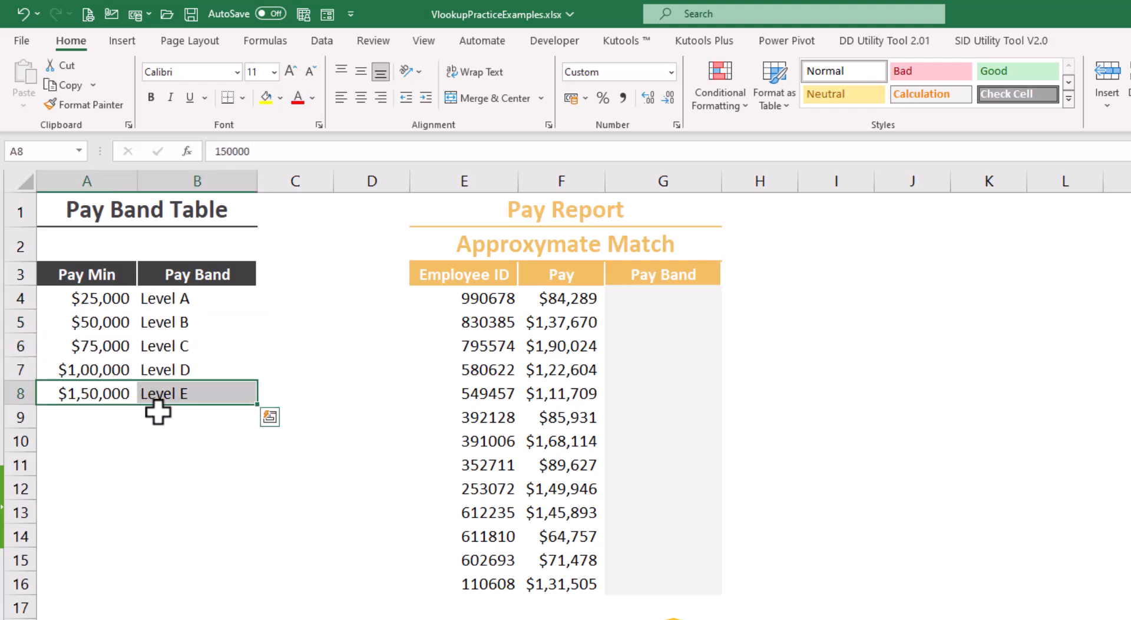
click(159, 464)
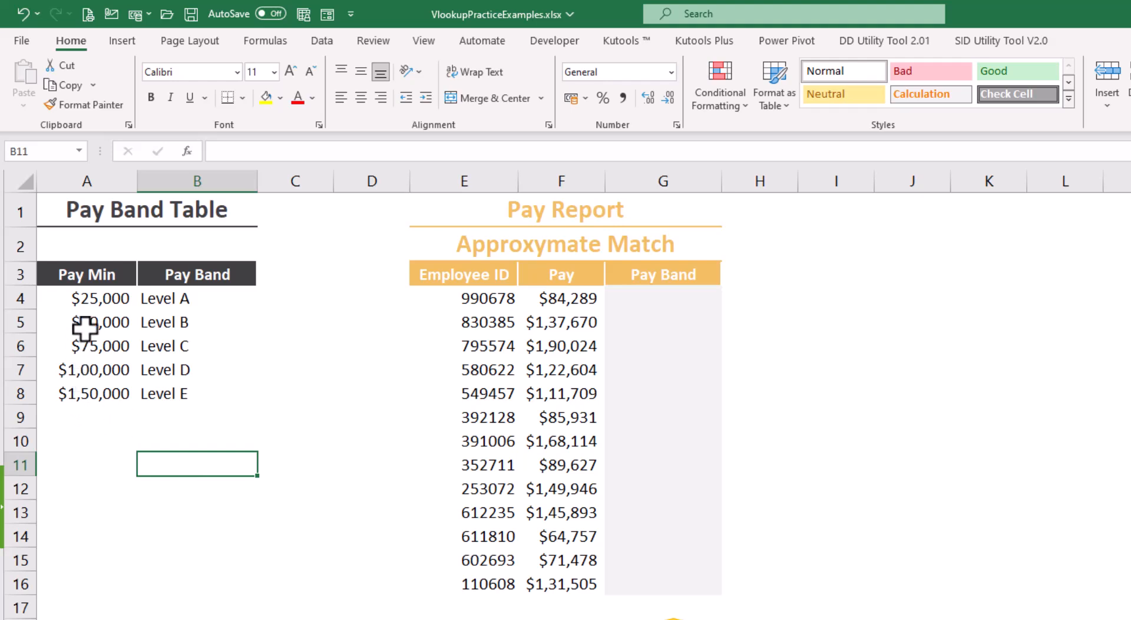
drag(83, 296, 83, 401)
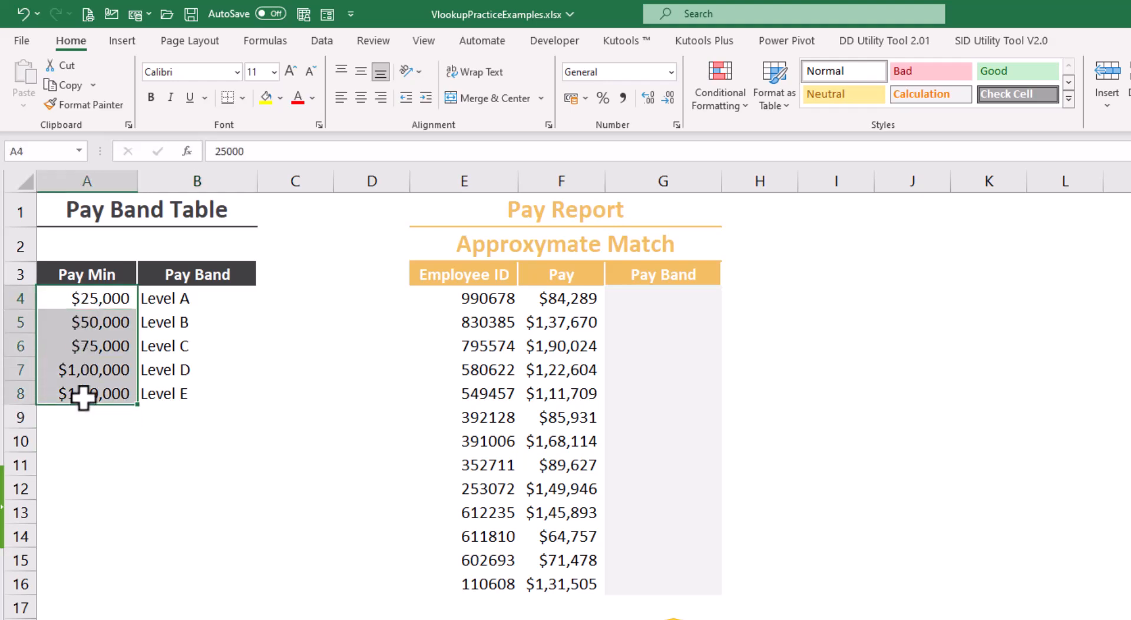
drag(182, 292, 182, 394)
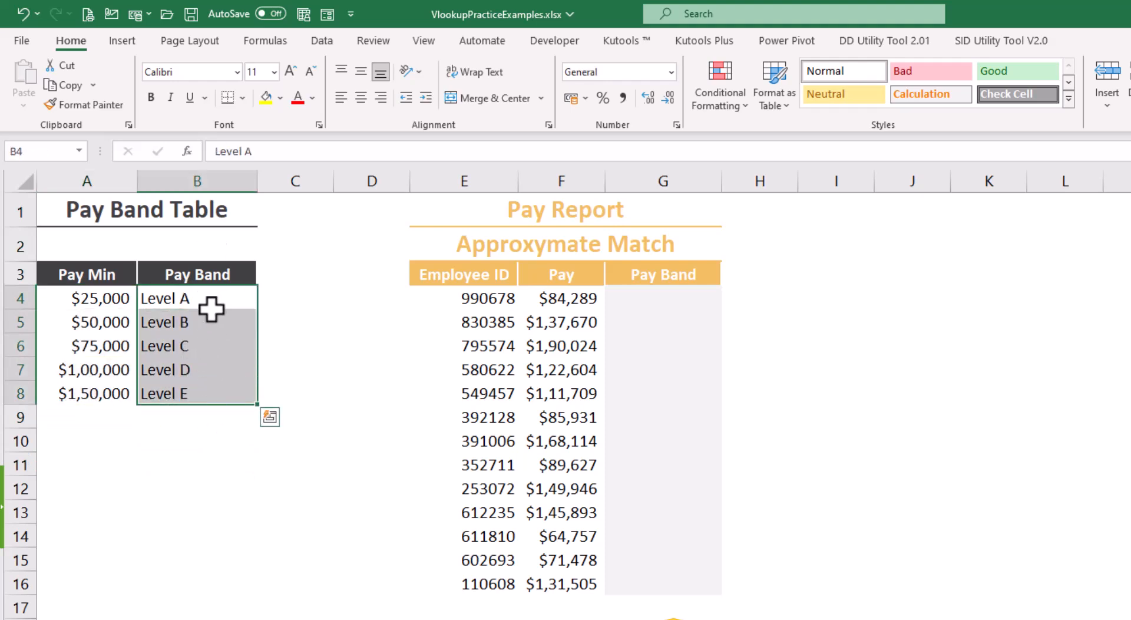
- Compare the first employee's pay in F4 with the Pay Min thresholds in A6 and A7
click(551, 299)
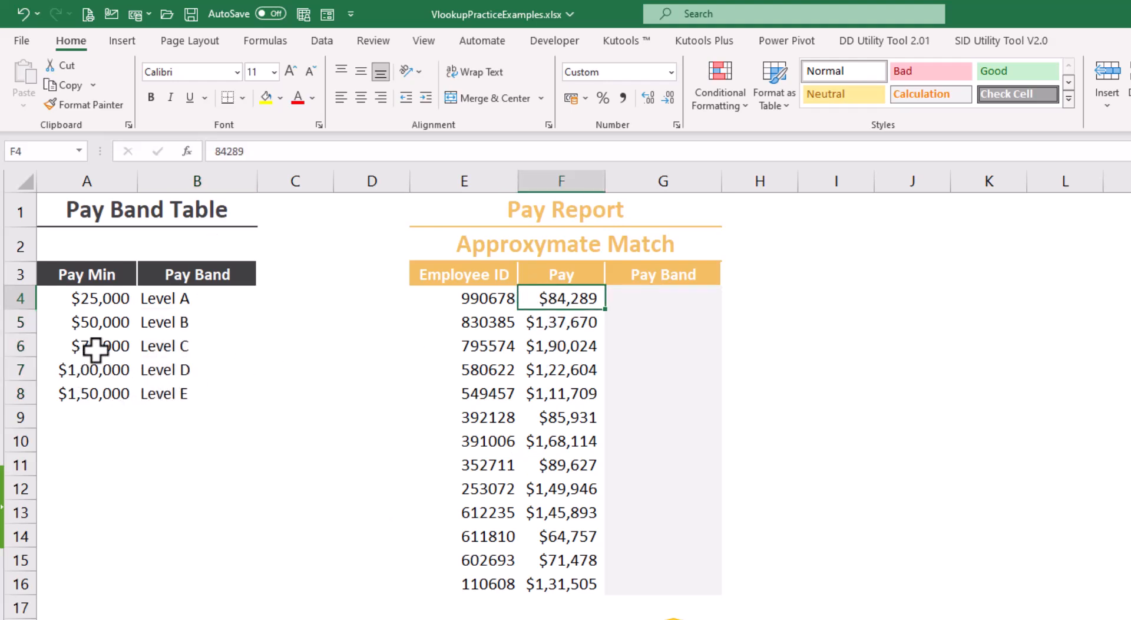
click(121, 351)
drag(121, 350, 149, 371)
click(158, 344)
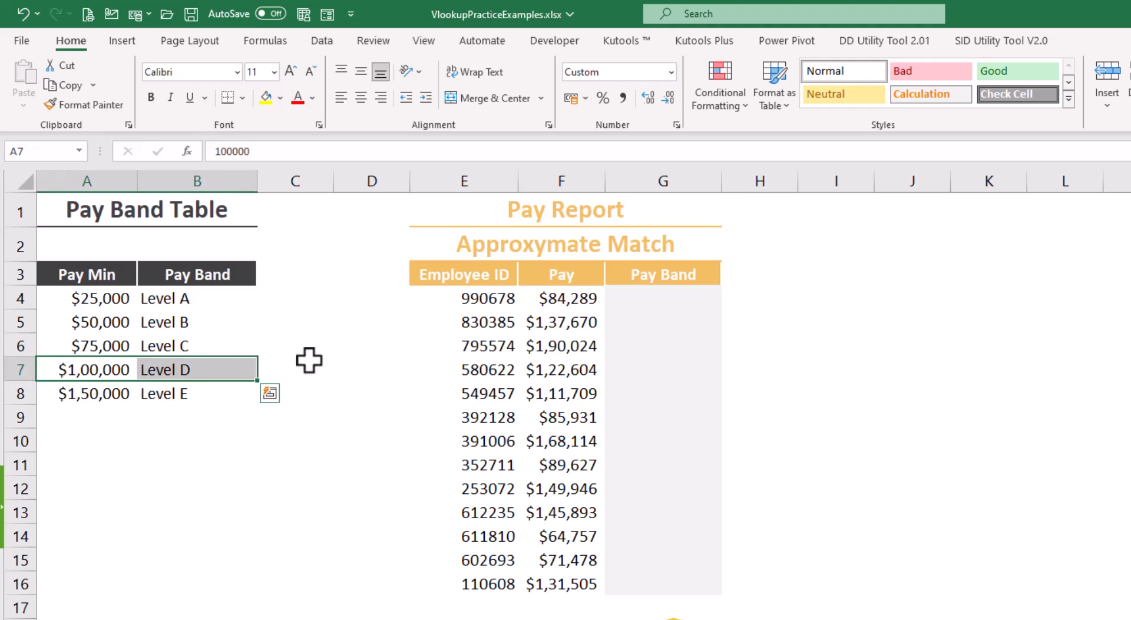
- Enter =VLOOKUP(F4,$A$3:$B$8,2,TRUE) in cell G4 of the Pay Report's Pay Band column
click(618, 302)
text(=vl)
key(Tab)
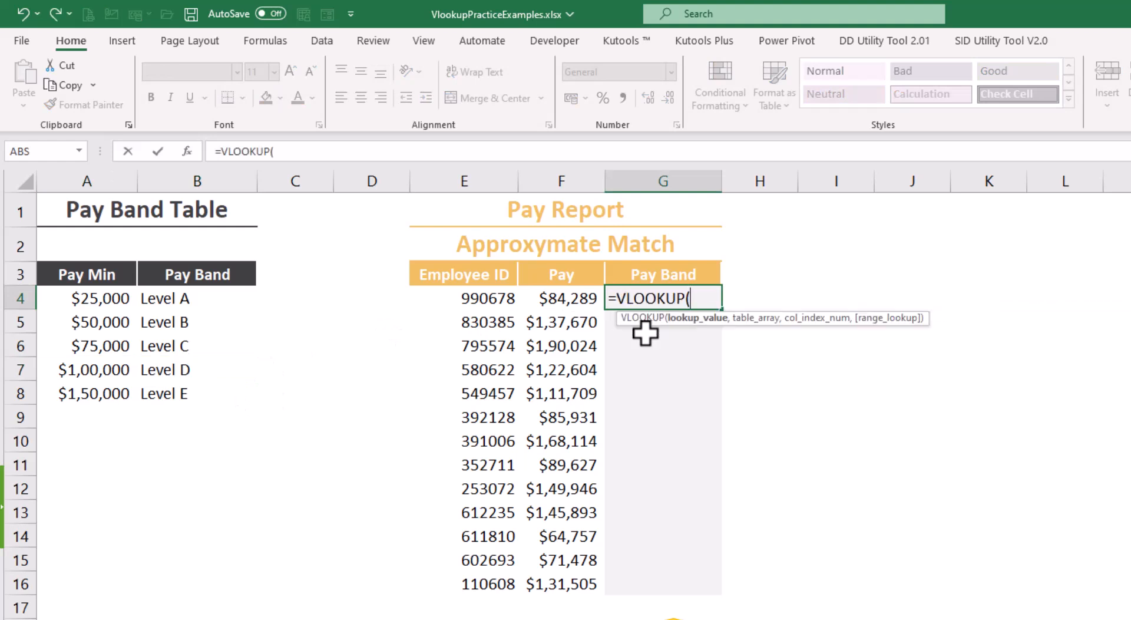
click(567, 295)
text(,)
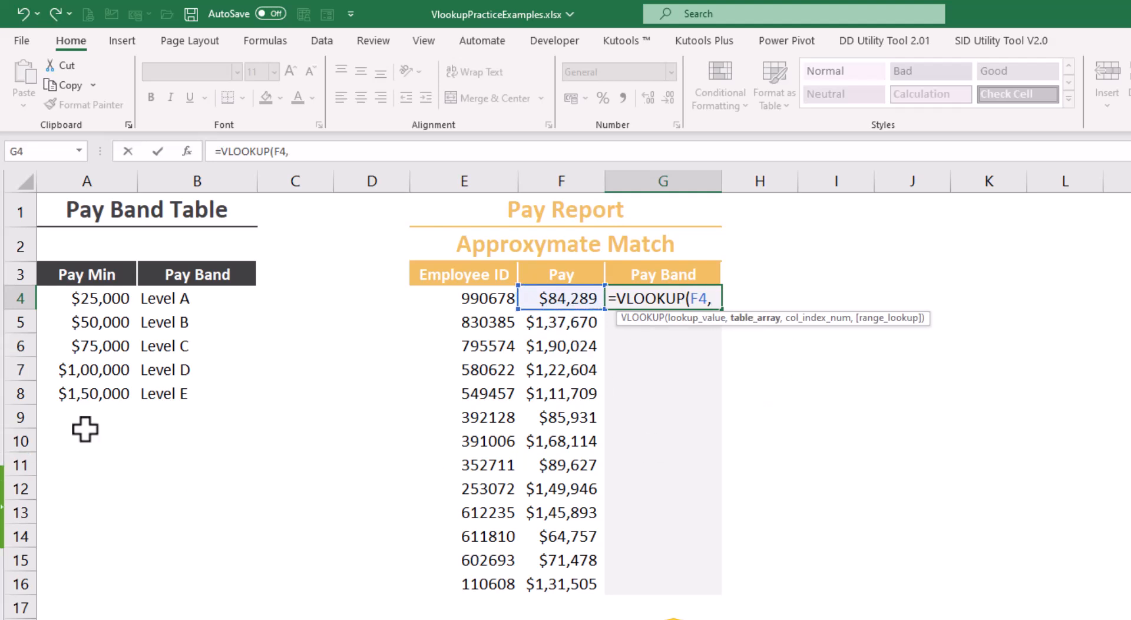
drag(89, 272, 183, 380)
drag(759, 299, 711, 300)
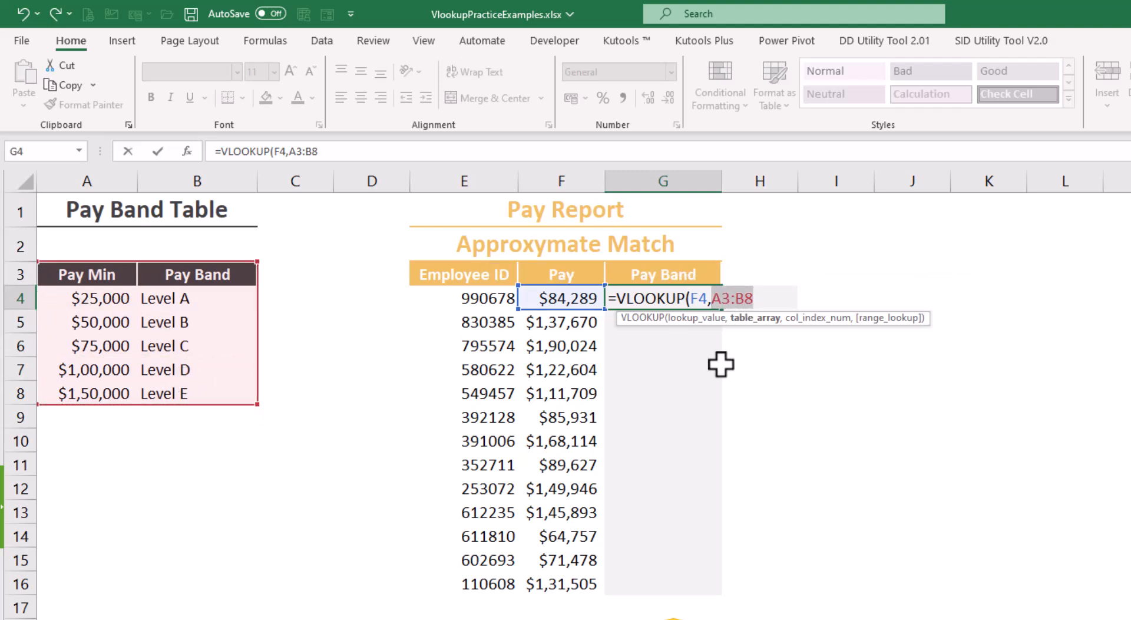
key(F4)
click(794, 298)
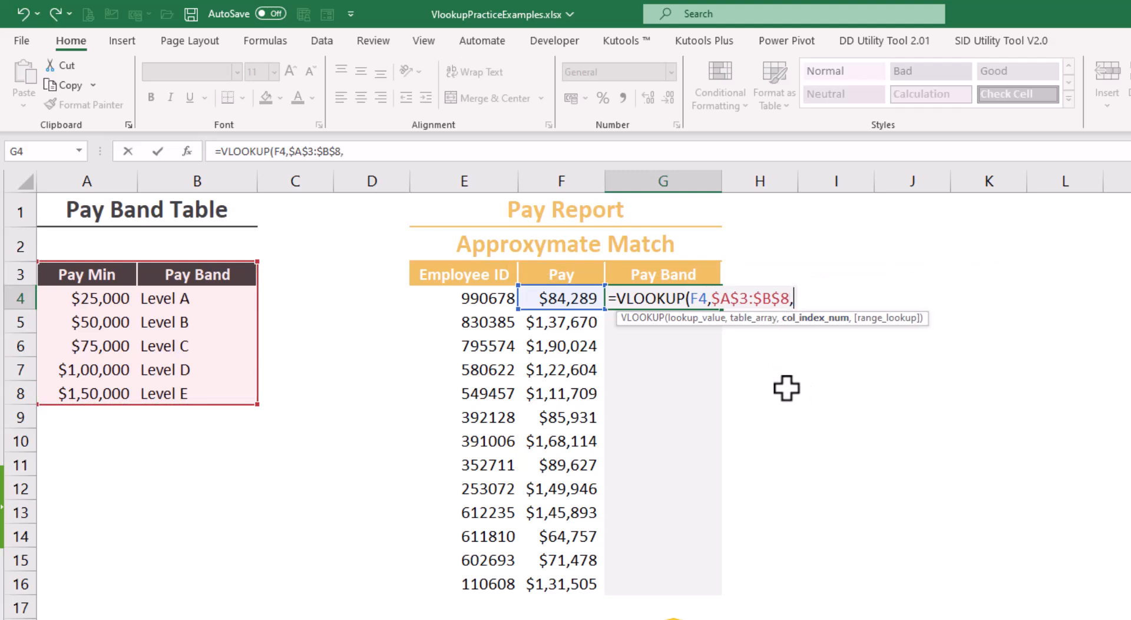
text(2,TRUE)
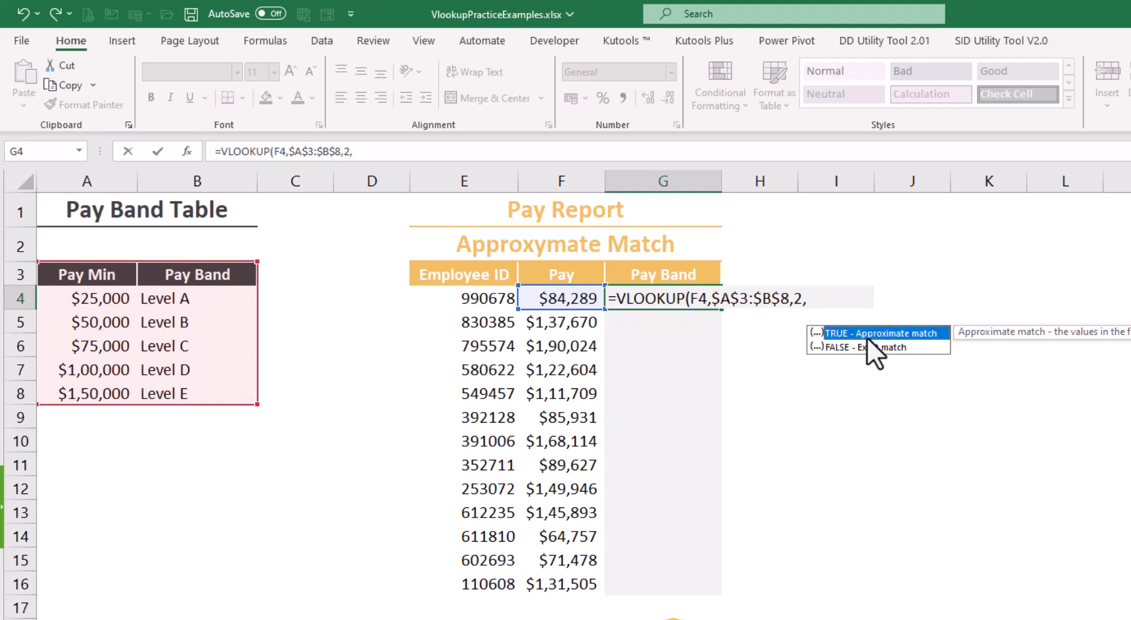
key(Tab)
text())
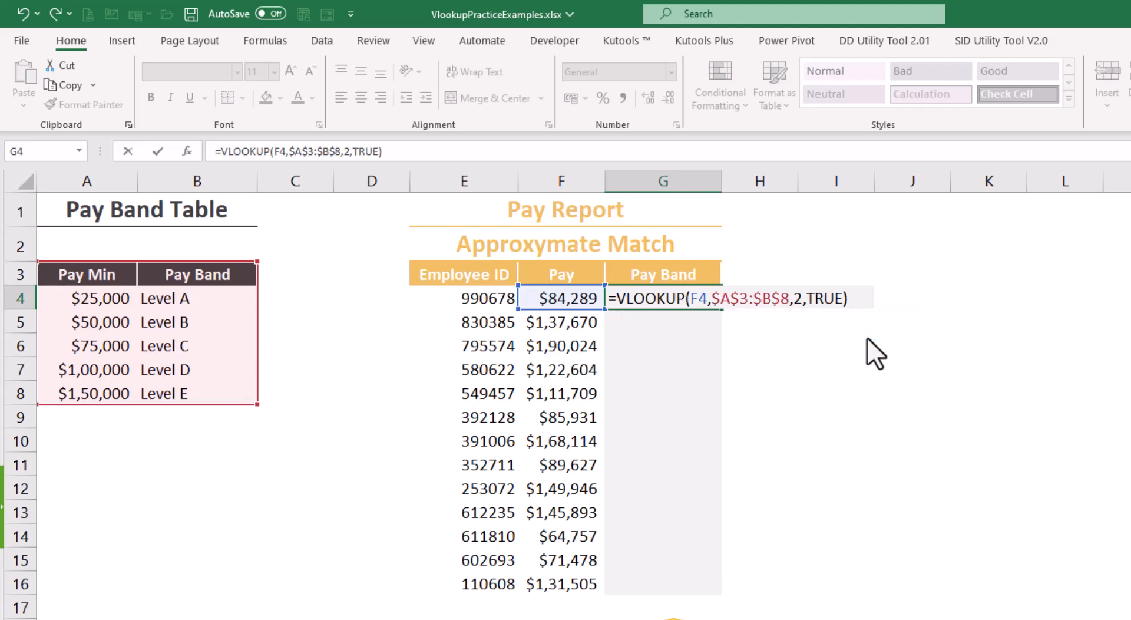
key(Return)
- Check the pay band in G4 against rows 6 and 7 of the Pay Band Table
click(640, 293)
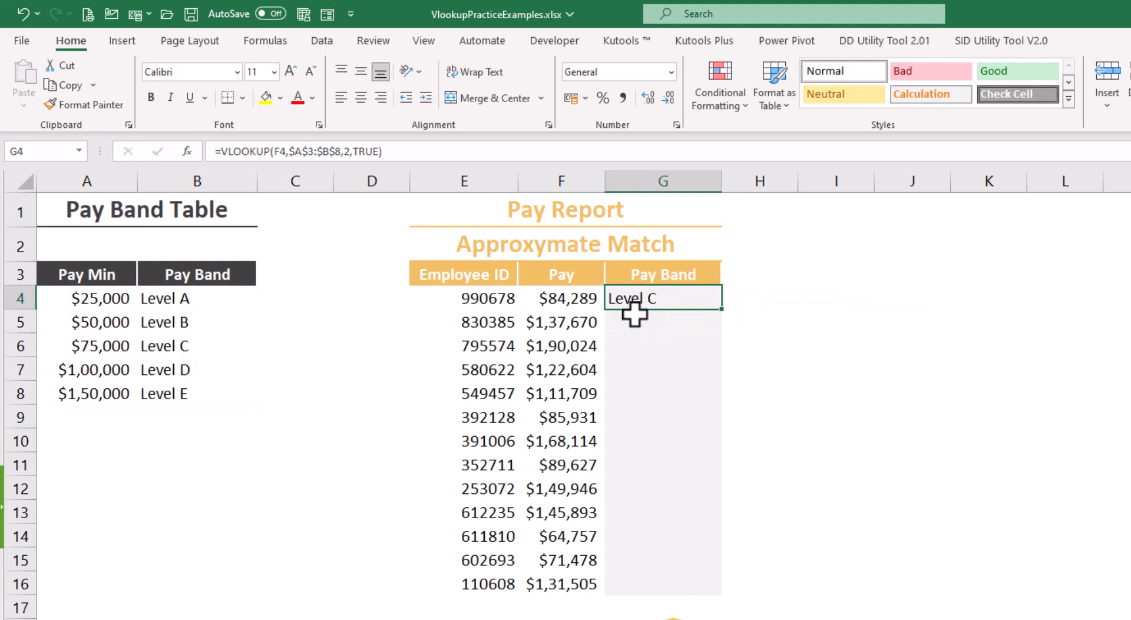
click(100, 351)
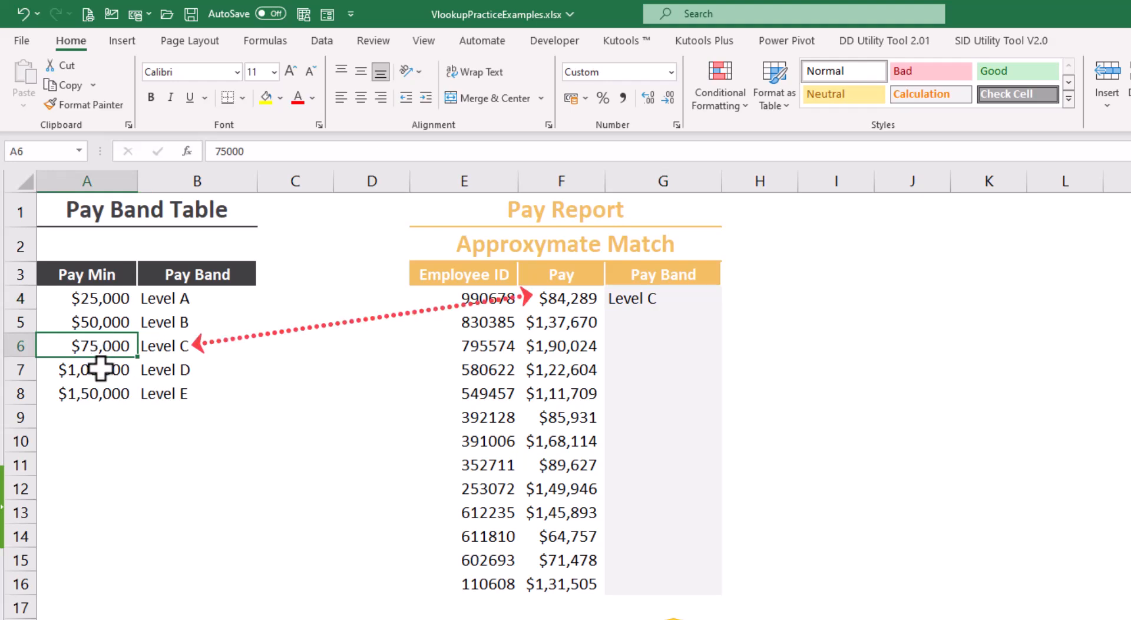
click(100, 368)
click(86, 344)
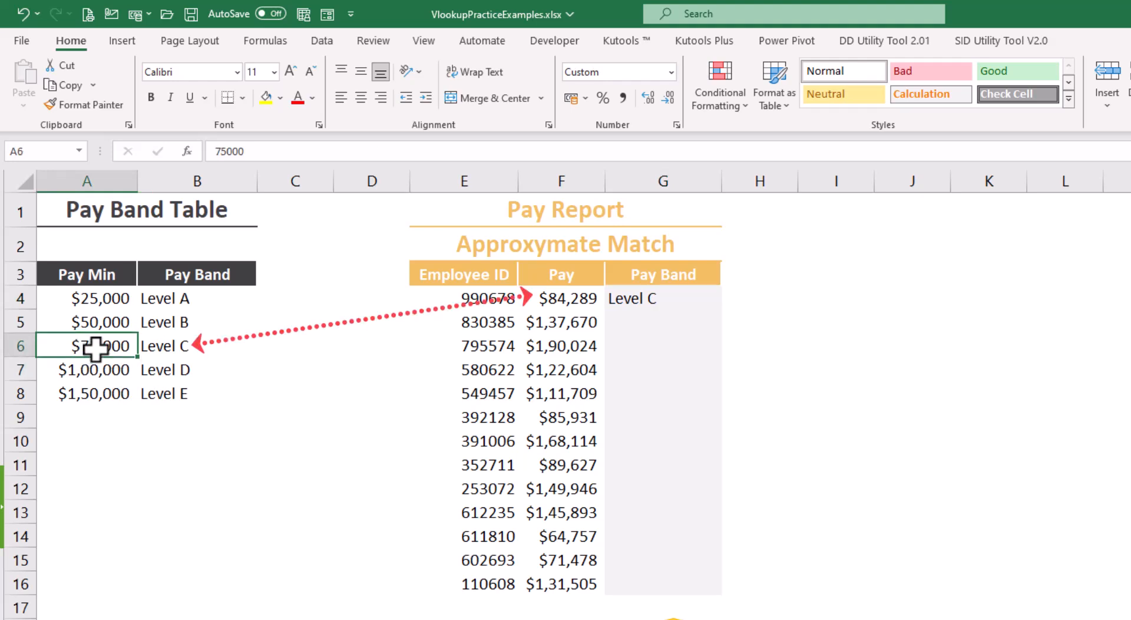
drag(115, 341, 160, 341)
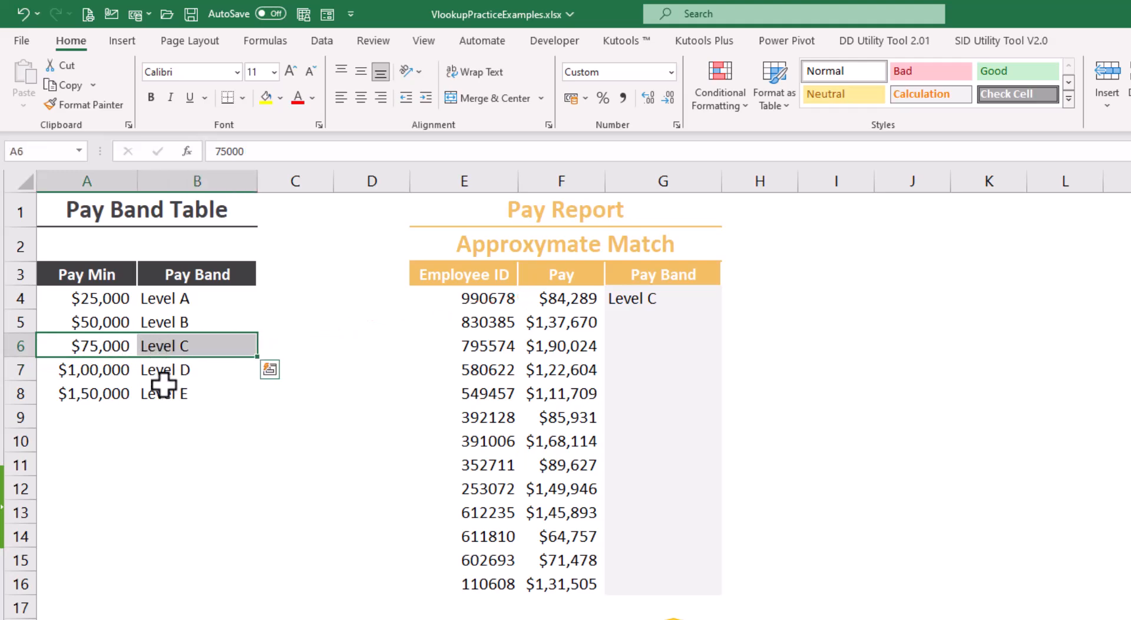
- Fill the pay band lookup from G4 down to G16 in the Pay Report
click(669, 301)
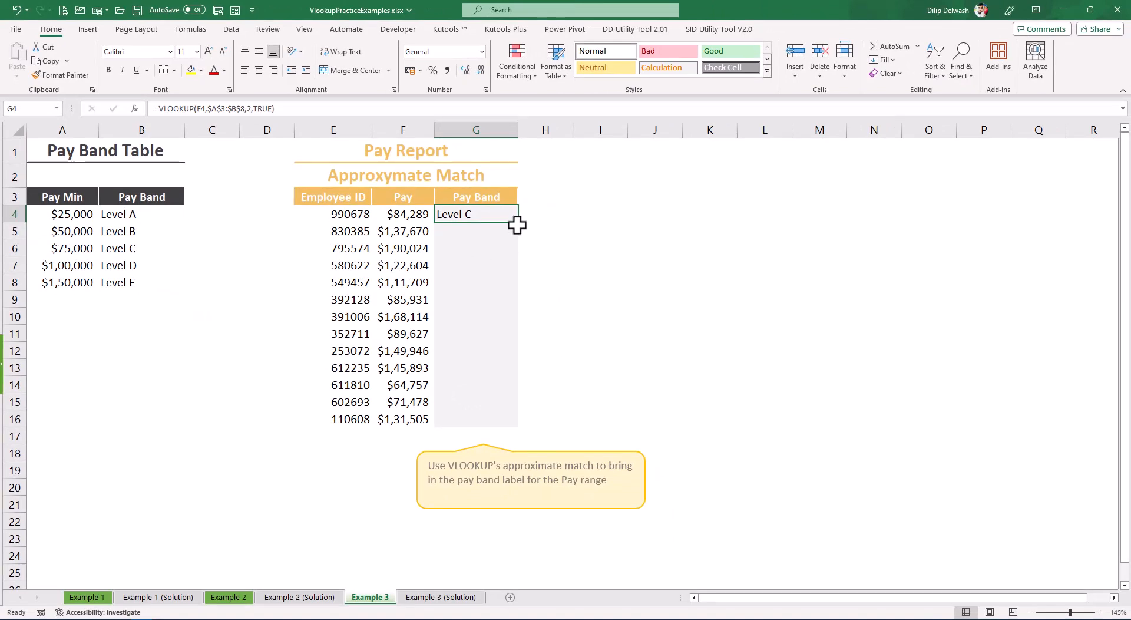
drag(520, 227, 504, 425)
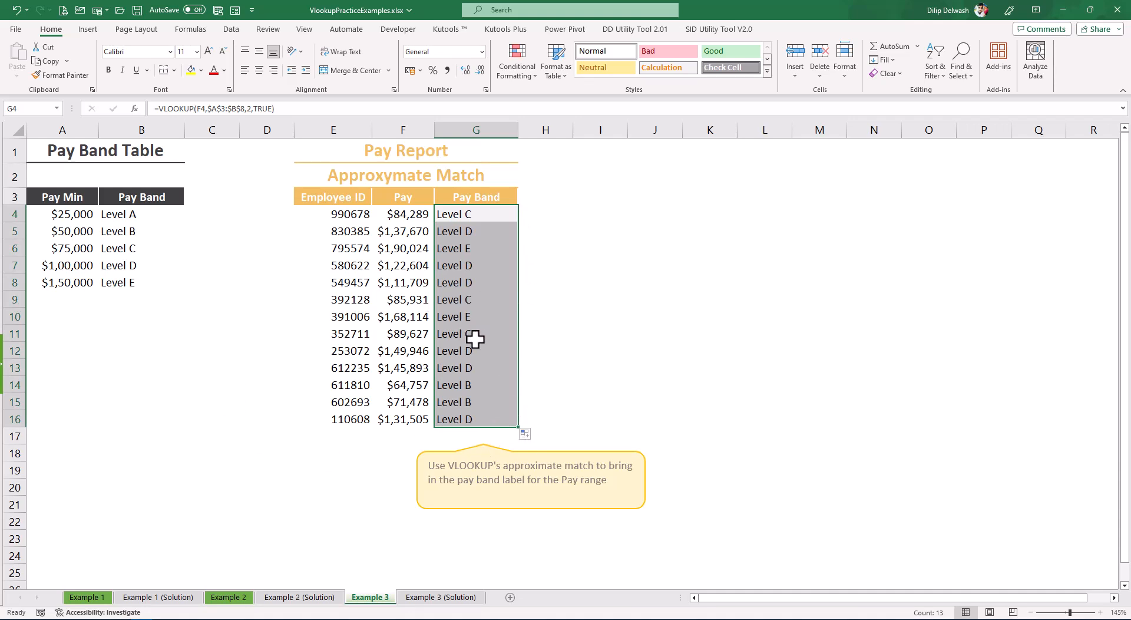
click(487, 253)
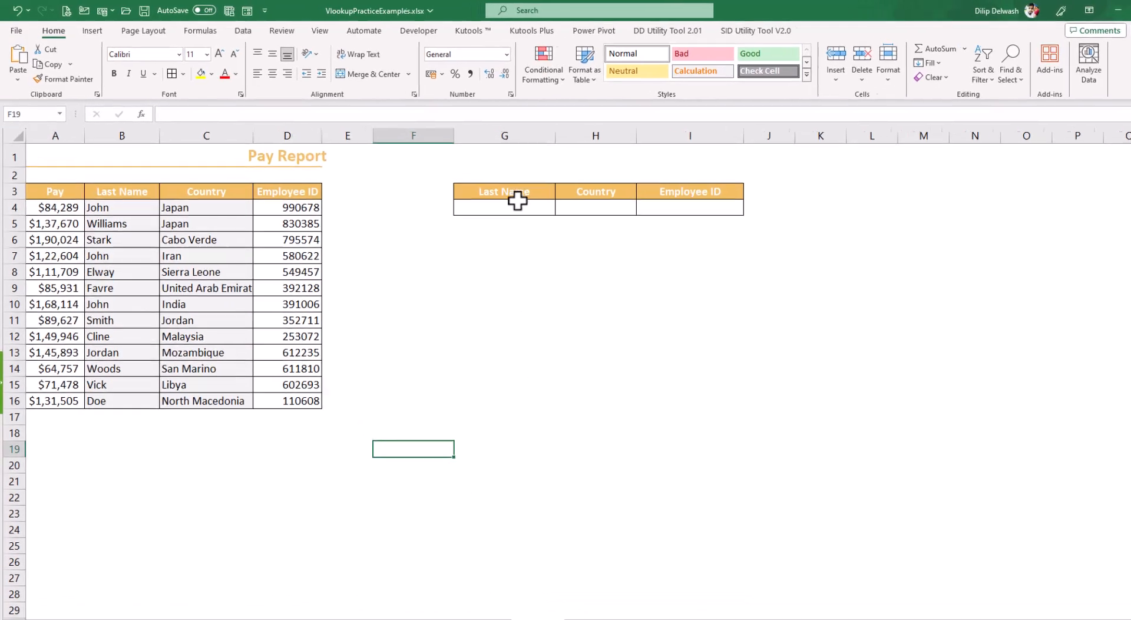
- On the two-criteria sheet, examine the lookup cells G4:I4 and the Pay Report table in A3:D16
click(596, 207)
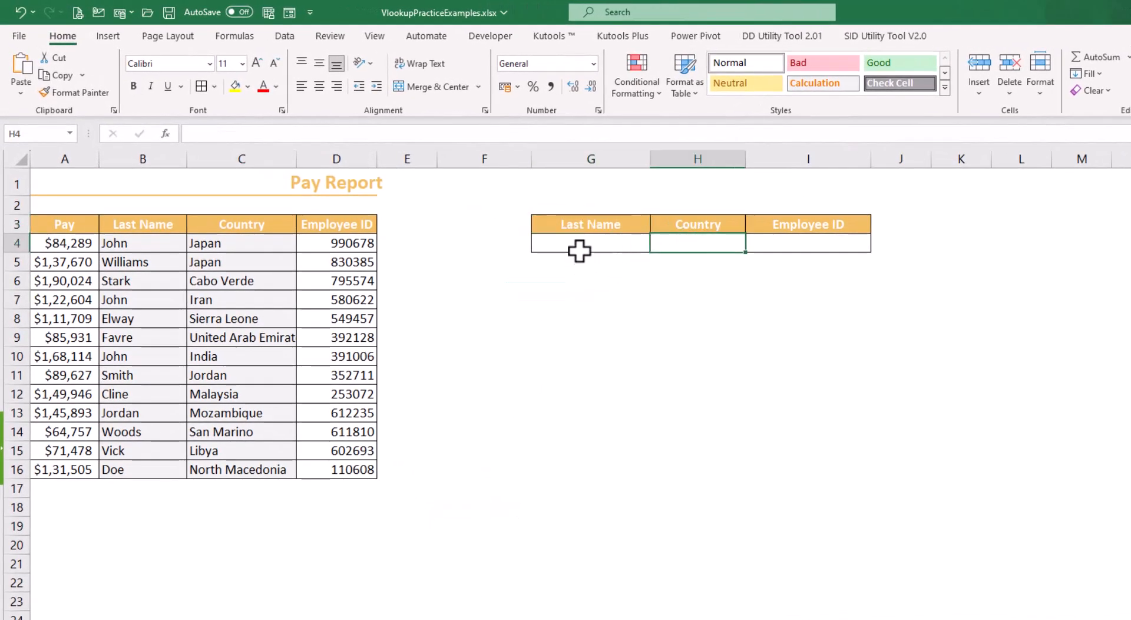
click(579, 251)
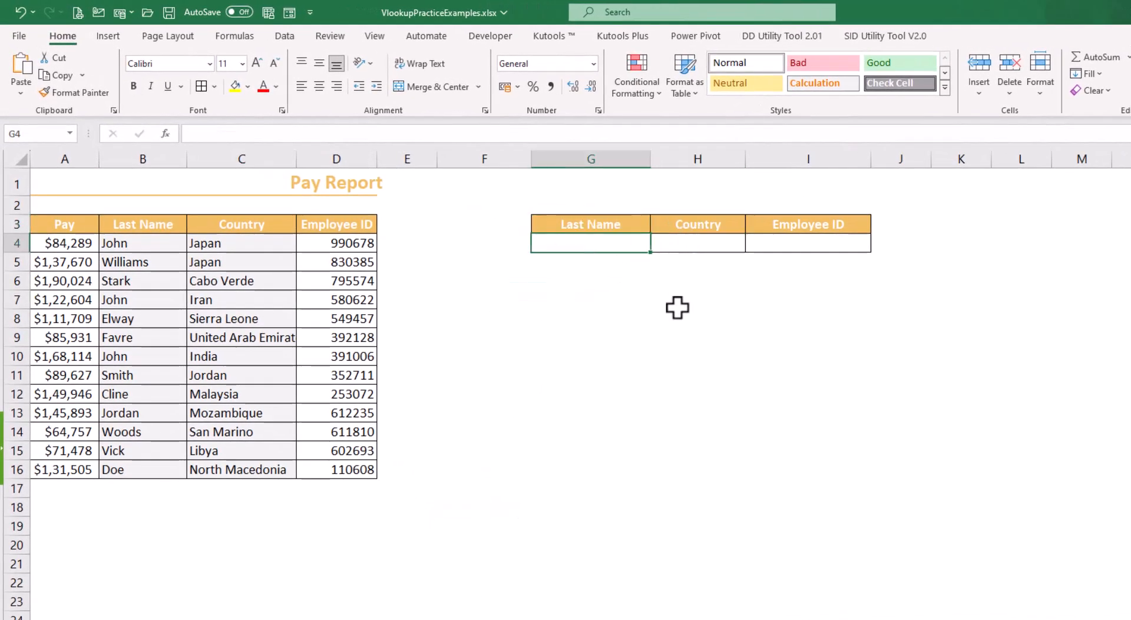
click(839, 242)
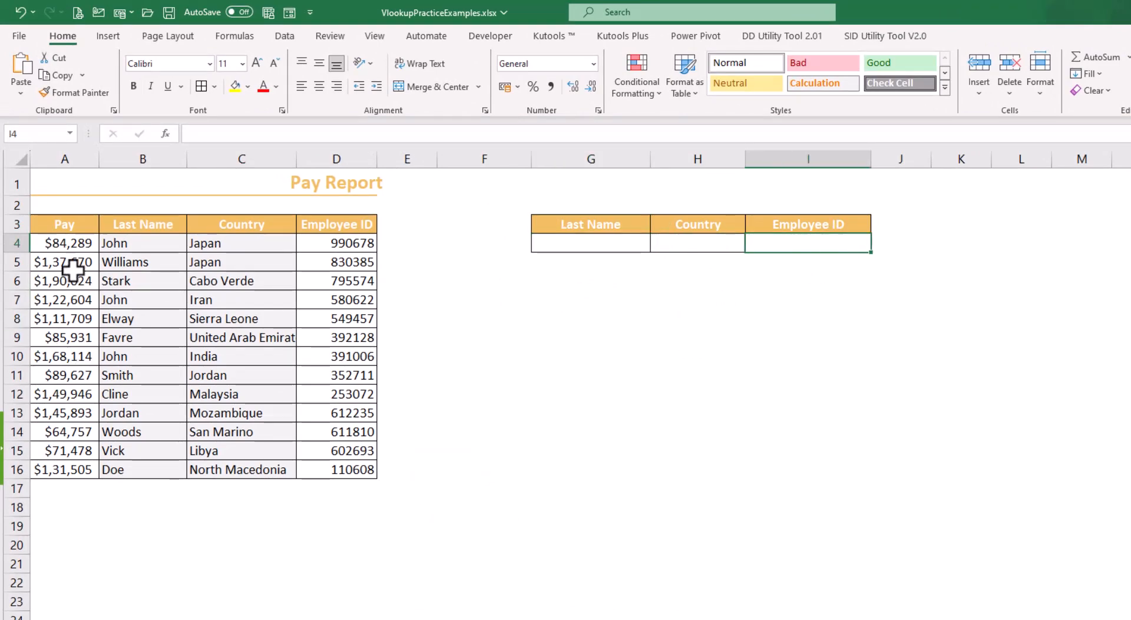
drag(66, 223, 348, 472)
click(142, 349)
- Copy the last name and country from B7:C7 into the lookup cells G4:H4
drag(110, 301, 203, 297)
key(ctrl+q)
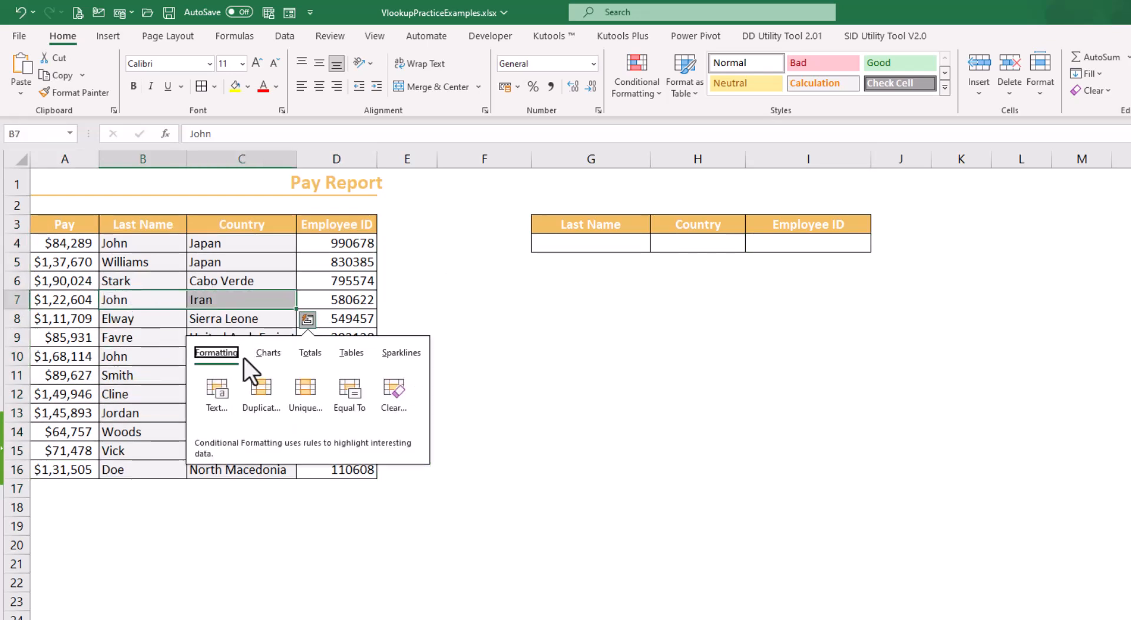
click(270, 300)
drag(139, 294, 195, 299)
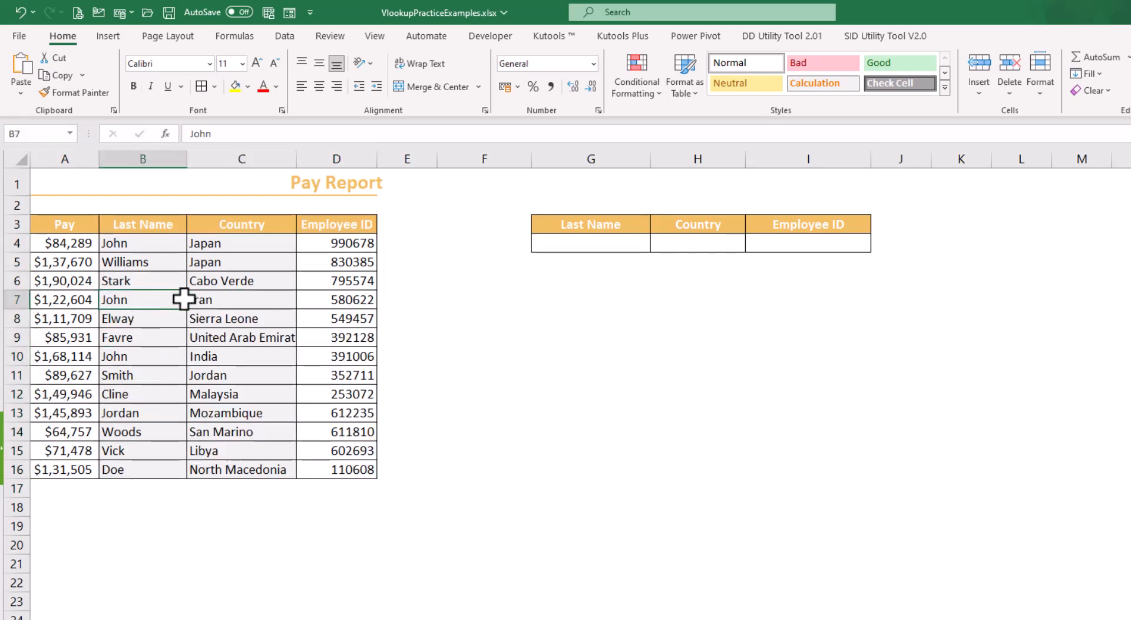
key(ctrl+c)
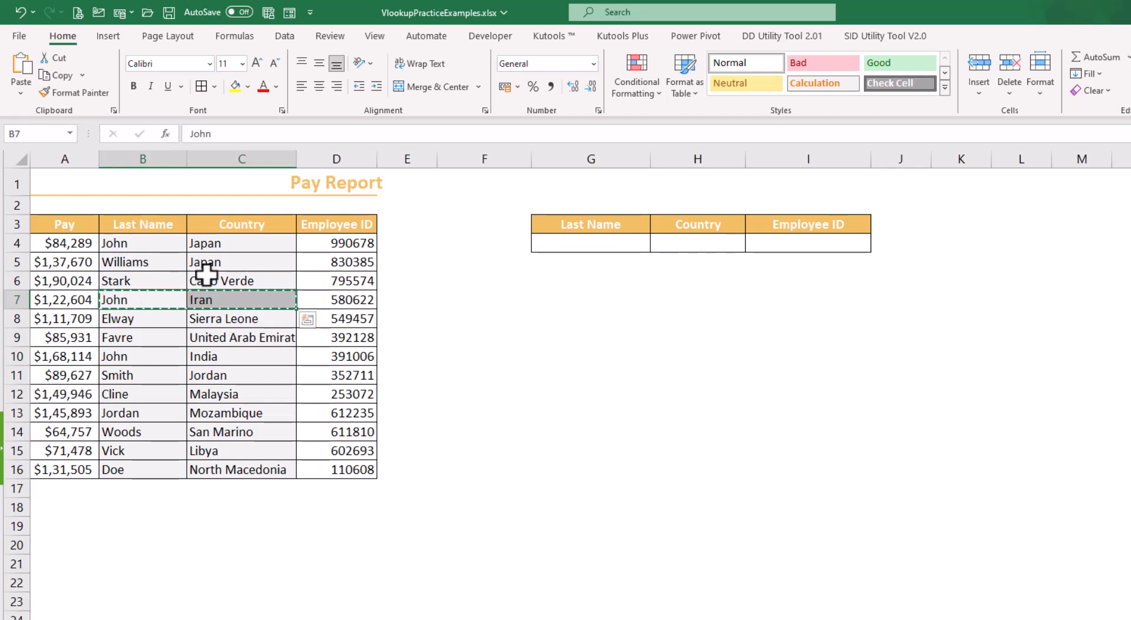
click(587, 237)
key(ctrl+v)
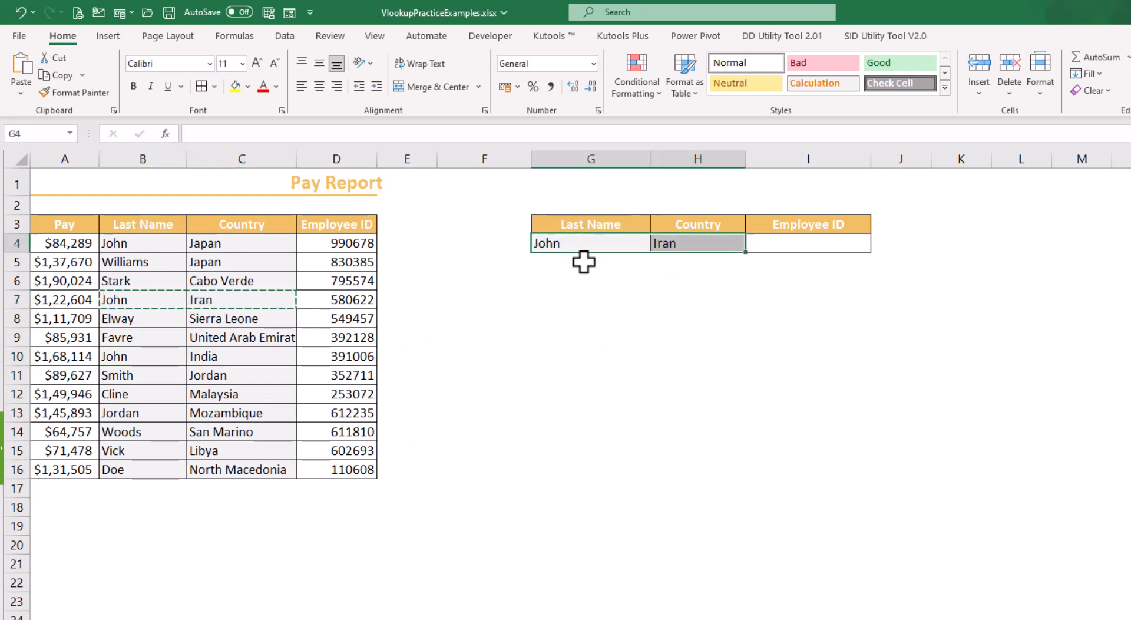
key(Escape)
click(642, 352)
- Enter =VLOOKUP(G4,B3:D16,3,0) in cell I4 to look up the Employee ID by last name
click(782, 245)
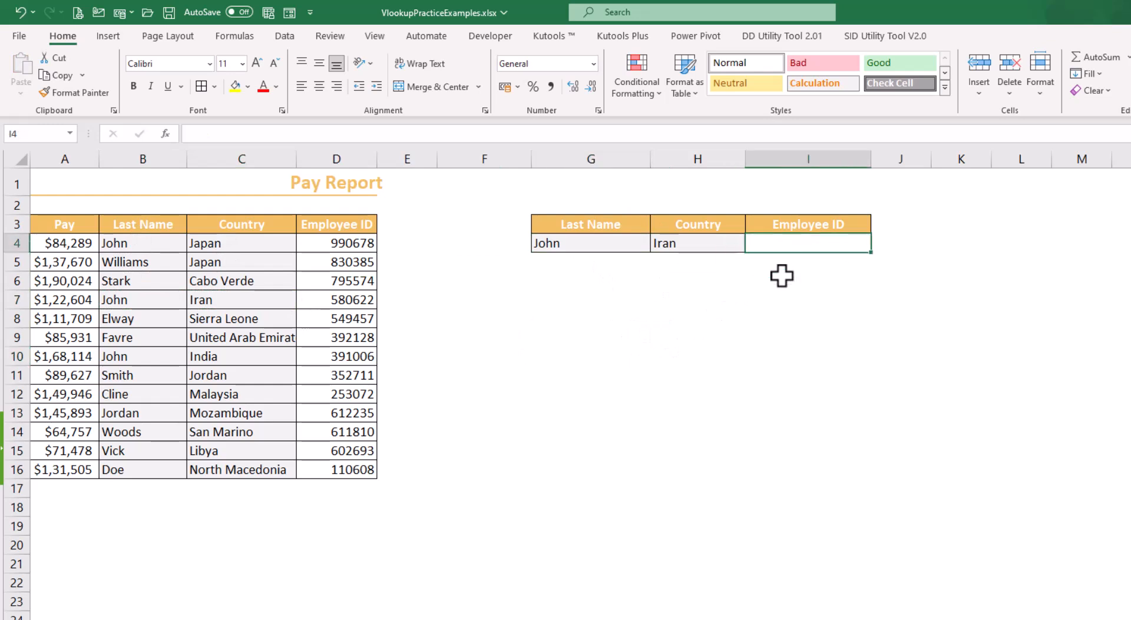
click(549, 244)
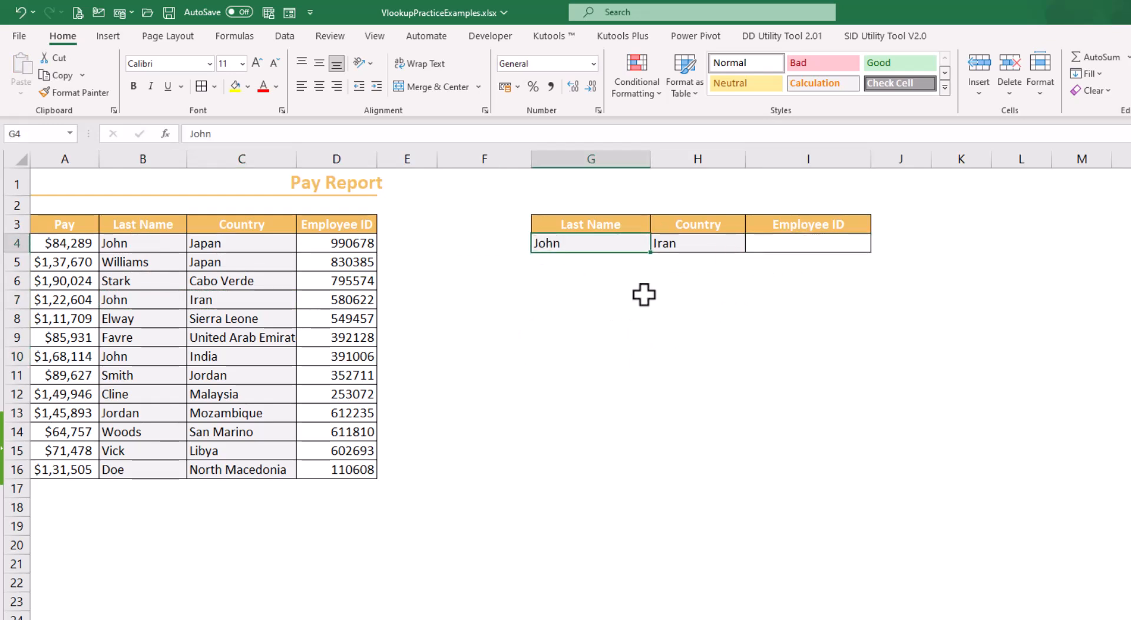
click(801, 244)
text(=vl)
key(Tab)
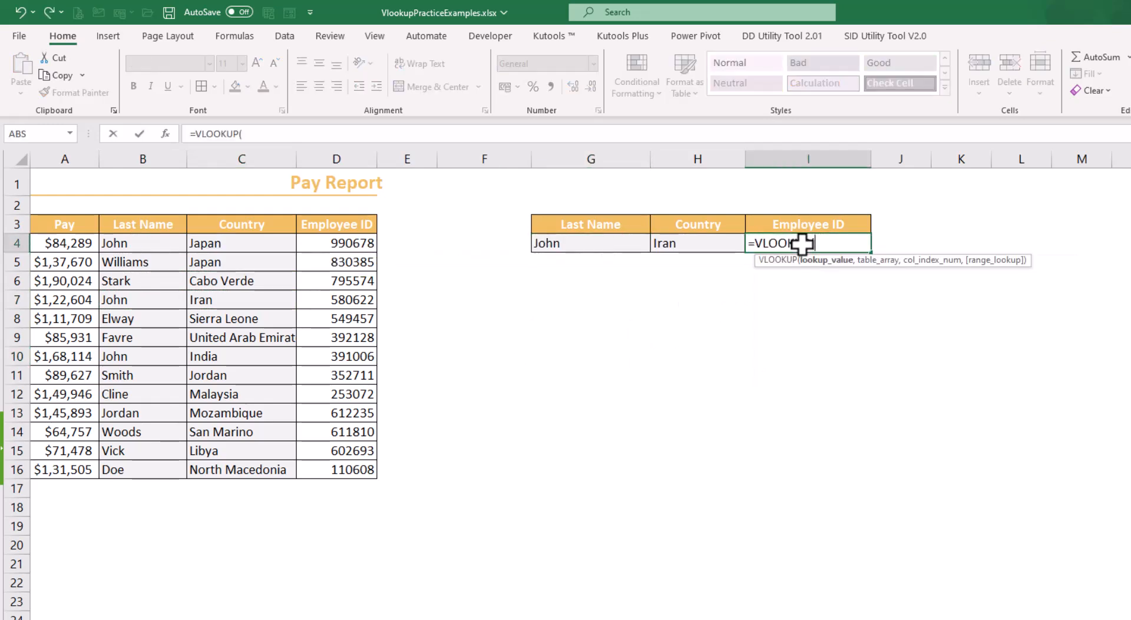
click(539, 247)
text(,)
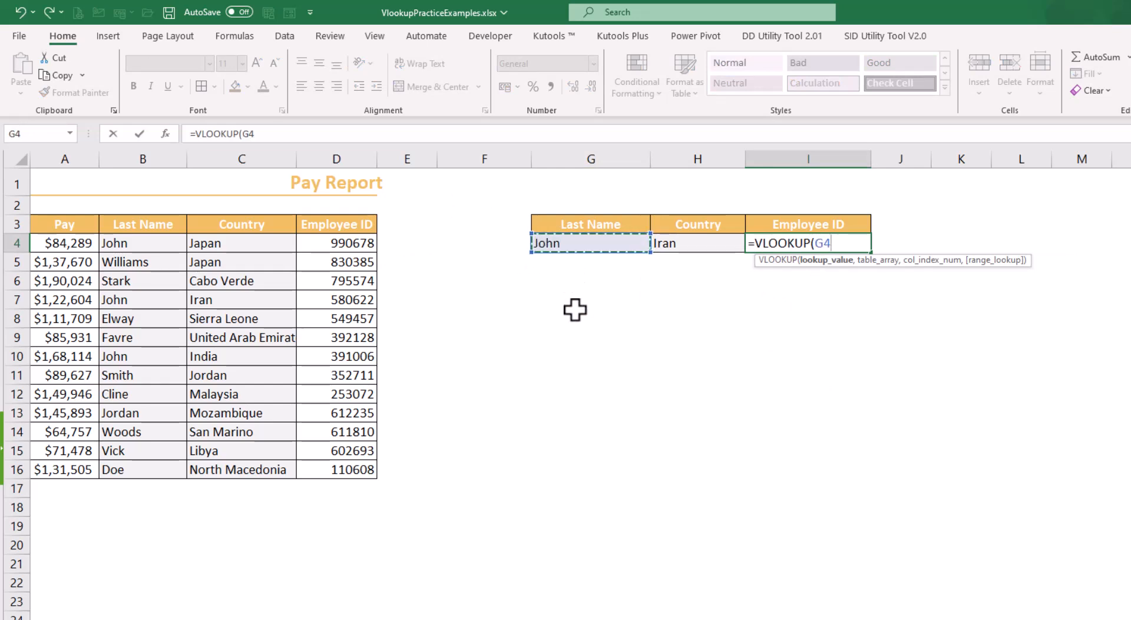
drag(127, 225, 347, 465)
text(,3,0)
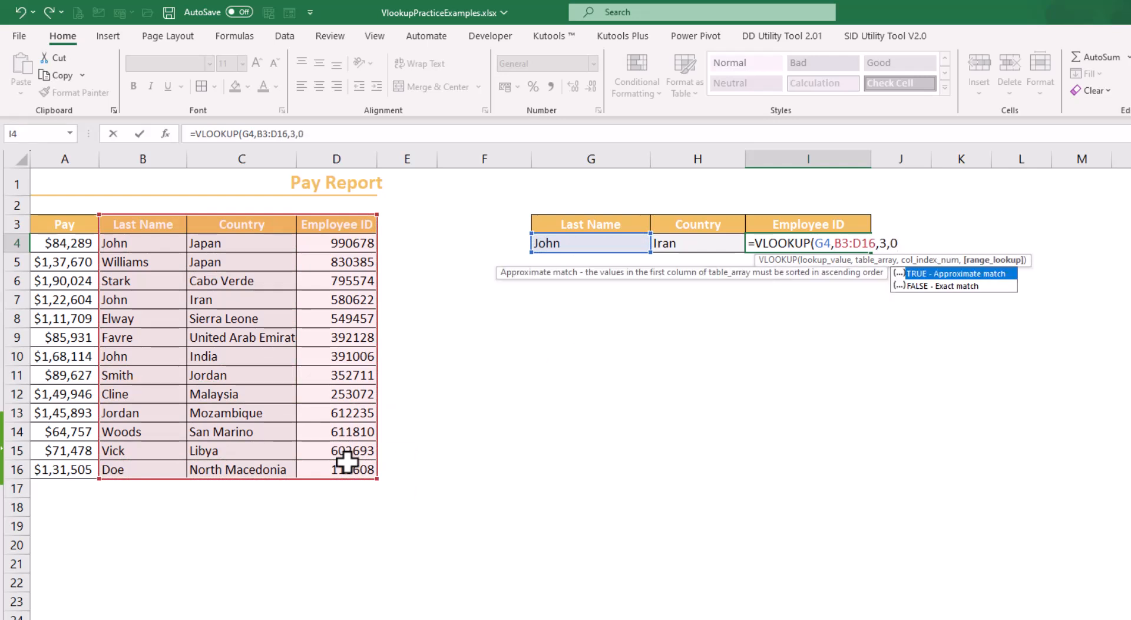
text())
key(Return)
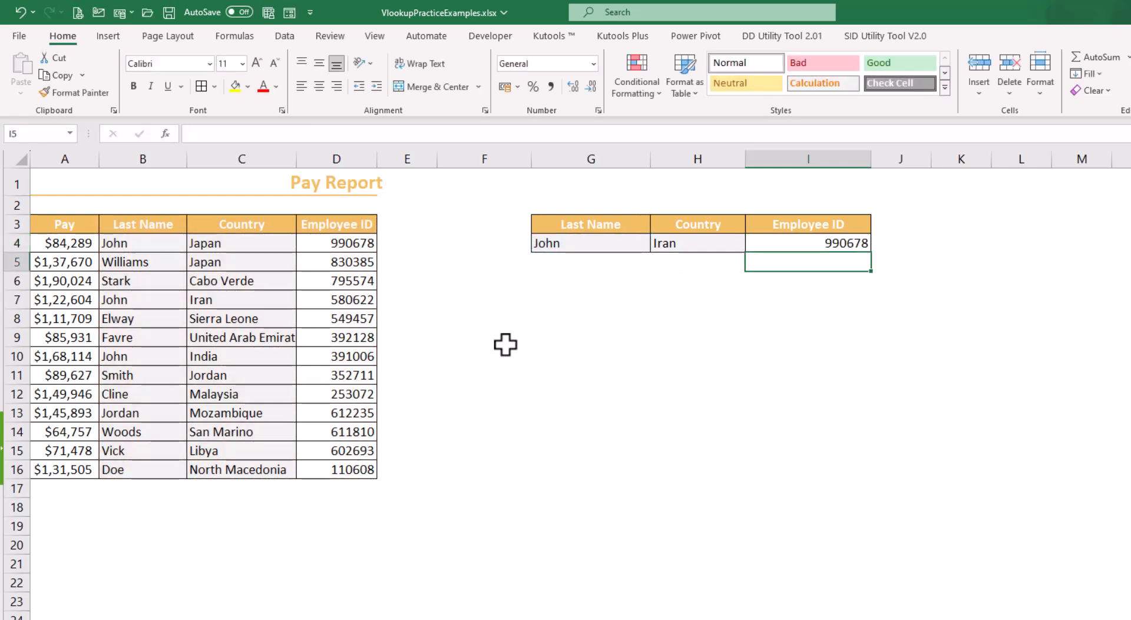
- Compare the lookup in G4:I4 with the matching last-name rows of the Pay Report, and clear the formula from I4
click(549, 243)
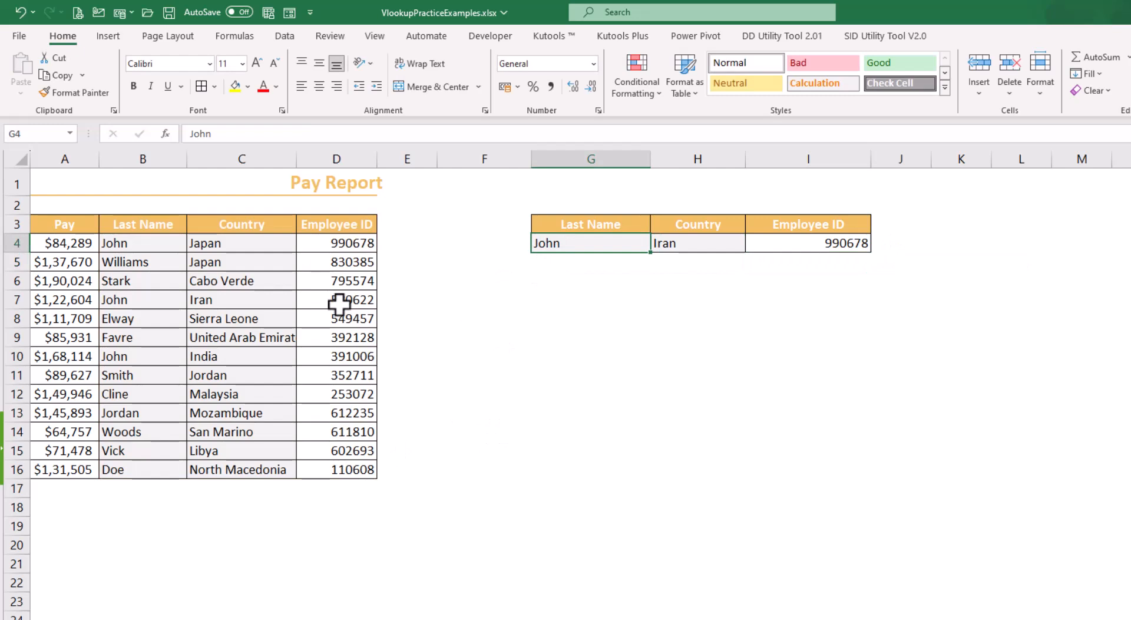
click(138, 243)
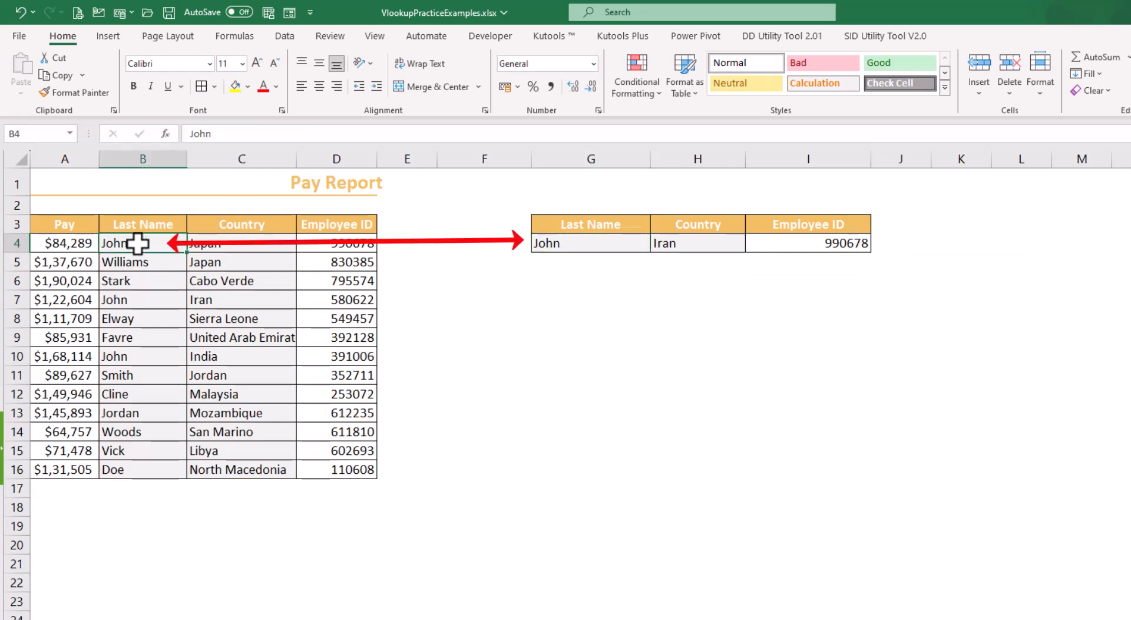
click(359, 246)
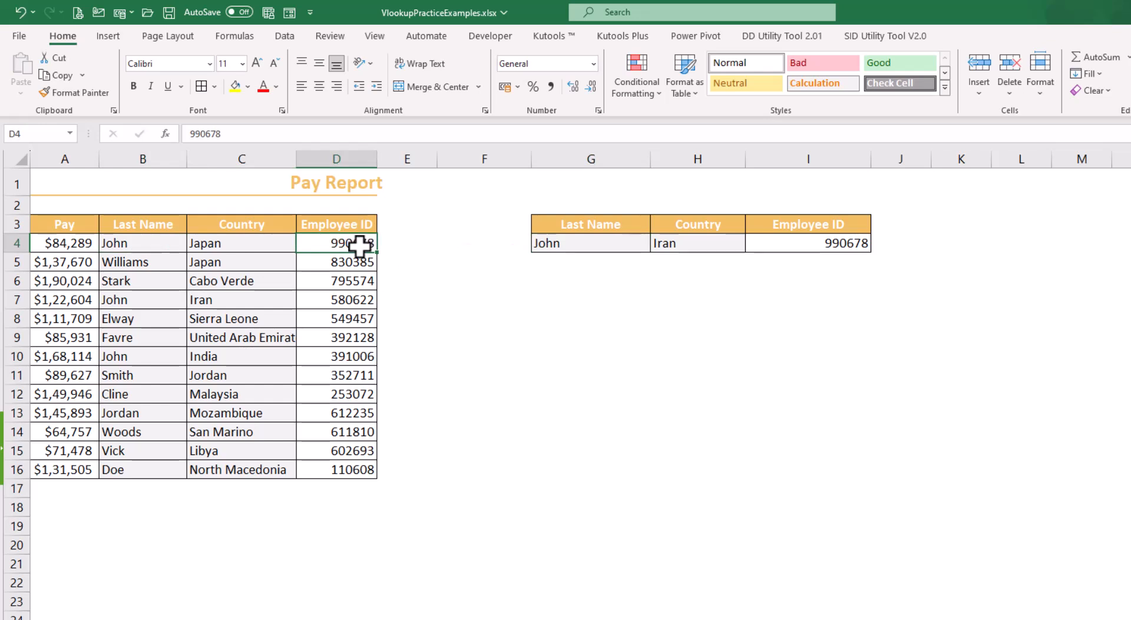
click(551, 241)
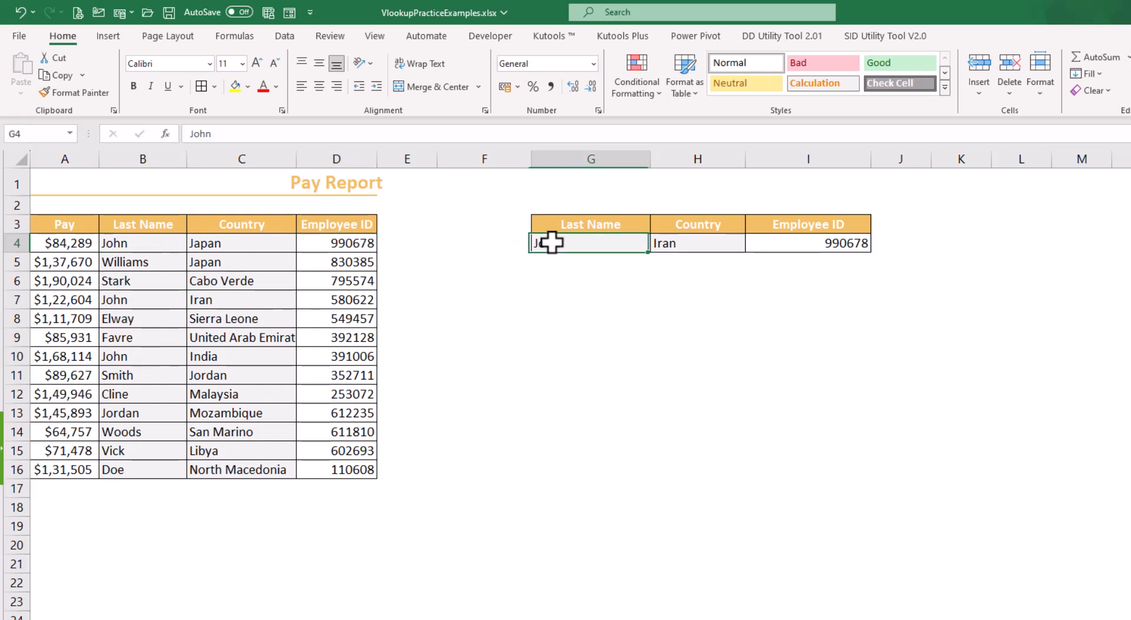
drag(154, 301, 202, 301)
click(807, 250)
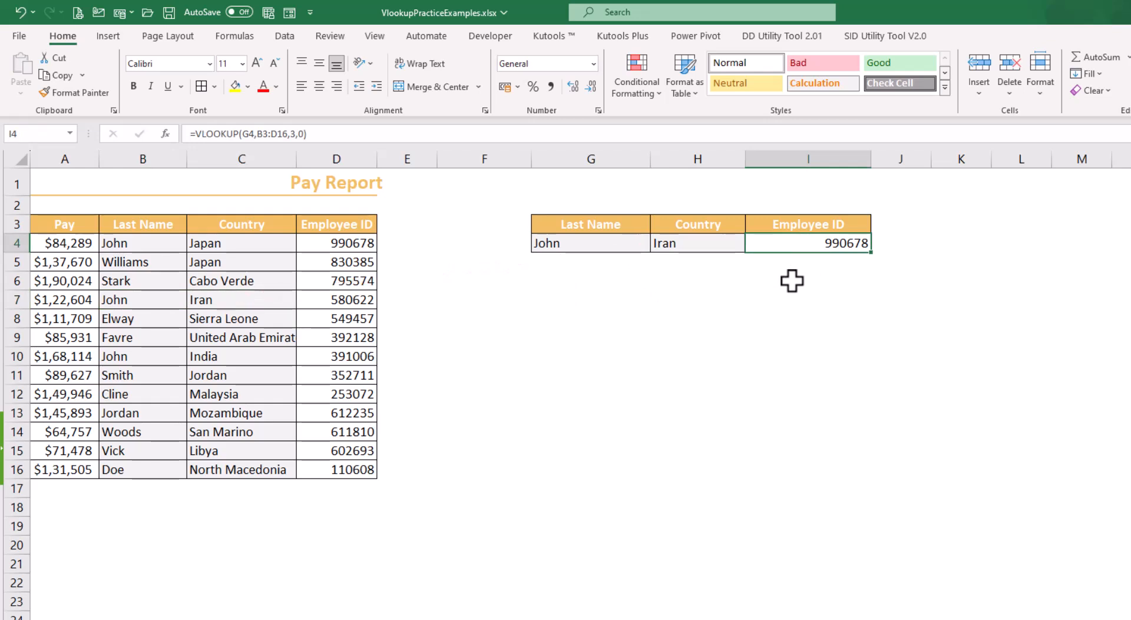
key(Delete)
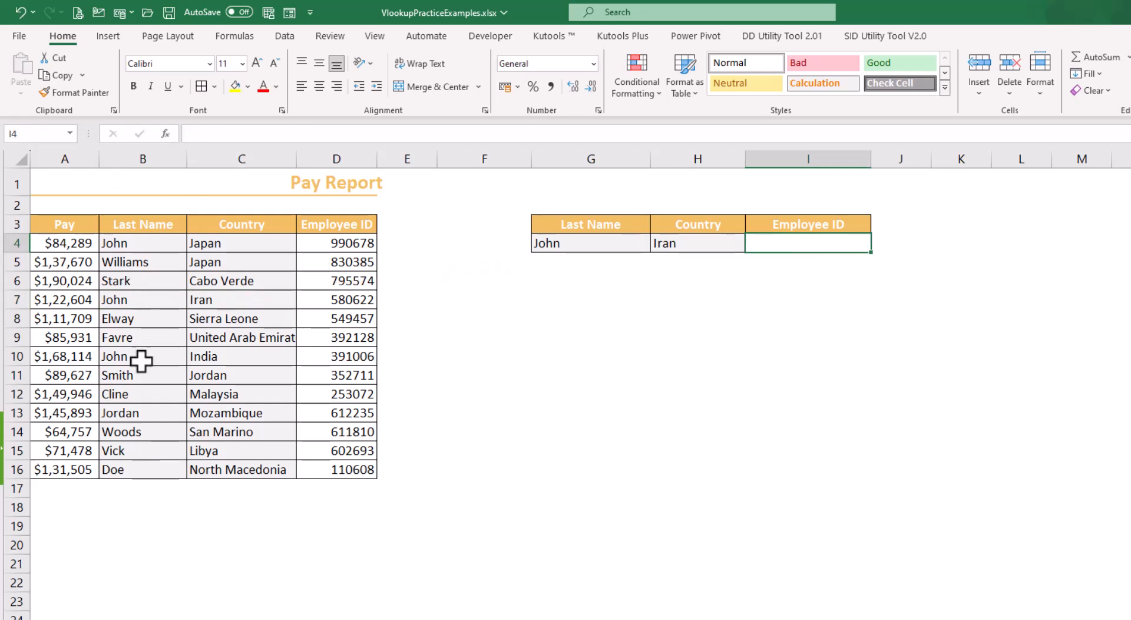
- Insert a blank column before the Last Name column of the Pay Report
click(156, 158)
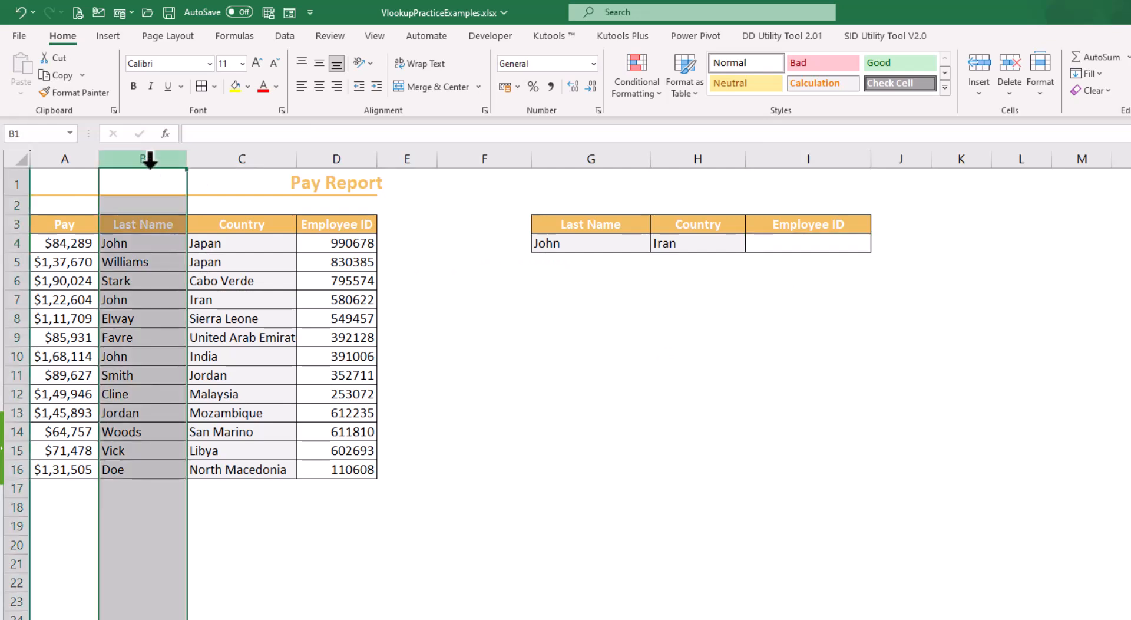
right_click(150, 159)
key(Escape)
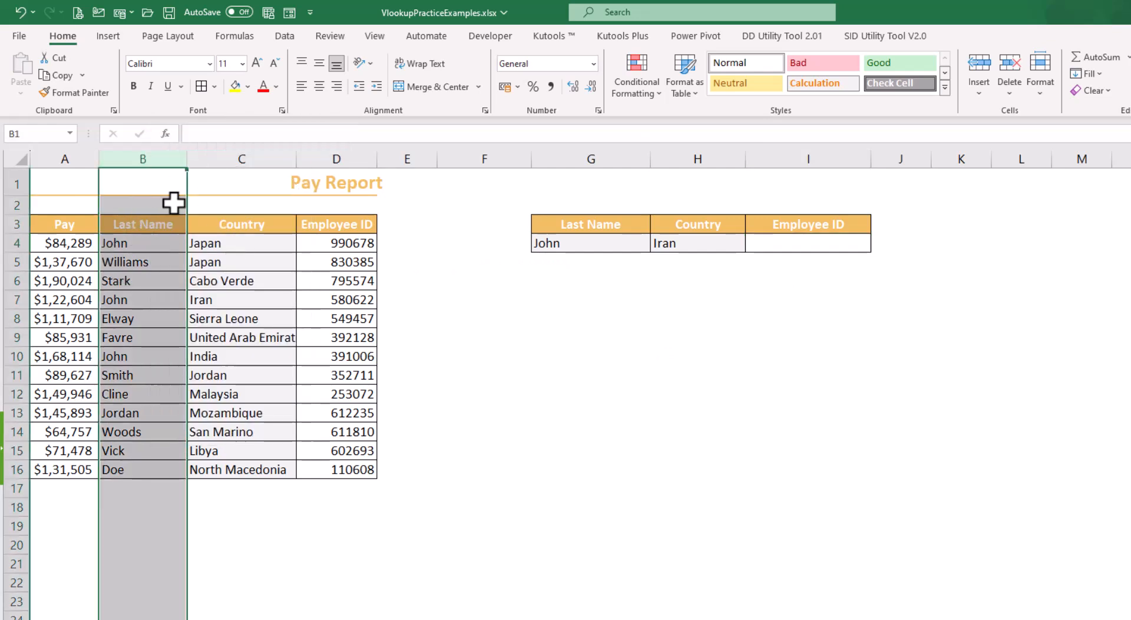
right_click(150, 157)
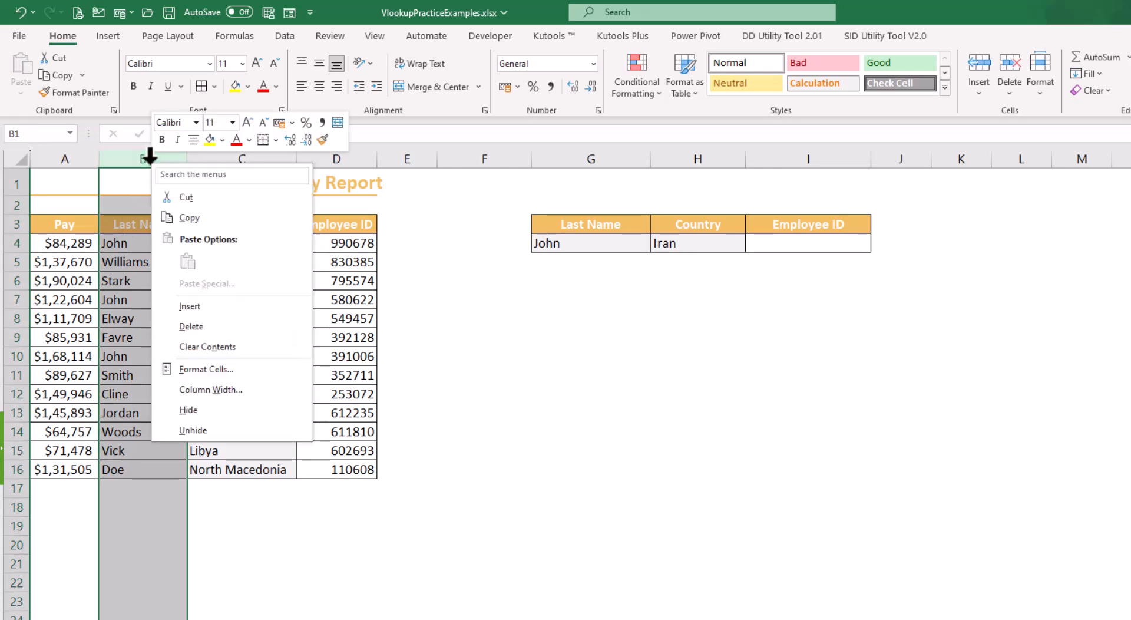
click(197, 309)
- Title the new column Helper in cell B3
click(131, 223)
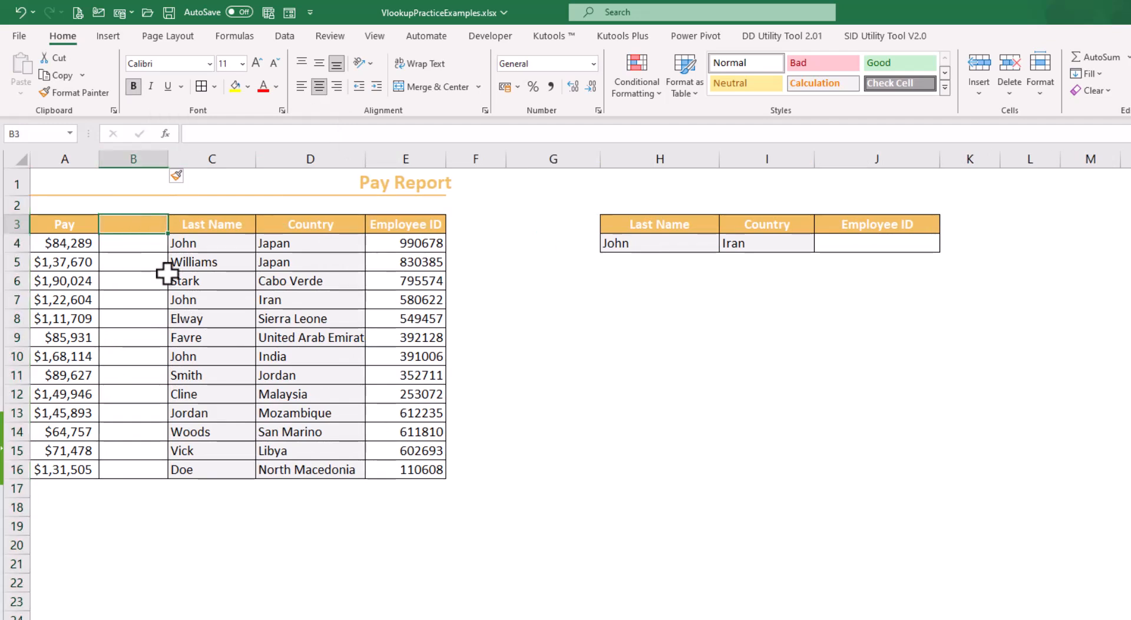
text(He)
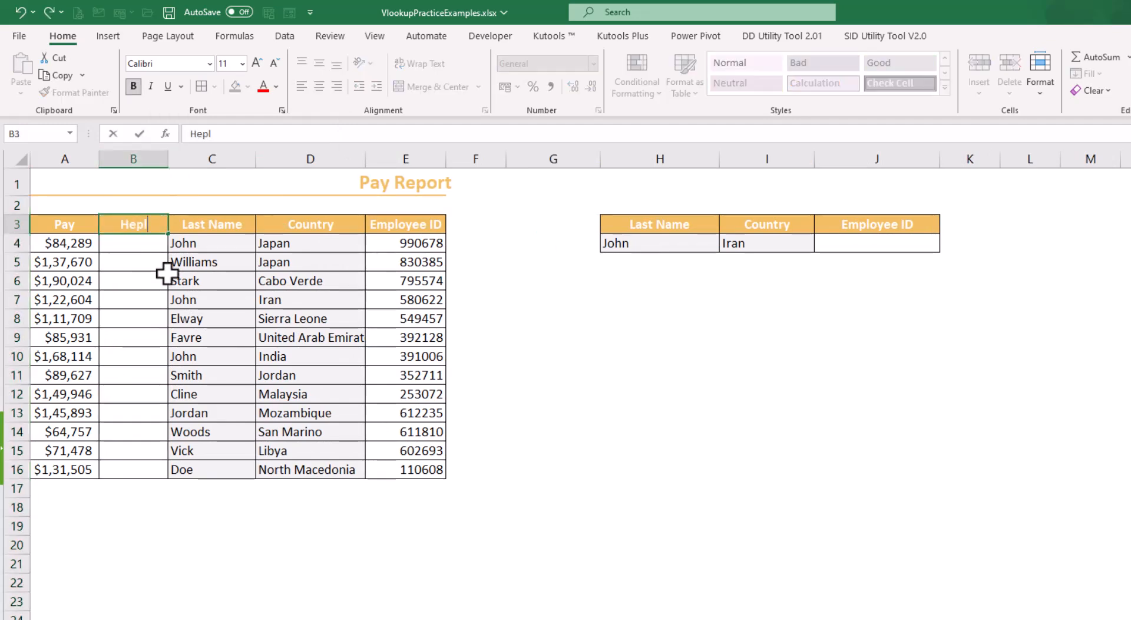
text(lper)
key(Return)
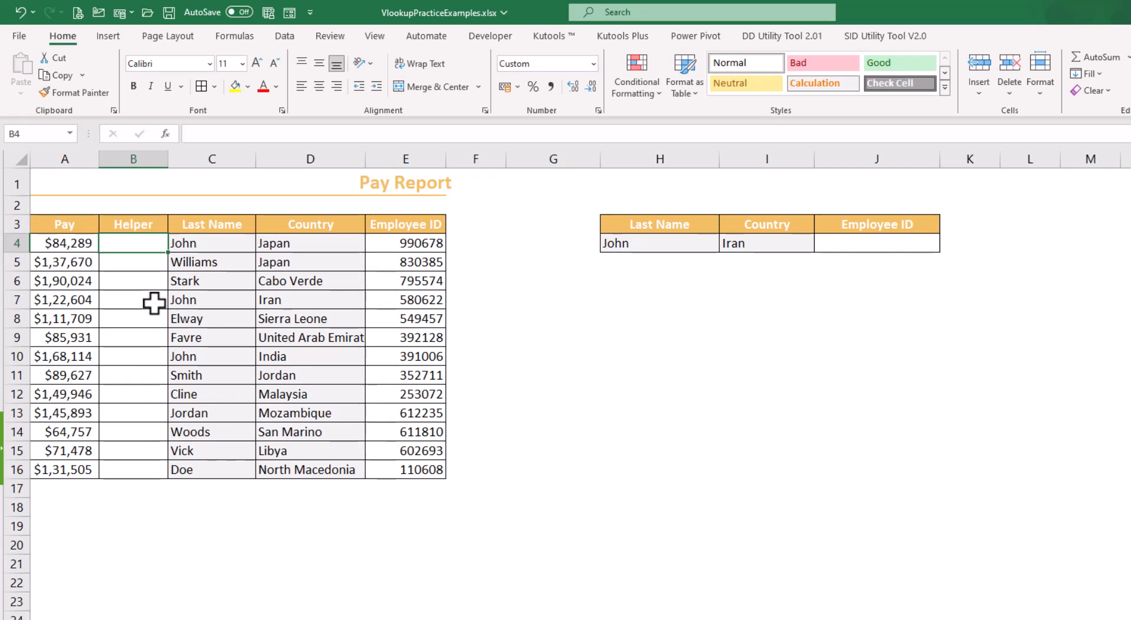
- Enter =C4&D4 in cell B4 to join the last name and country into one helper value
drag(202, 243, 280, 247)
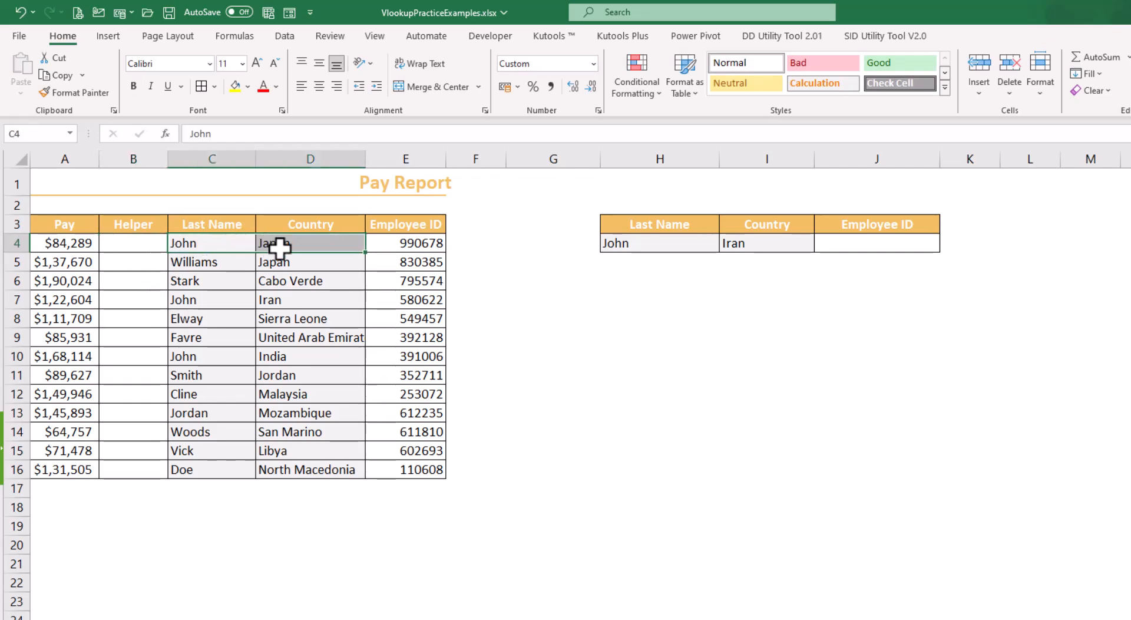
drag(192, 220, 192, 245)
drag(309, 219, 302, 236)
click(132, 248)
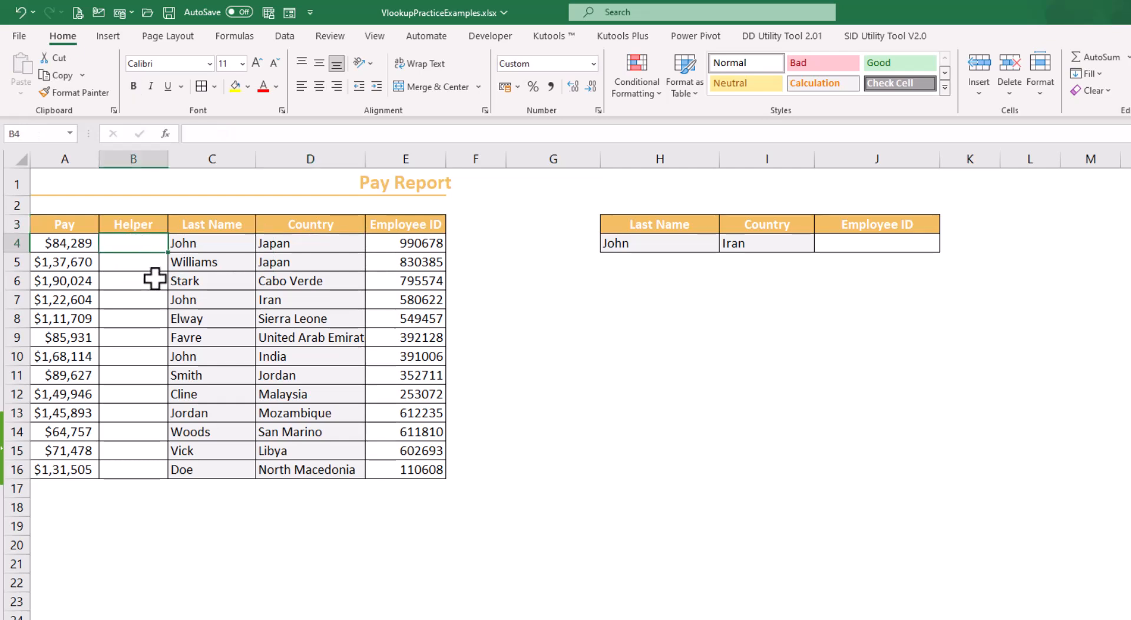
text(=)
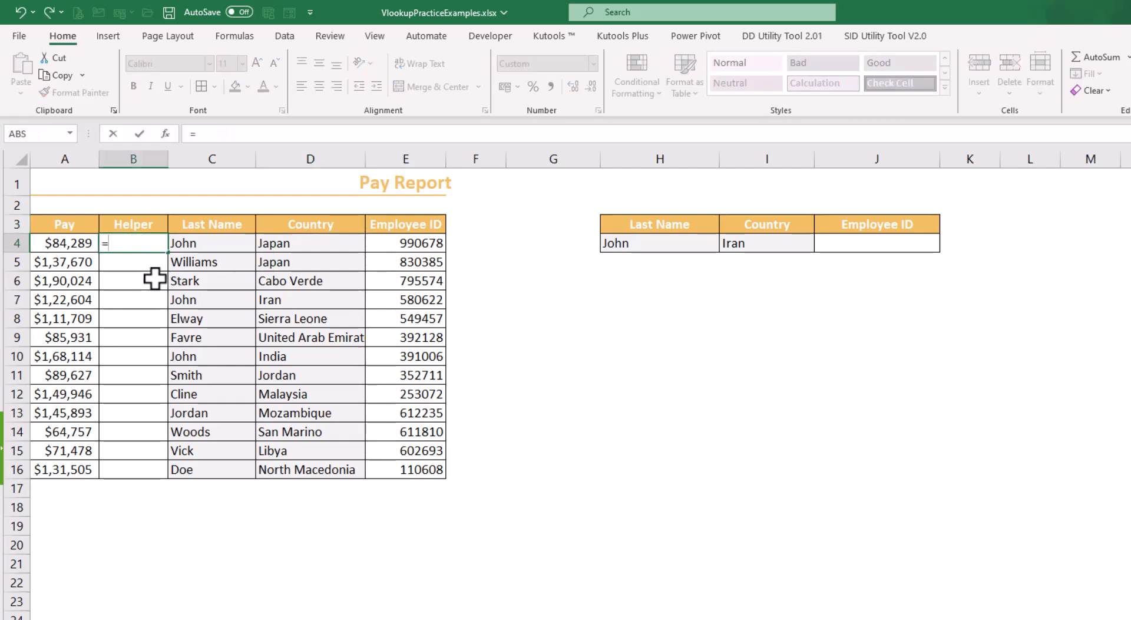
click(192, 246)
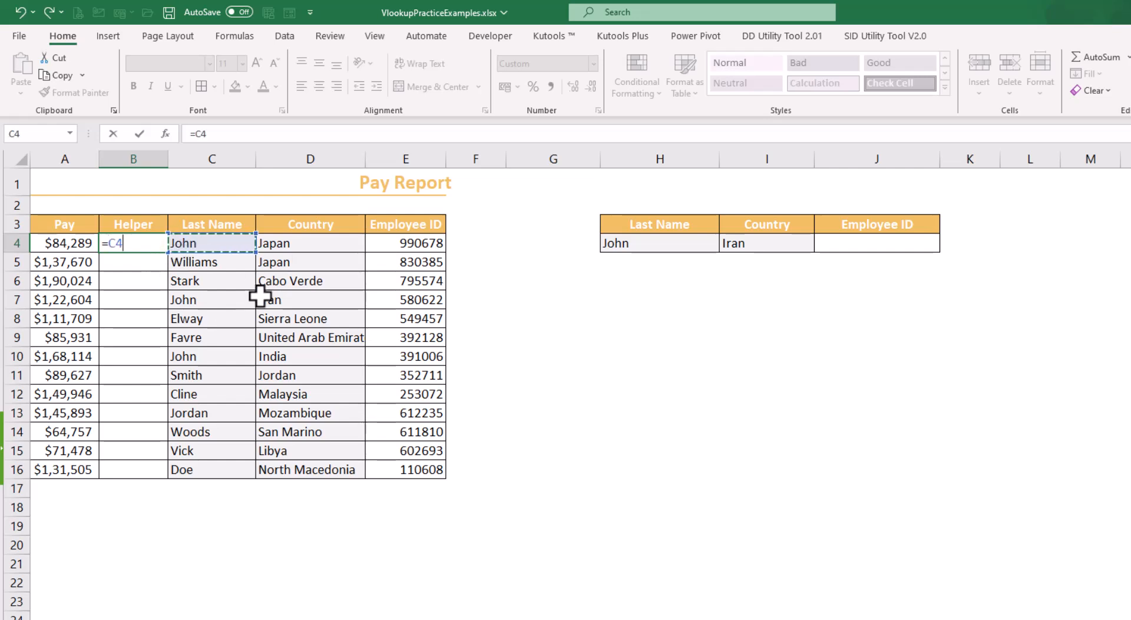
text(&)
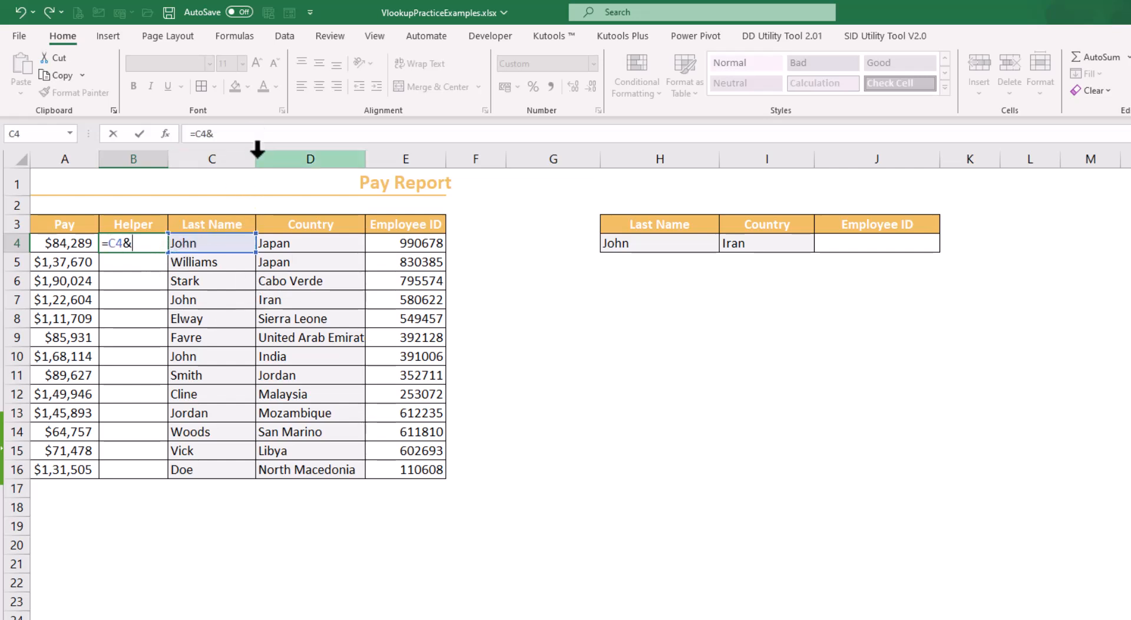
click(285, 240)
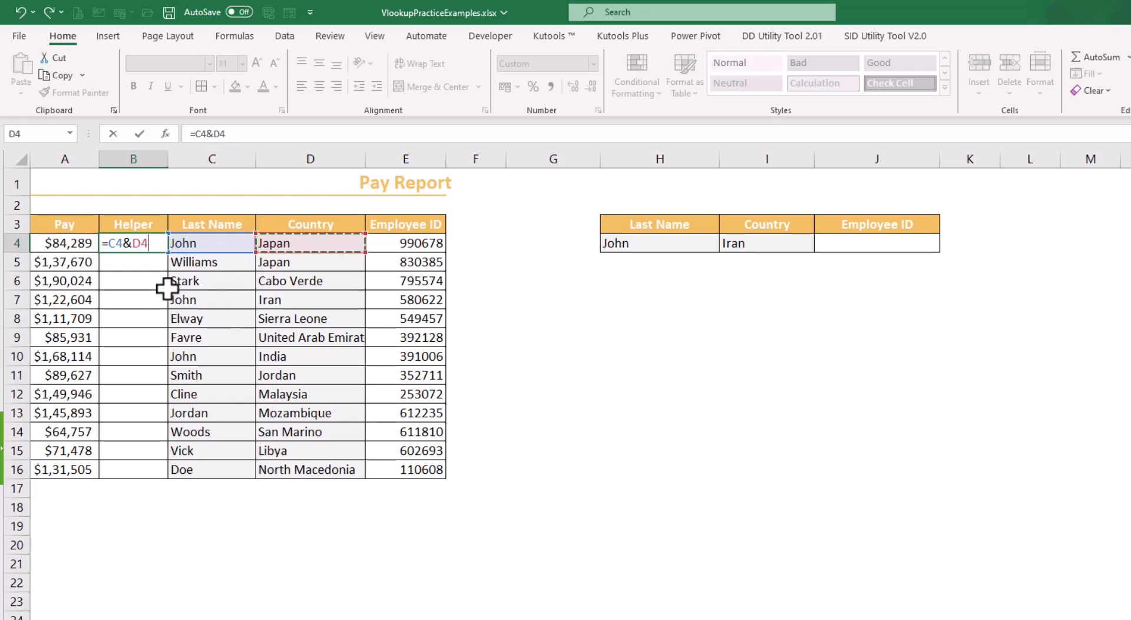
key(Return)
- Fill the helper formula from B4 down to B16
drag(188, 244, 265, 241)
click(132, 243)
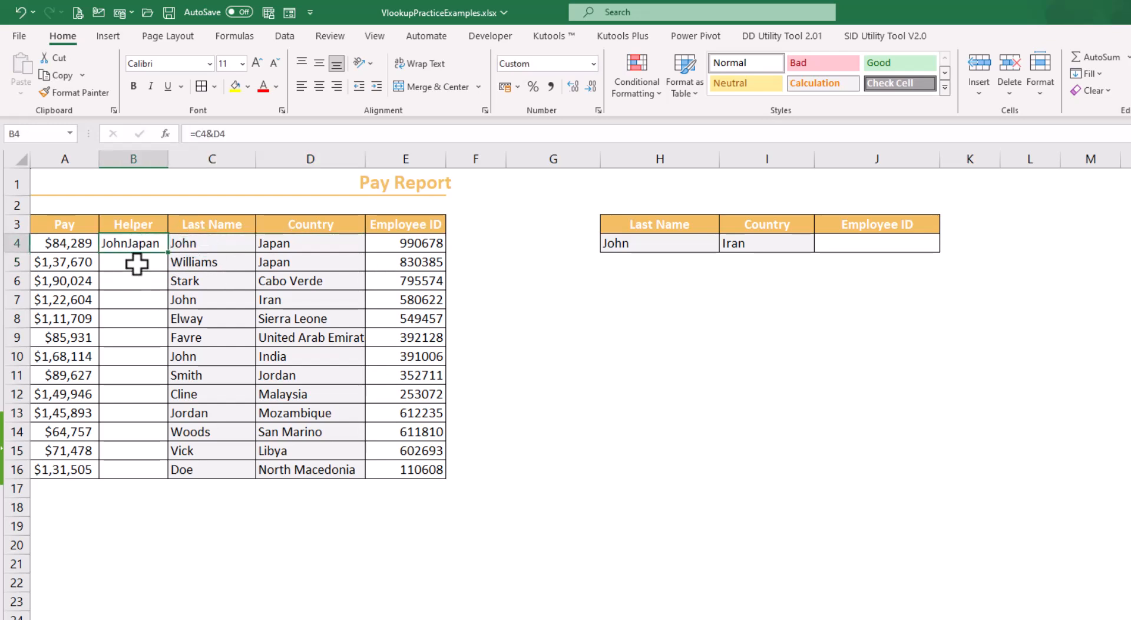
drag(174, 254, 169, 475)
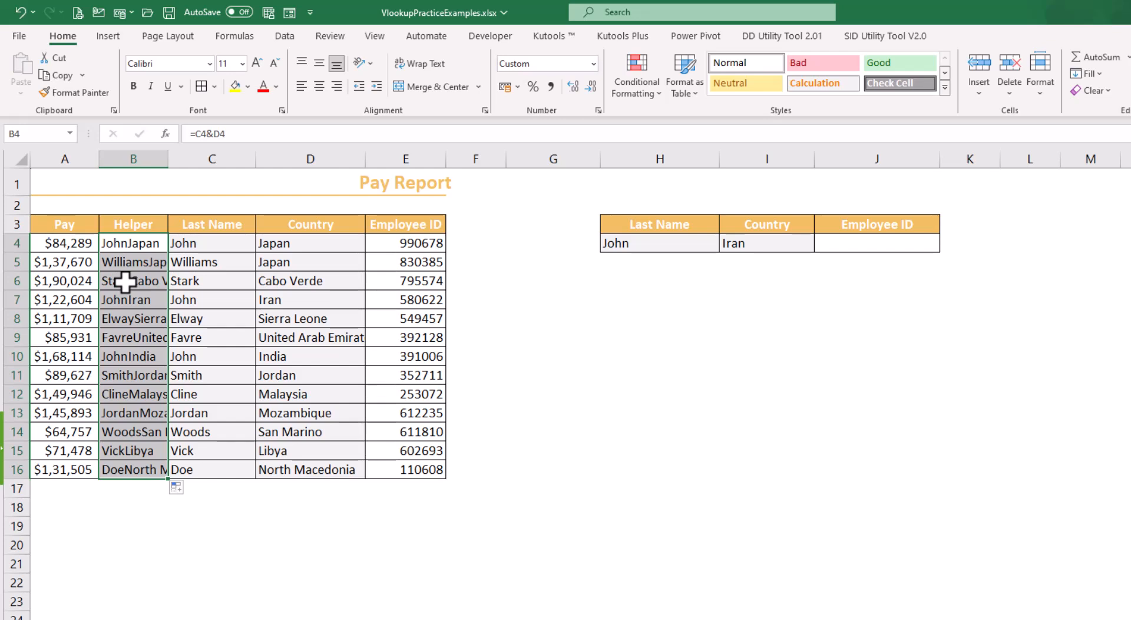
- Examine the lookup cells H4:J4 and the Pay Report range from the Helper column to the Employee ID column
click(736, 243)
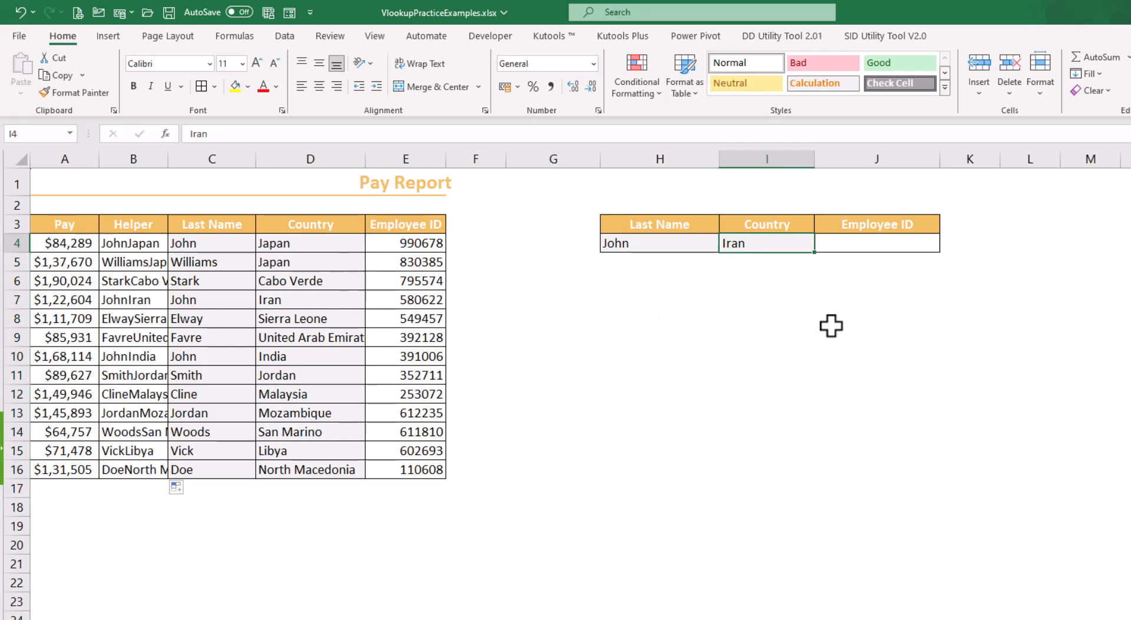
drag(654, 246, 730, 243)
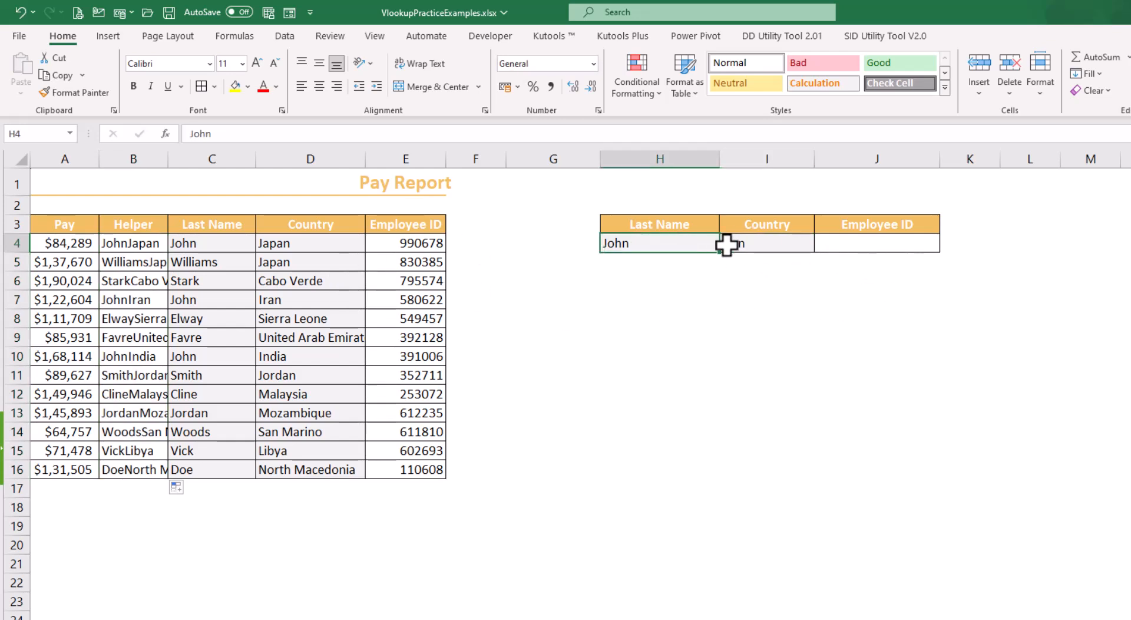
click(745, 310)
click(857, 242)
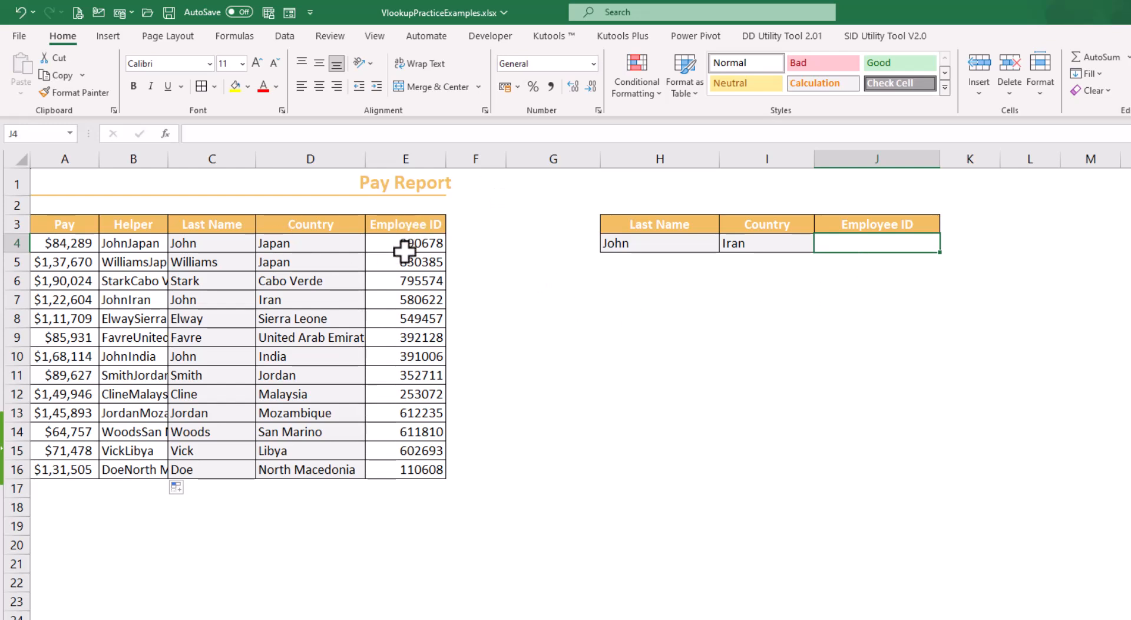
drag(120, 229, 391, 455)
click(391, 454)
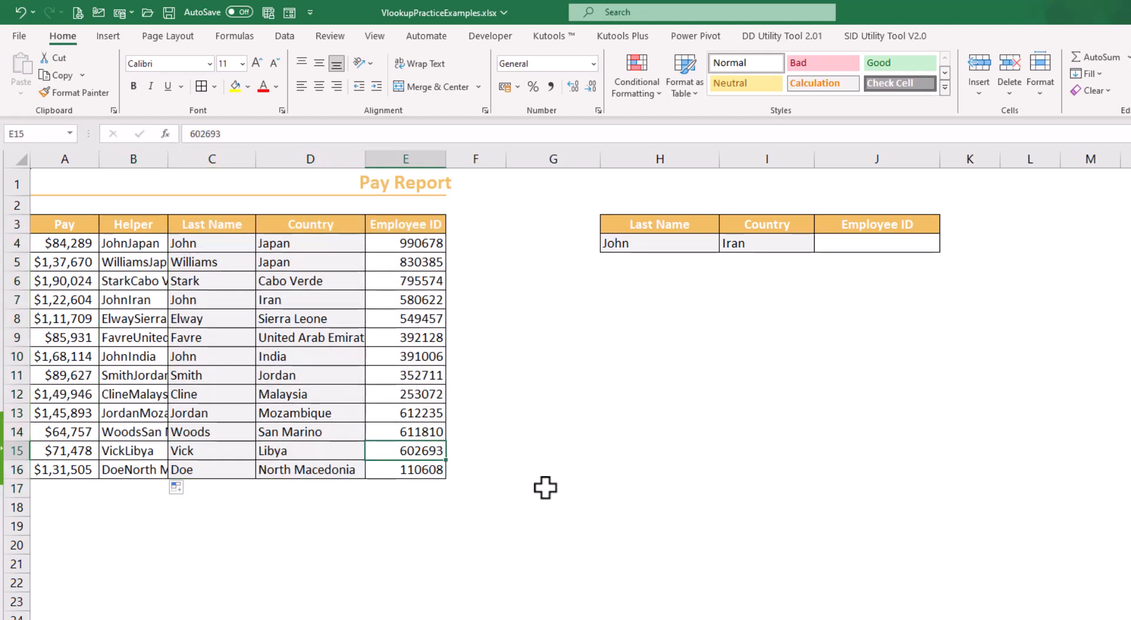
- Enter =VLOOKUP(H4&I4,B3:E16,4,FALSE) in cell J4 to look up the Employee ID by last name and country
click(861, 238)
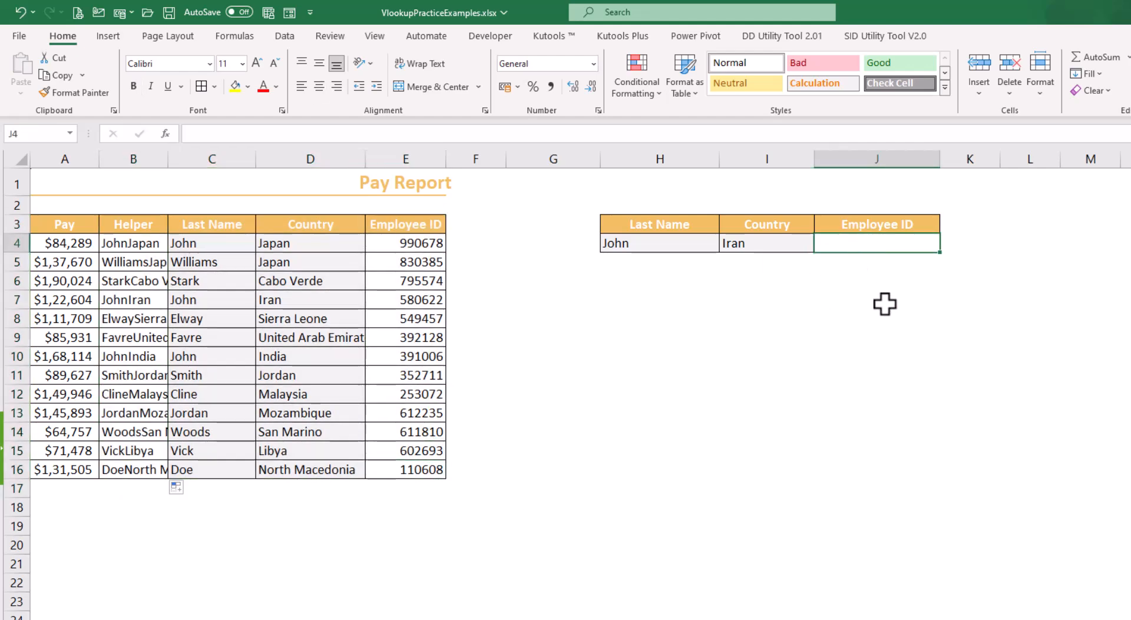
text(=vl)
key(Tab)
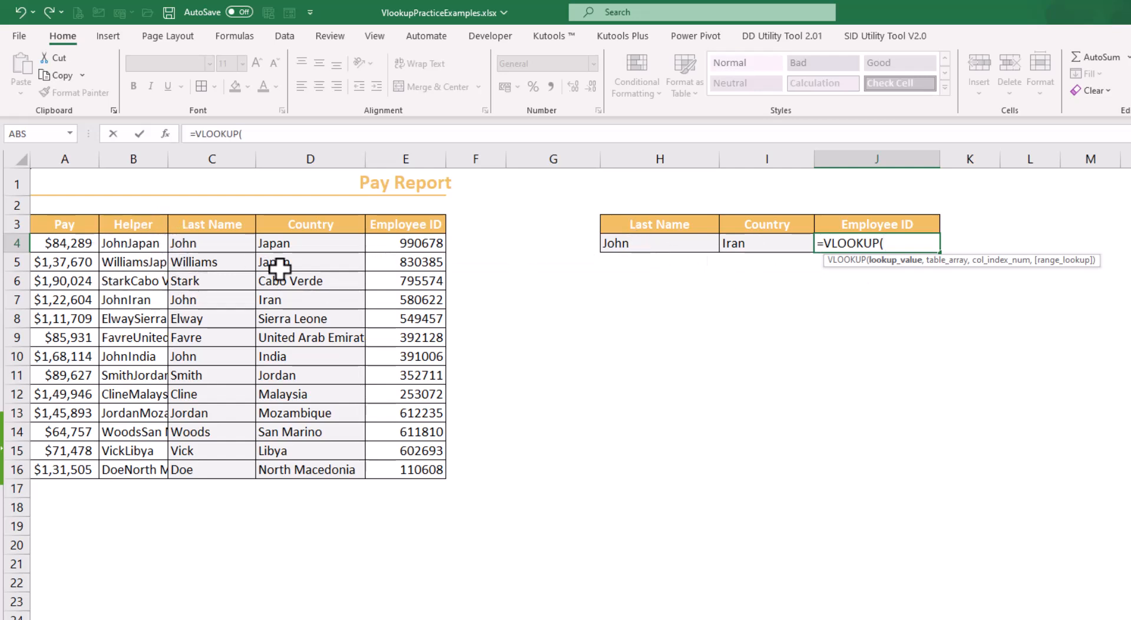
click(662, 244)
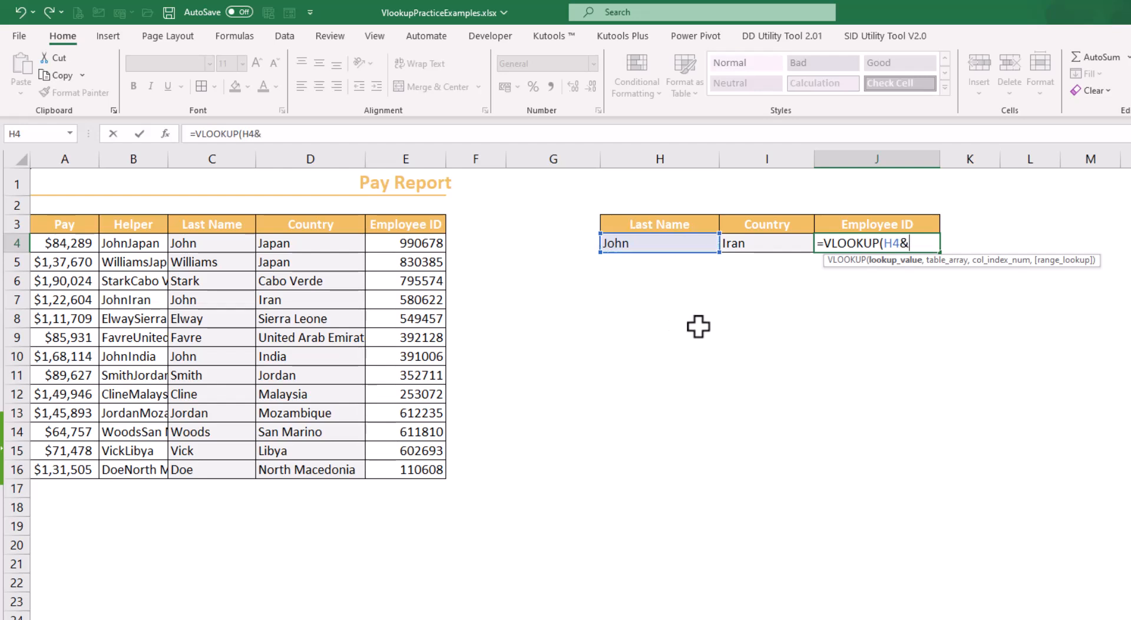
click(739, 244)
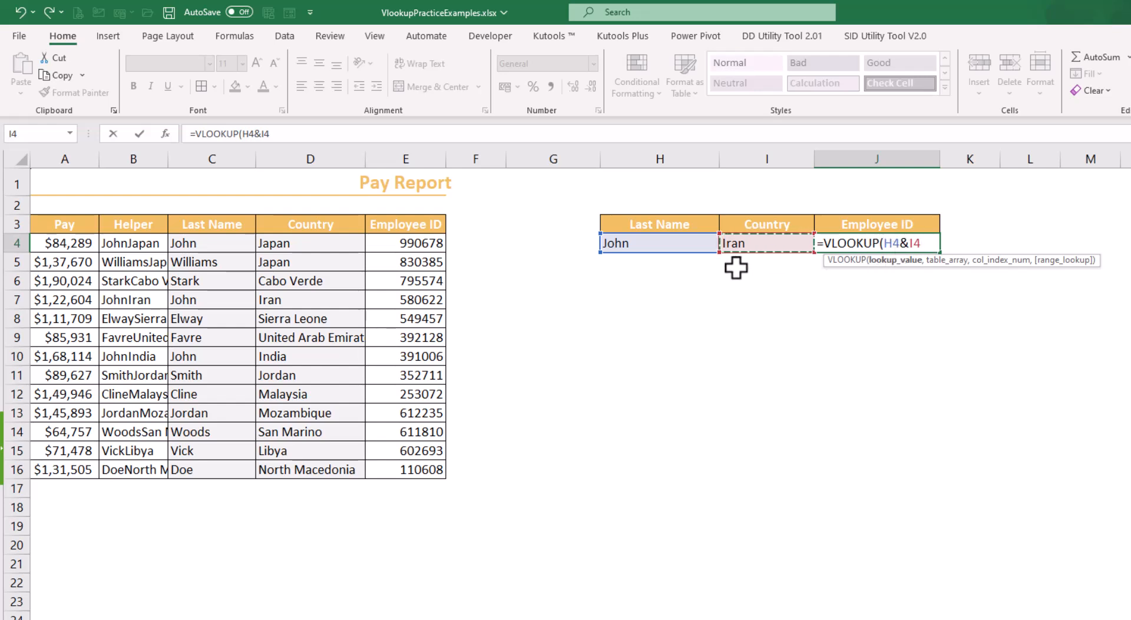
text(,)
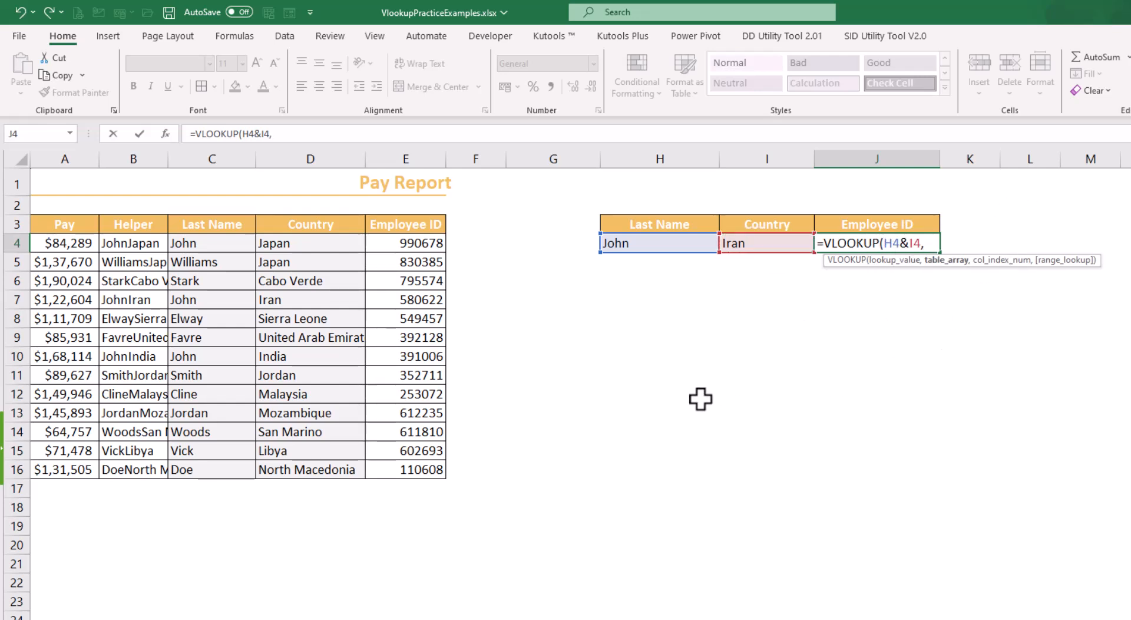
drag(140, 223, 400, 466)
text(,)
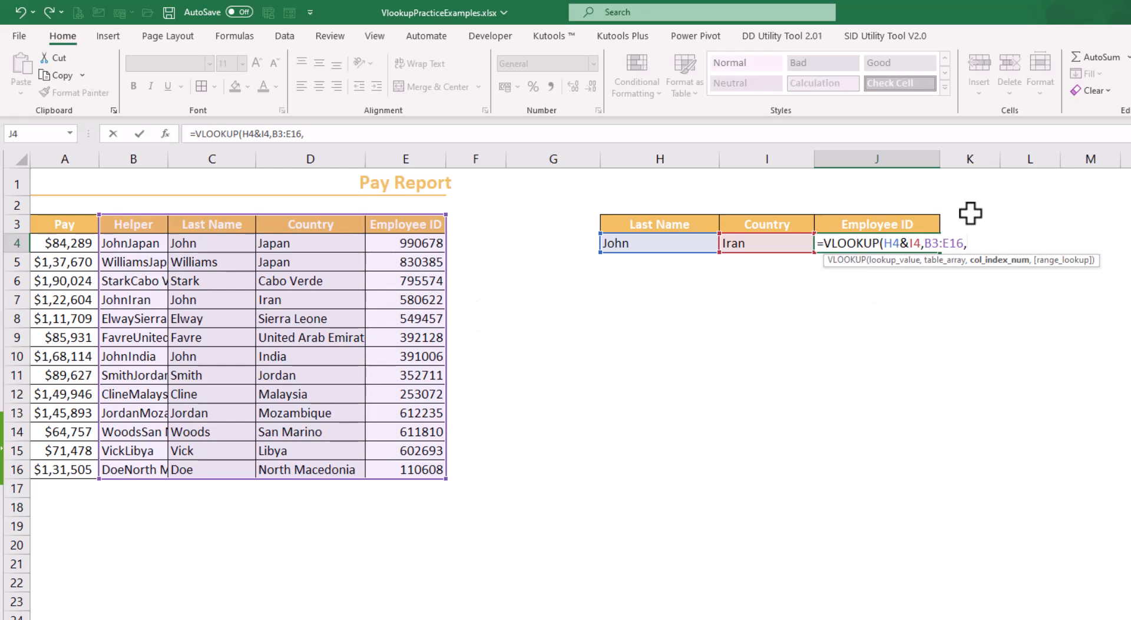
text(4,)
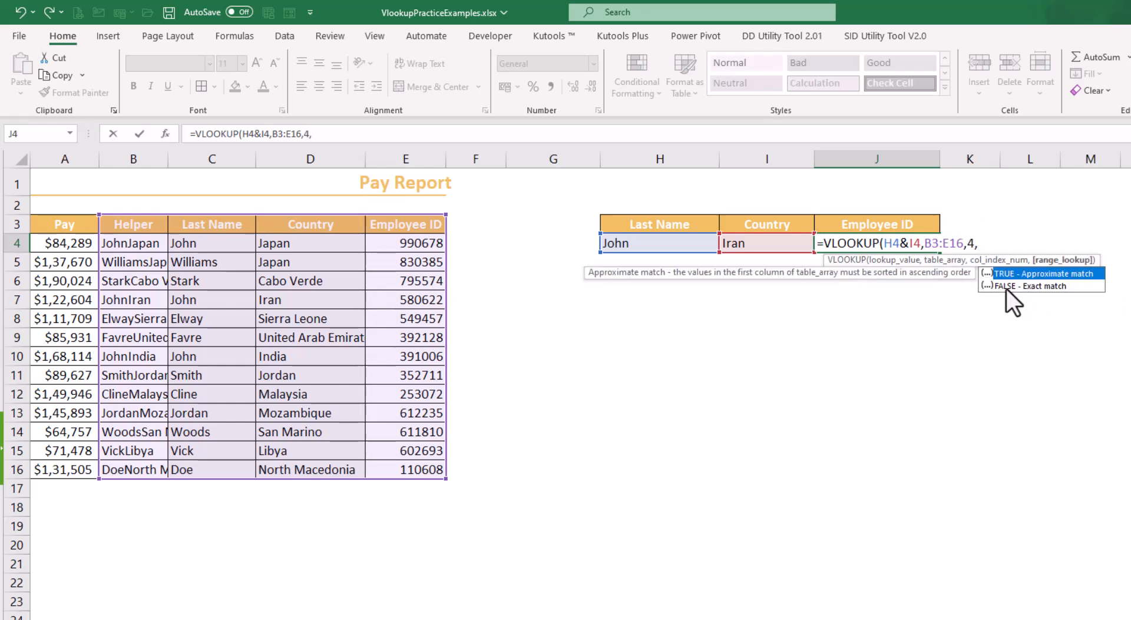
double_click(1007, 288)
text())
key(Return)
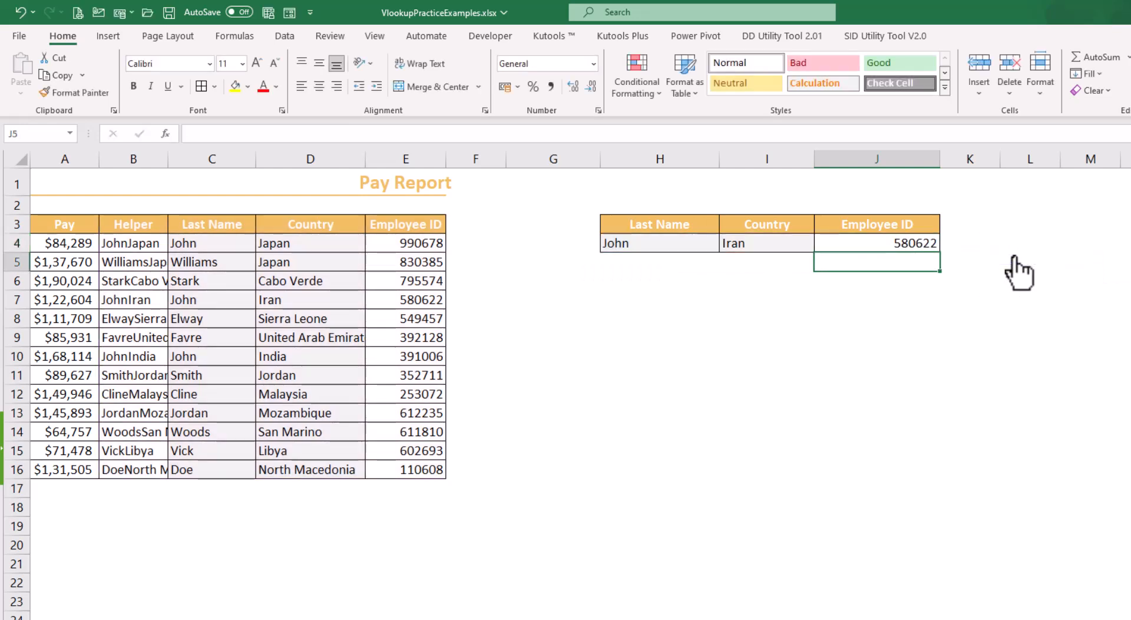
- Check the lookup cells H4:J4 against the matching last name and country in C7:D7 of the Pay Report
click(646, 243)
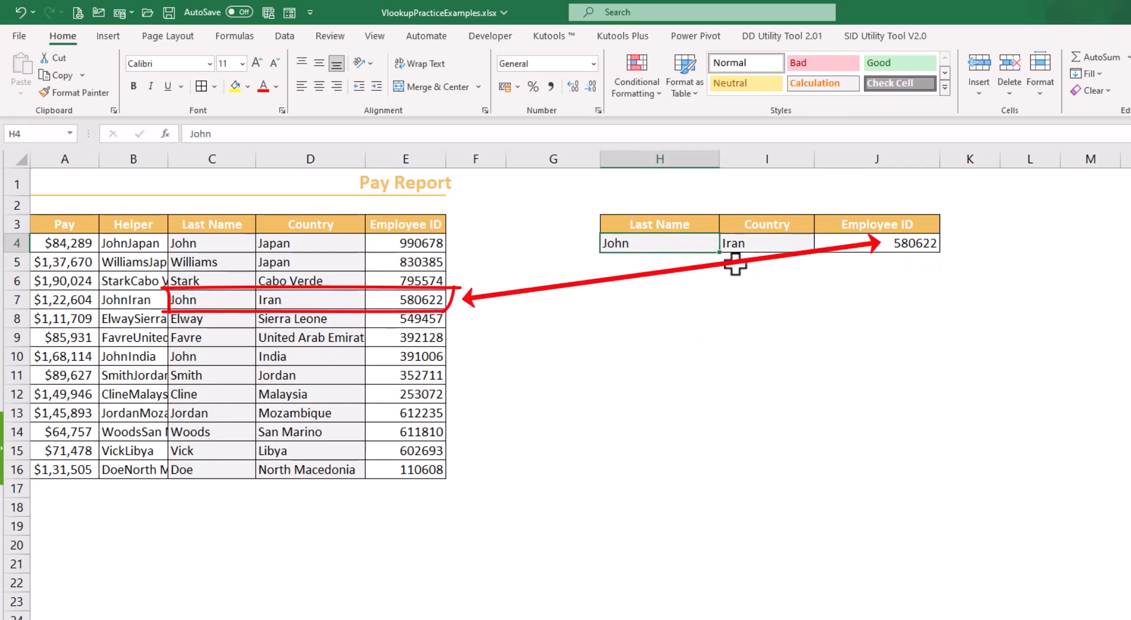
click(747, 245)
click(871, 246)
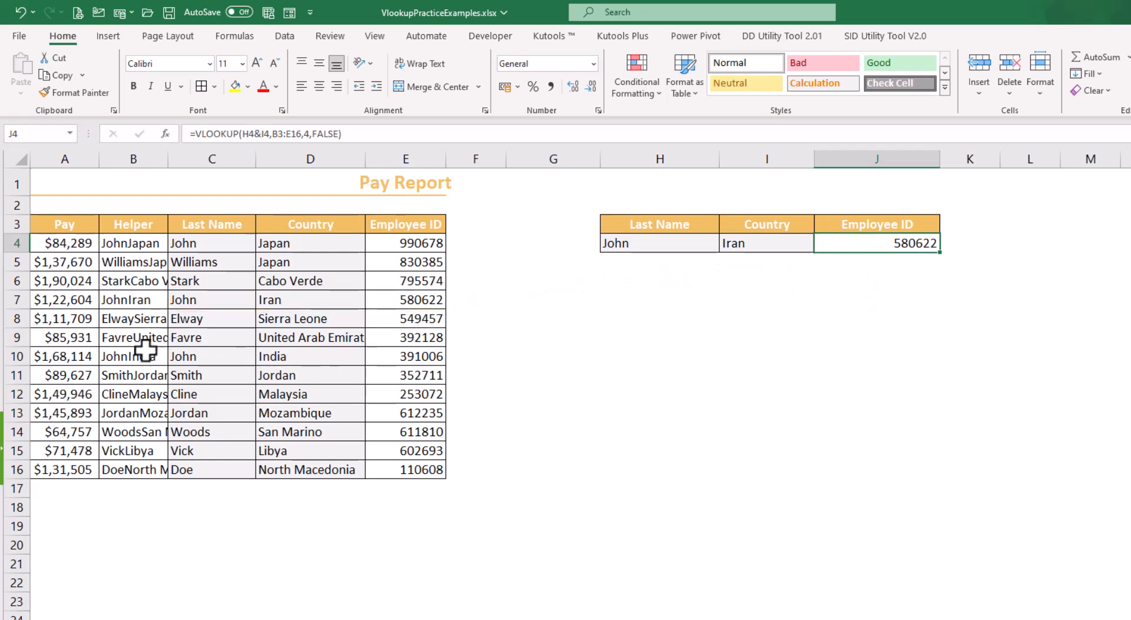
click(187, 355)
drag(177, 298, 303, 299)
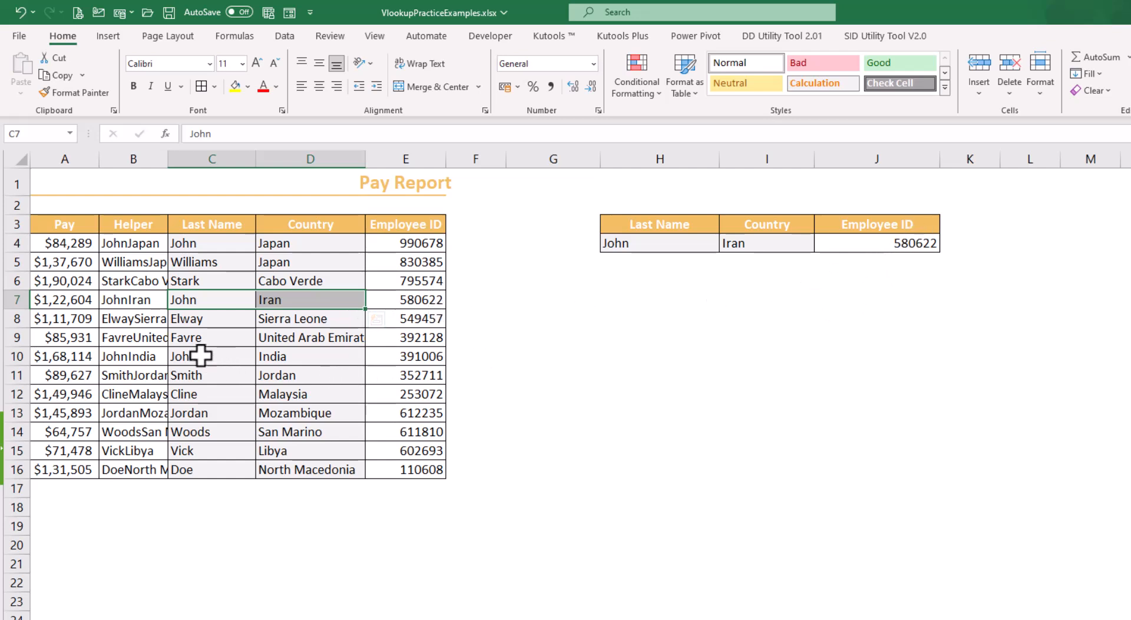
- Change the lookup country in I4 to India and check the Employee ID formula in J4
drag(200, 355, 278, 356)
click(286, 356)
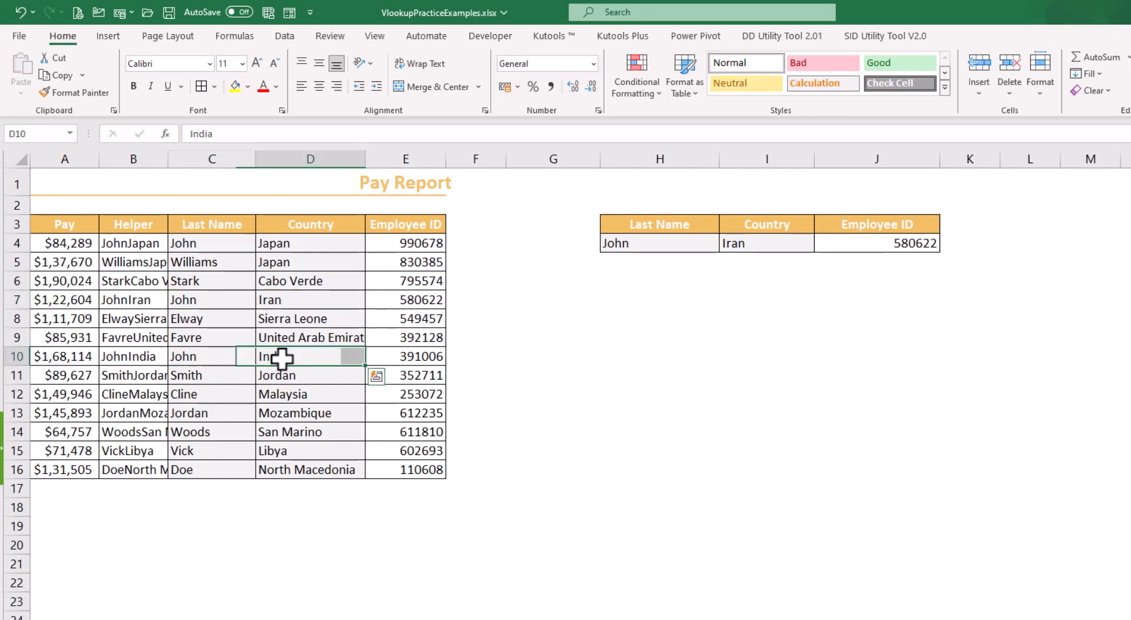
click(744, 252)
text(India)
key(Return)
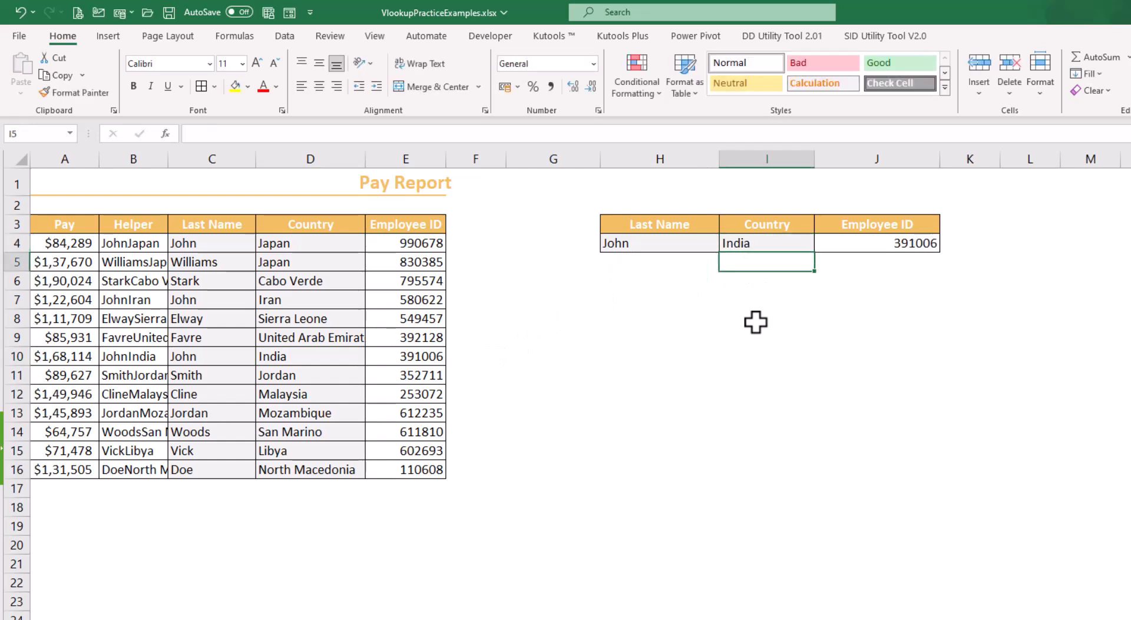
click(928, 247)
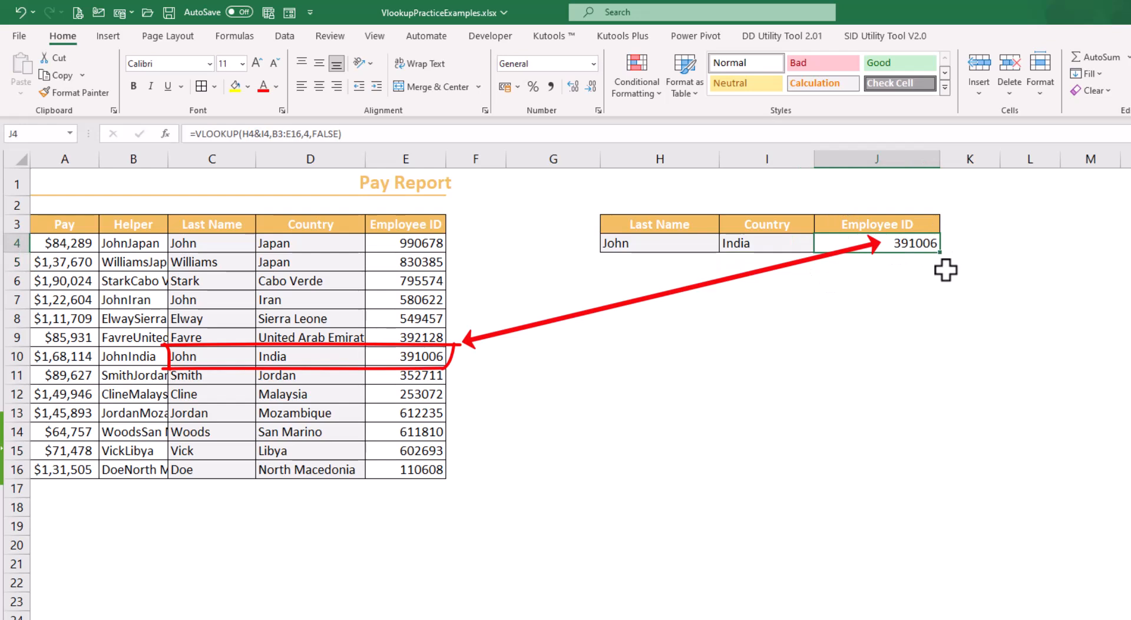
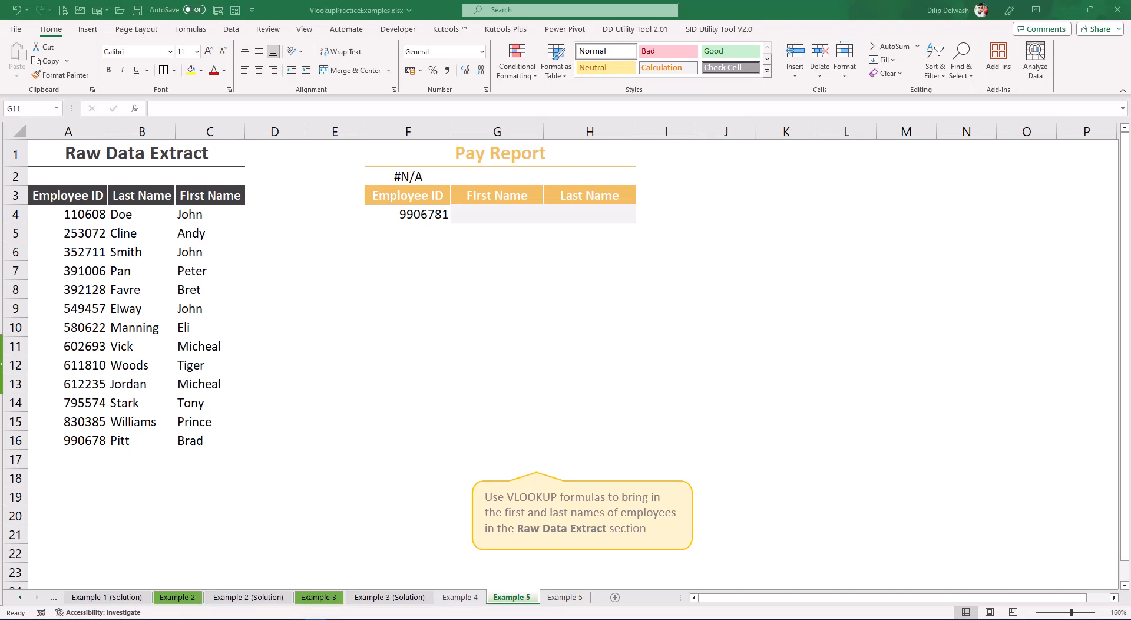
- Compare the error in F2 and the lookup ID in F4 with the Employee IDs in A4:A16
click(458, 348)
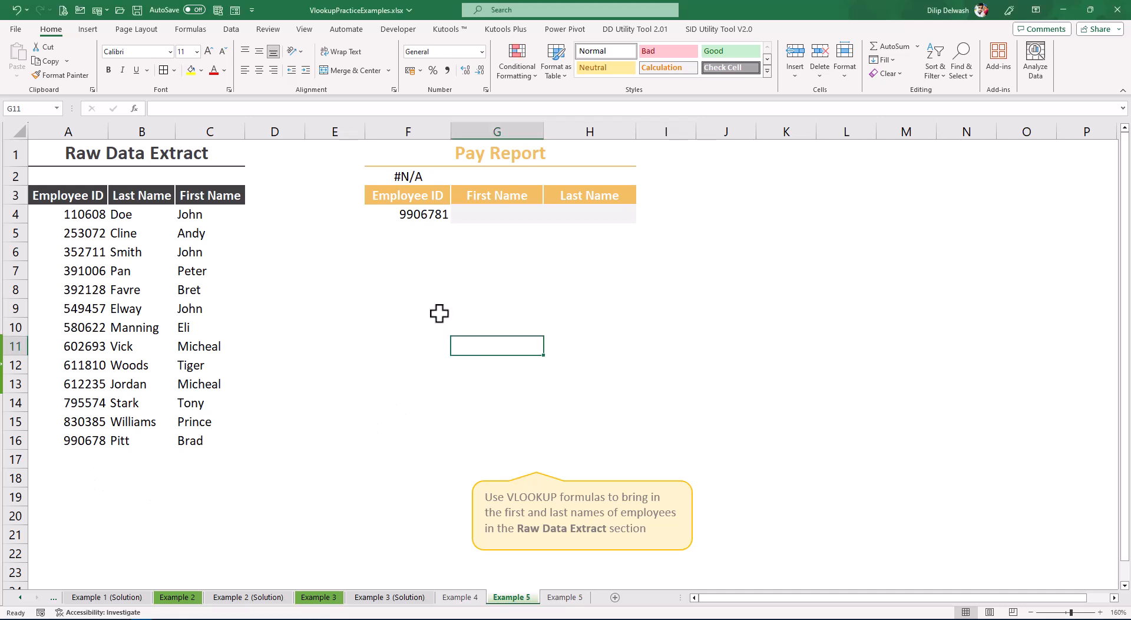
click(408, 180)
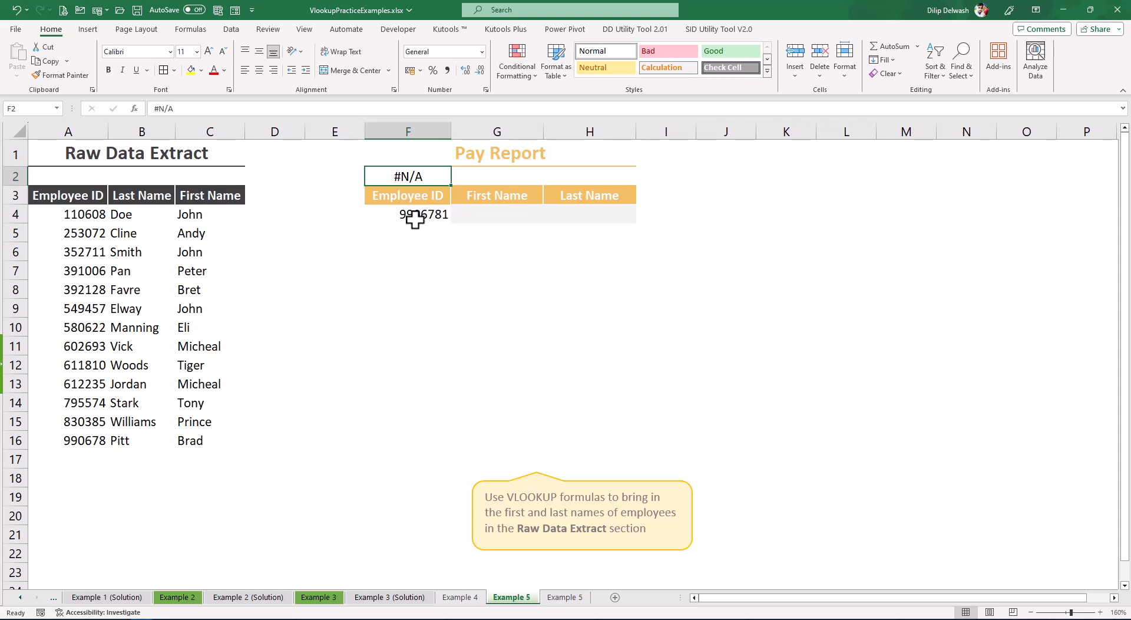
click(415, 218)
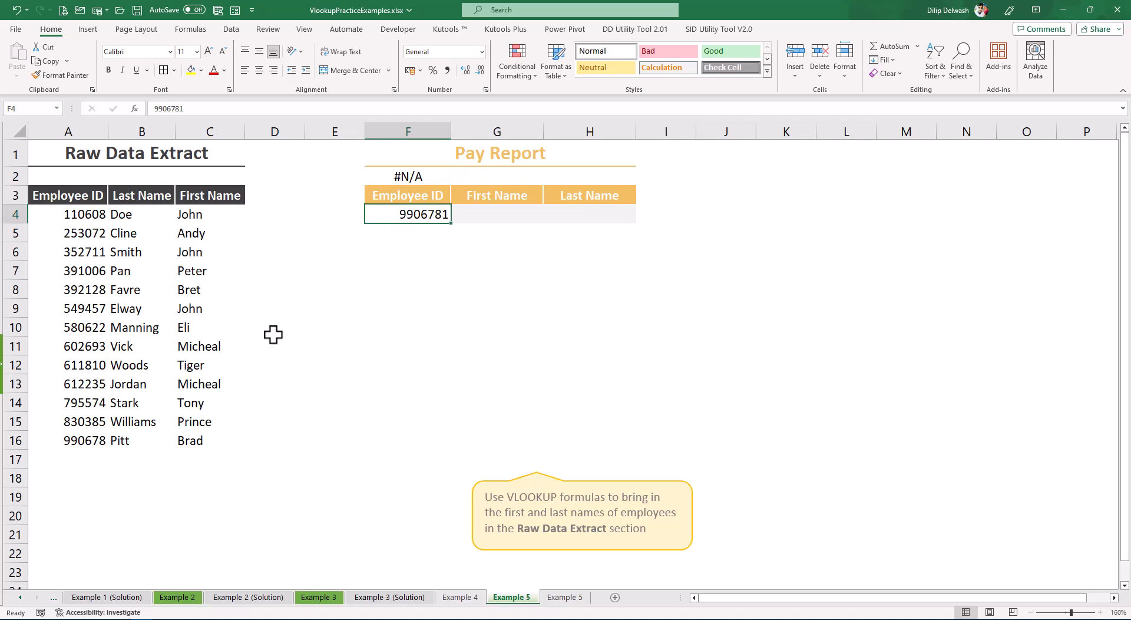
drag(66, 214, 75, 435)
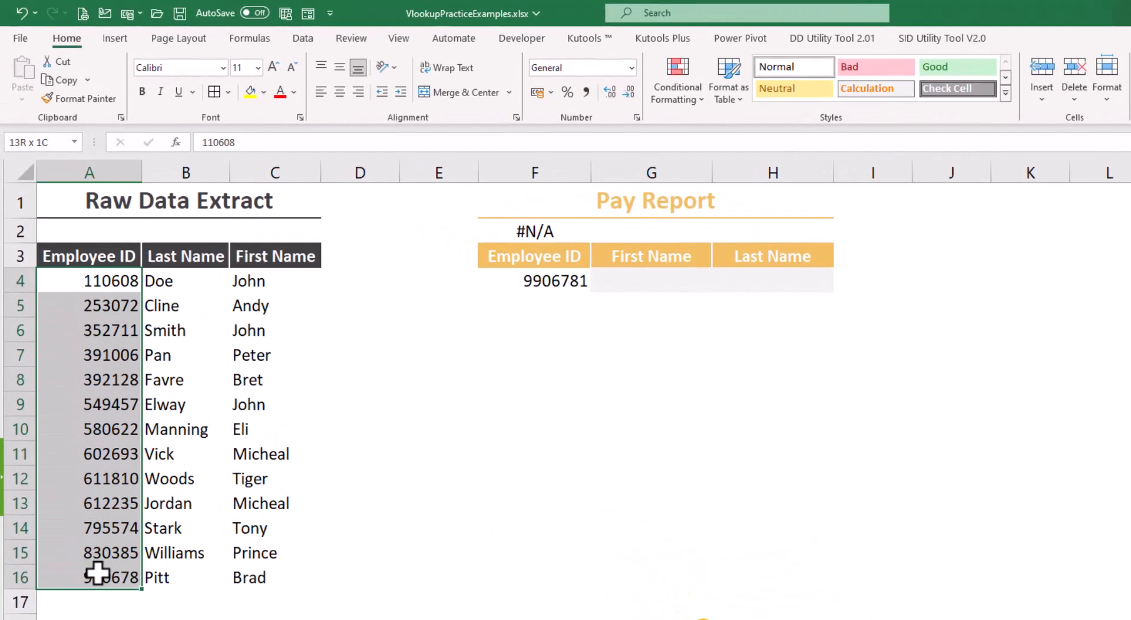
click(96, 573)
- Enter =VLOOKUP(F4,A3:C16,3,0) in G4 to look up the employee's first name
click(645, 278)
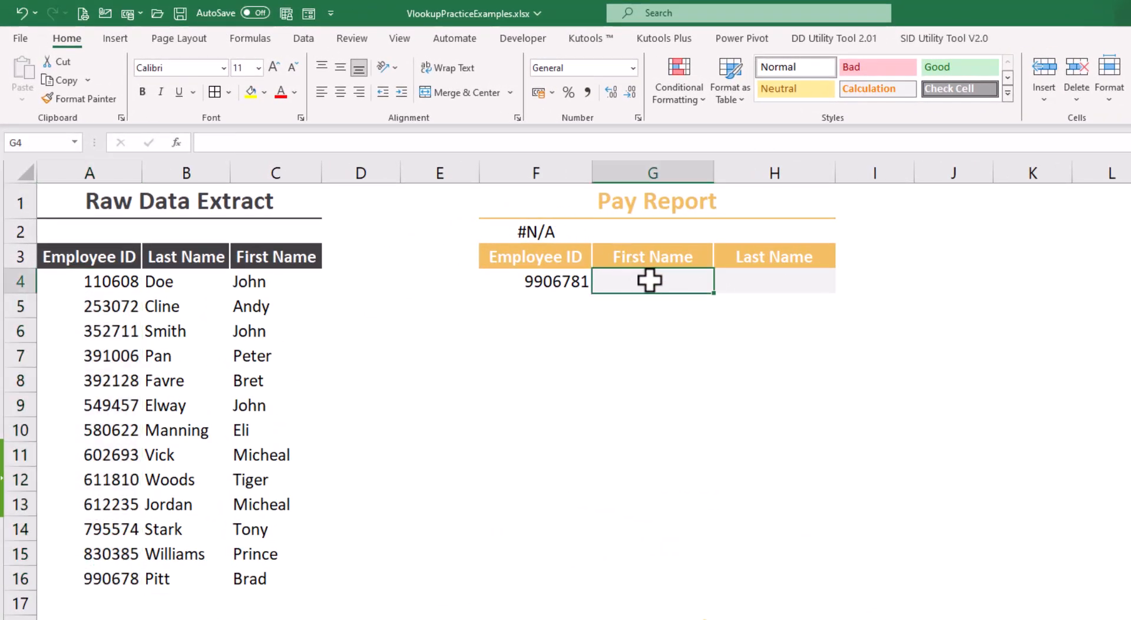
text(=vl)
key(Tab)
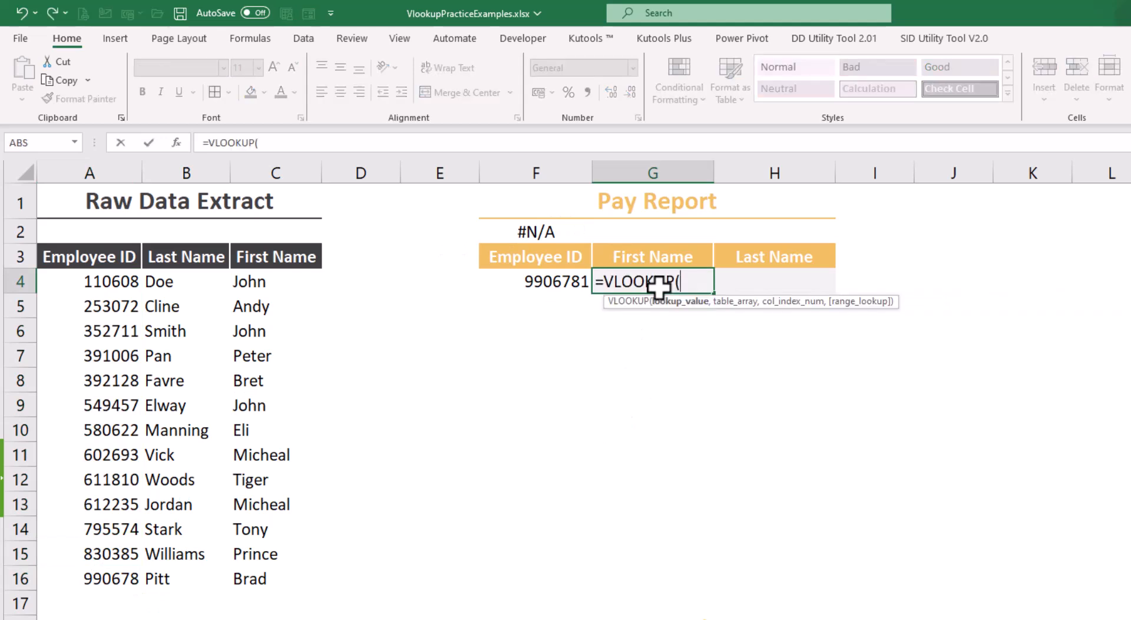
click(528, 282)
text(,)
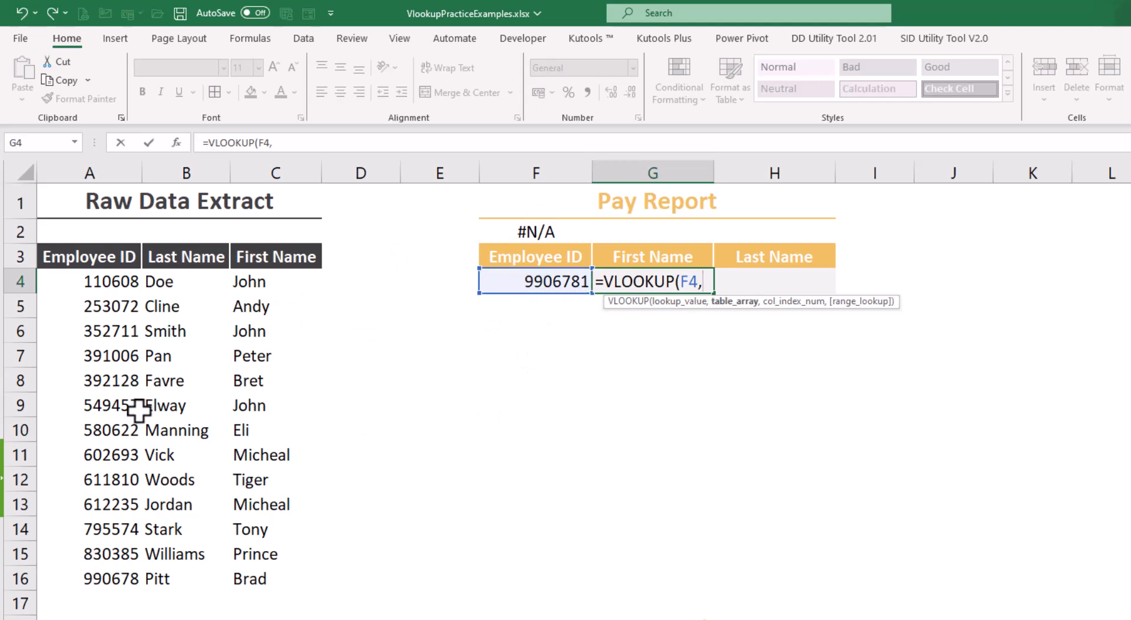
drag(103, 263, 283, 571)
text(,3,0)
key(Return)
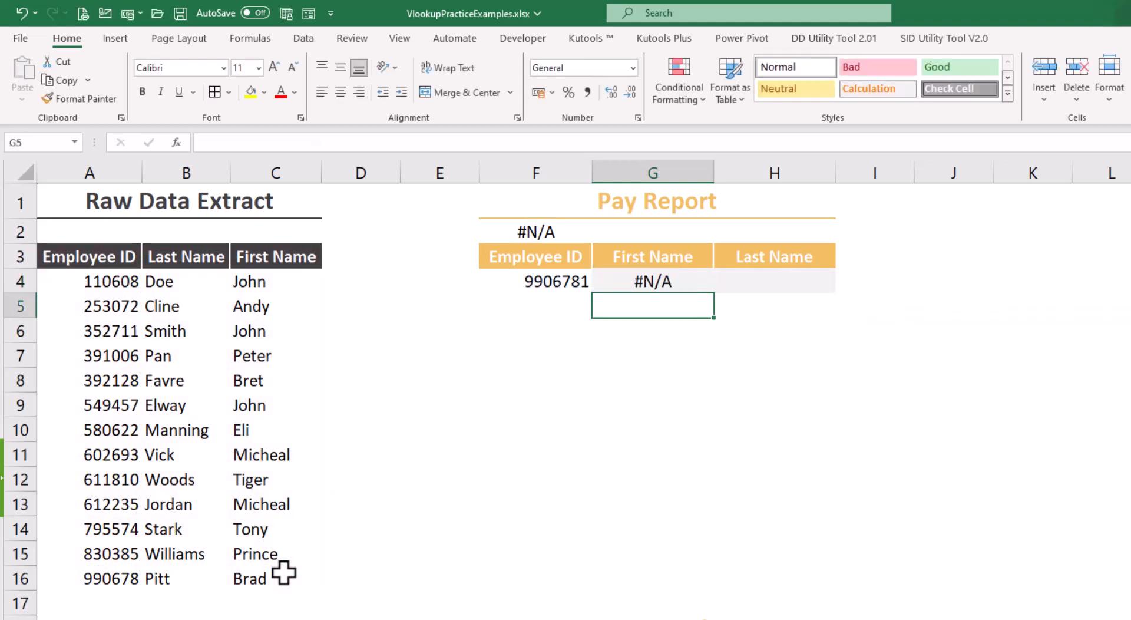
- Inspect the error options for the First Name result in G4 and delete its formula
click(657, 290)
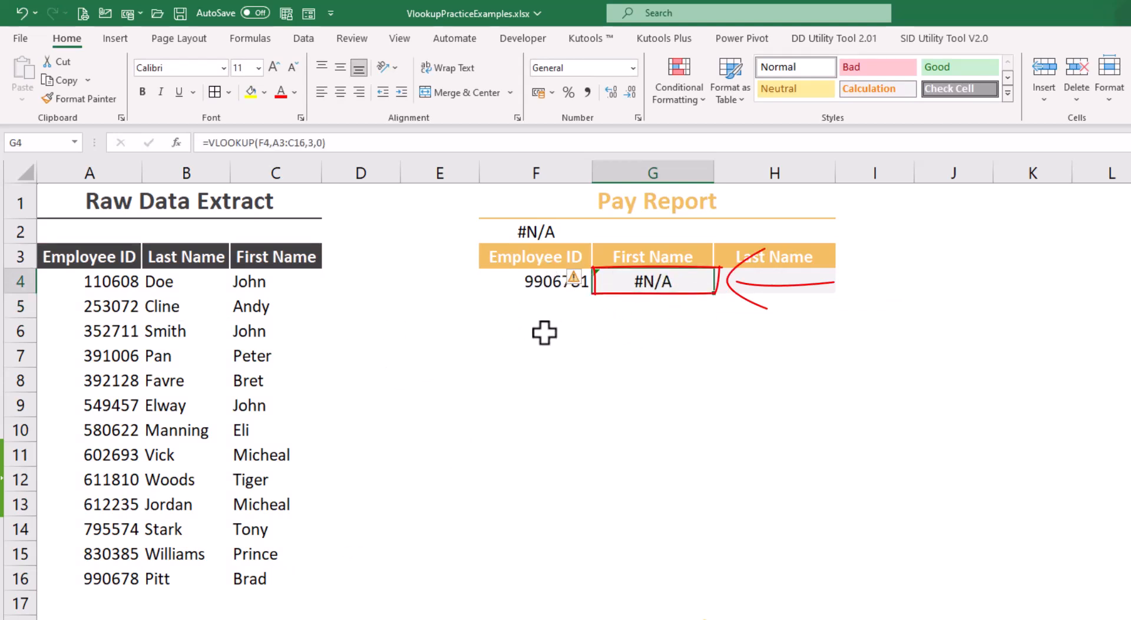
click(569, 276)
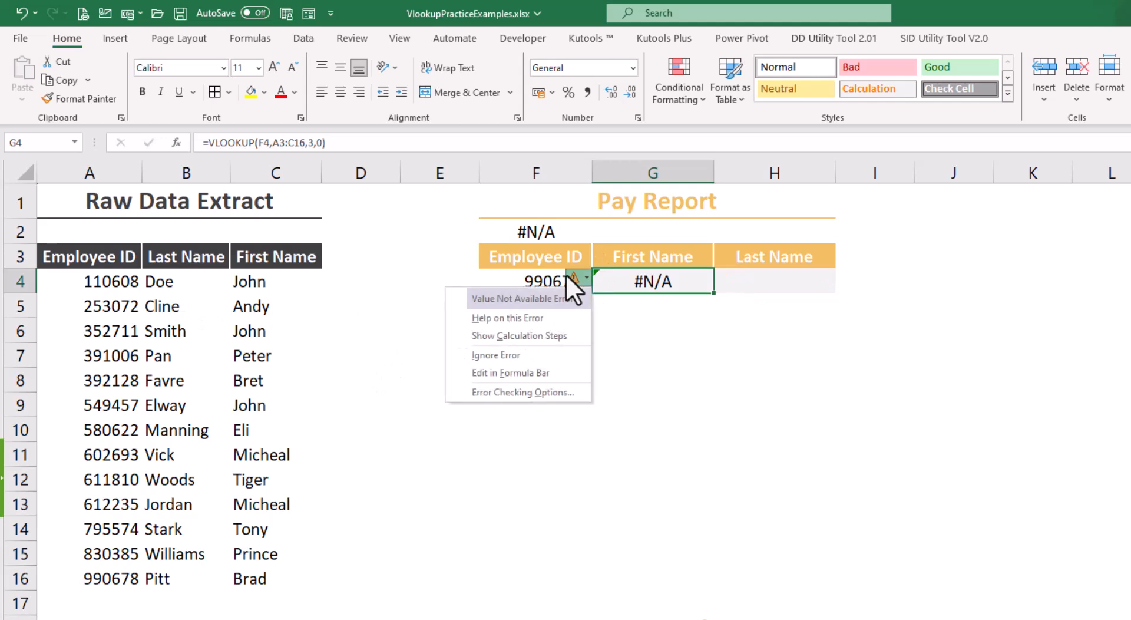
click(658, 401)
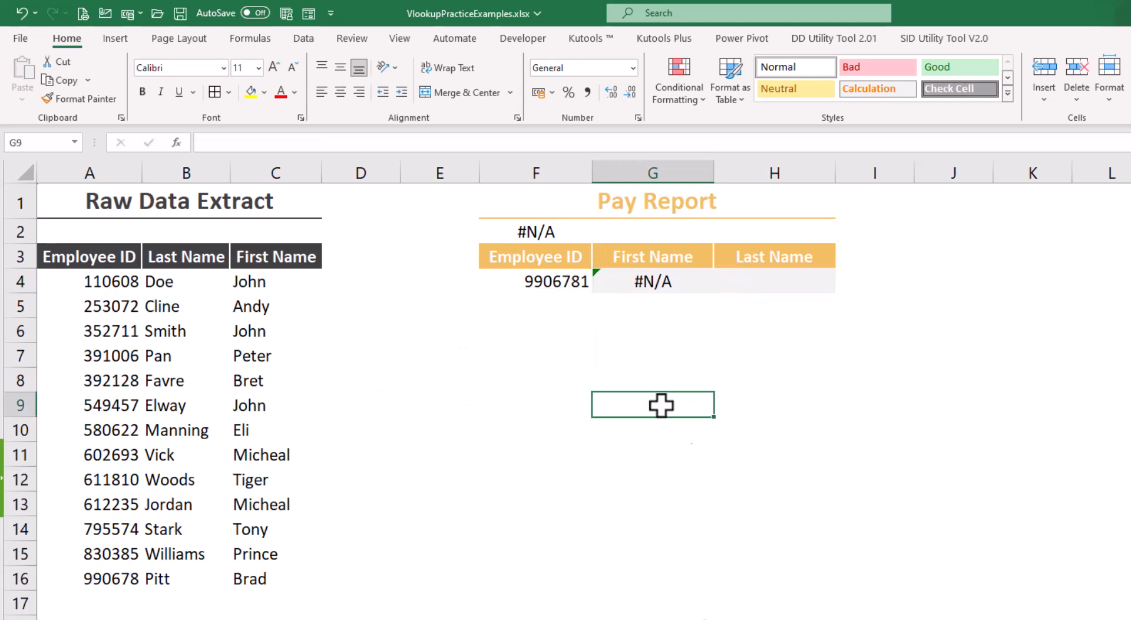
click(648, 288)
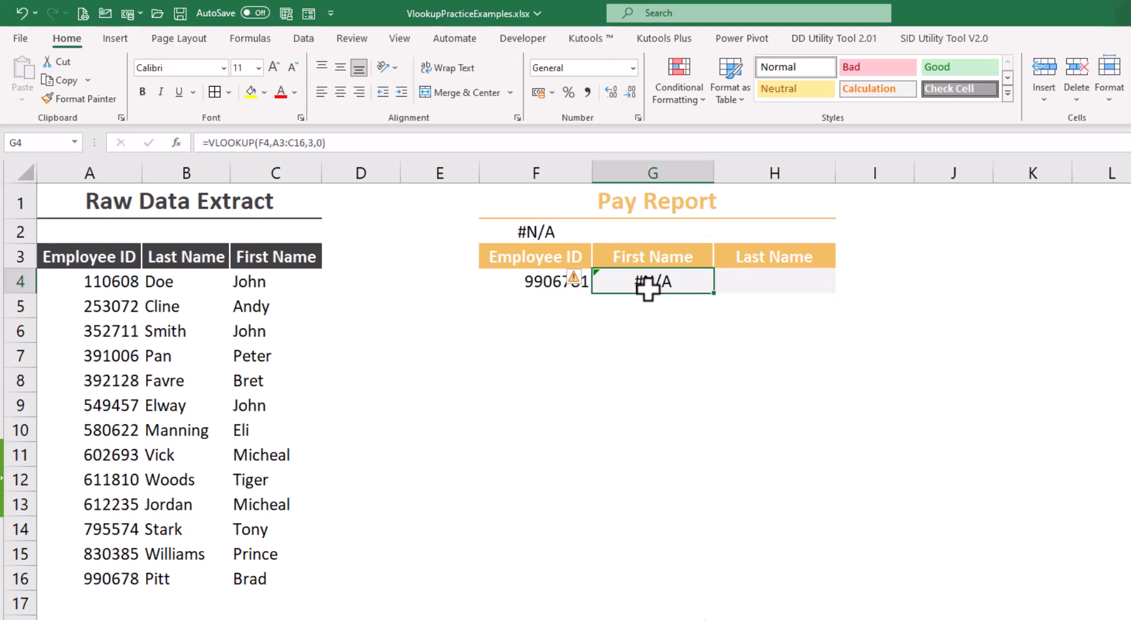
key(Delete)
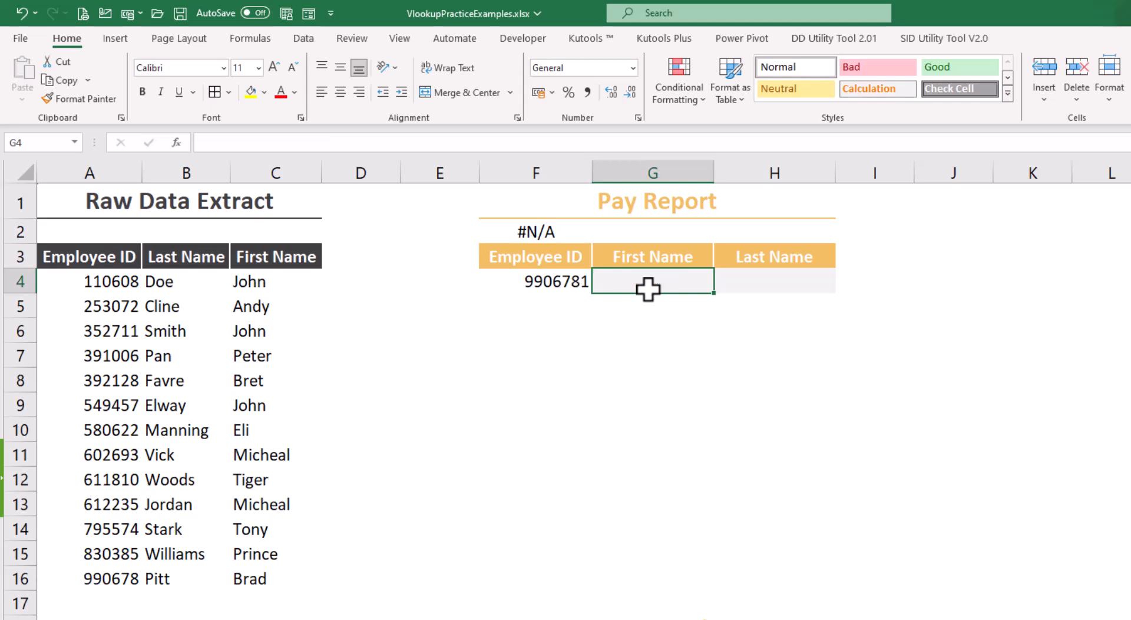
- Begin an IFERROR formula in G4 with a nested VLOOKUP as its value argument
text(=)
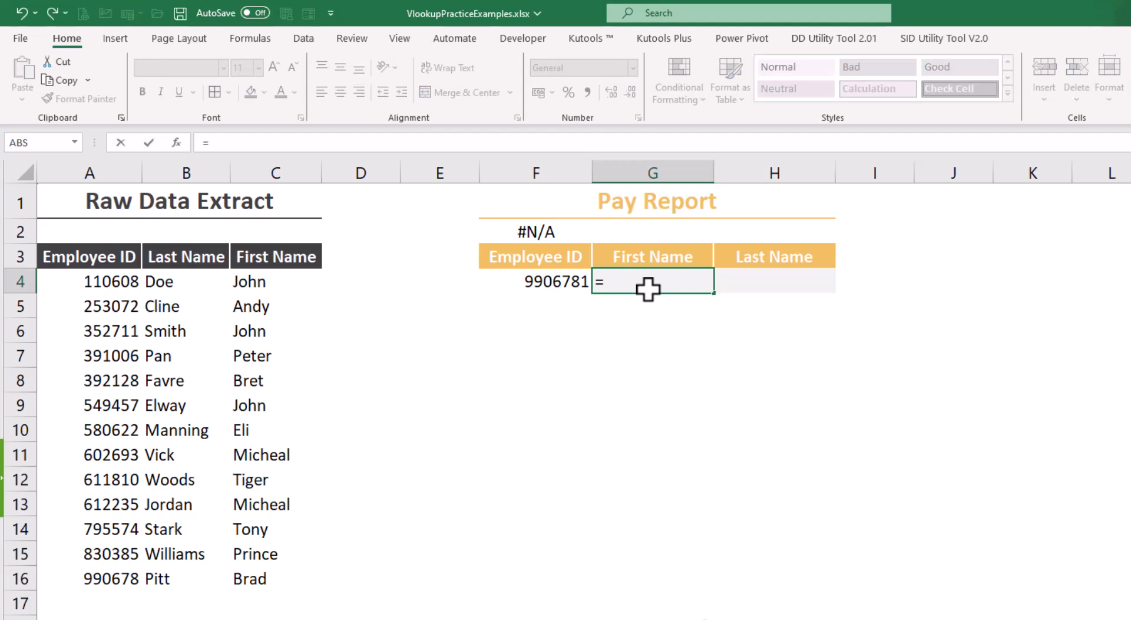
text(if)
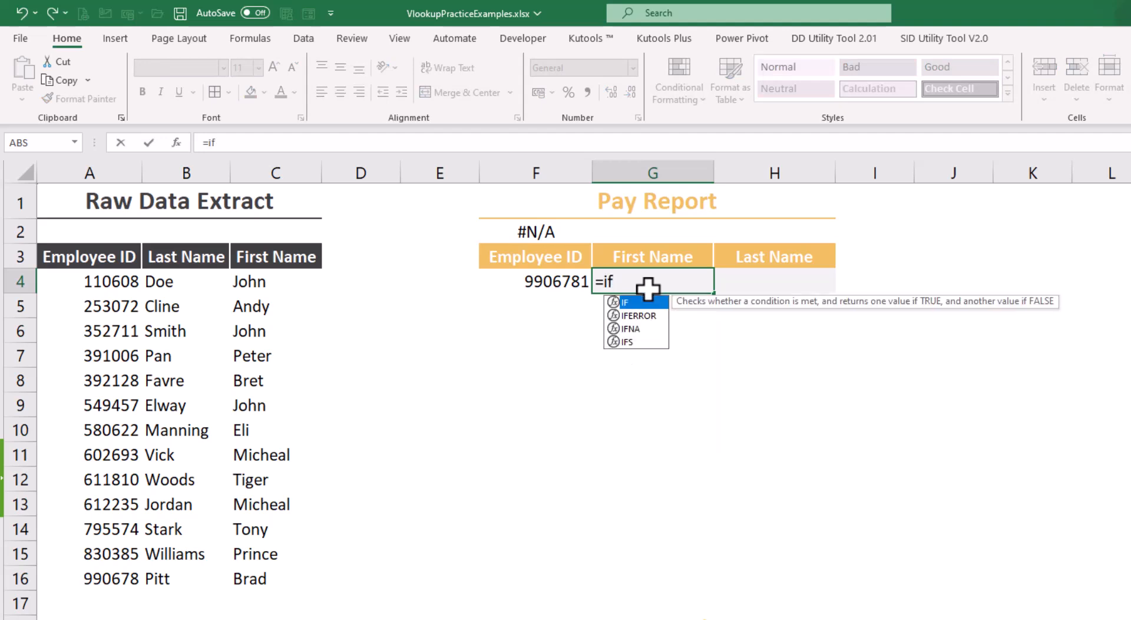
key(Down)
key(Tab)
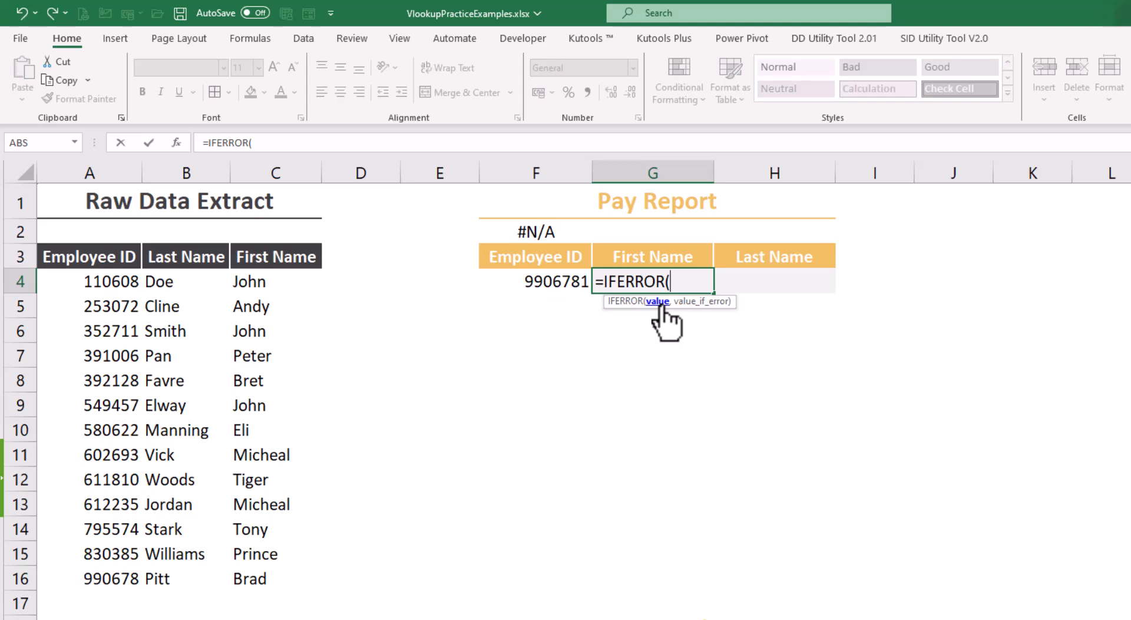
text(,)
key(BackSpace)
text(VLOOKUP()
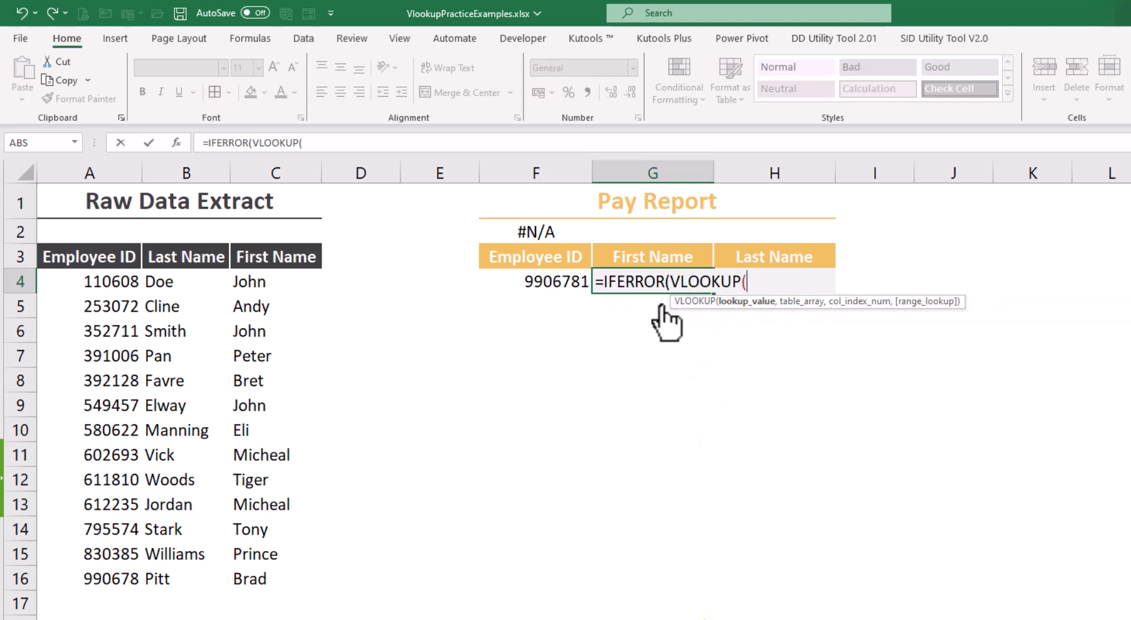
- Complete the nested VLOOKUP with lookup value F4, table array A3:C16, column index 3 and range lookup 0
click(562, 281)
text(,)
drag(83, 256, 285, 582)
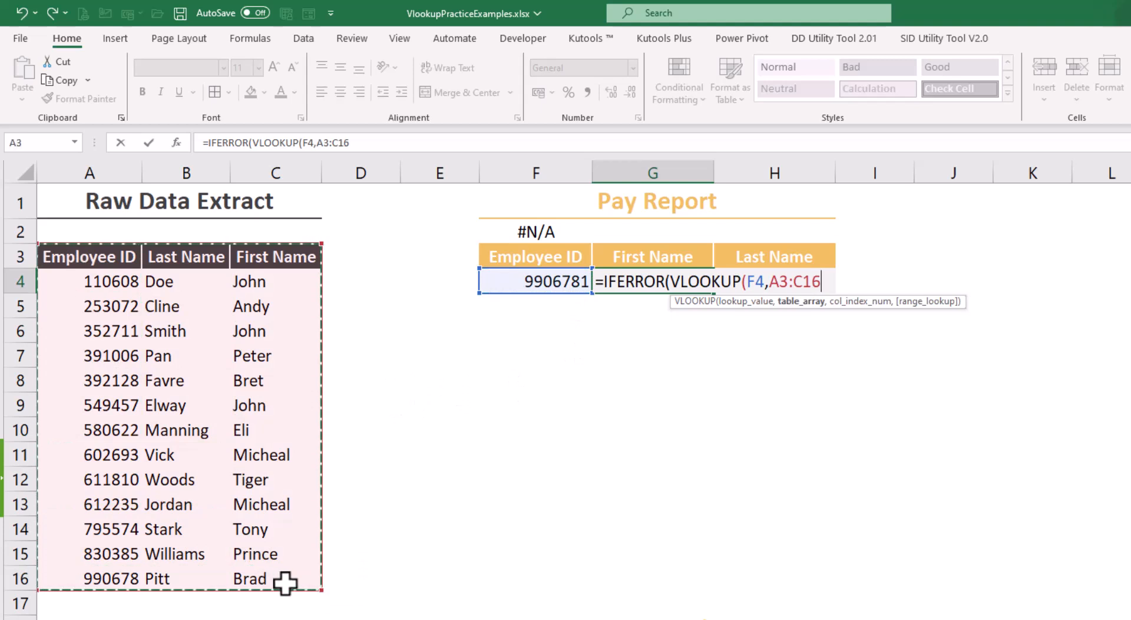
text(,)
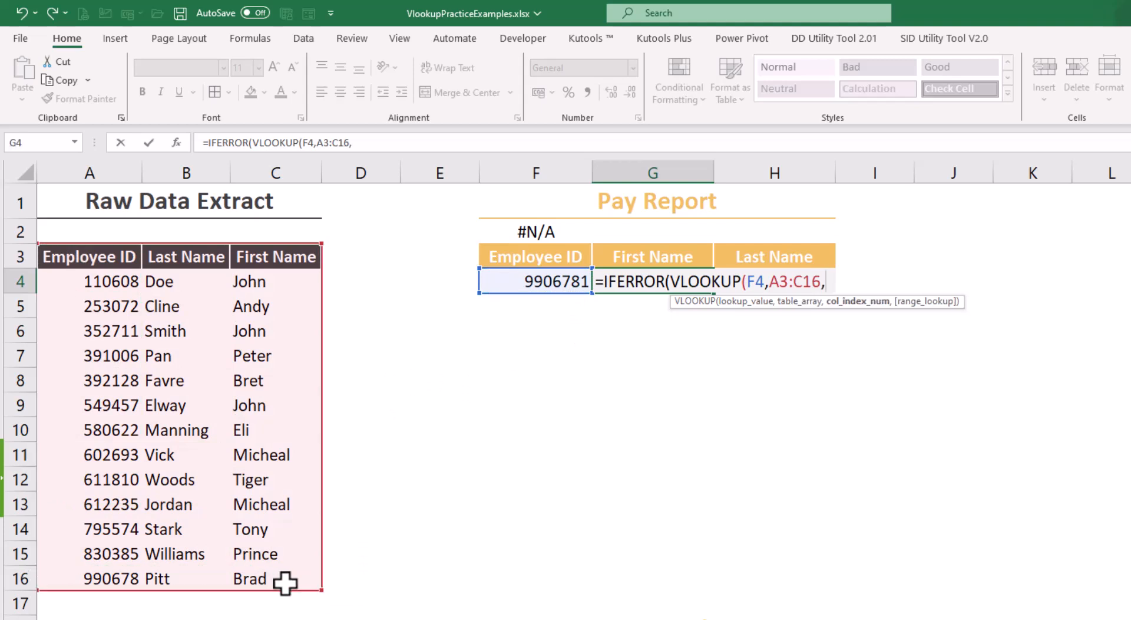
text(3)
text(,0)
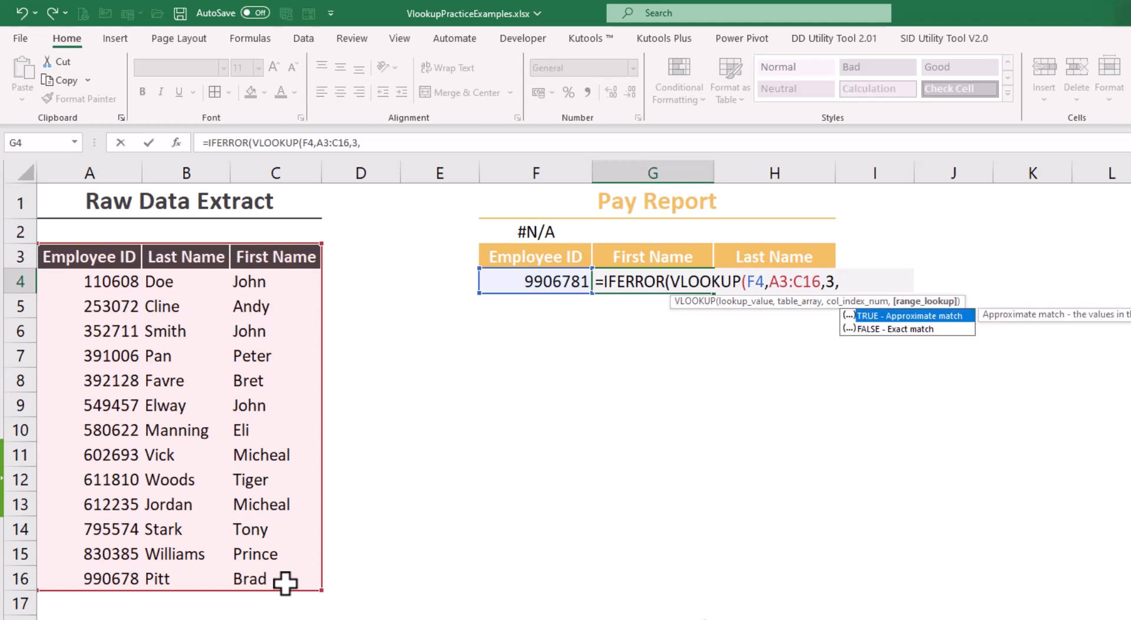
text())
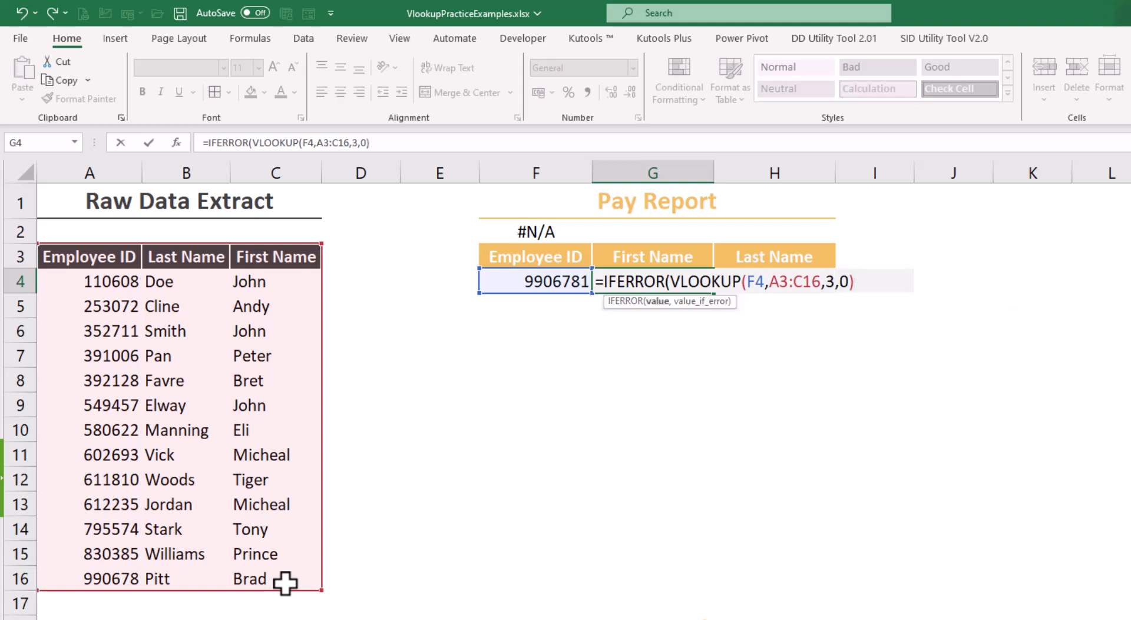
- Set the IFERROR fallback in G4 to "Name Not Found" and complete the formula
text(,)
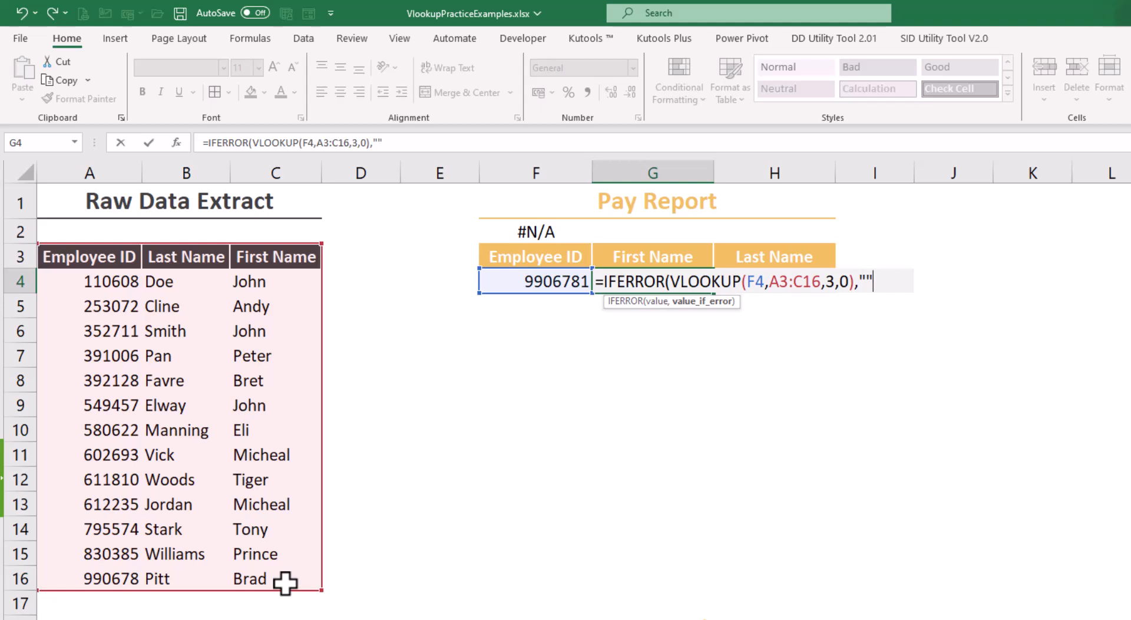
click(864, 281)
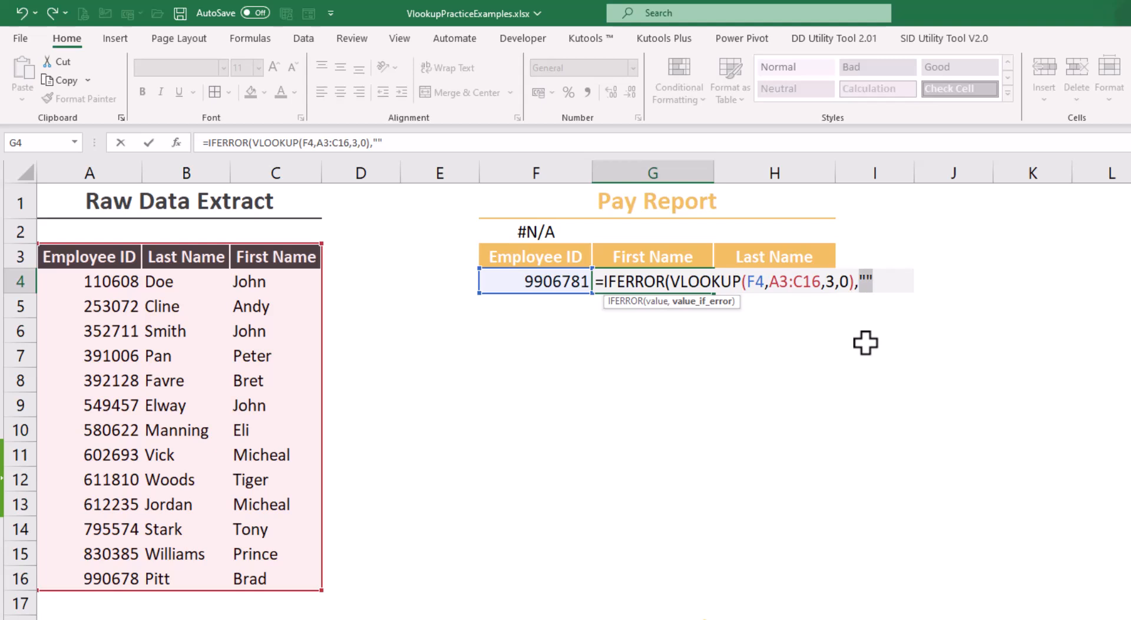
text(12)
key(BackSpace)
key(BackSpace)
text("Name )
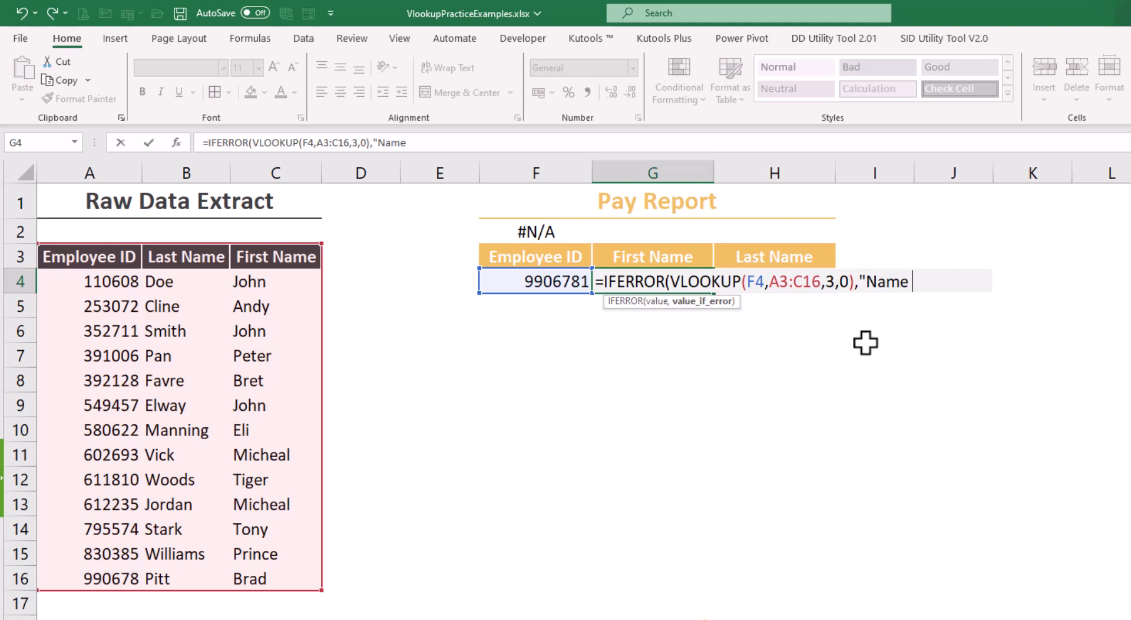
text(Not Found")
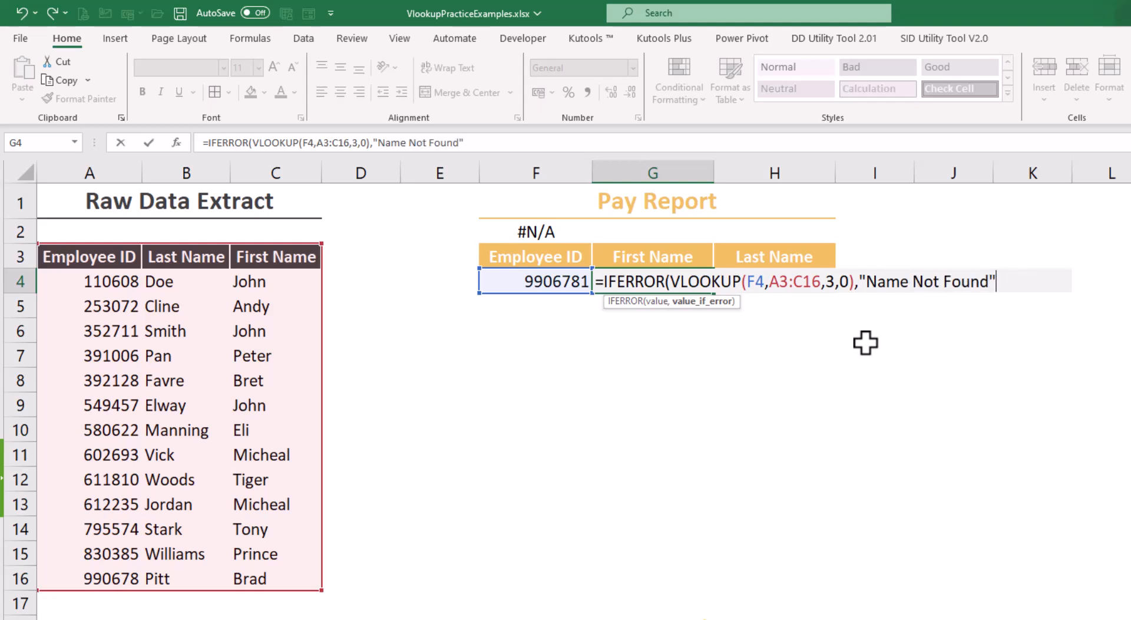
text())
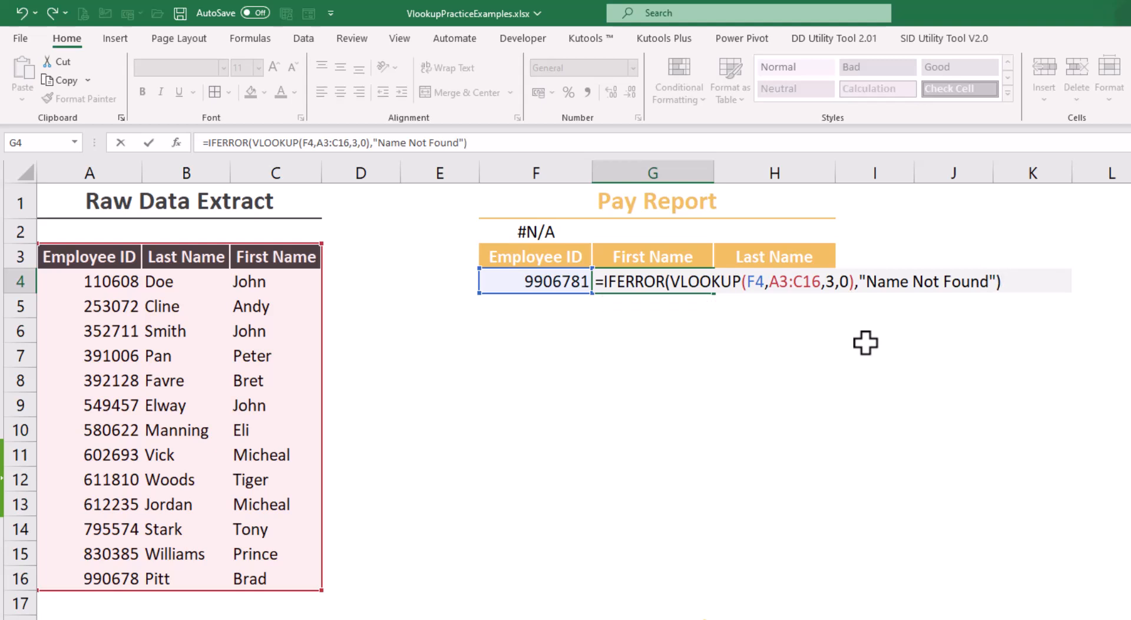
key(Return)
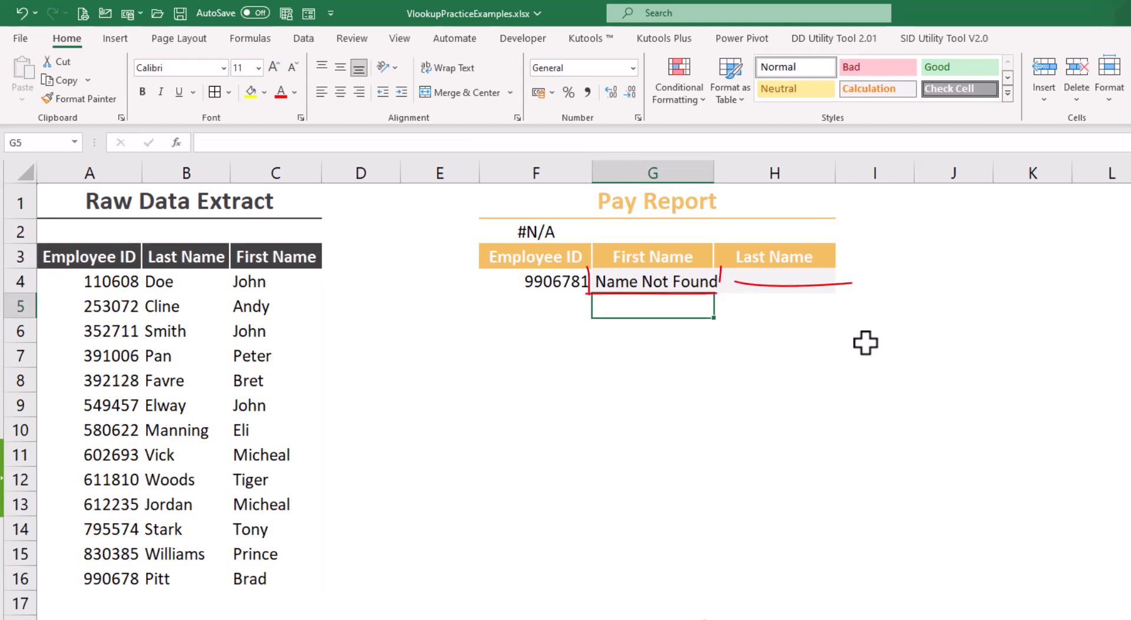
key(Up)
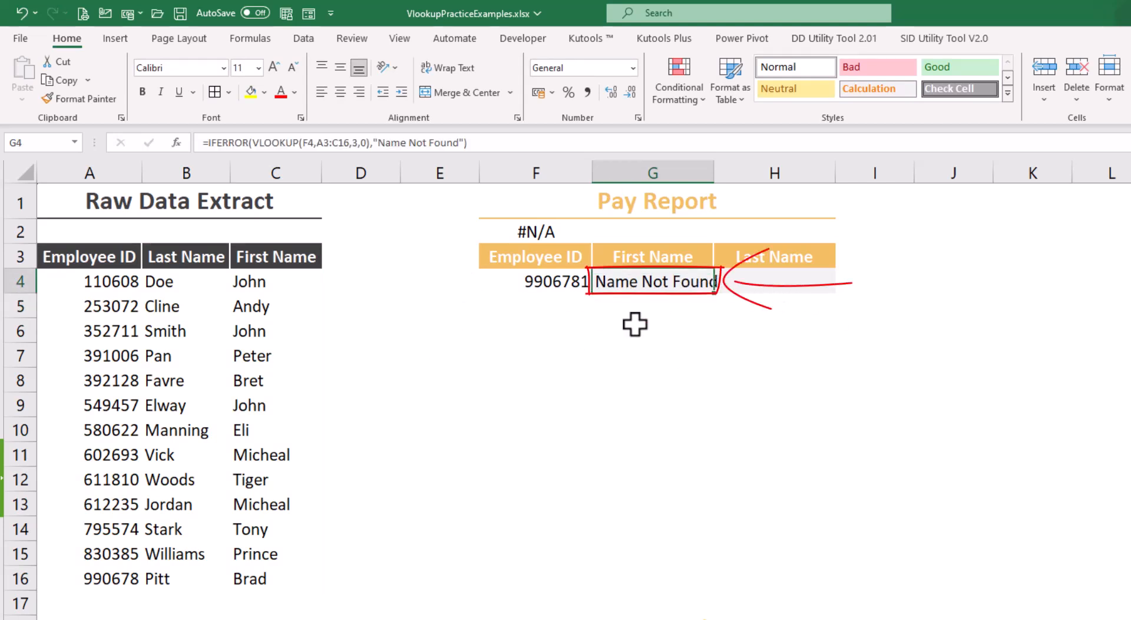
- Replace the Employee ID in F4 with the ID listed in A5 of the raw data to test the lookup
click(650, 382)
click(547, 276)
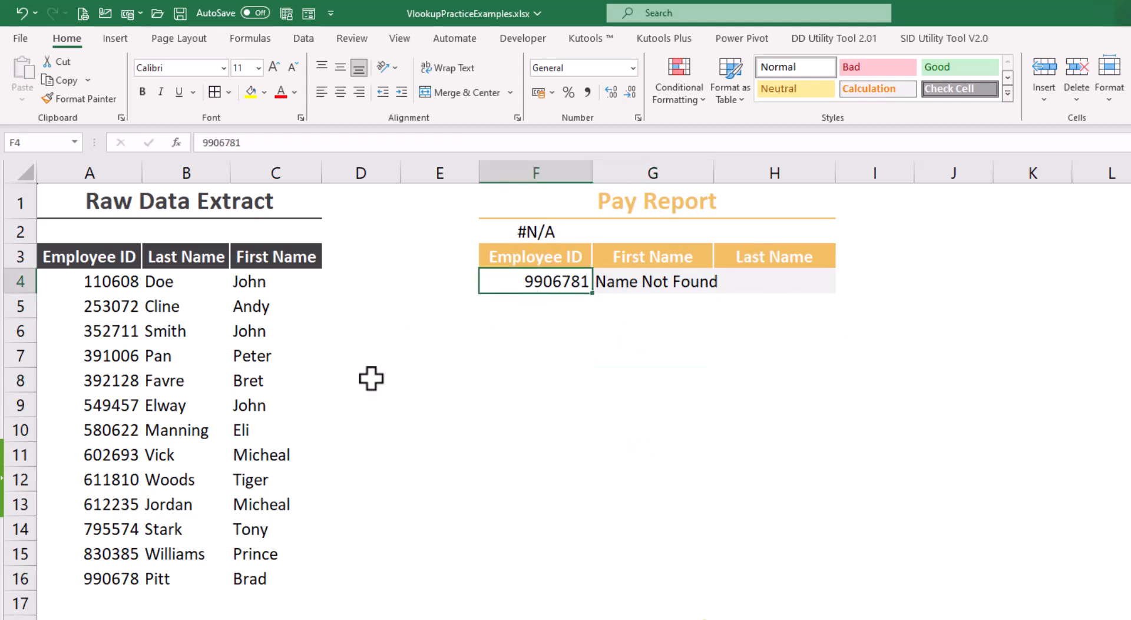
click(80, 332)
click(523, 280)
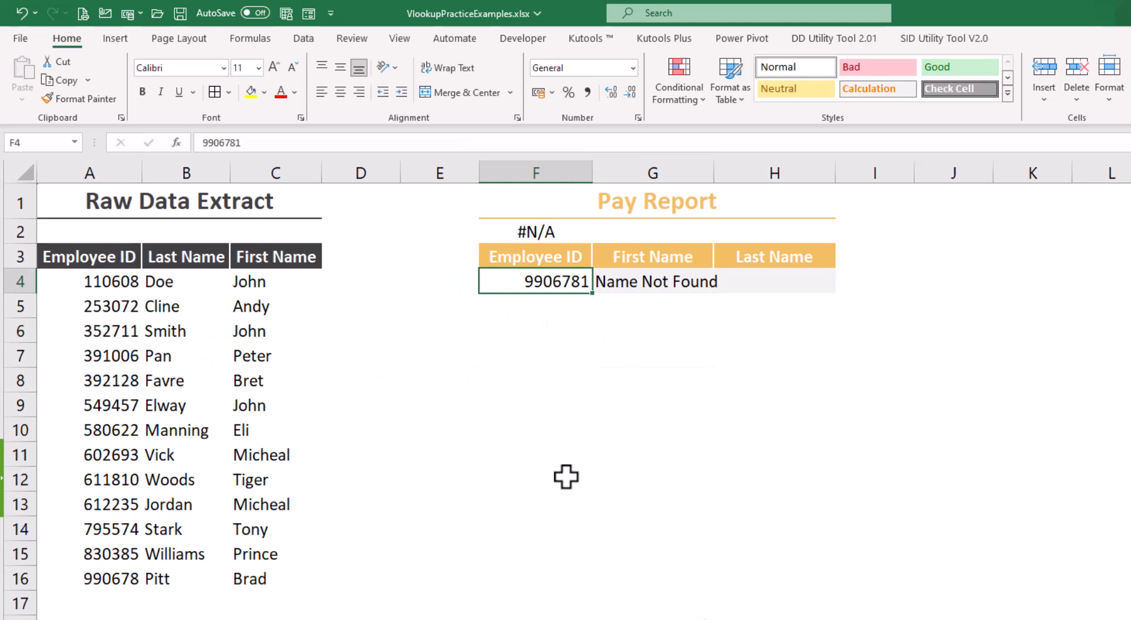
text(3072)
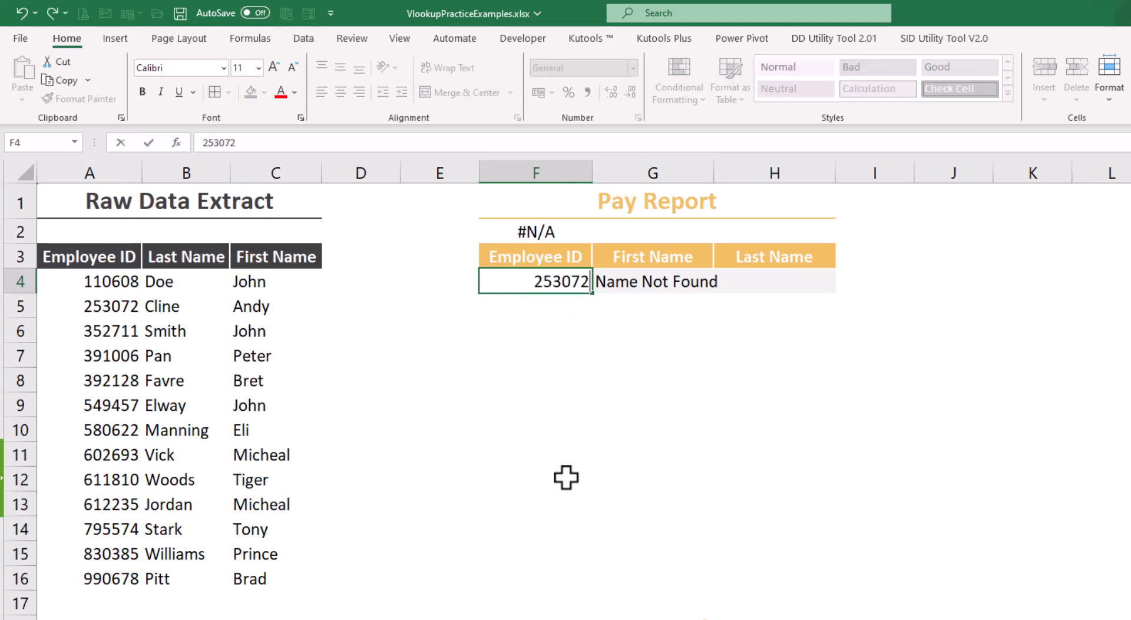
key(Return)
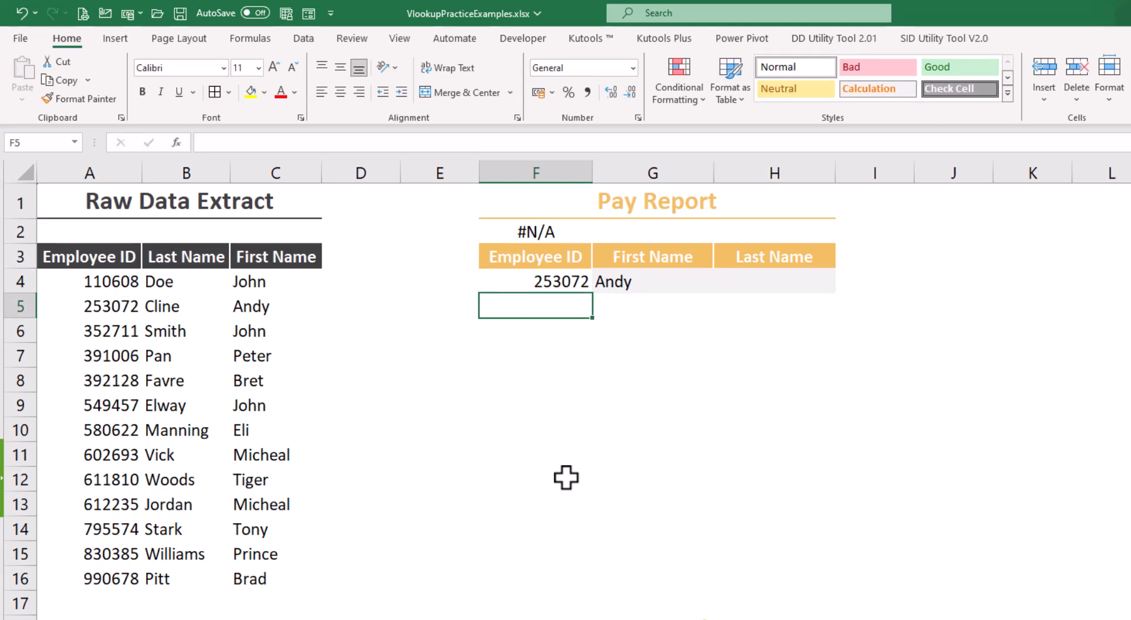
- Append 15 to the Employee ID in F4 to test the lookup with a missing ID
click(536, 283)
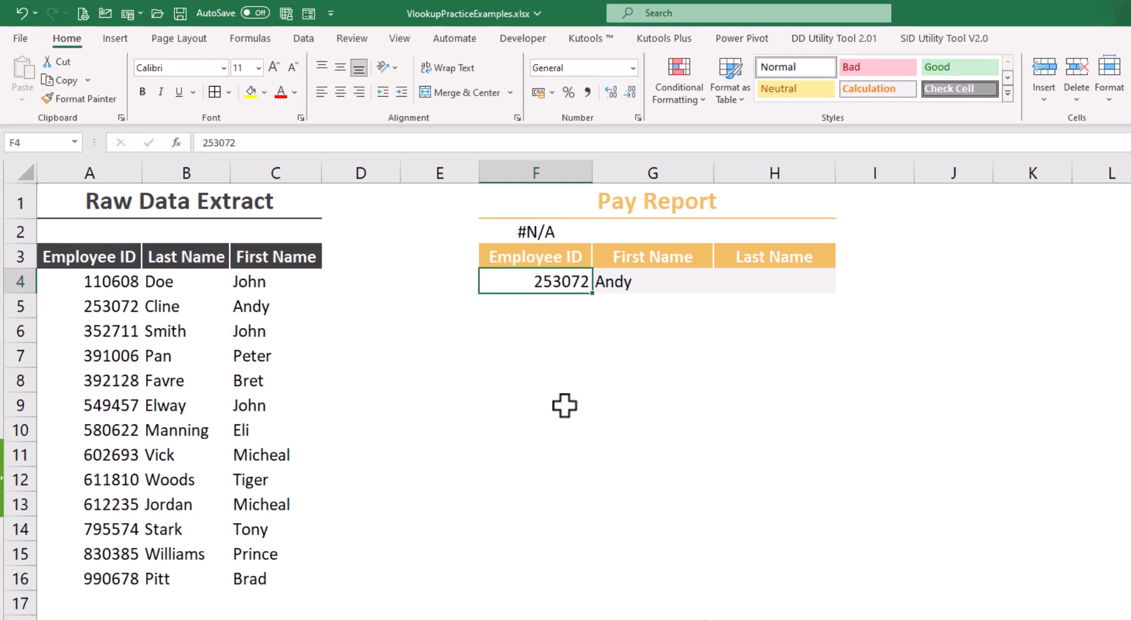
key(F2)
key(Return)
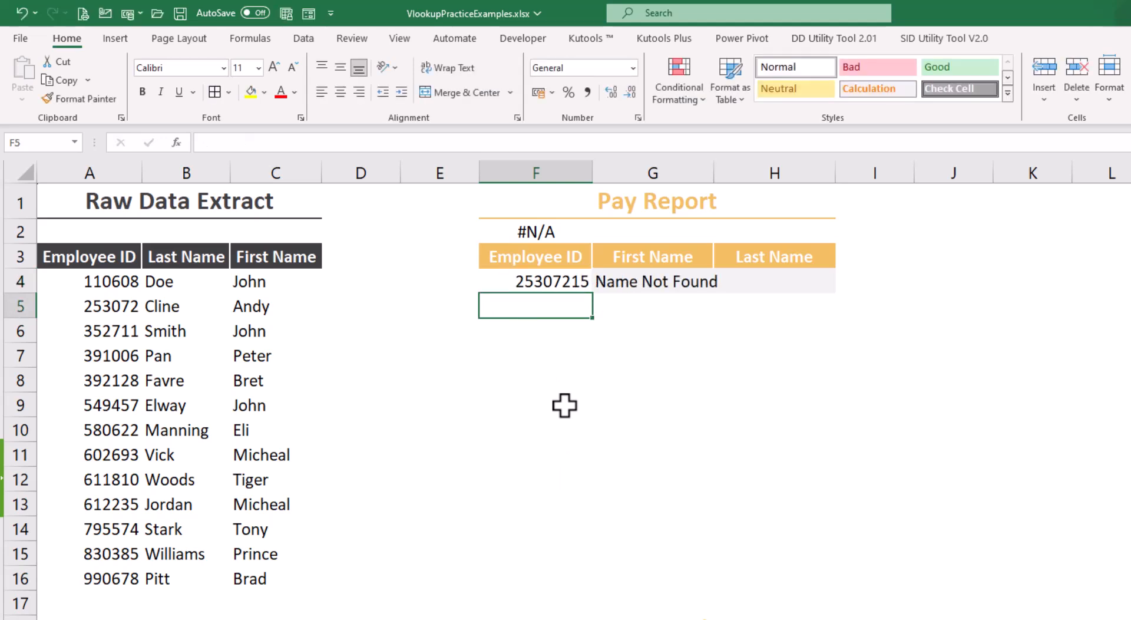
- Examine the "Name Not Found" fallback argument of the IFERROR formula in G4, leaving the formula as it is
click(636, 287)
drag(371, 143, 465, 142)
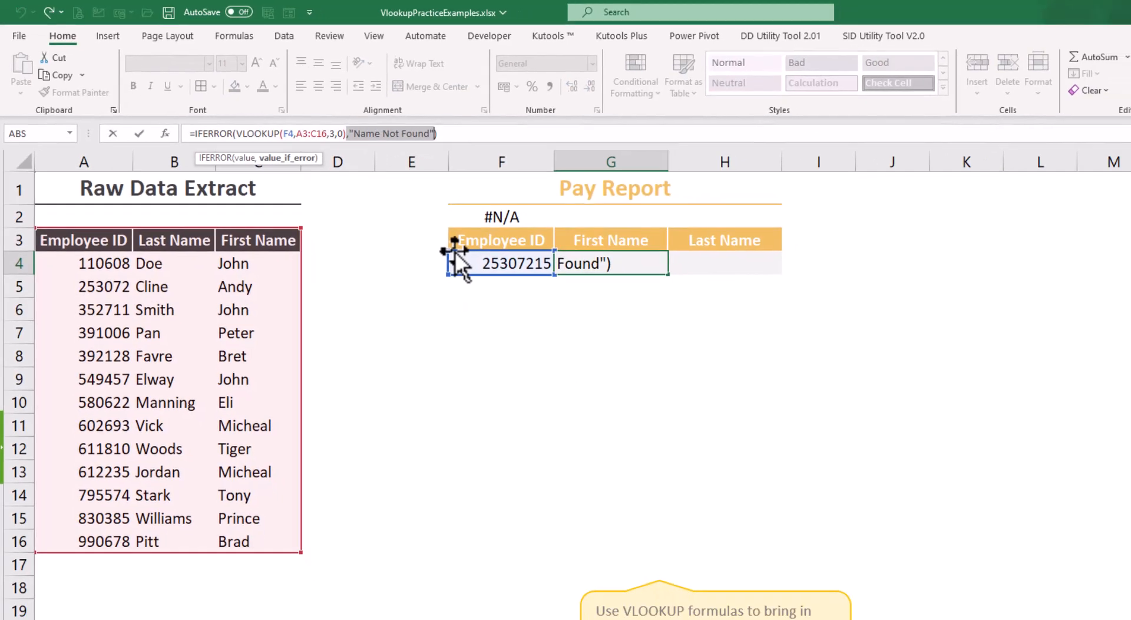
key(Return)
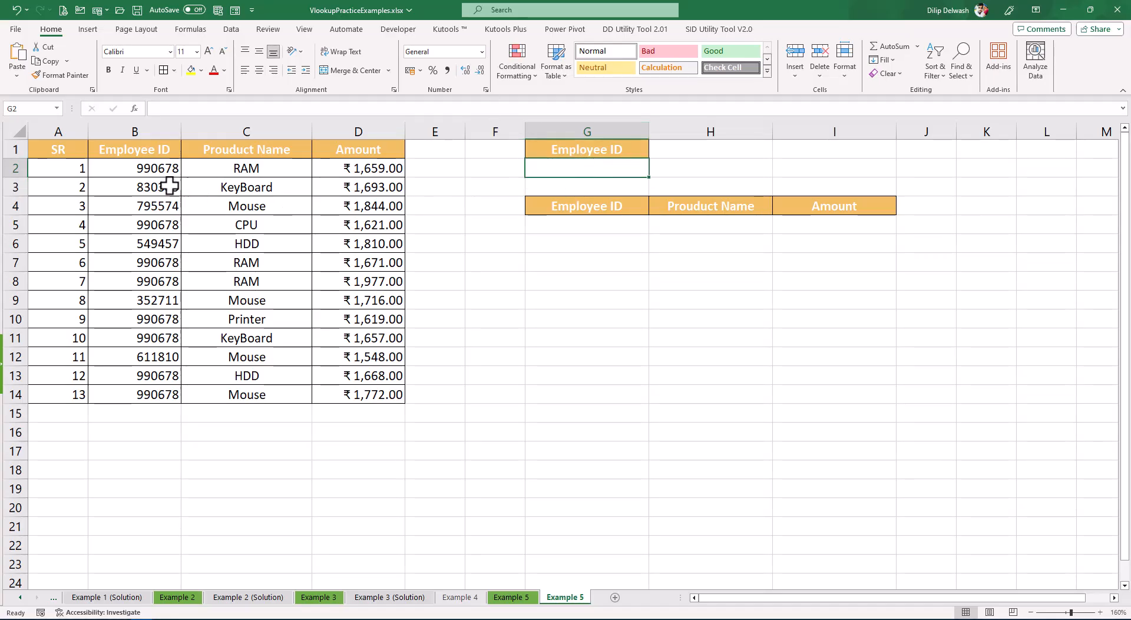
- Copy the repeated Employee ID from B2 into the lookup cell G2 on the Example 5 sheet and end copy mode
drag(156, 169, 212, 171)
drag(133, 264, 252, 262)
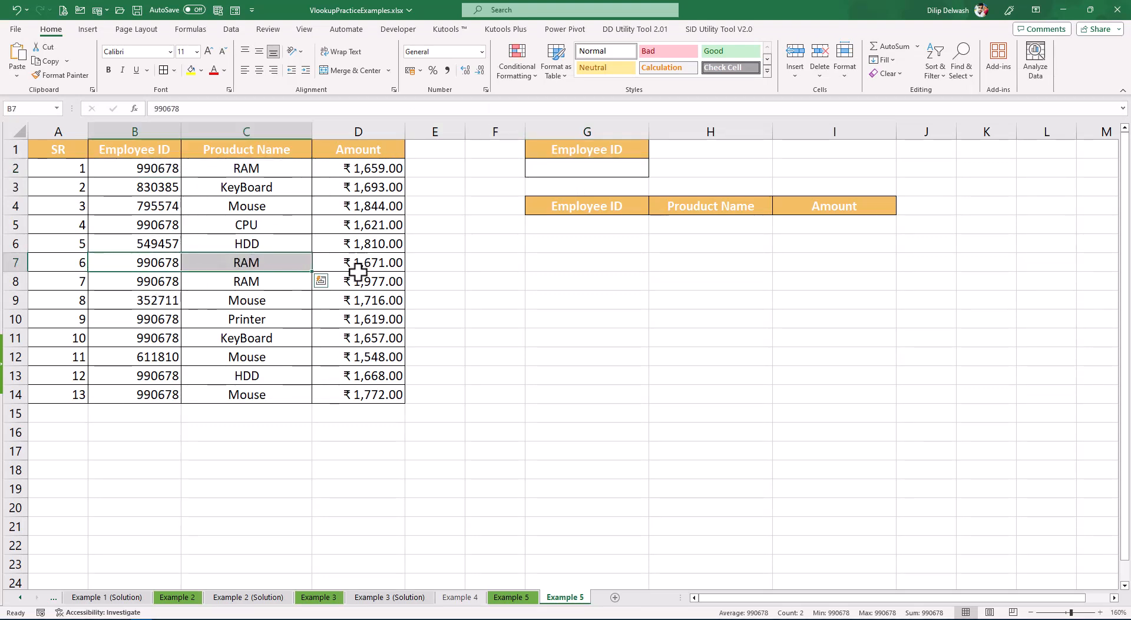
drag(154, 281, 352, 281)
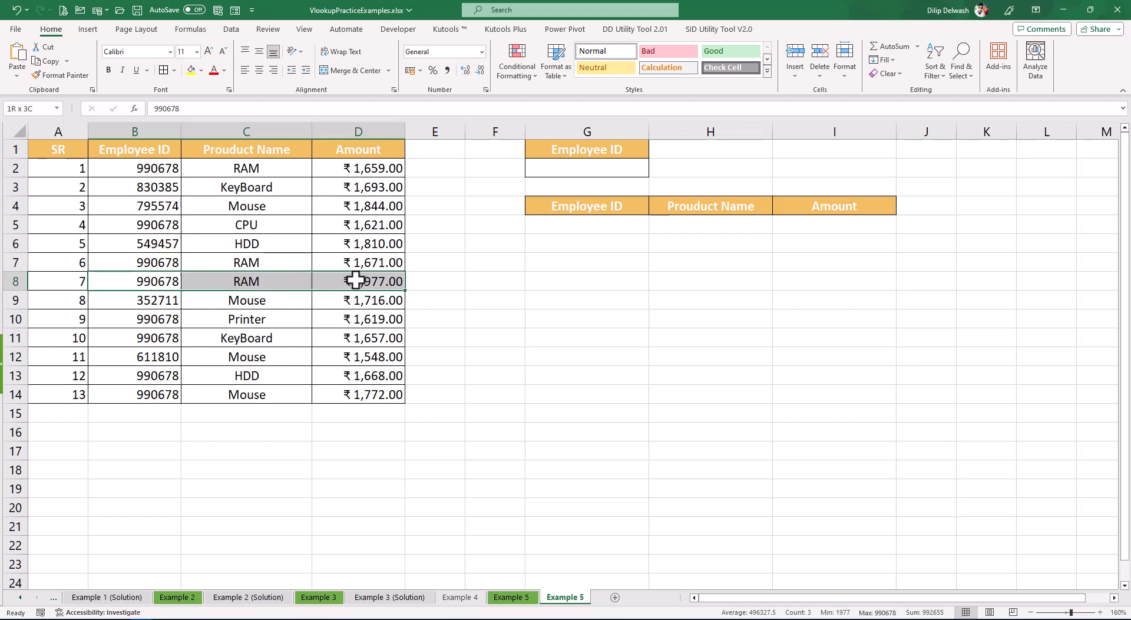
click(151, 167)
key(ctrl+c)
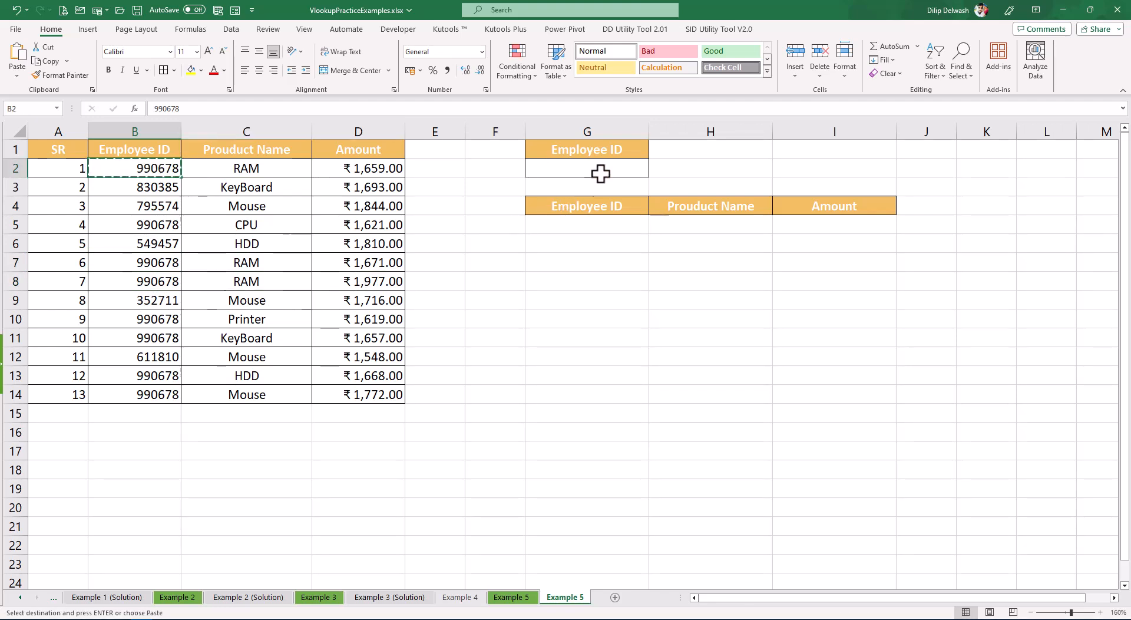
click(598, 170)
key(ctrl+v)
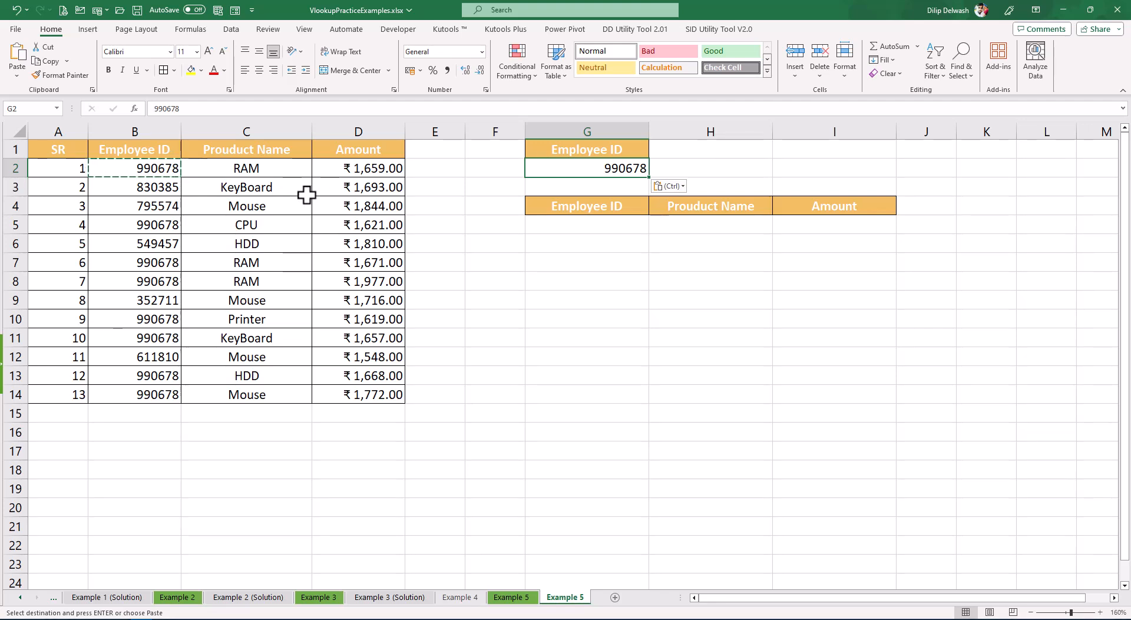
click(135, 174)
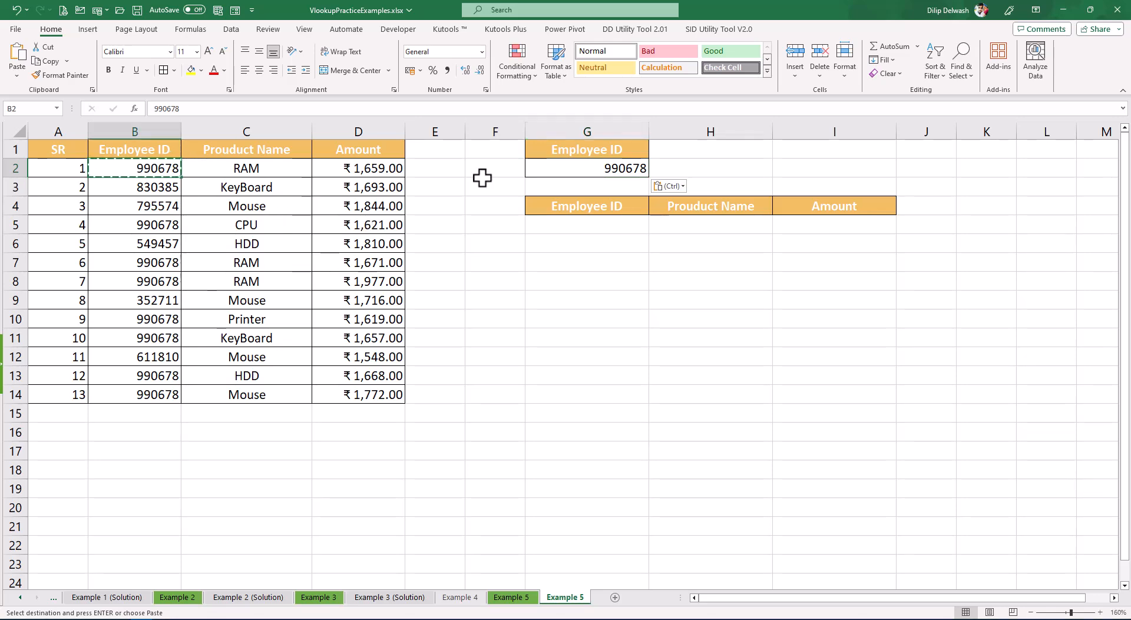
drag(135, 236, 356, 389)
click(356, 389)
key(Escape)
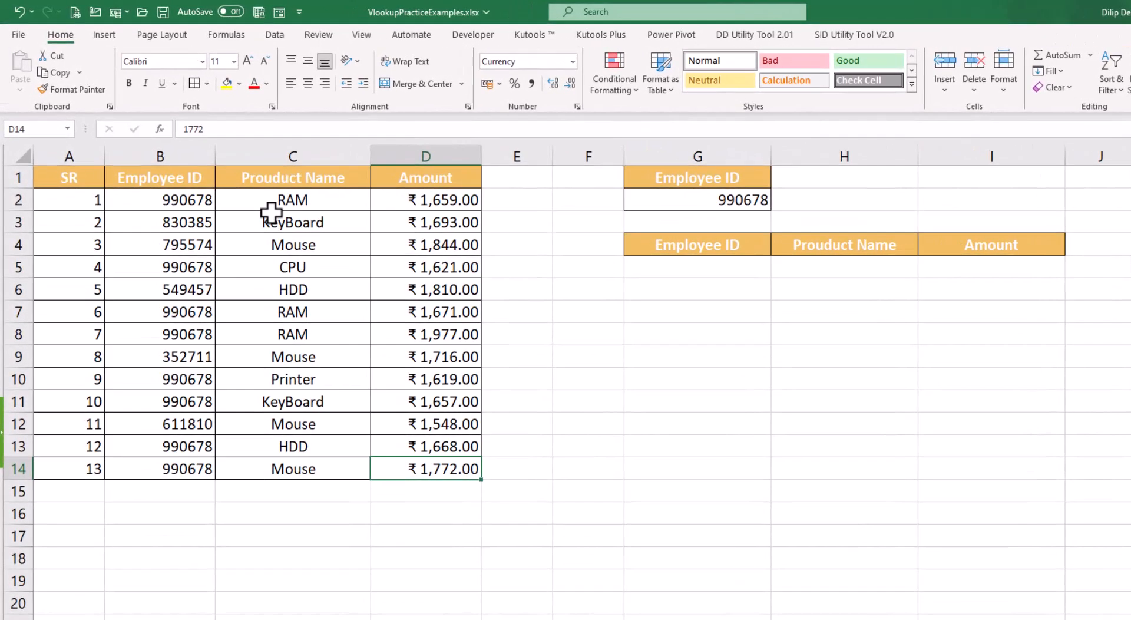
- Insert a blank column before the Employee ID column in the product table
click(152, 155)
right_click(151, 152)
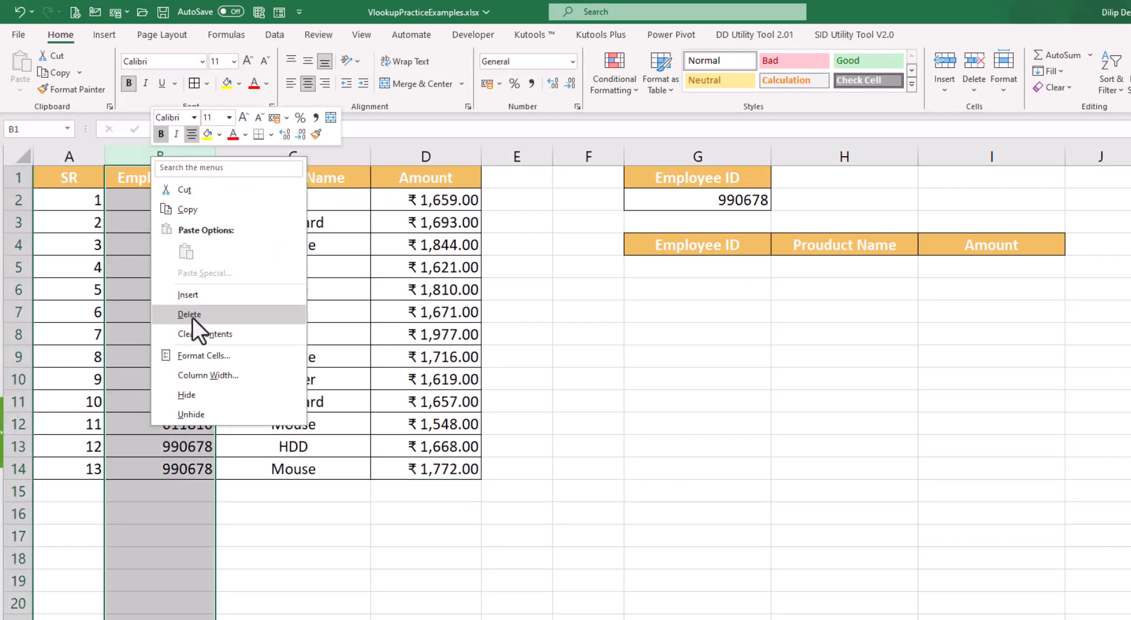
click(208, 293)
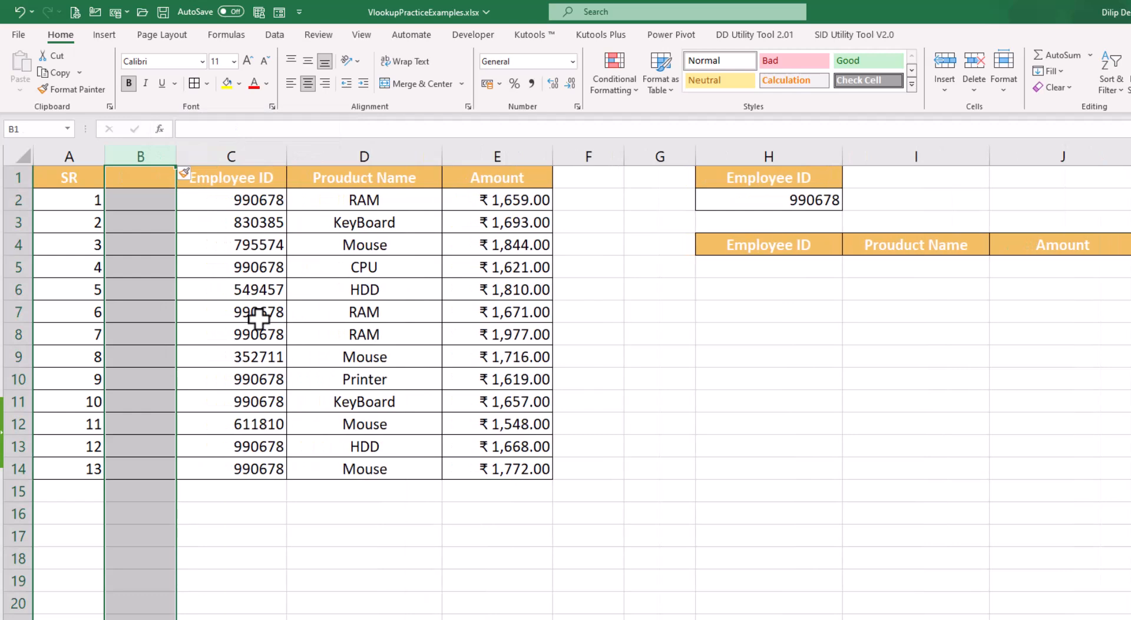
- Insert a second blank column before Employee ID and enter the headers Count in B1 and Concate in C1
right_click(143, 145)
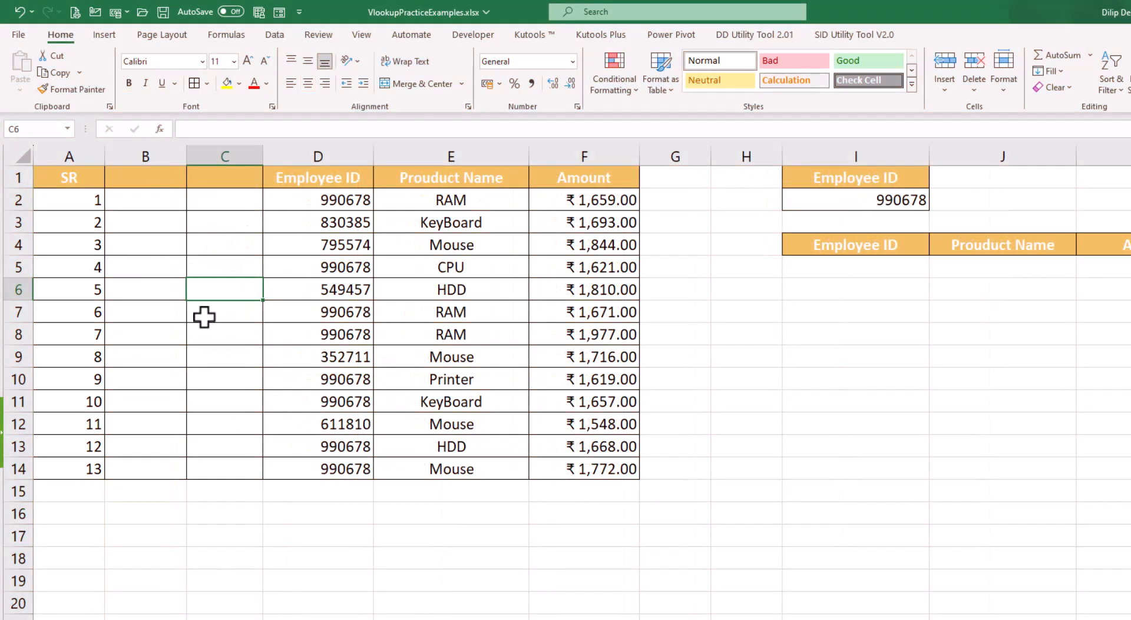
click(147, 178)
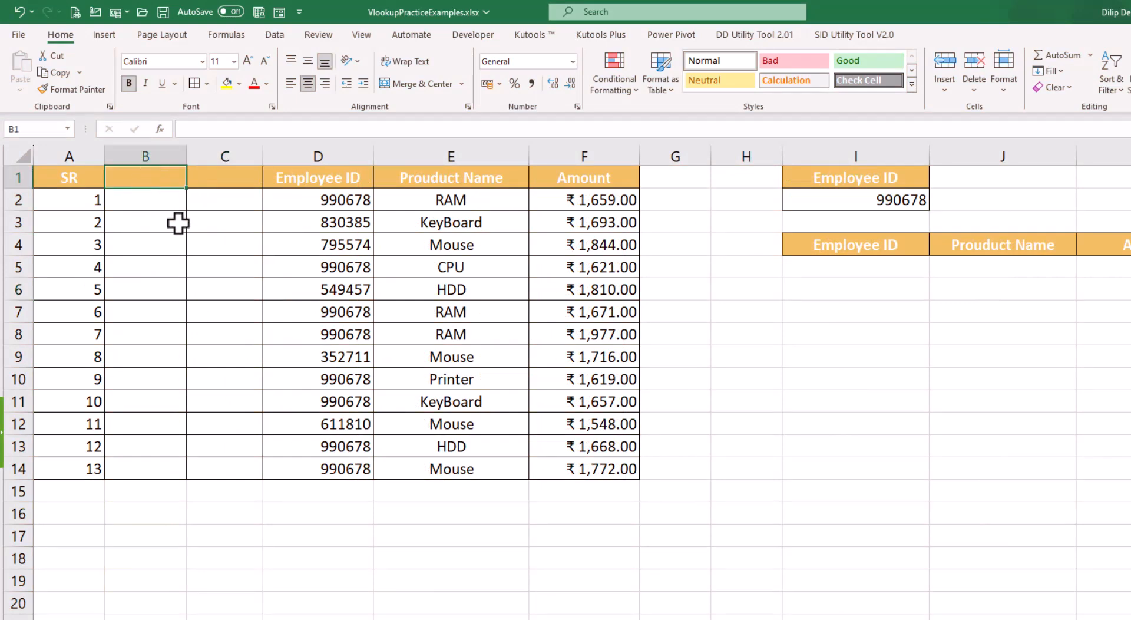
text(Cou)
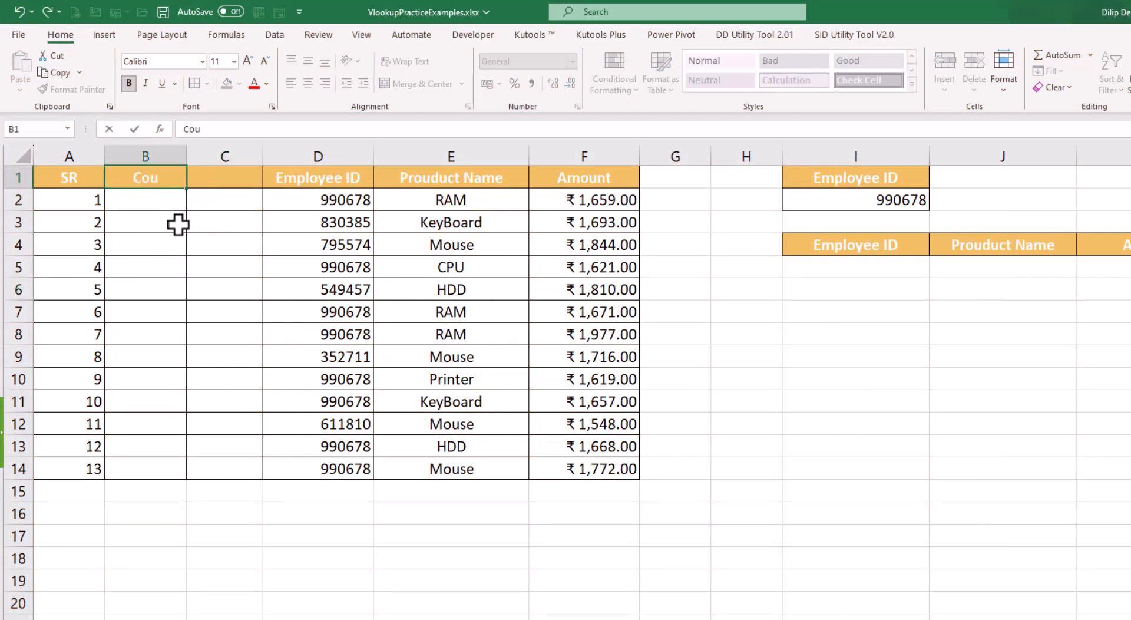
text(nt)
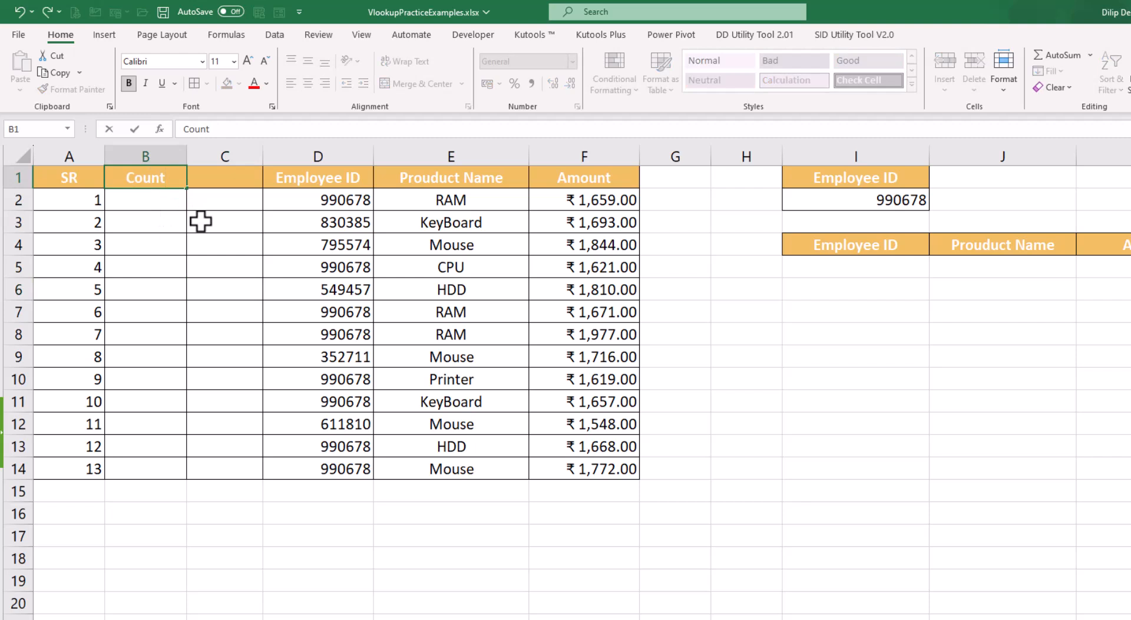
click(217, 177)
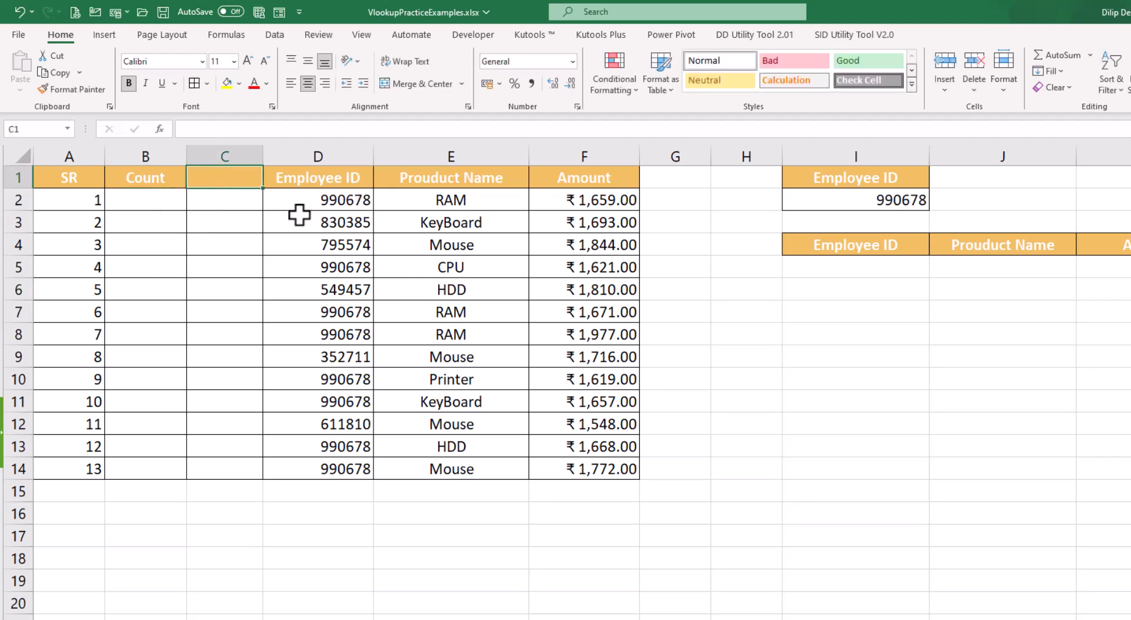
text(Concate)
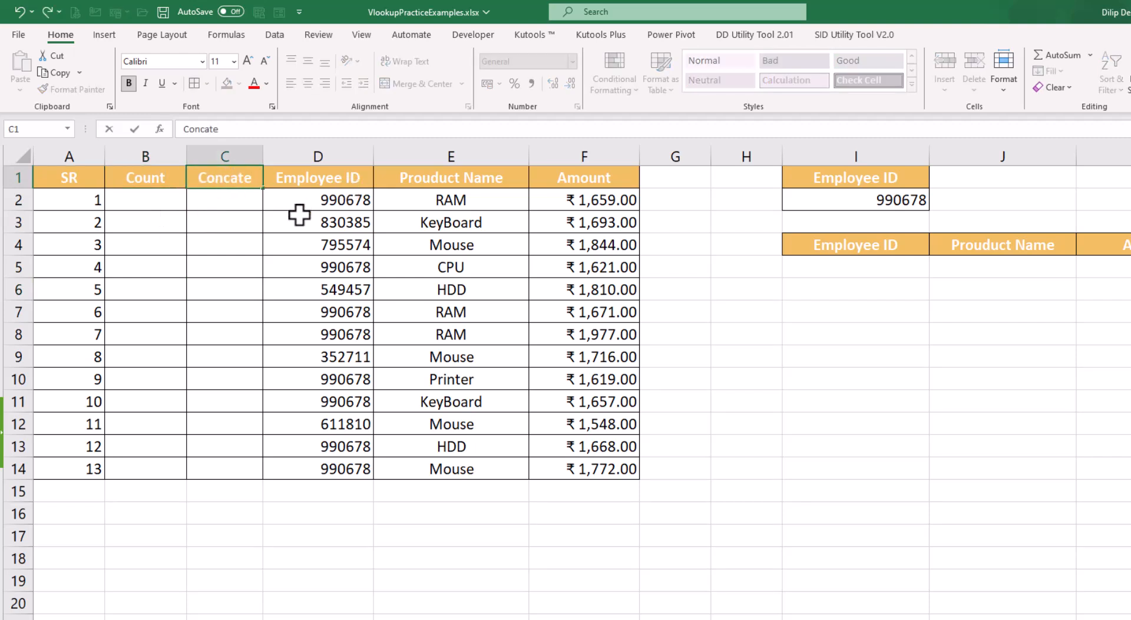
key(Return)
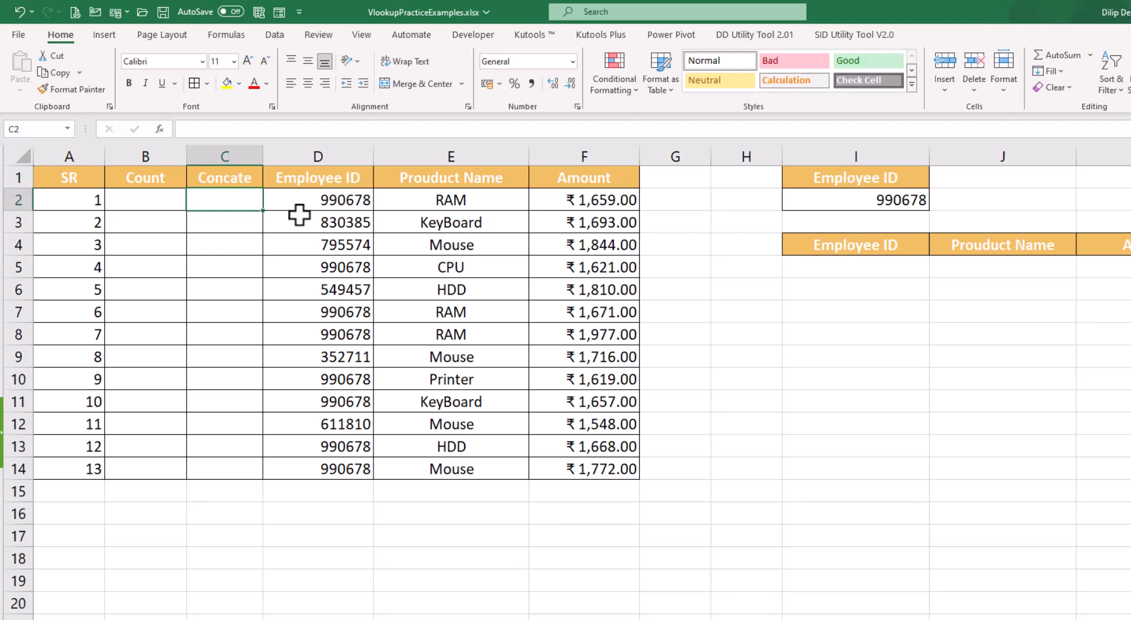
click(155, 181)
click(203, 183)
drag(156, 178, 235, 176)
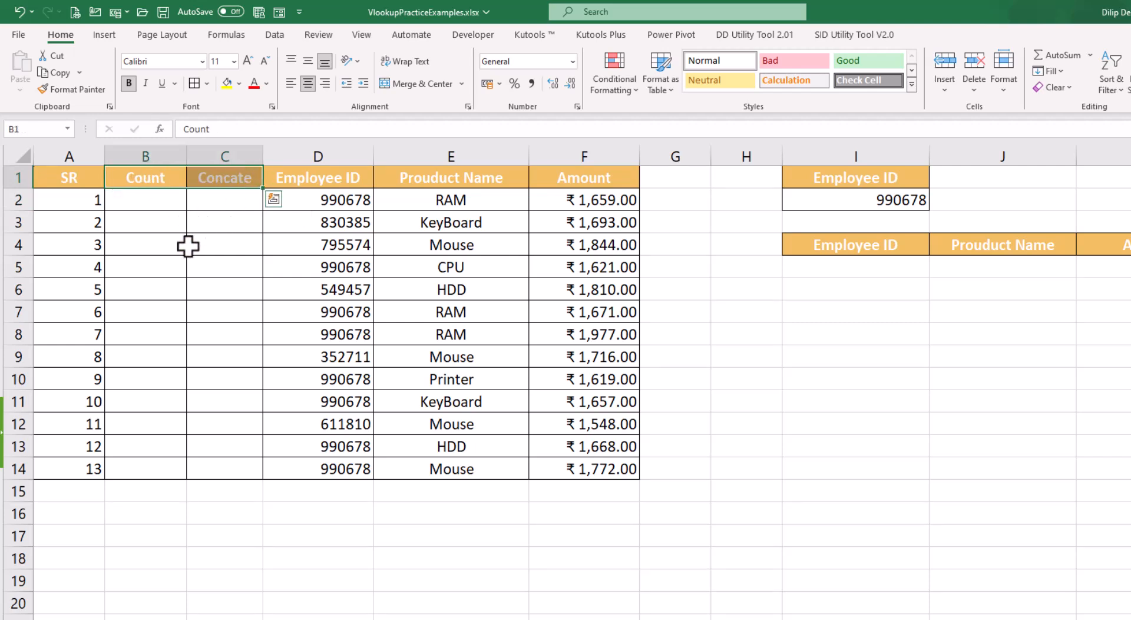
click(165, 185)
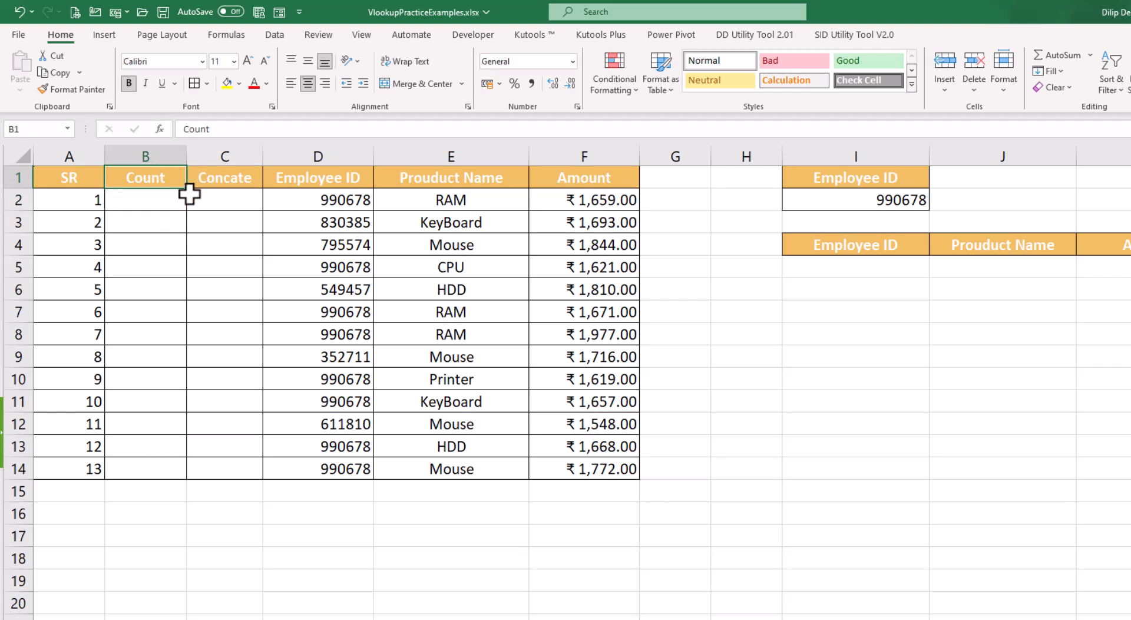
drag(211, 176, 156, 172)
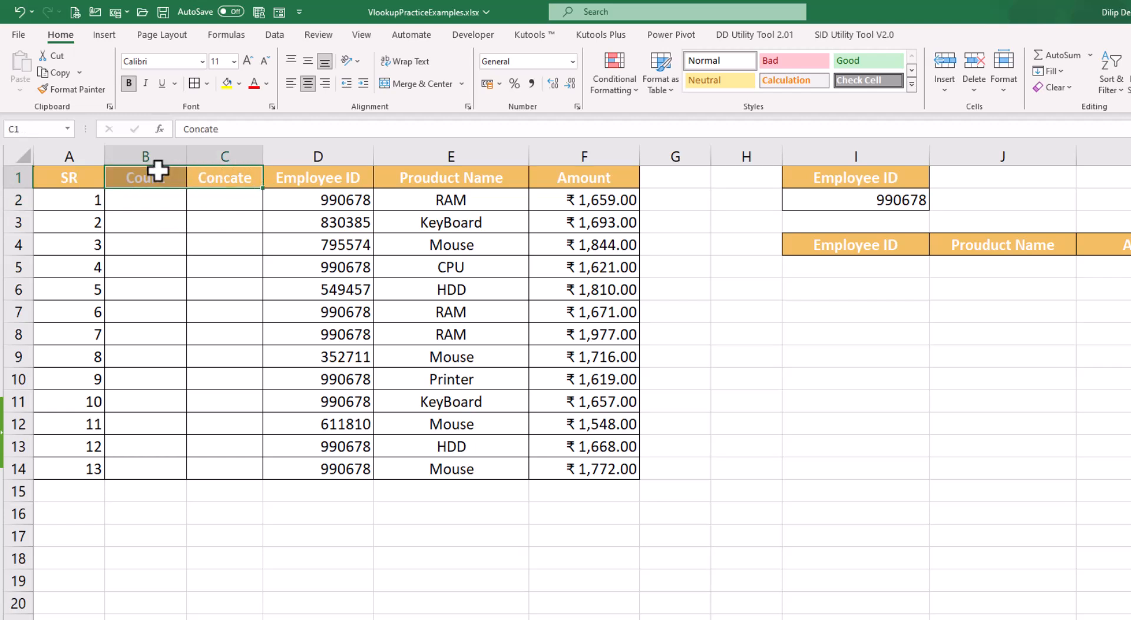
- Start a COUNTIF formula in B2, the first cell under Count, using D2:D2 as its range
click(166, 198)
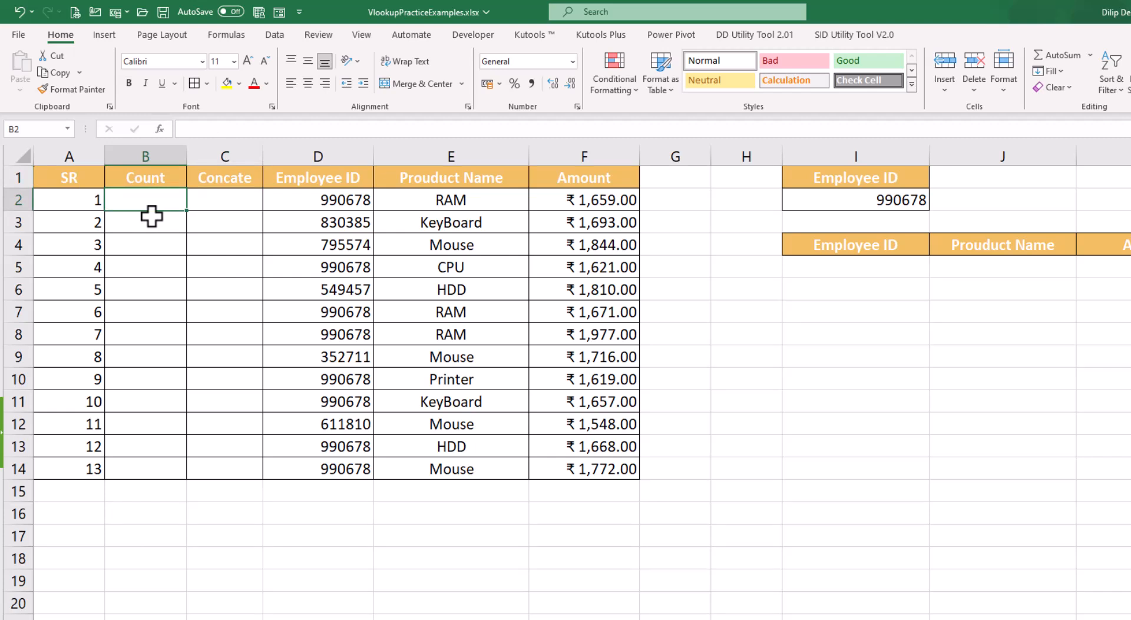
text(=count)
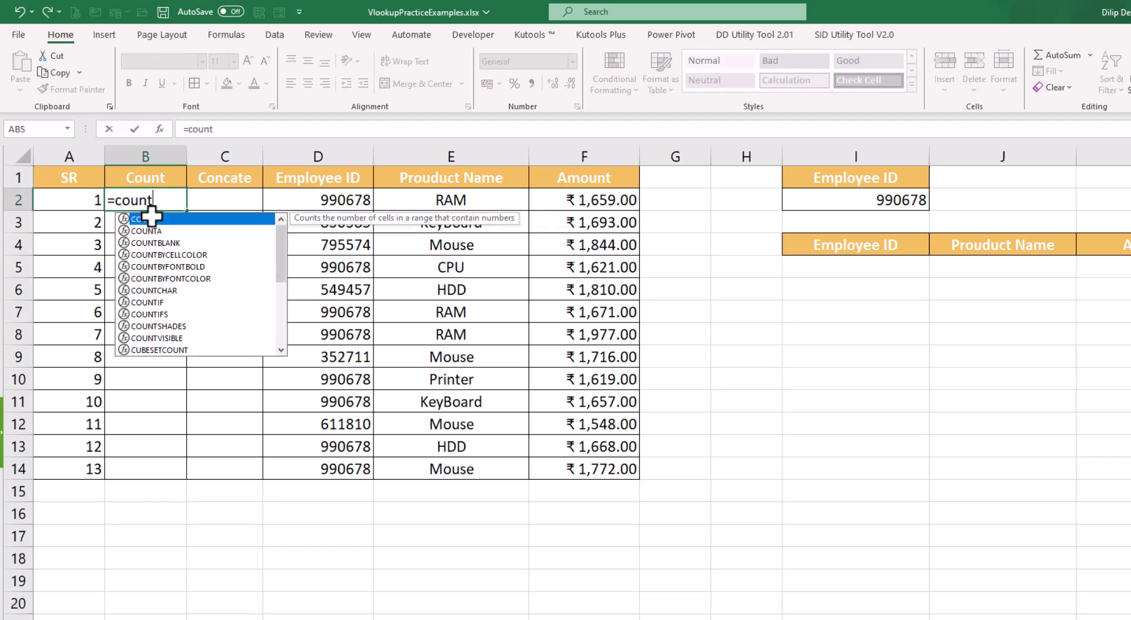
key(Down)
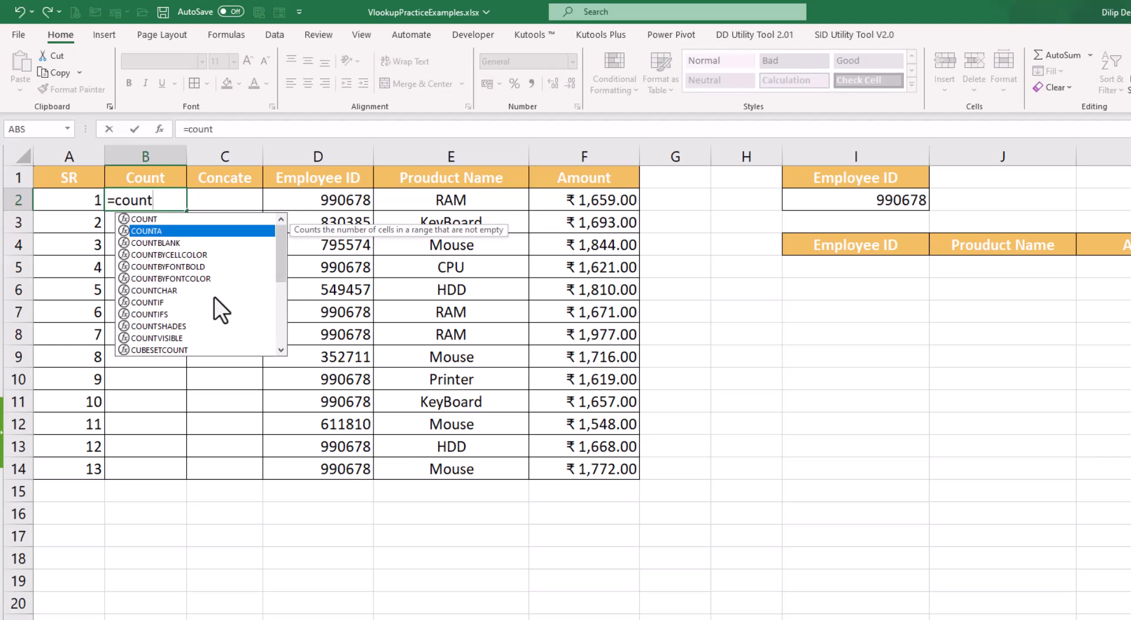
text(if)
key(Tab)
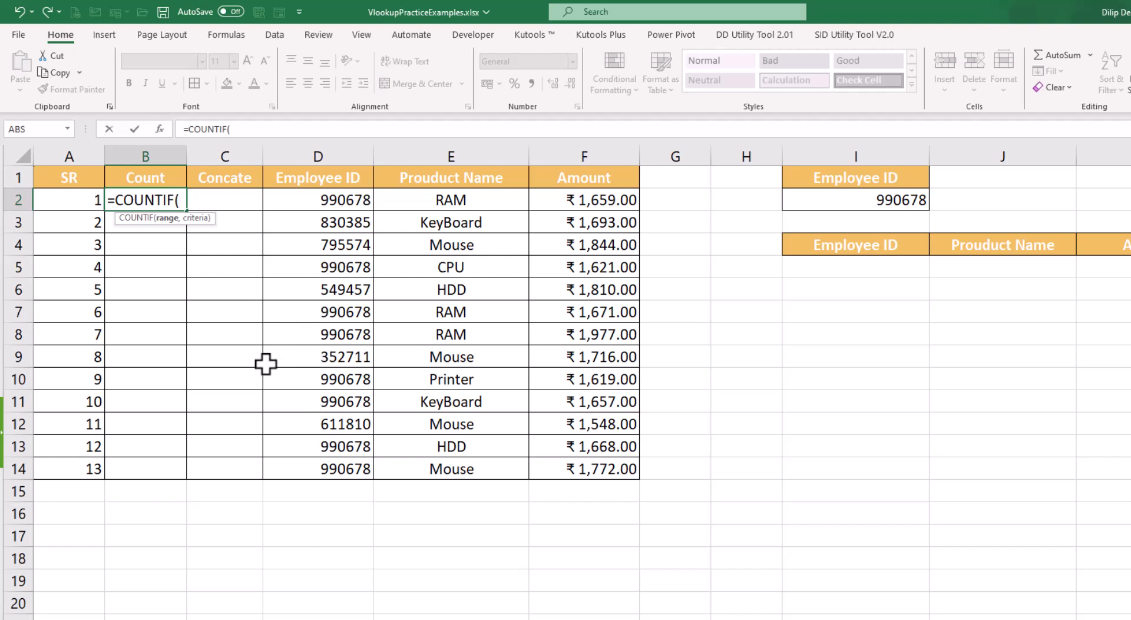
drag(304, 198, 295, 474)
click(313, 206)
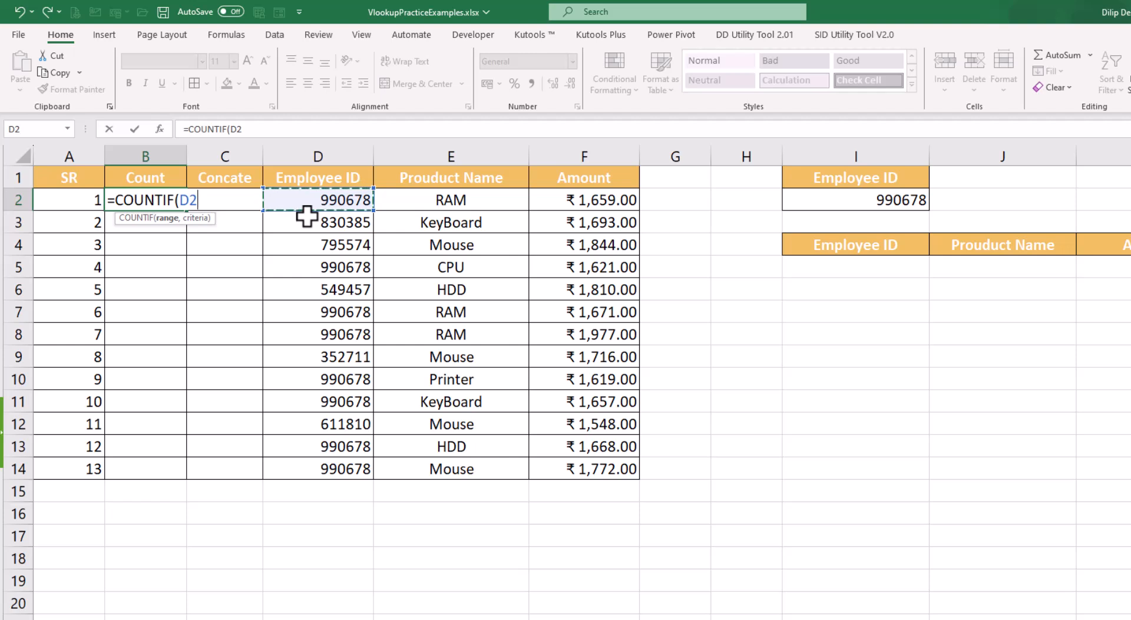
text(:)
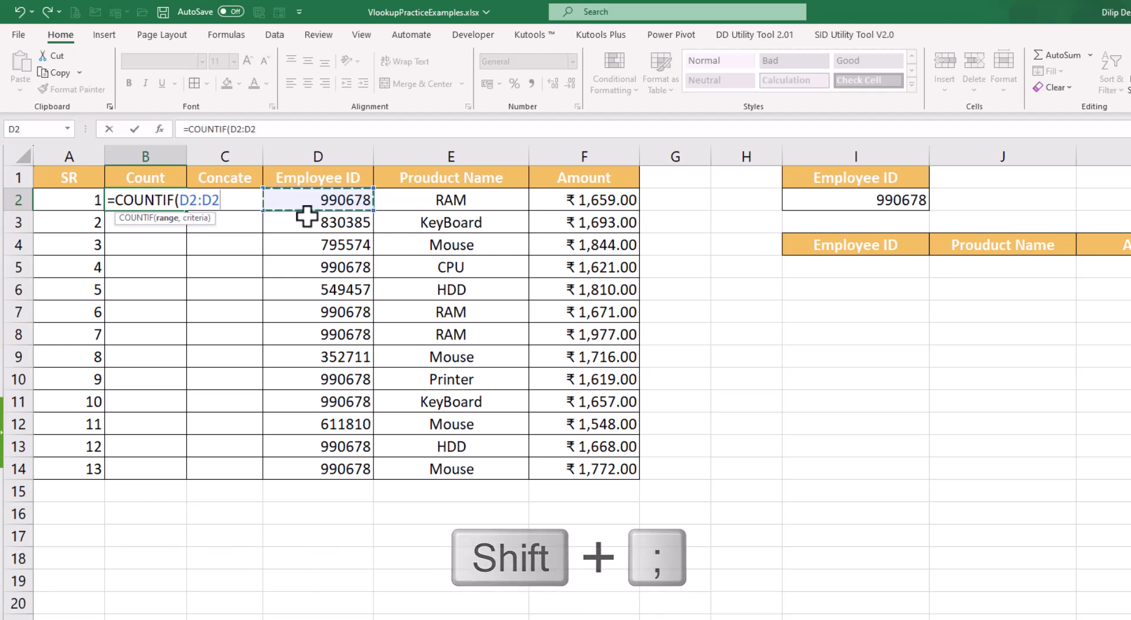
drag(229, 205, 180, 201)
click(181, 200)
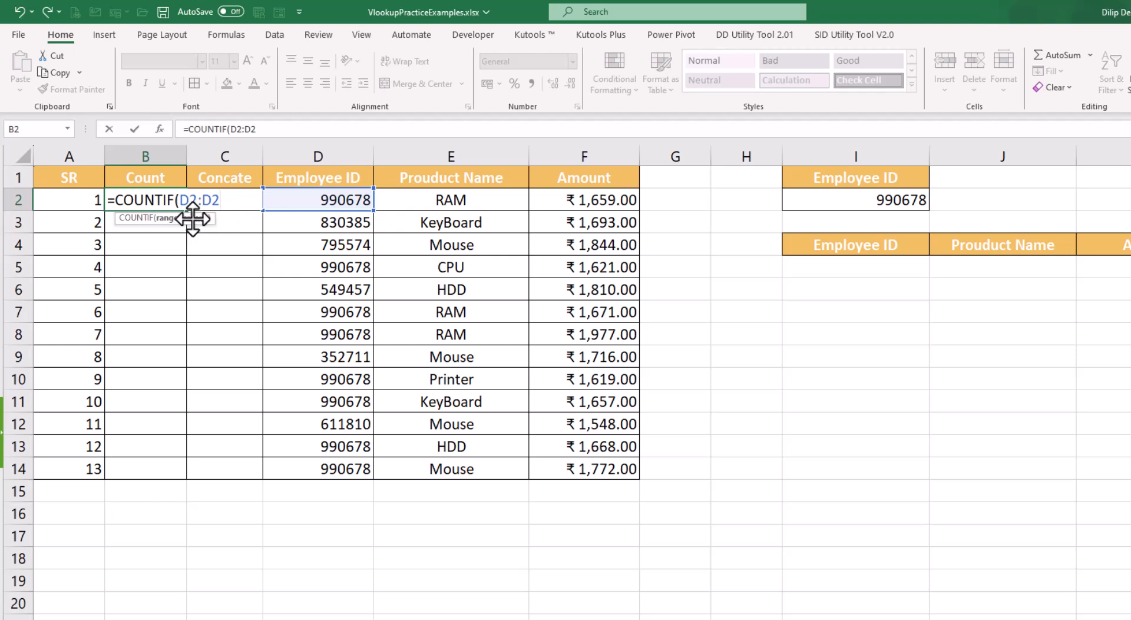
- Complete the COUNTIF formula with D2 as the criteria and make the range's starting reference absolute as $D$2
text(,)
click(354, 201)
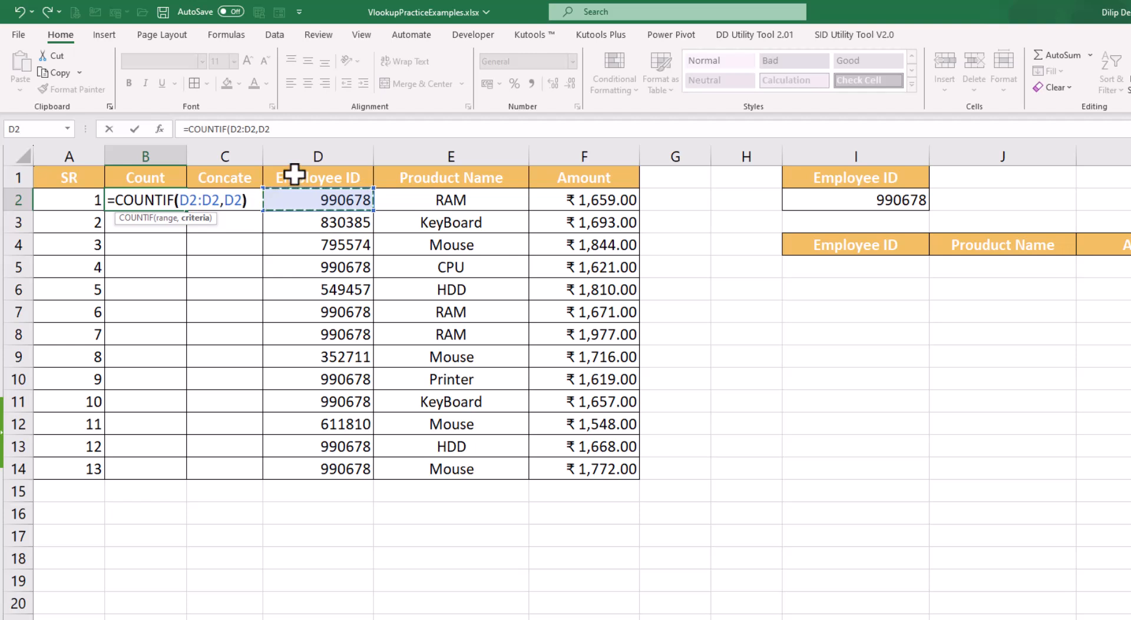
text())
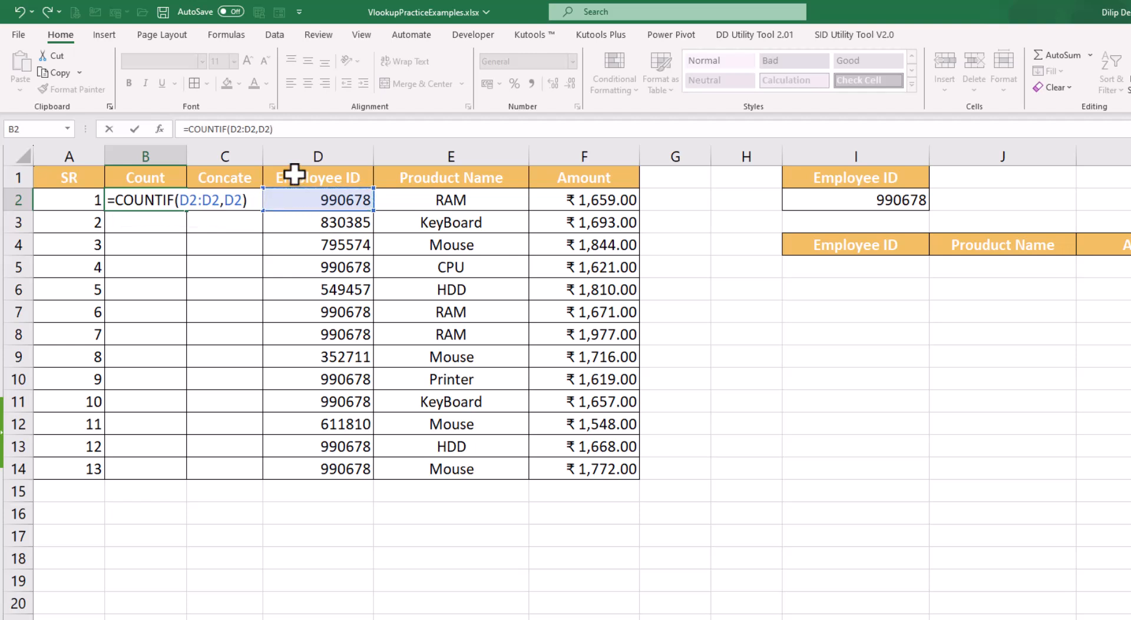
double_click(194, 203)
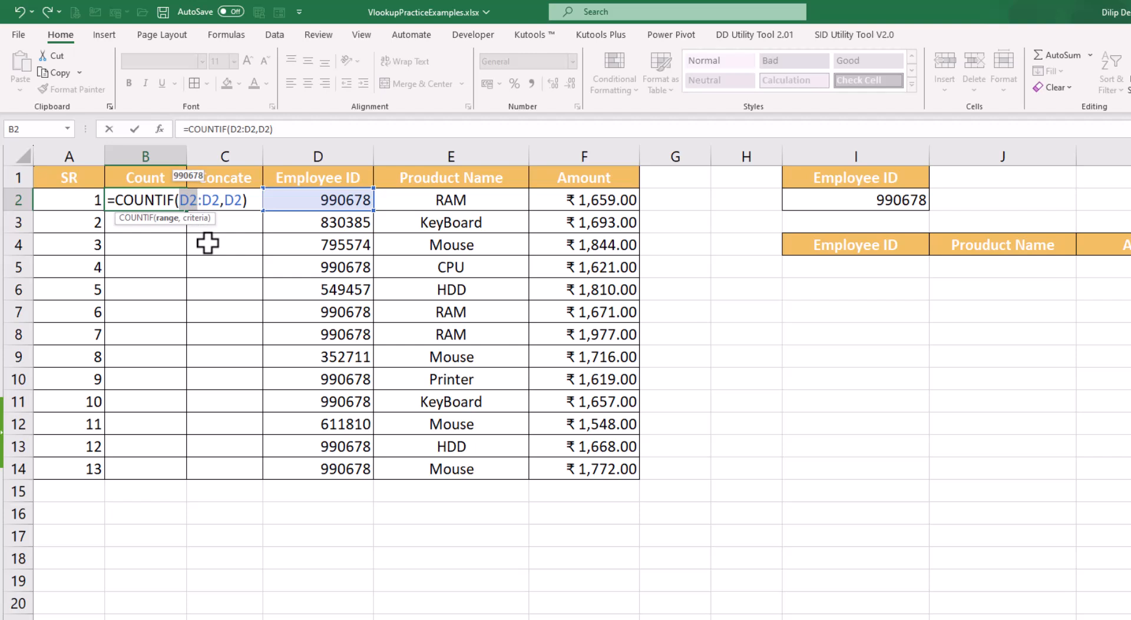
key(F4)
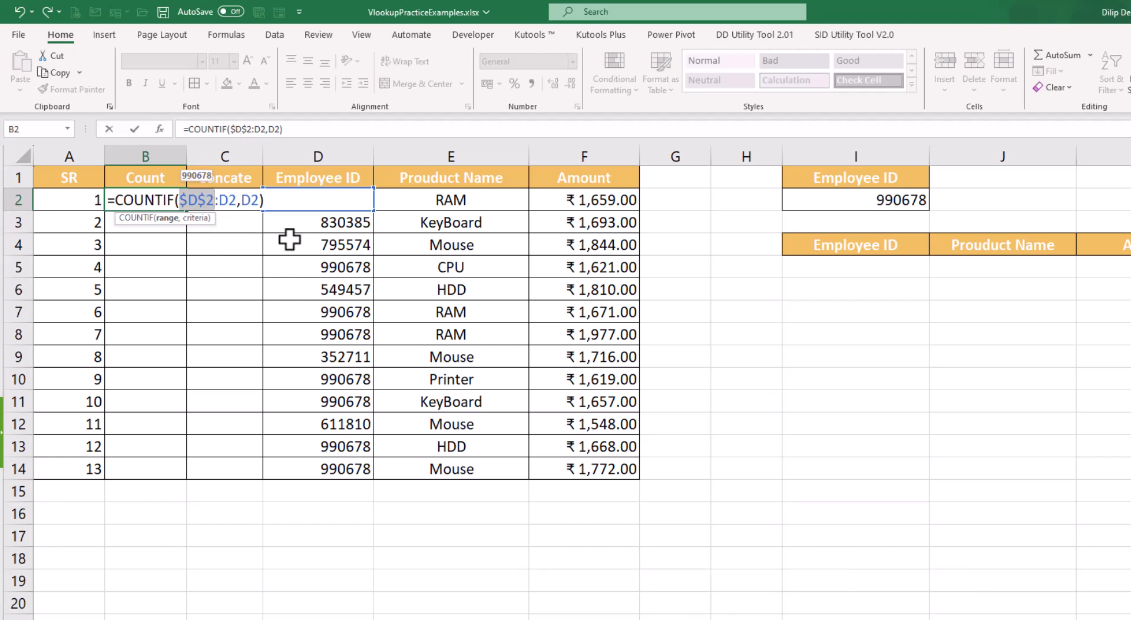
key(Return)
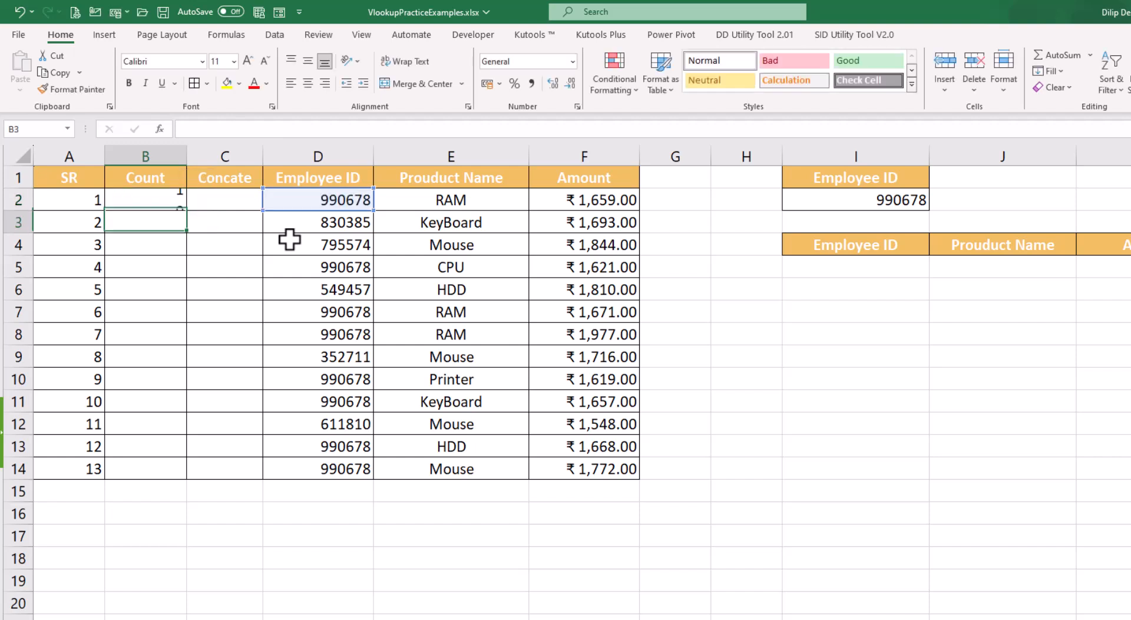
- Fill the COUNTIF formula from B2 down the Count column to B14
click(172, 199)
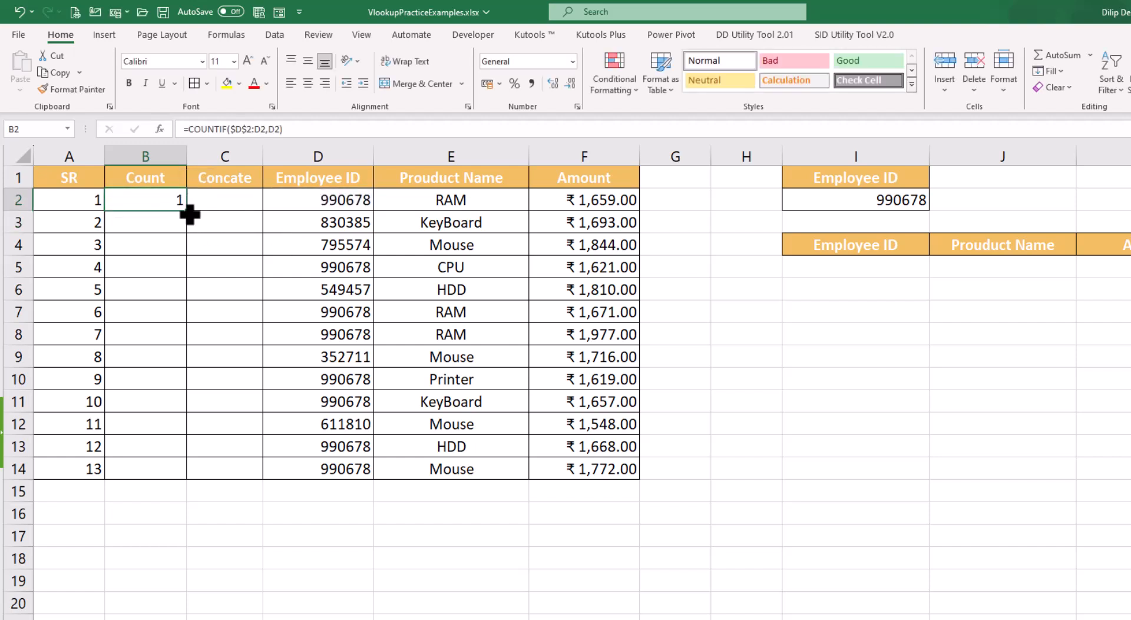
drag(191, 216, 182, 479)
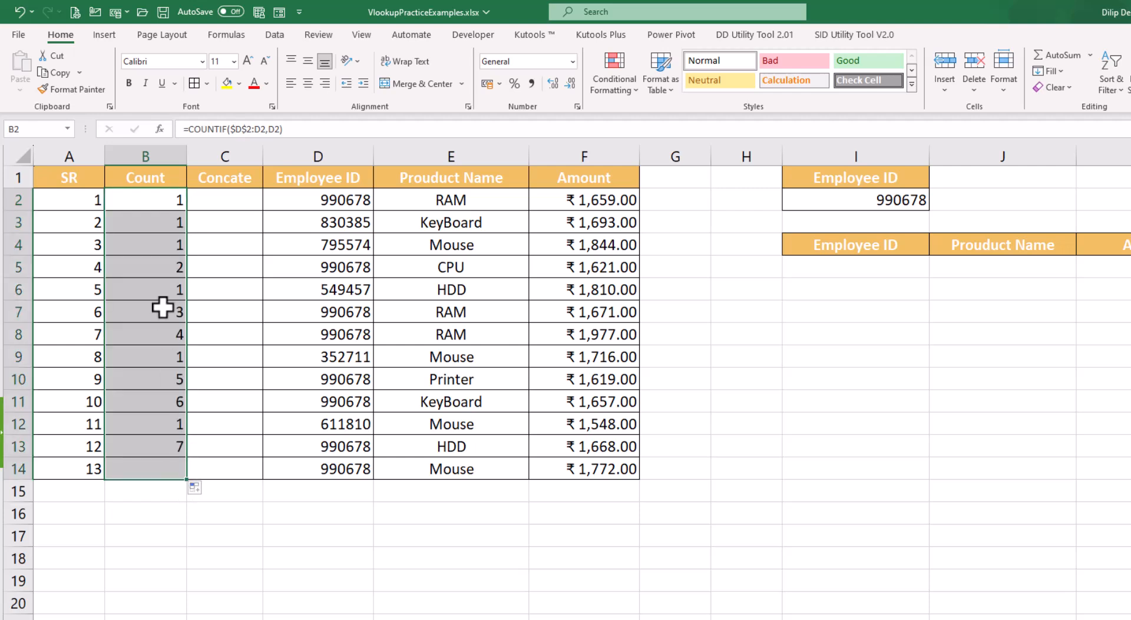
click(160, 195)
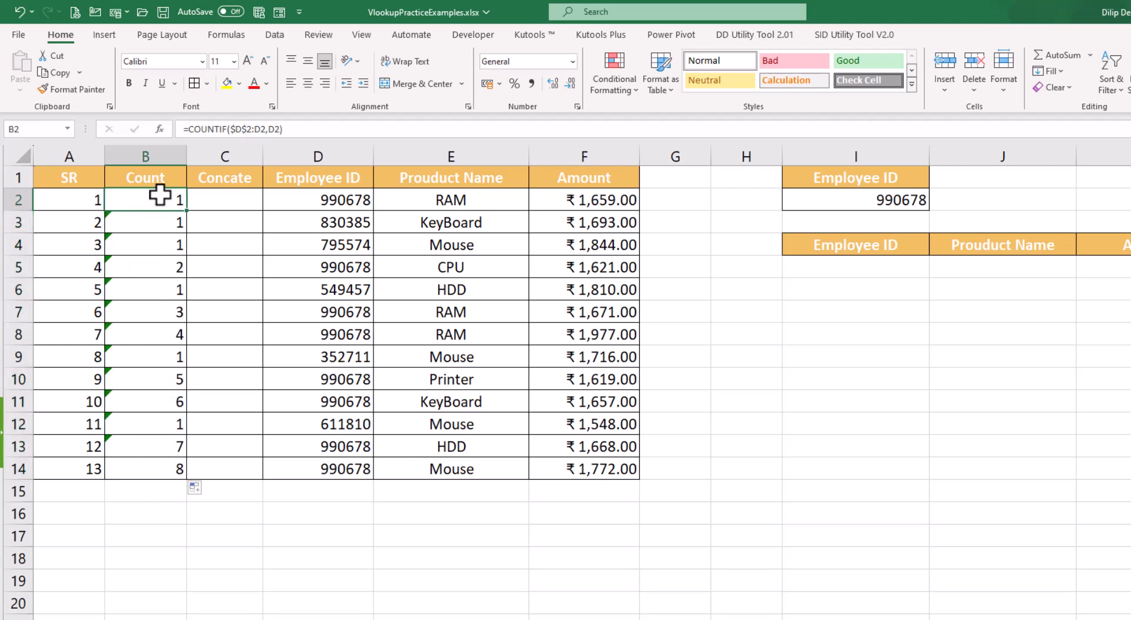
- Inspect the copied COUNTIF formulas in B3 and B7 to see how their ranges expand
double_click(149, 224)
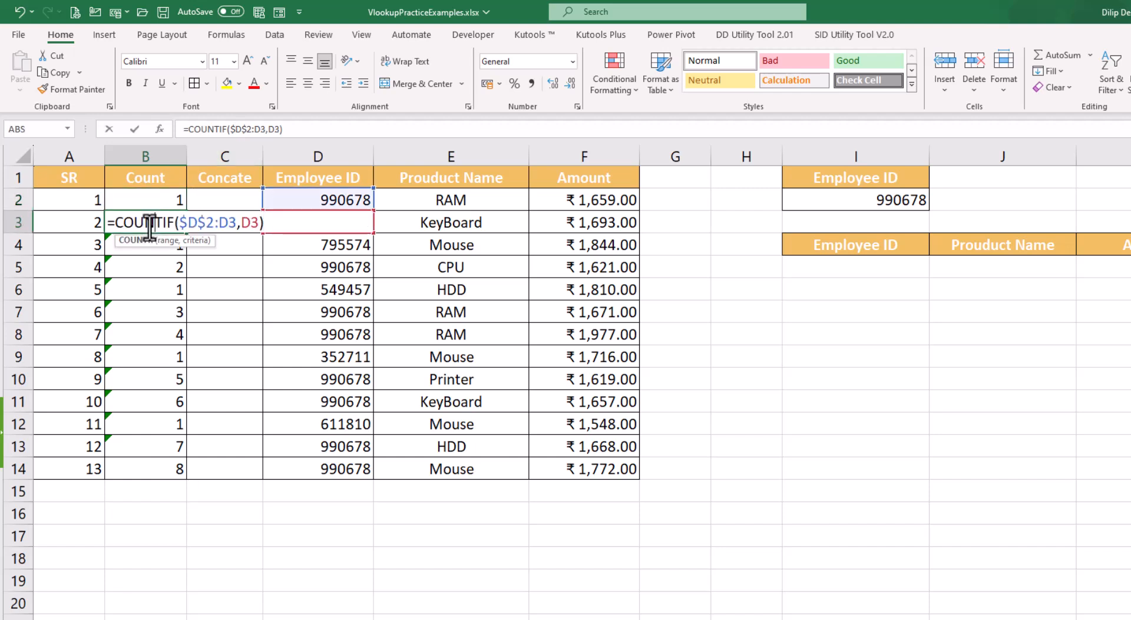
drag(181, 223, 232, 226)
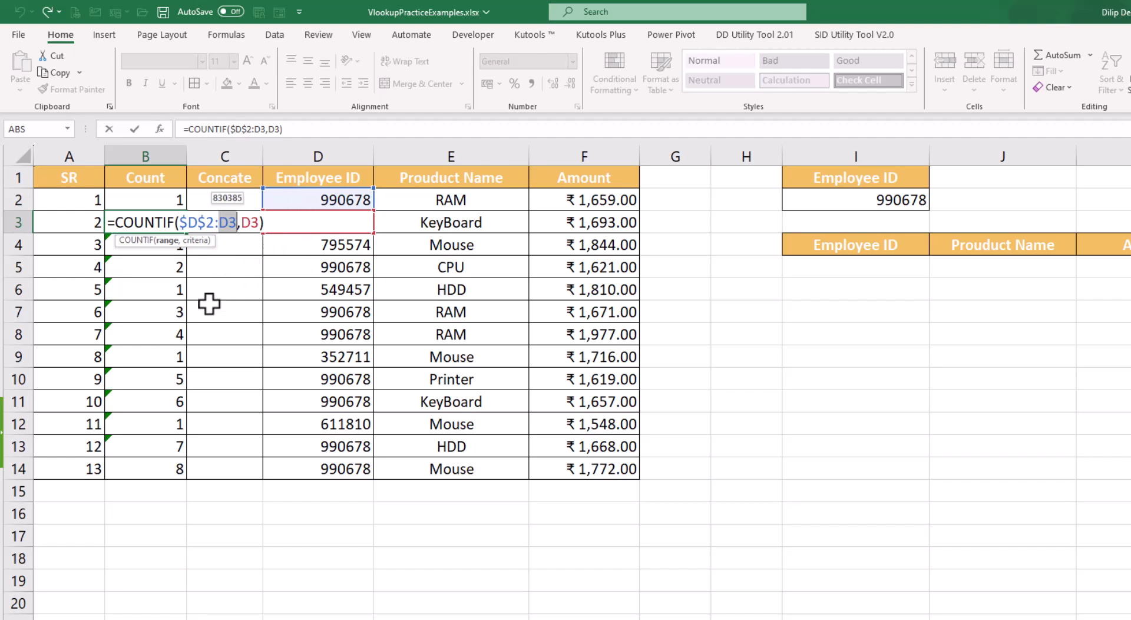
key(ctrl+Return)
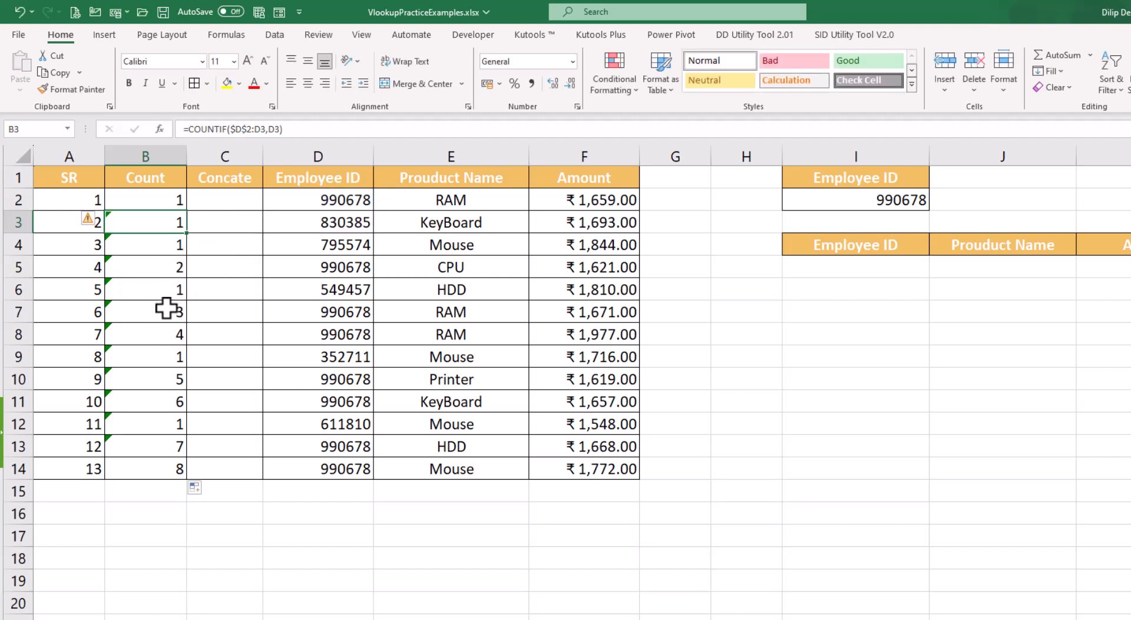
double_click(166, 307)
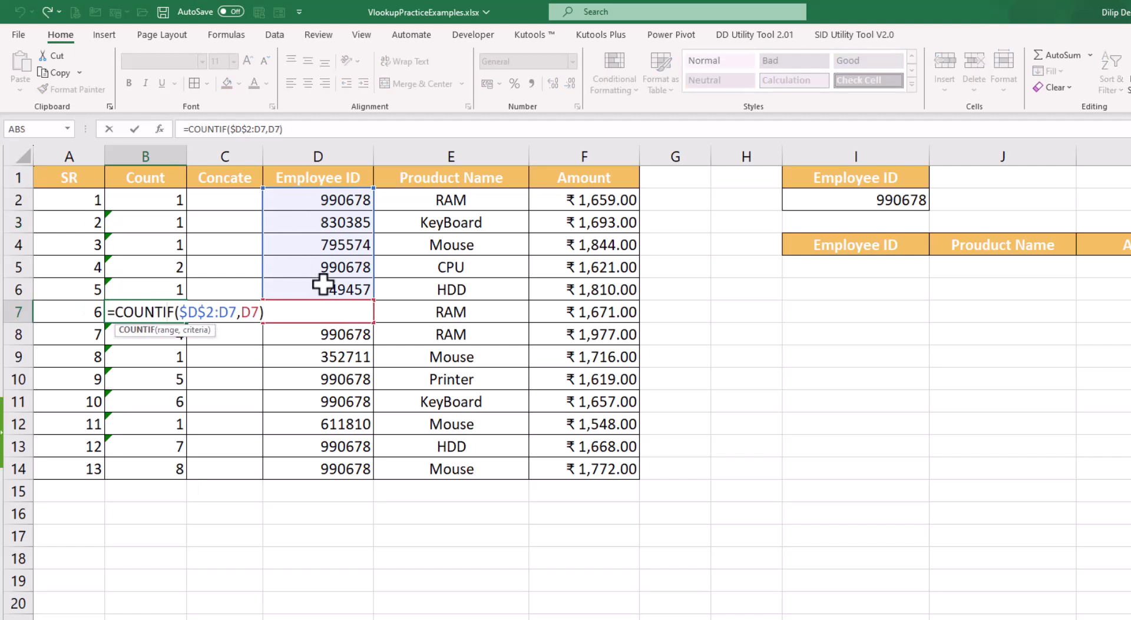
key(ctrl+Return)
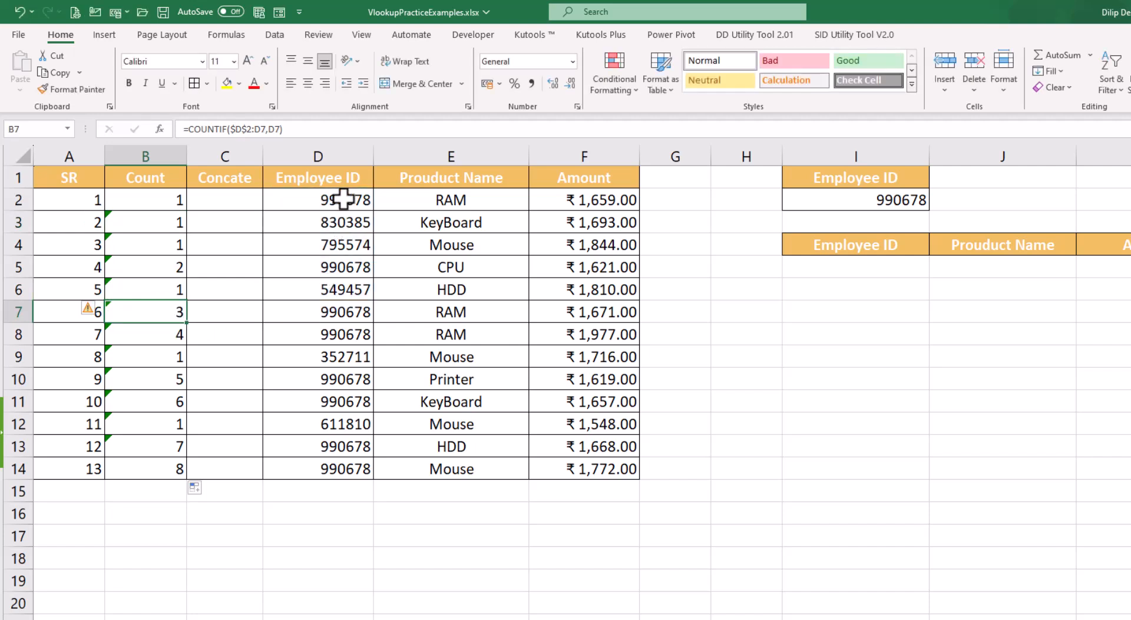
- Compare the Count values in column B with each row's Employee ID to see how repeated IDs are numbered
click(344, 200)
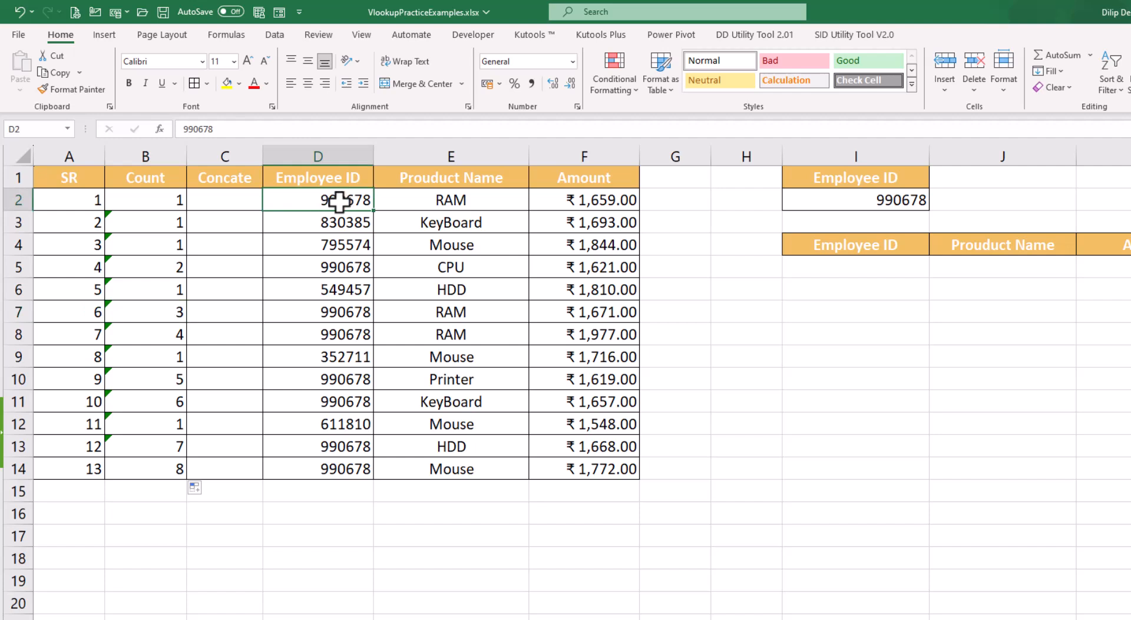
drag(163, 200, 365, 199)
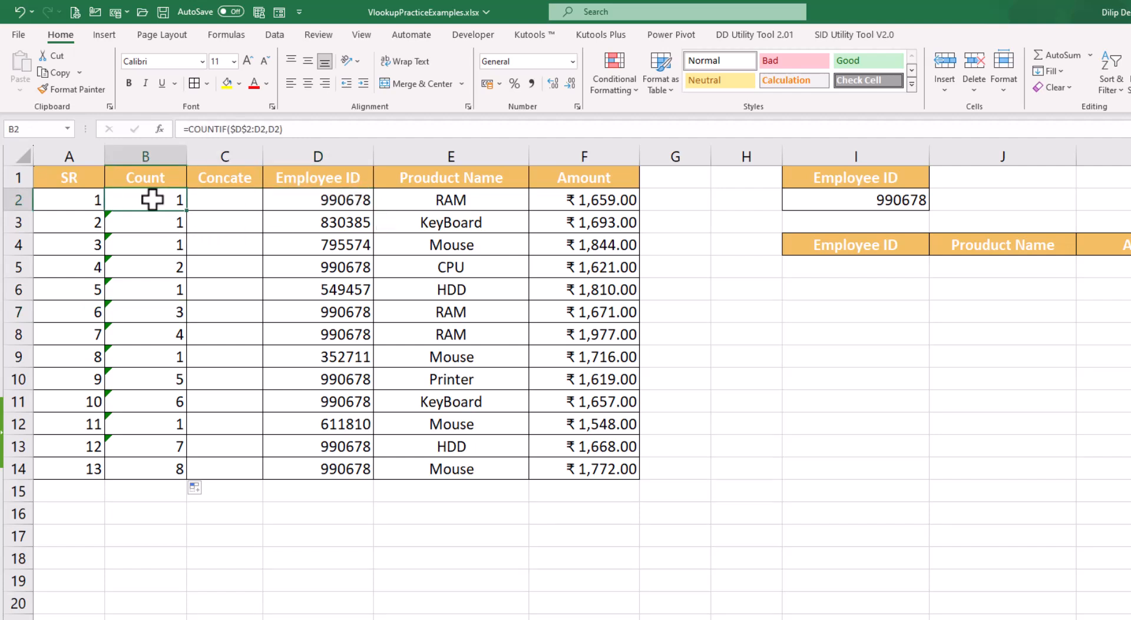
drag(321, 270, 175, 266)
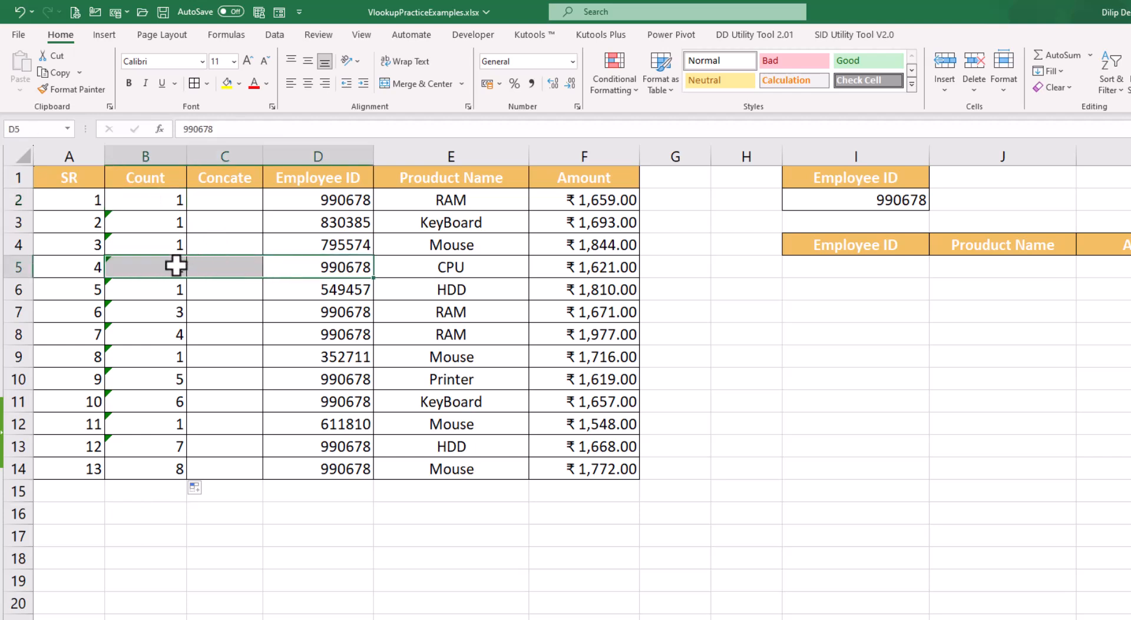
click(176, 266)
drag(310, 306, 178, 312)
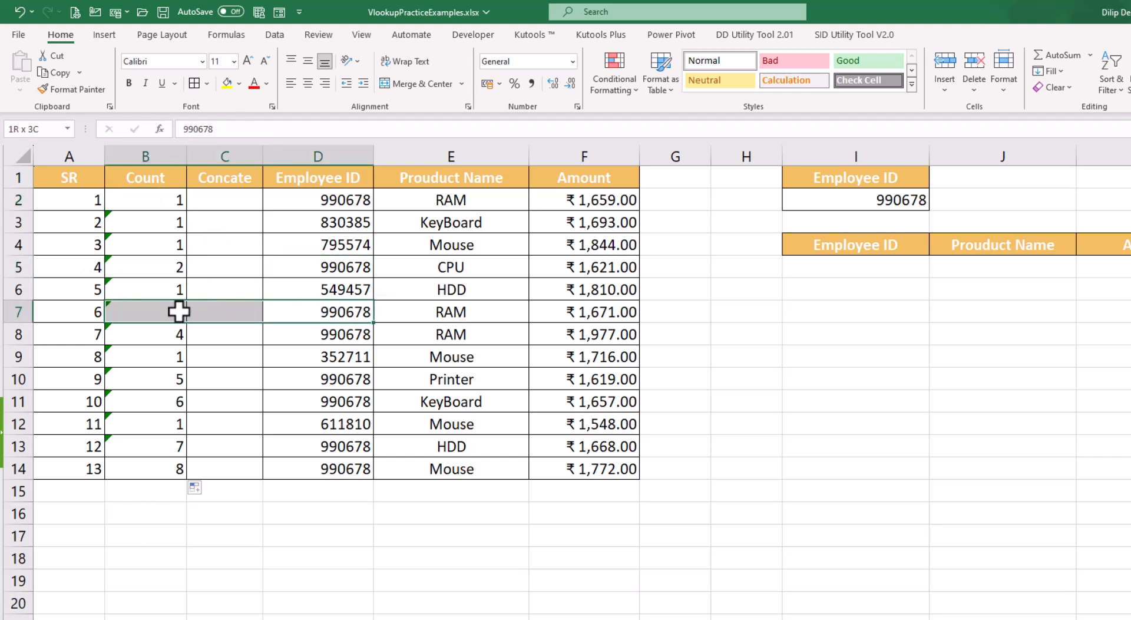
click(179, 311)
drag(341, 340, 210, 334)
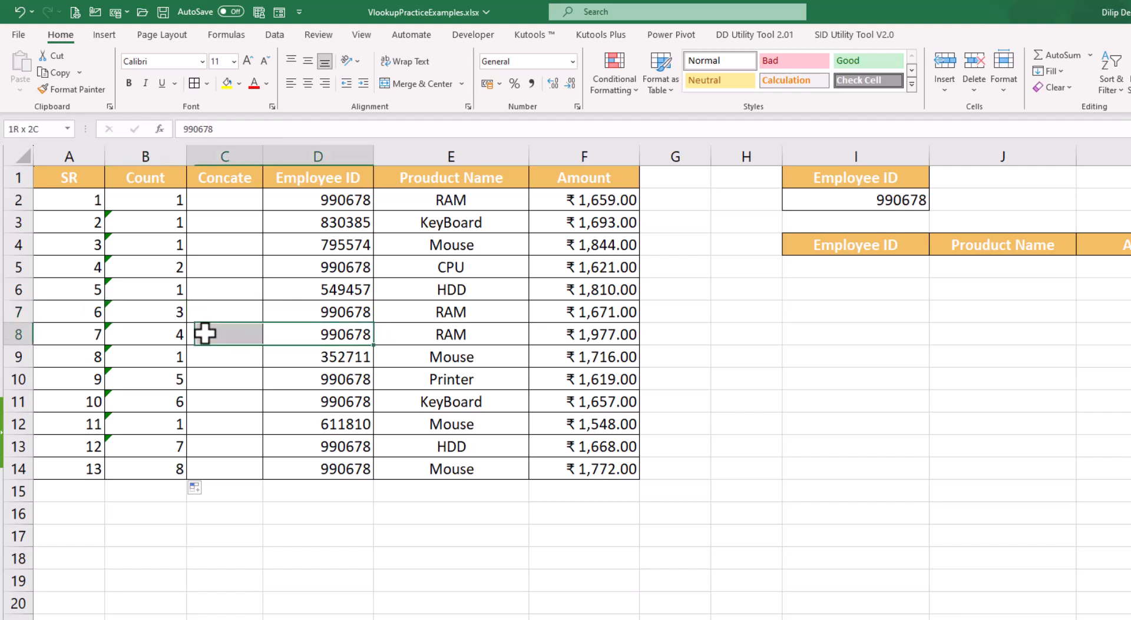
click(182, 378)
drag(518, 405, 154, 405)
click(160, 443)
drag(161, 443, 313, 444)
drag(162, 467, 313, 467)
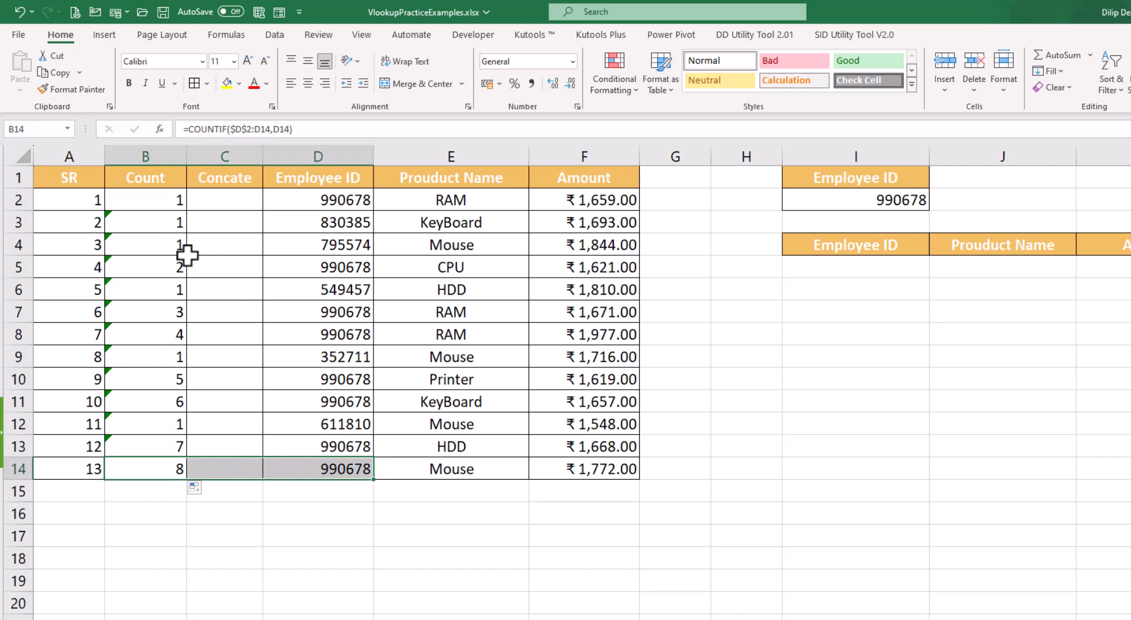
drag(156, 203, 127, 465)
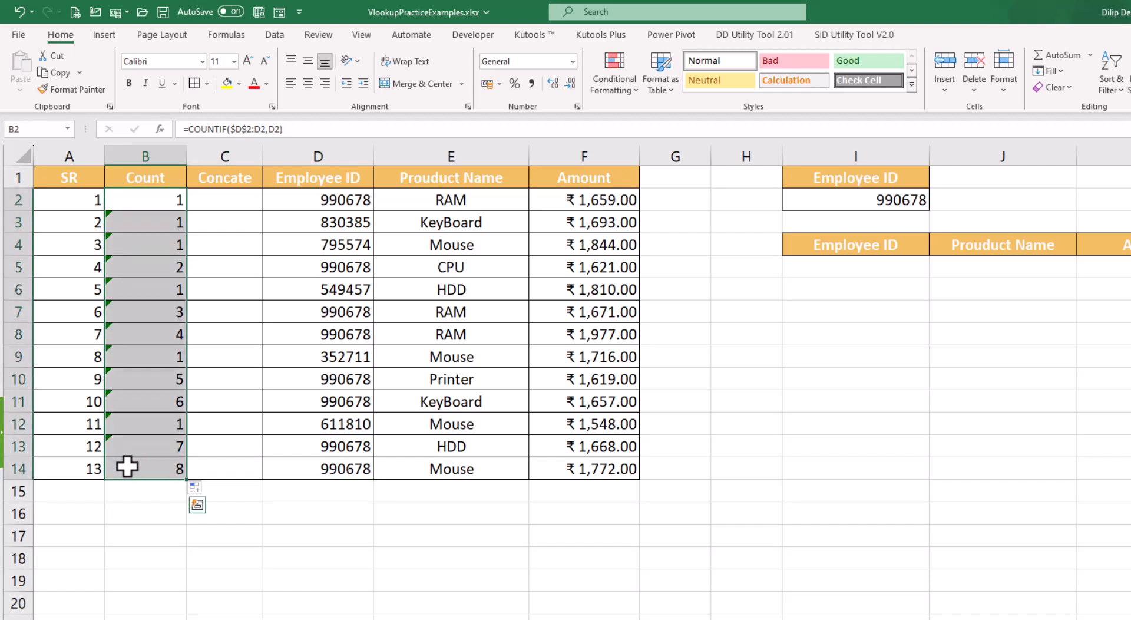
- Enter =D2&B2 in C2 under Concate and fill the formula down to C14
click(224, 194)
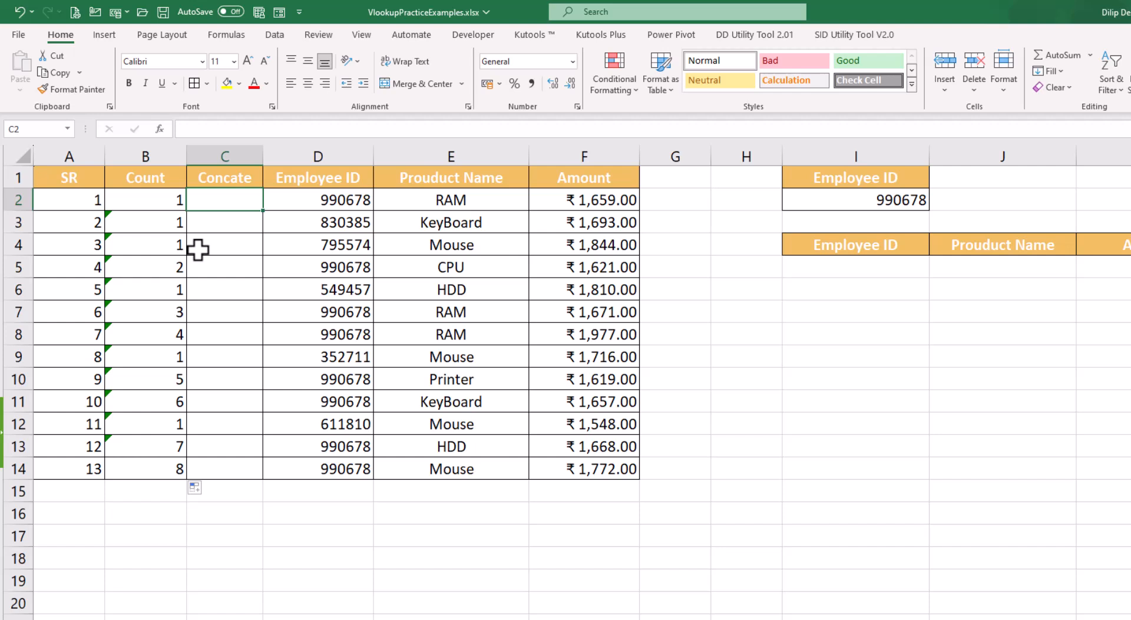
text(=)
click(315, 202)
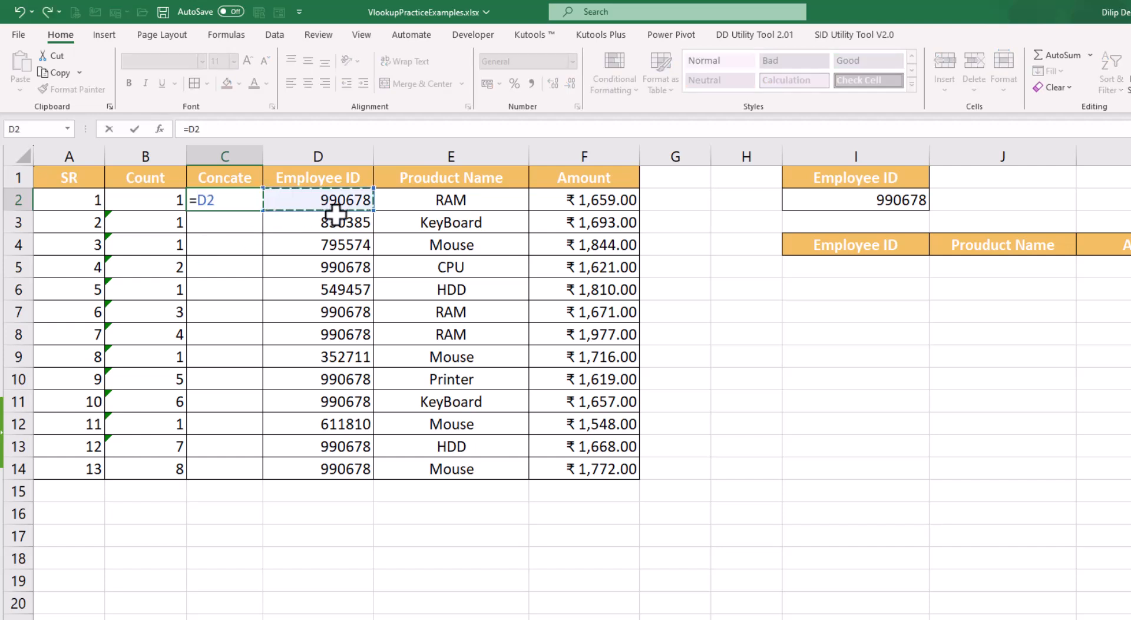
text(&)
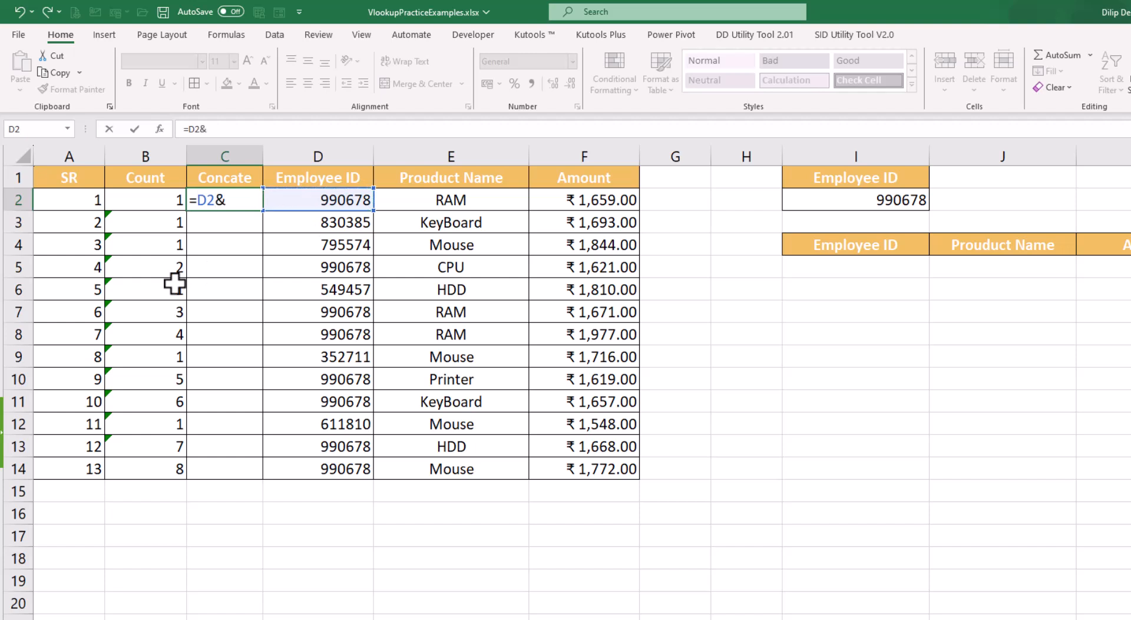
click(163, 202)
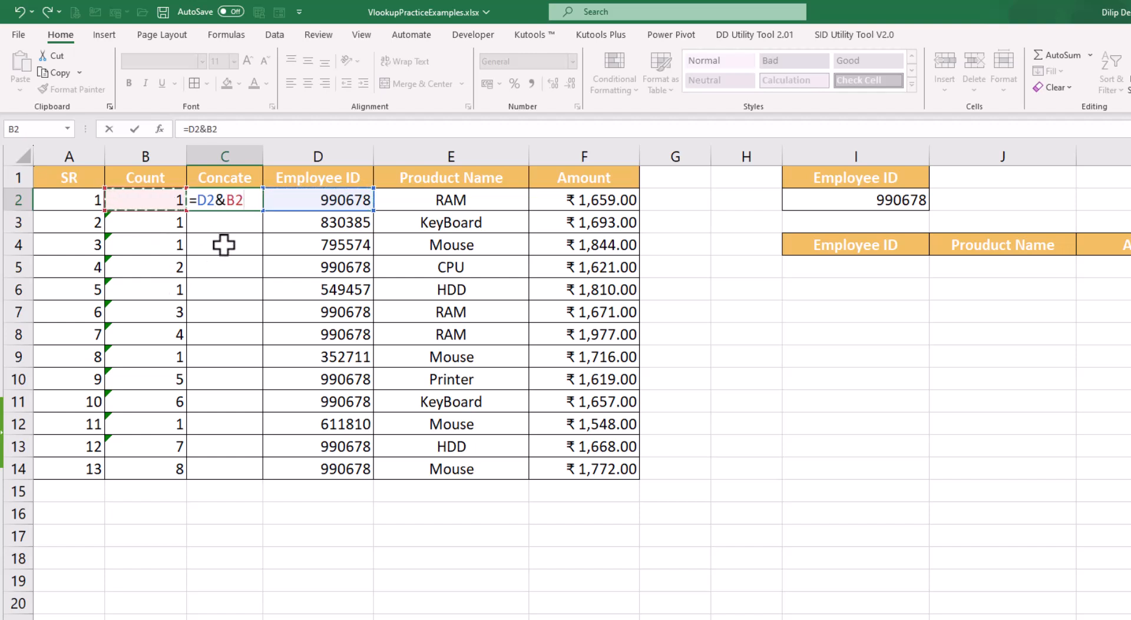
key(Return)
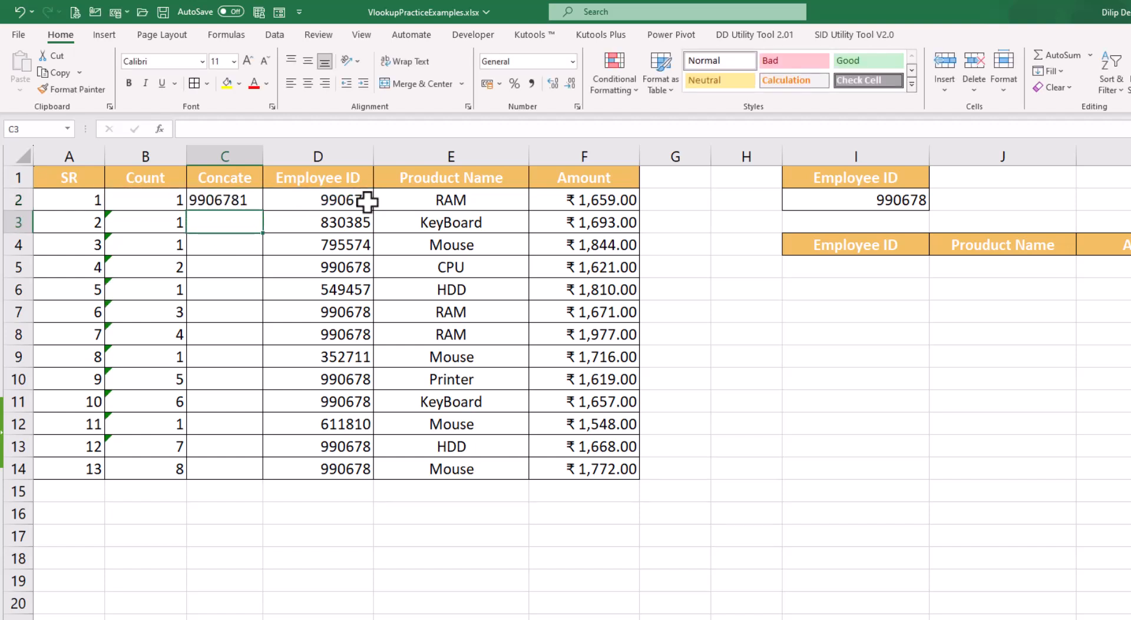
click(227, 204)
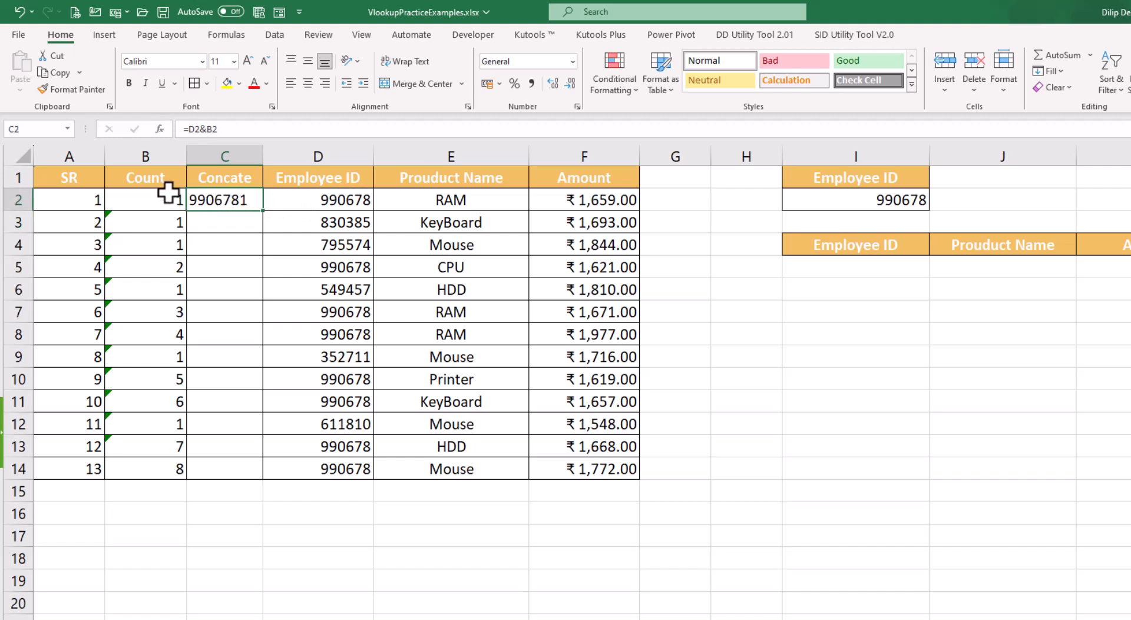
drag(268, 216, 258, 477)
- Examine the Concate results for the repeated Employee ID against the Count values they are built from
drag(149, 262, 206, 268)
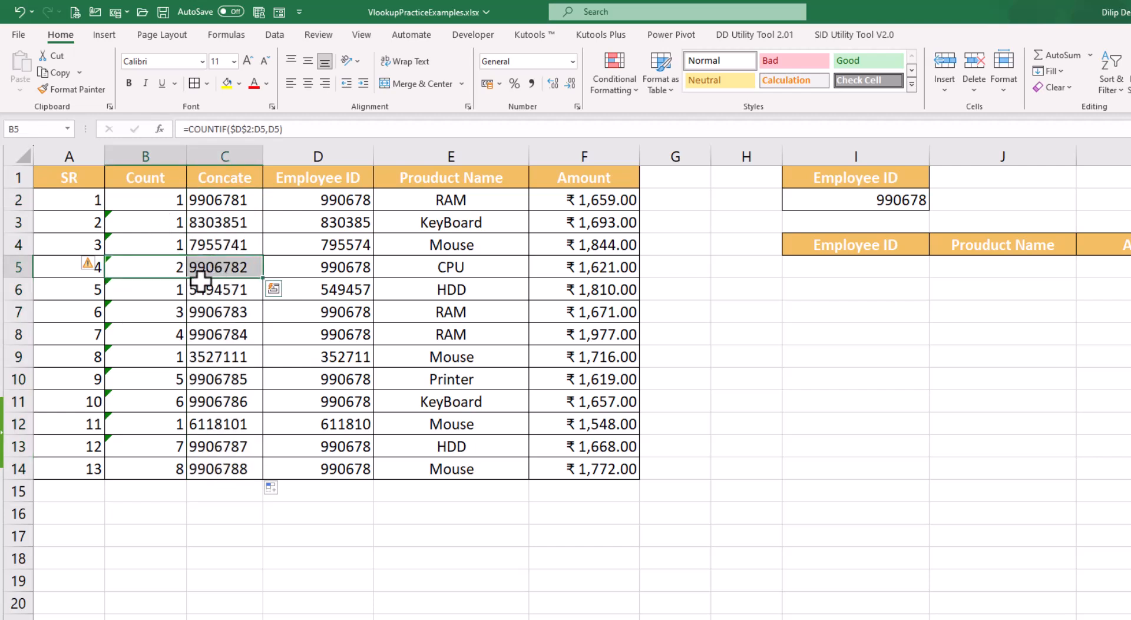
click(233, 273)
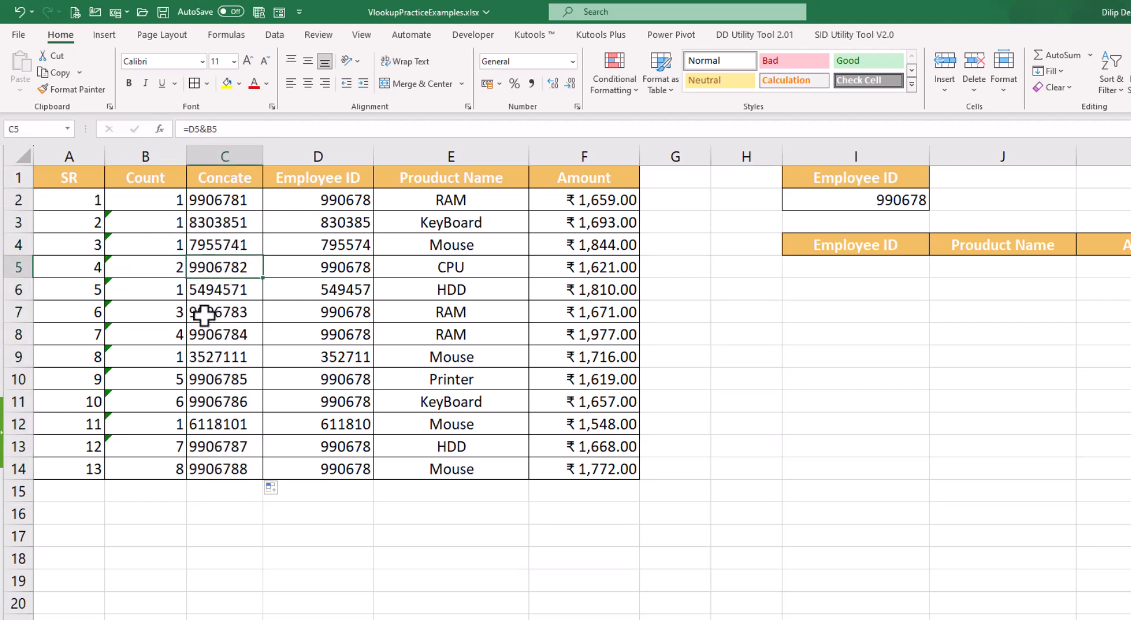
click(212, 316)
click(234, 339)
click(232, 378)
click(232, 399)
click(231, 447)
click(231, 470)
drag(240, 200, 214, 468)
click(220, 437)
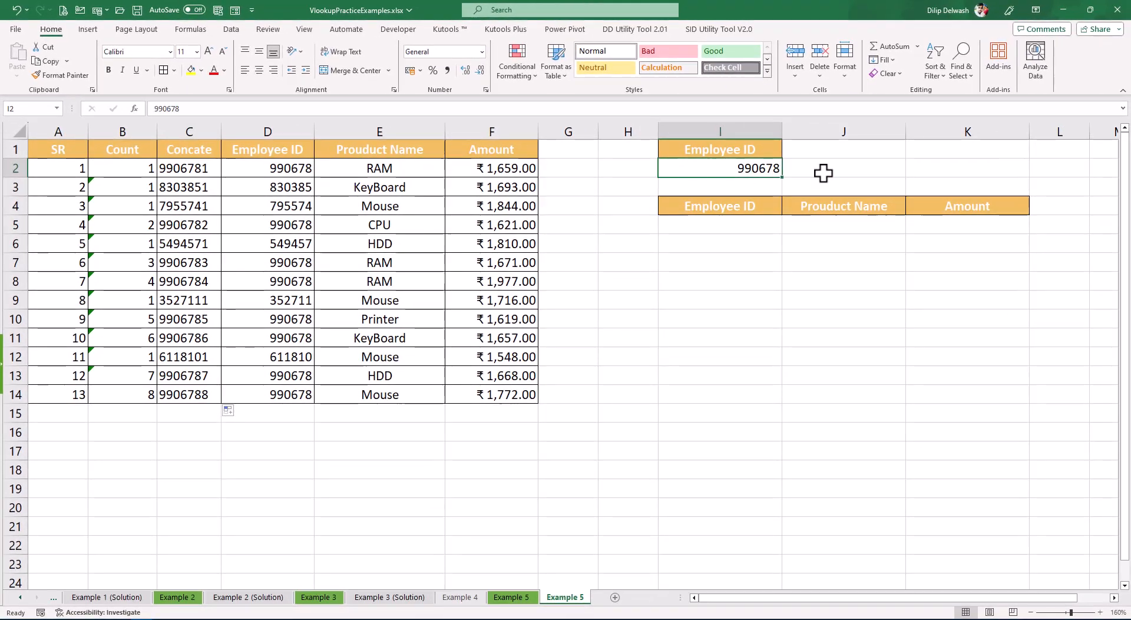
- Copy the Employee ID header from I4 to H4 and change its text to SR
click(790, 181)
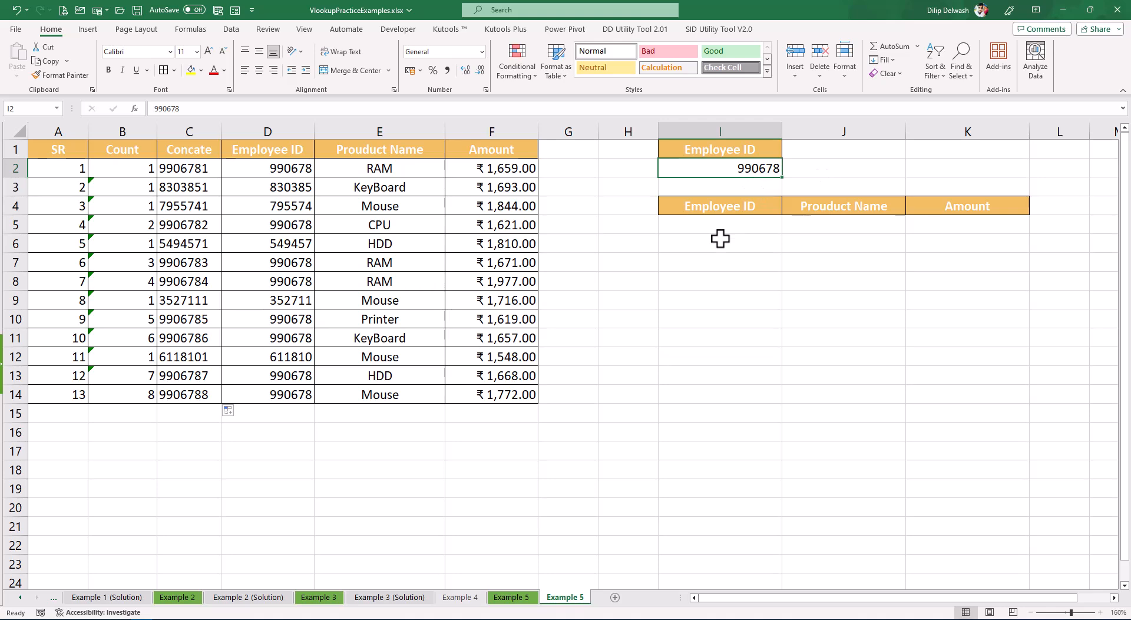
click(730, 210)
key(ctrl+c)
click(629, 207)
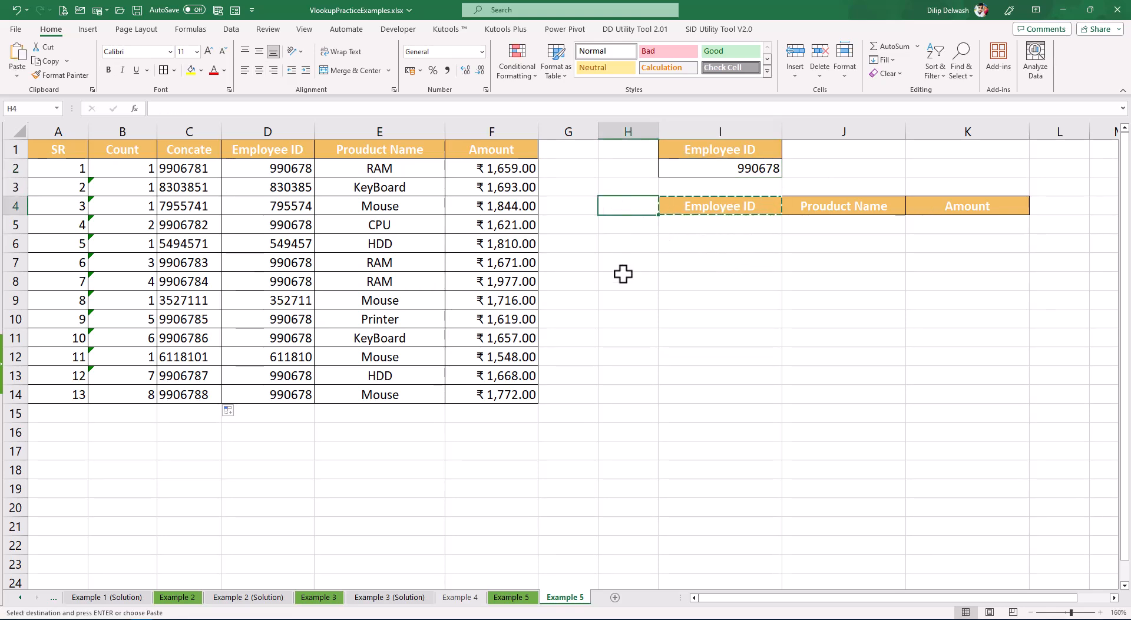
key(ctrl+v)
text(SR)
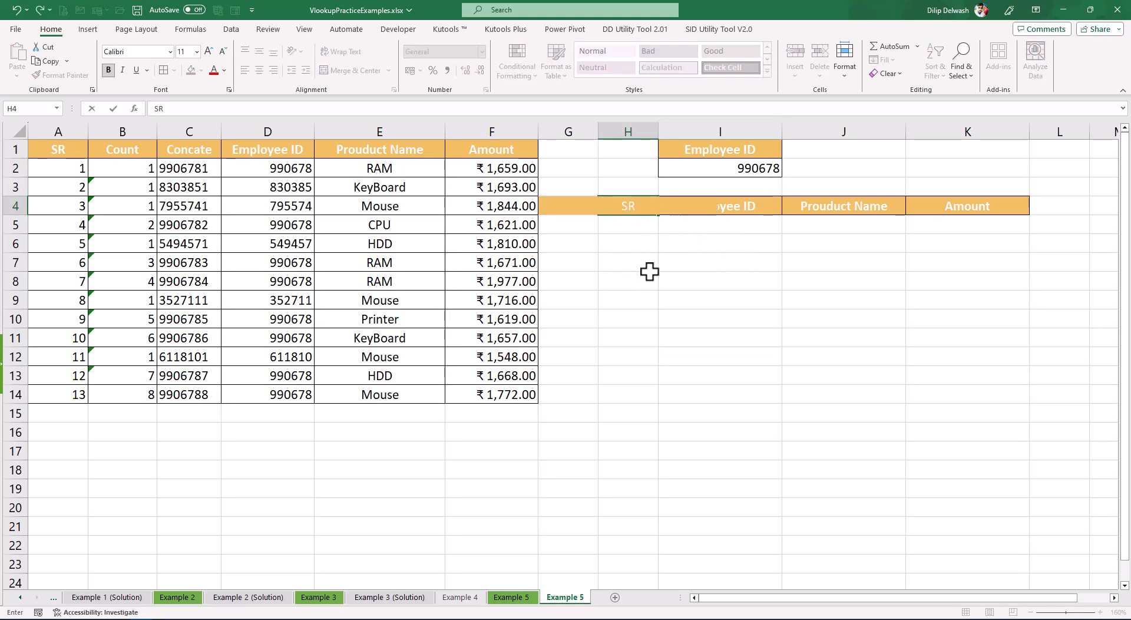
key(Return)
key(Up)
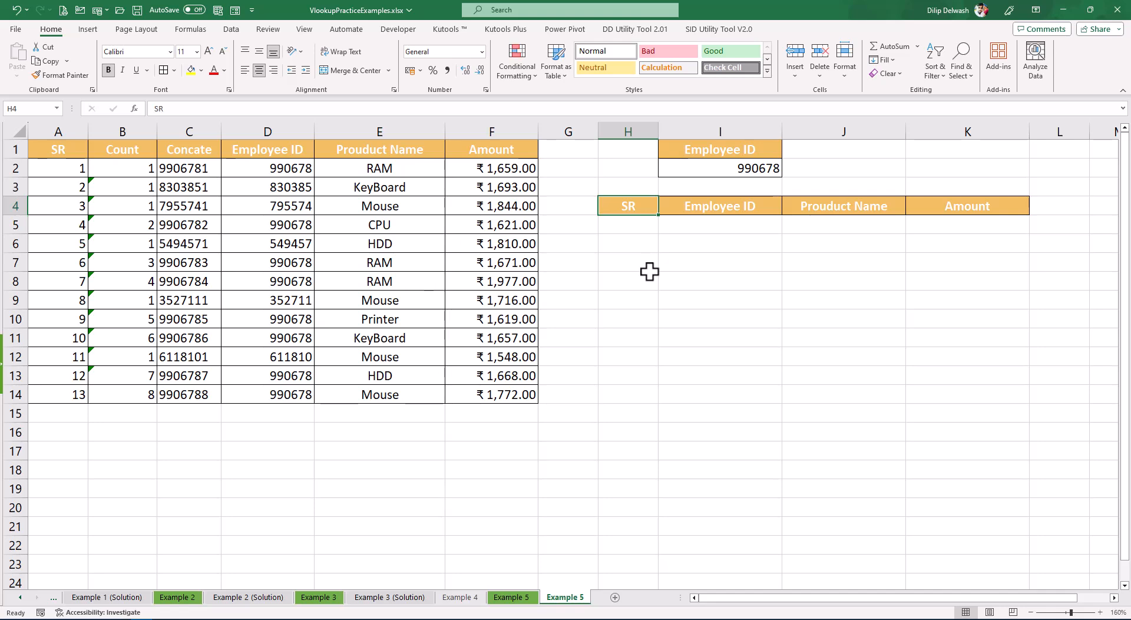
- Enter 1 and 2 in H5 and H6 under SR and extend the number series down to 22 in H26
click(628, 226)
text(1)
key(Return)
text(2)
key(Return)
key(Up)
key(Up)
key(shift+Down)
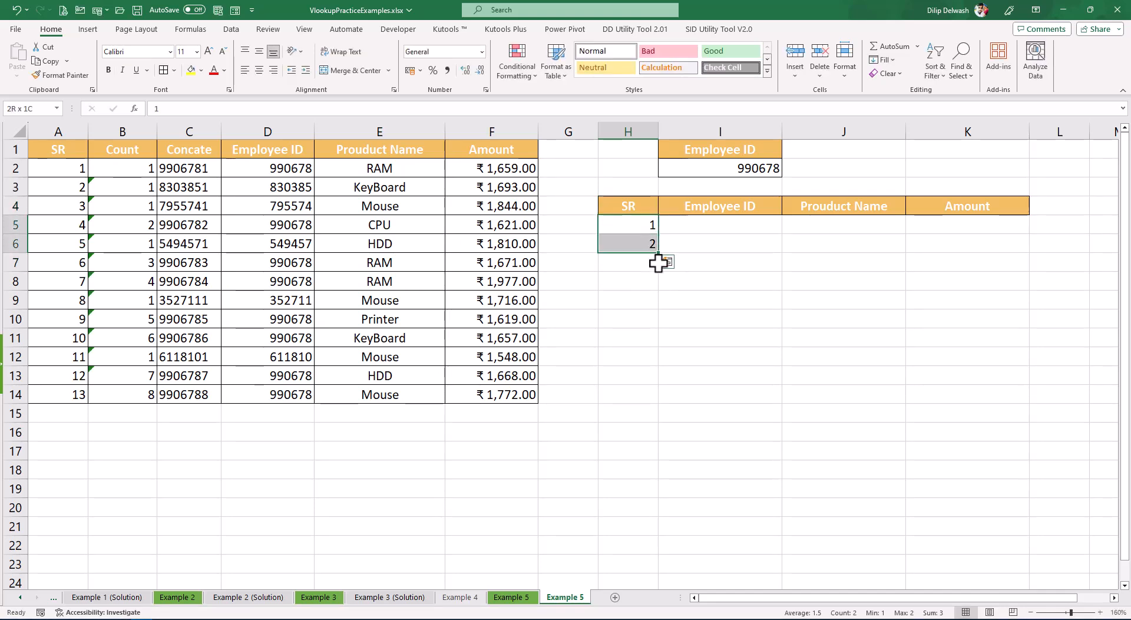
drag(658, 252, 660, 554)
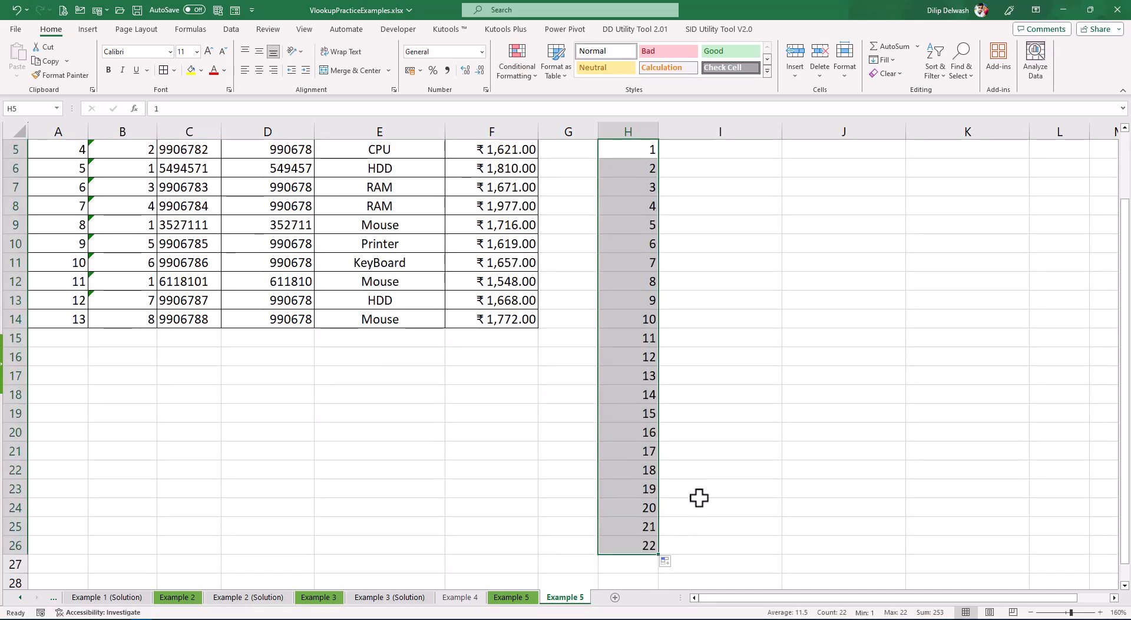
scroll(701, 489, up, 2)
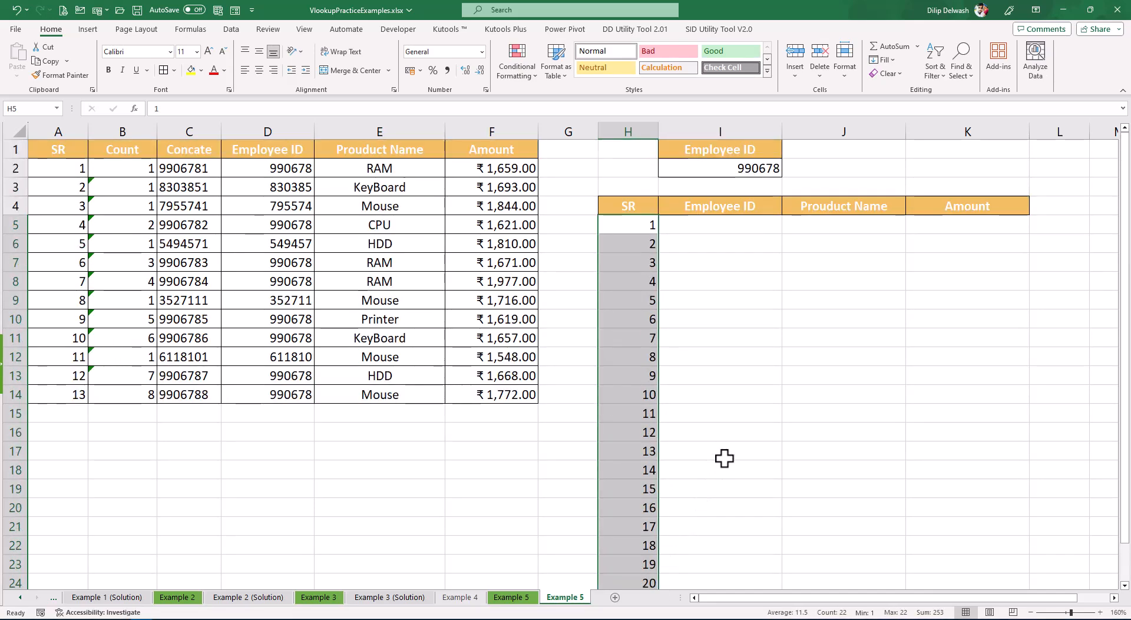
click(631, 319)
scroll(639, 351, down, 6)
scroll(635, 371, up, 6)
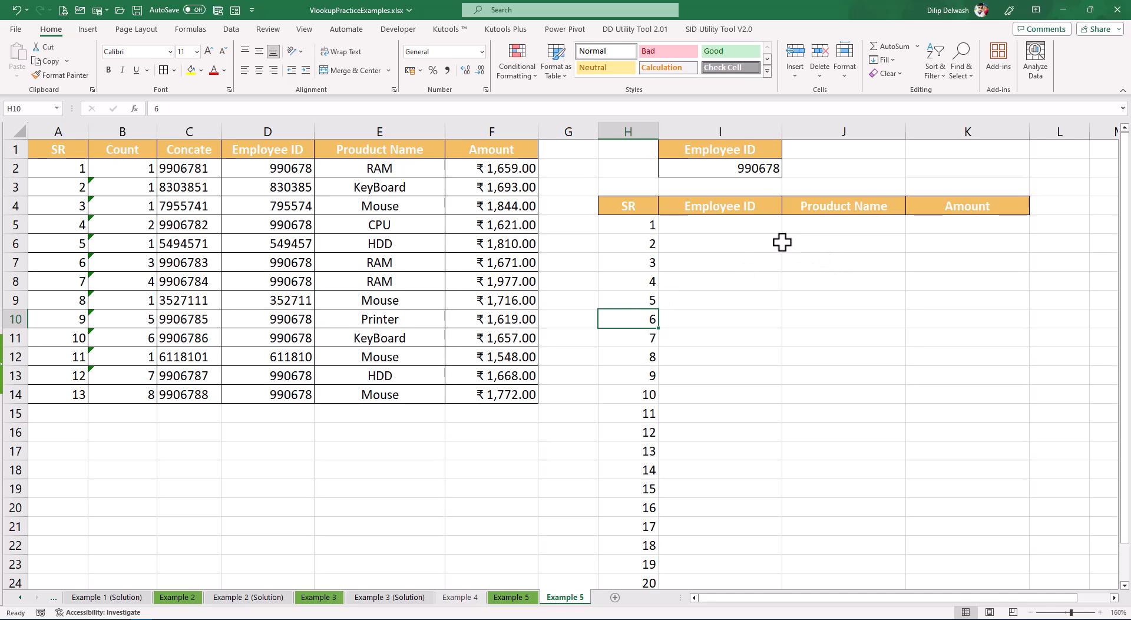
- Review the lookup ID in I2 and the empty Employee ID, Prouduct Name and Amount result columns against the source table
click(763, 230)
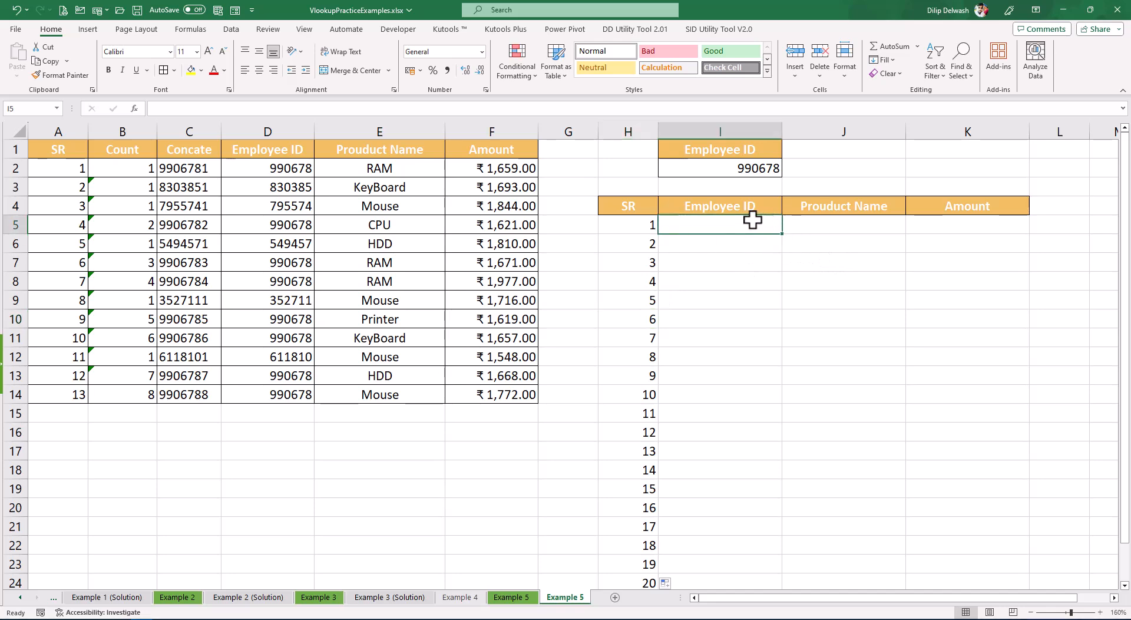
click(747, 168)
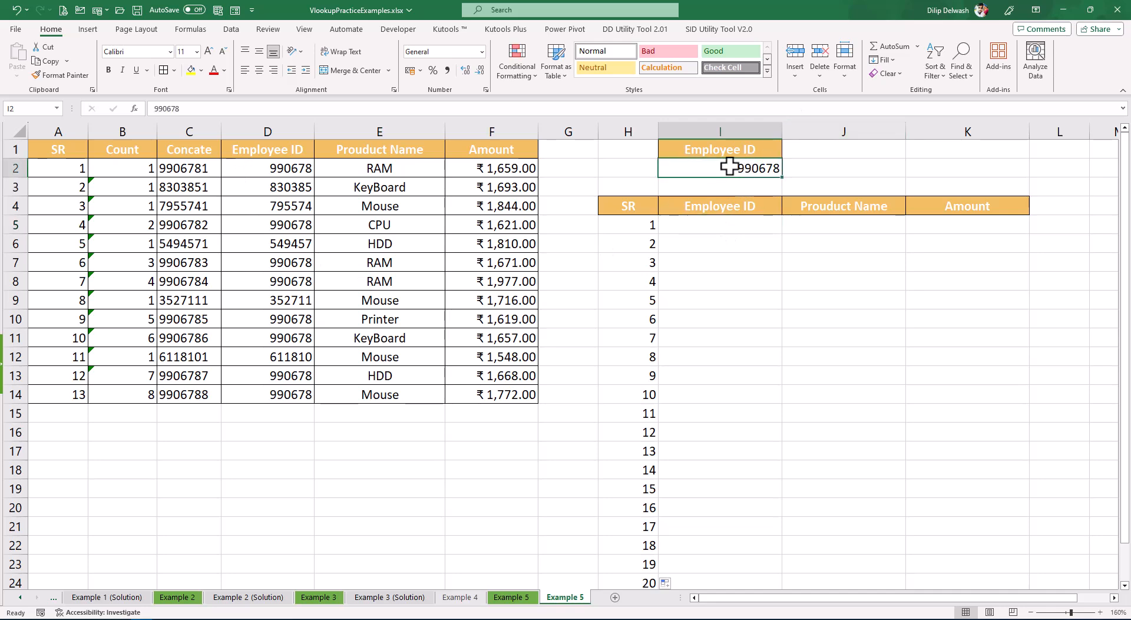
drag(729, 227, 725, 443)
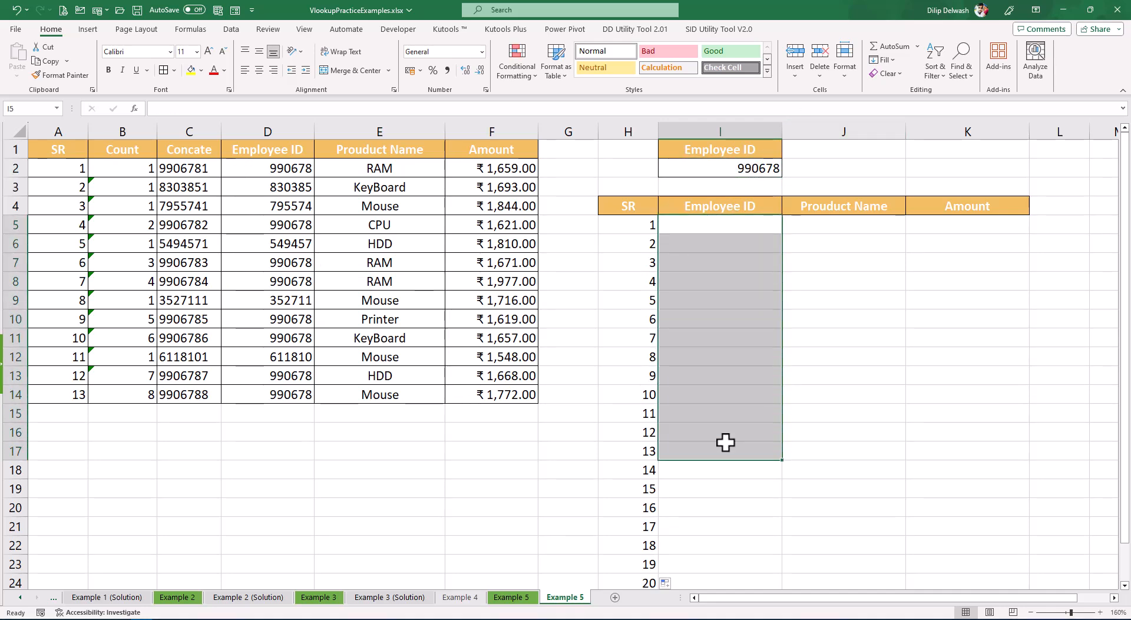
click(732, 408)
drag(809, 225, 818, 357)
drag(405, 165, 404, 299)
drag(934, 223, 934, 386)
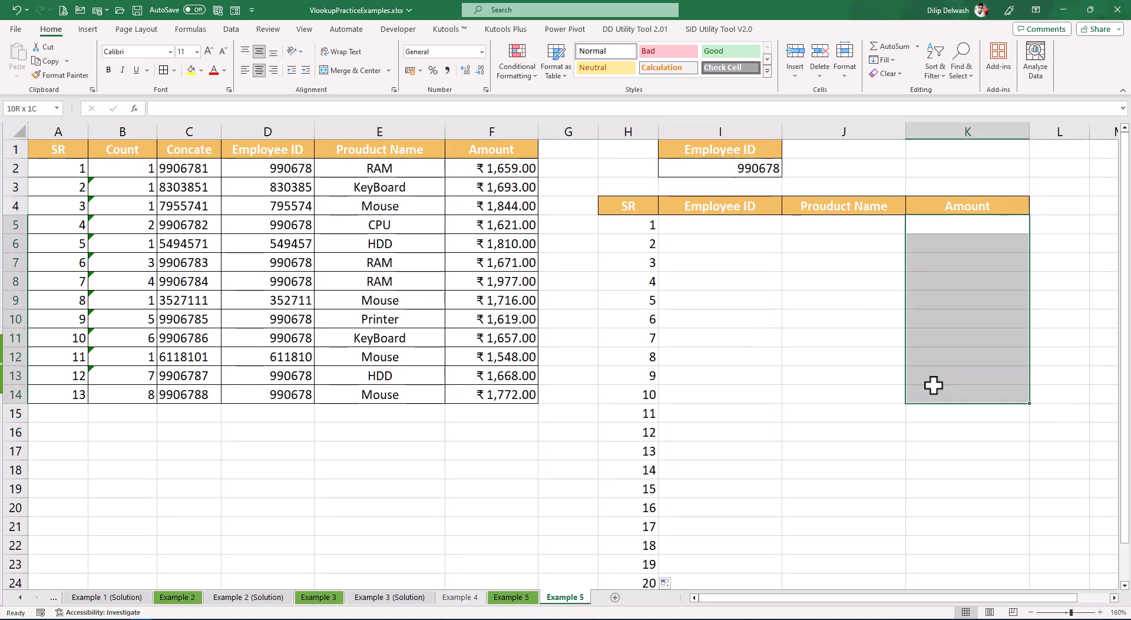
click(938, 373)
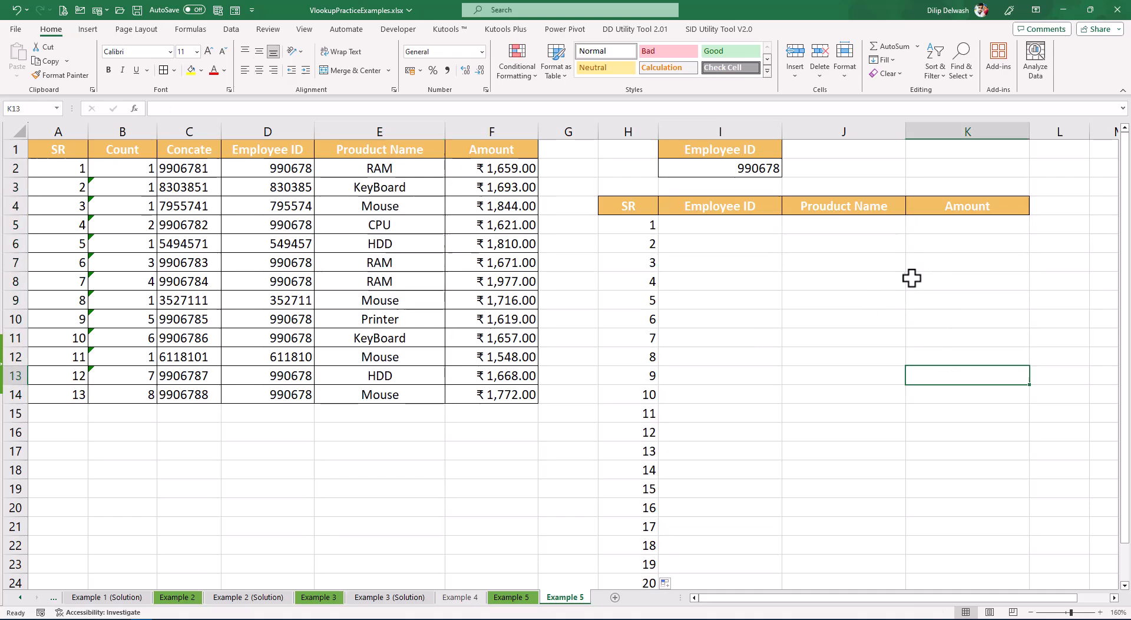
click(722, 220)
click(739, 168)
- Start a VLOOKUP formula in I5 with the lookup value $I$2&H5, keeping the I2 reference absolute
click(733, 226)
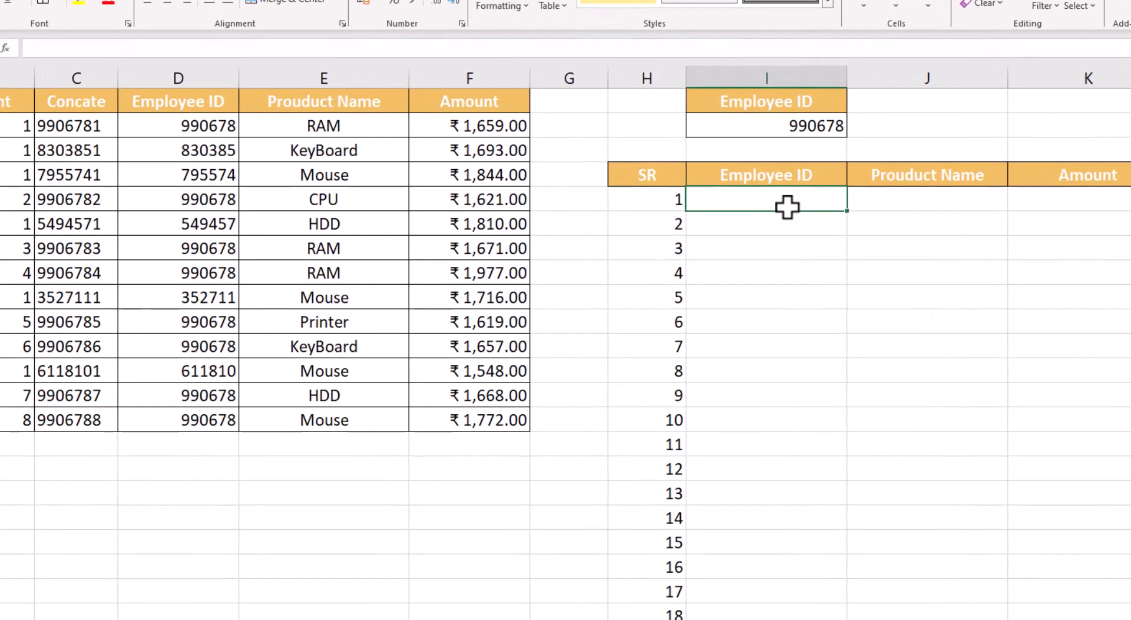
text(=)
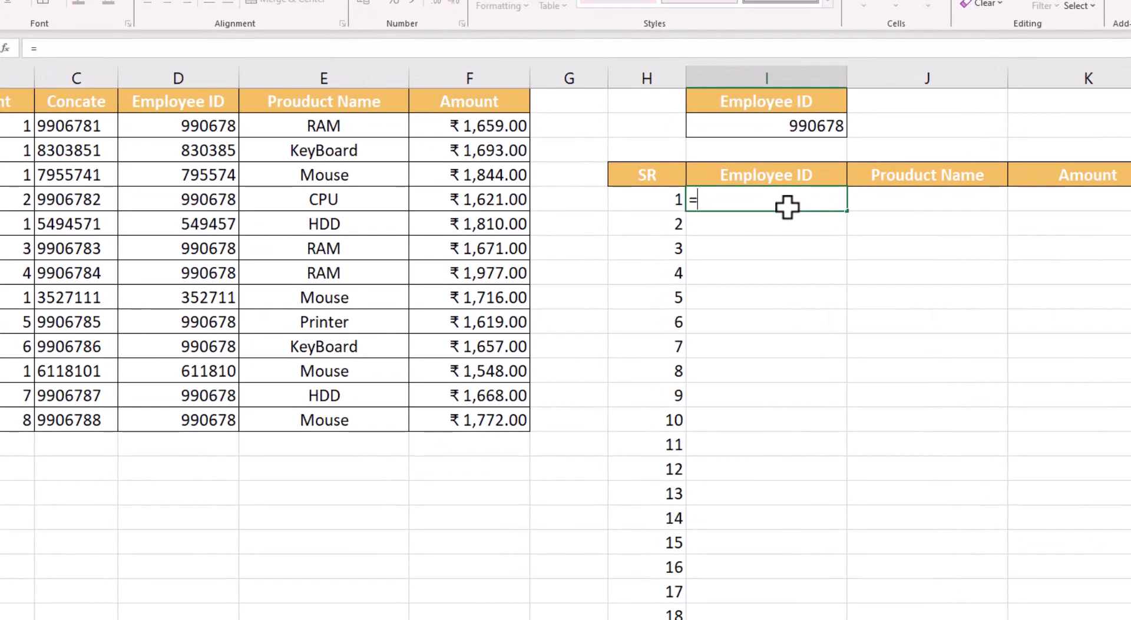
text(vl)
key(Tab)
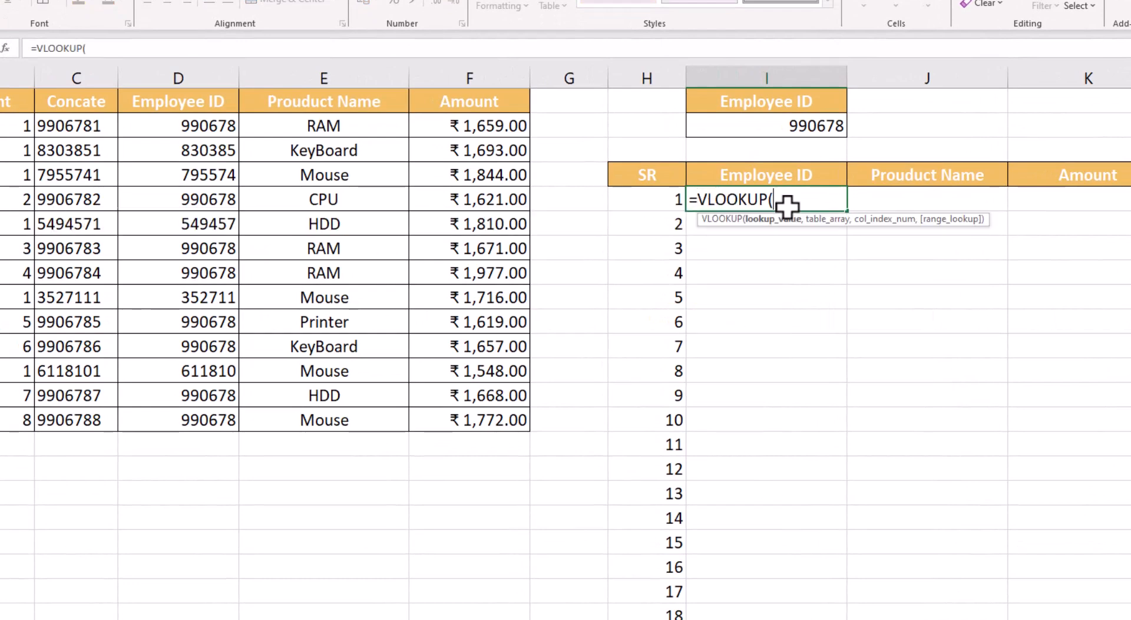
click(803, 125)
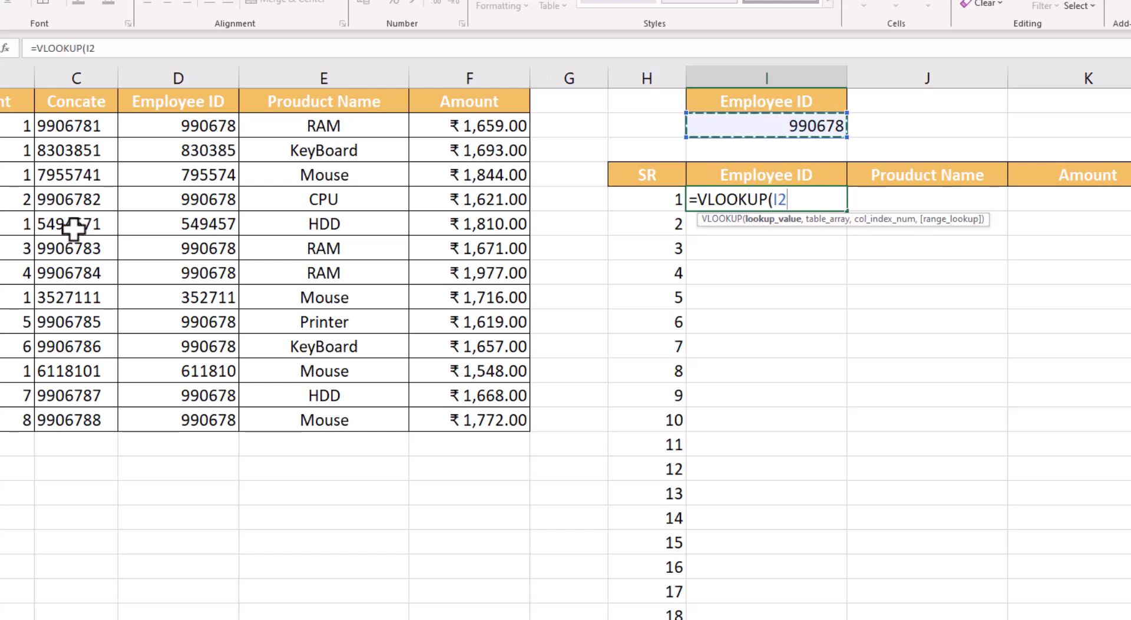
text(&)
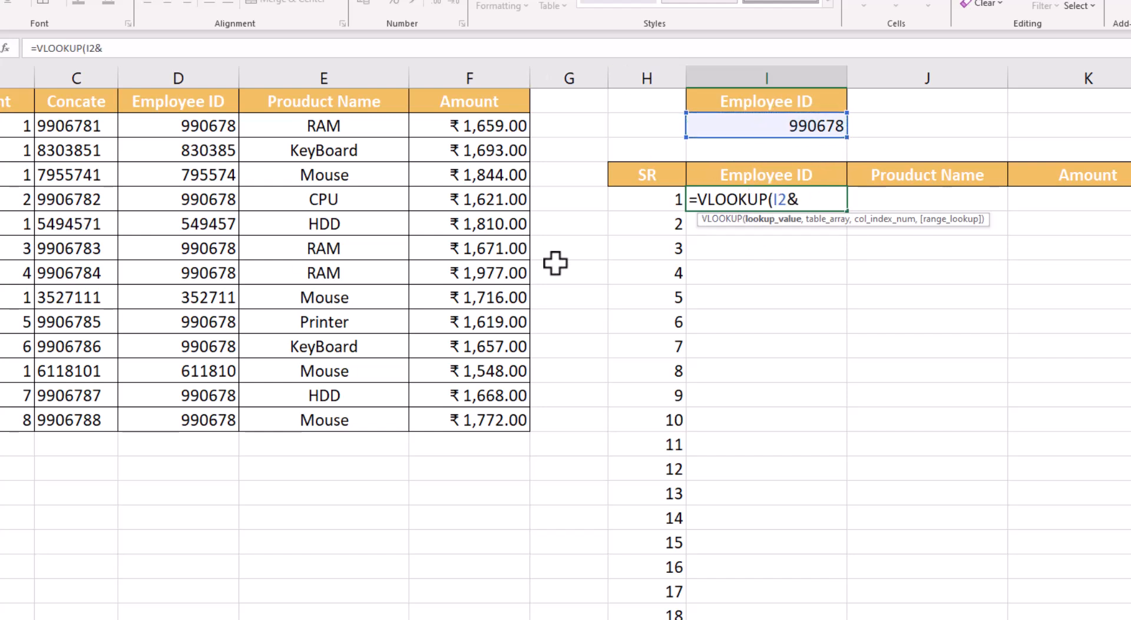
click(658, 195)
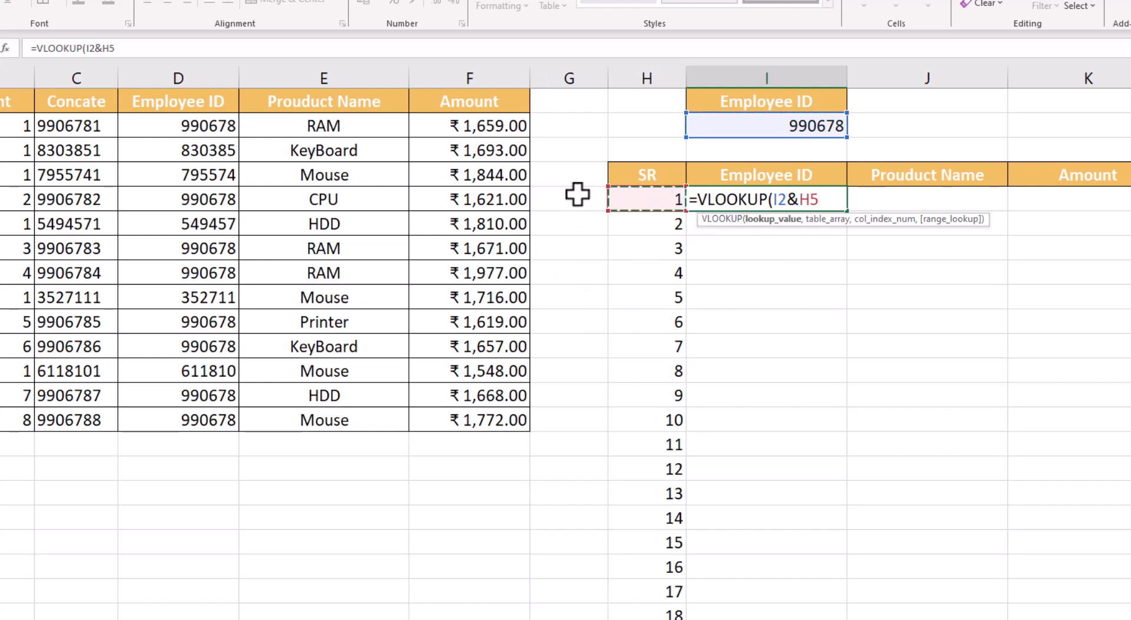
double_click(786, 199)
key(F4)
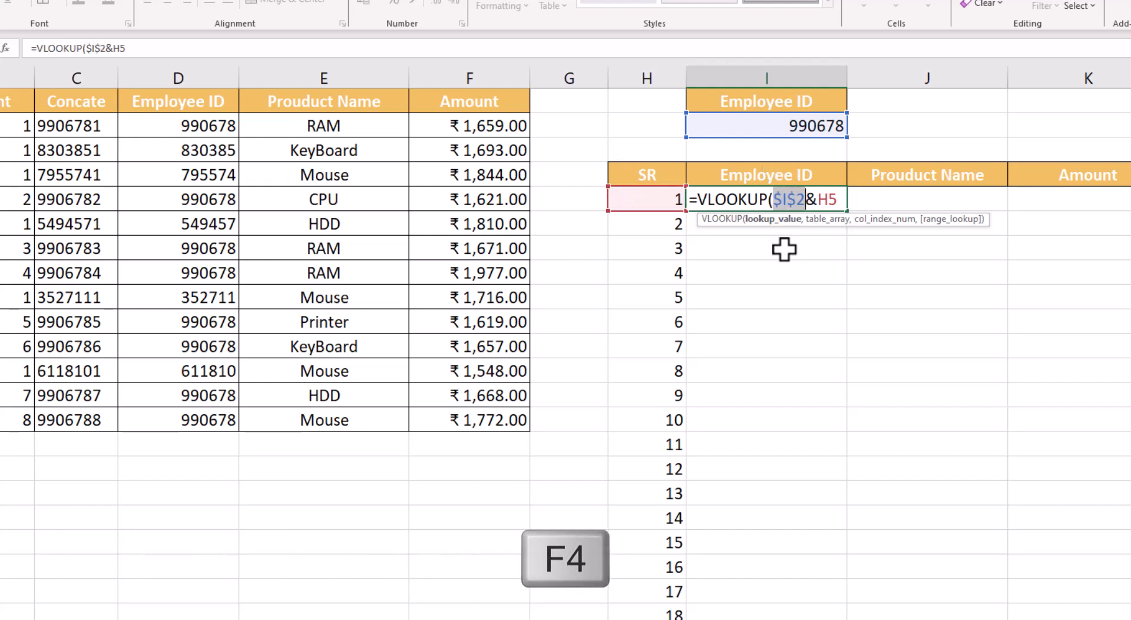
click(837, 201)
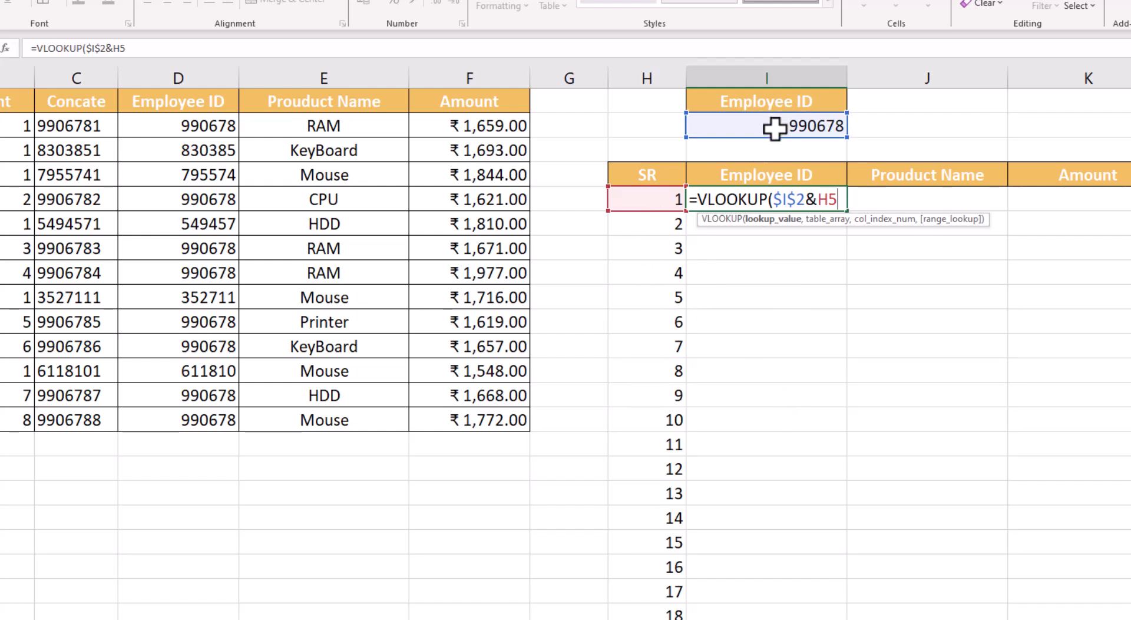
- Set the table array of the I5 VLOOKUP to the absolute range $C$1:$F$14
text(,)
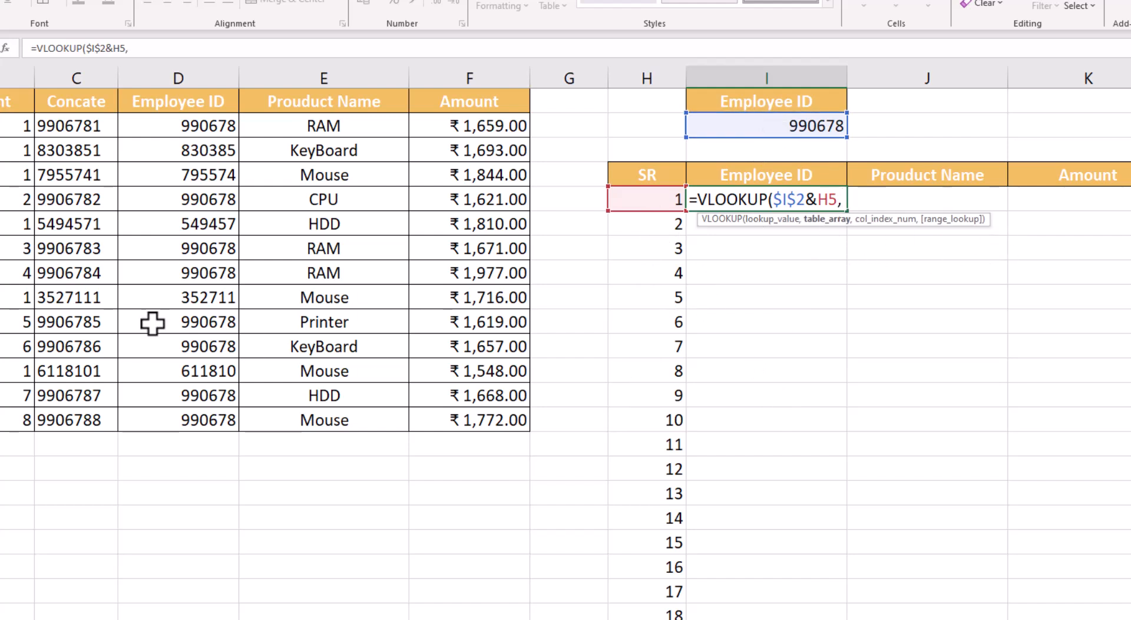
drag(50, 104, 446, 420)
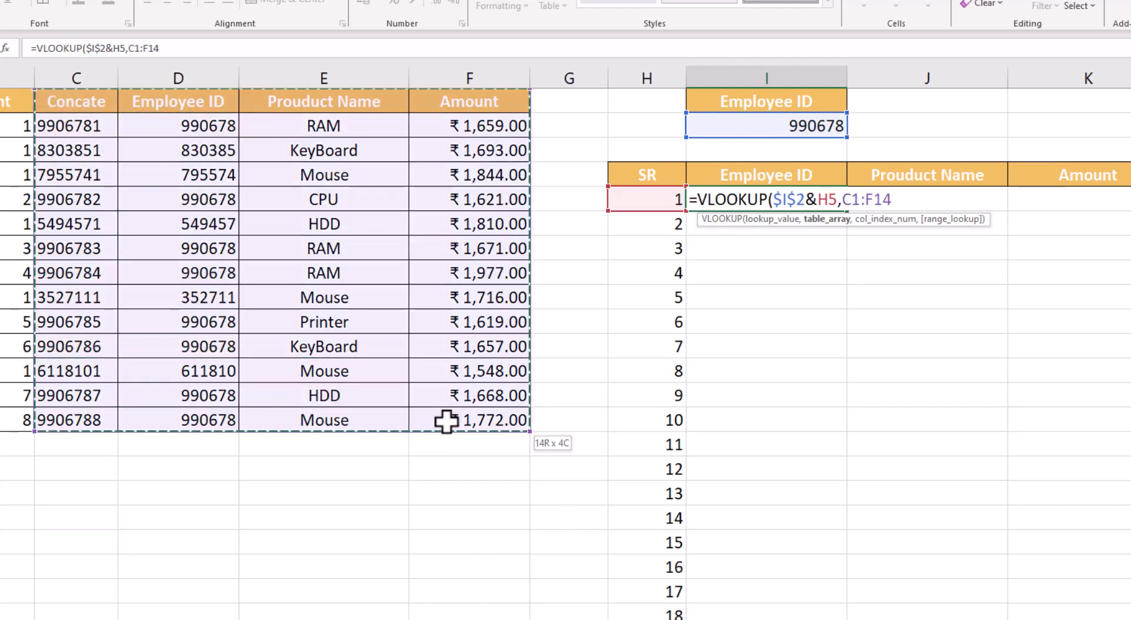
drag(894, 199, 845, 201)
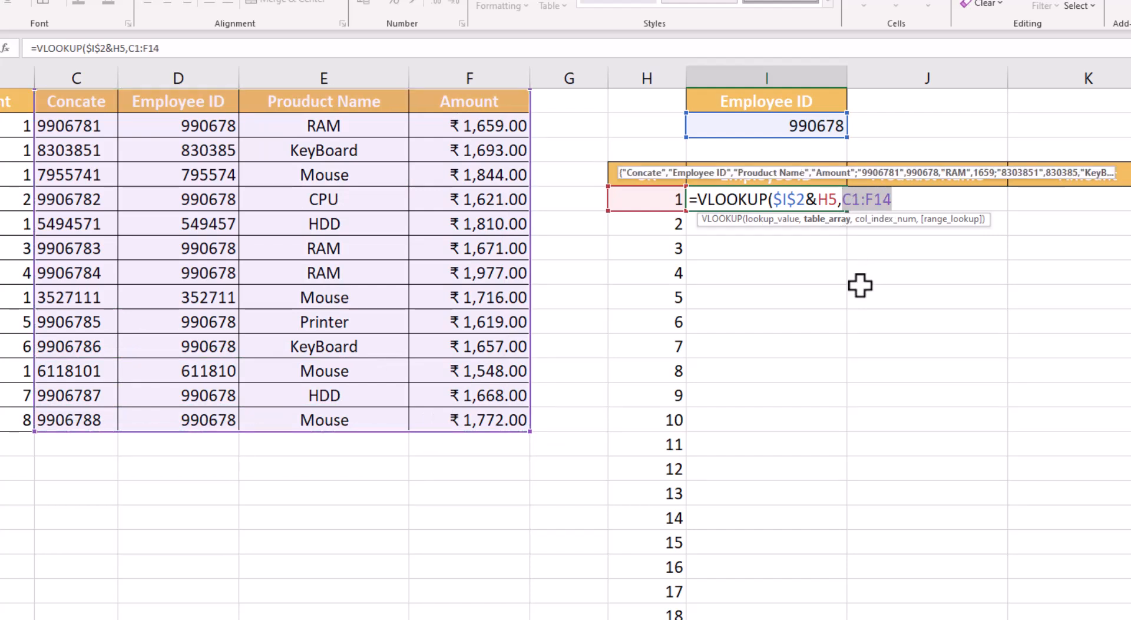
key(F4)
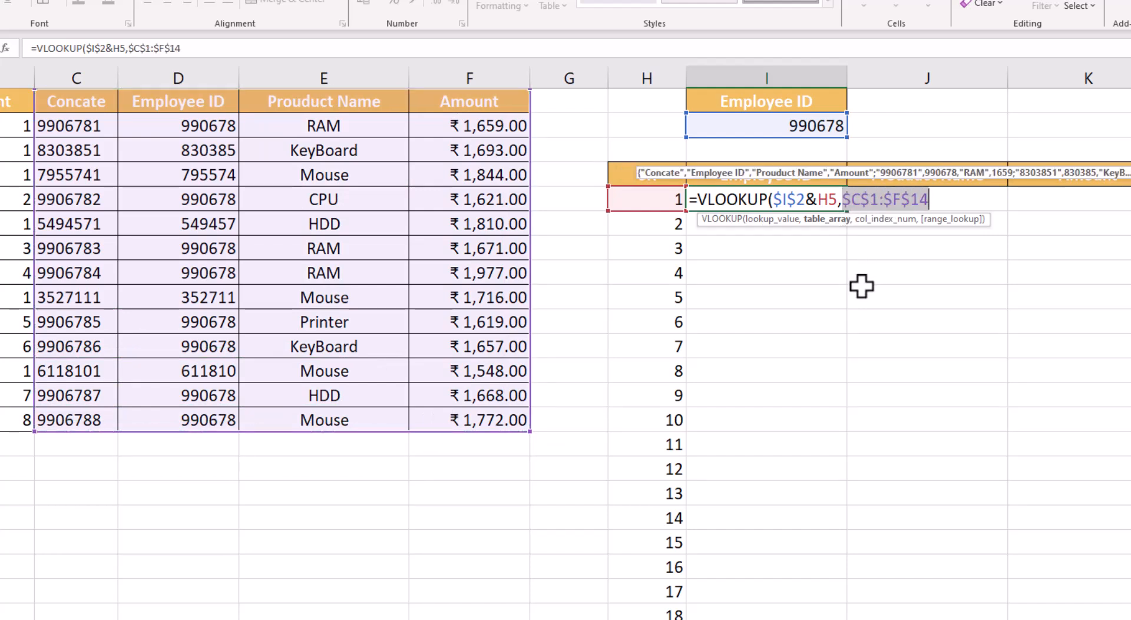
click(922, 201)
text(,)
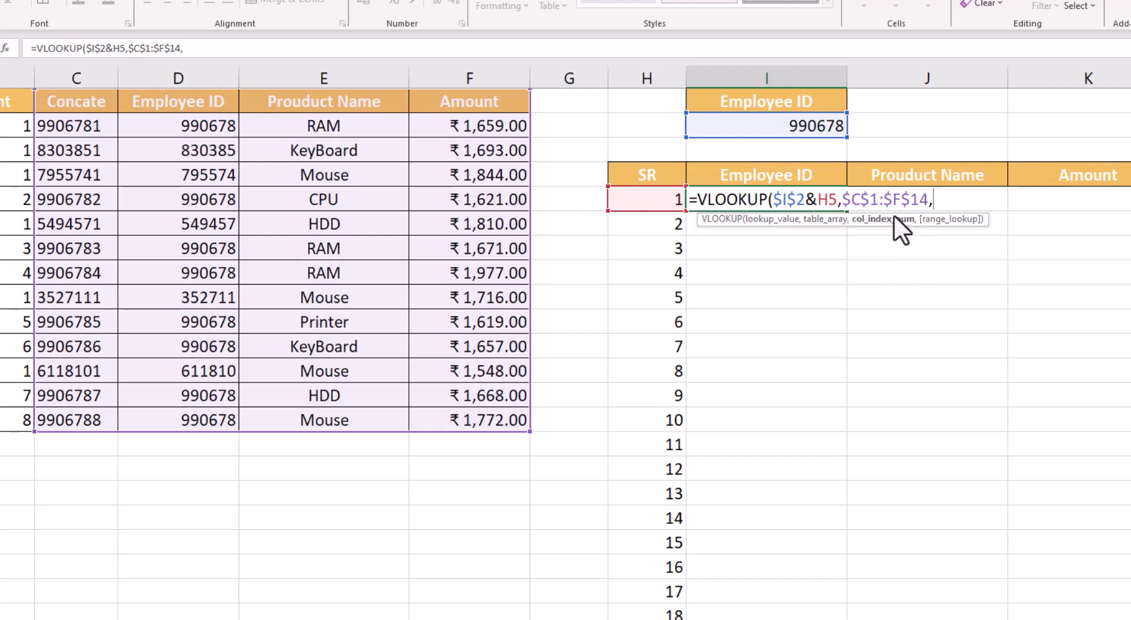
- Complete the I5 VLOOKUP with column index 2 and FALSE for an exact match
drag(182, 248, 182, 200)
click(195, 126)
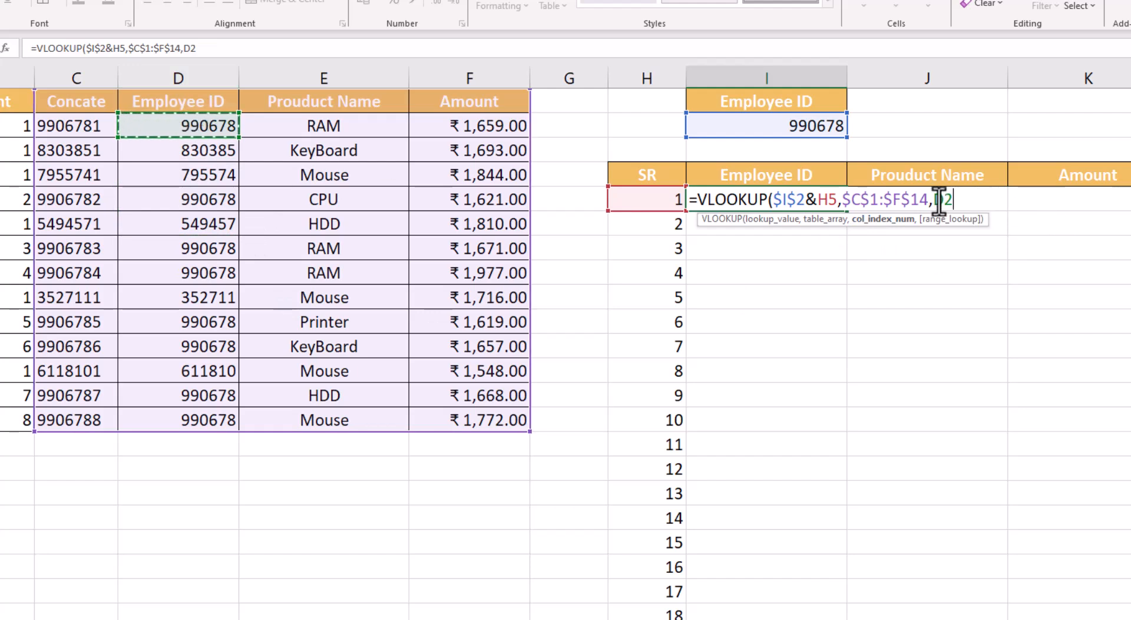
drag(949, 200, 938, 200)
text(2)
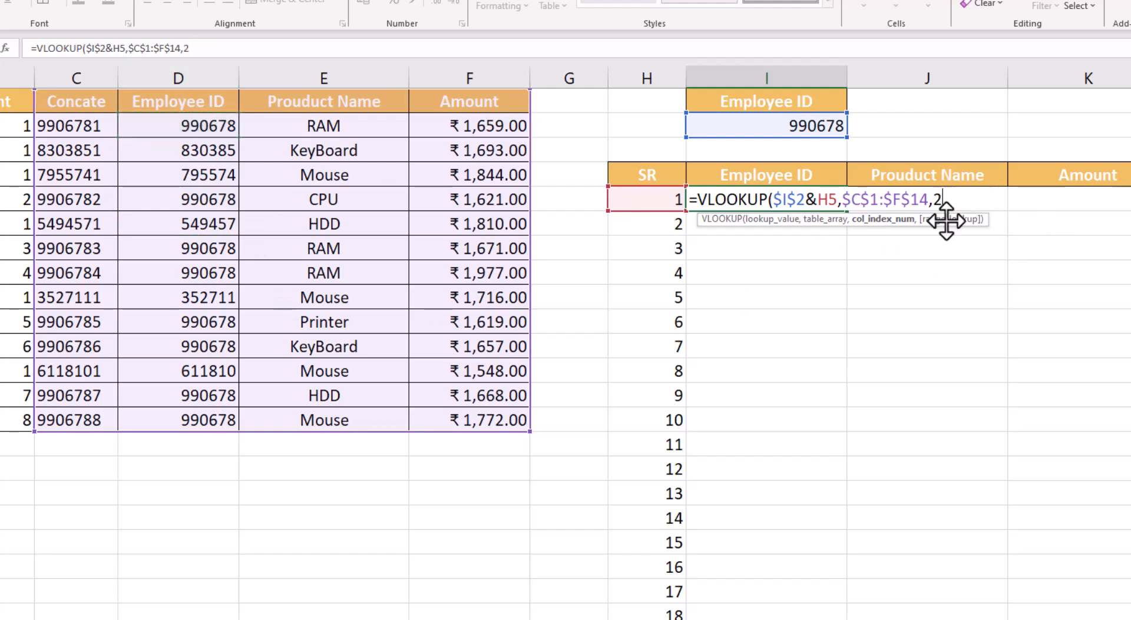
text(,)
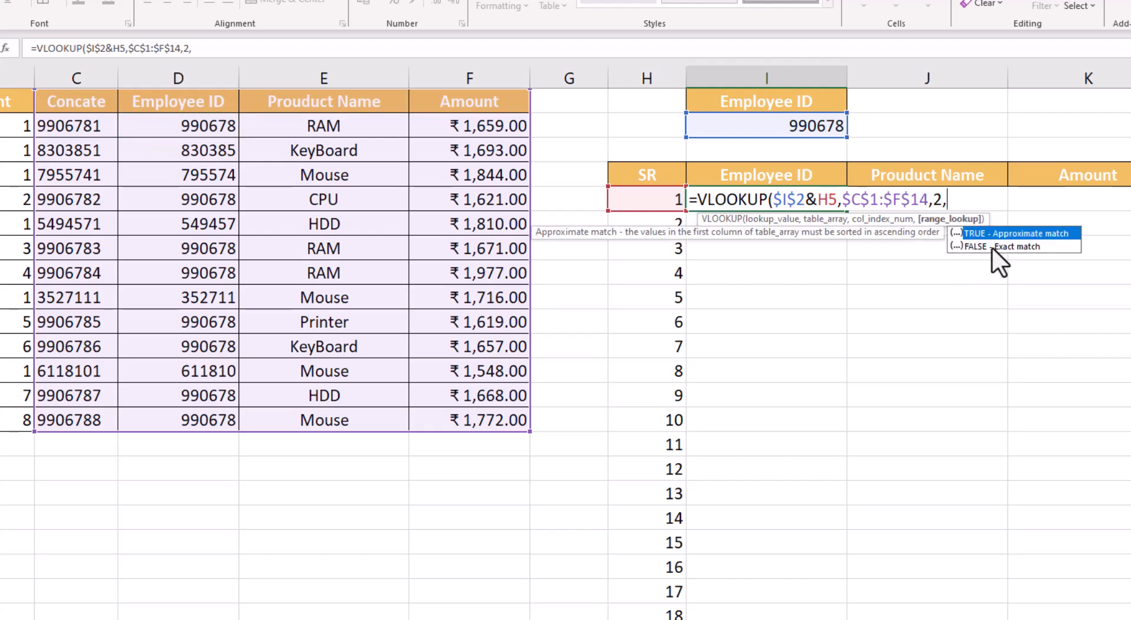
double_click(992, 246)
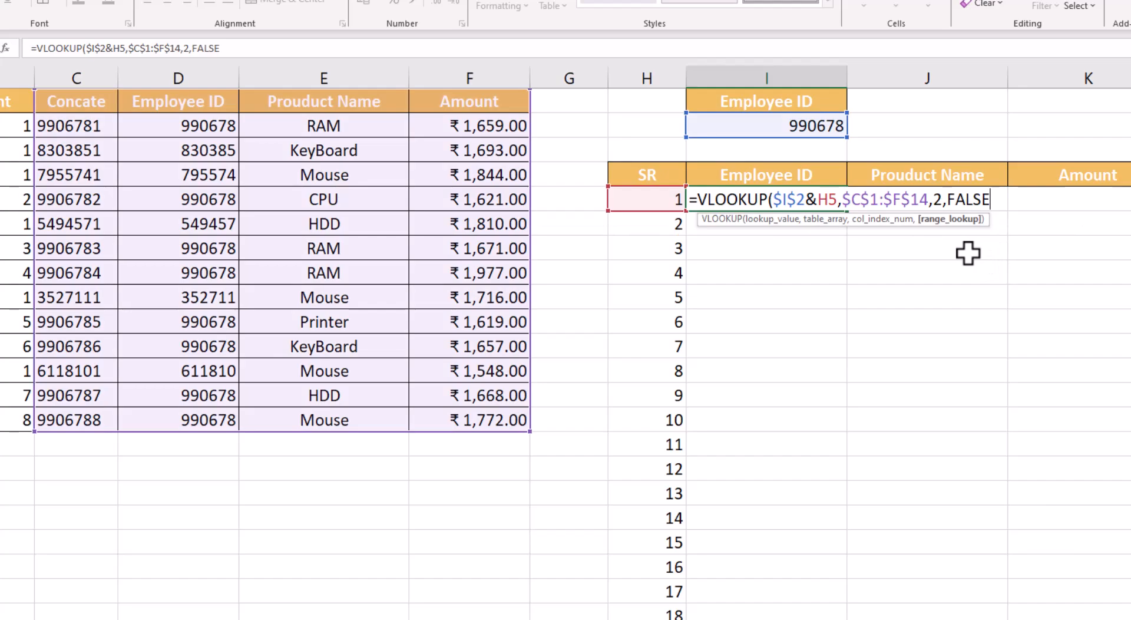
text())
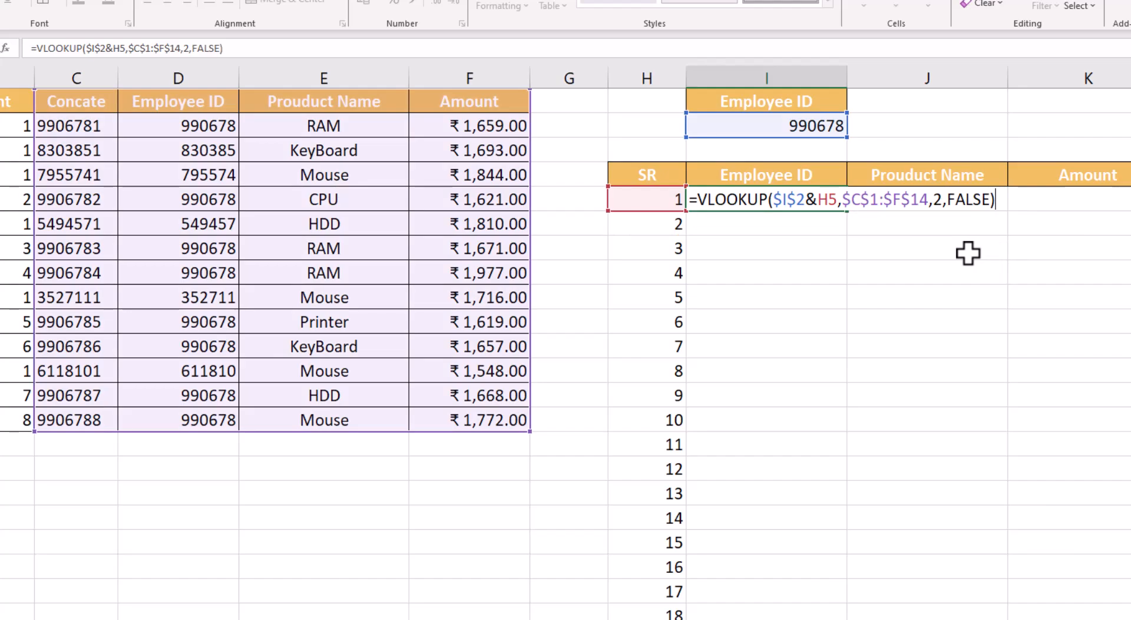
key(Return)
key(Up)
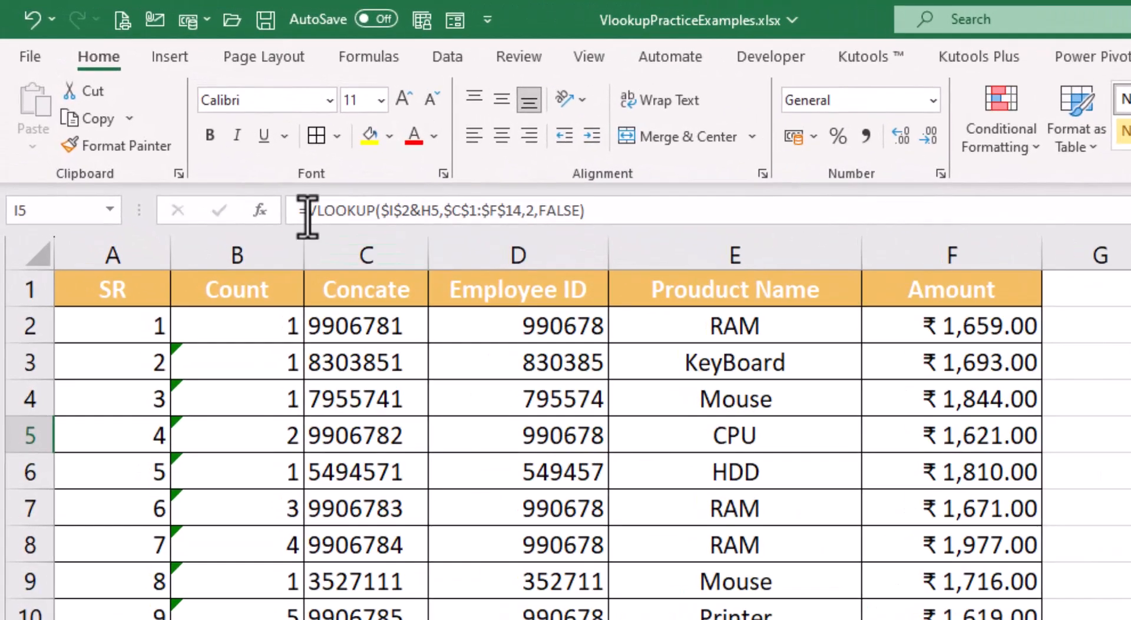
- Wrap the VLOOKUP in I5 in IFERROR with "" as the value returned on error
click(278, 192)
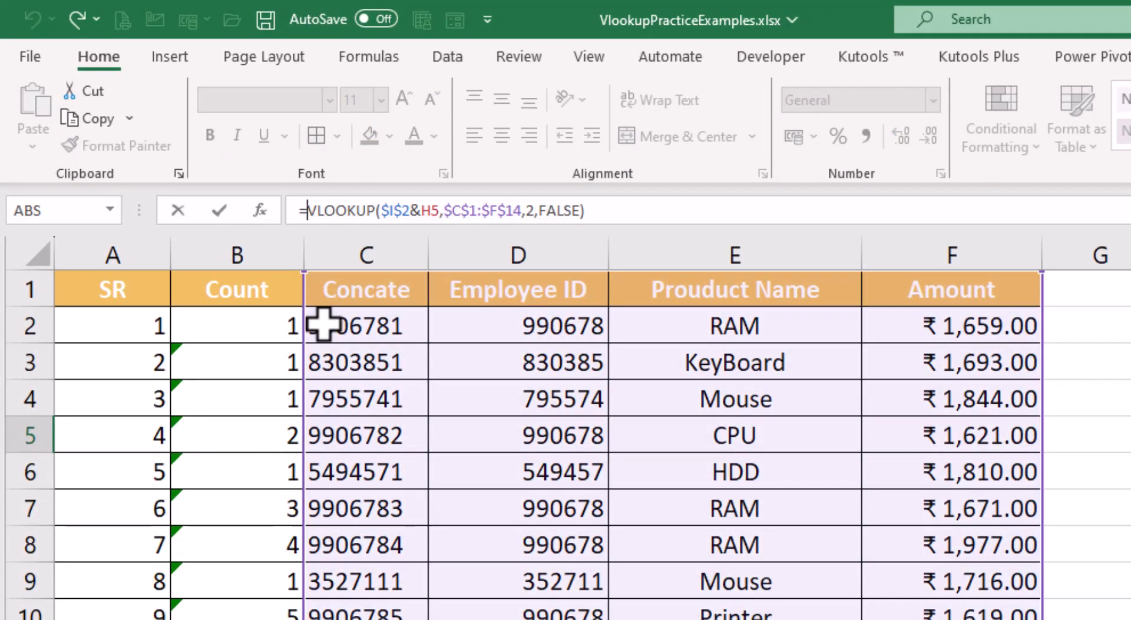
text(if)
key(Down)
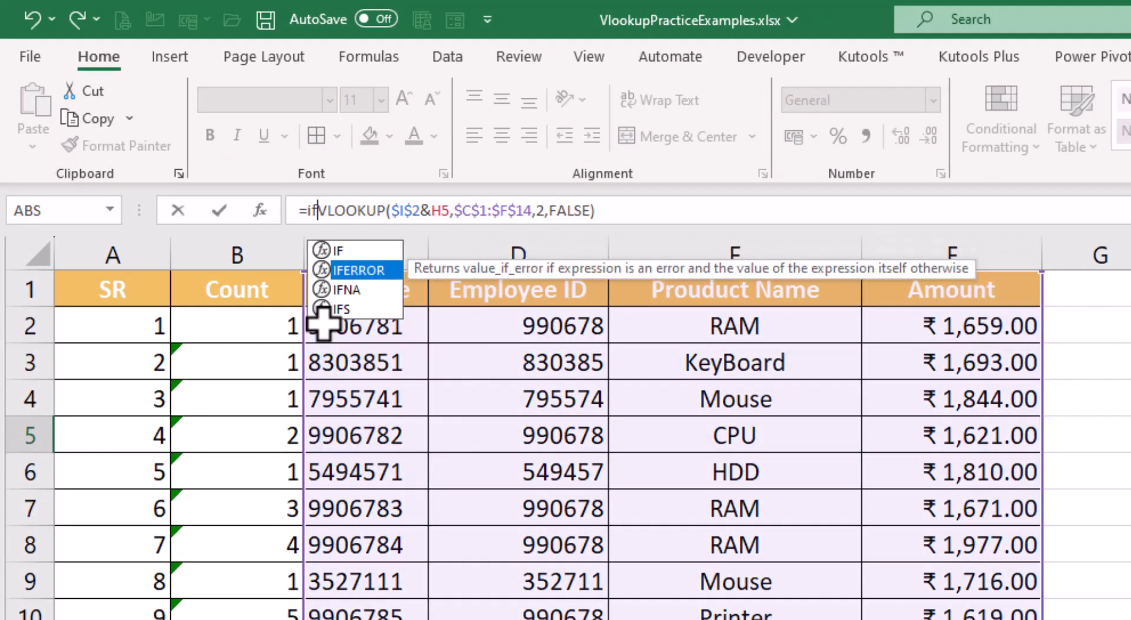
key(Tab)
click(684, 212)
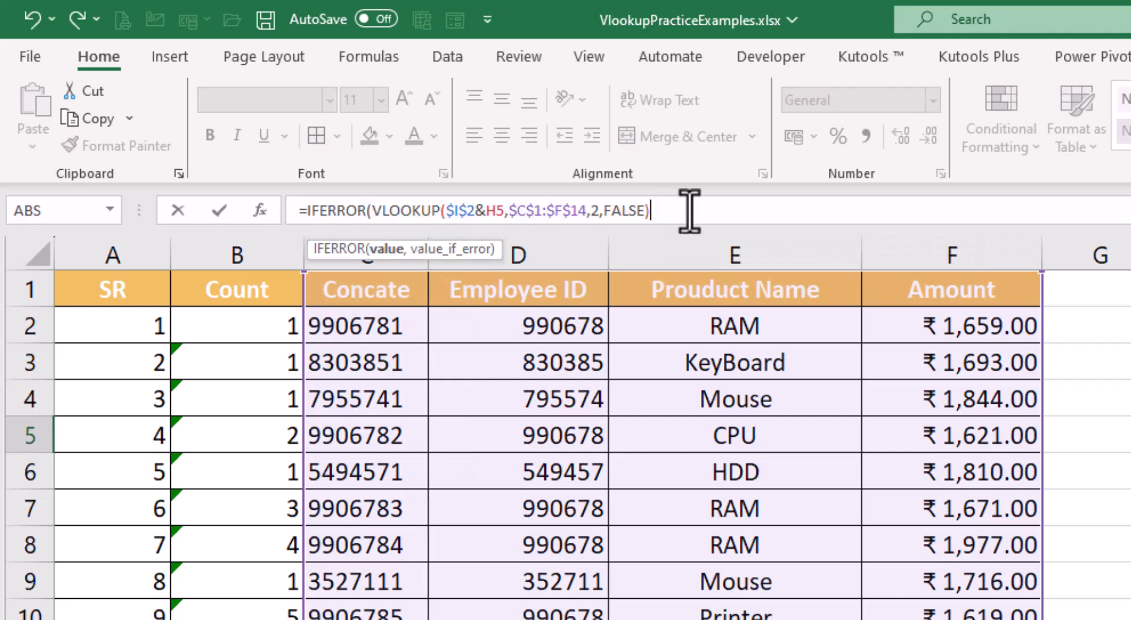
text(,)
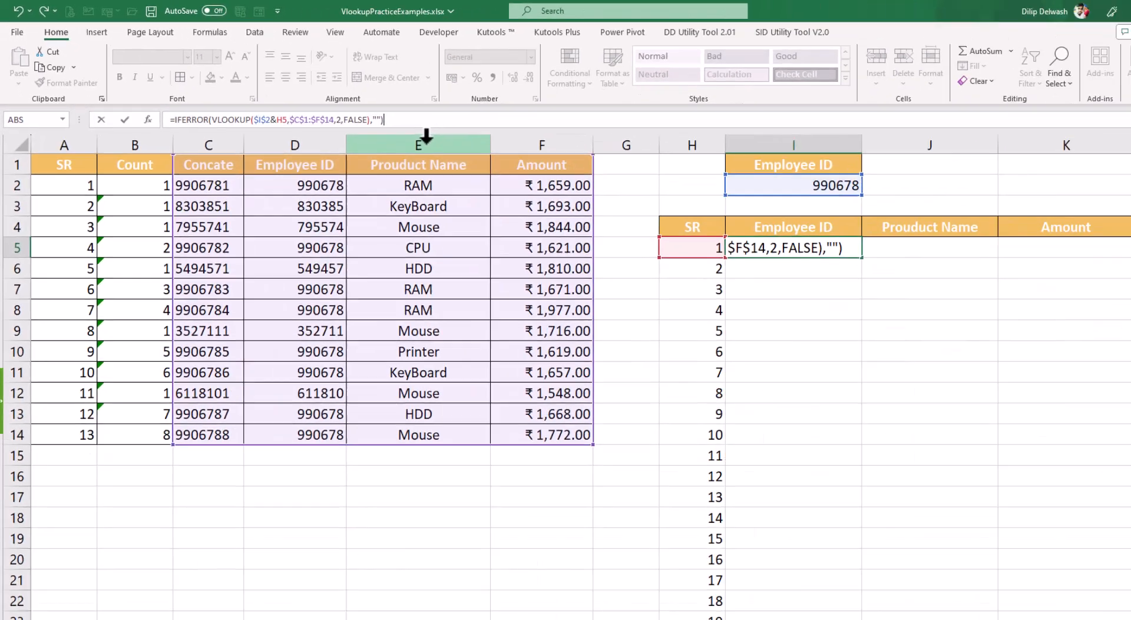
key(Return)
- Check the I5 result against the lookup ID and source table, and fill its formula down the Employee ID column beside the SR numbers
click(741, 170)
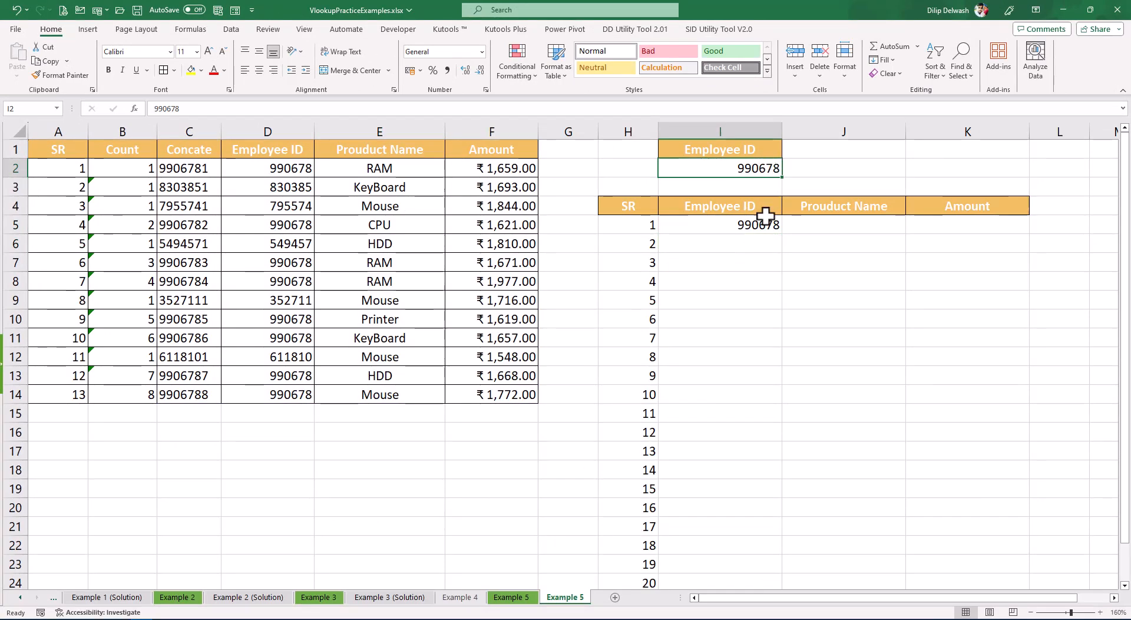
click(747, 226)
drag(648, 227, 694, 223)
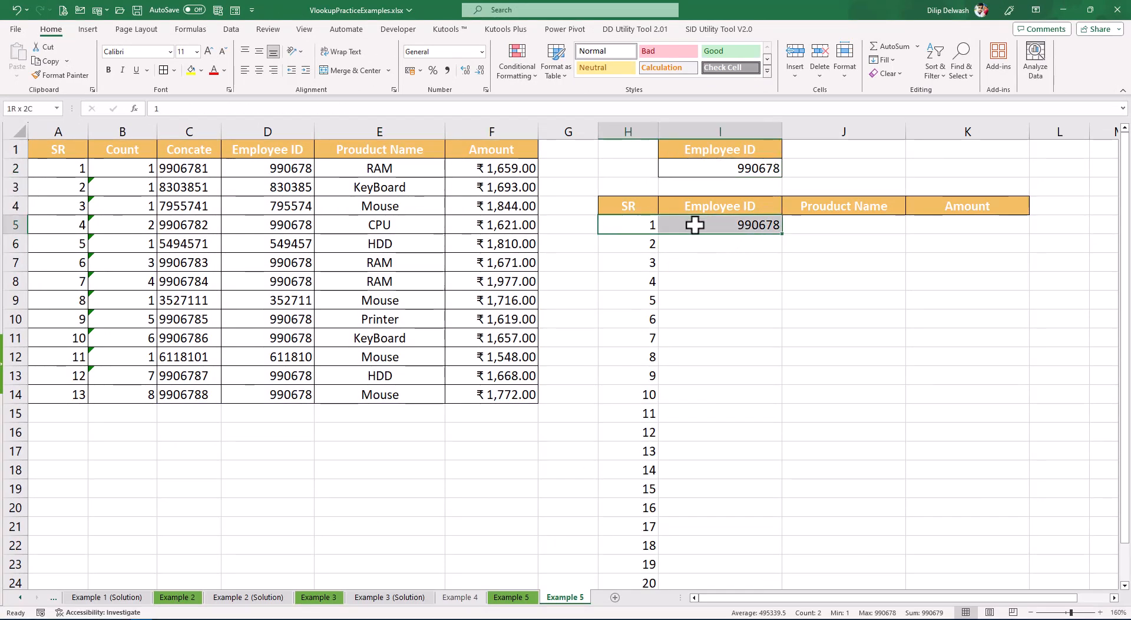
click(270, 167)
click(743, 228)
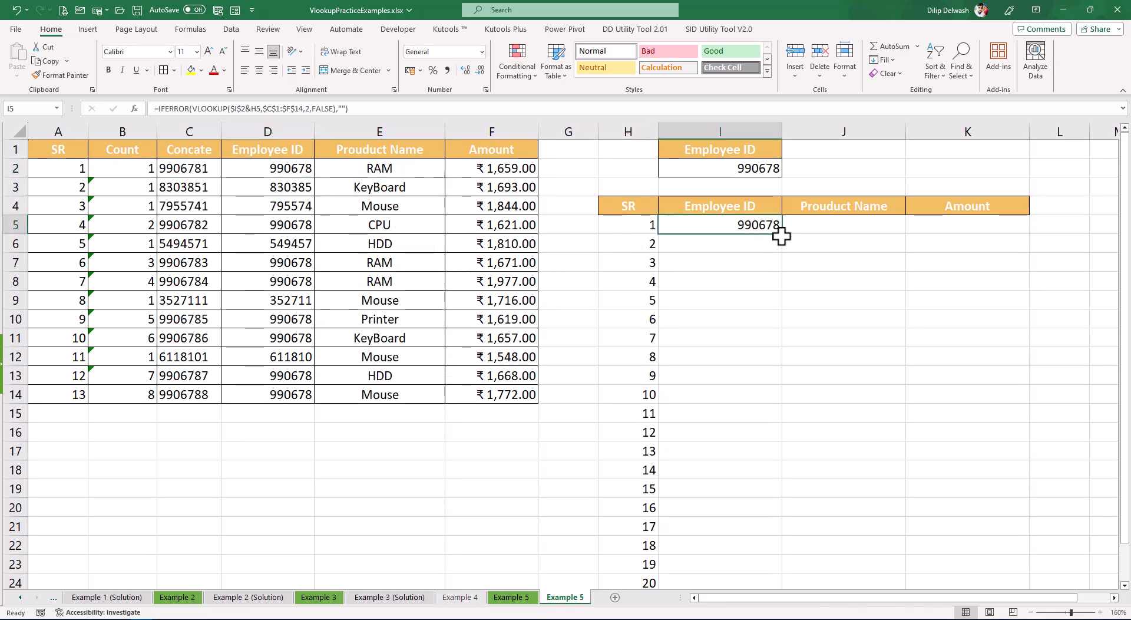
drag(785, 238, 748, 556)
scroll(752, 522, up, 2)
- Examine the filled Employee ID results against the last Concate value in C14 and inspect the IFERROR formula in I13
drag(713, 223, 744, 356)
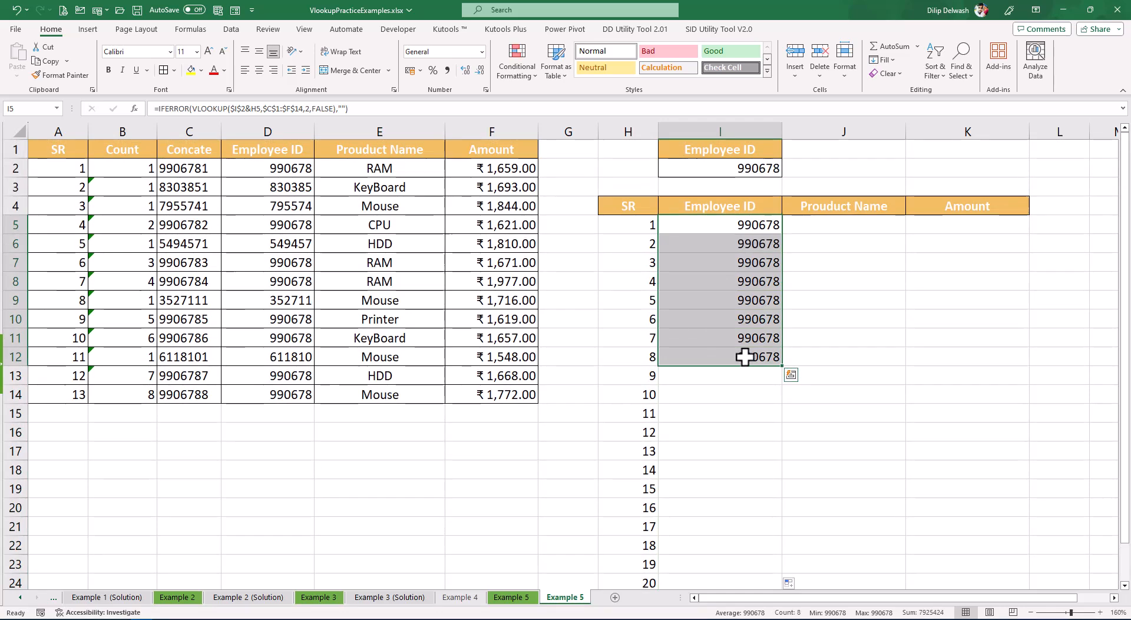
click(709, 358)
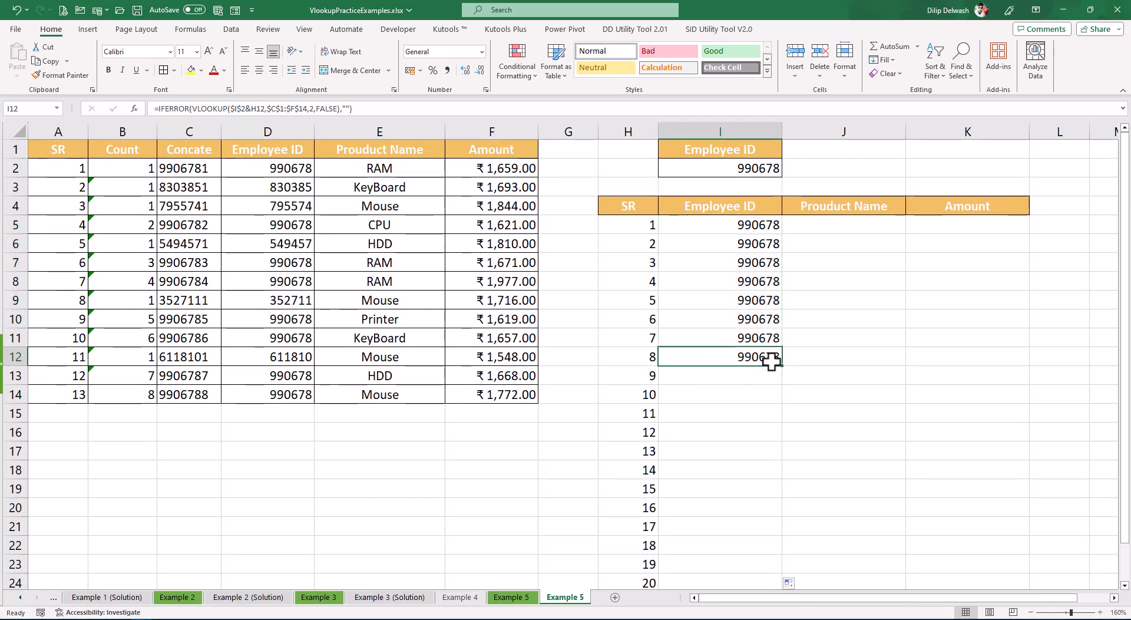
drag(644, 355, 705, 356)
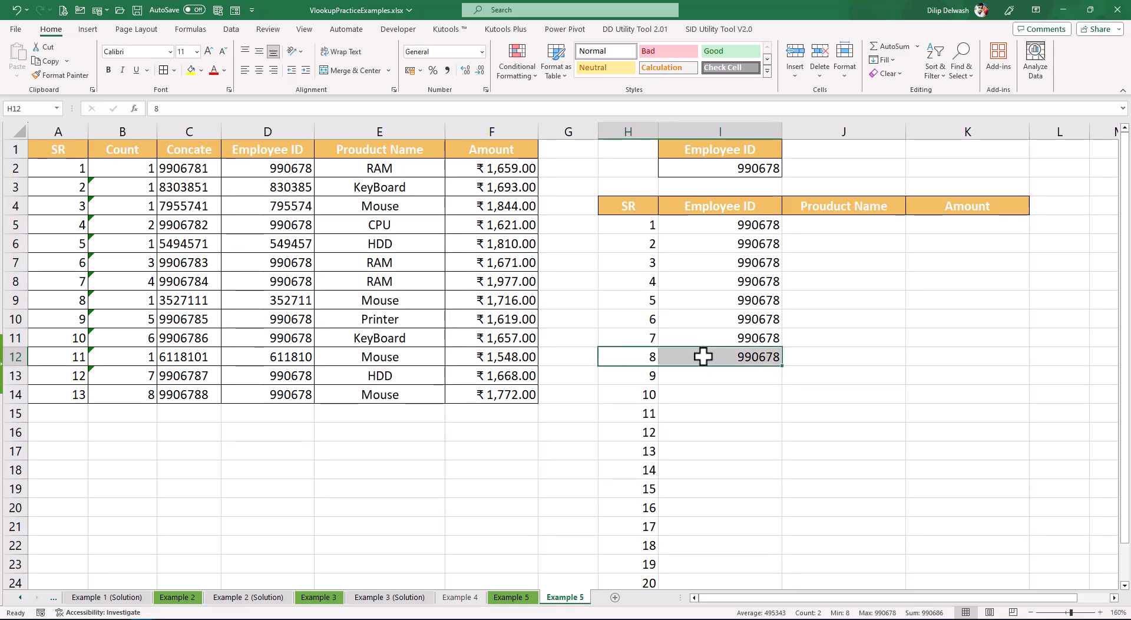
click(181, 392)
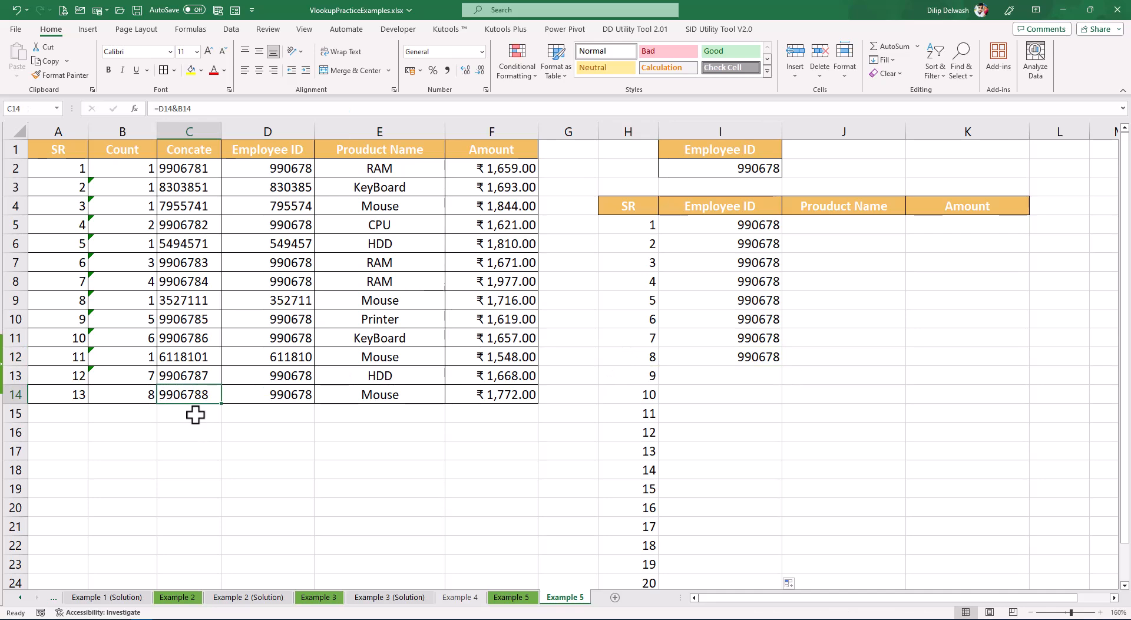
double_click(740, 375)
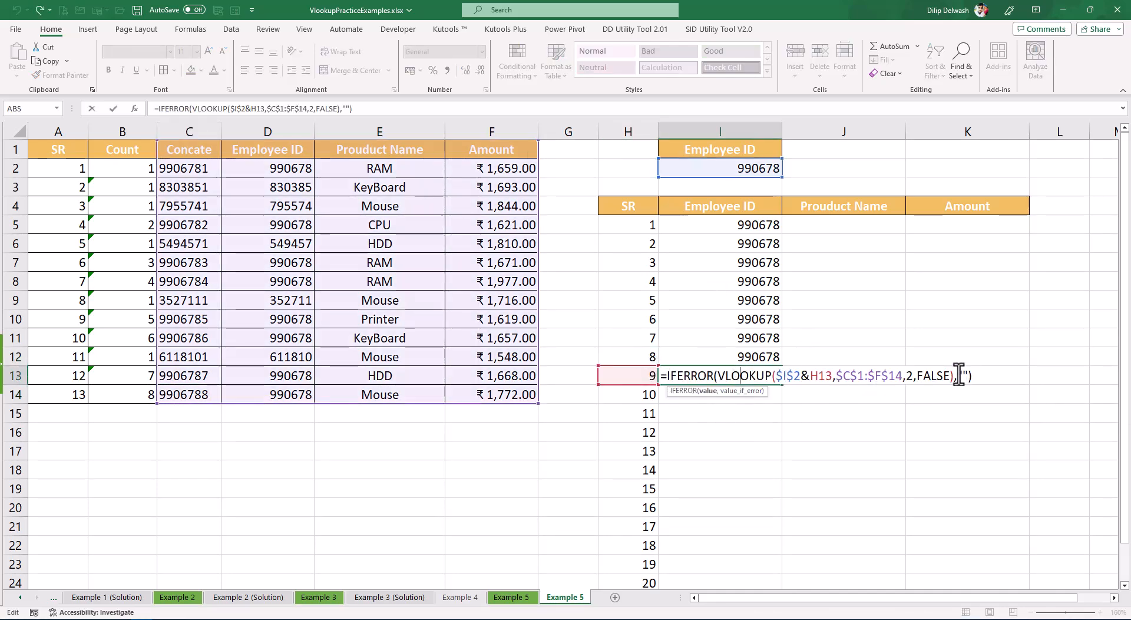
drag(968, 375, 968, 375)
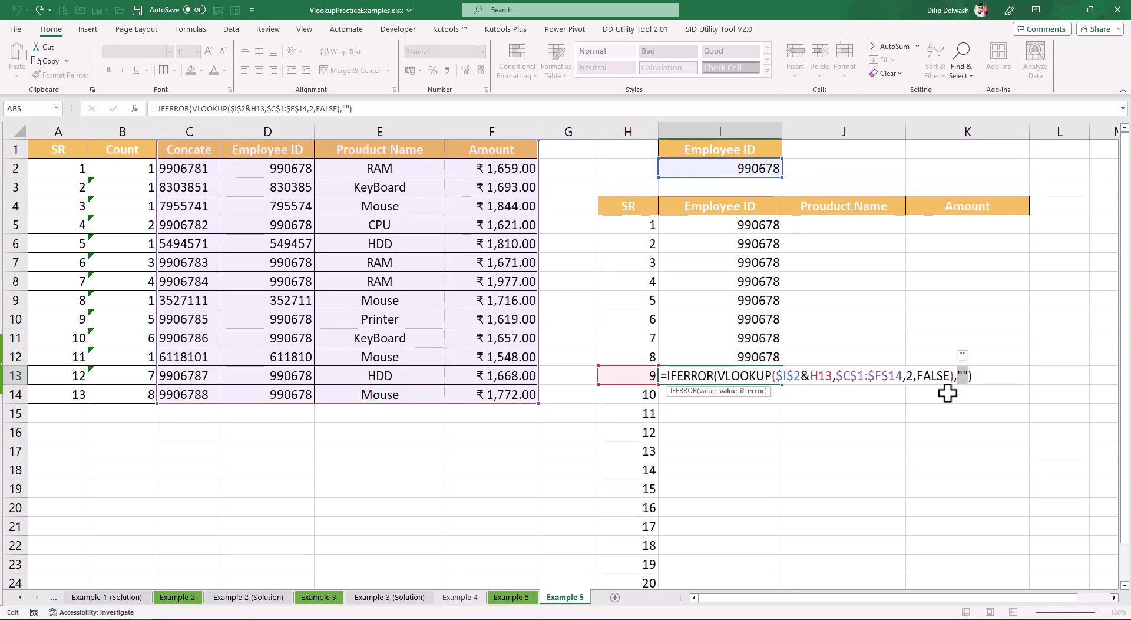
key(Escape)
- Copy the I5 IFERROR formula into J5 under Prouduct Name with its column index changed to 3
click(823, 230)
click(727, 227)
click(387, 109)
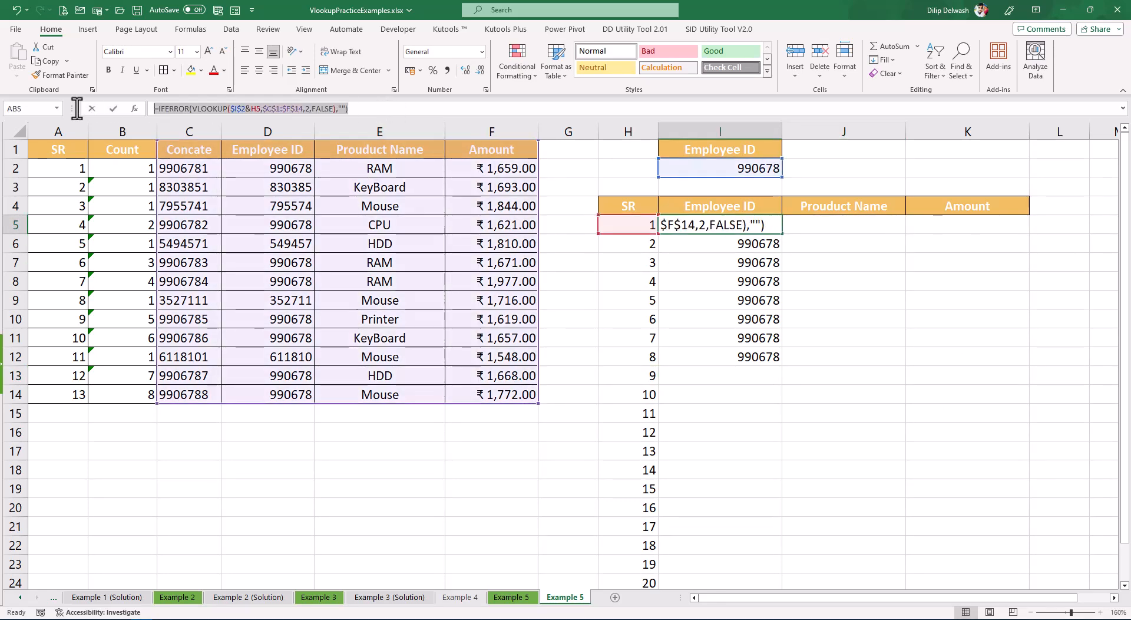
key(ctrl+c)
key(Escape)
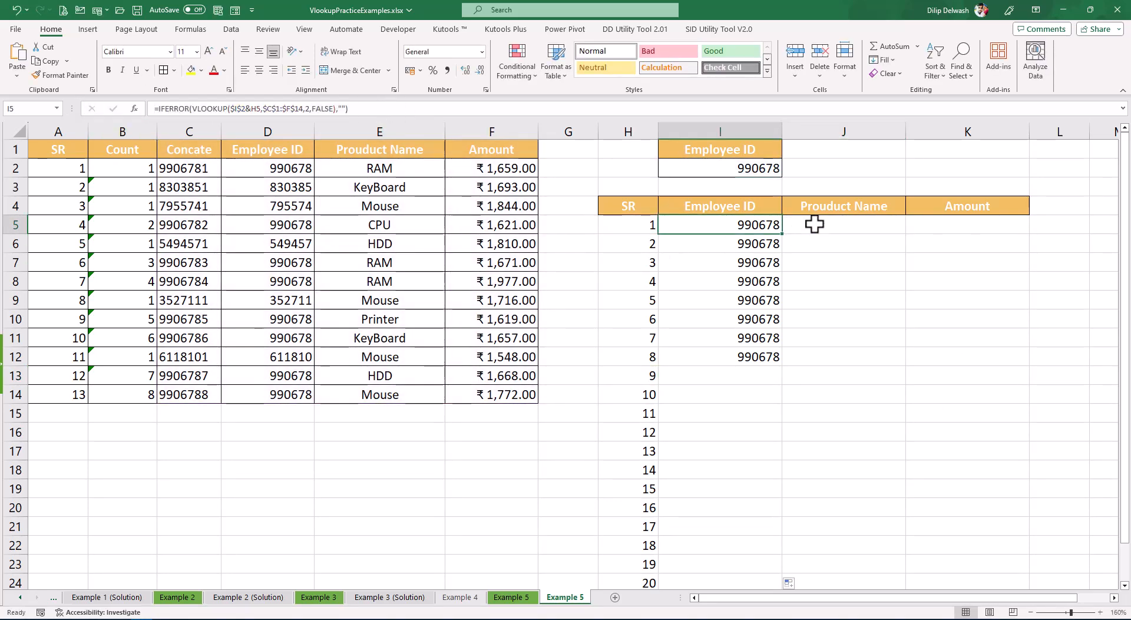
click(812, 225)
key(ctrl+v)
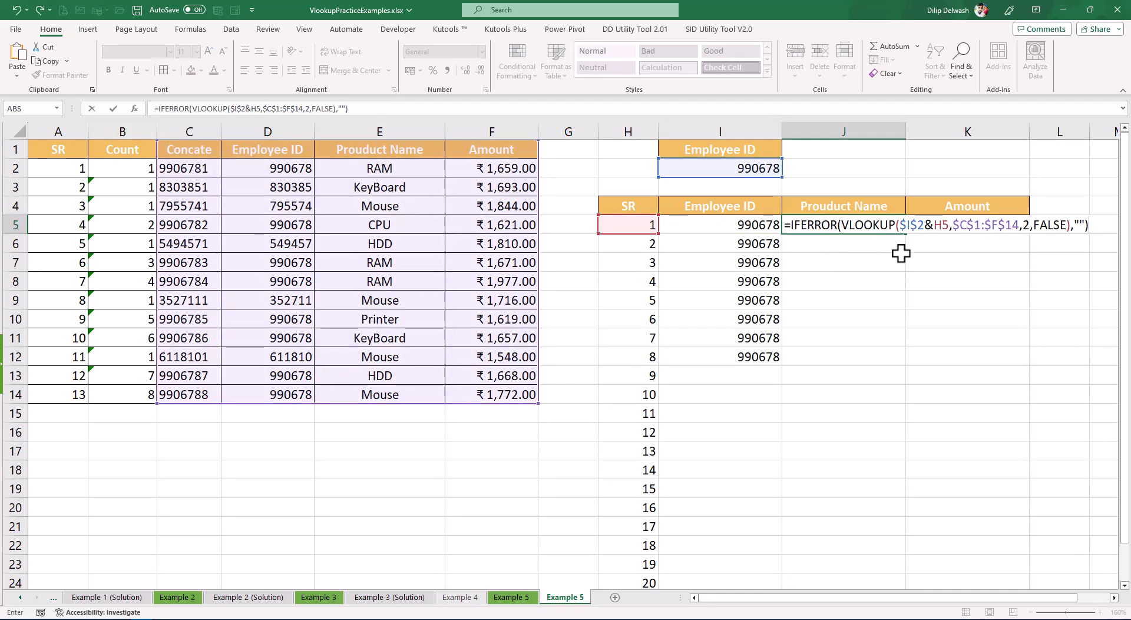
double_click(1025, 225)
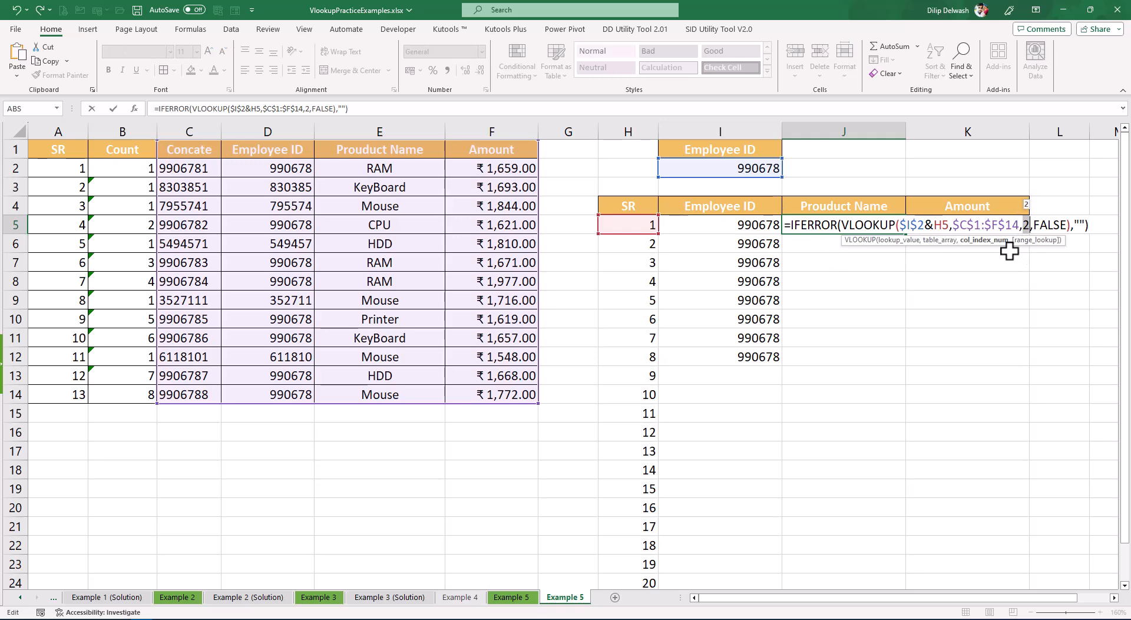
key(Return)
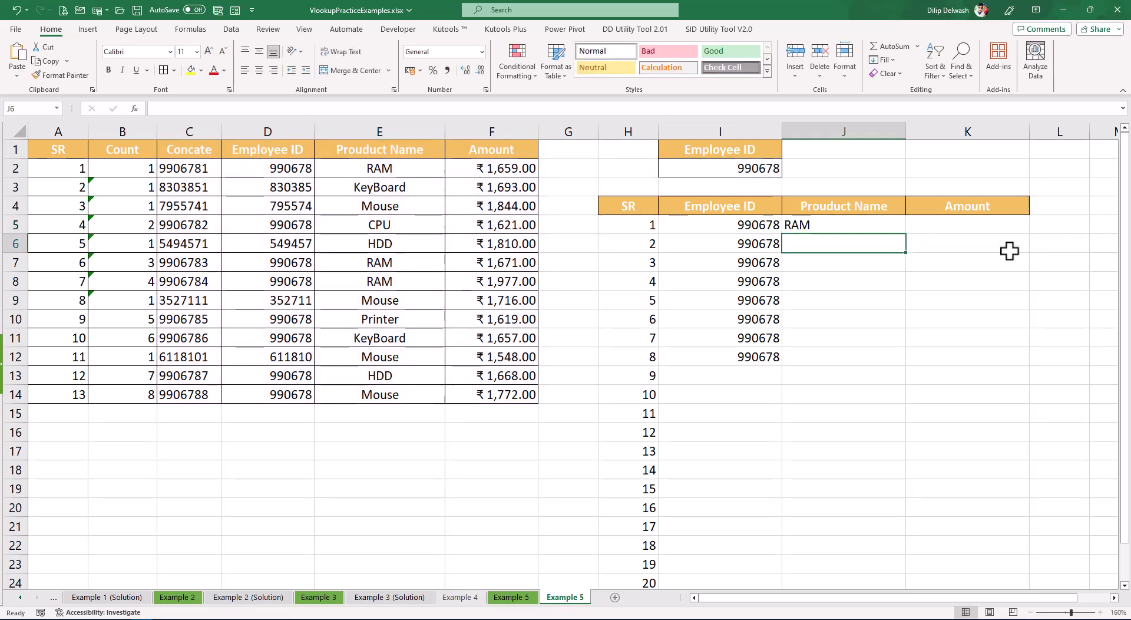
- Enter the same IFERROR VLOOKUP formula in K5 under Amount with column index 4
click(969, 224)
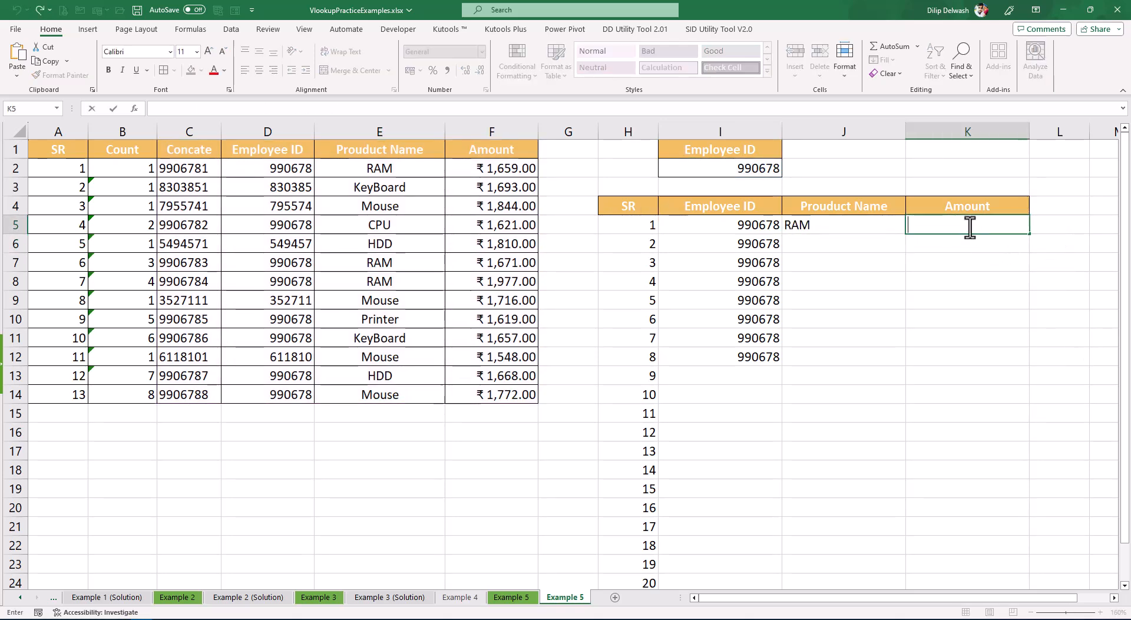
key(ctrl+v)
double_click(949, 244)
text(4)
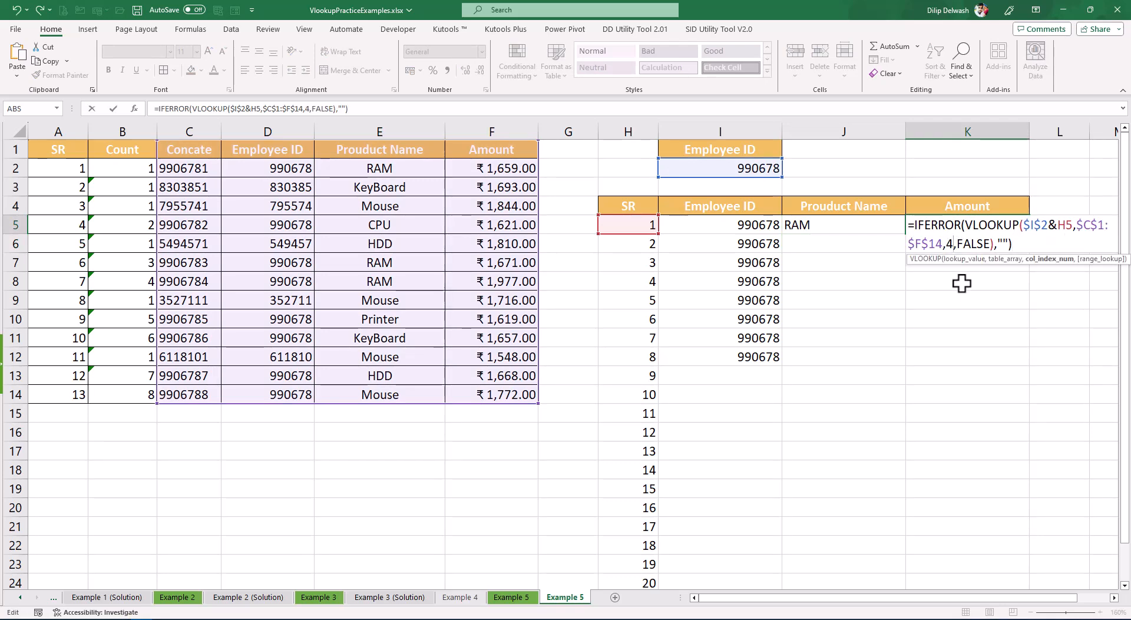
key(Return)
- Fill the J5:K5 formulas down the Prouduct Name and Amount columns beside the SR numbers
drag(841, 226, 972, 233)
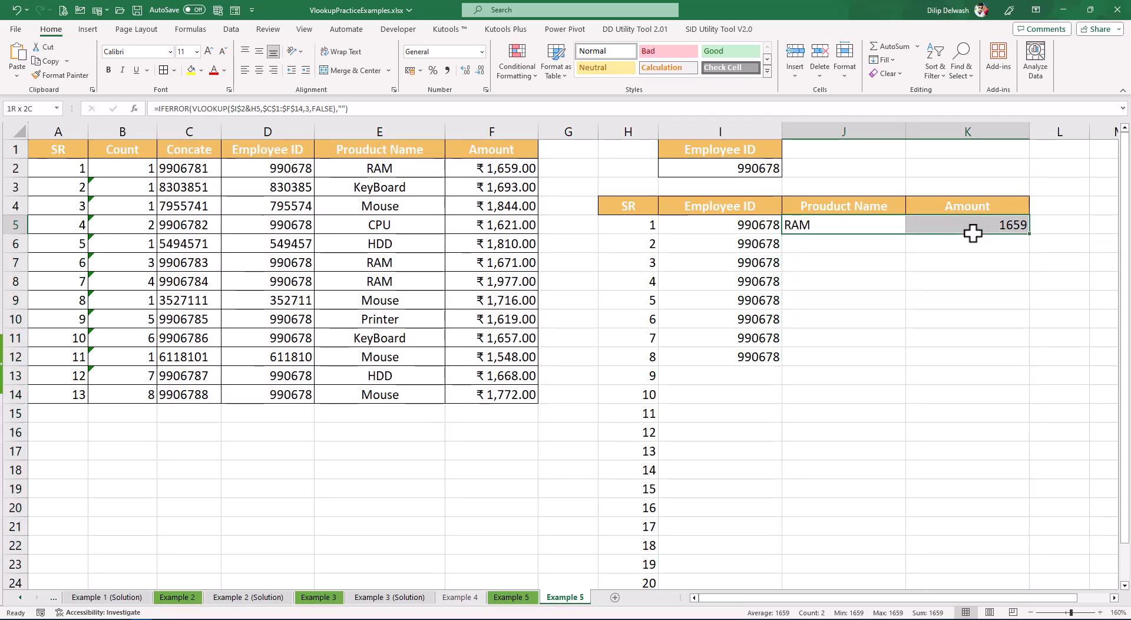
click(1034, 231)
drag(837, 226, 939, 225)
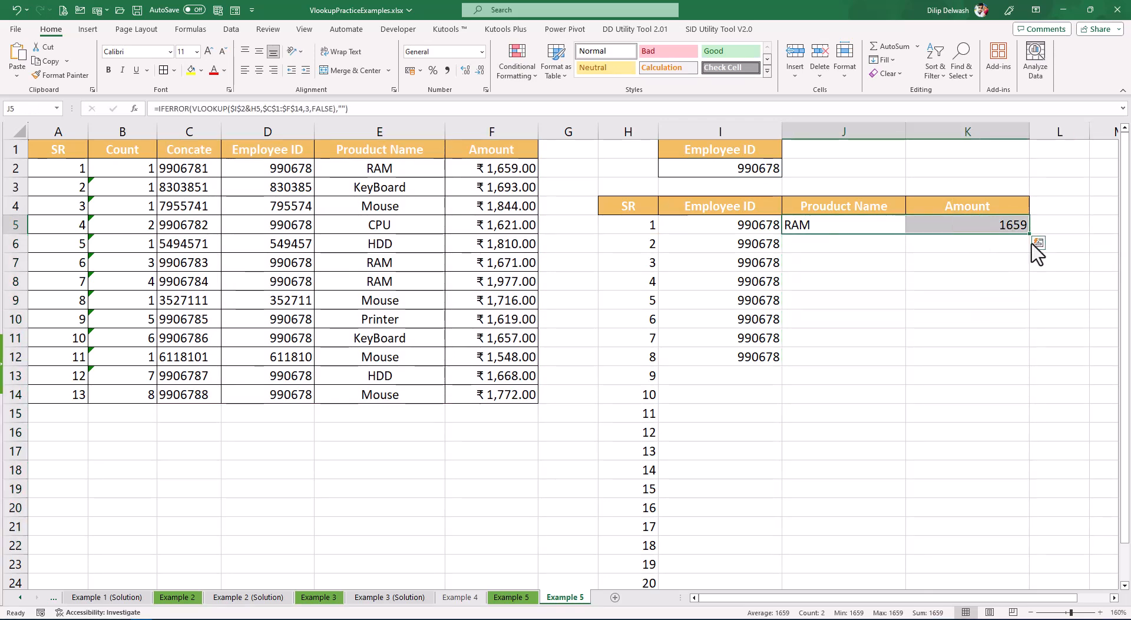
drag(1032, 236, 989, 554)
scroll(959, 465, up, 2)
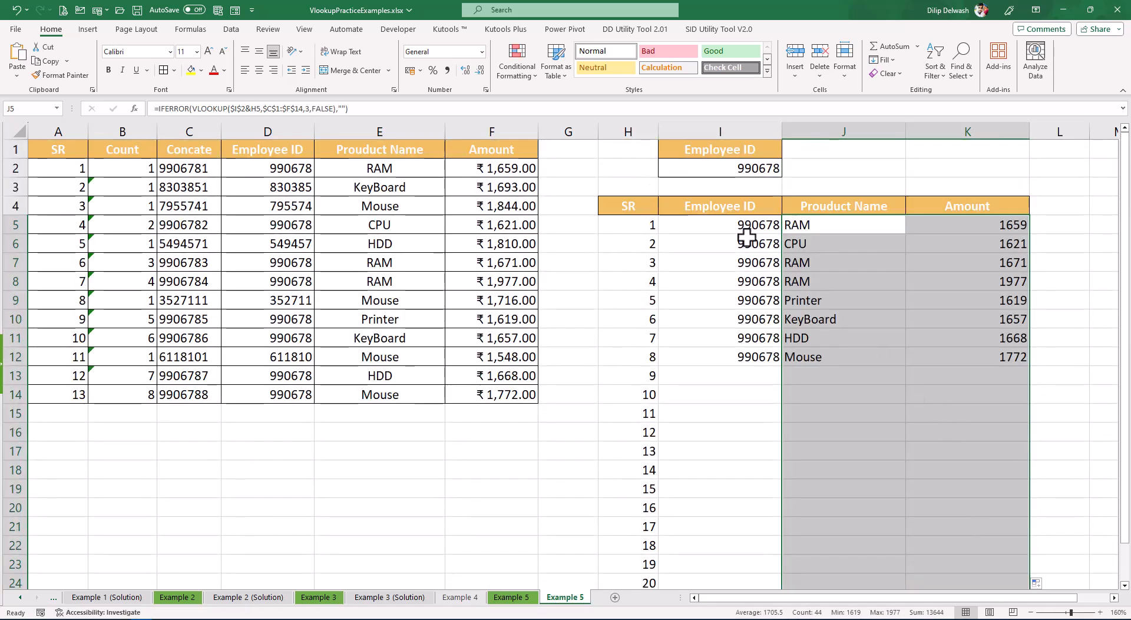
- Hide the results table's SR column H and the source table's Count and Concate columns B:C
click(741, 225)
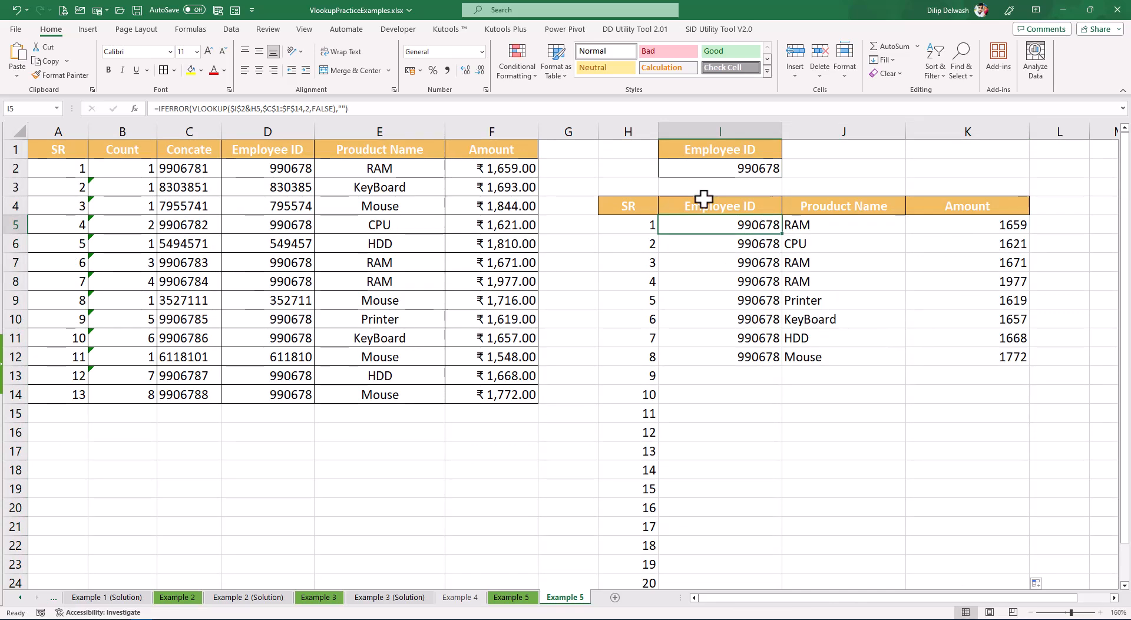
right_click(639, 122)
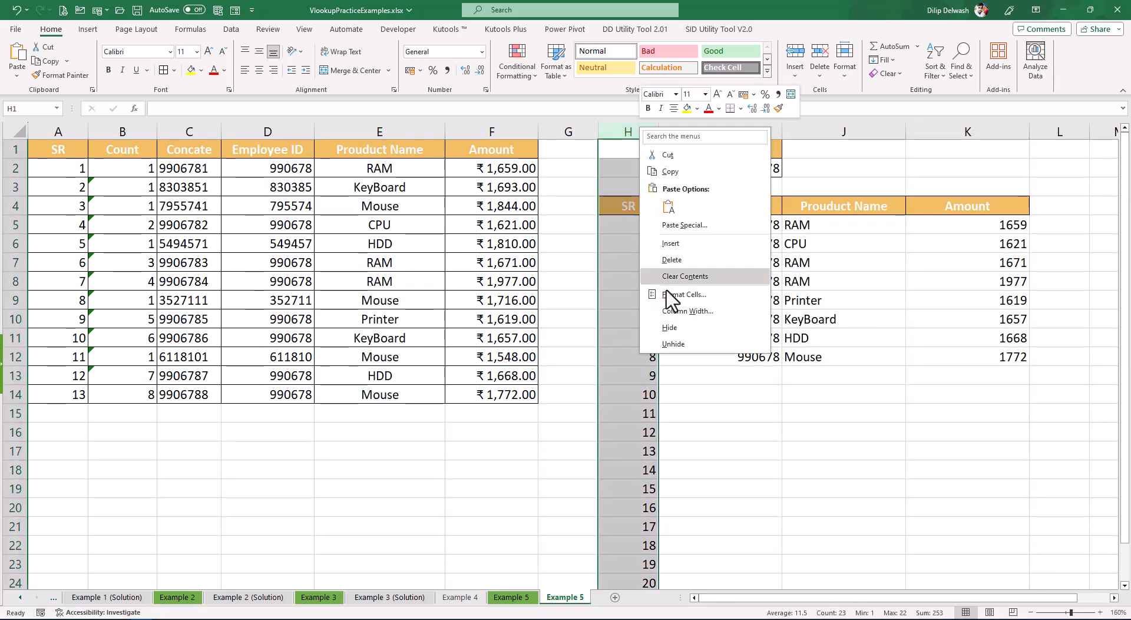
click(670, 329)
click(660, 300)
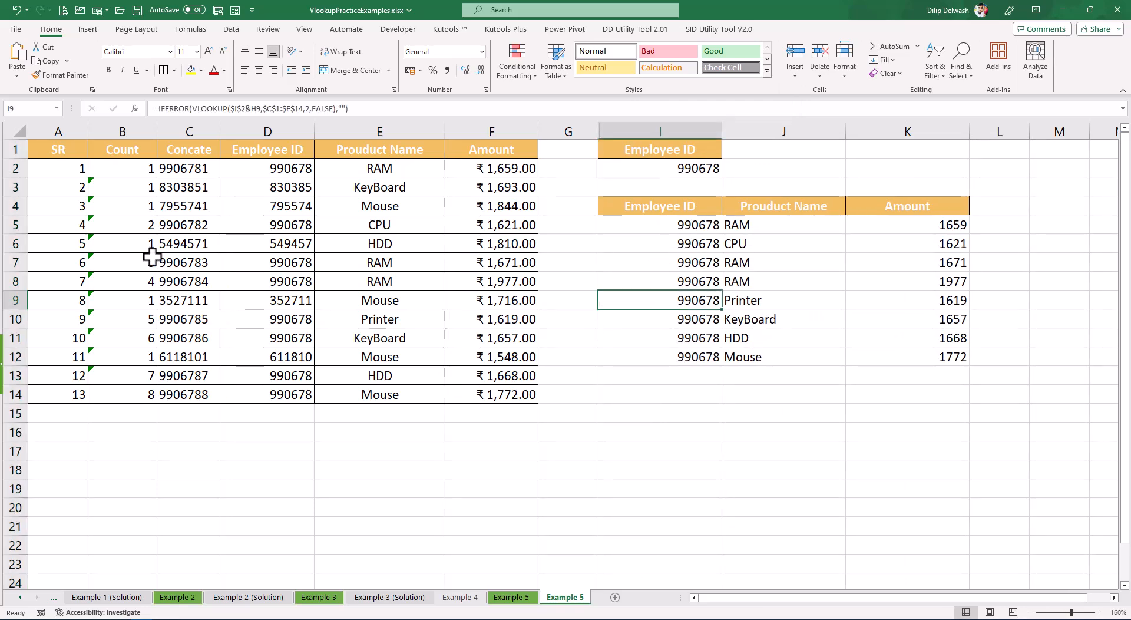
click(121, 131)
drag(152, 130, 176, 131)
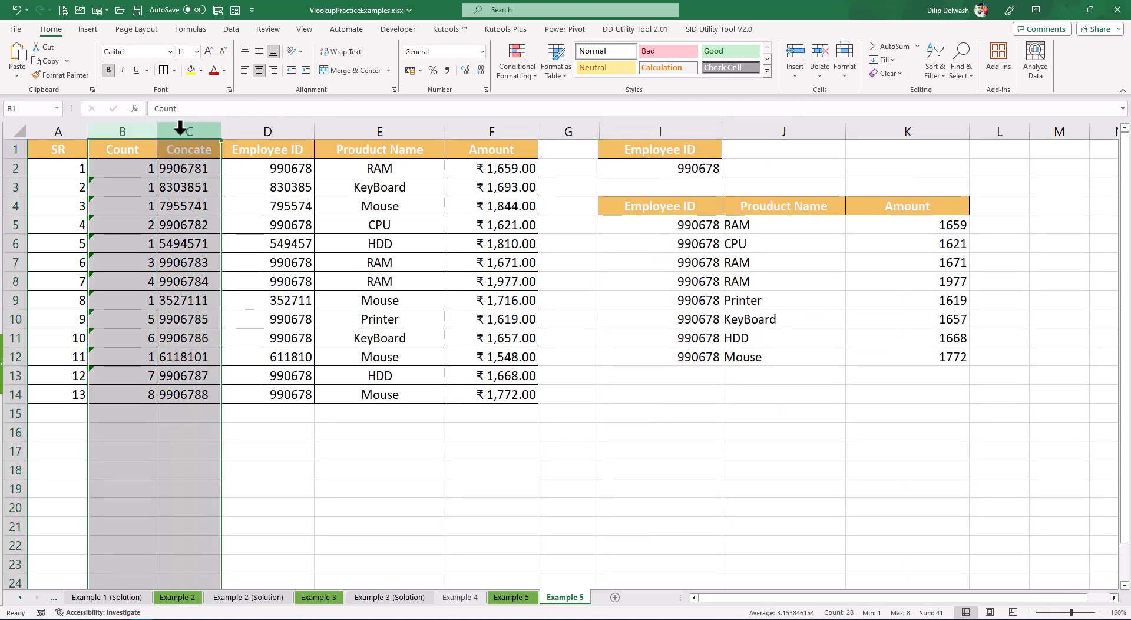
right_click(178, 130)
click(216, 336)
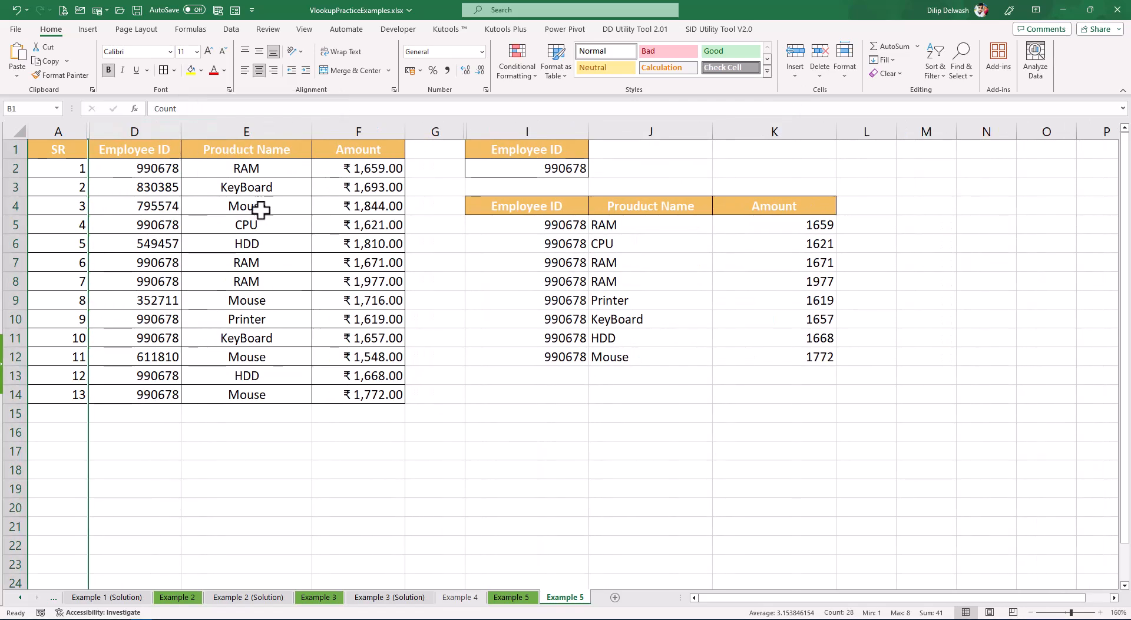
- Test the lookup by copying the Employee ID from D6 into I2, and check the record returned in row 5
drag(58, 150, 368, 396)
click(366, 431)
drag(557, 150, 557, 161)
click(556, 162)
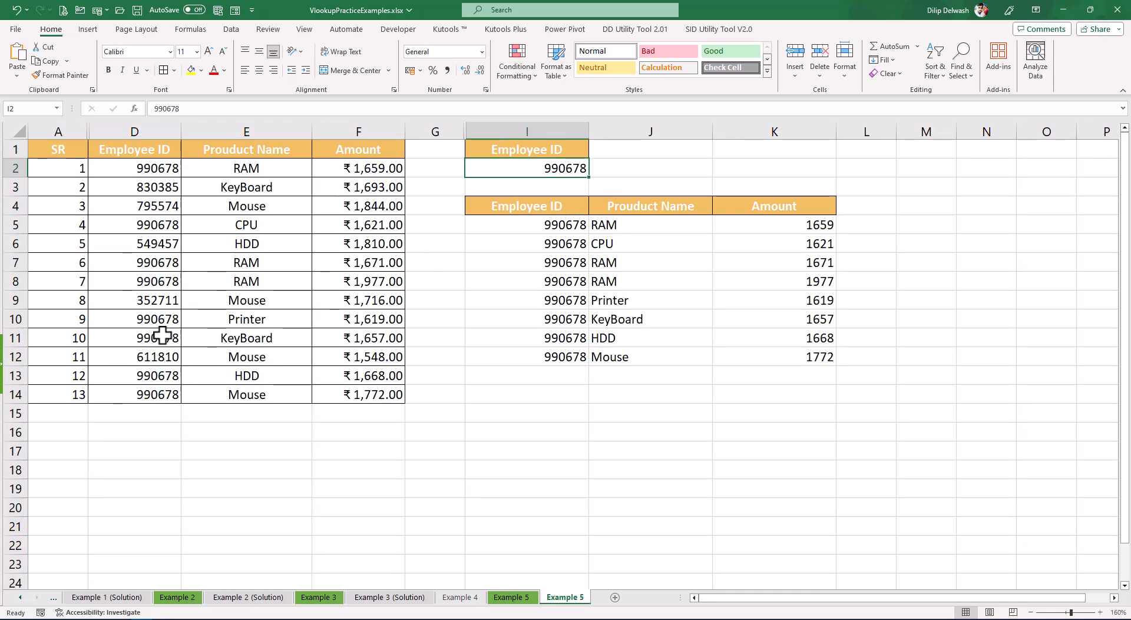
click(144, 244)
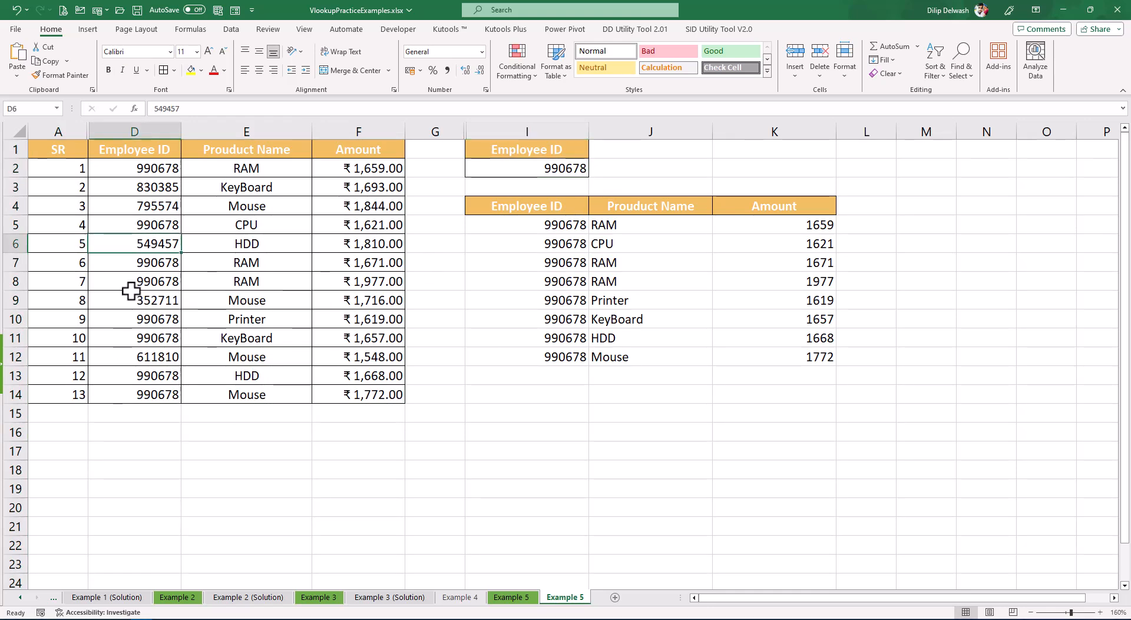
key(ctrl+c)
click(500, 168)
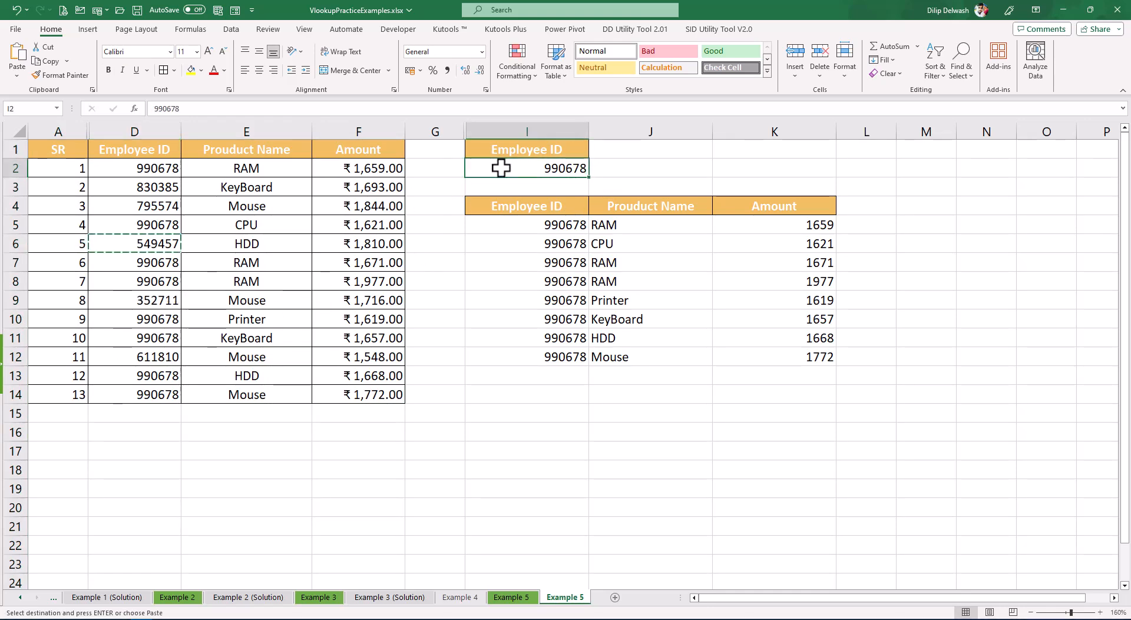
key(ctrl+v)
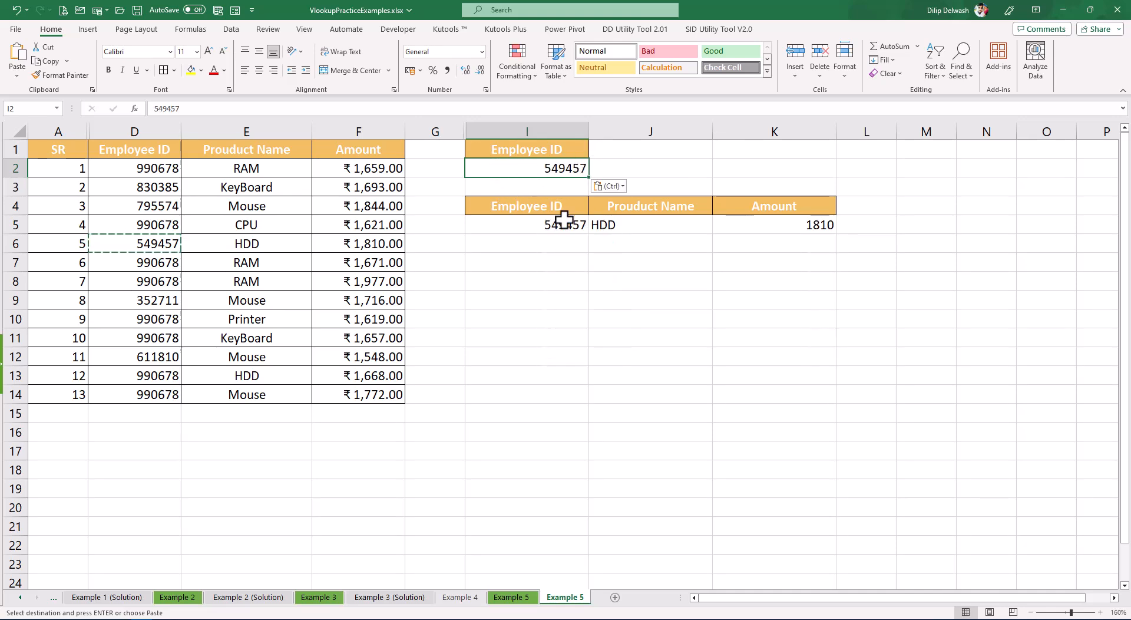
drag(546, 224, 815, 227)
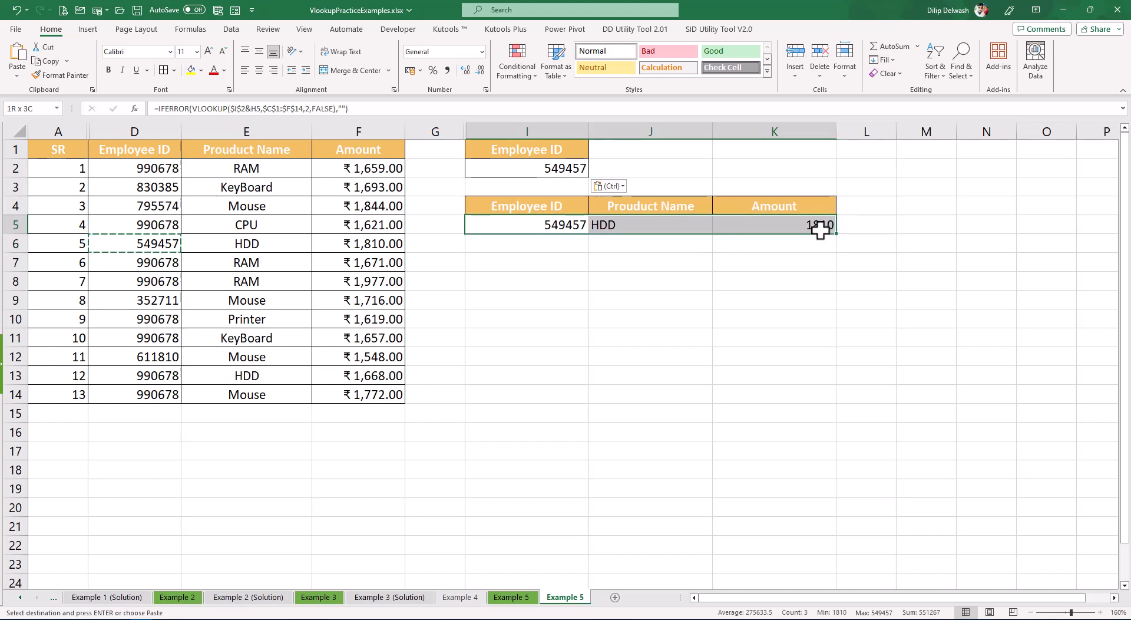
click(550, 279)
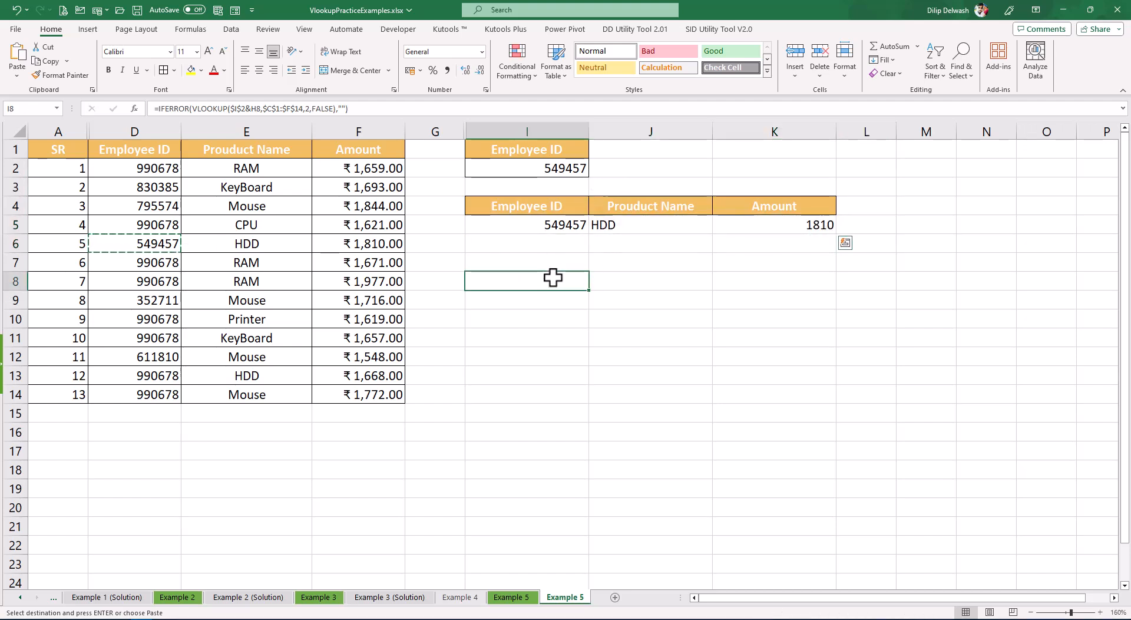
- Paste the Employee ID from D6 over D11 to create a repeated ID, and check the records returned in rows 5 and 6
click(175, 241)
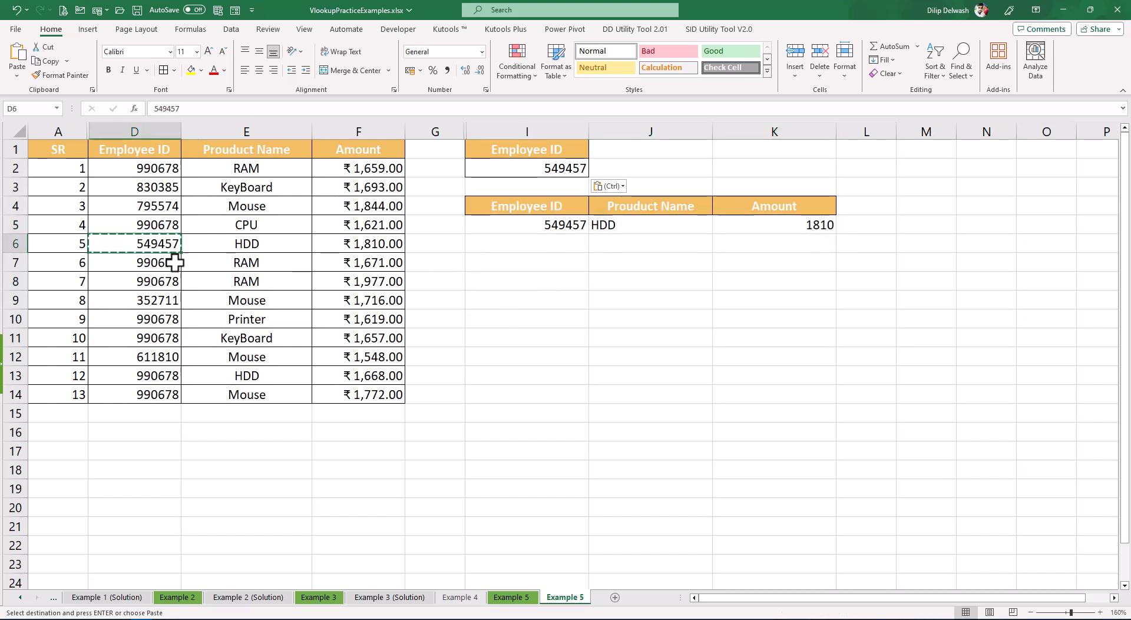
click(154, 340)
key(Return)
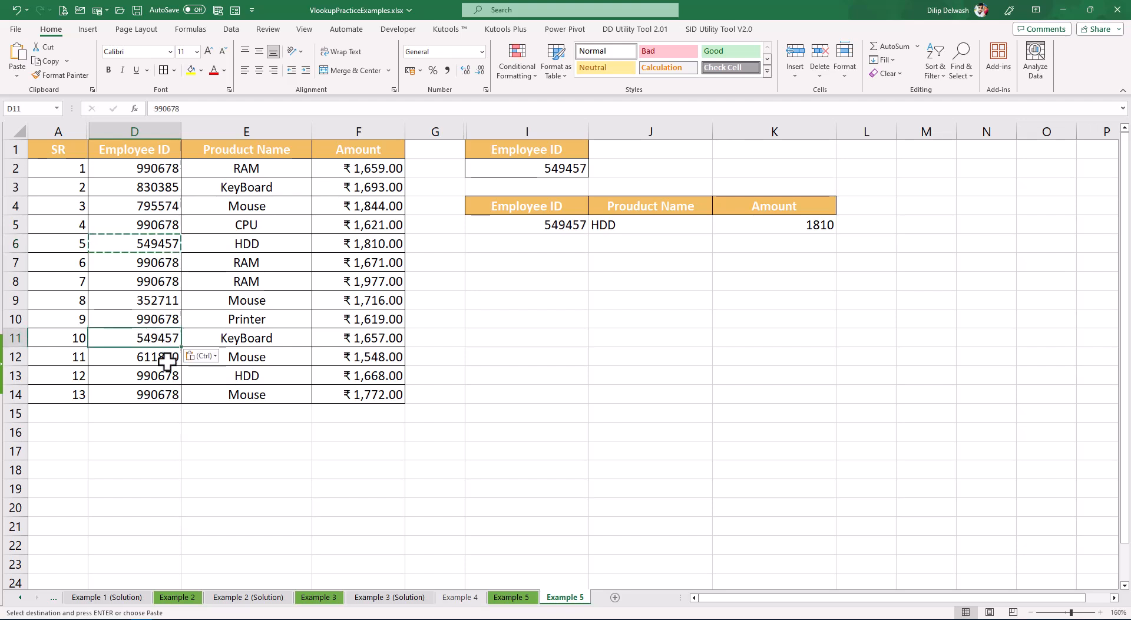
drag(546, 229, 820, 245)
click(797, 280)
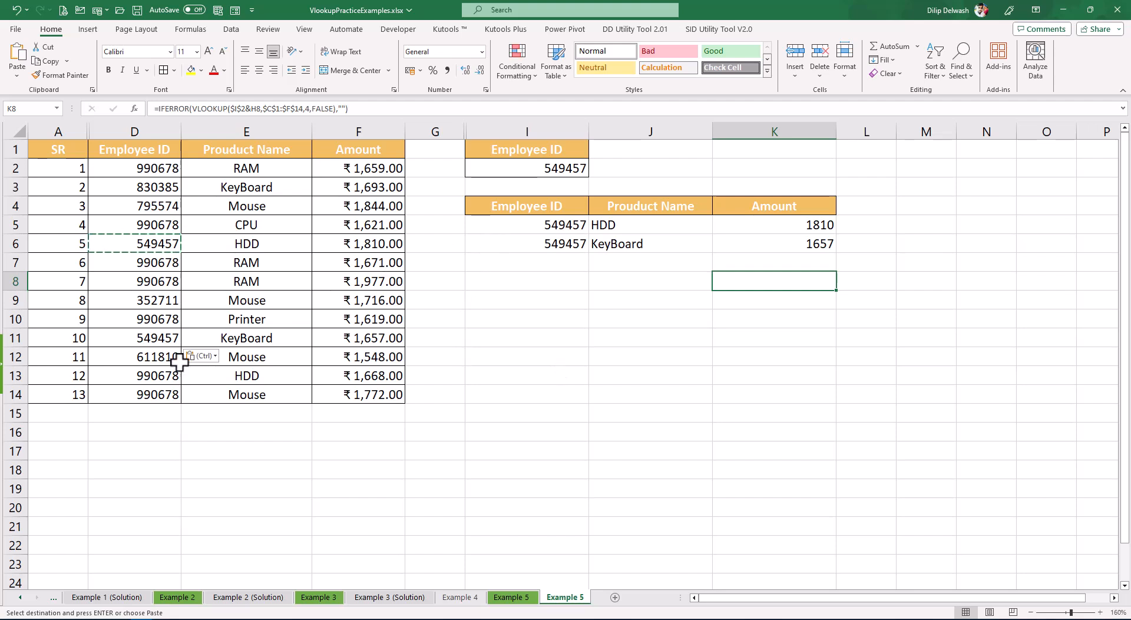
click(157, 336)
click(154, 286)
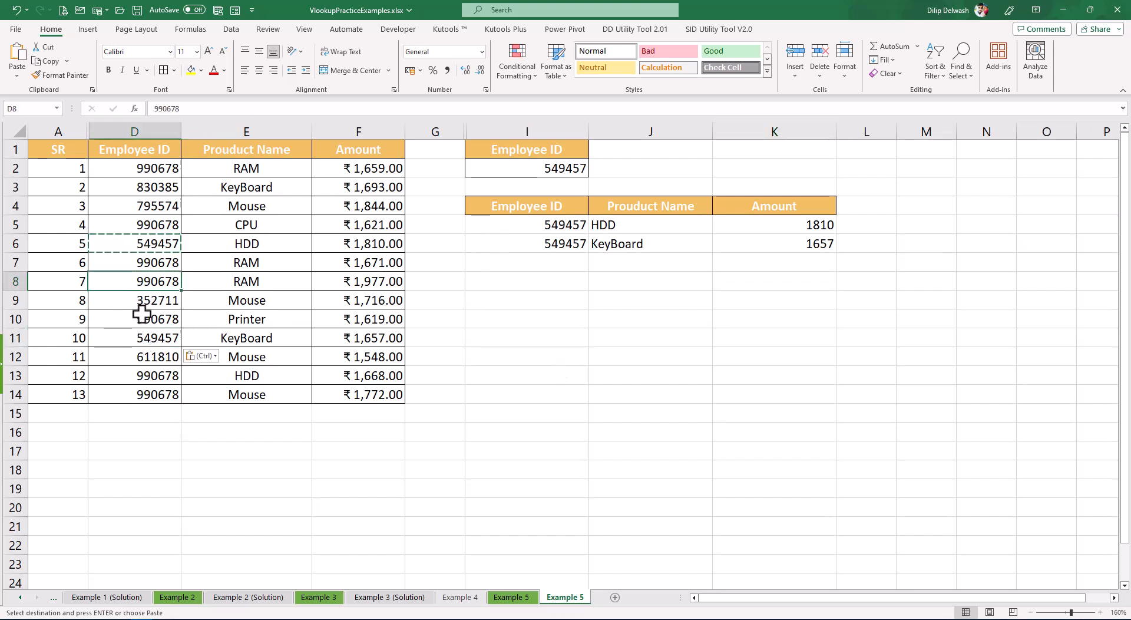
- Set the lookup cell I2 back to the Employee ID used in D2 and check the returned records
click(527, 170)
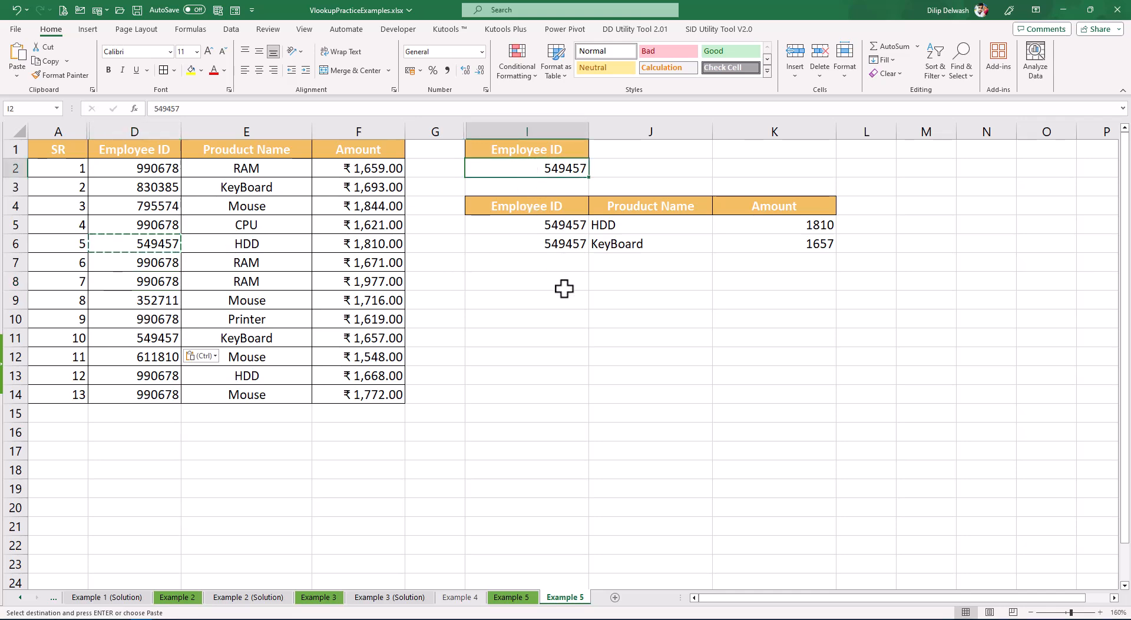
text(990678)
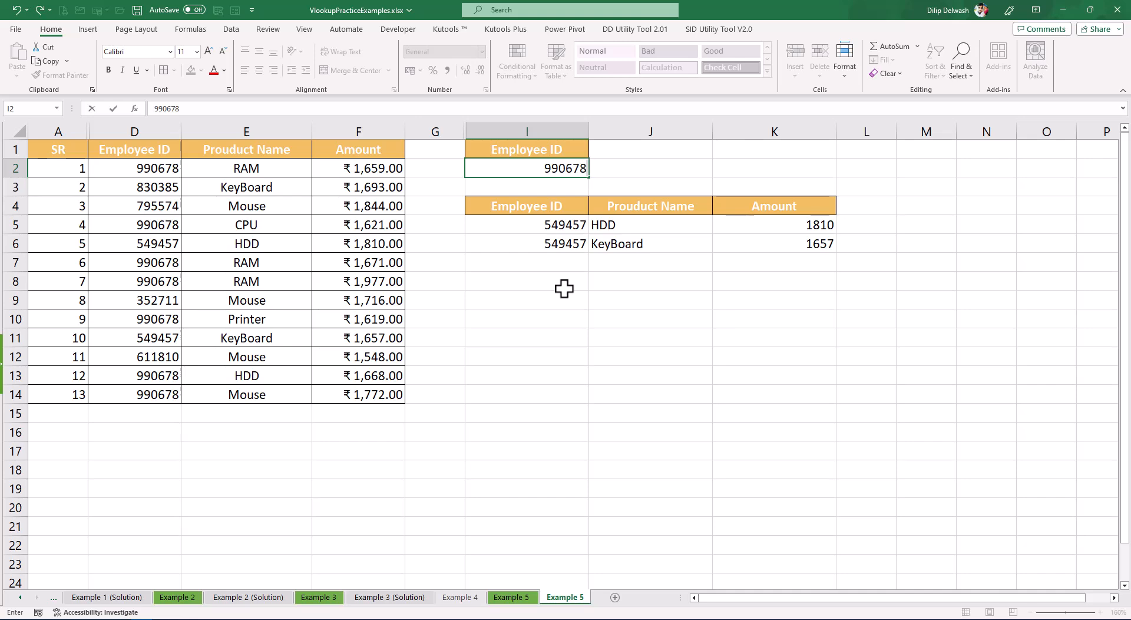
key(Return)
drag(555, 227, 552, 340)
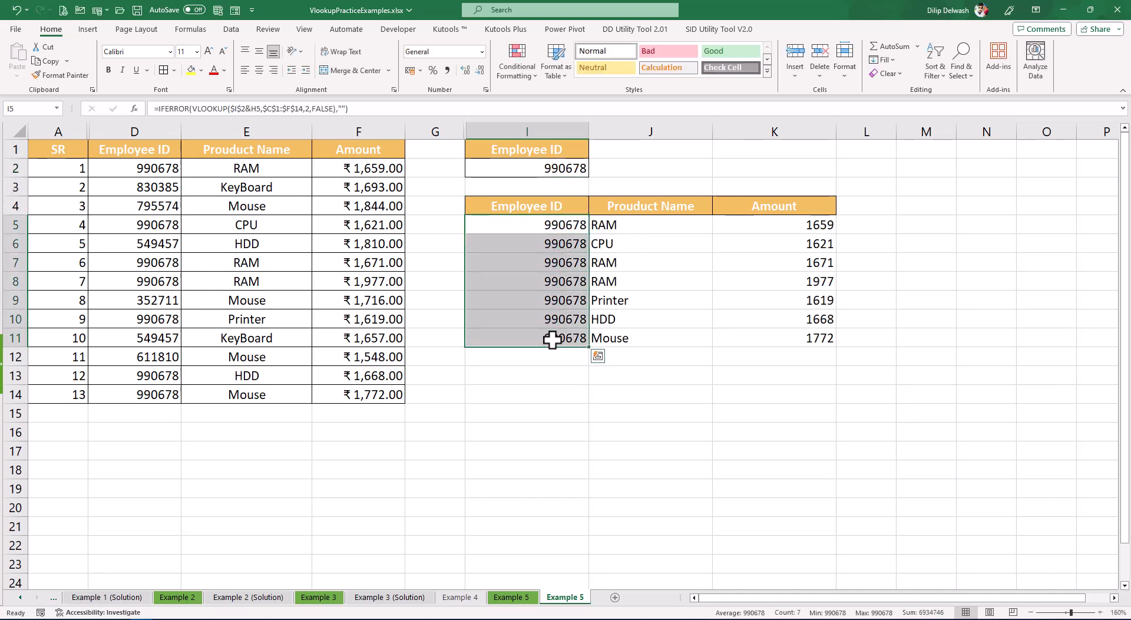
click(543, 320)
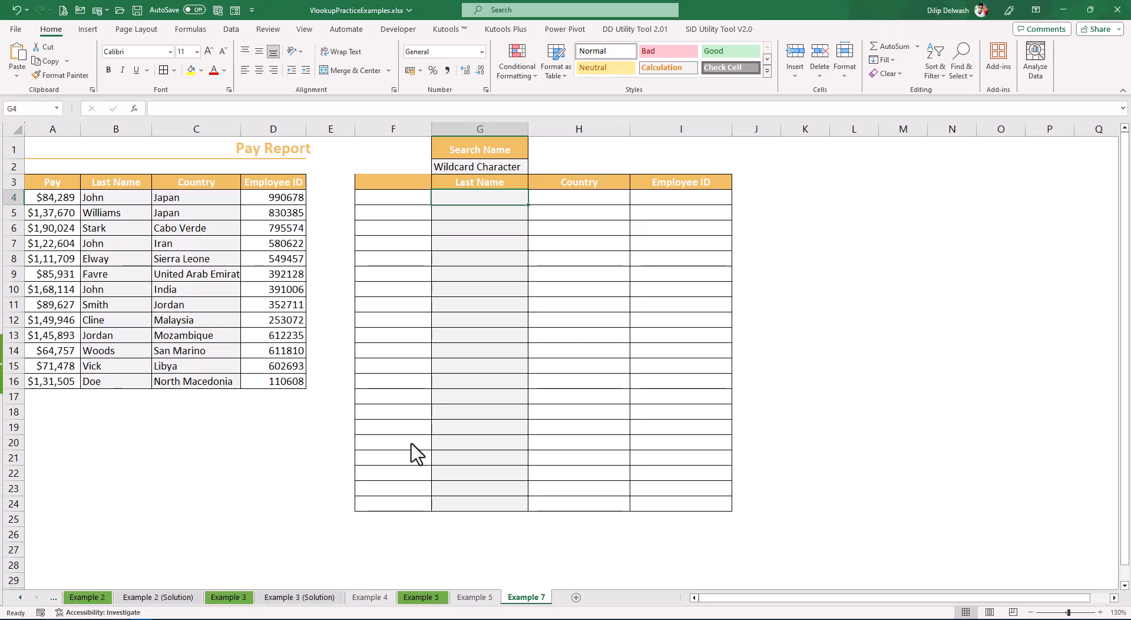
- Clear the Search Name cell G2 on the Example 7 sheet, trying "jar" as a search entry and removing it
click(442, 169)
key(Delete)
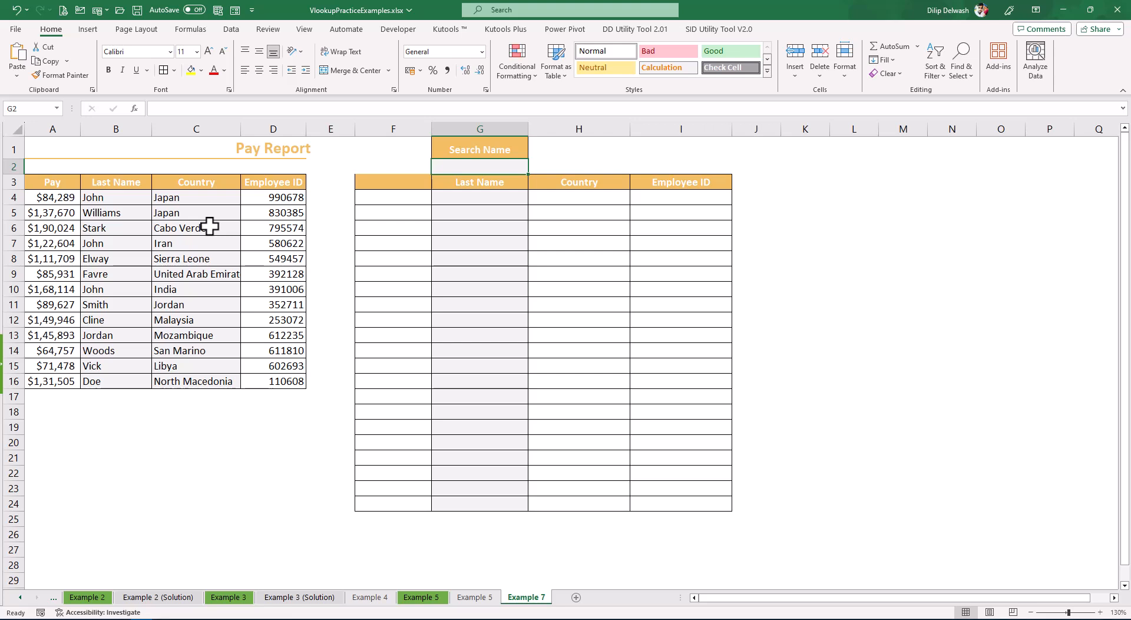
text(jar)
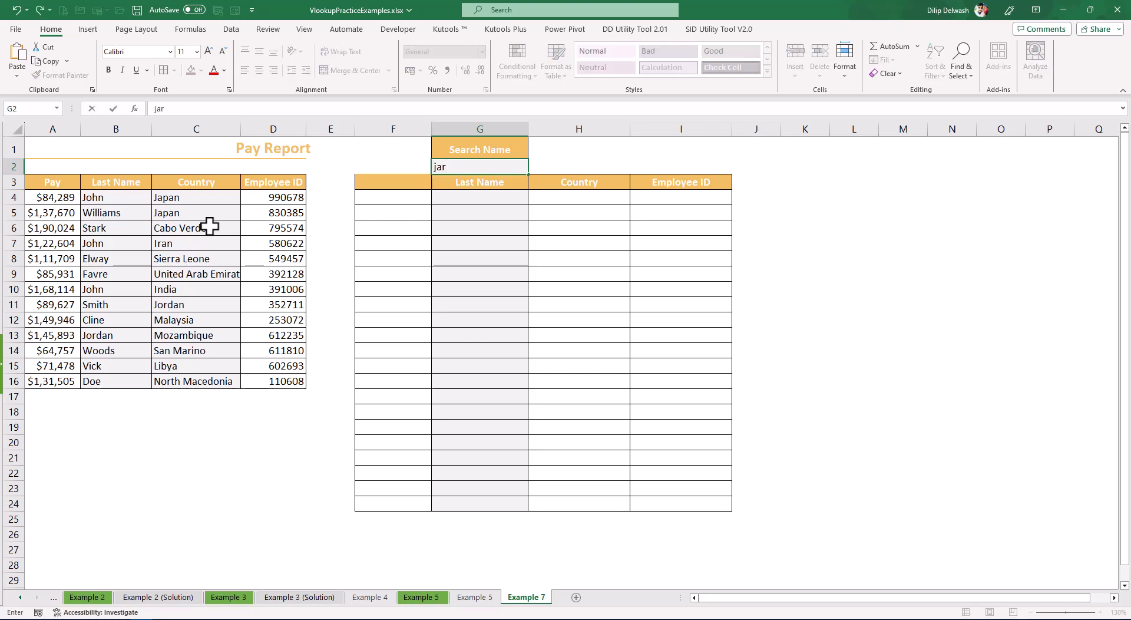
key(BackSpace)
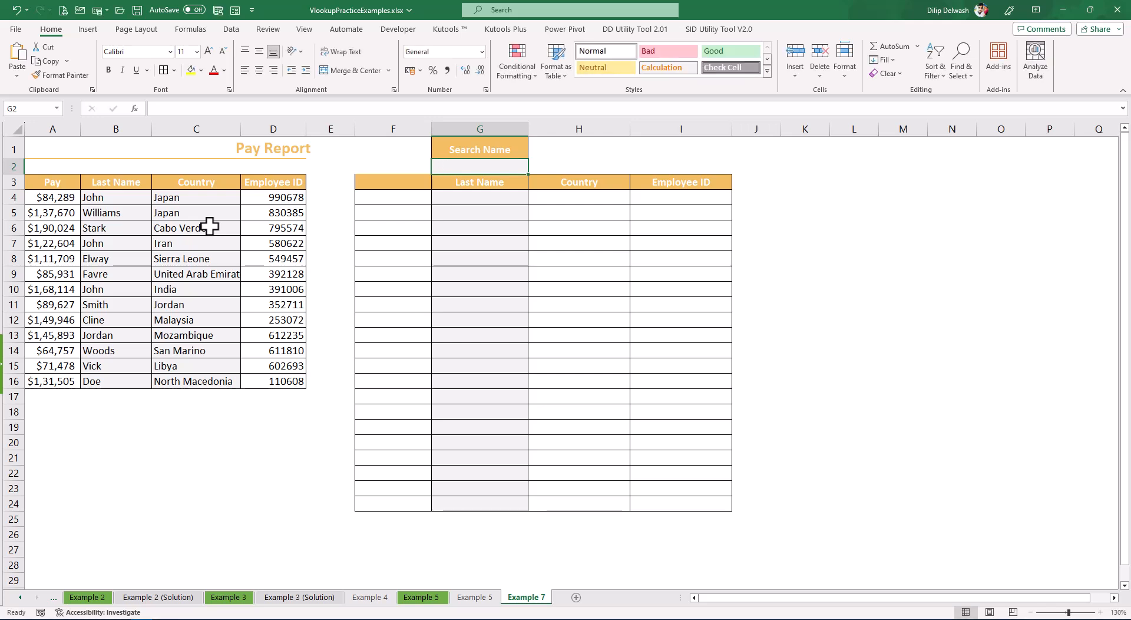
- Review the Last Name and Employee ID entries in the Pay Report, and select the Search Name cell G2
drag(93, 197, 94, 384)
click(102, 215)
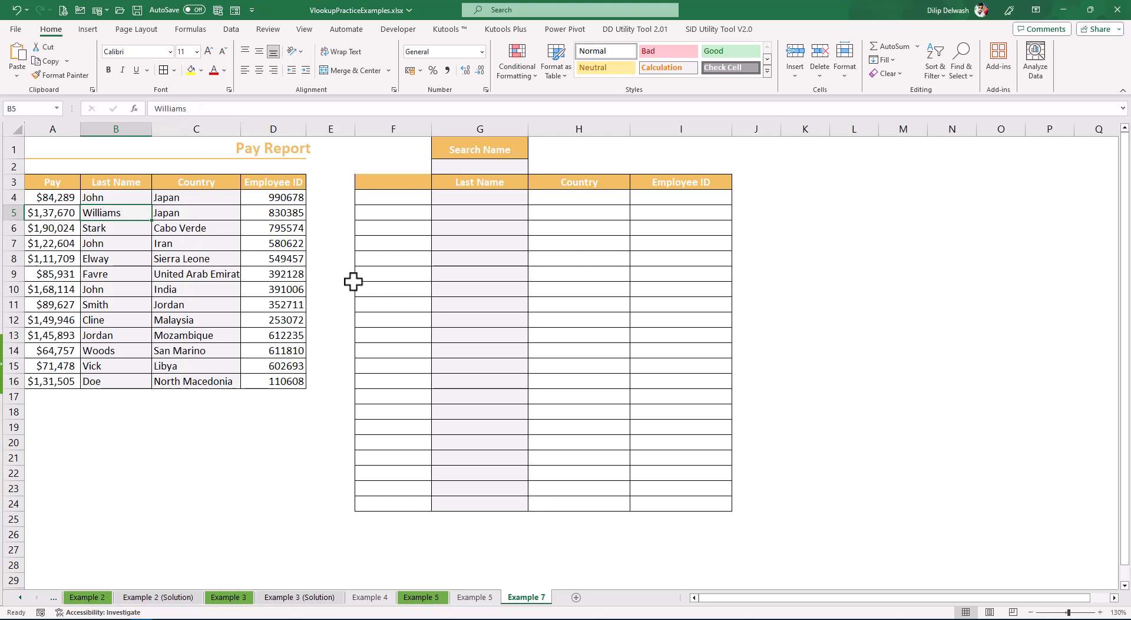
click(277, 213)
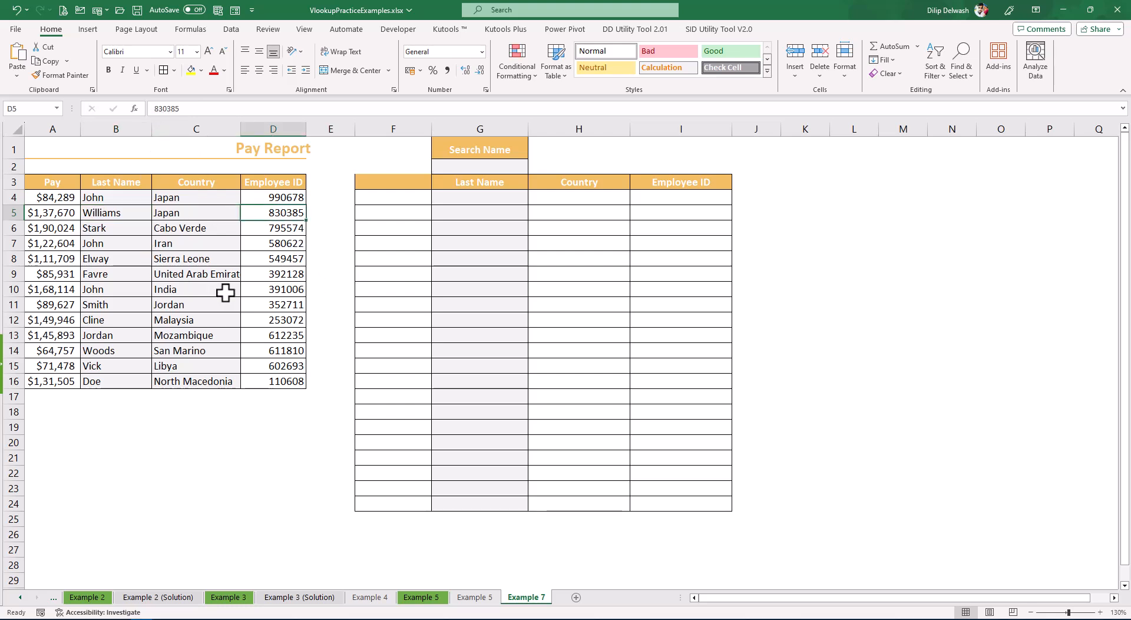
click(490, 166)
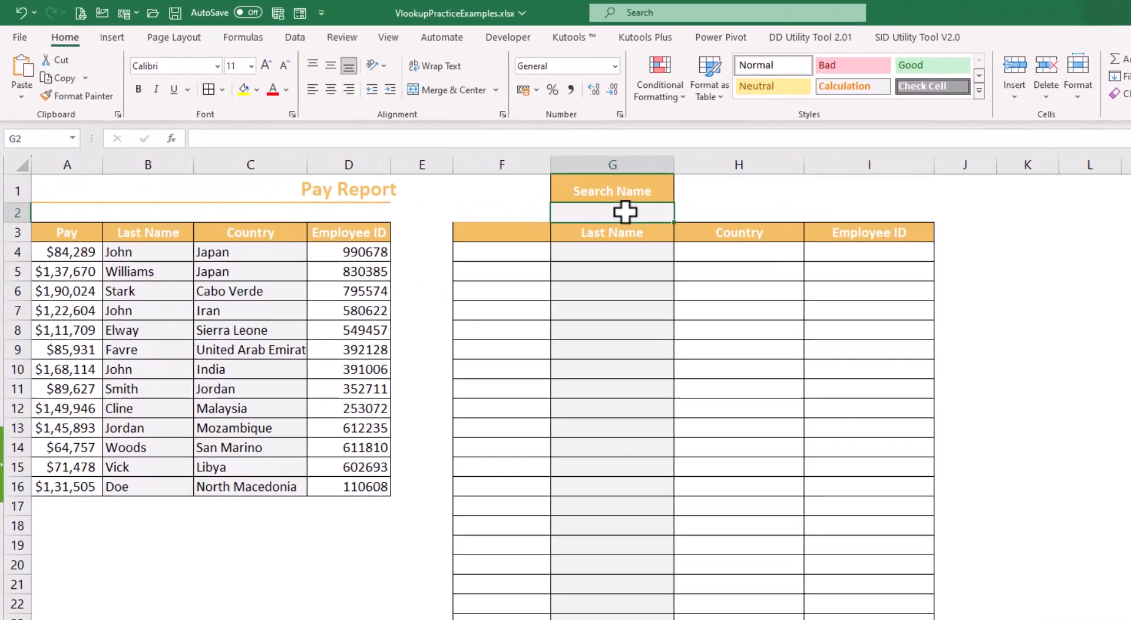
- Try "Will" as the Search Name entry in G2, review the result table below, and clear the entry
text(Will)
key(Return)
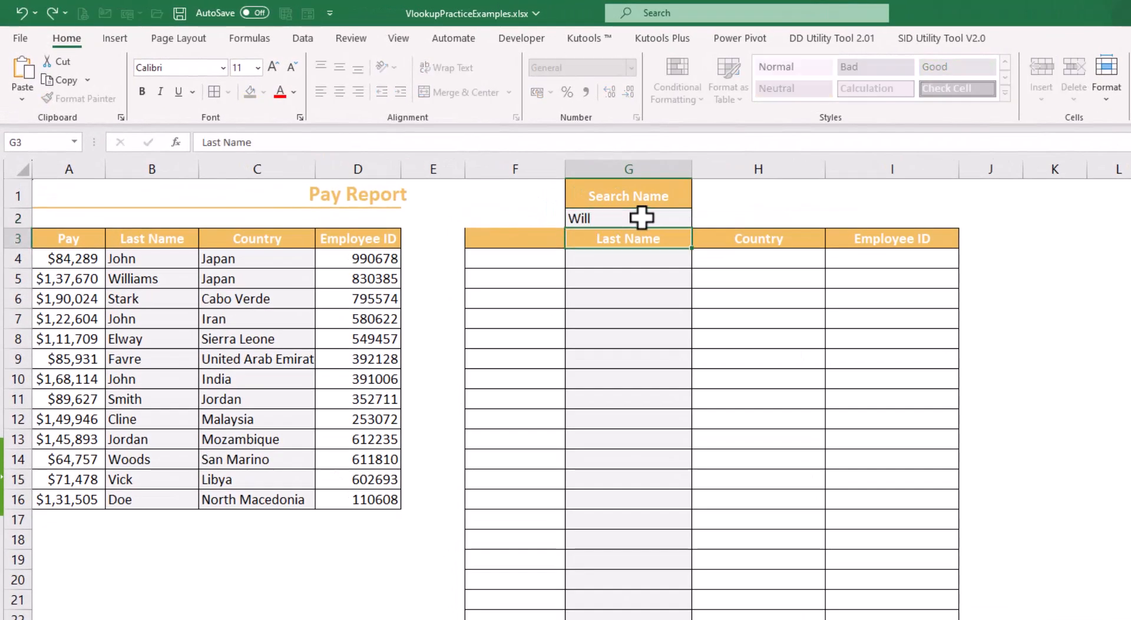
click(636, 256)
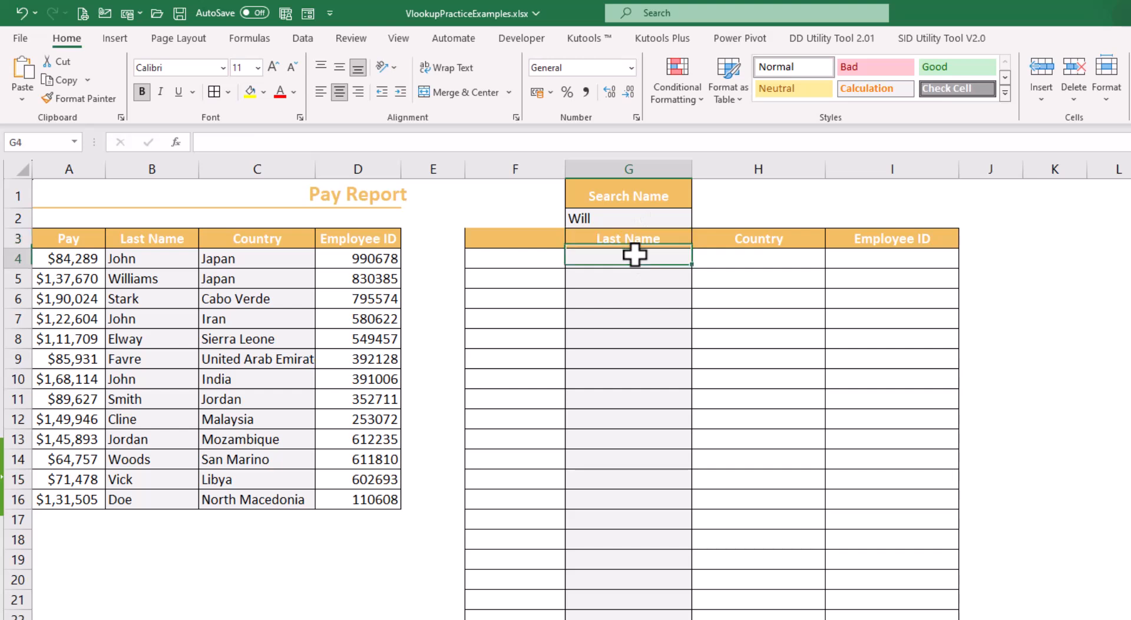
drag(637, 259, 883, 618)
click(891, 619)
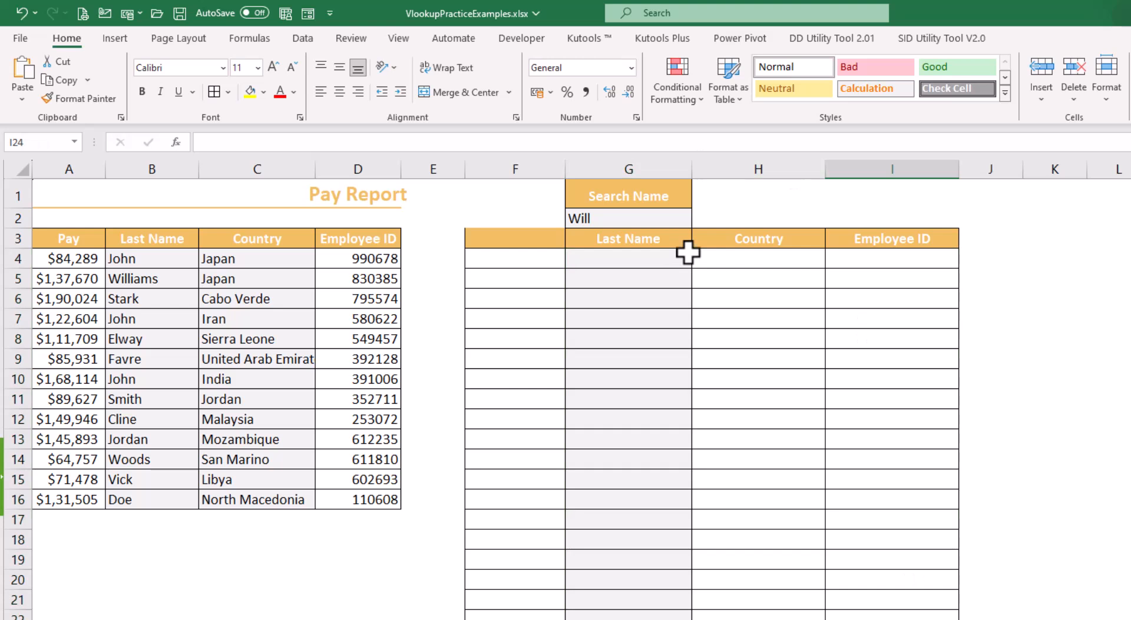
click(636, 260)
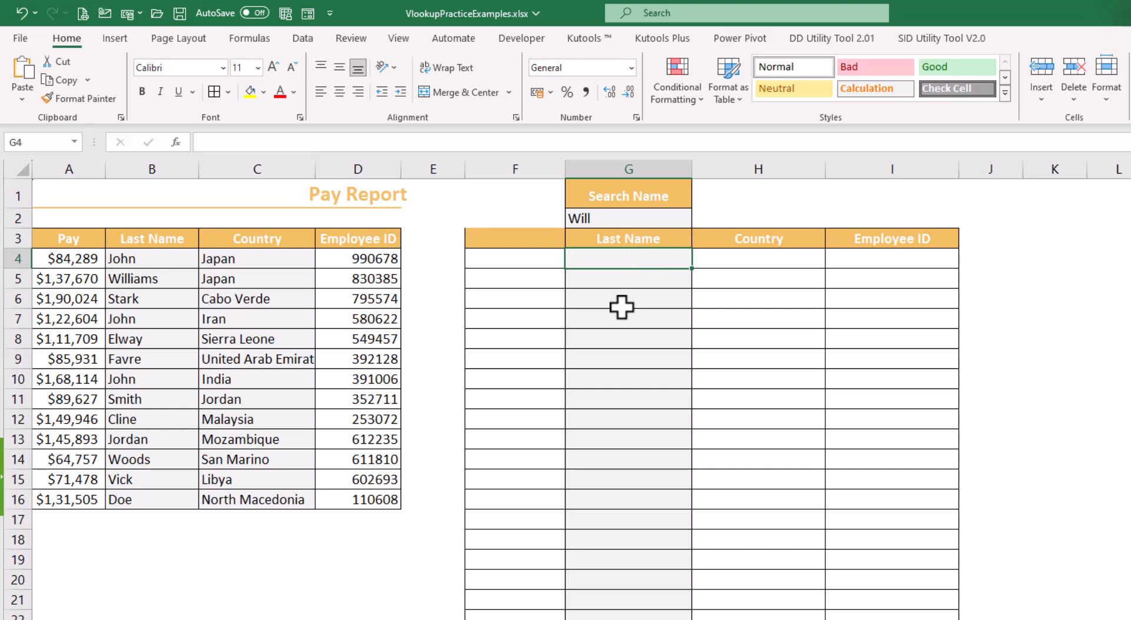
click(622, 216)
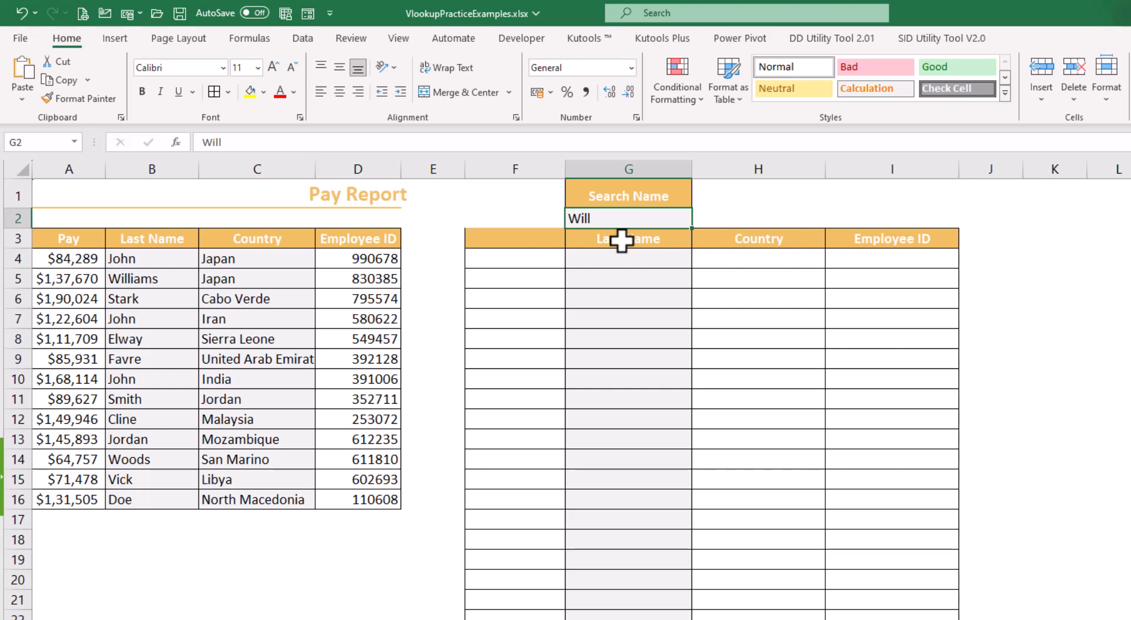
key(Delete)
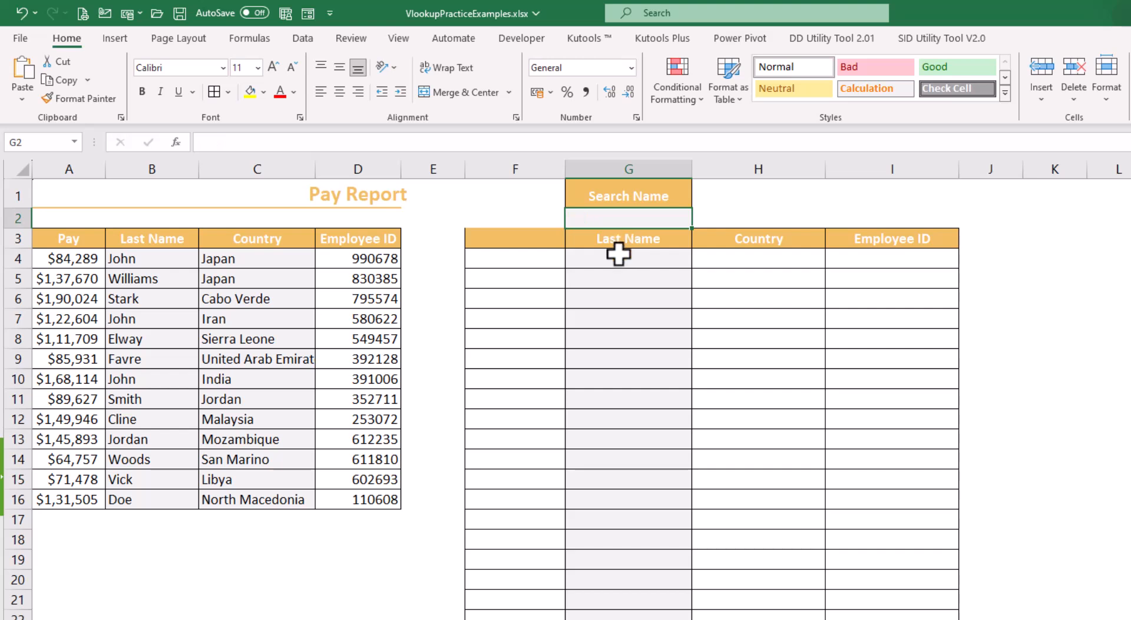
- Enter "El" in the Search Name cell G2 as the partial form of the last name in B8
click(135, 321)
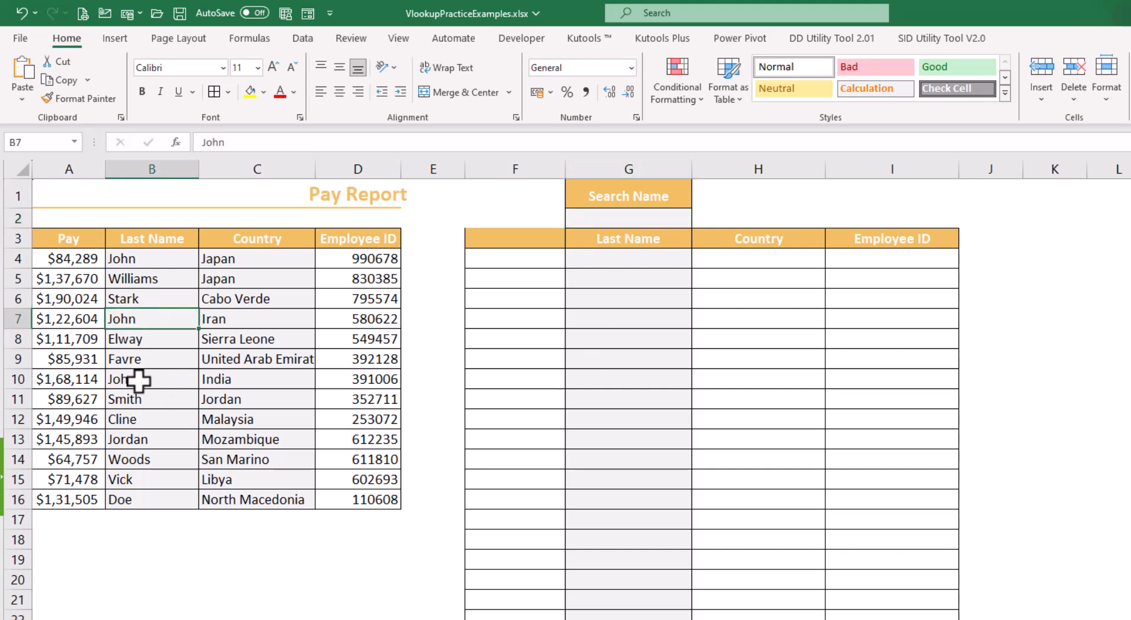
click(132, 339)
click(625, 220)
text(El)
click(620, 267)
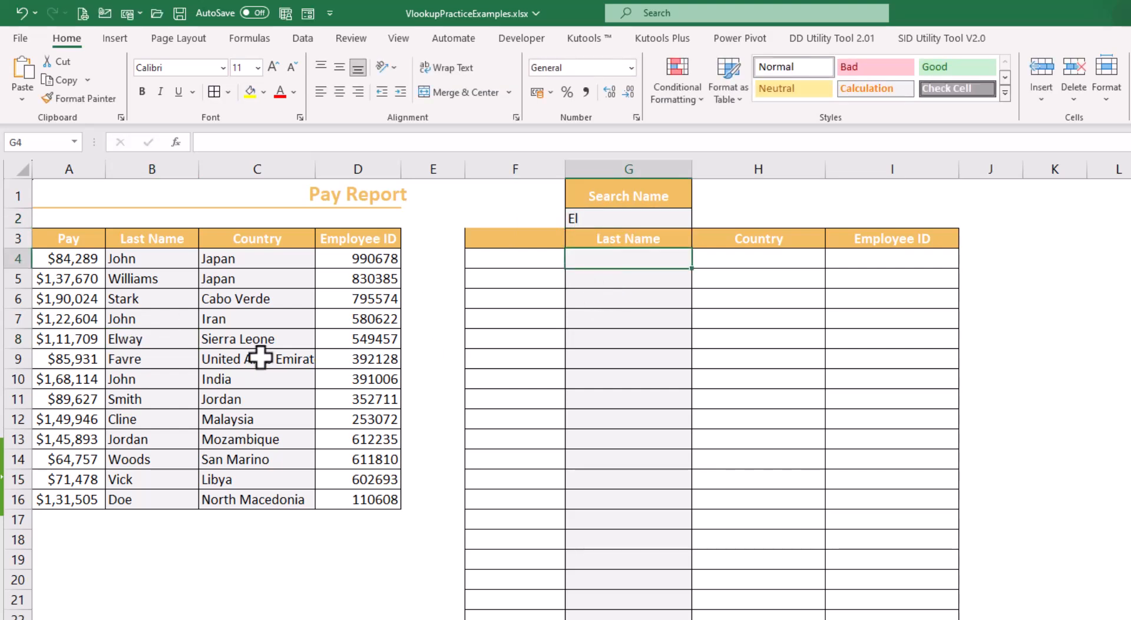
- Start a VLOOKUP in G4 whose lookup value joins the absolute search cell with a wildcard, $G$2&"*"
click(891, 261)
click(645, 261)
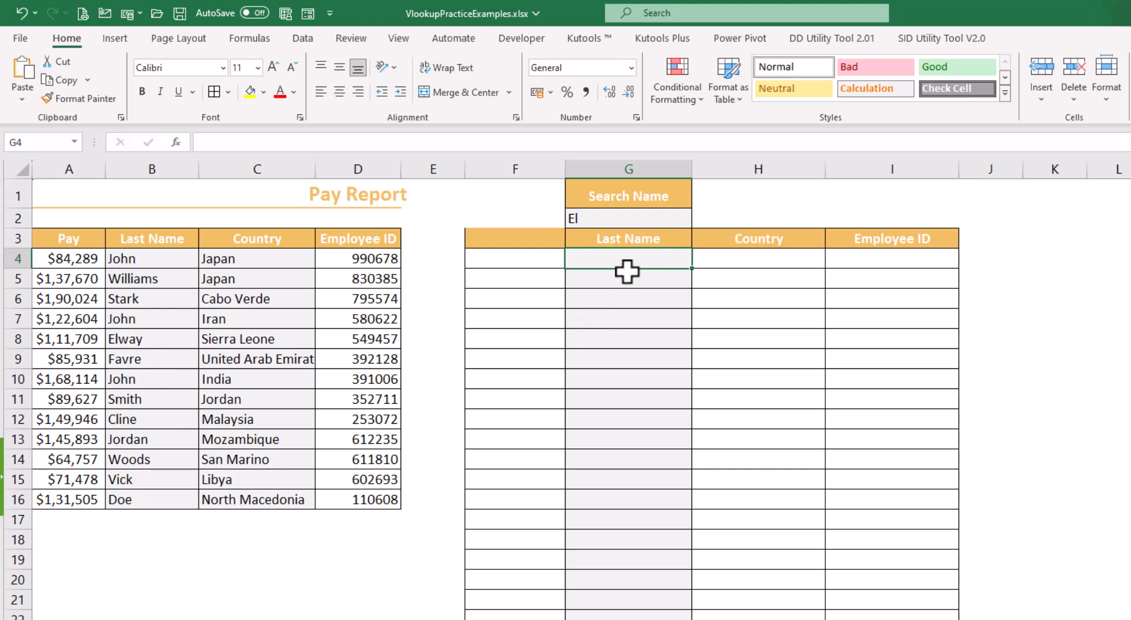
text(vlookup()
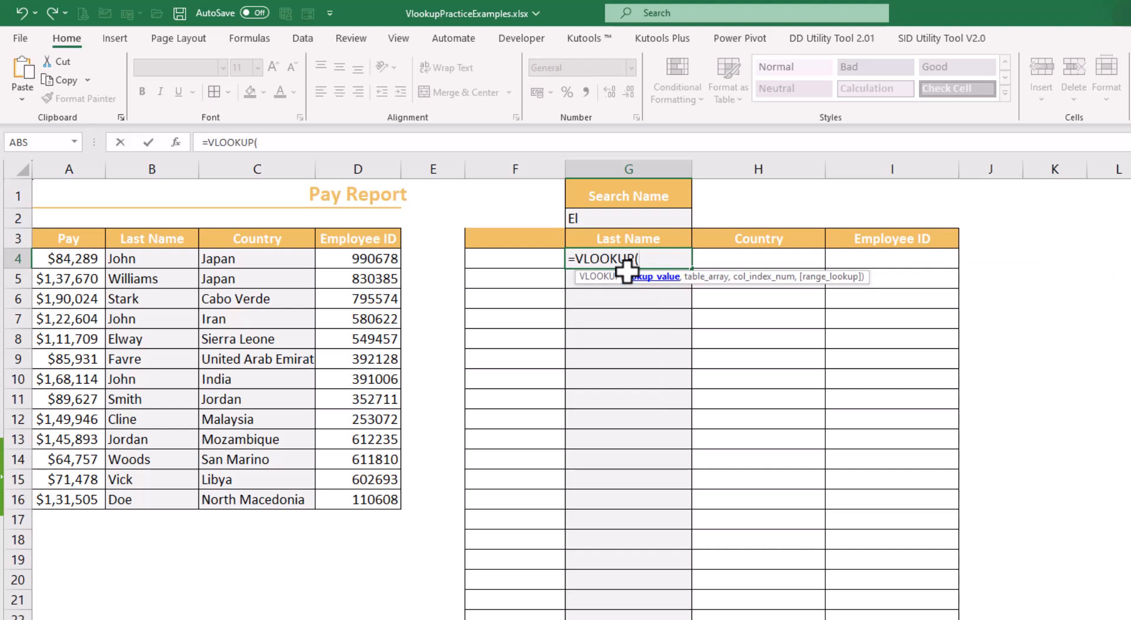
click(601, 219)
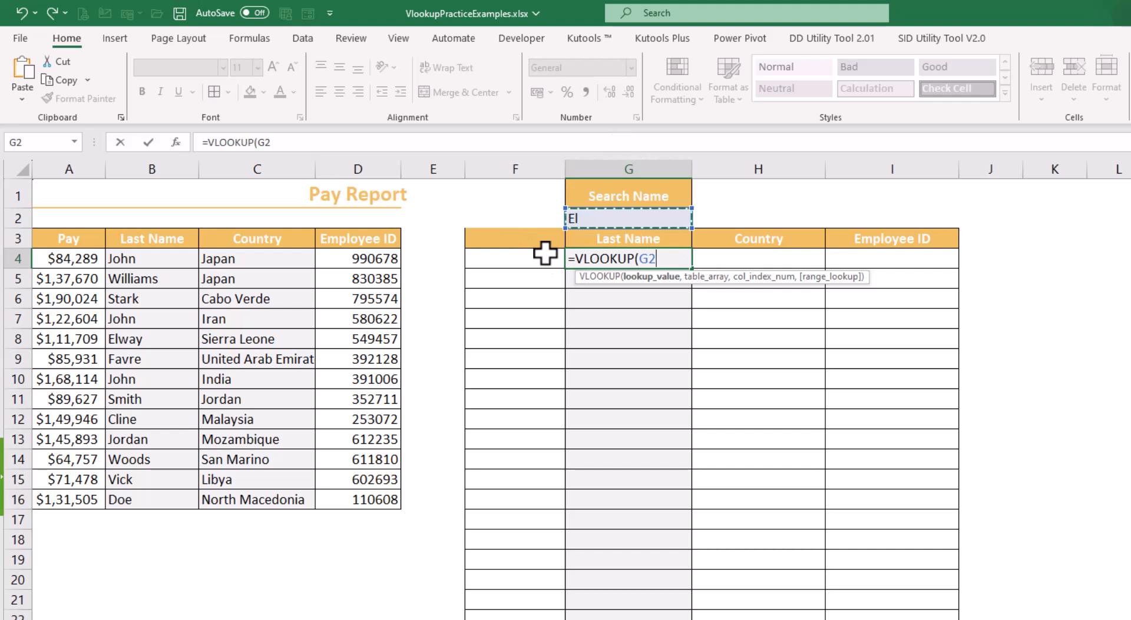
key(F4)
text(&)
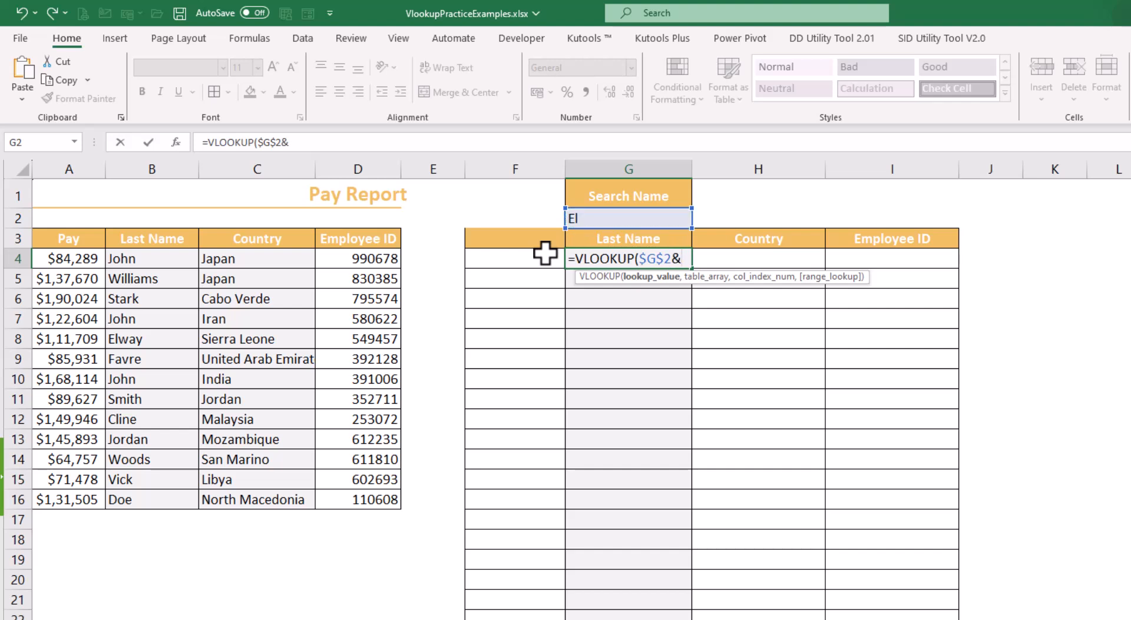
text("")
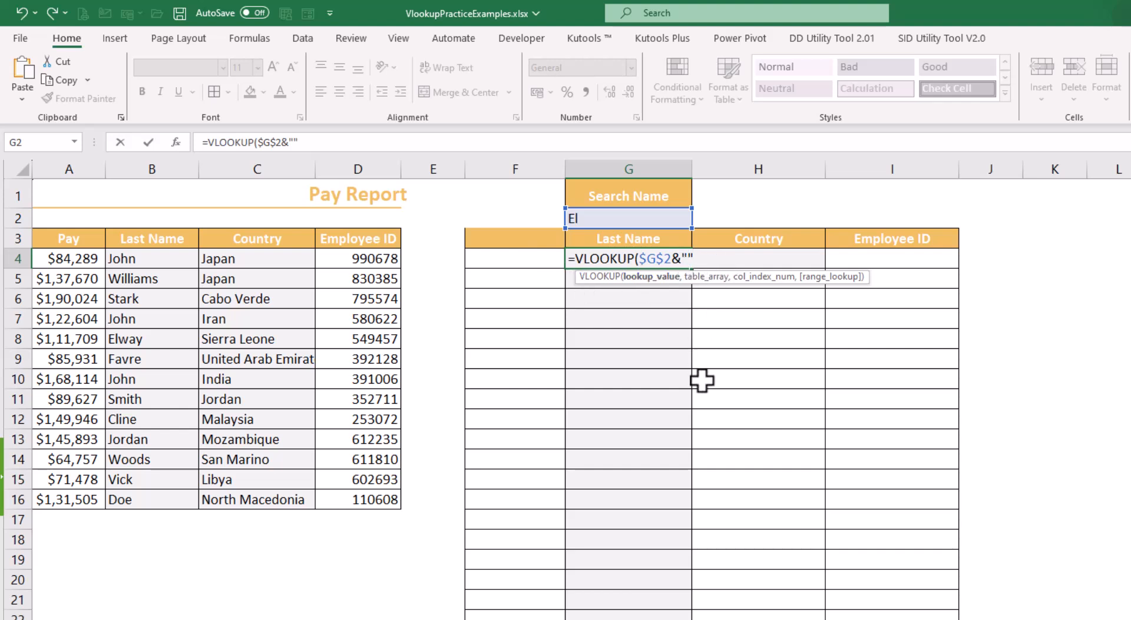
text(*)
text(,)
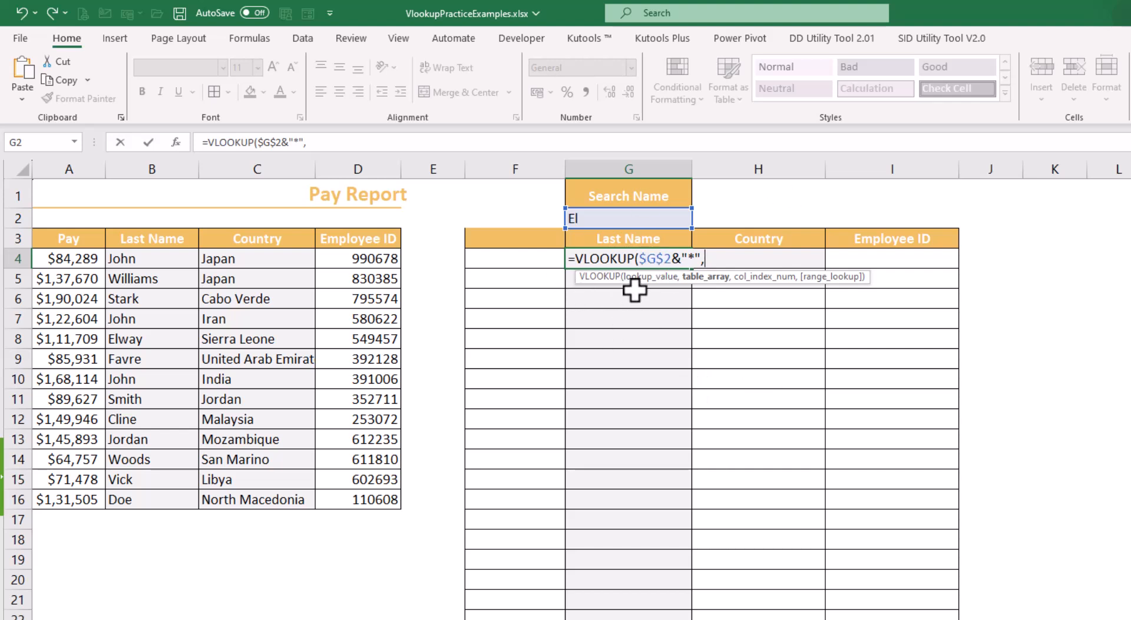
- Complete the VLOOKUP in G4 with table array $B$3:$D$16, column index 1 and FALSE for an exact match
drag(132, 241, 372, 505)
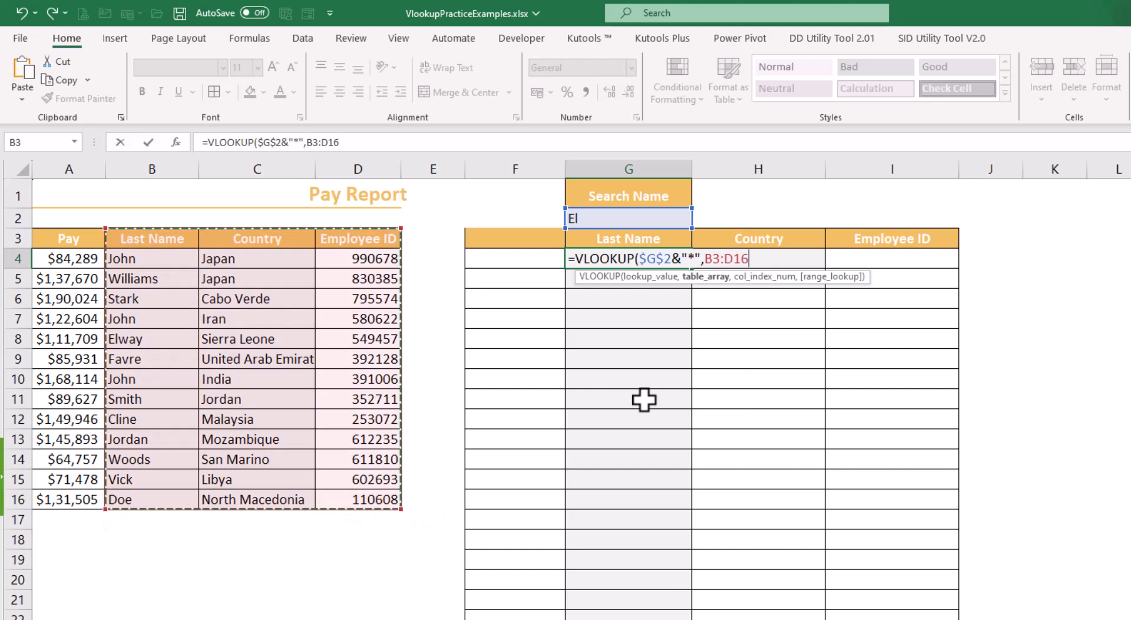
key(F4)
text(,)
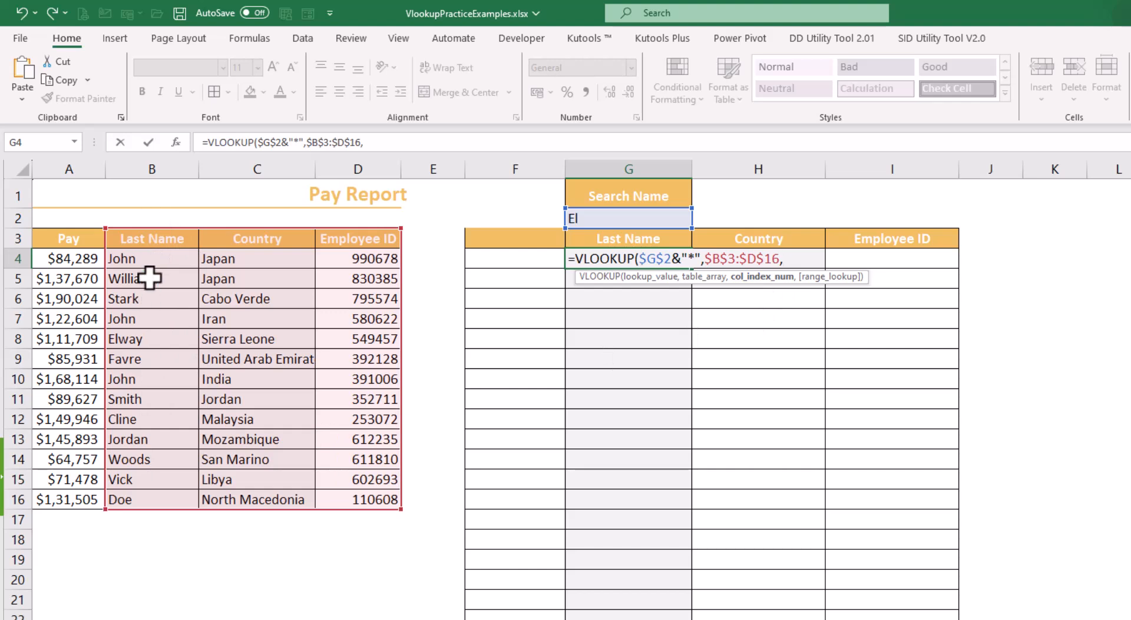
text(1,)
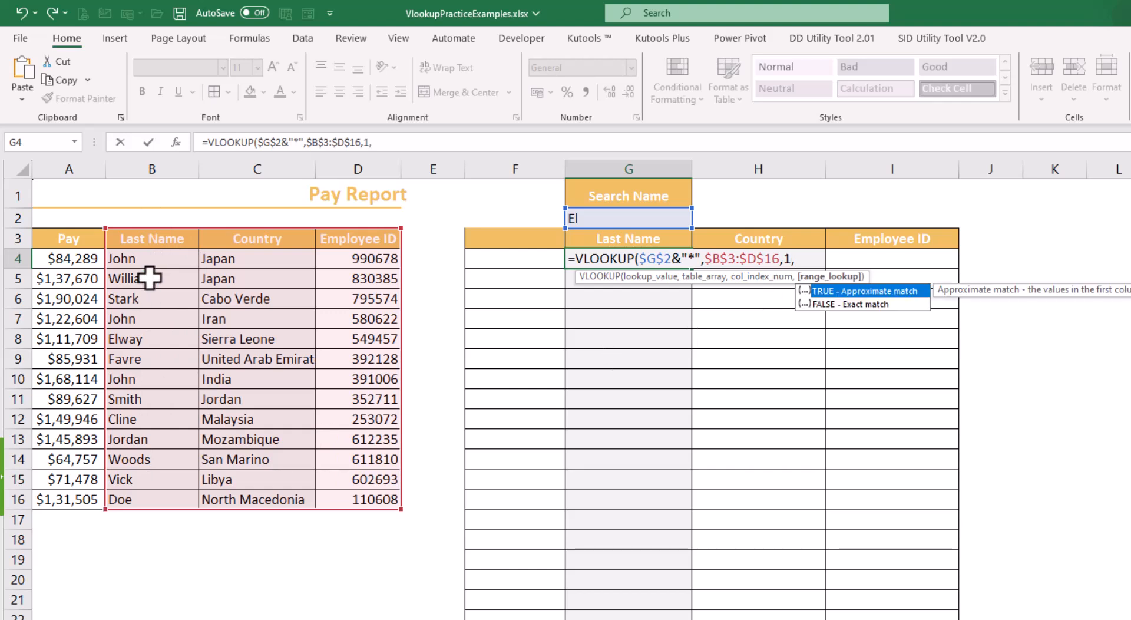
key(Down)
key(Up)
key(Down)
key(Tab)
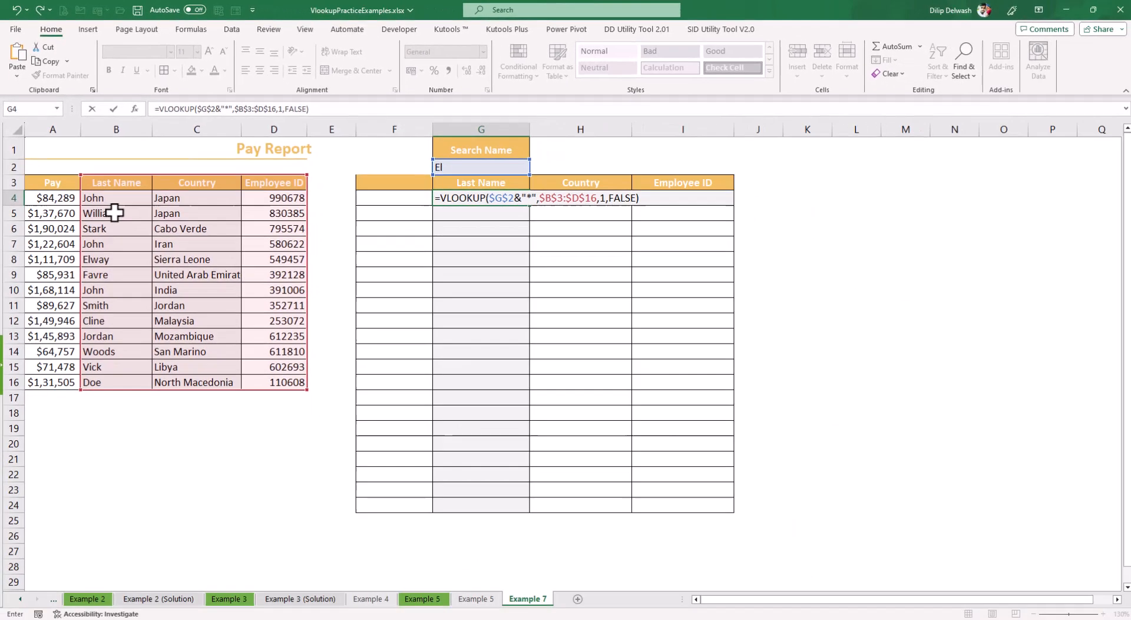
key(ctrl+Return)
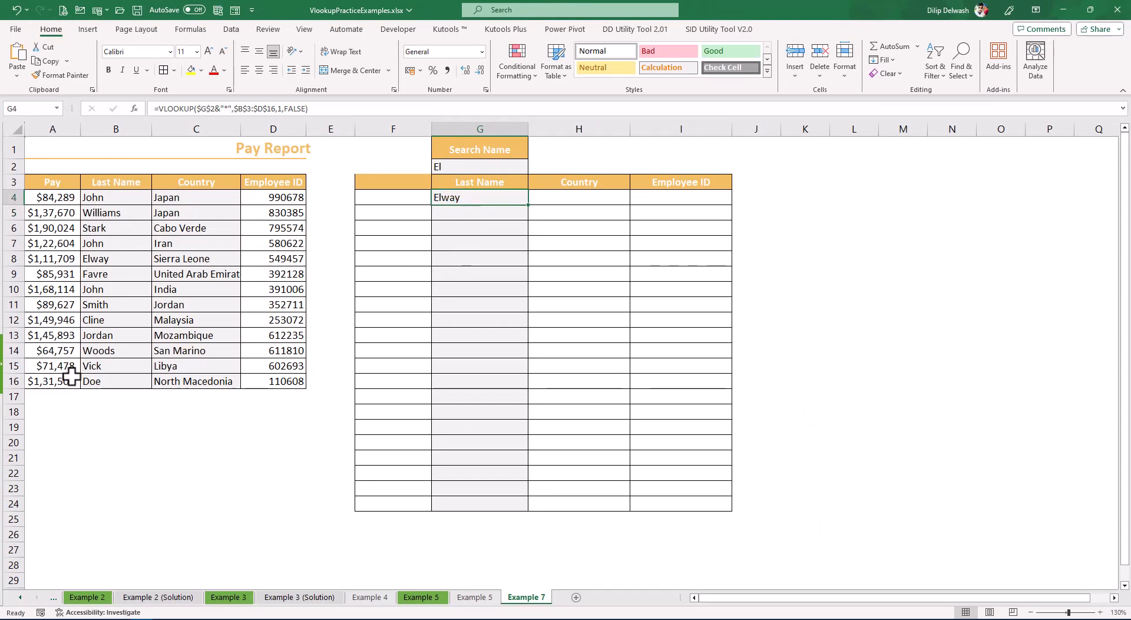
- Compare B8 with the name returned in G4, and test the lookup with "will" in the Search Name cell G2
click(103, 257)
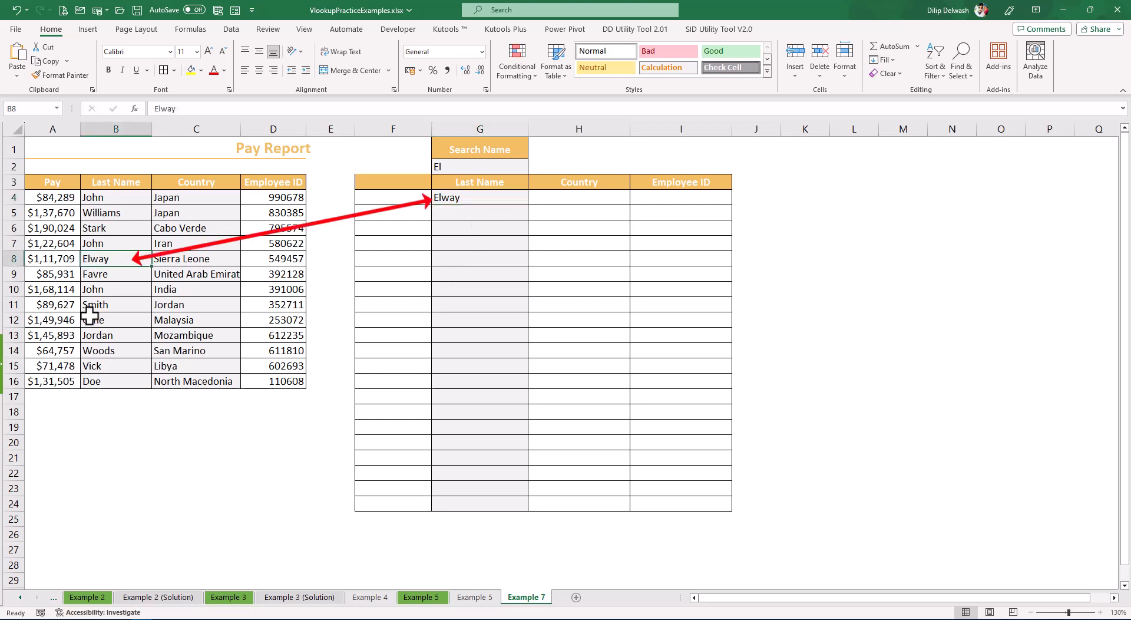
click(464, 199)
click(460, 168)
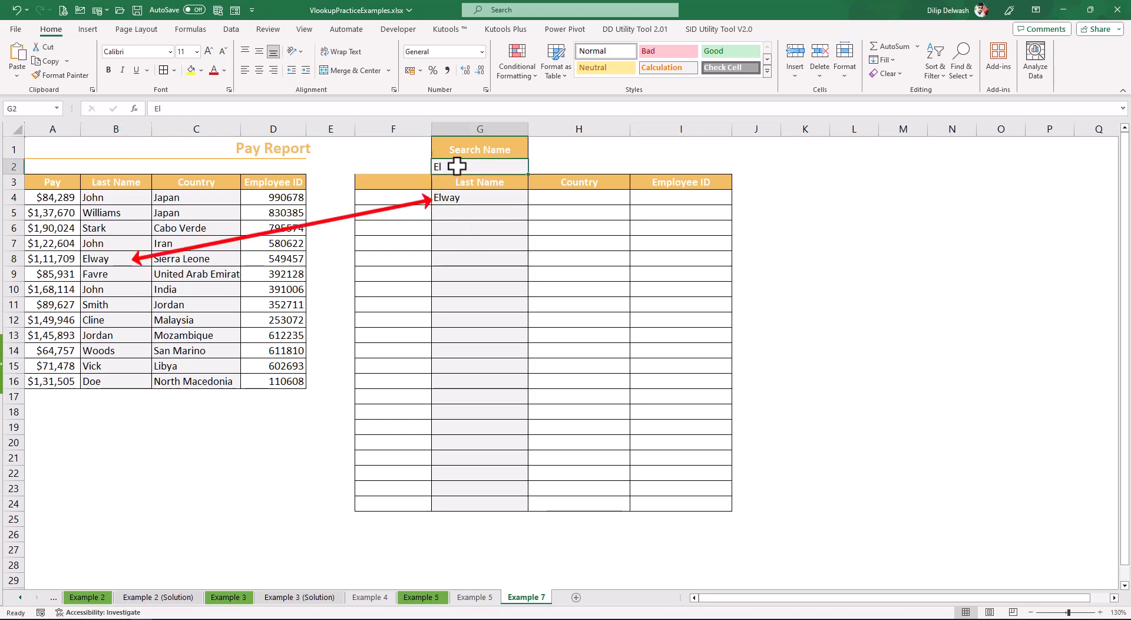
text(will)
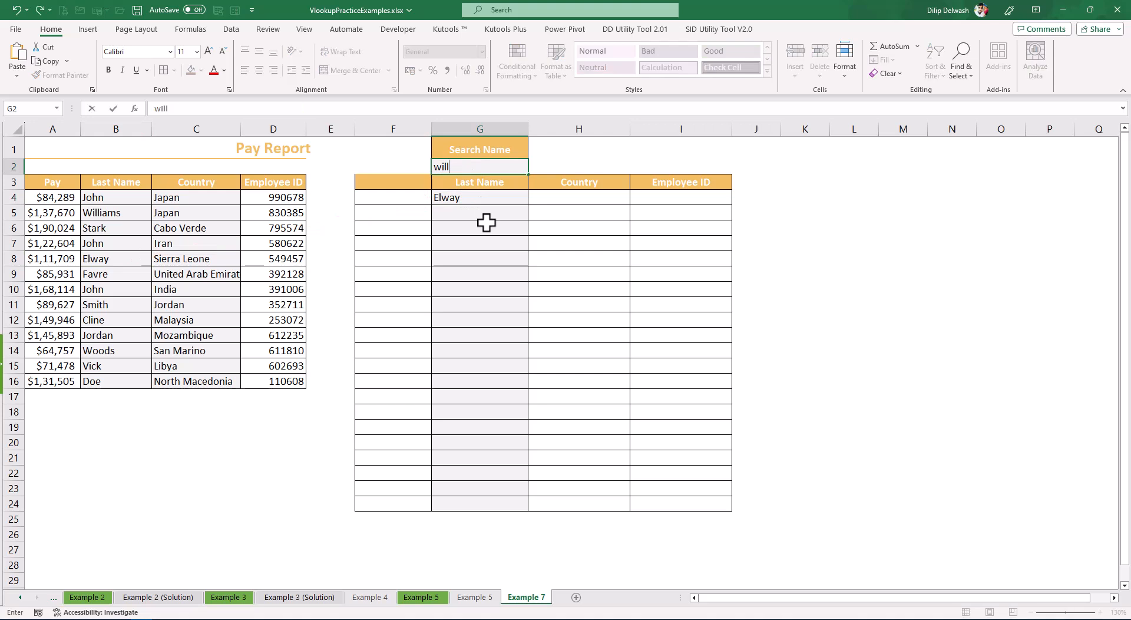
key(Return)
key(Down)
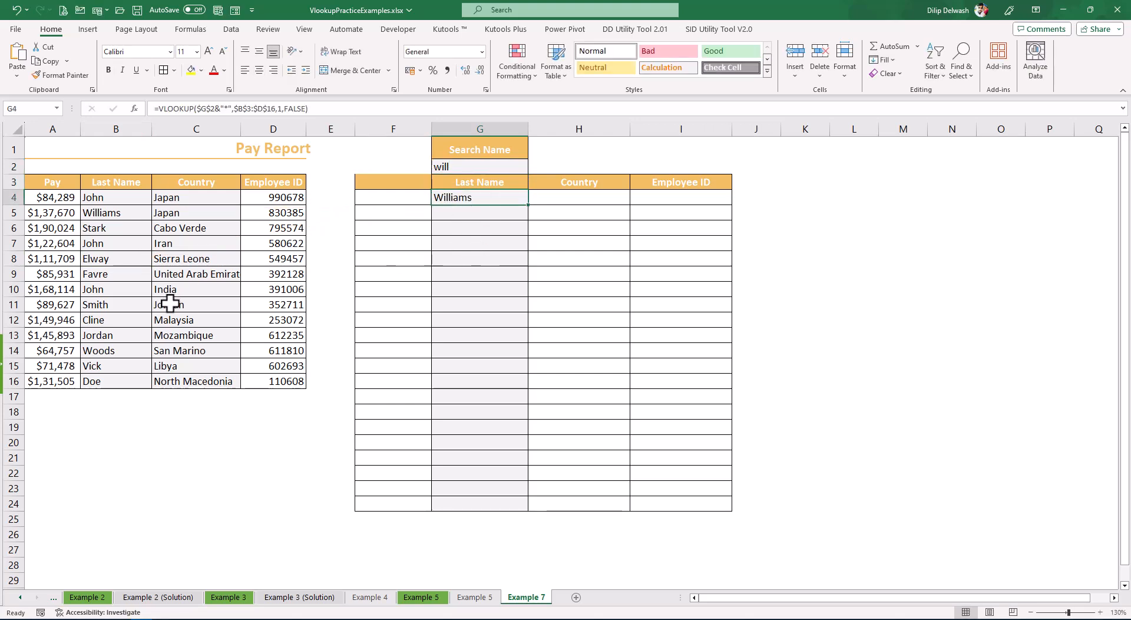
- Set the Search Name in G2 to "jo" and inspect the lookup value argument of the VLOOKUP in G4
click(461, 166)
text(jo)
key(Return)
click(457, 196)
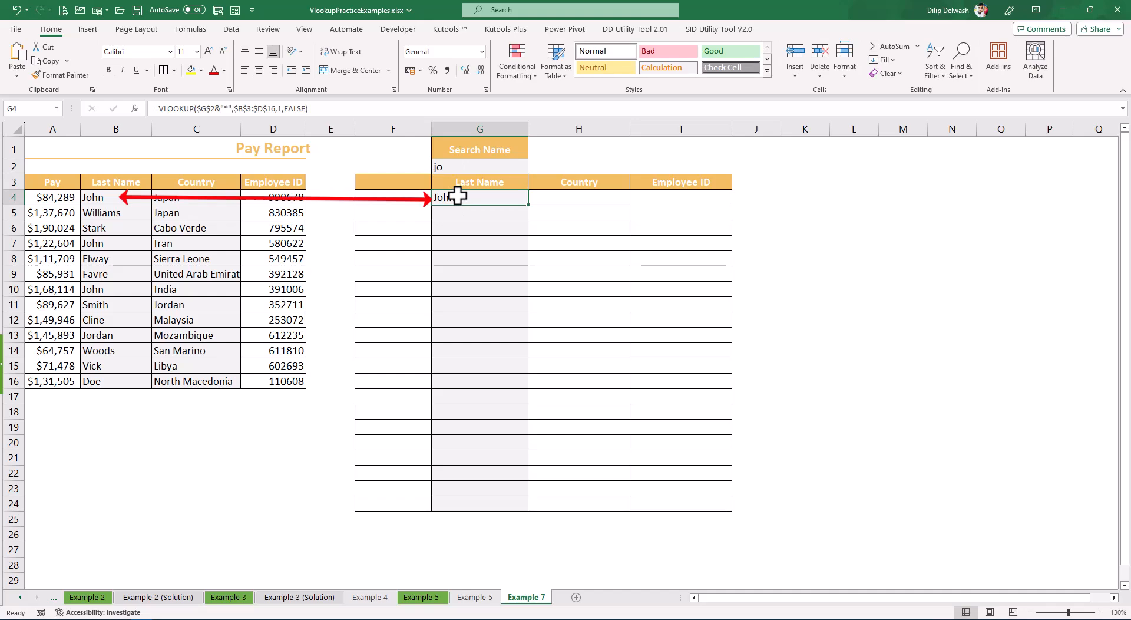
double_click(458, 197)
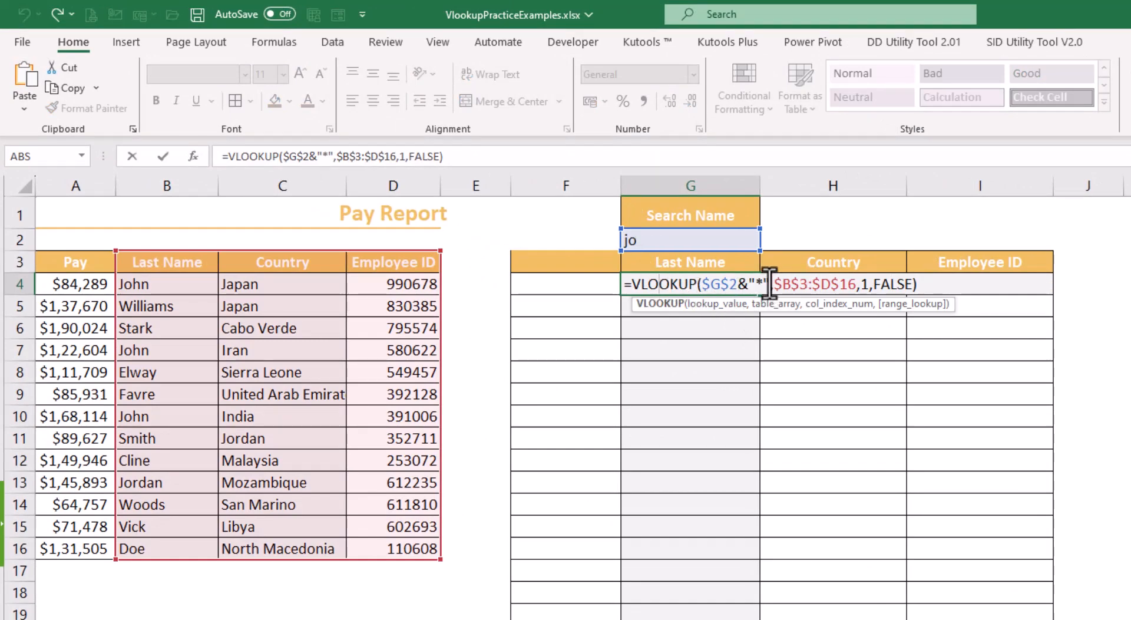
drag(768, 284, 703, 282)
key(Escape)
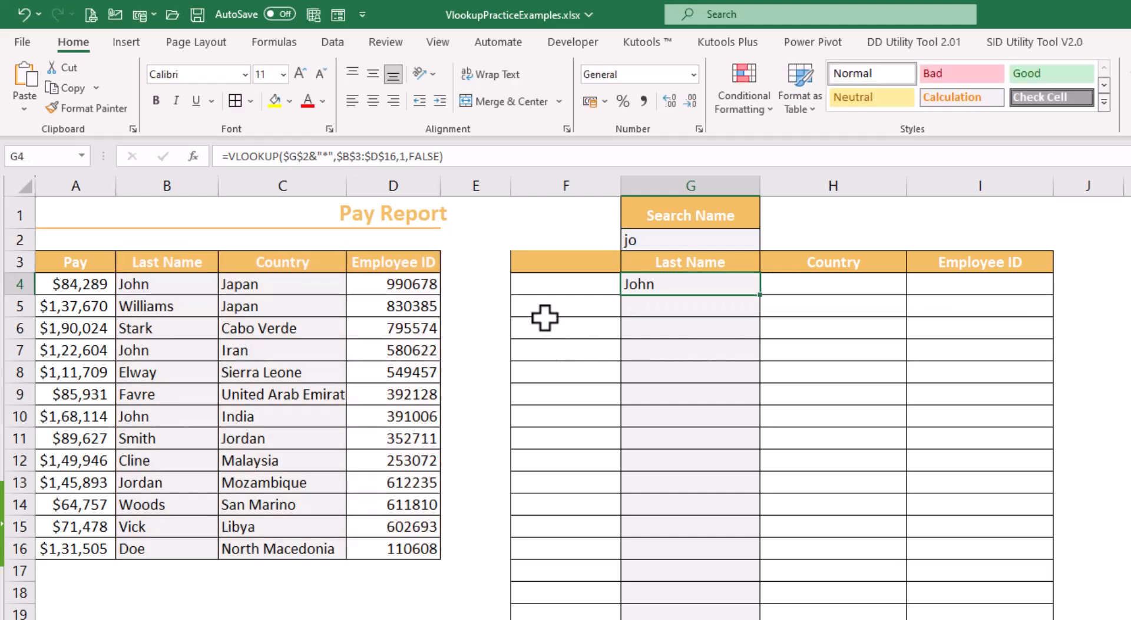
- Enter =G2&"*" in F4 to display the wildcard search text, and compare it with the VLOOKUP result in G4
click(550, 283)
text(=)
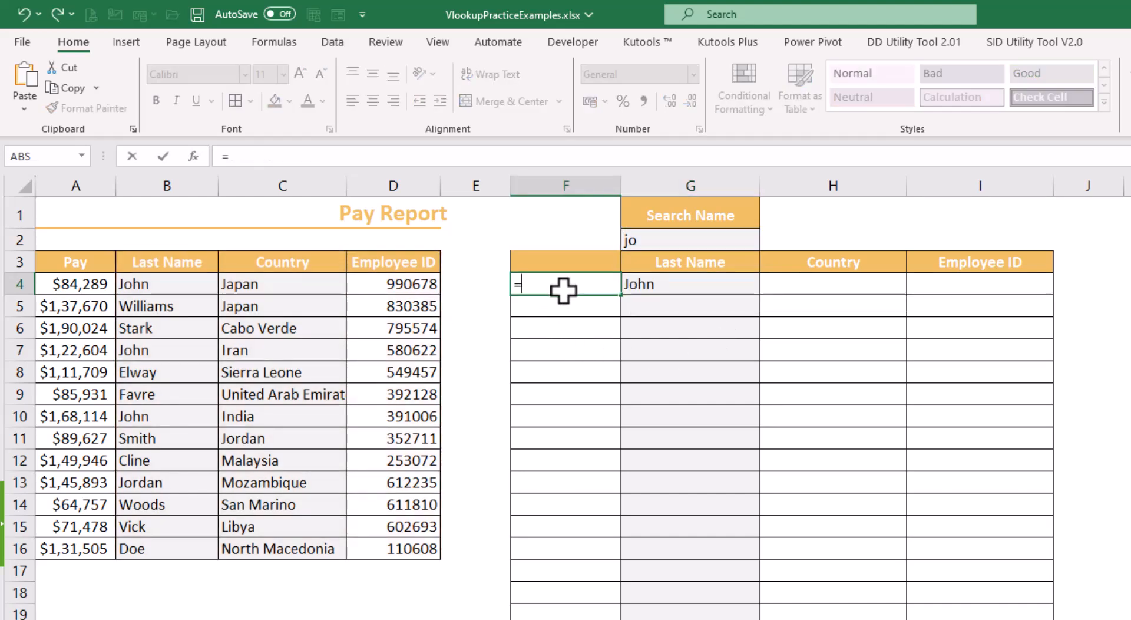
click(631, 240)
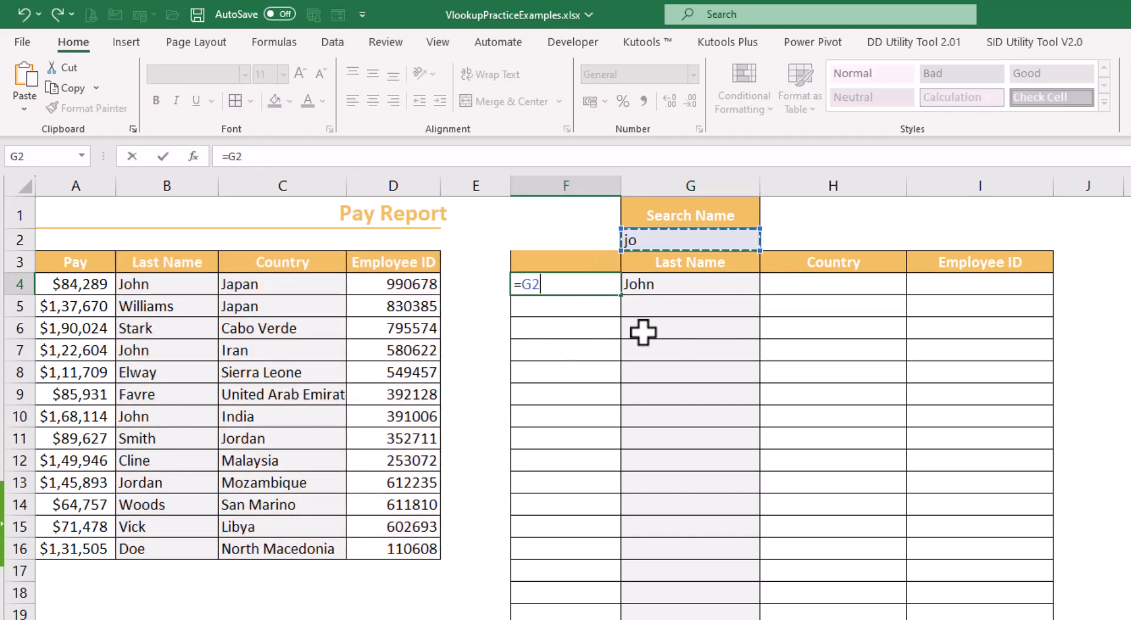
text(&)
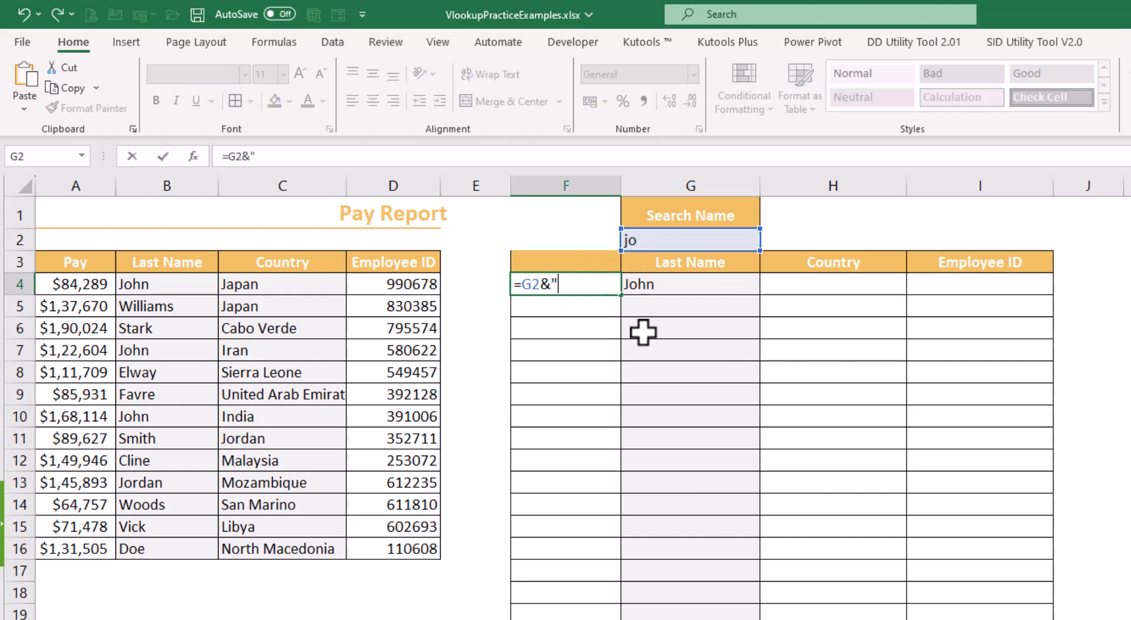
text("*")
key(Return)
key(Up)
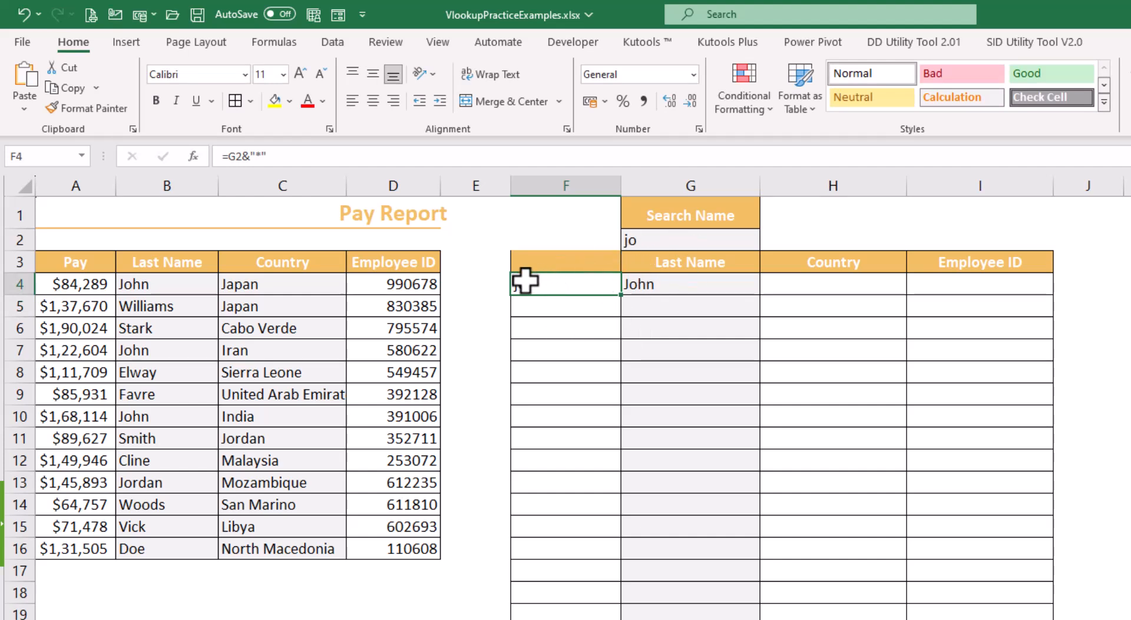
click(629, 283)
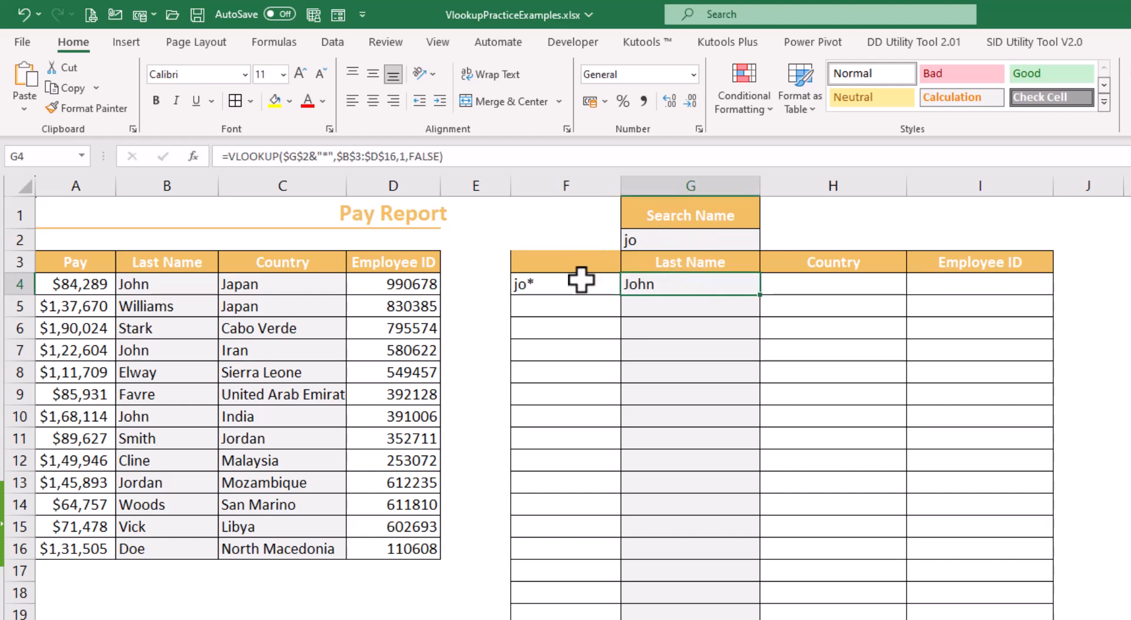
click(556, 287)
click(652, 287)
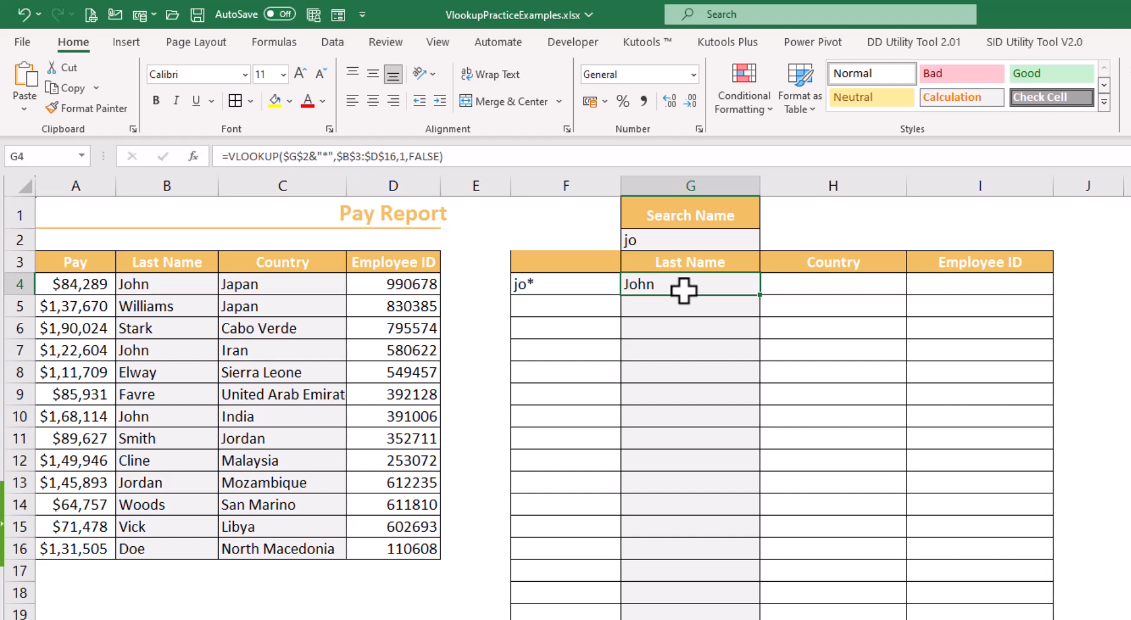
- Append a second name to the Last Name entry in B4 to test the wildcard match on longer text
click(183, 282)
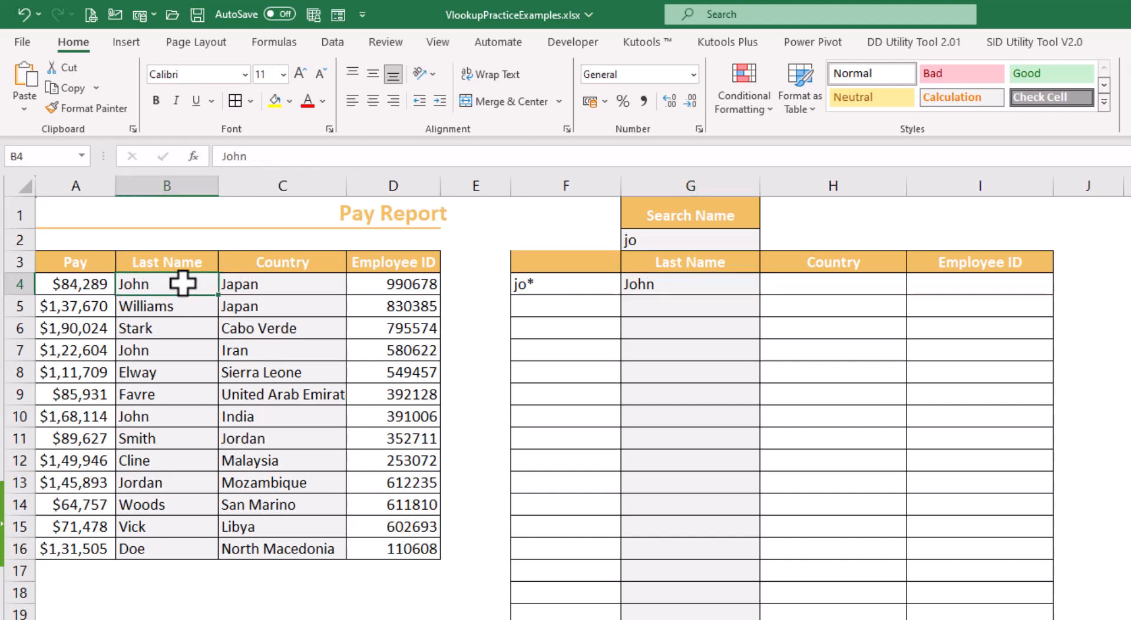
double_click(183, 284)
text(smi)
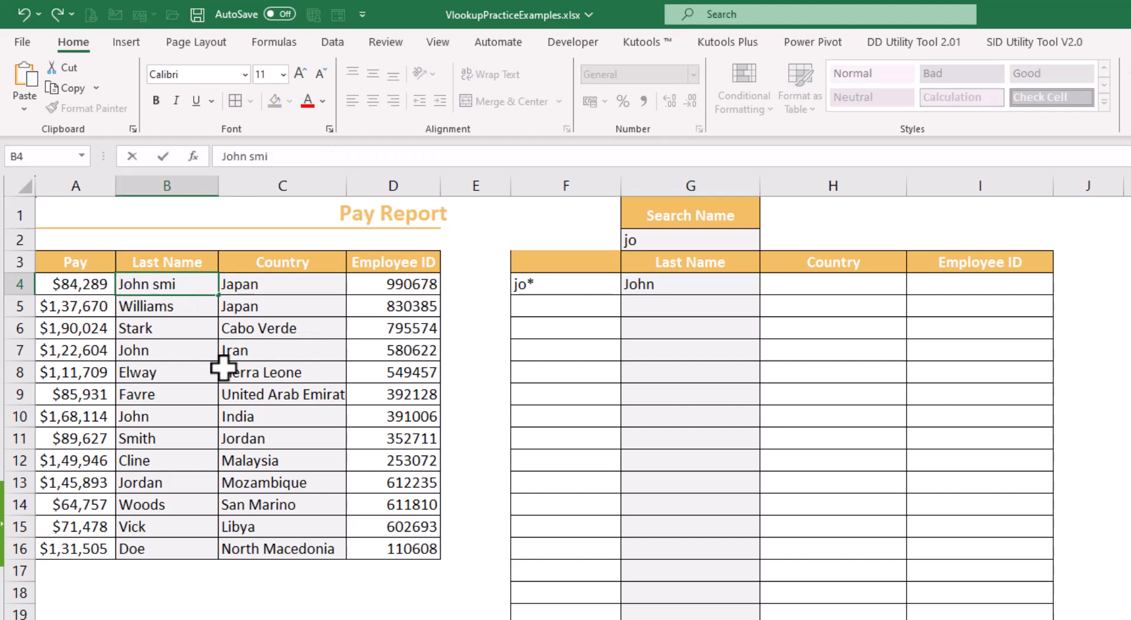
key(Return)
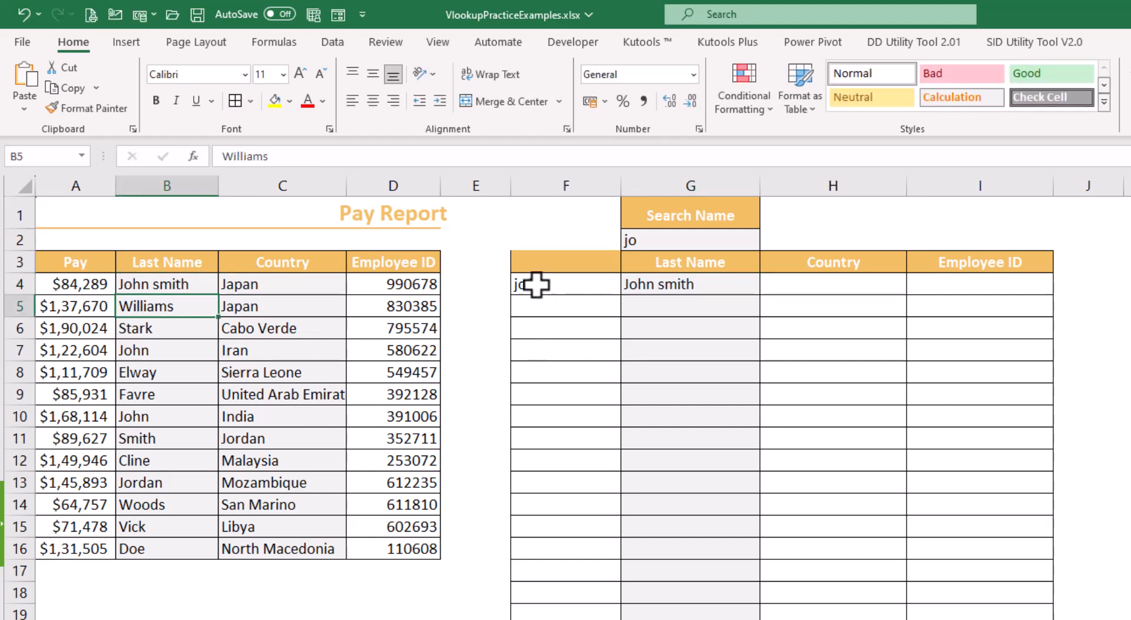
- Inspect the VLOOKUP in G4 and compare the Search Name in G2 with the Pay Report names and the results area
click(538, 298)
click(678, 290)
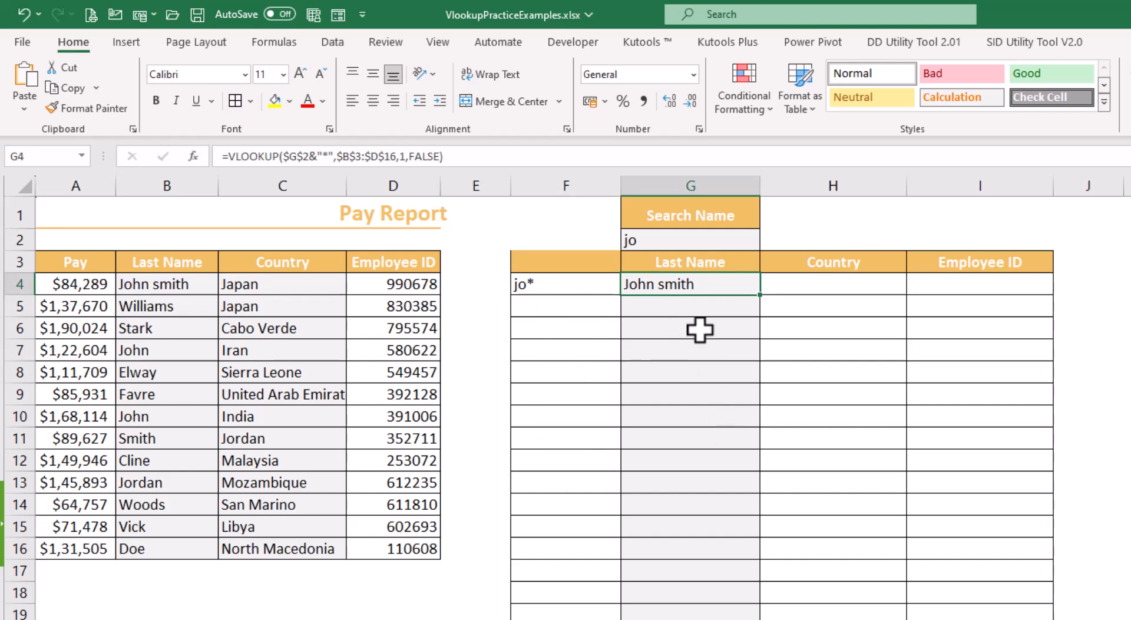
click(646, 240)
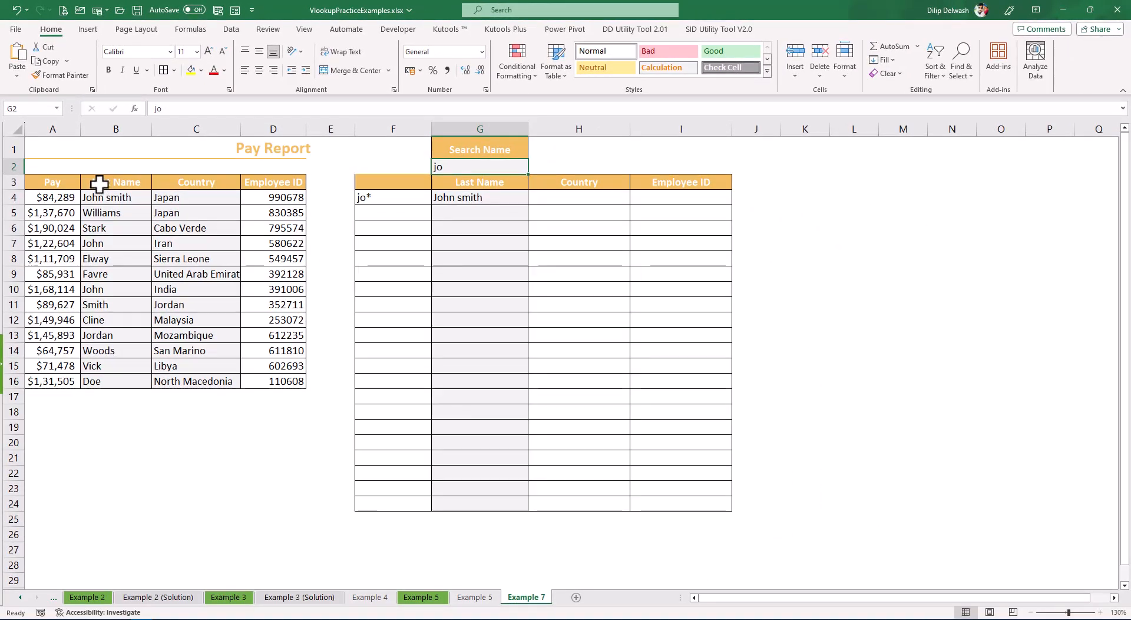
click(130, 247)
click(266, 248)
click(257, 186)
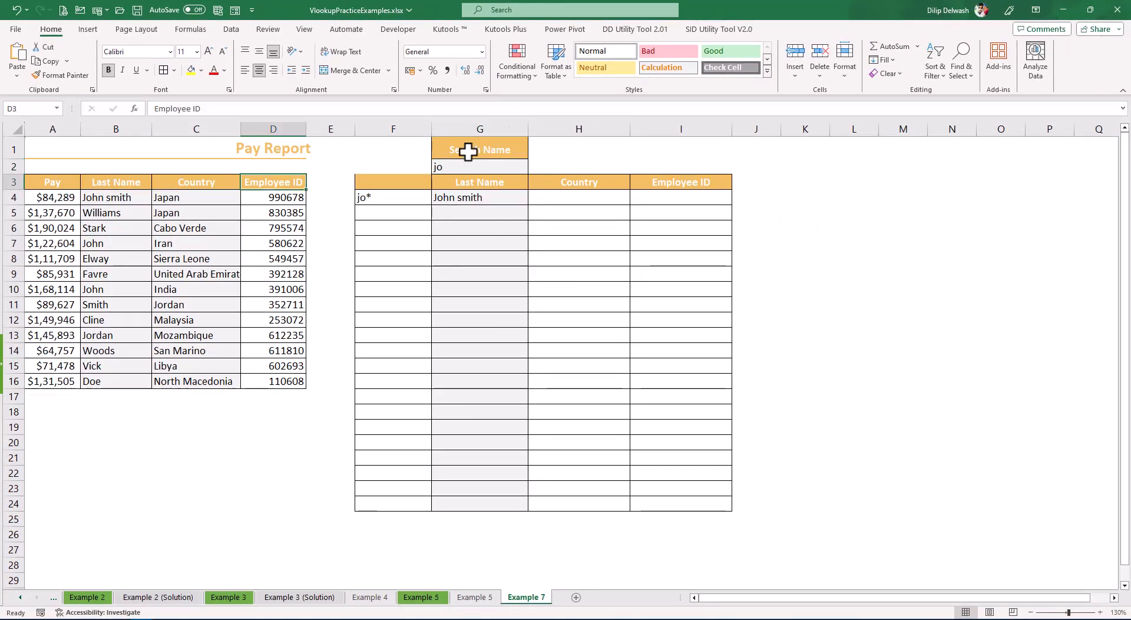
click(486, 197)
click(462, 156)
click(465, 168)
drag(465, 200, 676, 371)
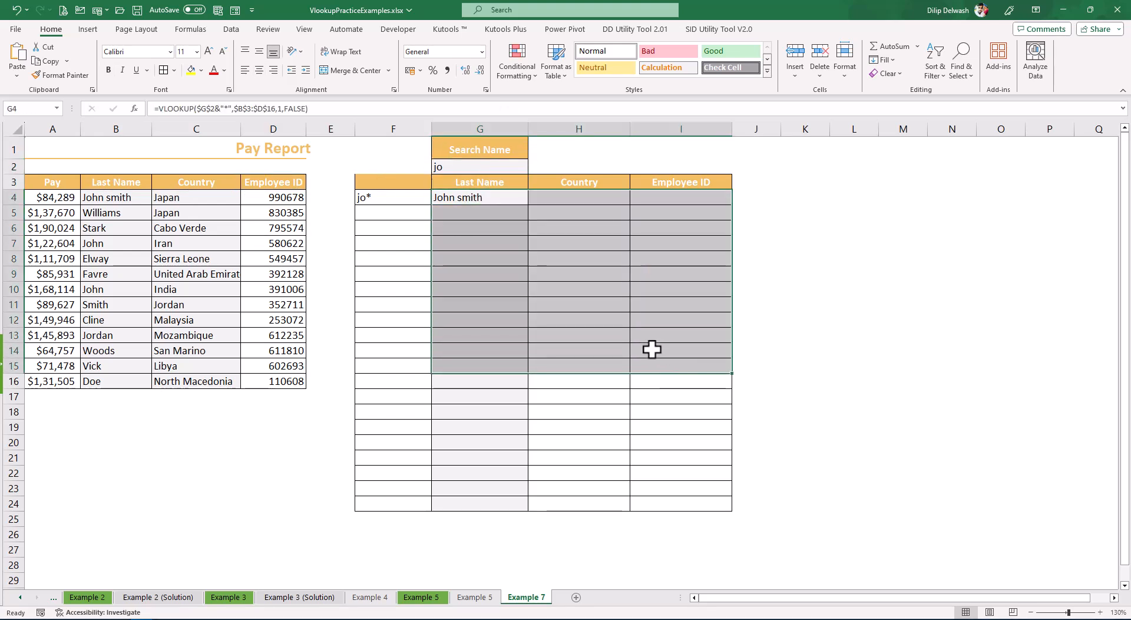
- Clear F4 and insert two columns before the Pay Report's Last Name column, headed Helpre 1 and Helper 2
click(377, 198)
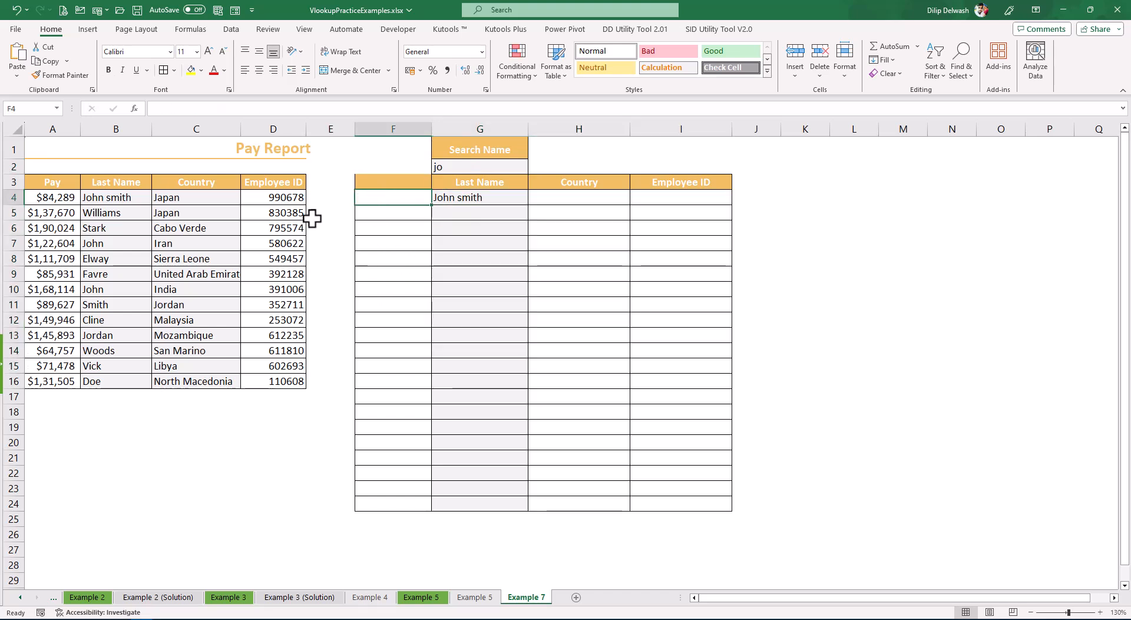
right_click(118, 129)
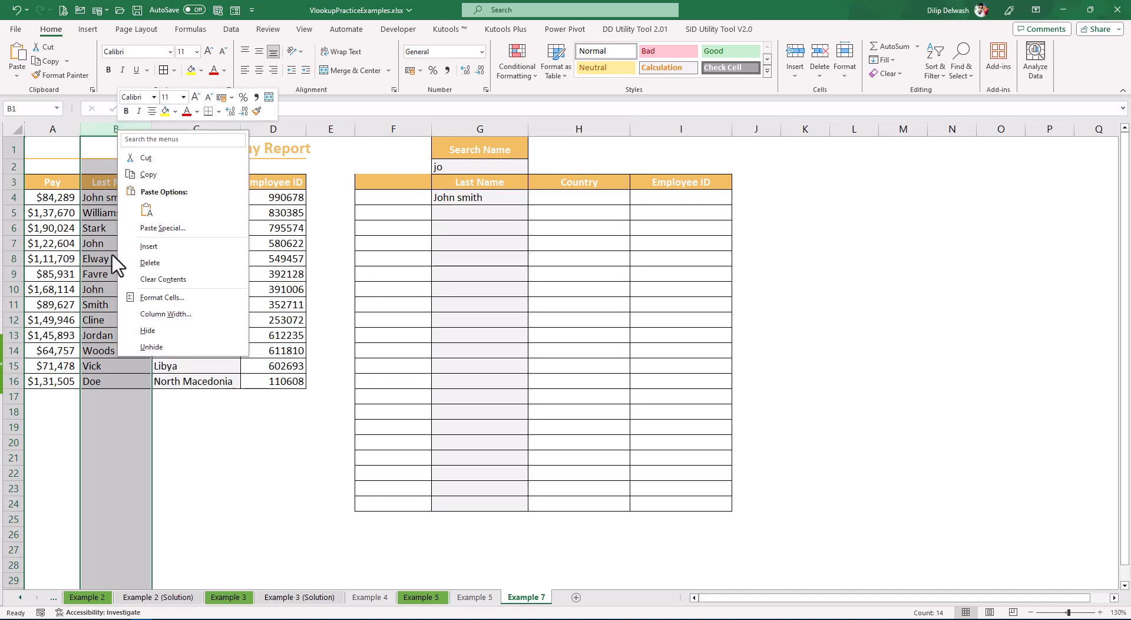
click(149, 246)
right_click(120, 129)
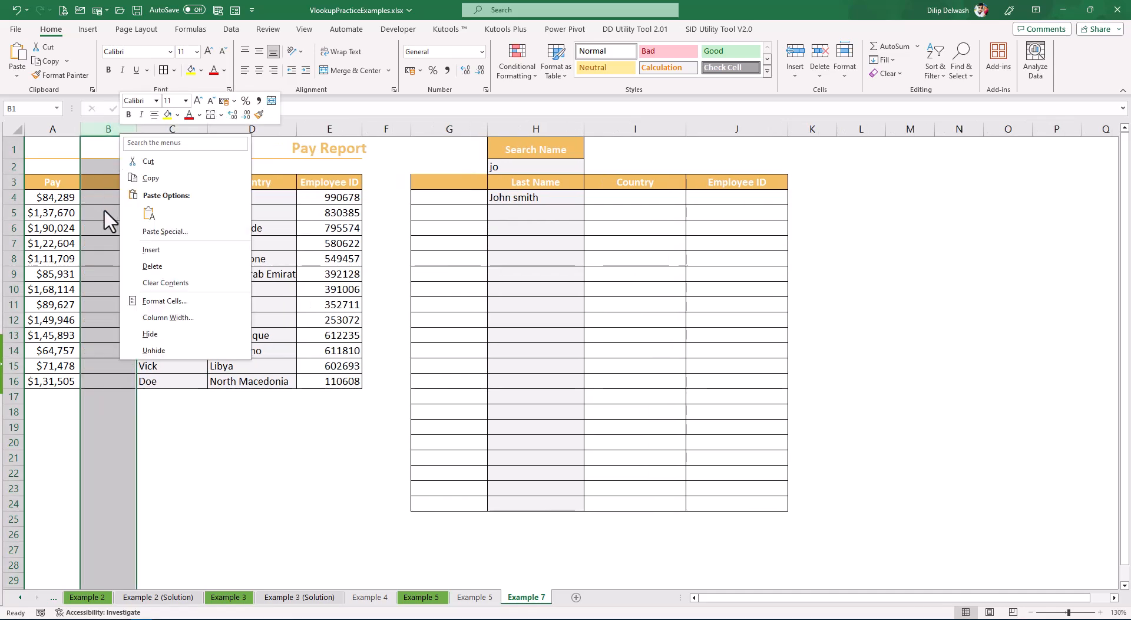
click(147, 246)
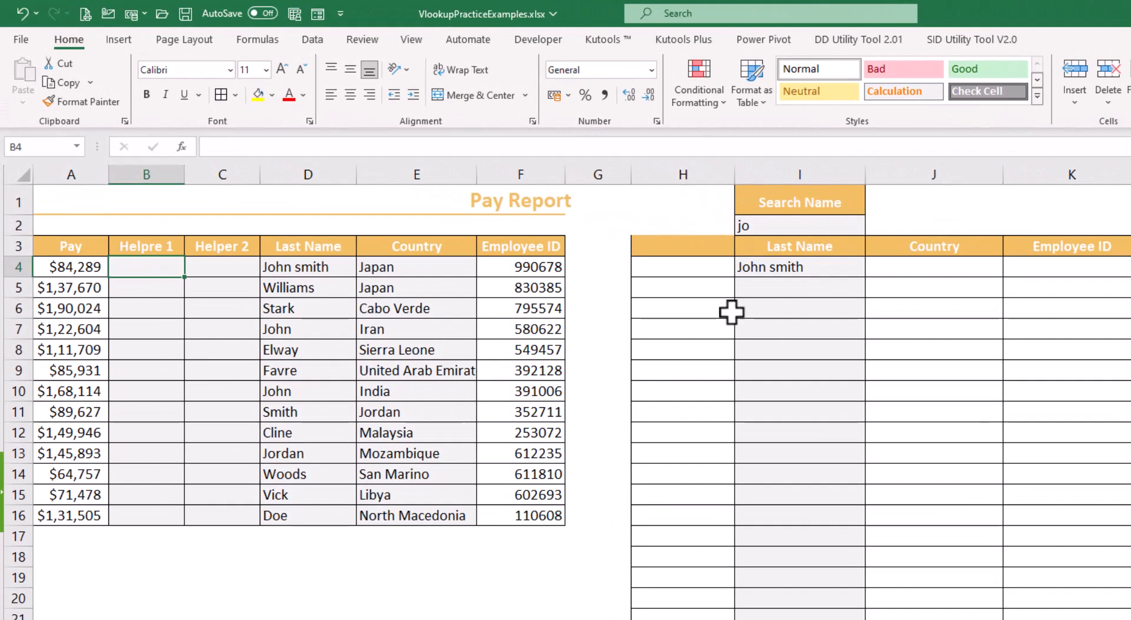
click(785, 225)
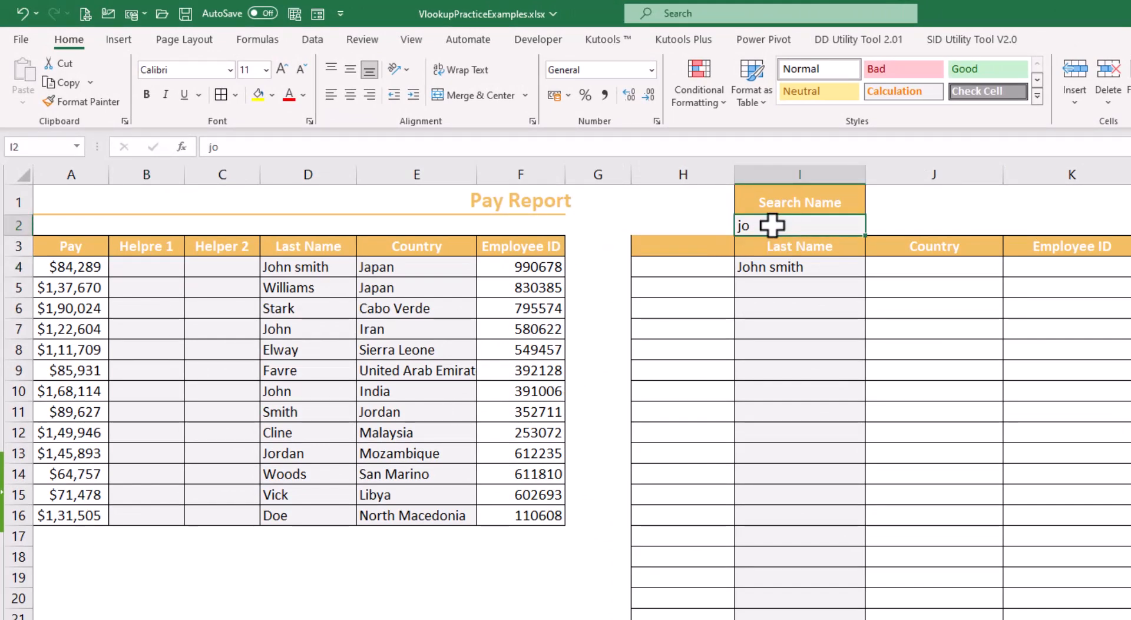
drag(151, 263, 145, 512)
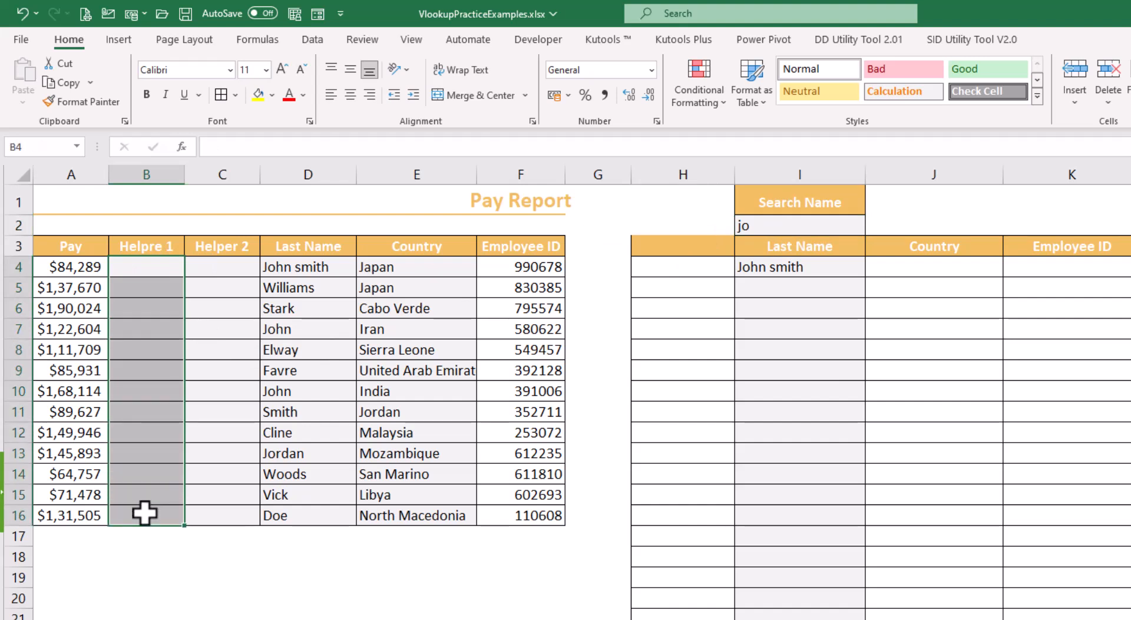
drag(213, 267, 214, 518)
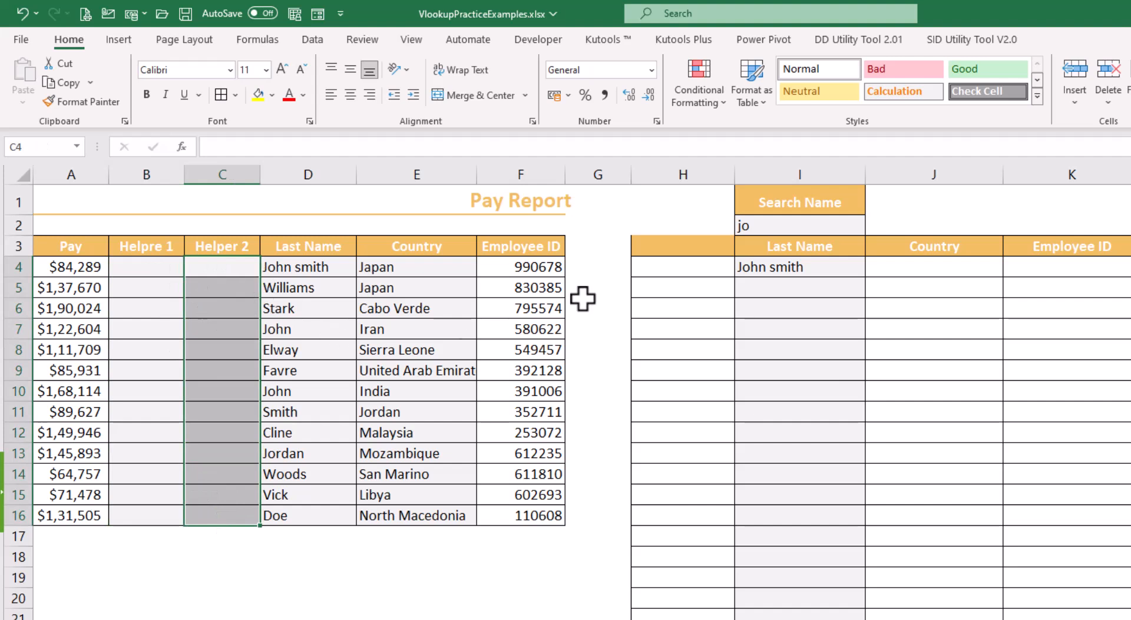
click(764, 229)
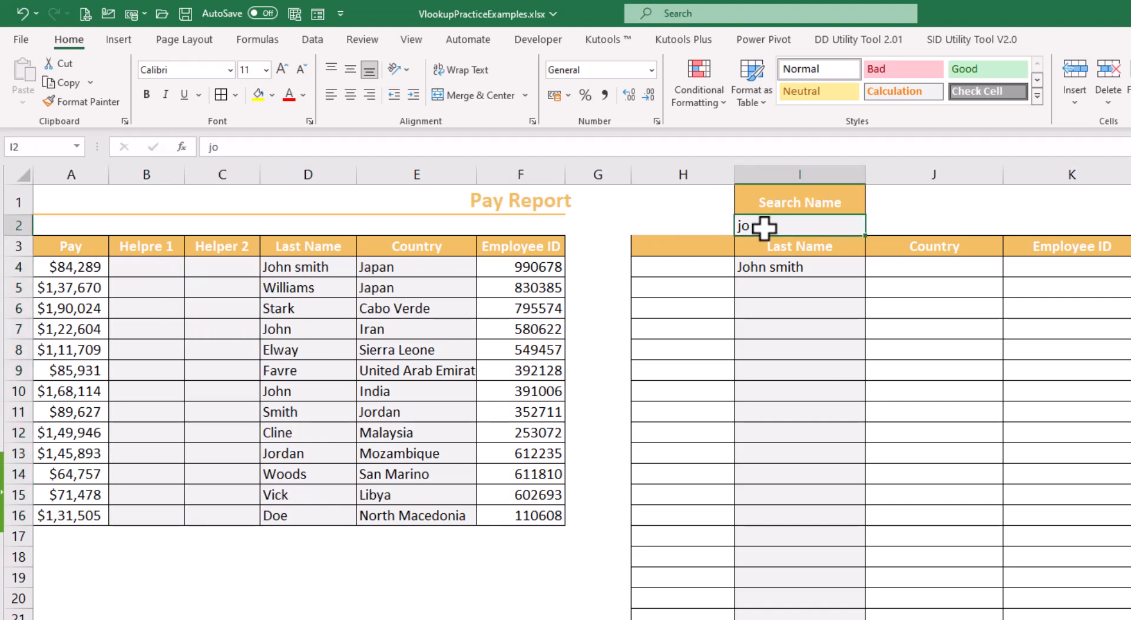
- Enter =COUNTIF(D4:D4,$I$2) in B4 to count the Search Name in the first row's Last Name
click(165, 268)
text(=co)
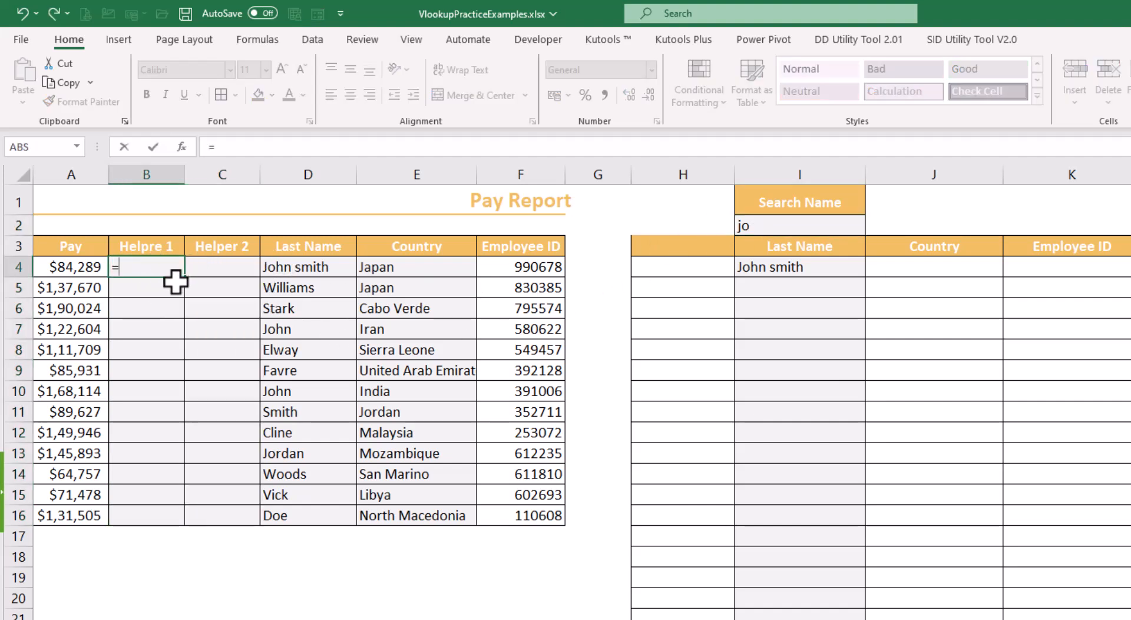
text(if)
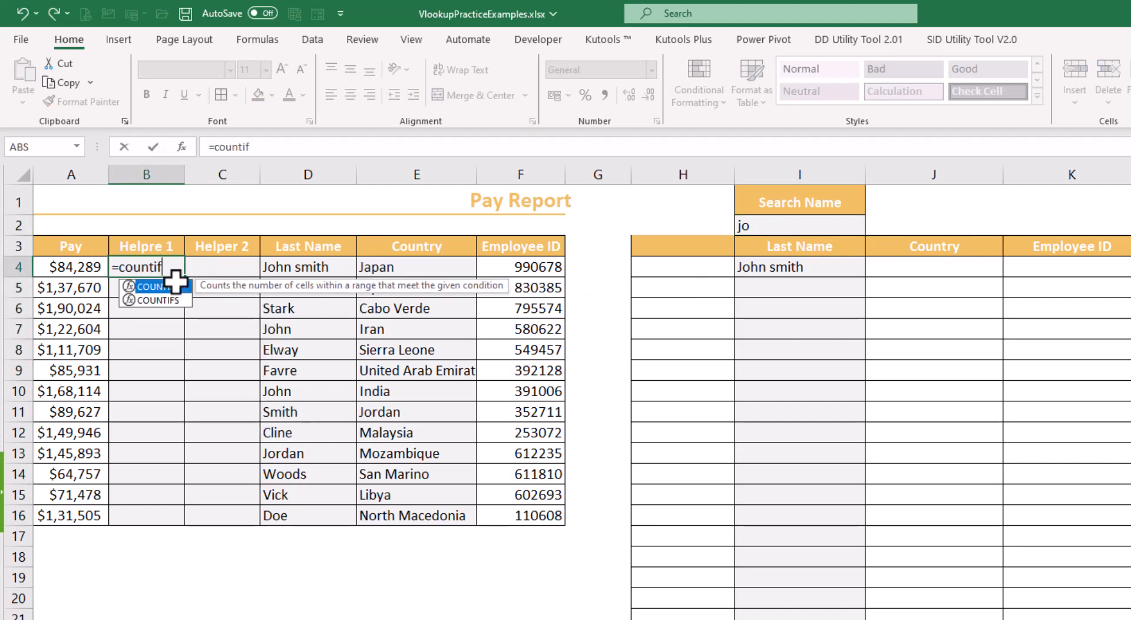
key(Tab)
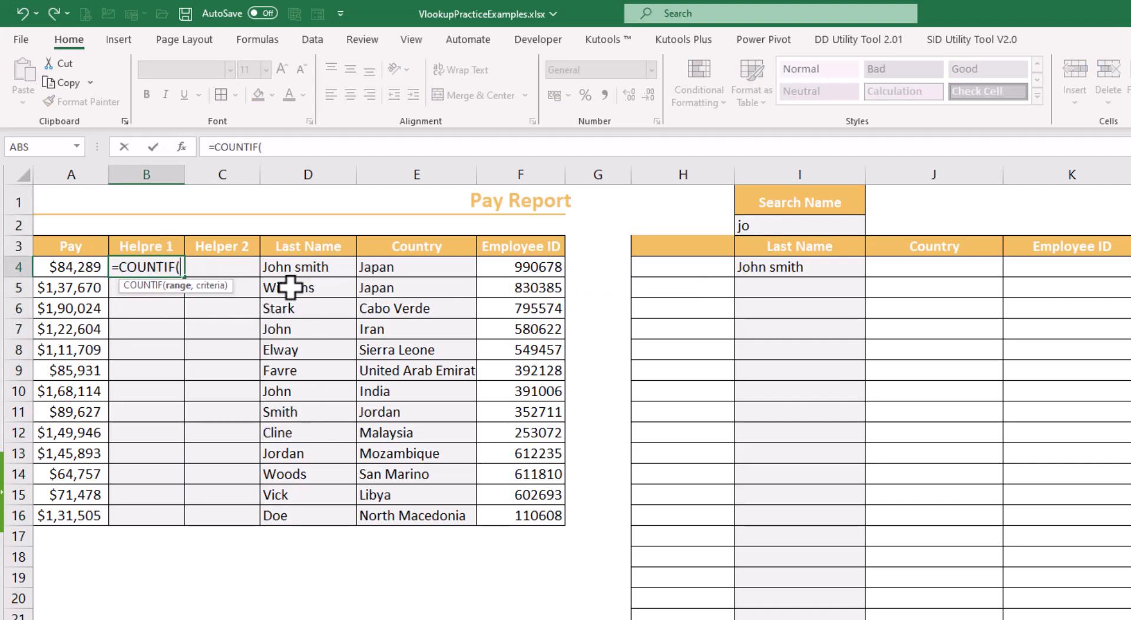
click(292, 265)
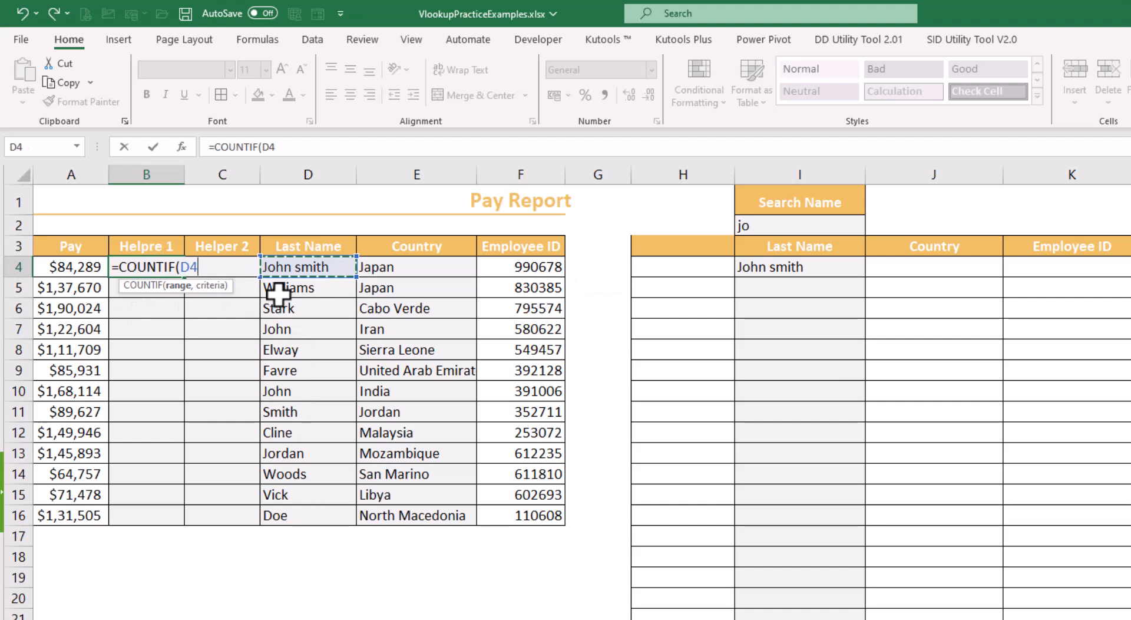
text(:D4)
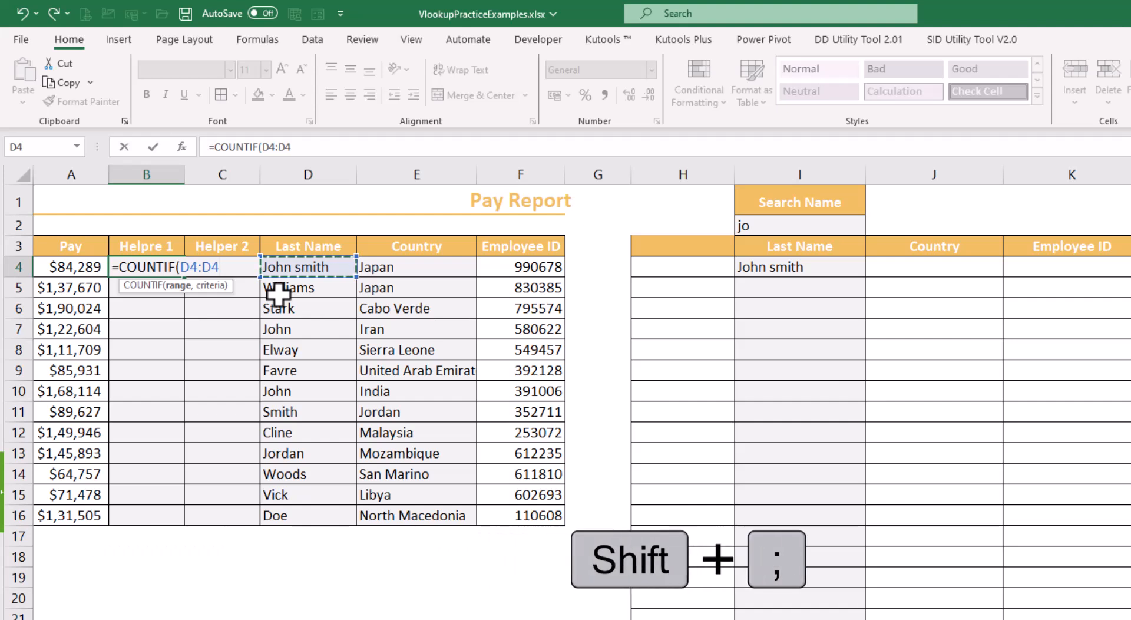
text(,)
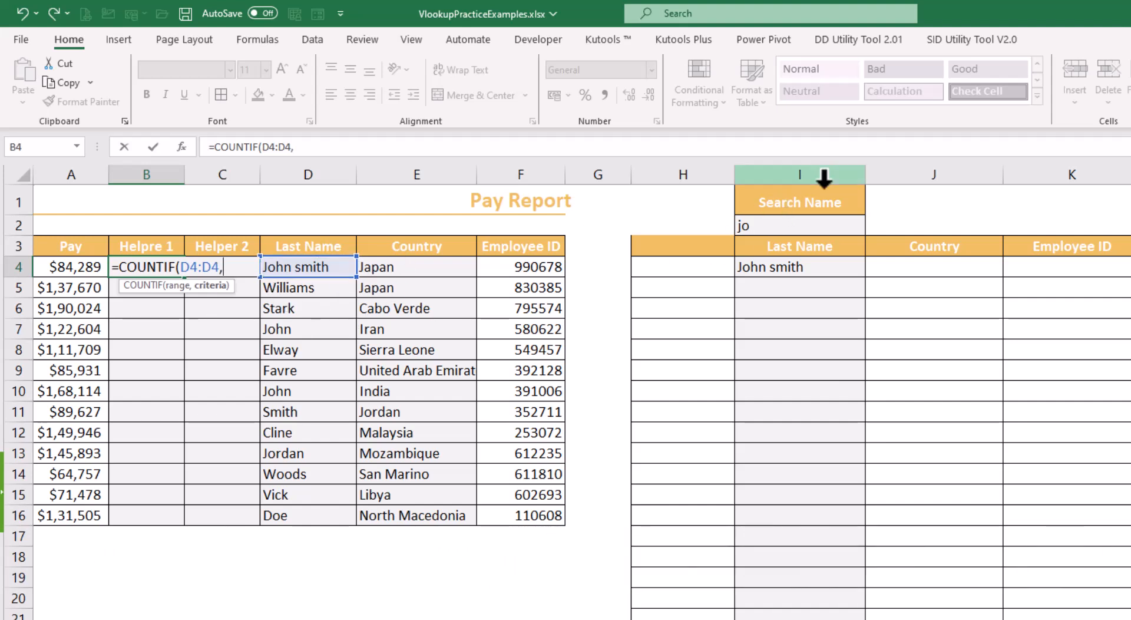
click(766, 223)
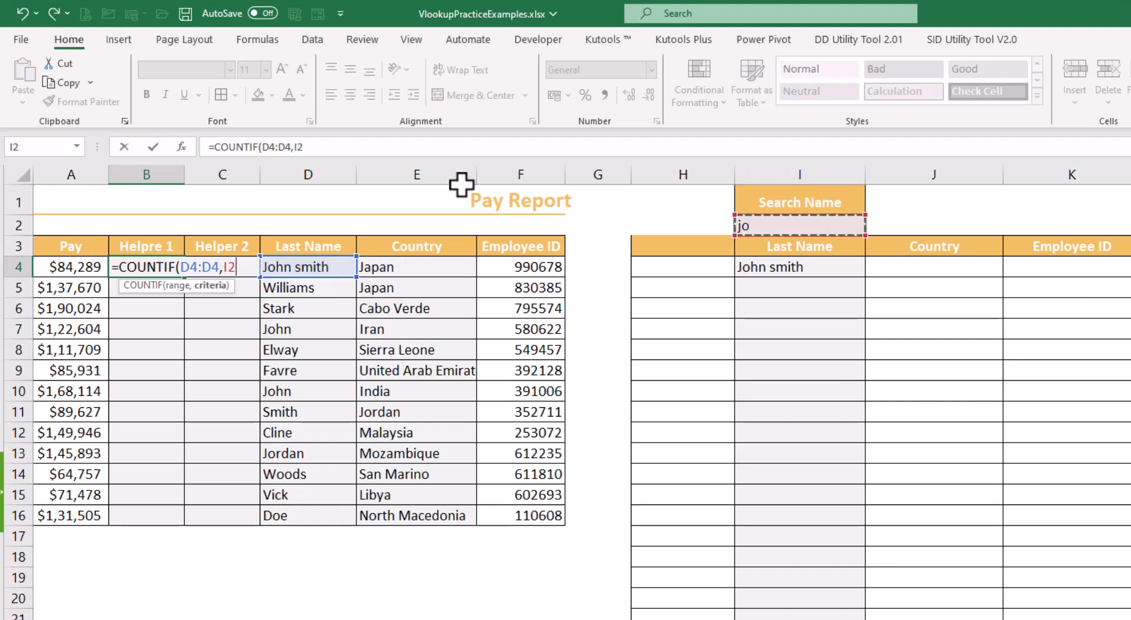
drag(314, 147, 294, 146)
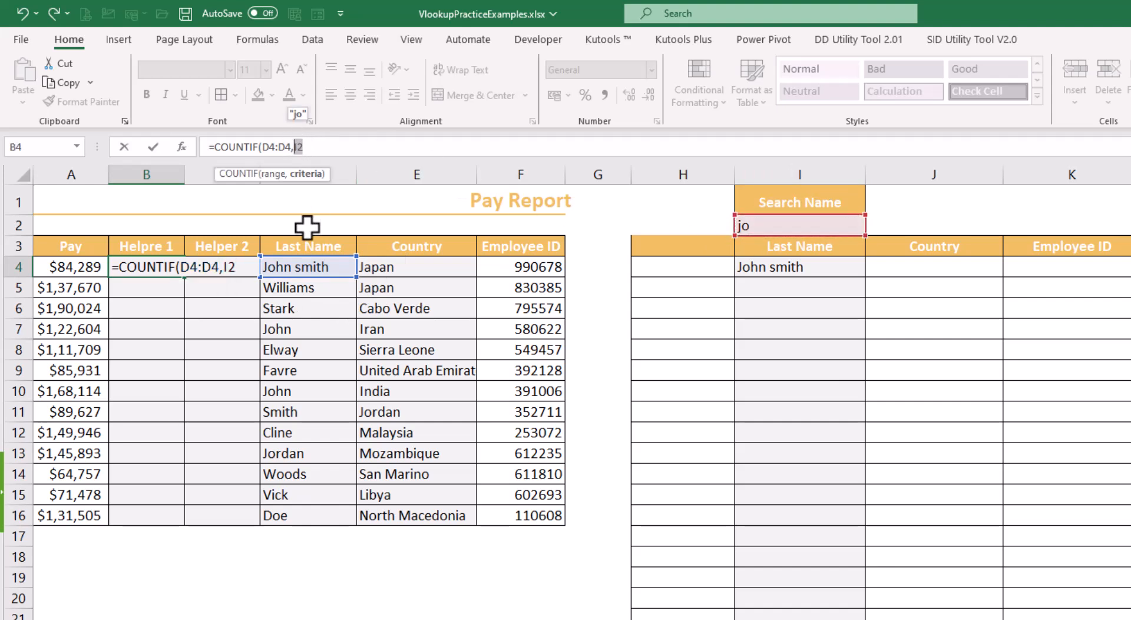
key(Return)
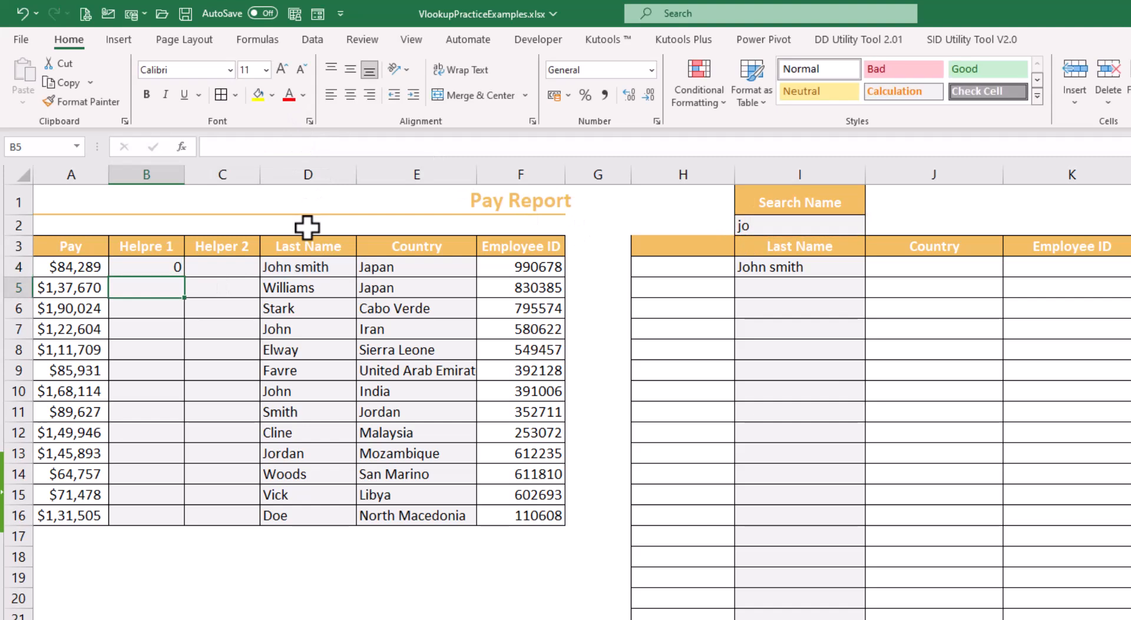
- Add the wildcard &"*" after $I$2 in B4's COUNTIF and test it with a temporary fill down to B16
click(765, 224)
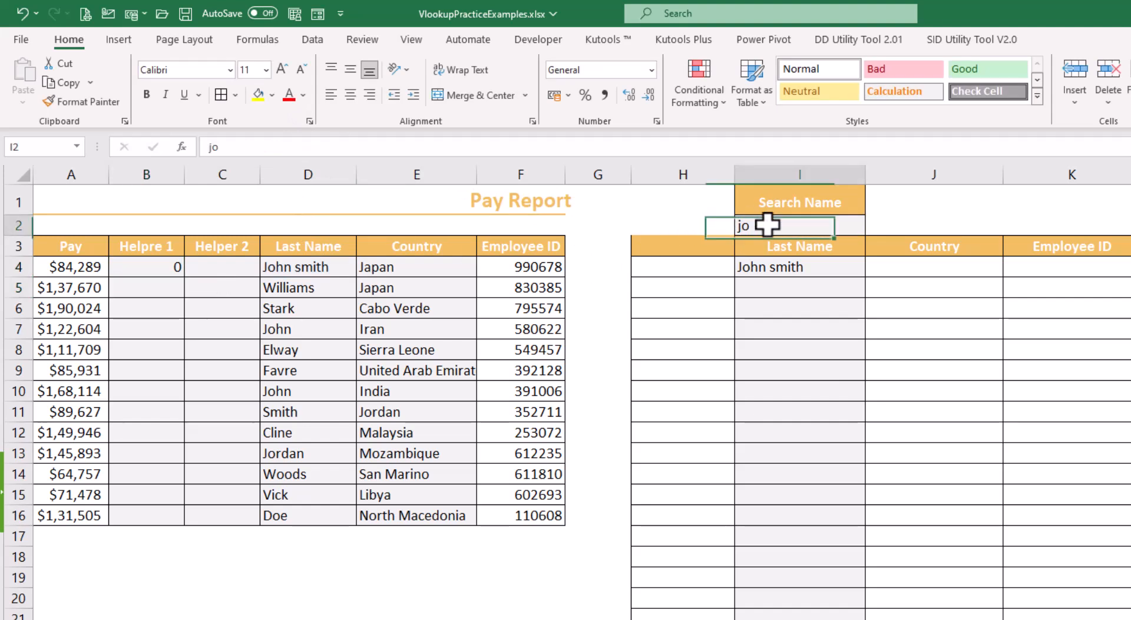
click(138, 269)
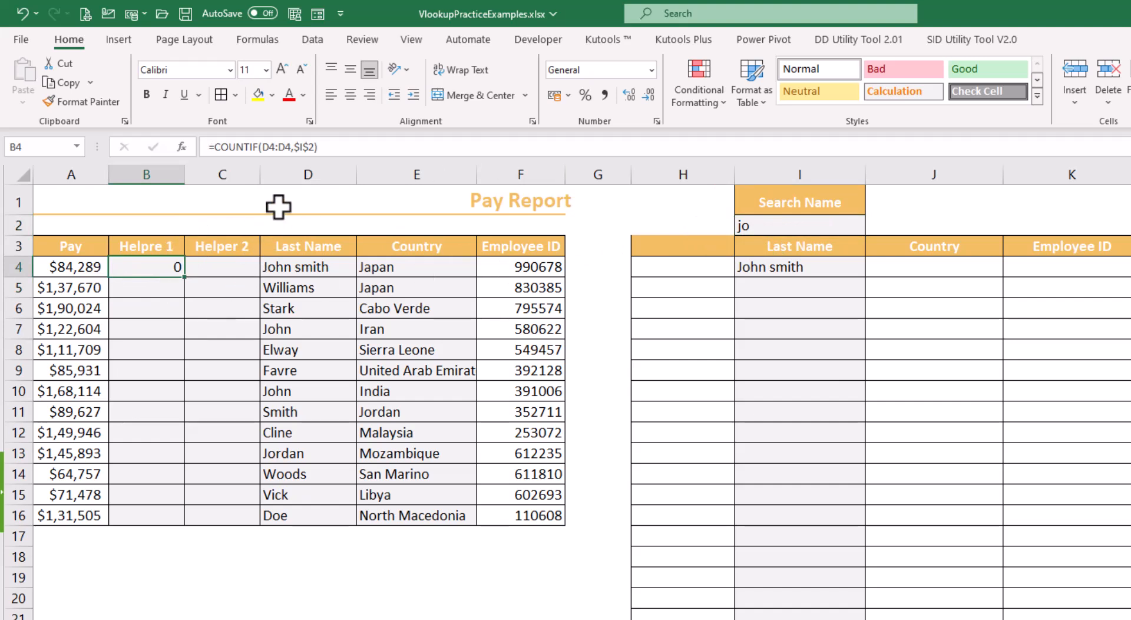
click(763, 224)
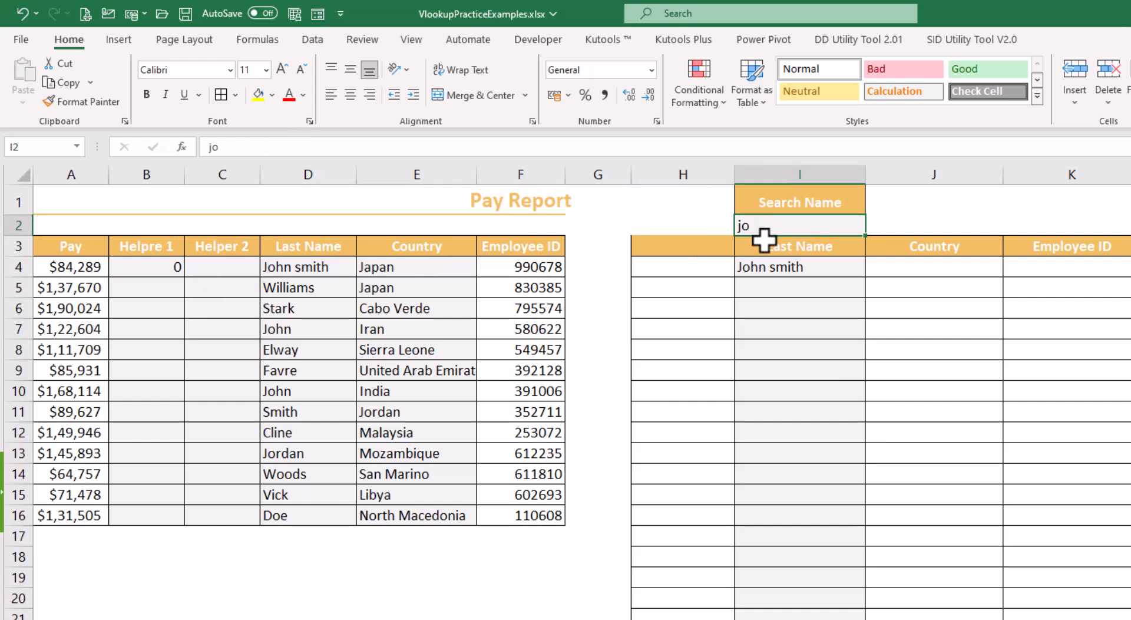
click(177, 268)
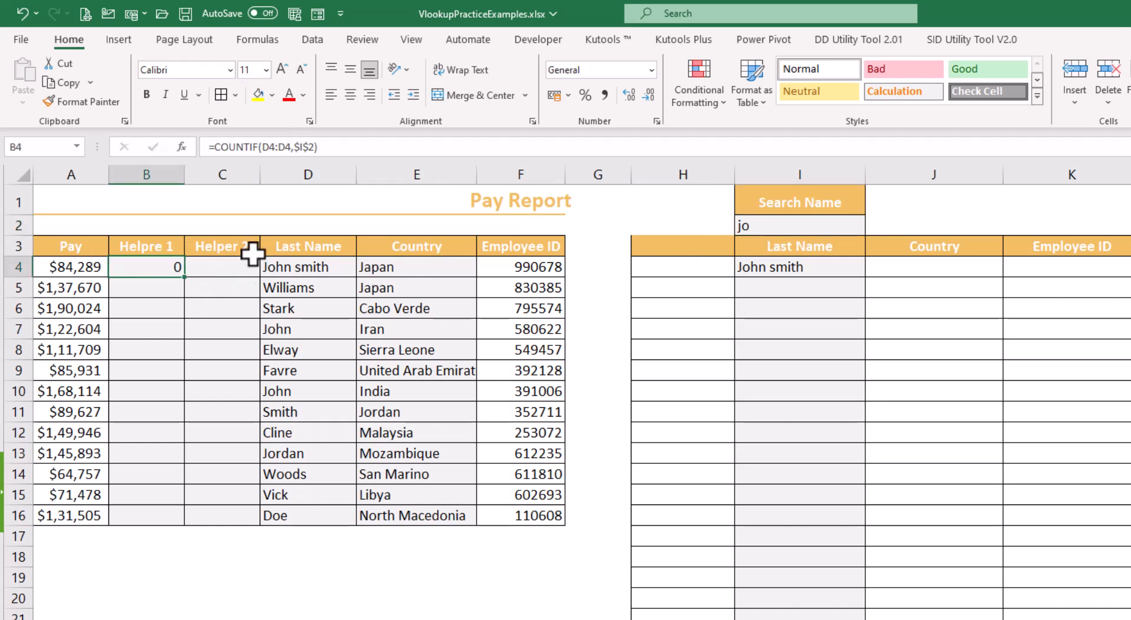
click(314, 152)
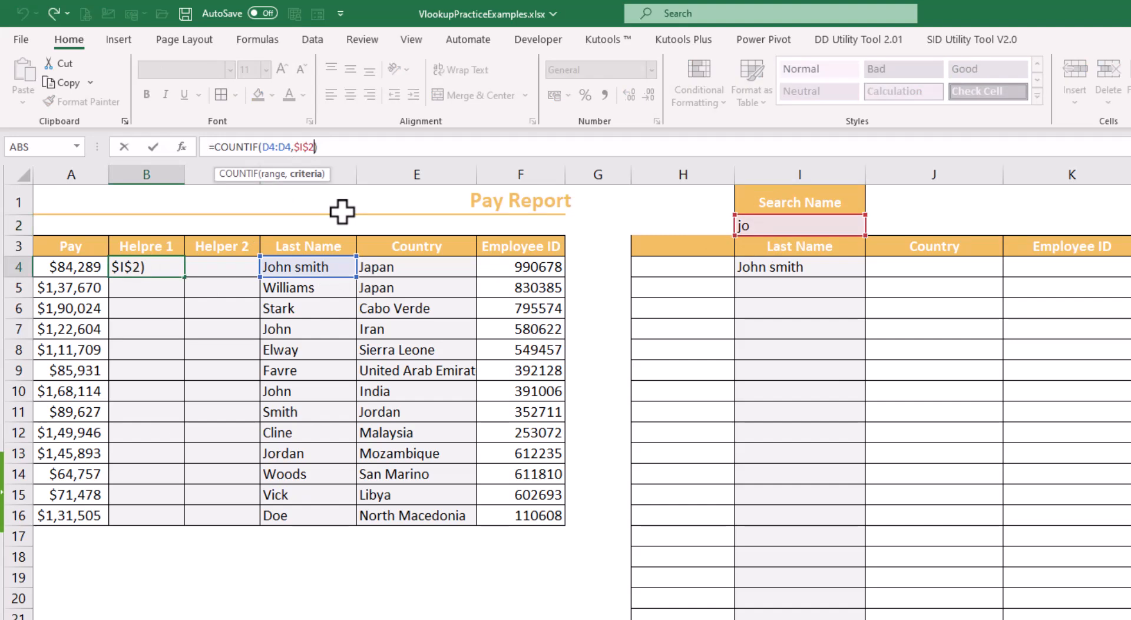
text(&"*")
key(ctrl+Return)
drag(184, 277, 186, 524)
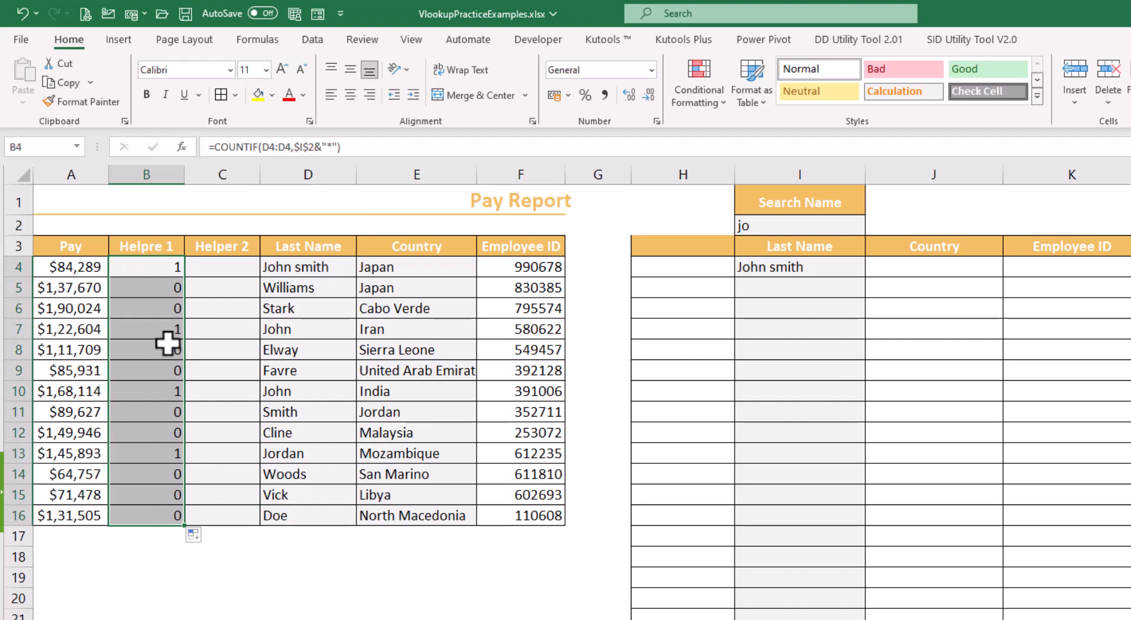
key(ctrl+z)
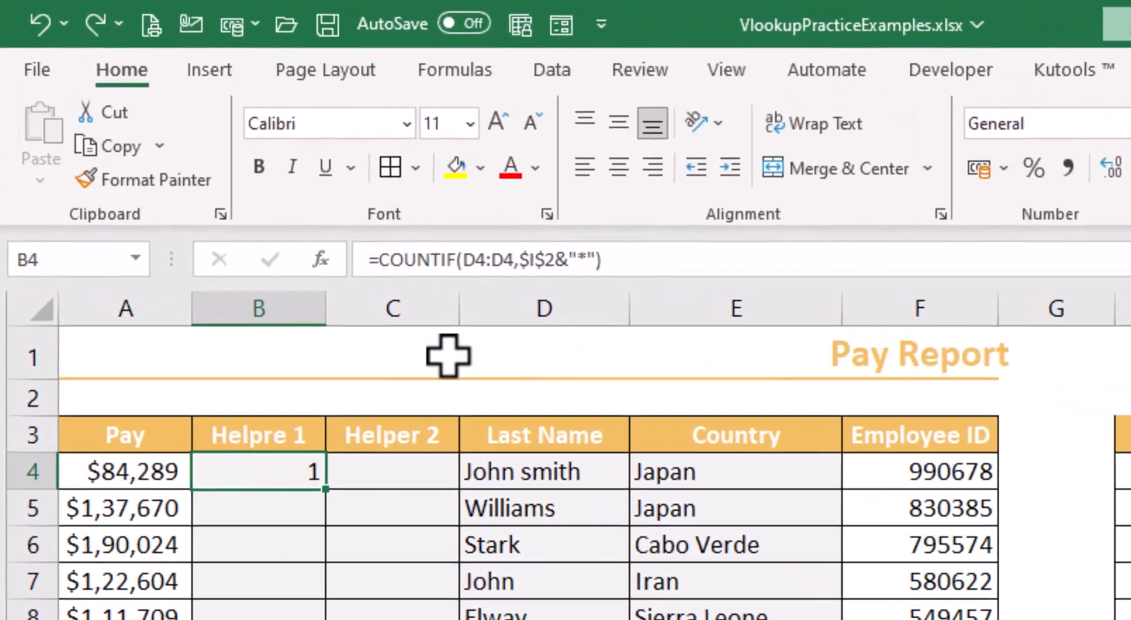
- Anchor the start of B4's COUNTIF range as $D$4 and fill the formula down to B16
double_click(471, 259)
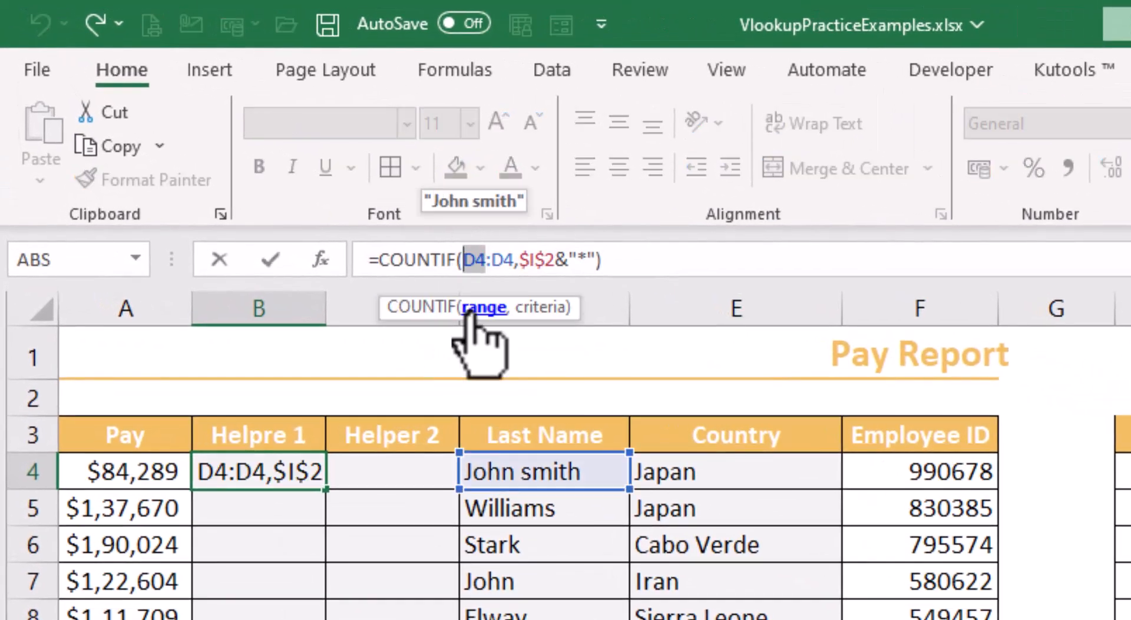
key(F4)
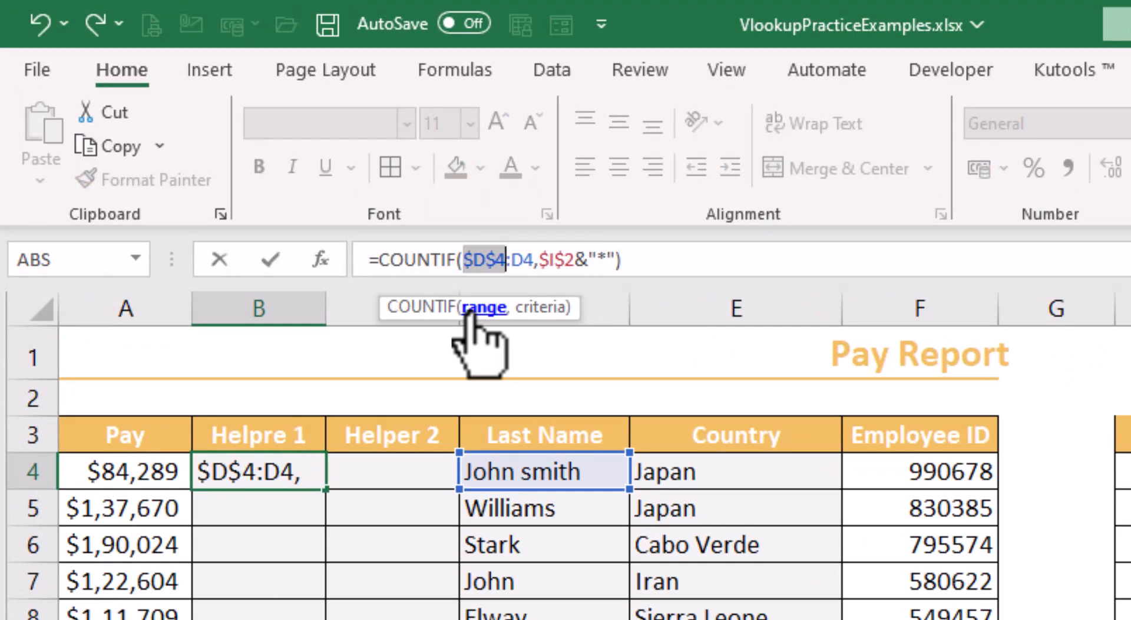
key(Return)
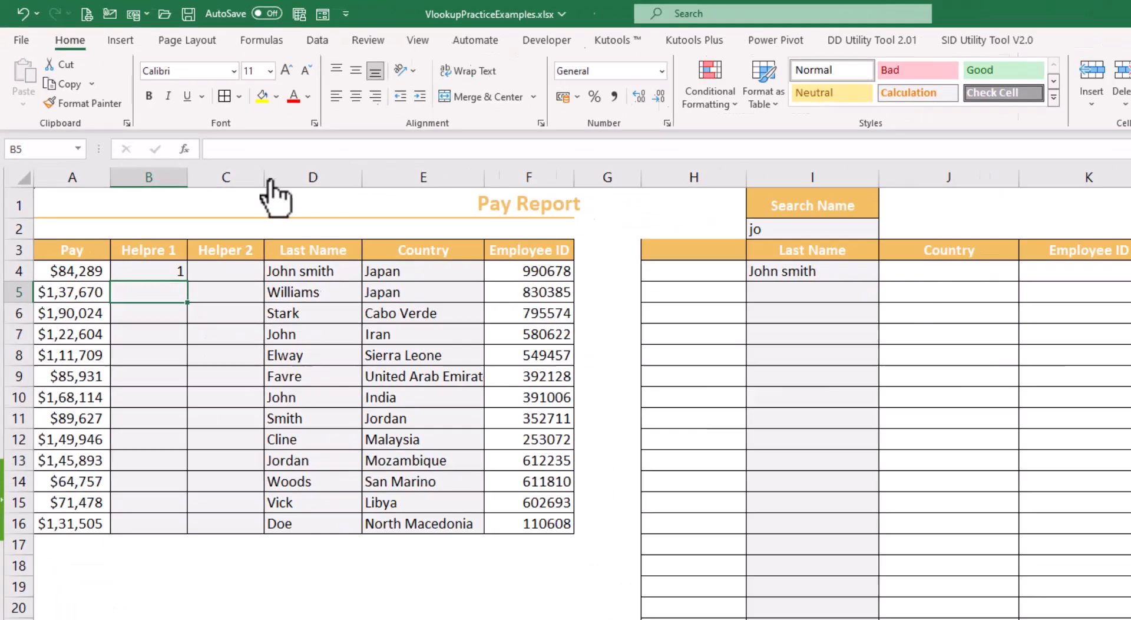
click(172, 274)
drag(137, 207, 132, 384)
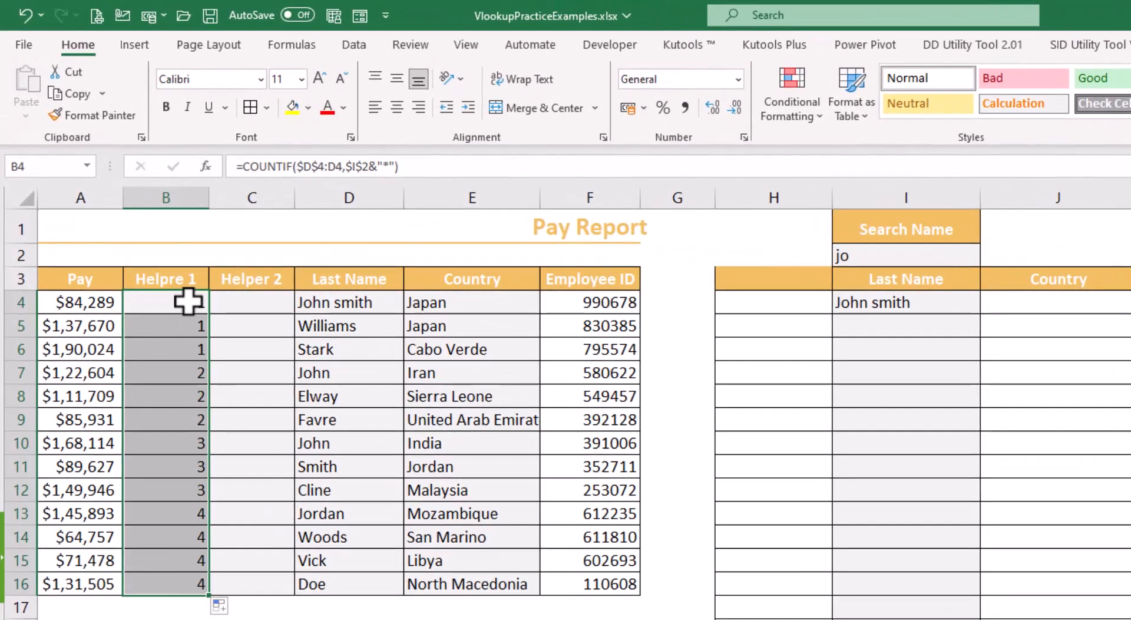
- Compare the Helpre 1 numbers with the Last Name entries in rows 4, 7, 10 and 13
drag(188, 302, 323, 301)
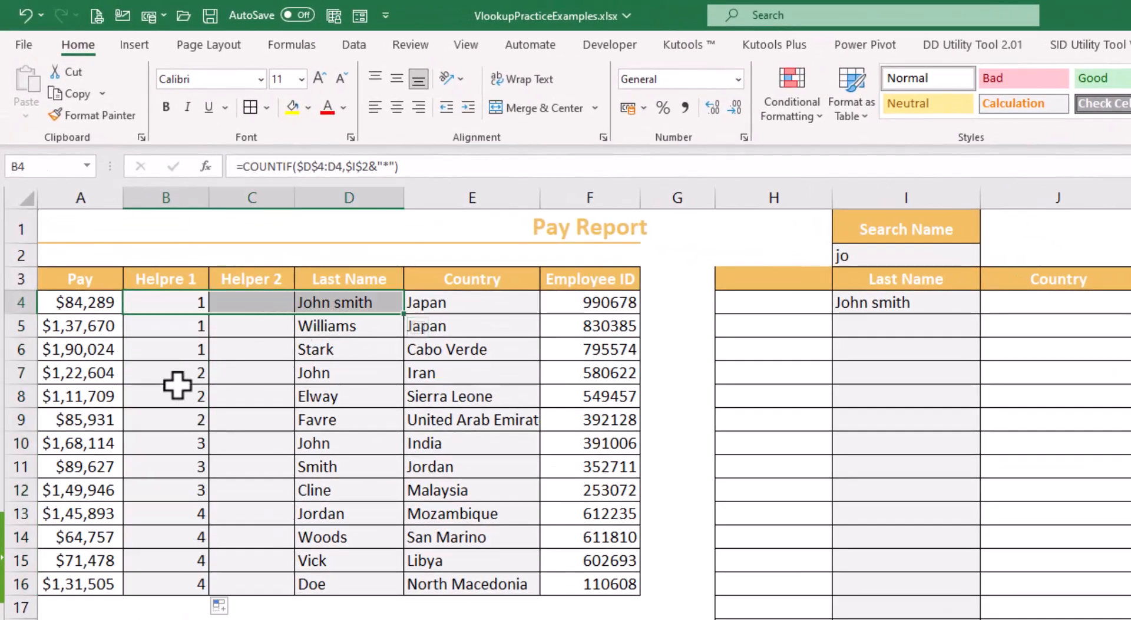
drag(166, 371, 326, 375)
drag(203, 443, 334, 441)
drag(184, 508, 303, 510)
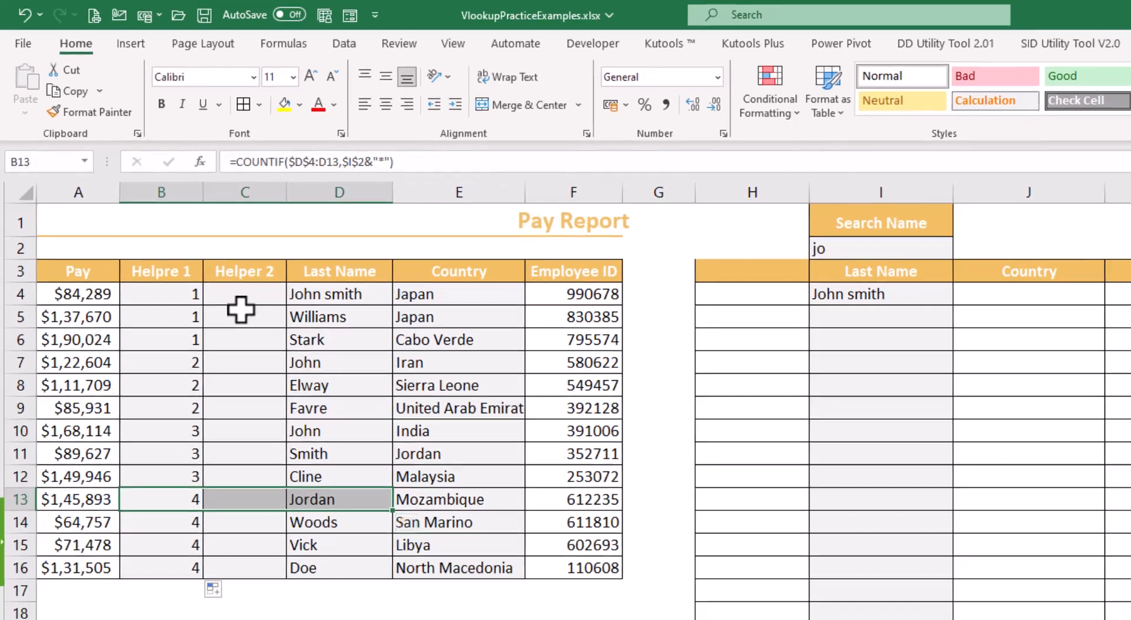
click(251, 302)
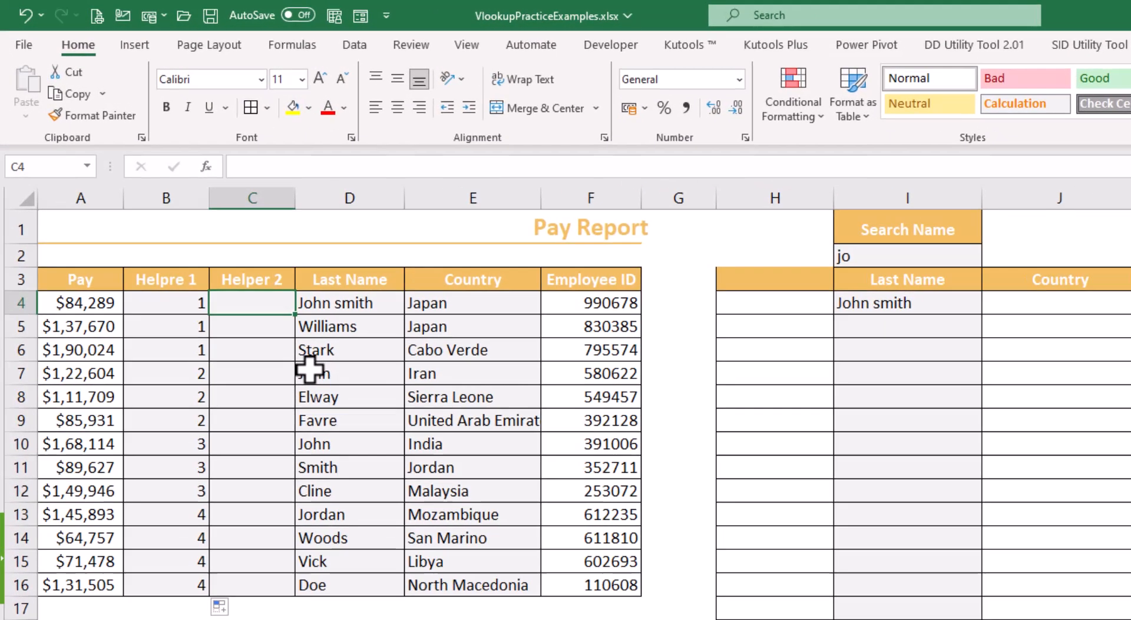
- Enter =D4&B4 in C4 to join Last Name with the Helpre 1 number, and fill it down to C16
text(=)
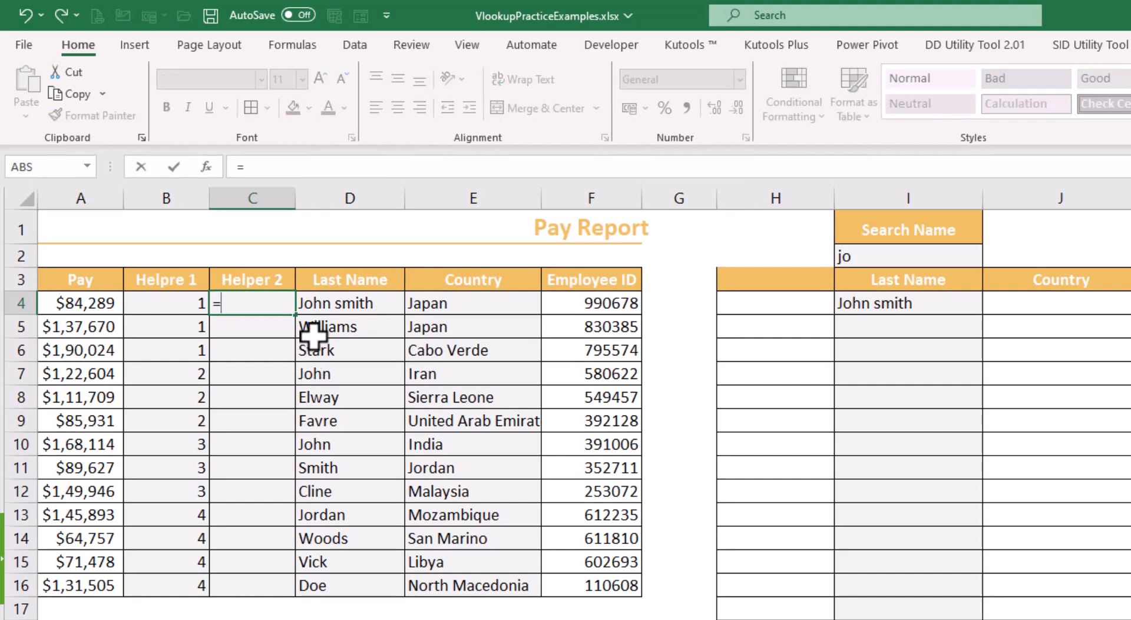
click(325, 304)
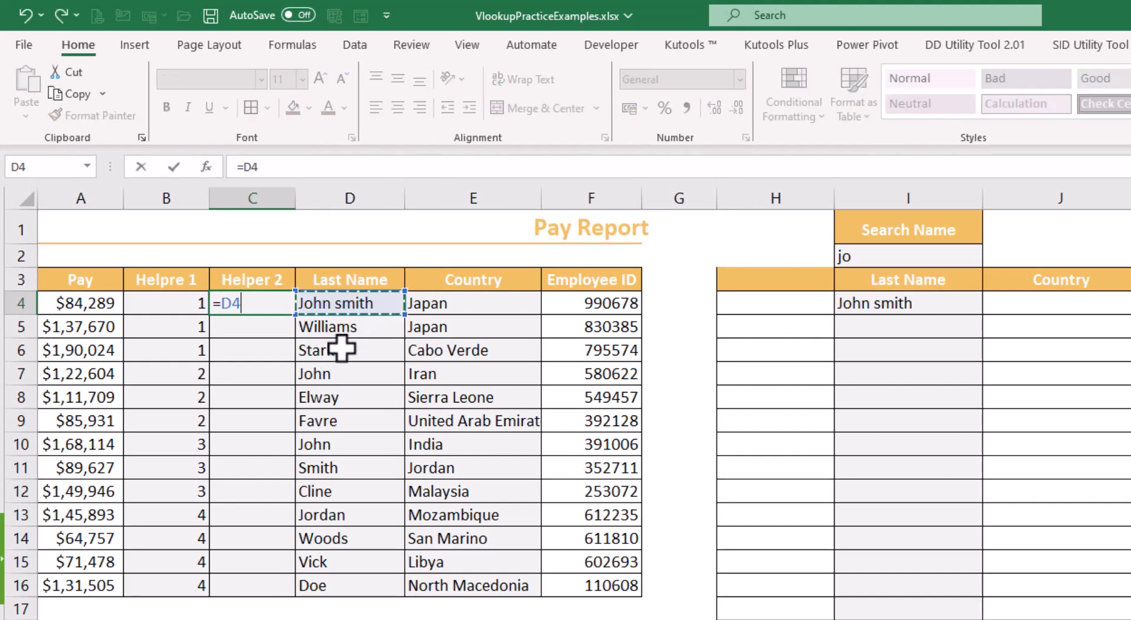
text(&)
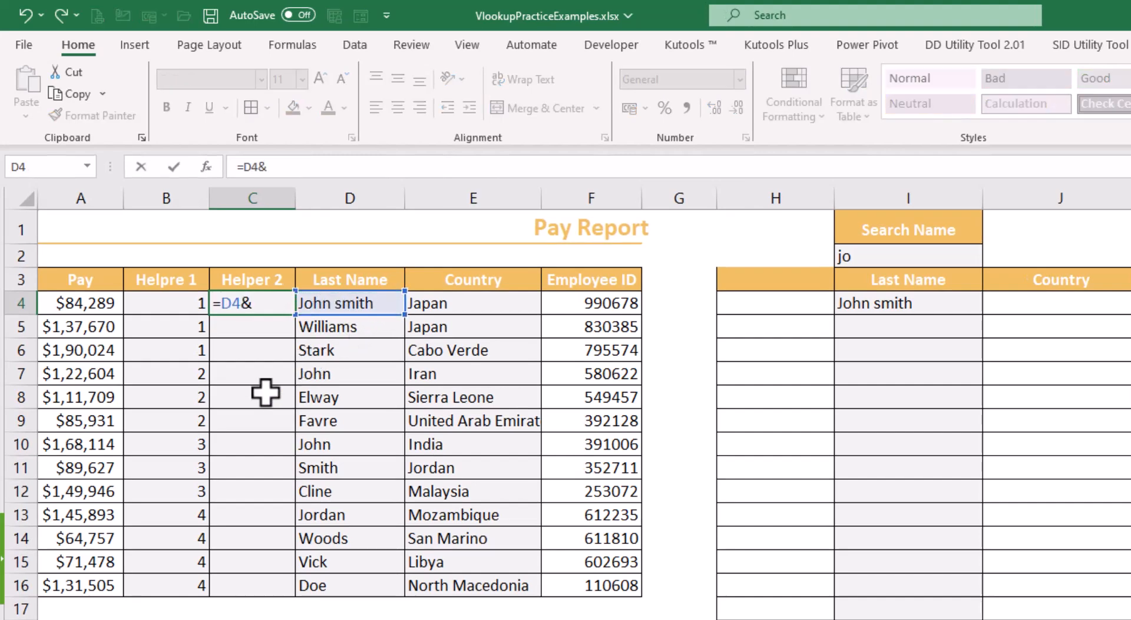
click(154, 310)
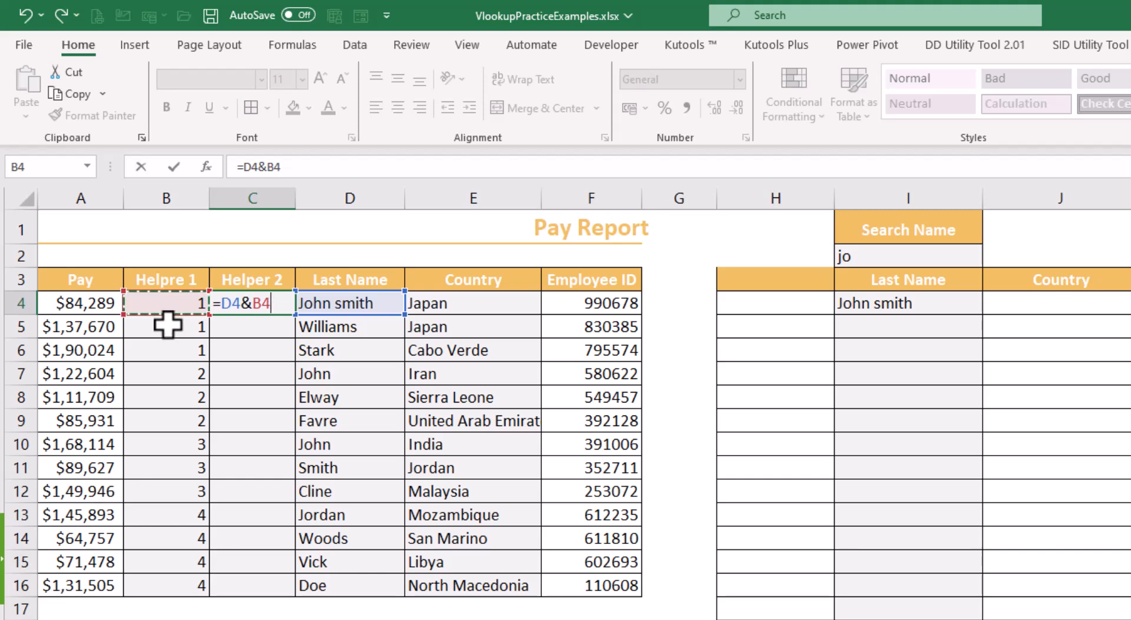
key(Return)
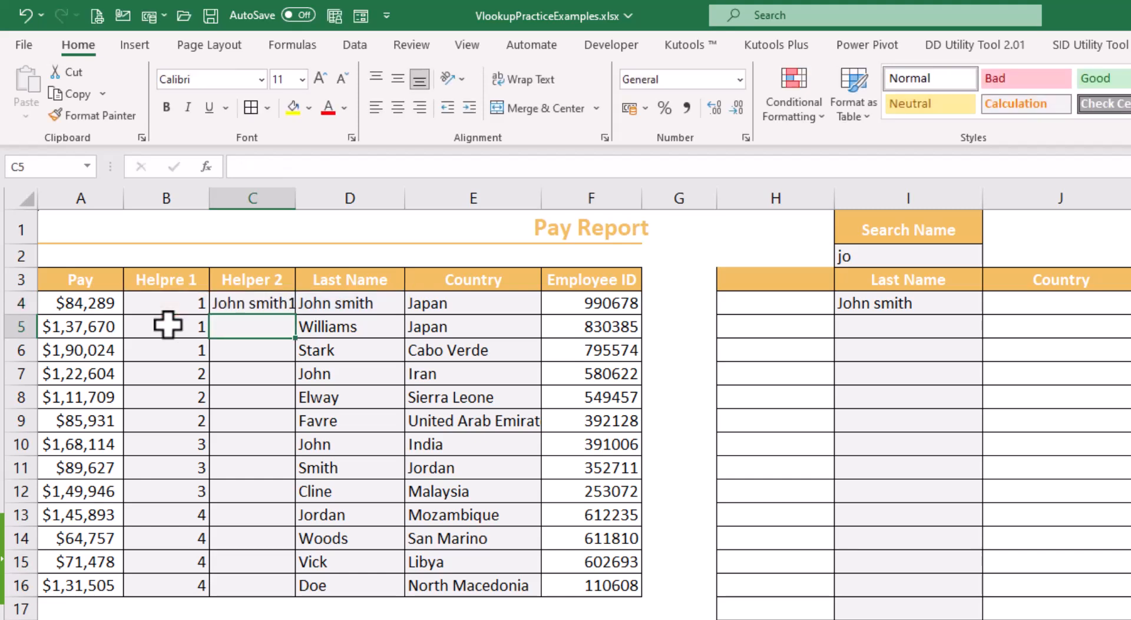
click(227, 300)
drag(294, 319, 270, 595)
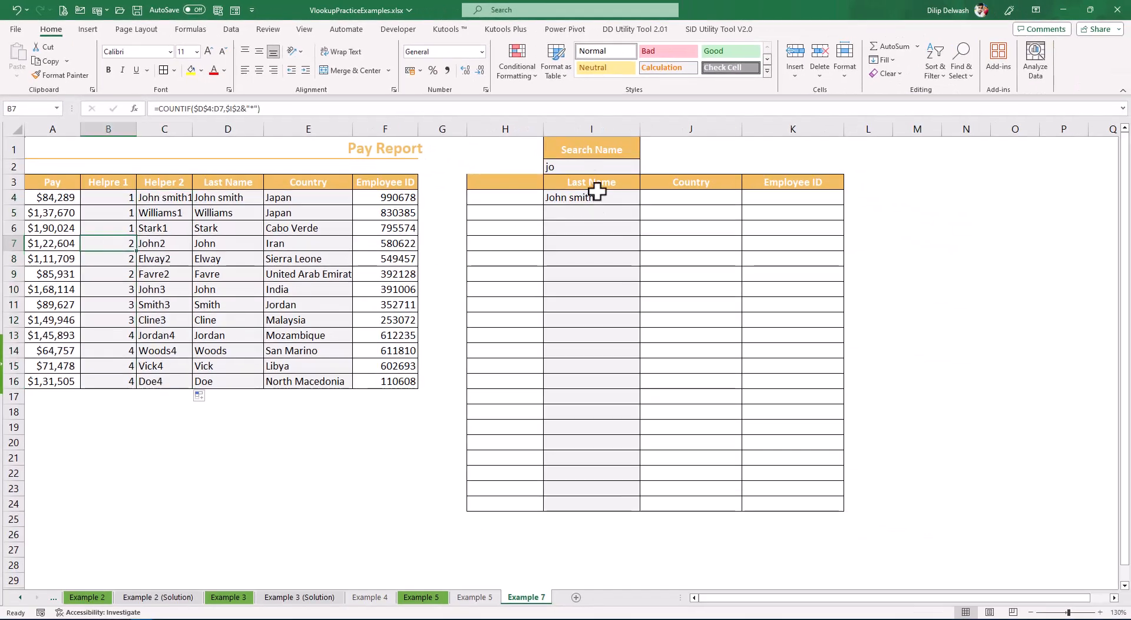
- Clear the existing lookup result in I4 and enter SR as the header in H3
click(700, 232)
key(Delete)
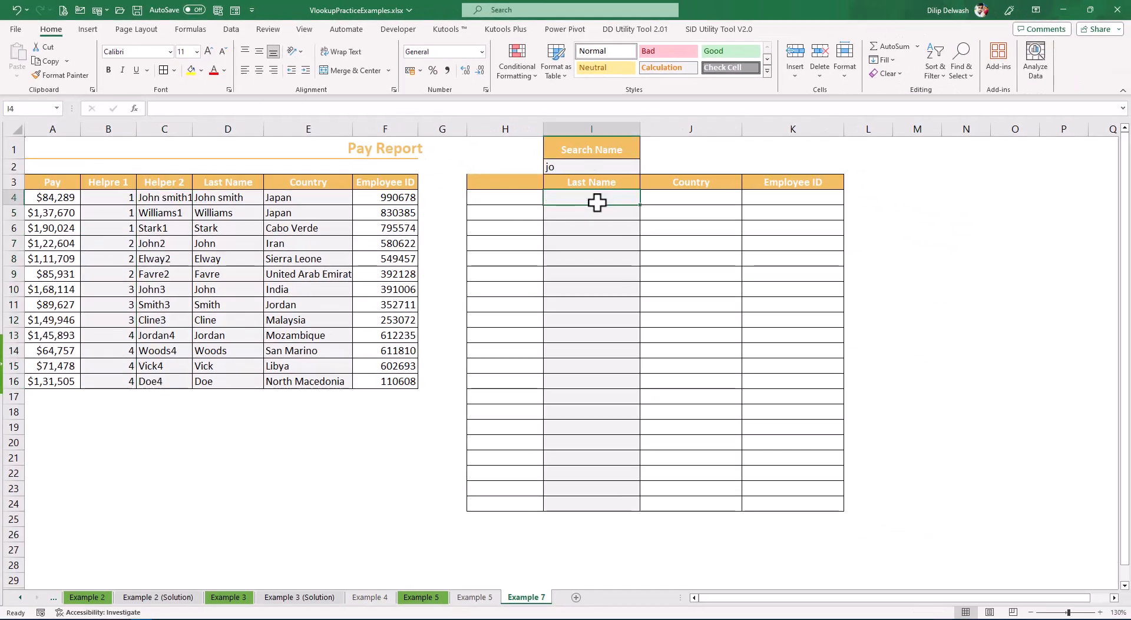
click(522, 184)
text(SR)
key(Return)
- Number the SR column from 1 in H4 to 21 in H24 by entering 1 and 2 and filling the series down
text(1)
key(Return)
text(2)
key(Return)
key(Up)
key(Up)
key(shift+Down)
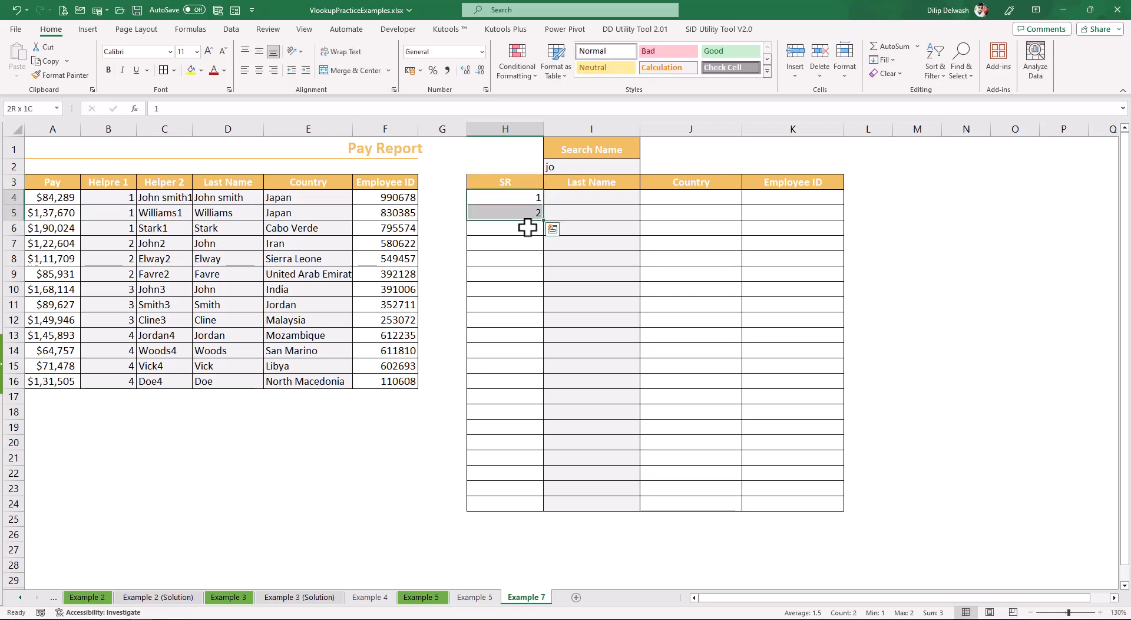
drag(543, 220, 531, 508)
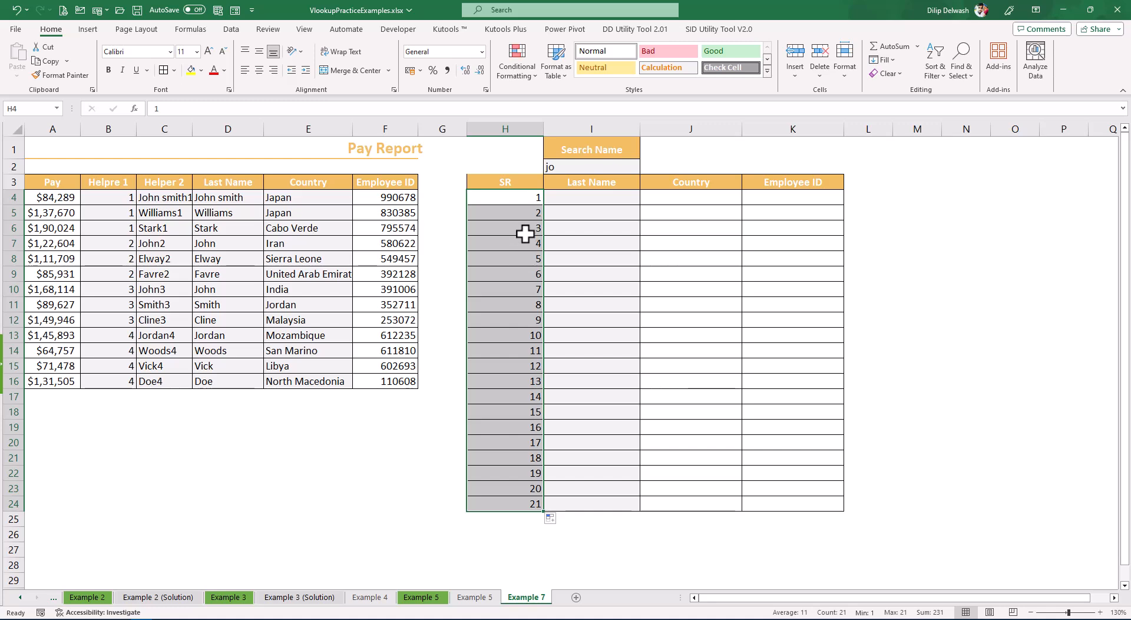
- Start a VLOOKUP in I4 with the lookup value "*"&$I$2&"*"&H4, combining the Search Name with the SR number
click(563, 200)
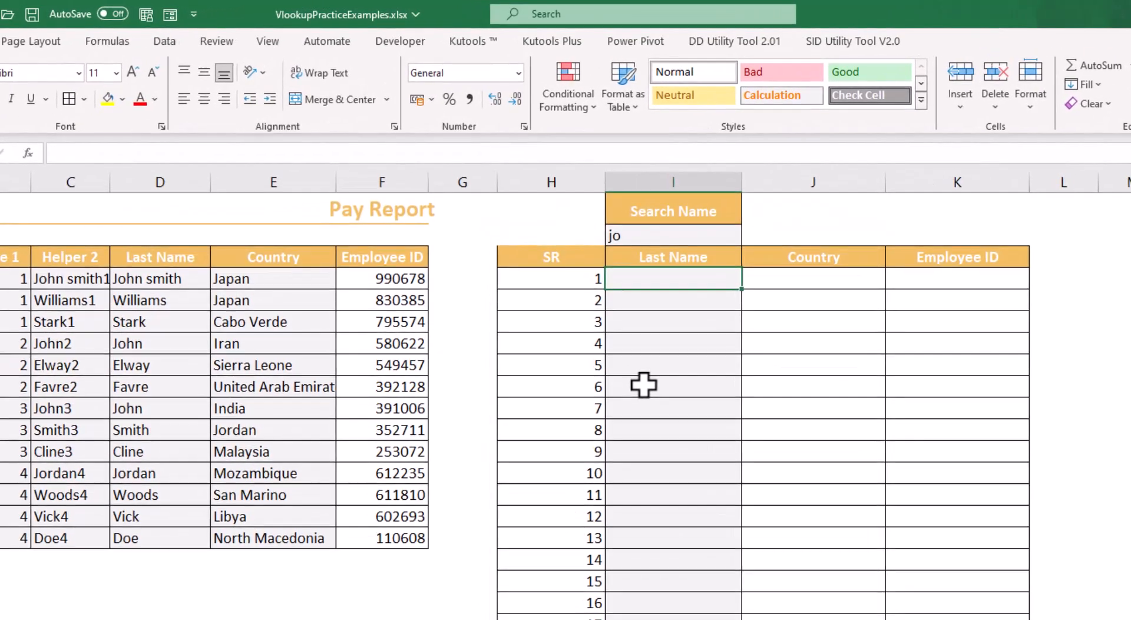
text(vlo)
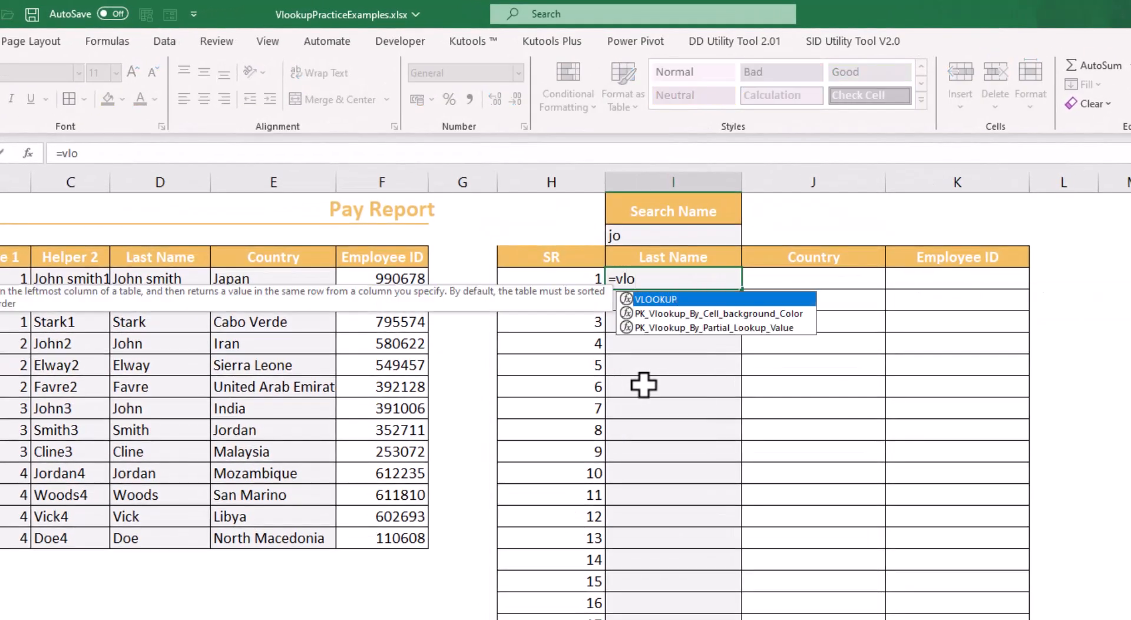
key(Tab)
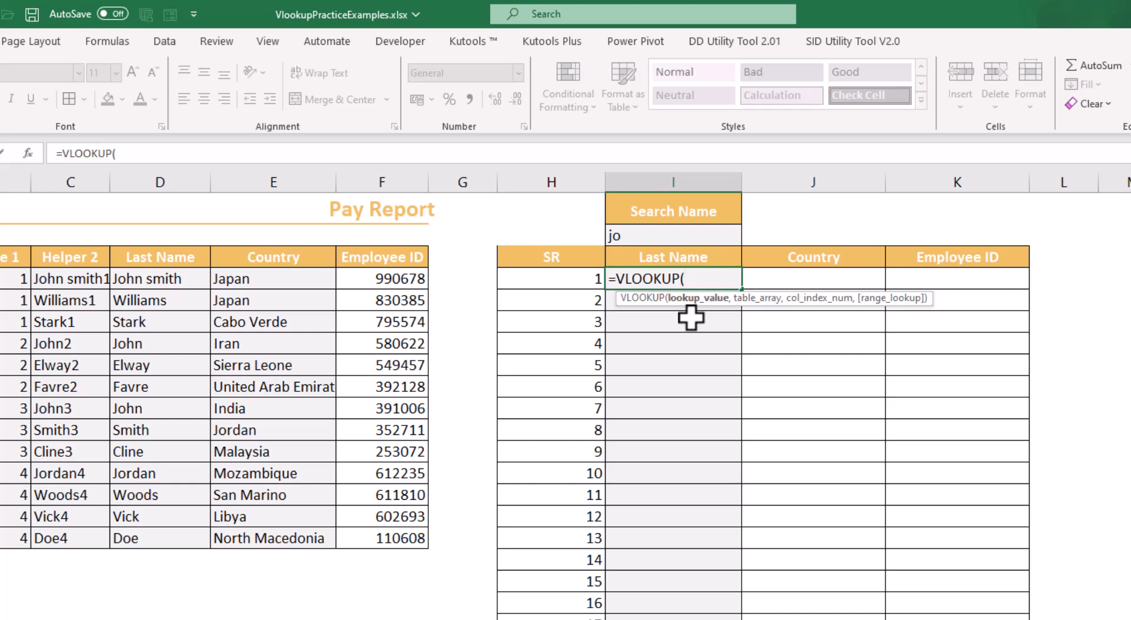
text("*"&)
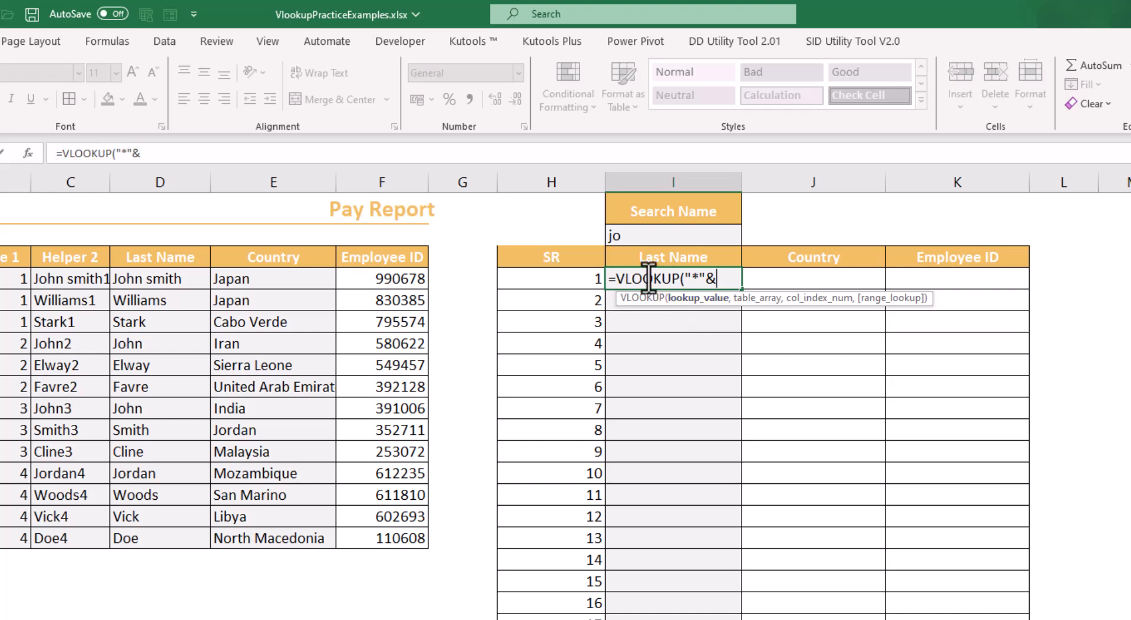
click(644, 237)
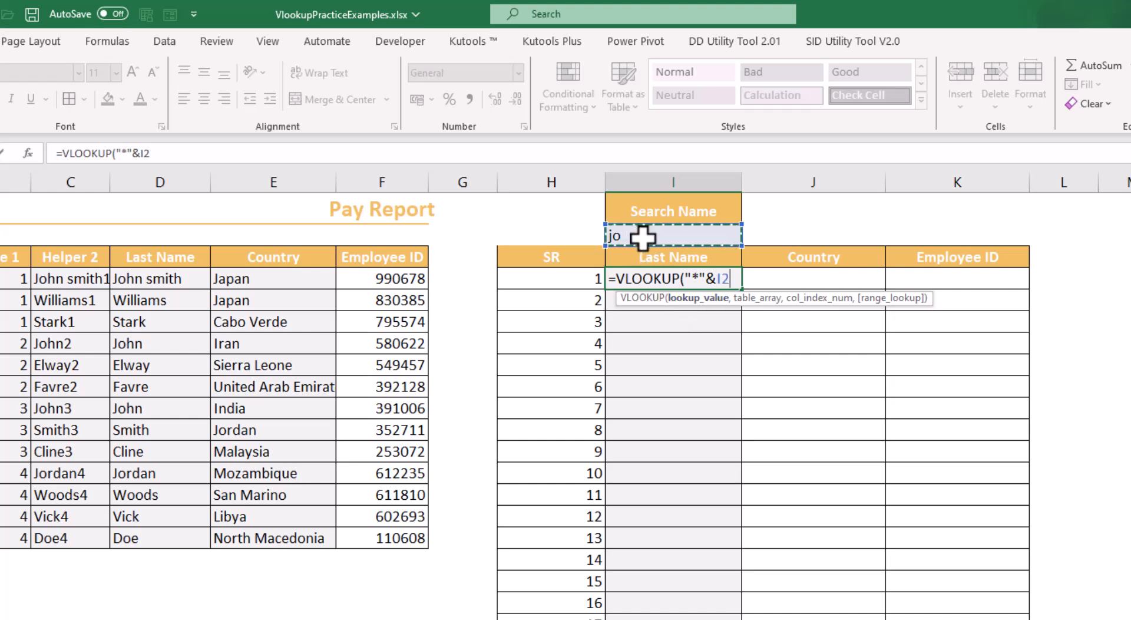
key(F4)
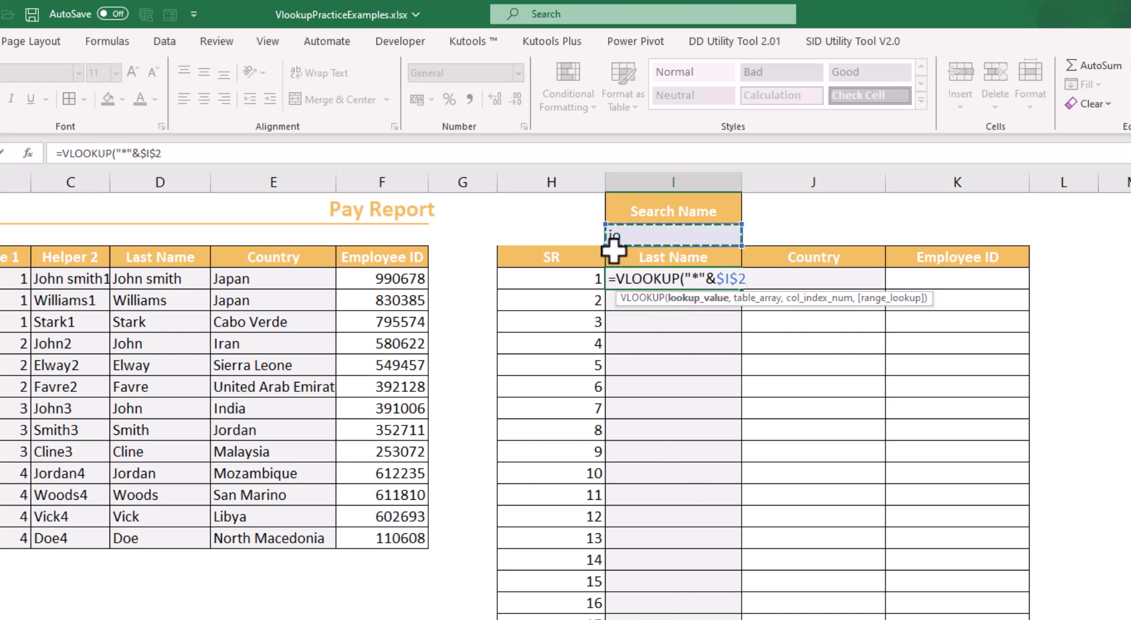
text(&)
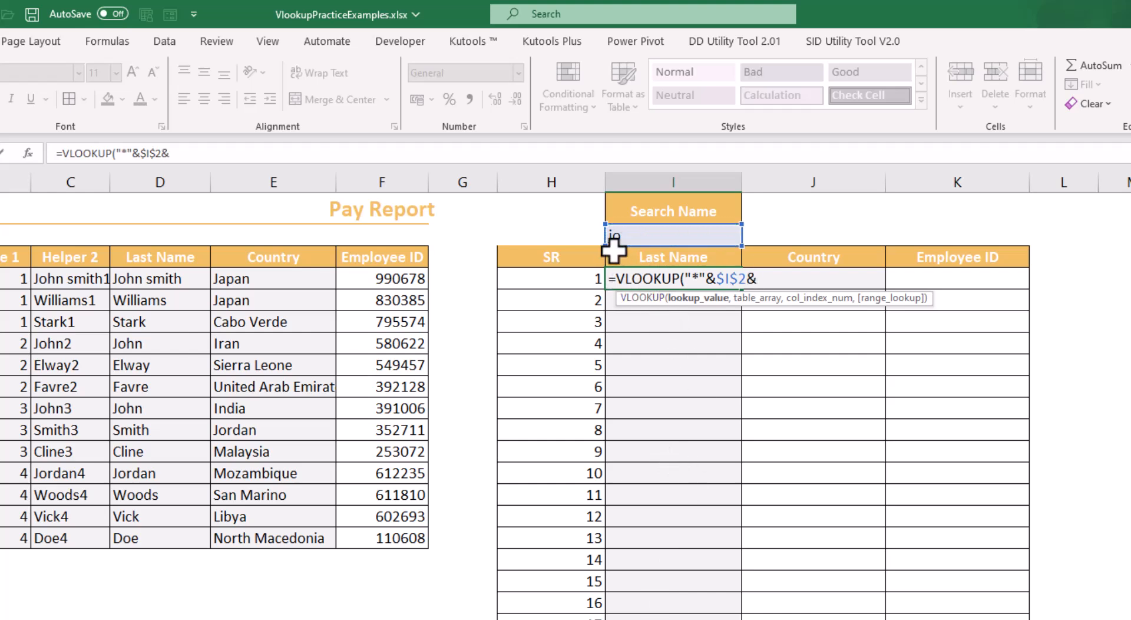
text("*"&)
click(565, 279)
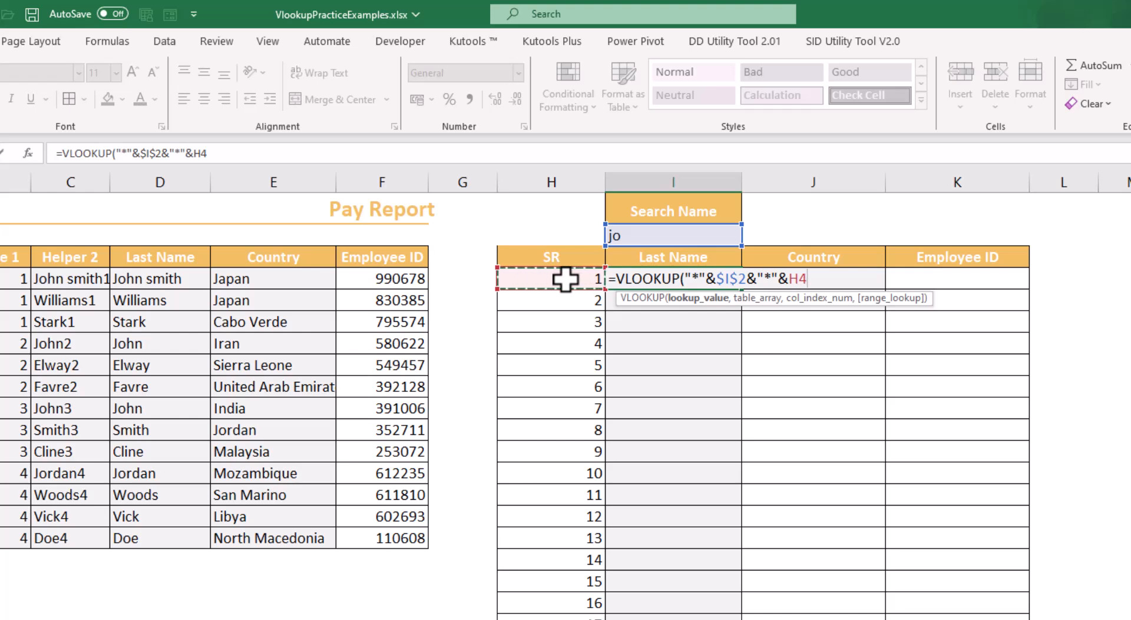
- Complete I4's VLOOKUP with the table array $C$3:$F$16, column index 2 and exact match 0
text(,)
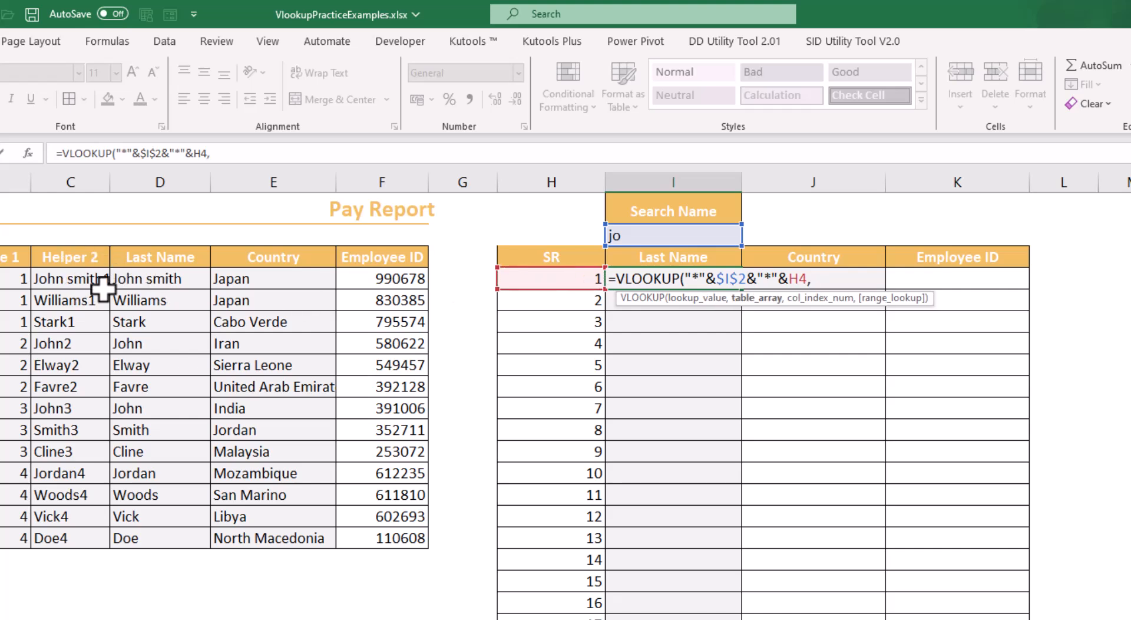
drag(69, 257, 231, 424)
drag(378, 505, 399, 536)
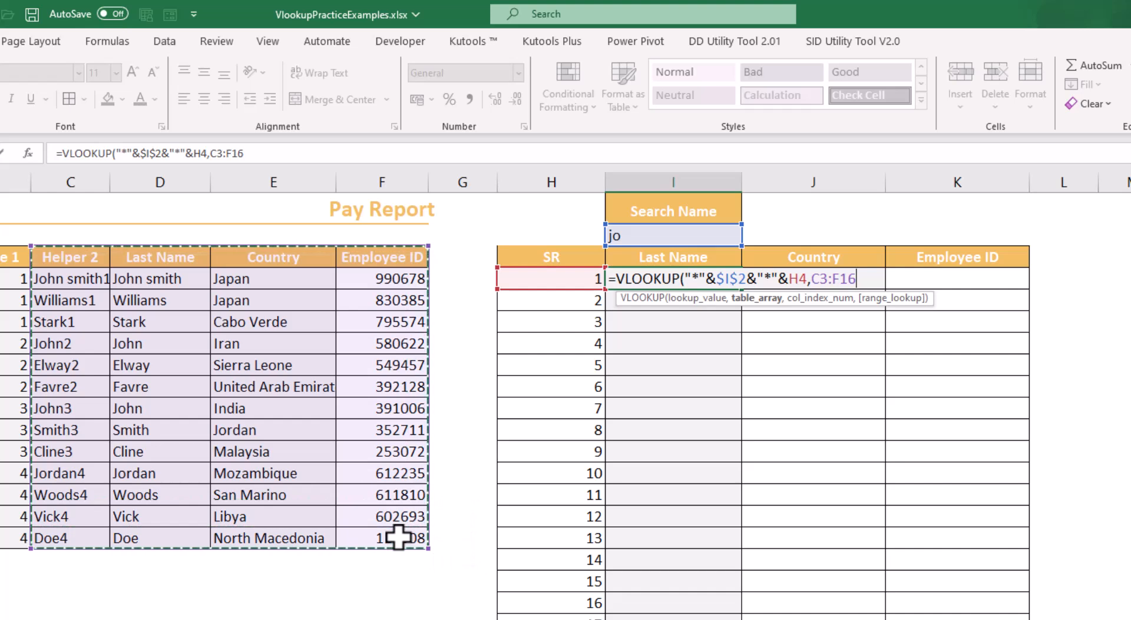
key(F4)
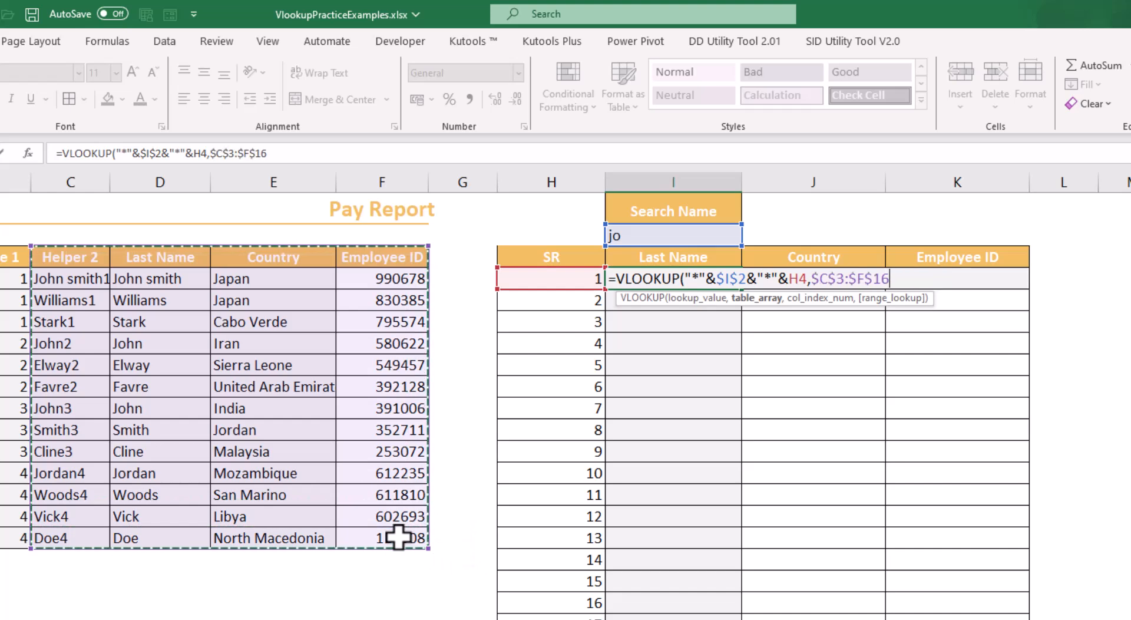
text(,2)
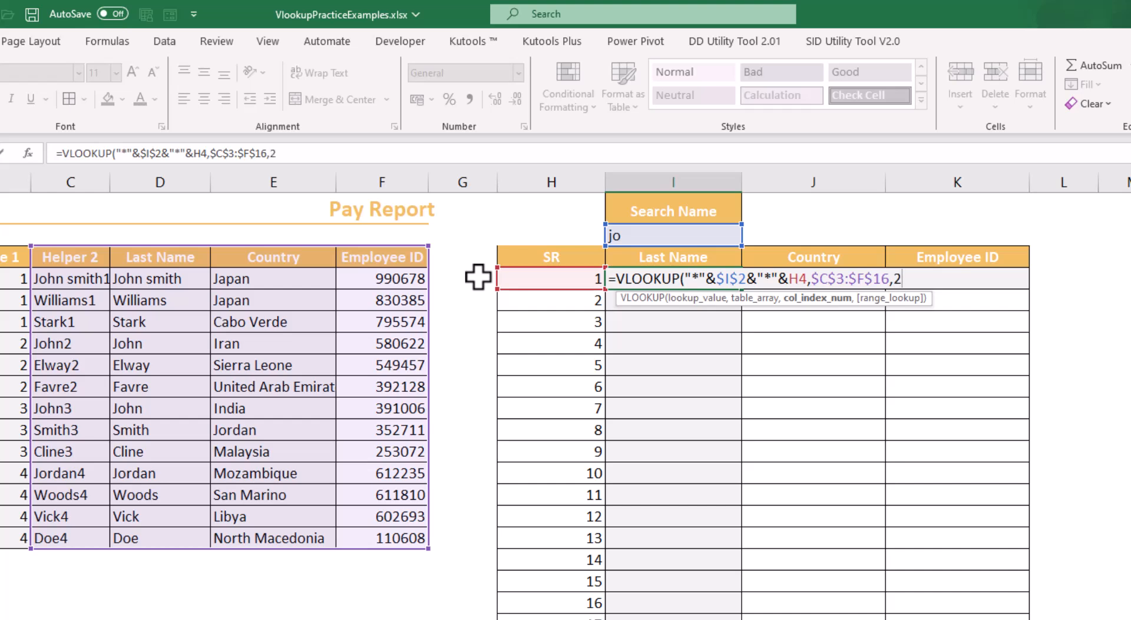
text(,0)
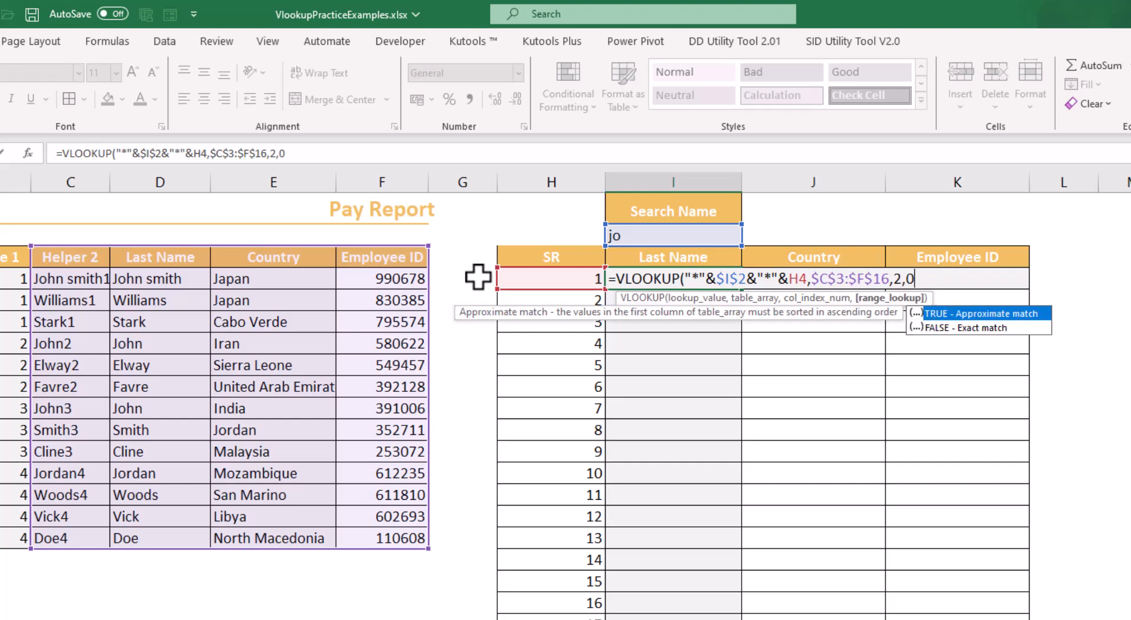
text())
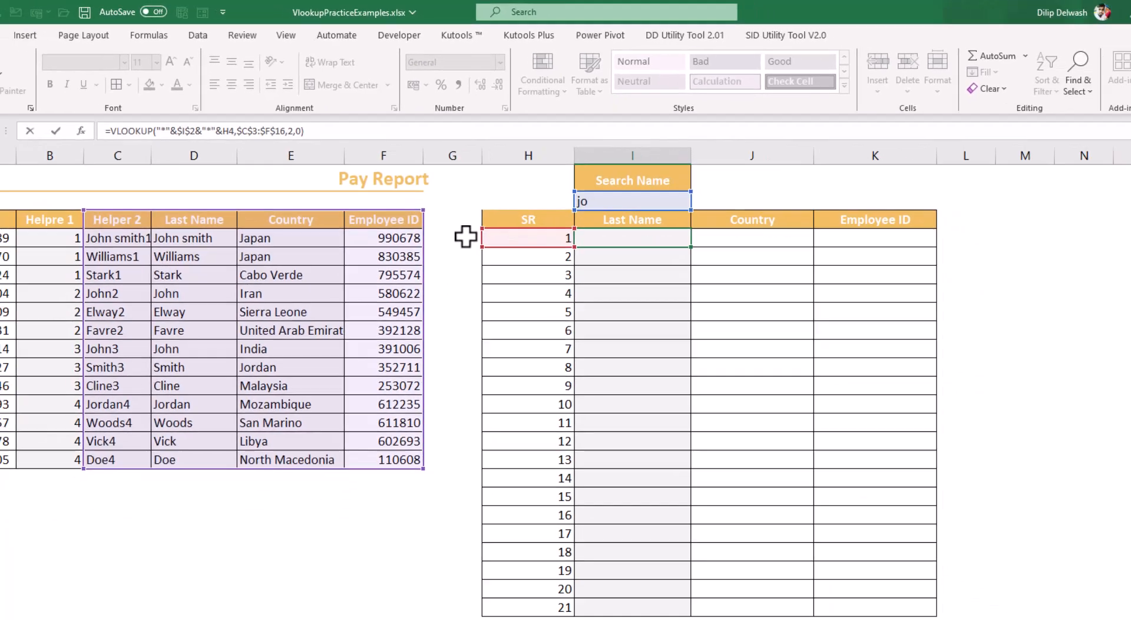
key(Return)
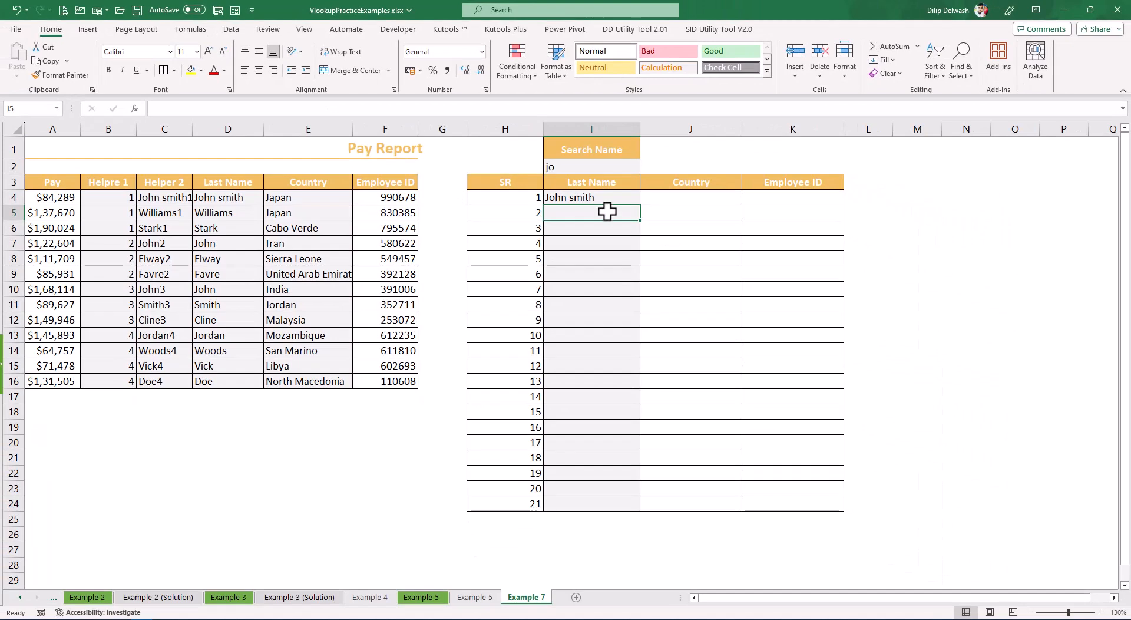
- Select I4:K4 and wrap I4's VLOOKUP in IFERROR with "" as the value if error
drag(589, 196, 812, 197)
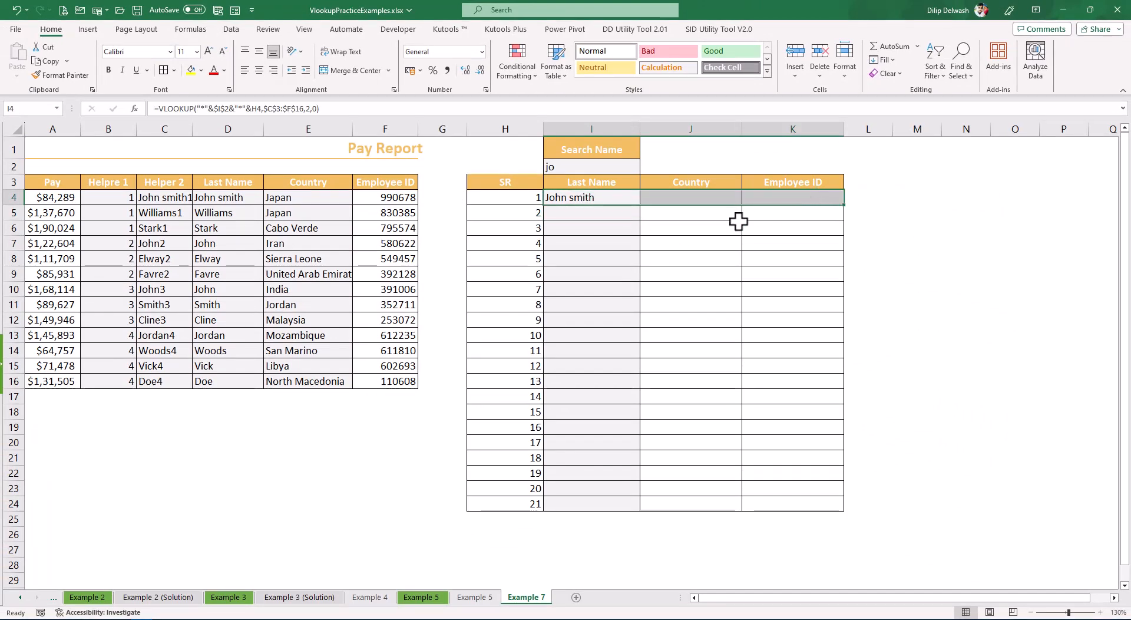
drag(593, 197, 713, 198)
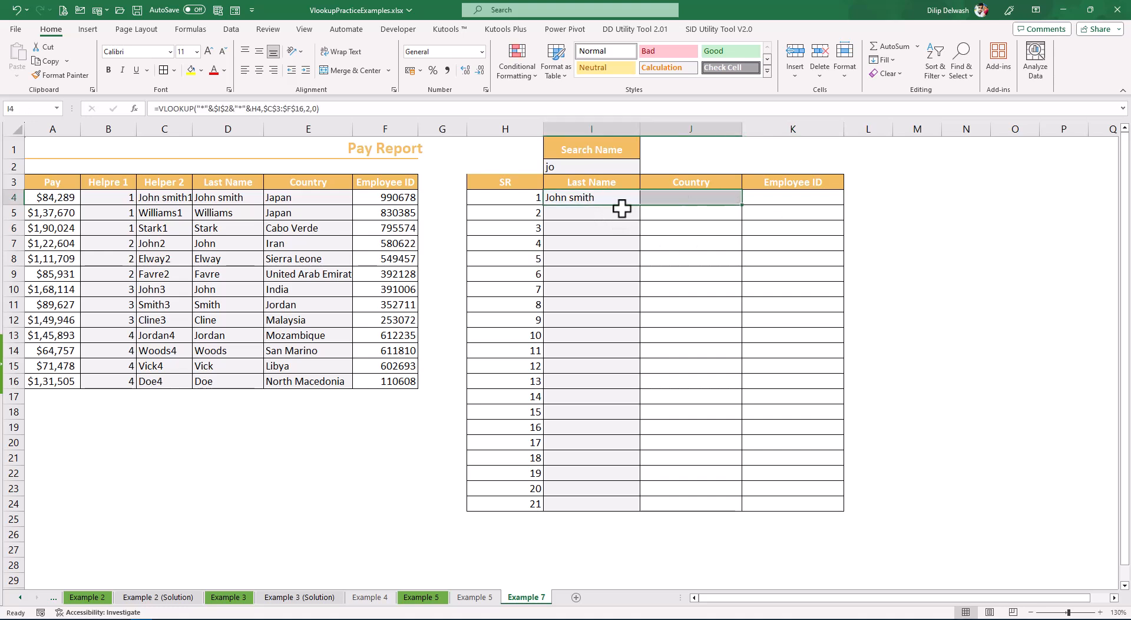
click(575, 199)
drag(571, 197, 775, 194)
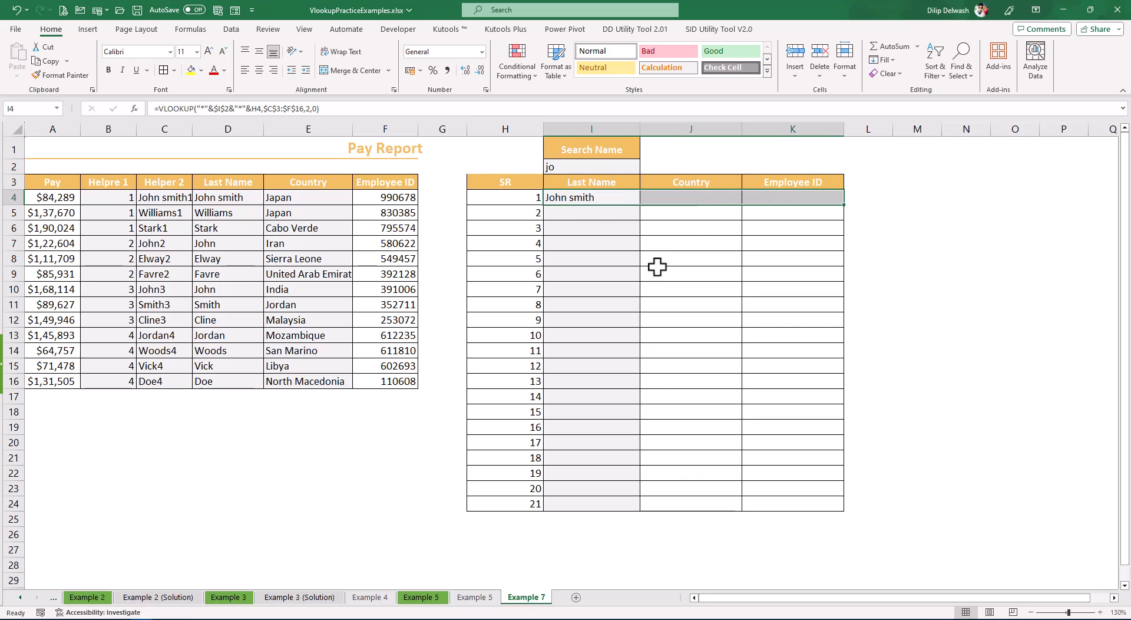
key(F2)
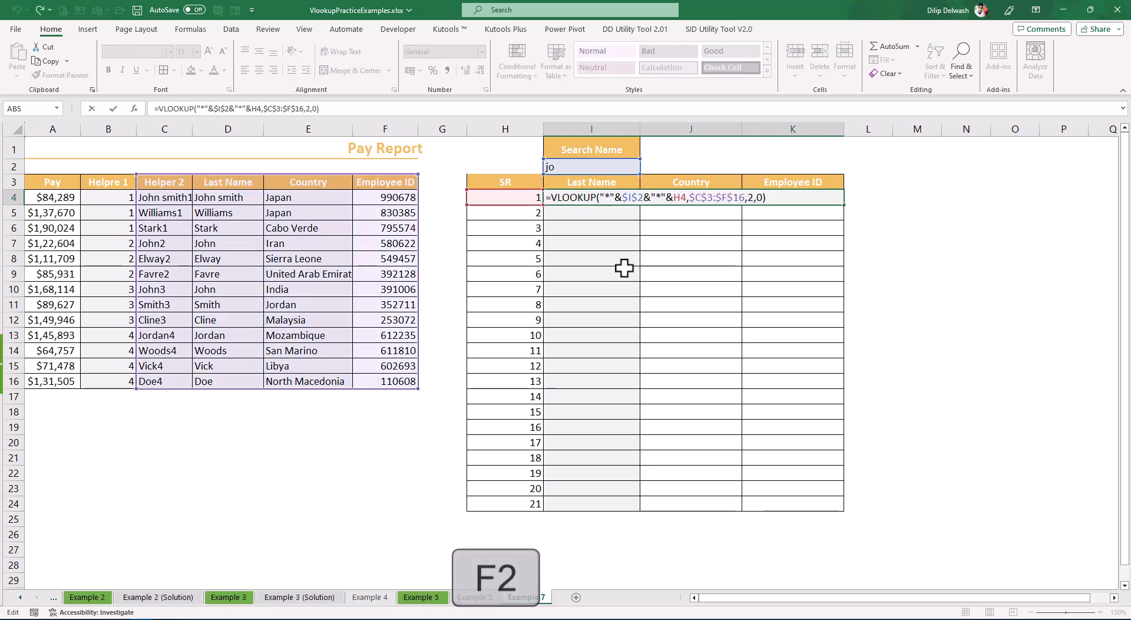
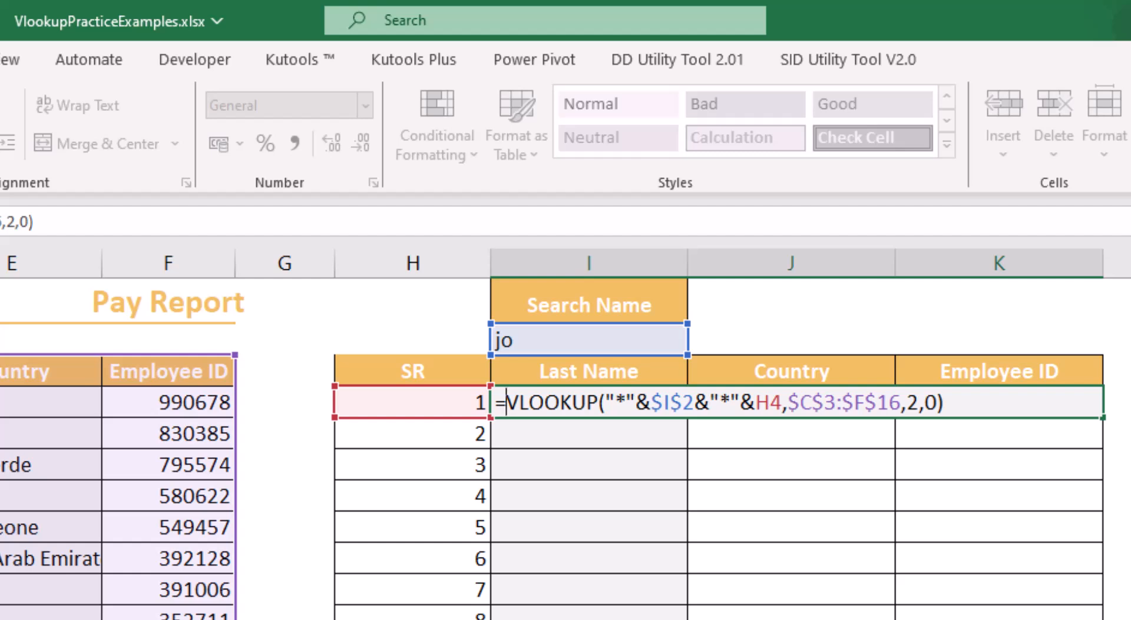
text(IF)
key(Down)
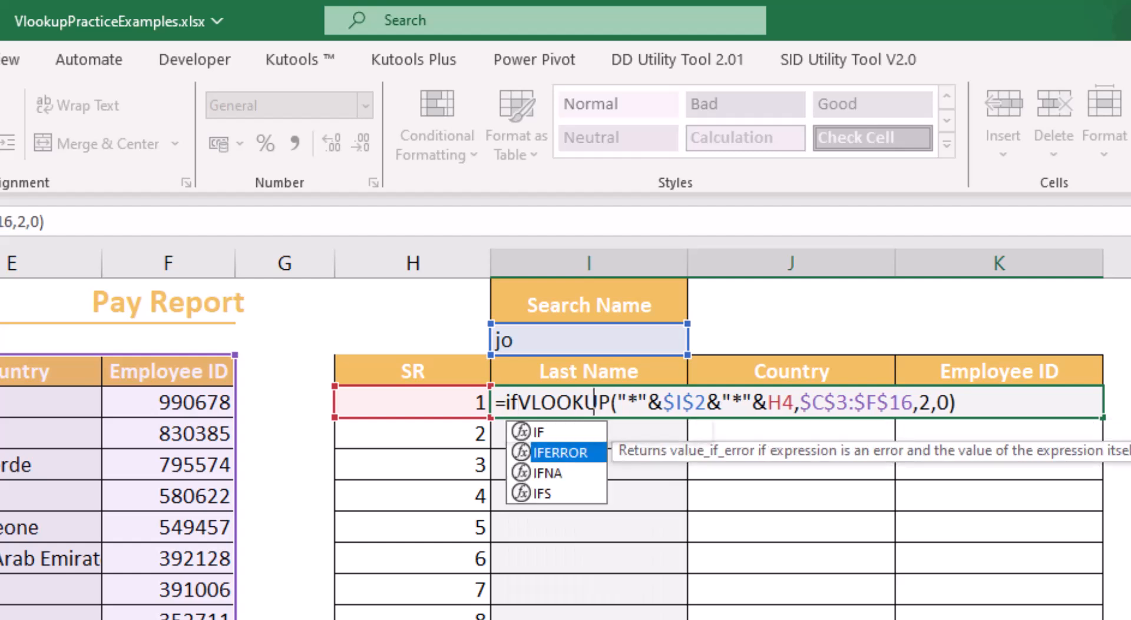
key(Tab)
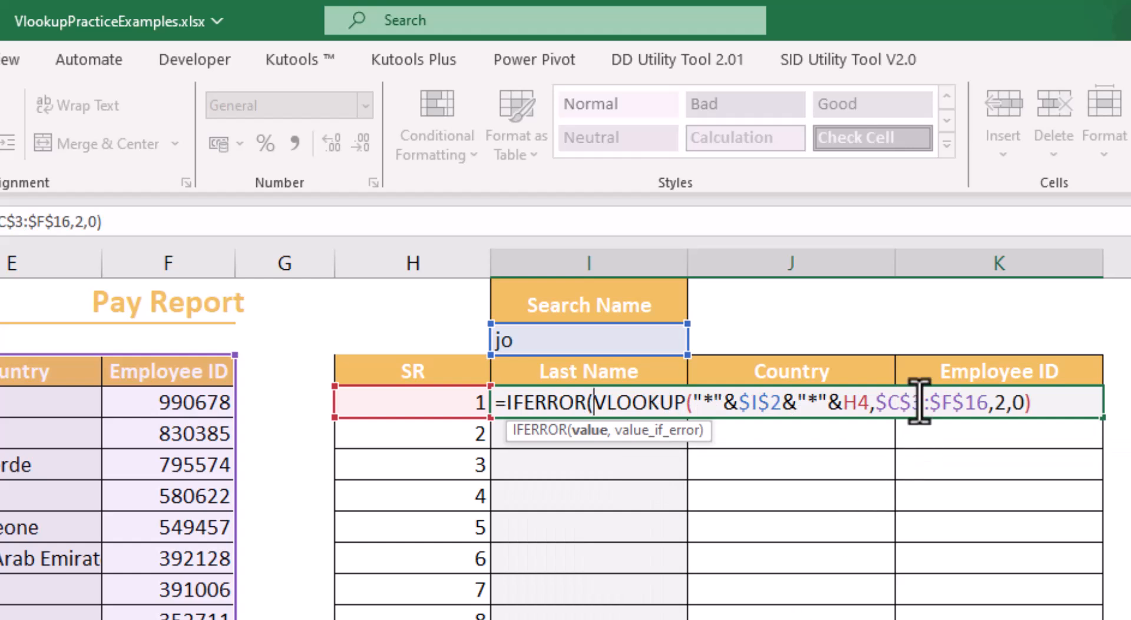
click(1046, 400)
text(,"")
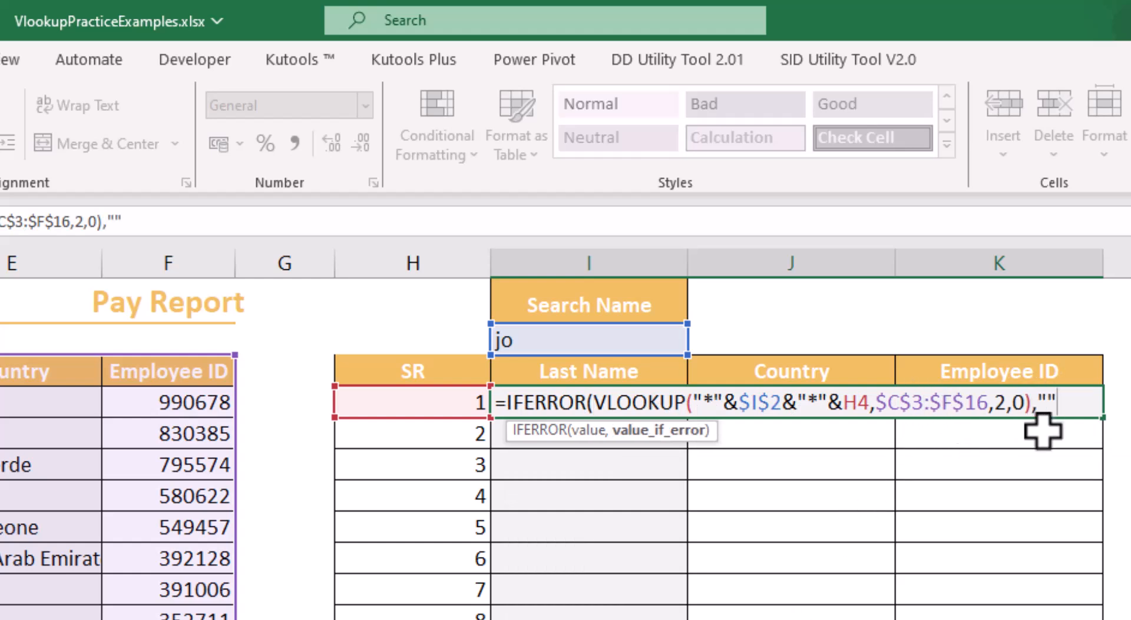
text())
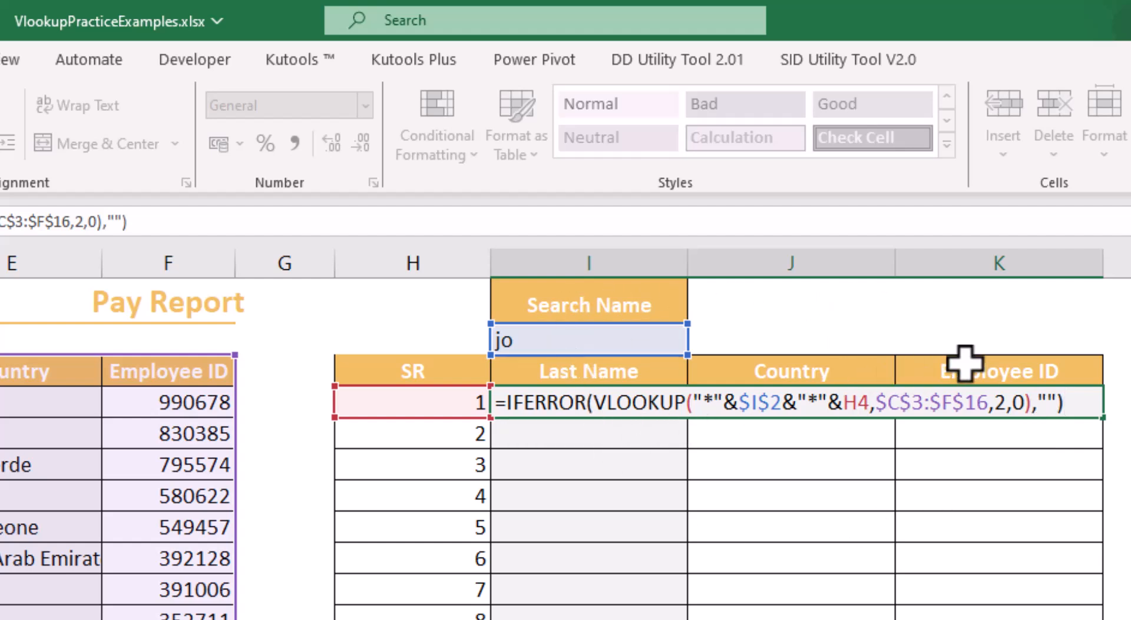
- Replace the VLOOKUP's column index with {2,3,4} and enter the formula as an array formula across I4:K4
double_click(1002, 403)
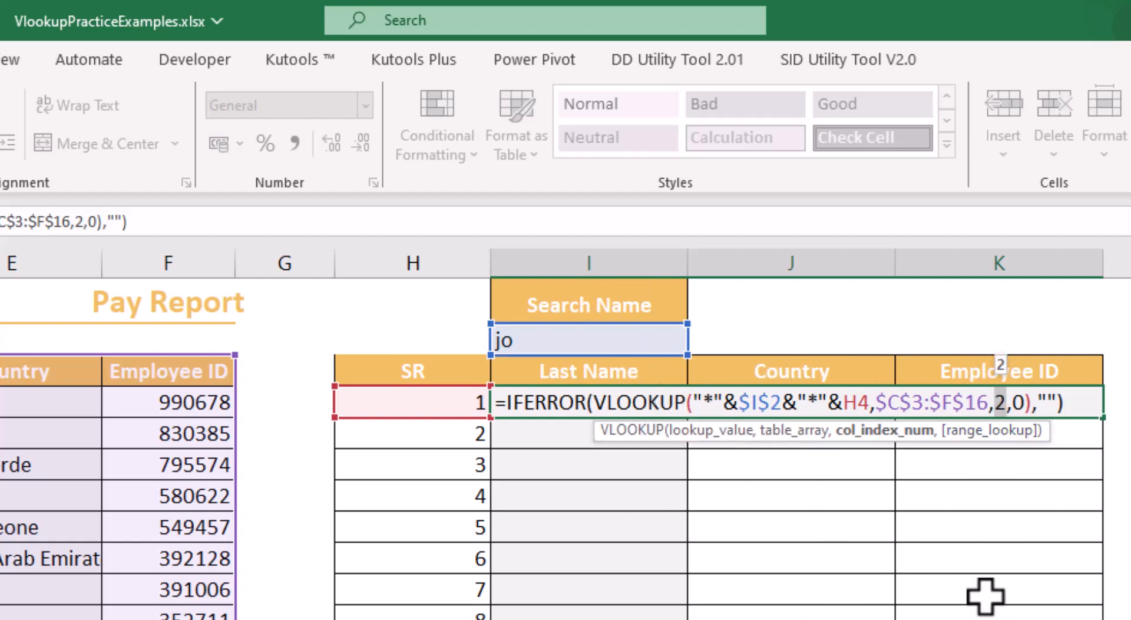
text([)
key(BackSpace)
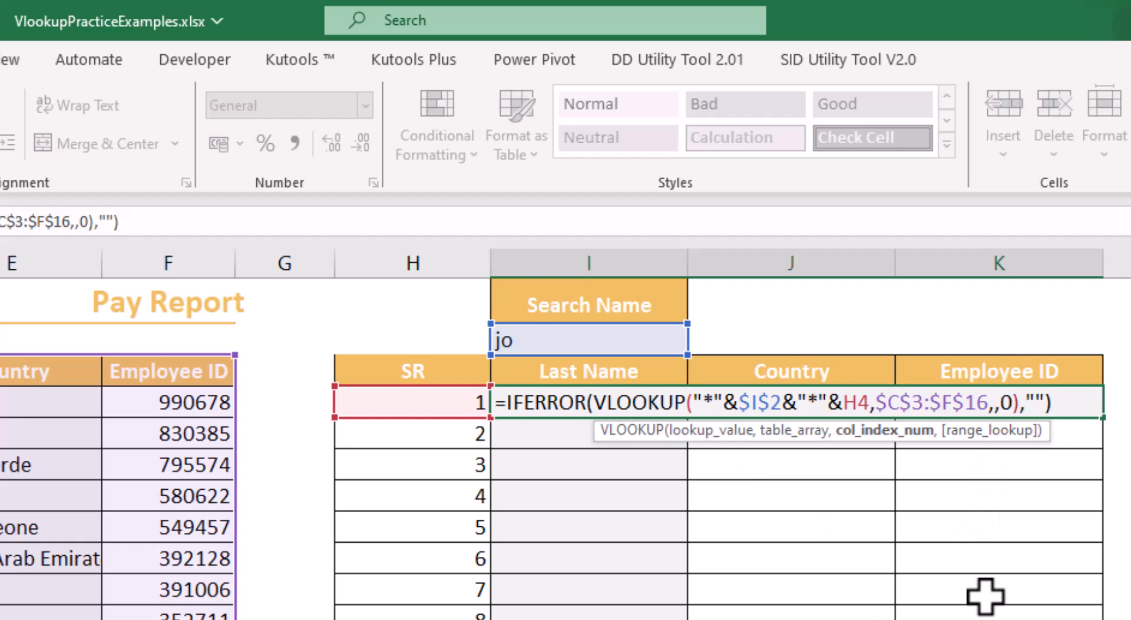
text({})
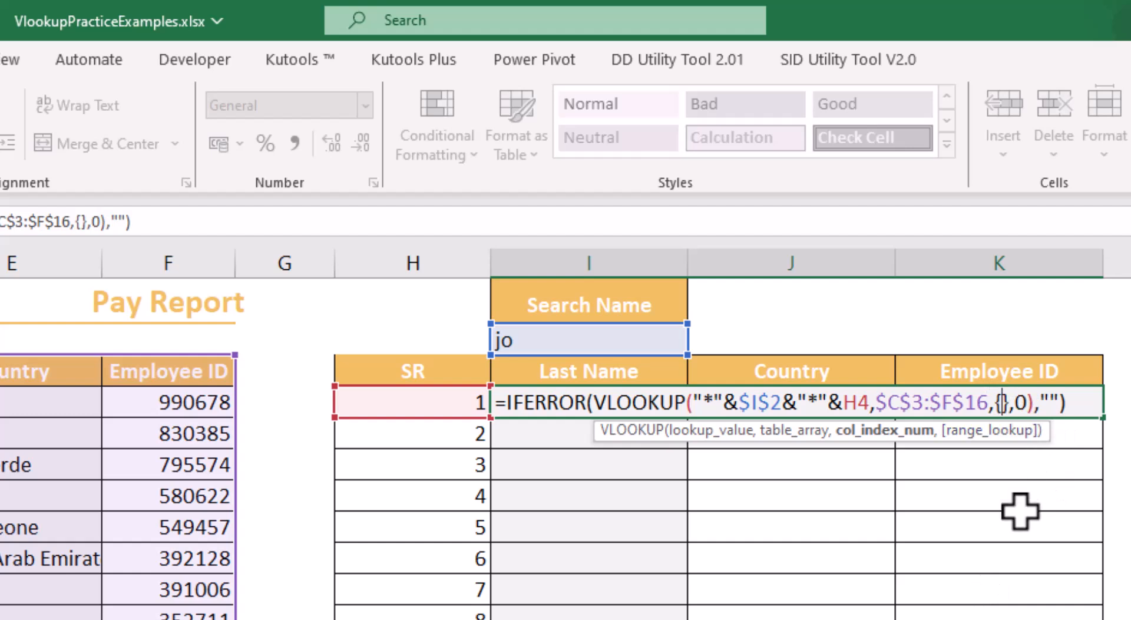
text(2)
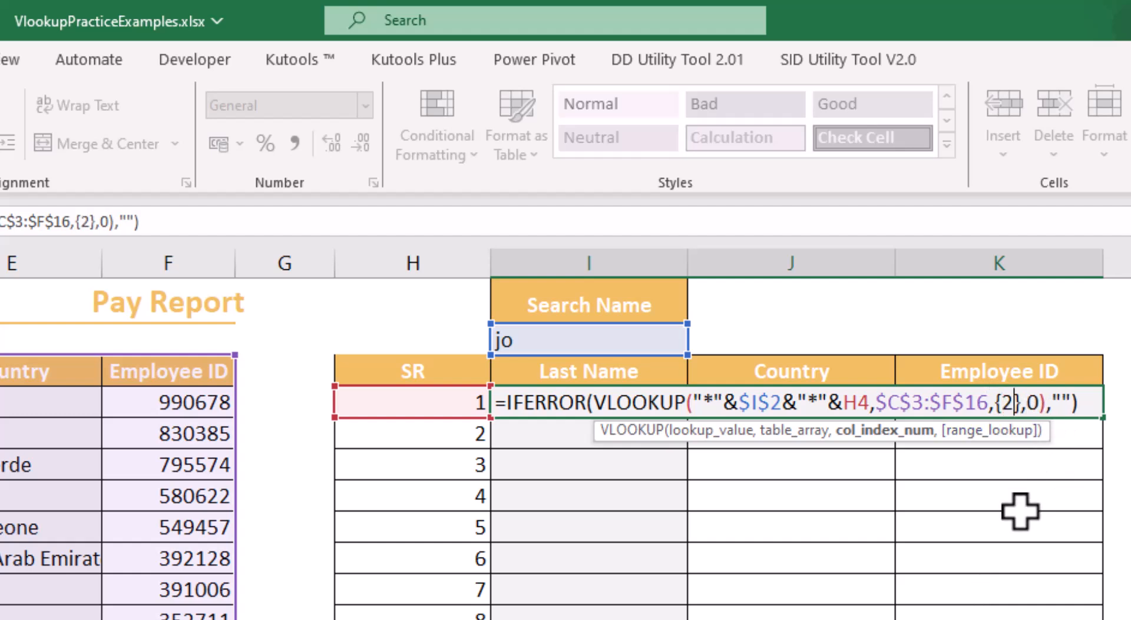
text(m)
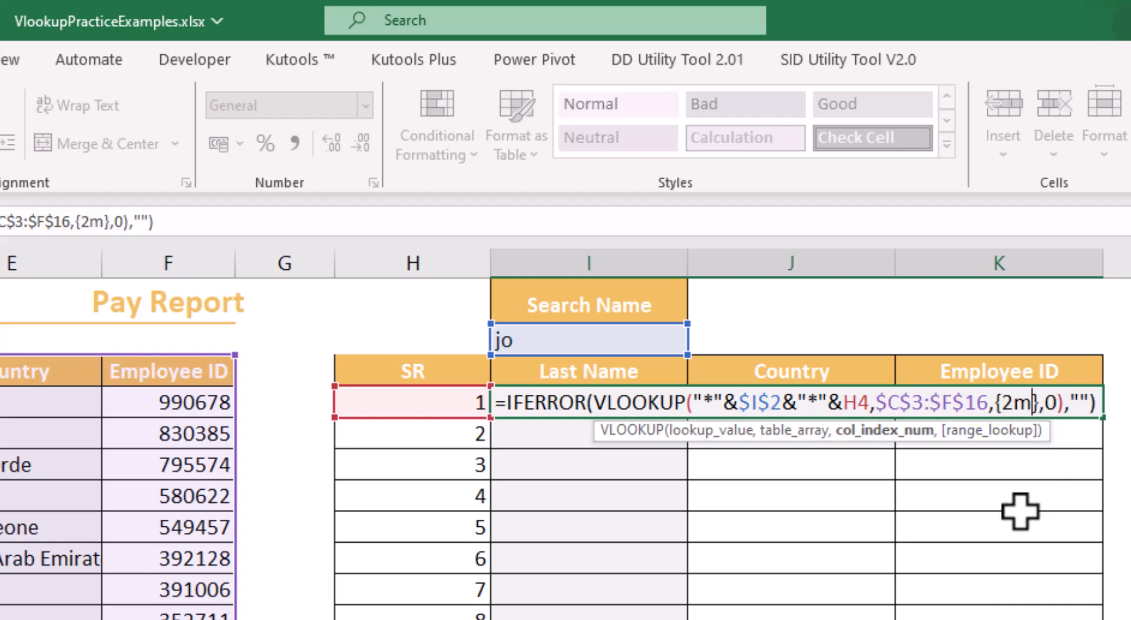
key(BackSpace)
text(,3,4)
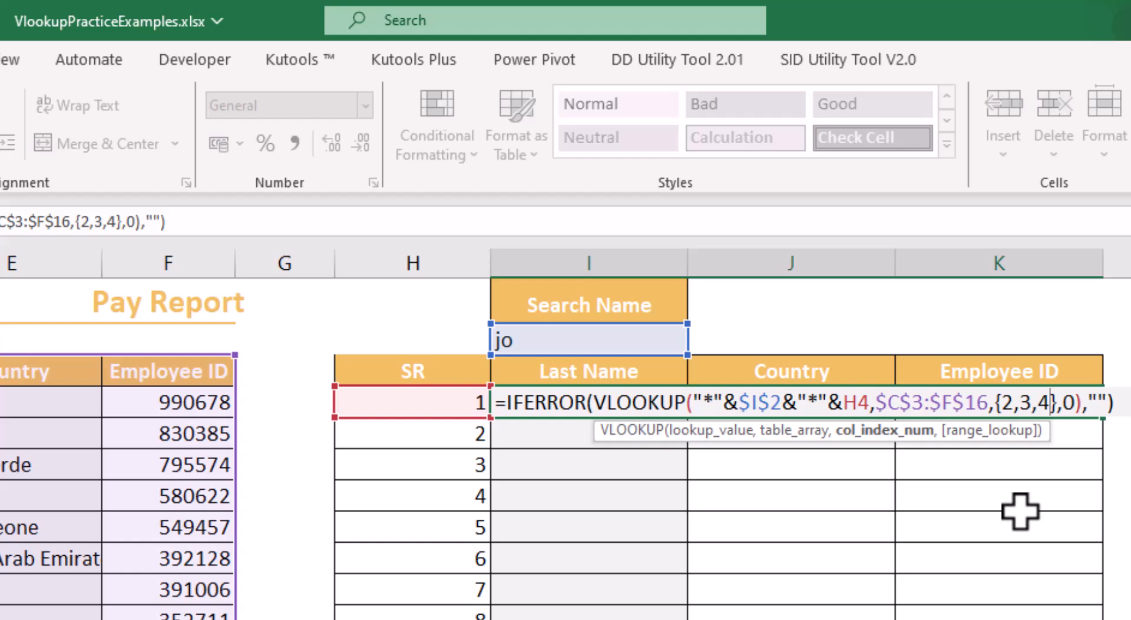
key(F2)
key(ctrl+shift+Return)
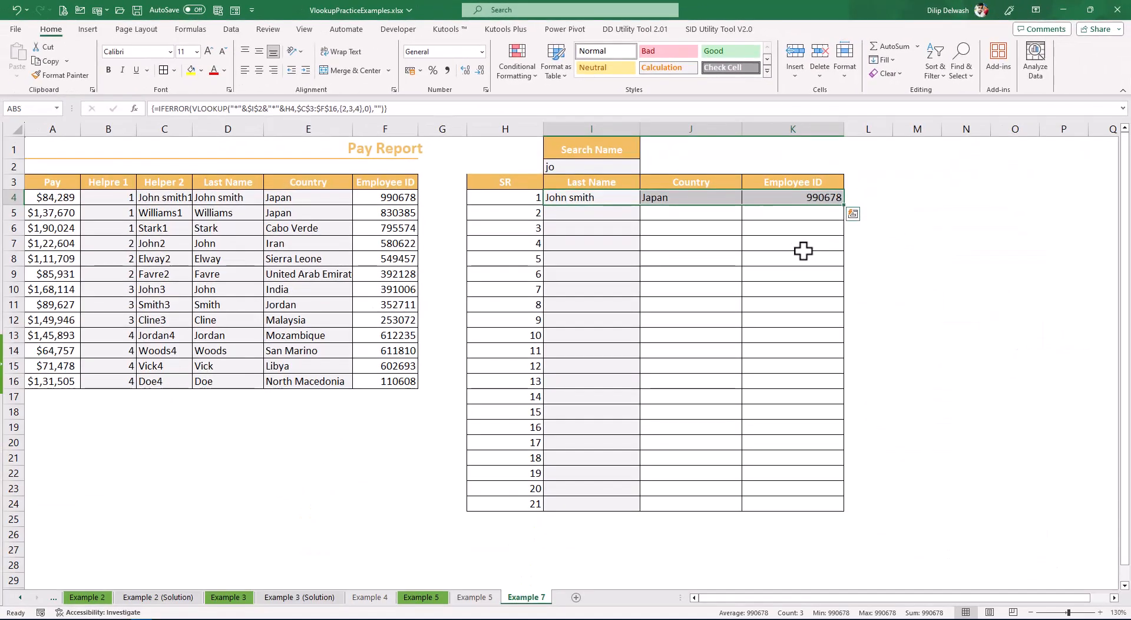
- Examine the array formula shared by I4, J4 and K4, including its column index array {2,3,4}
click(805, 258)
click(600, 202)
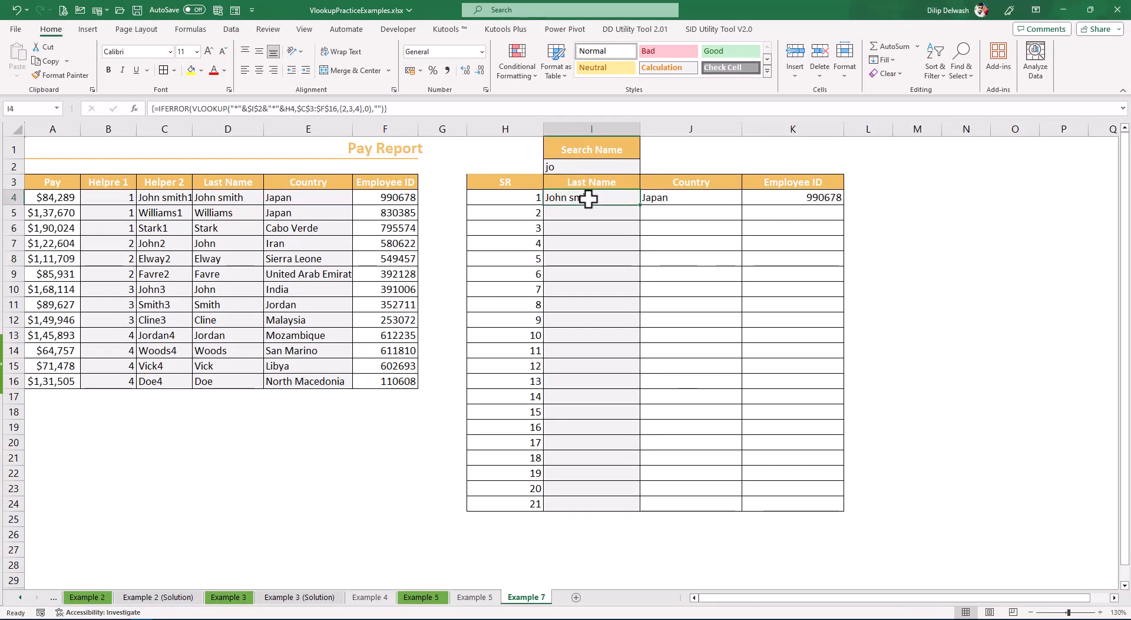
click(663, 197)
click(783, 196)
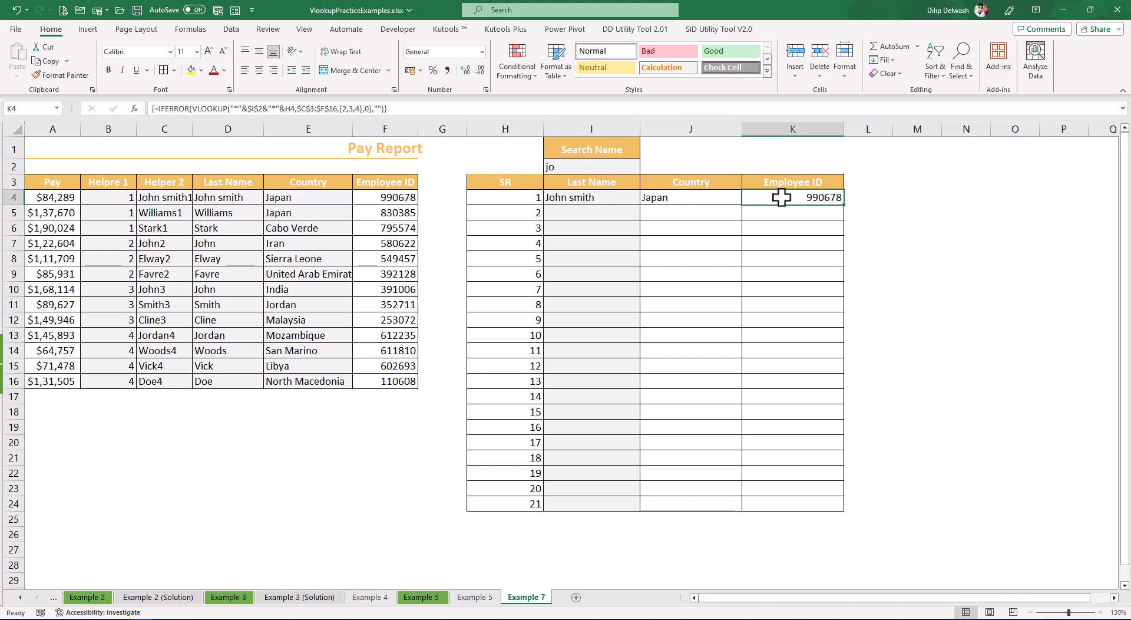
drag(609, 198, 808, 197)
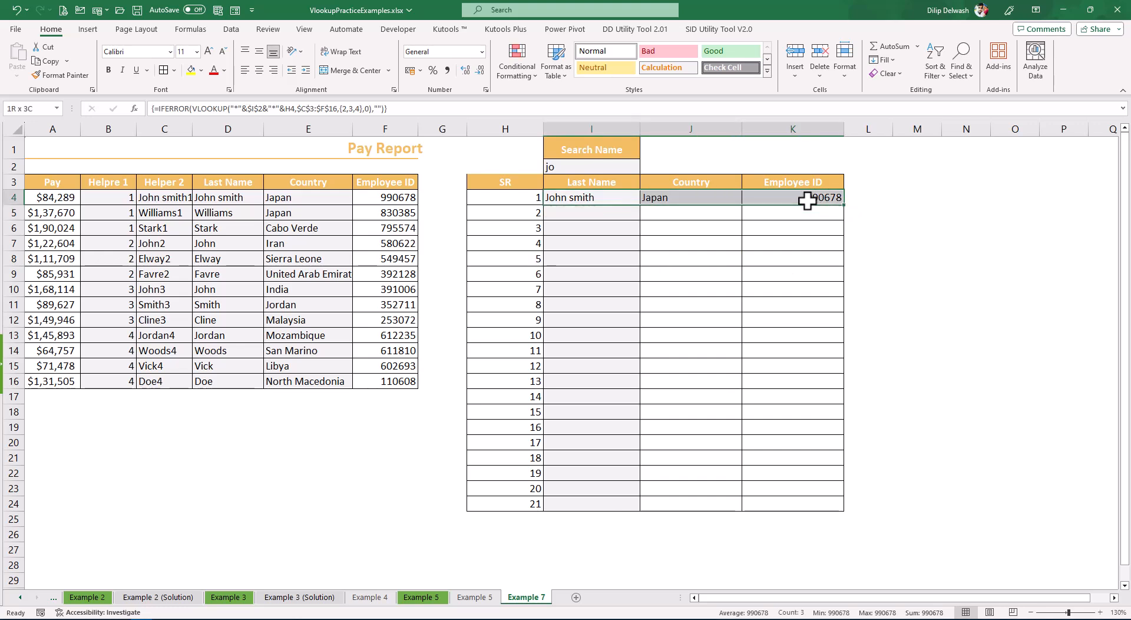
click(614, 196)
click(664, 197)
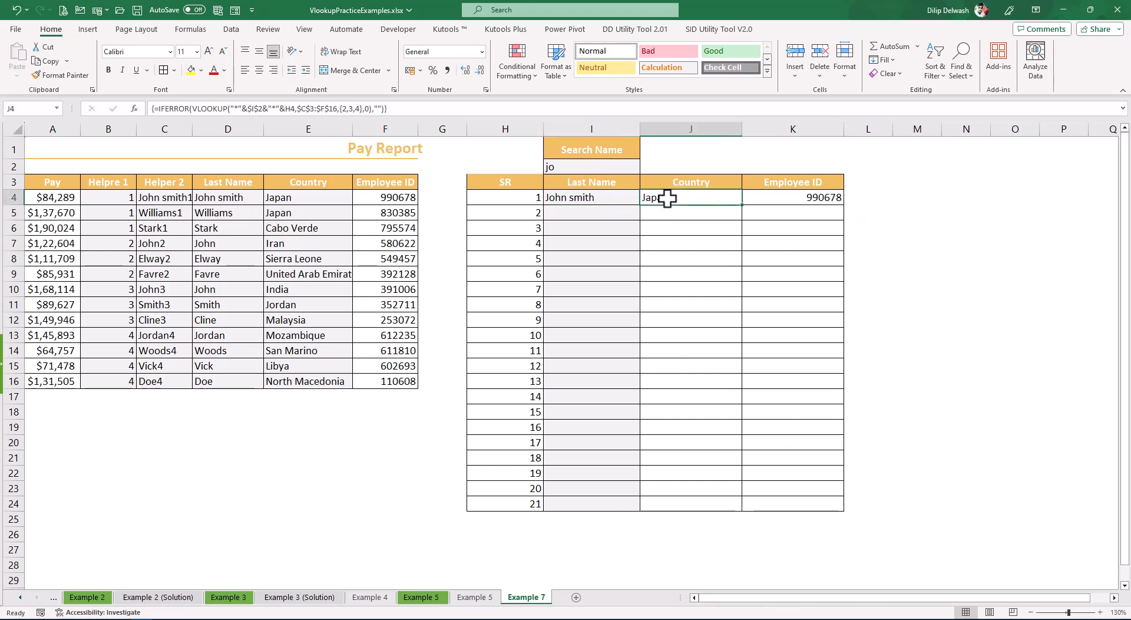
click(779, 196)
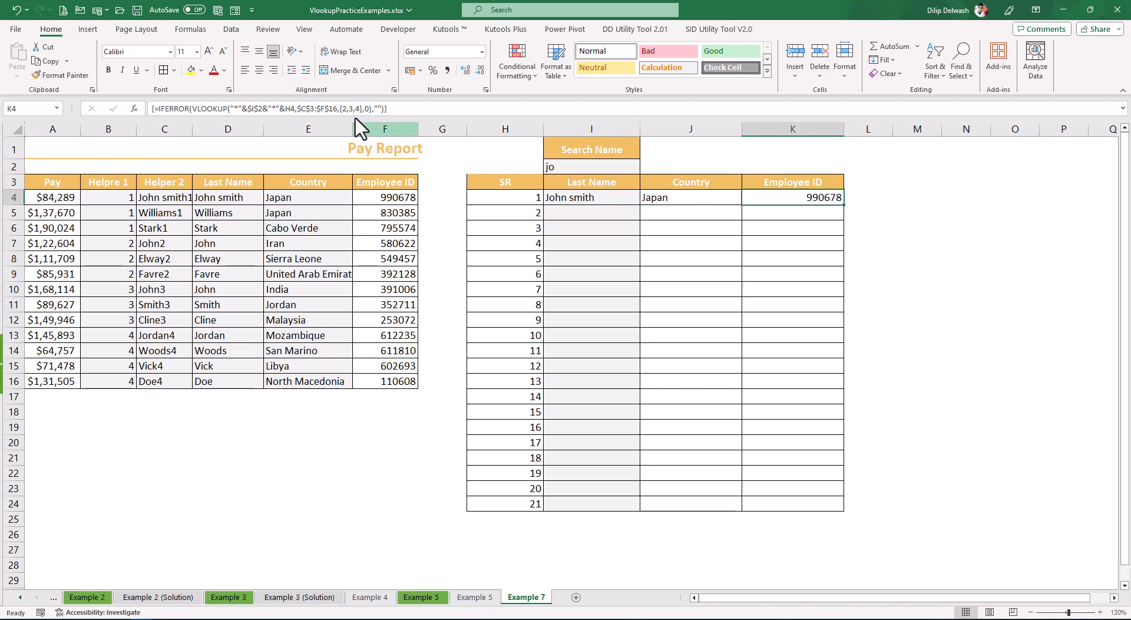
drag(340, 108, 361, 109)
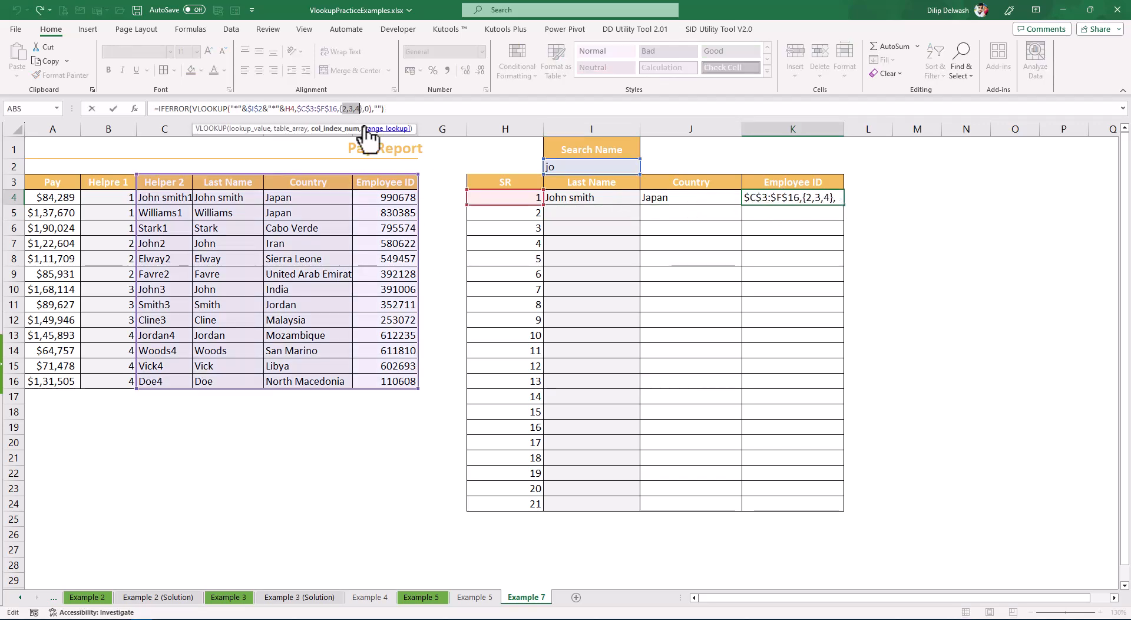
key(ctrl+shift+Return)
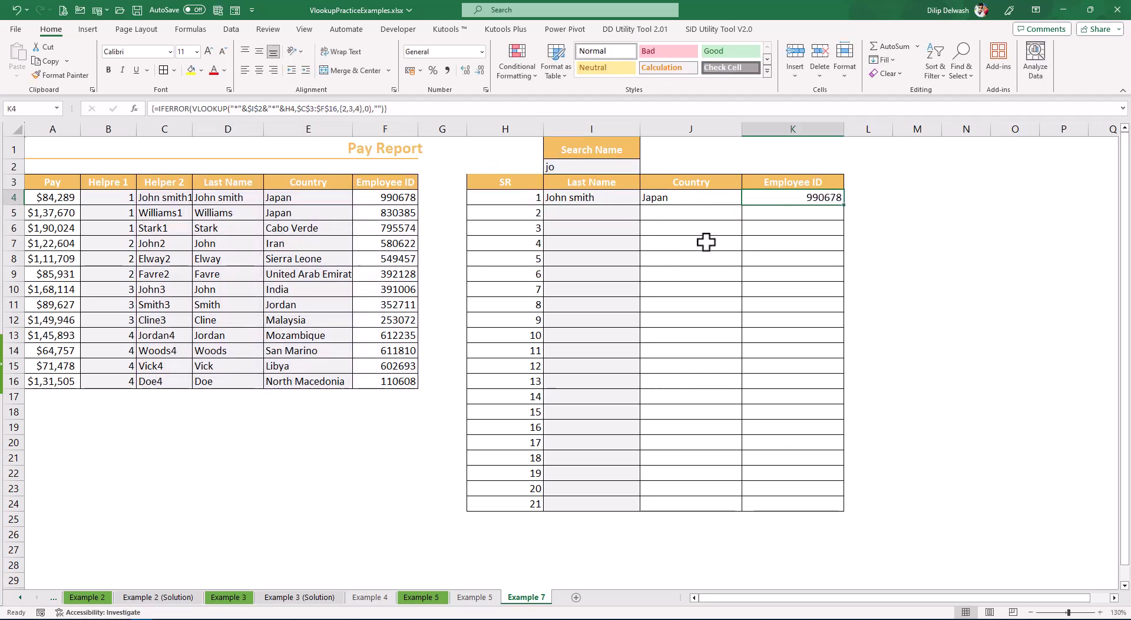
- Try to delete only K4 from the I4:K4 array formula
key(Delete)
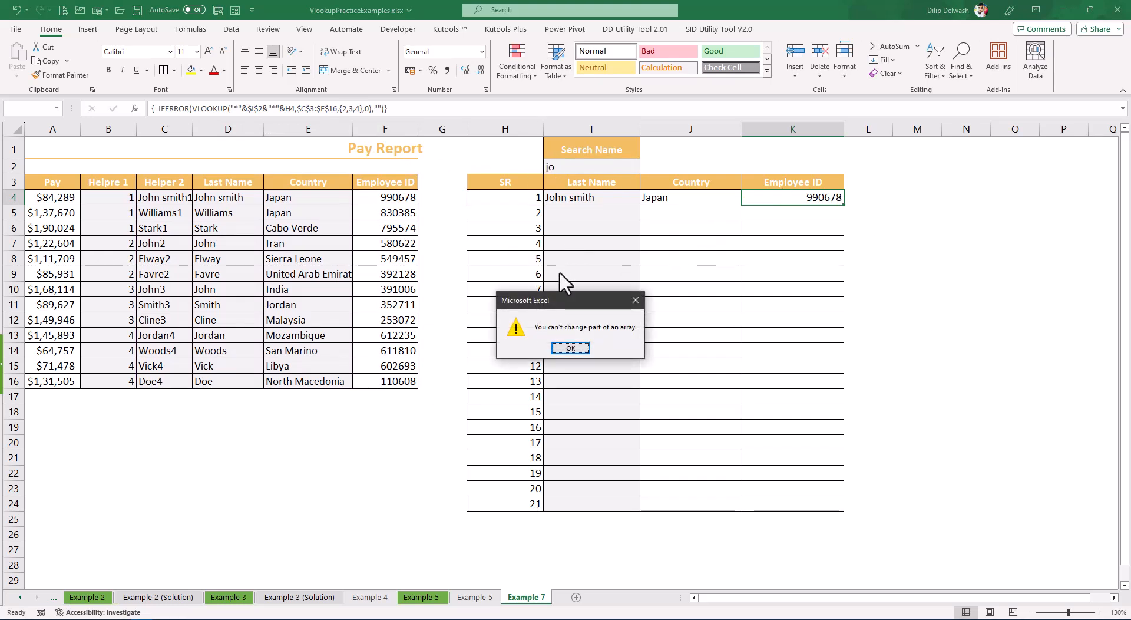
drag(558, 308, 891, 284)
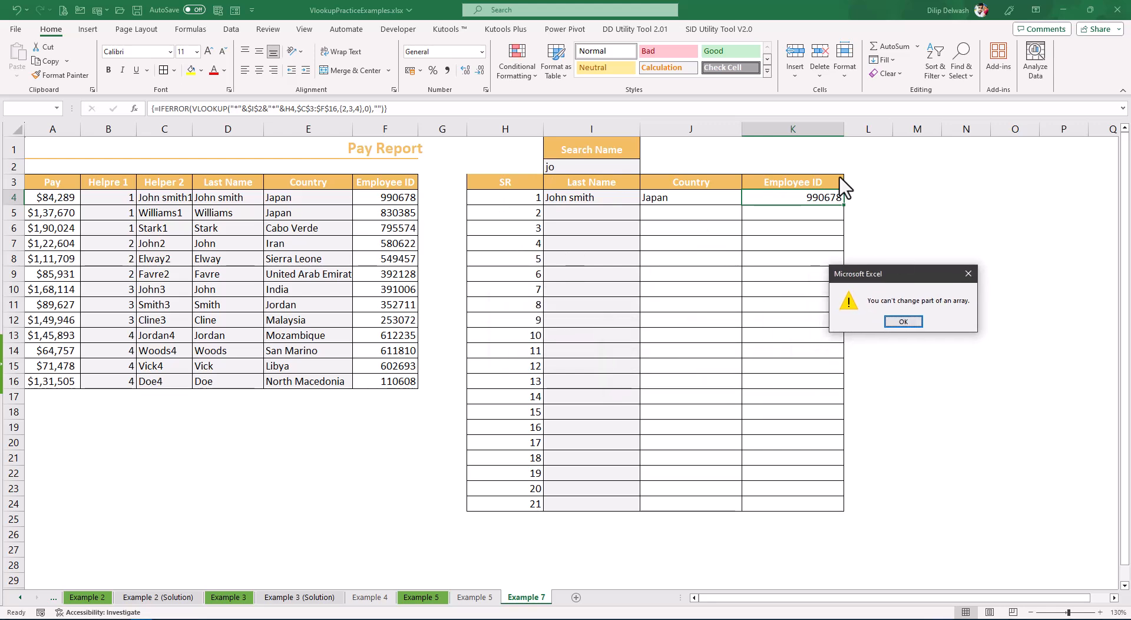
click(903, 321)
- Fill the array formula from I4:K4 down through row 24 and check the filled Last Name cells
drag(551, 198, 833, 509)
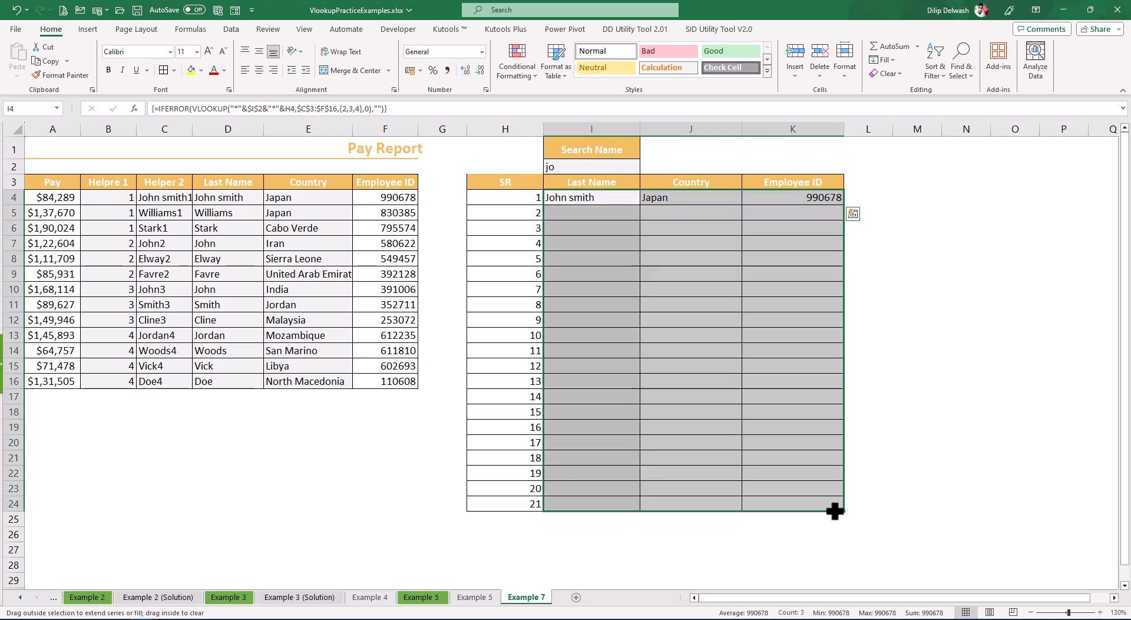
click(793, 366)
drag(558, 197, 561, 239)
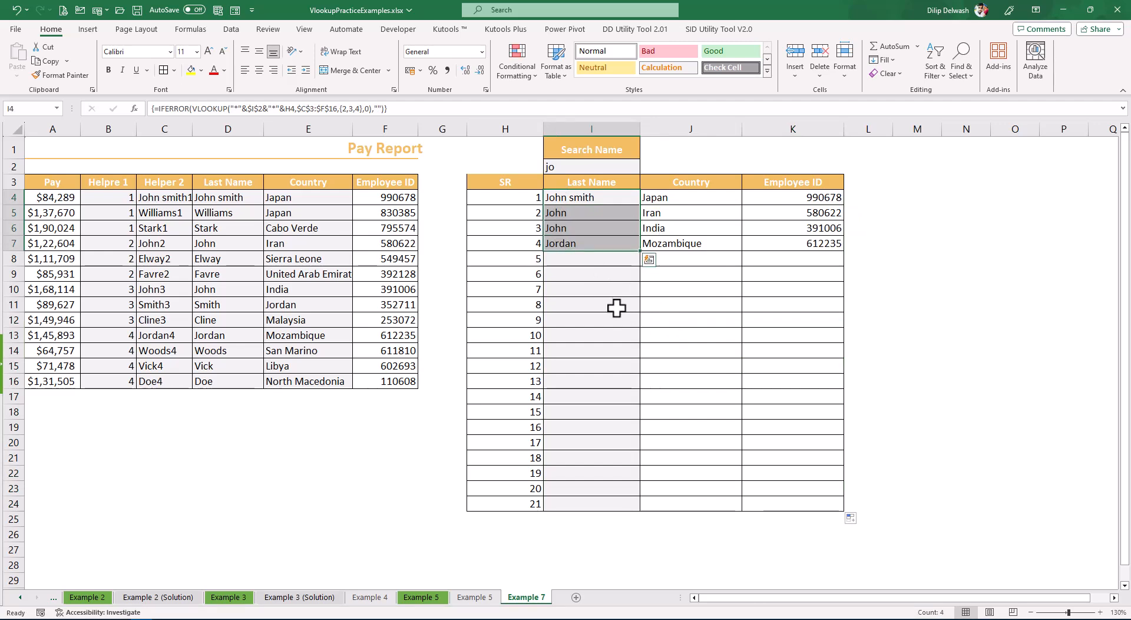
click(563, 259)
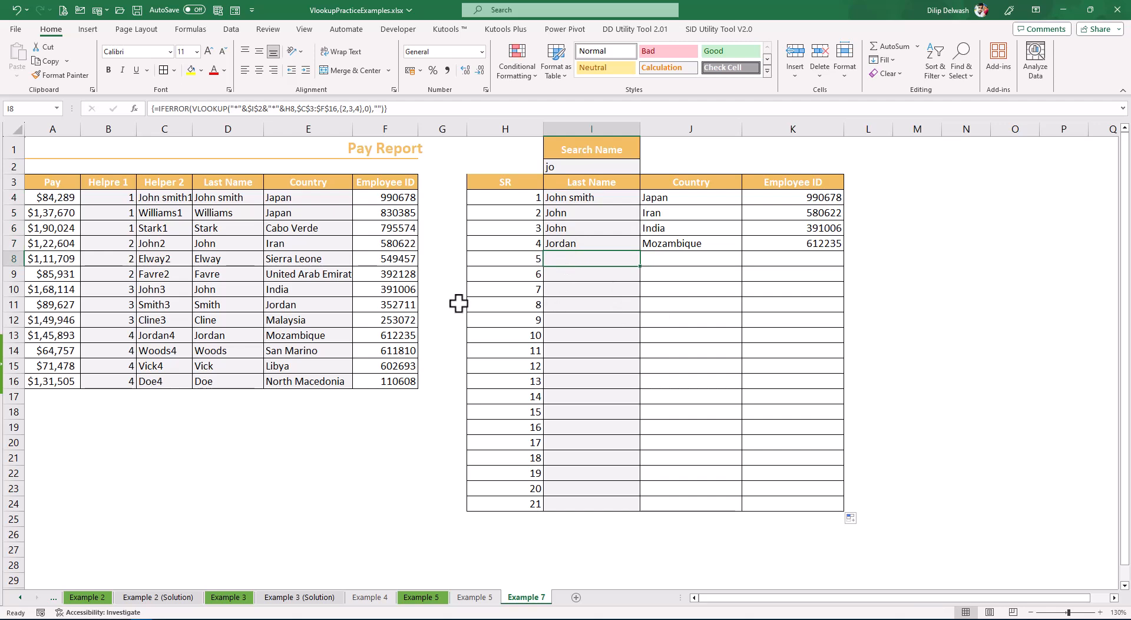
- Hide helper columns B and C and the SR column H
drag(165, 129, 111, 127)
right_click(111, 128)
key(Escape)
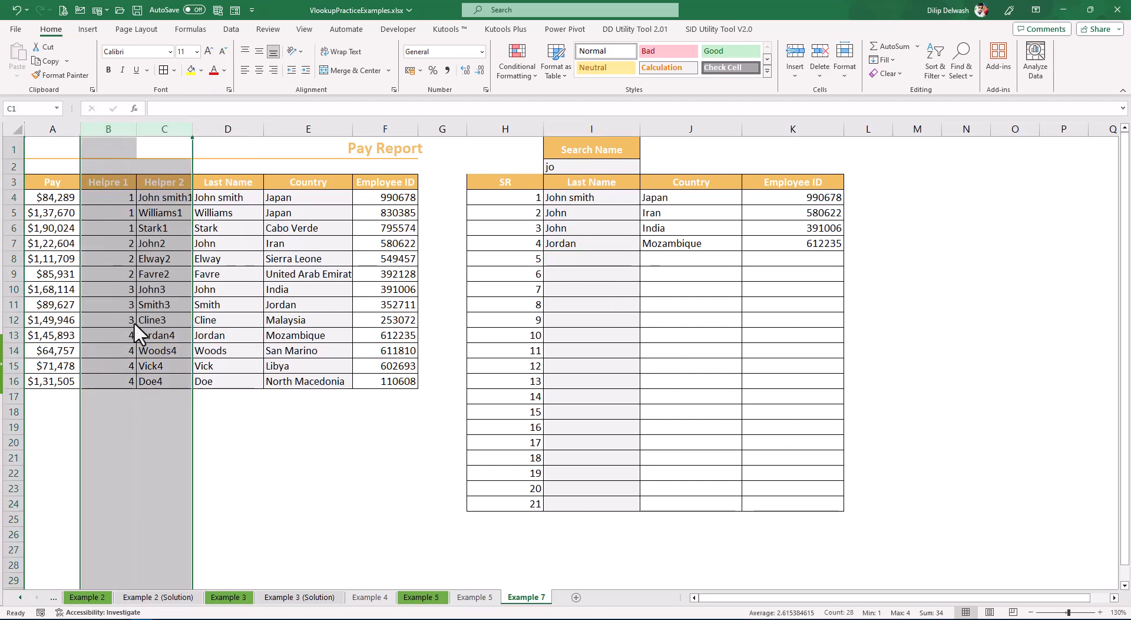
right_click(398, 129)
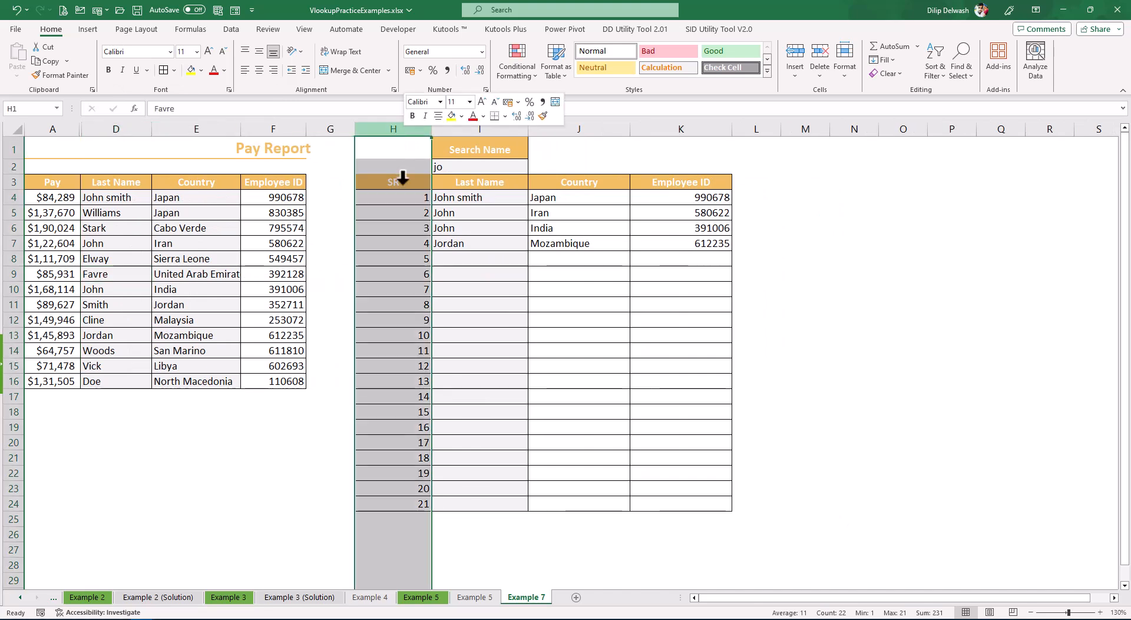
click(430, 354)
click(461, 360)
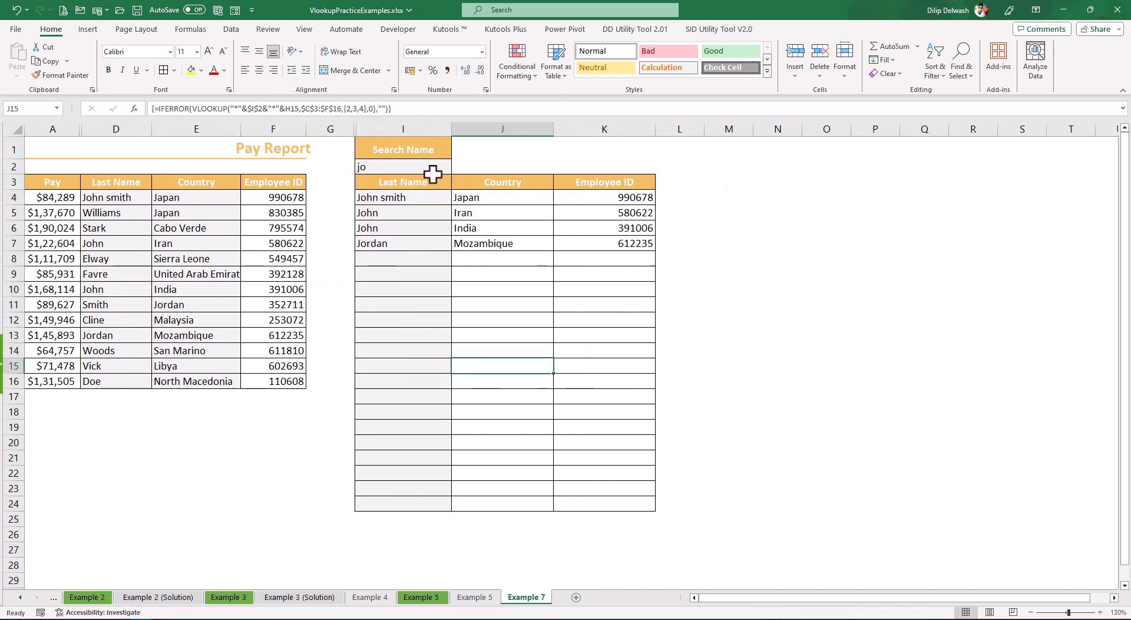
- Try "rk" as the Search Name in I2 and undo the entry
click(432, 172)
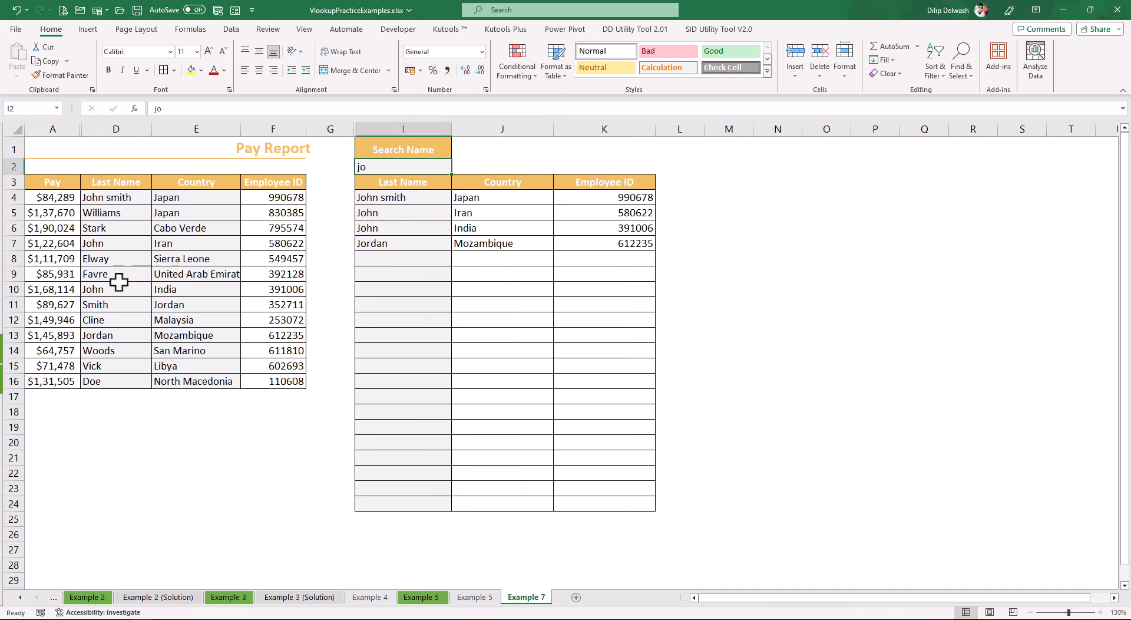
text(r)
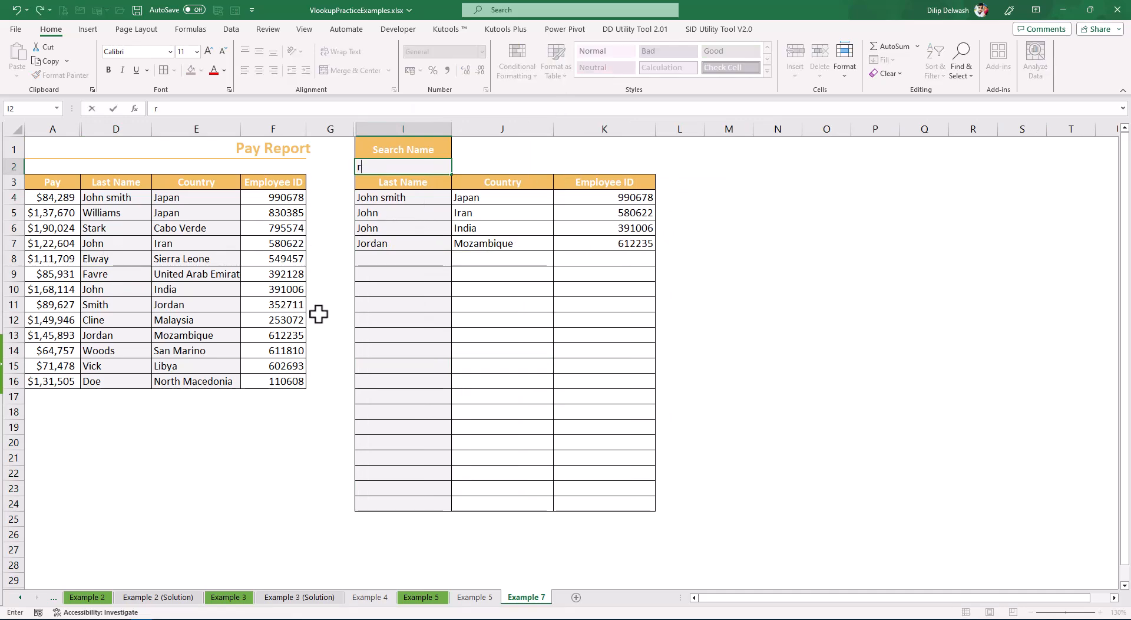
key(Return)
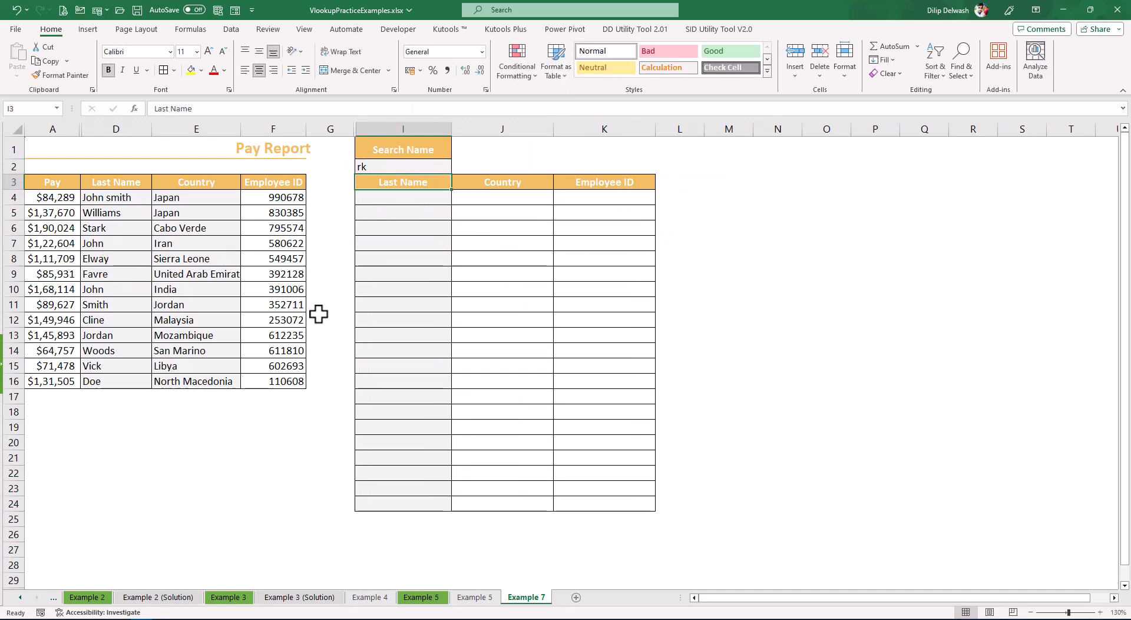
key(ctrl+z)
- Search for "st" in I2 and compare the returned record with D6:F6 in the Pay Report
text(st)
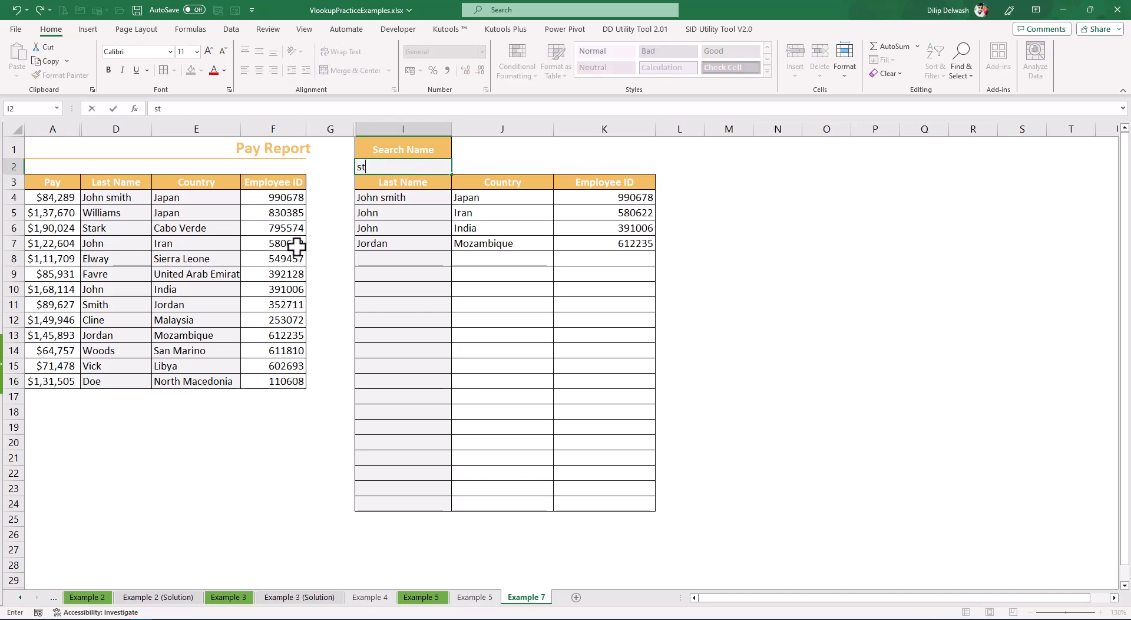
text(ar)
key(BackSpace)
key(BackSpace)
key(Return)
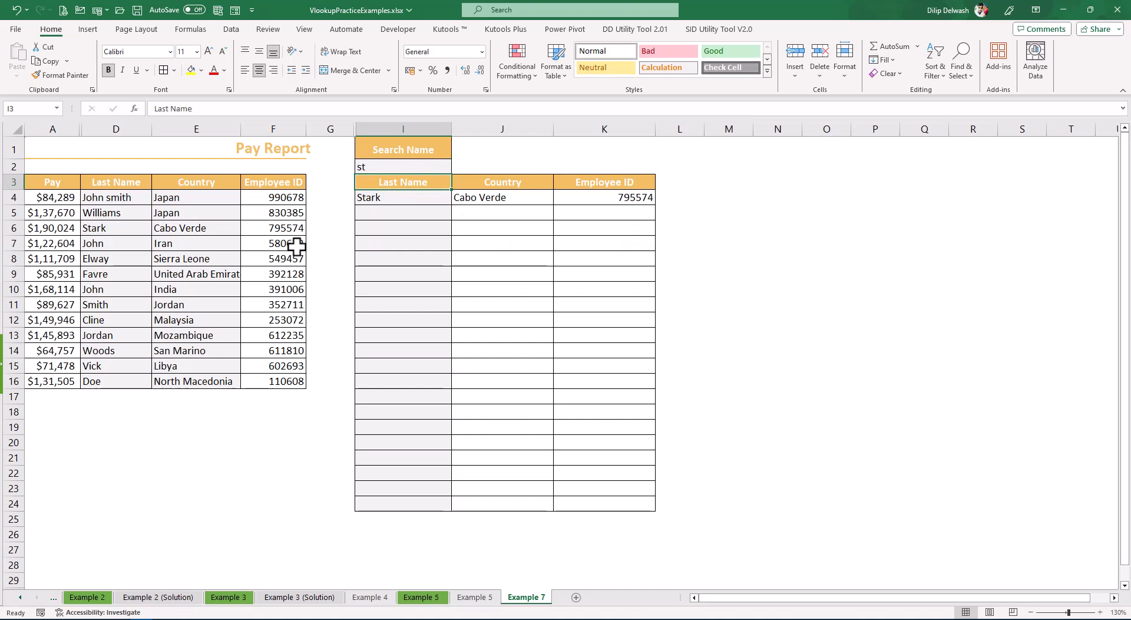
drag(105, 228, 295, 225)
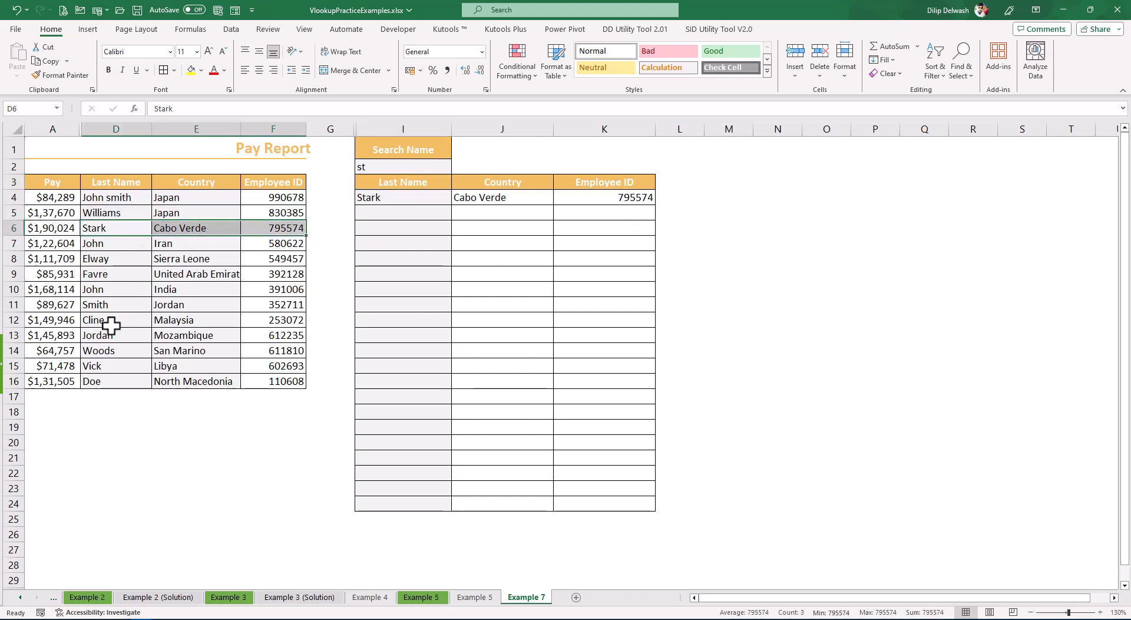
- Set the Search Name in I2 to "sm" and enter "?" in J2
click(85, 305)
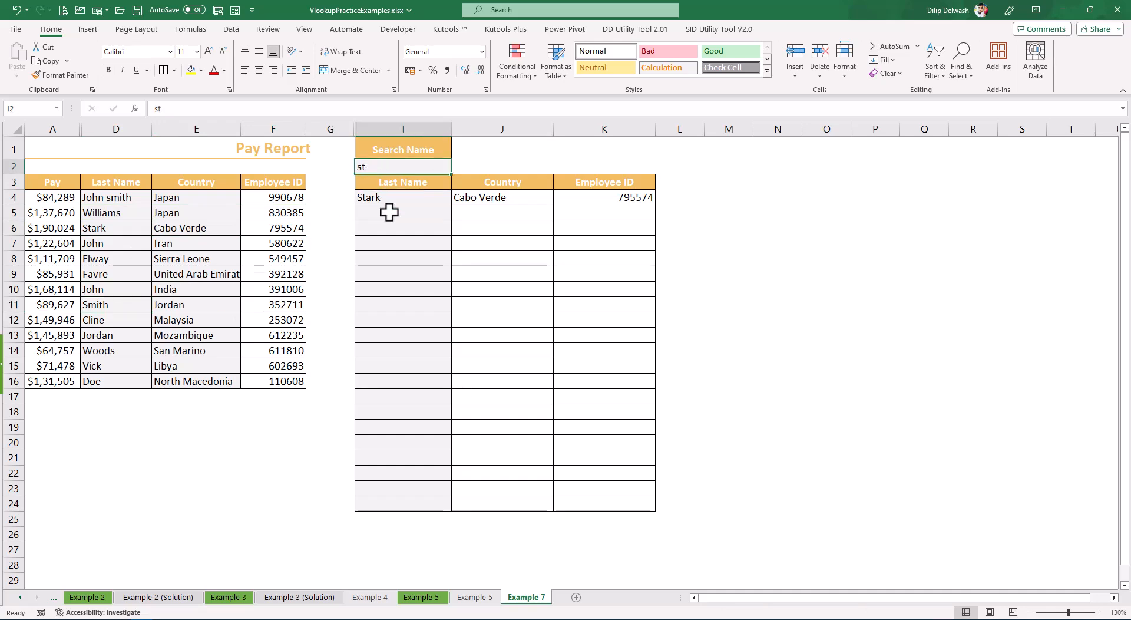
text(sm)
key(Return)
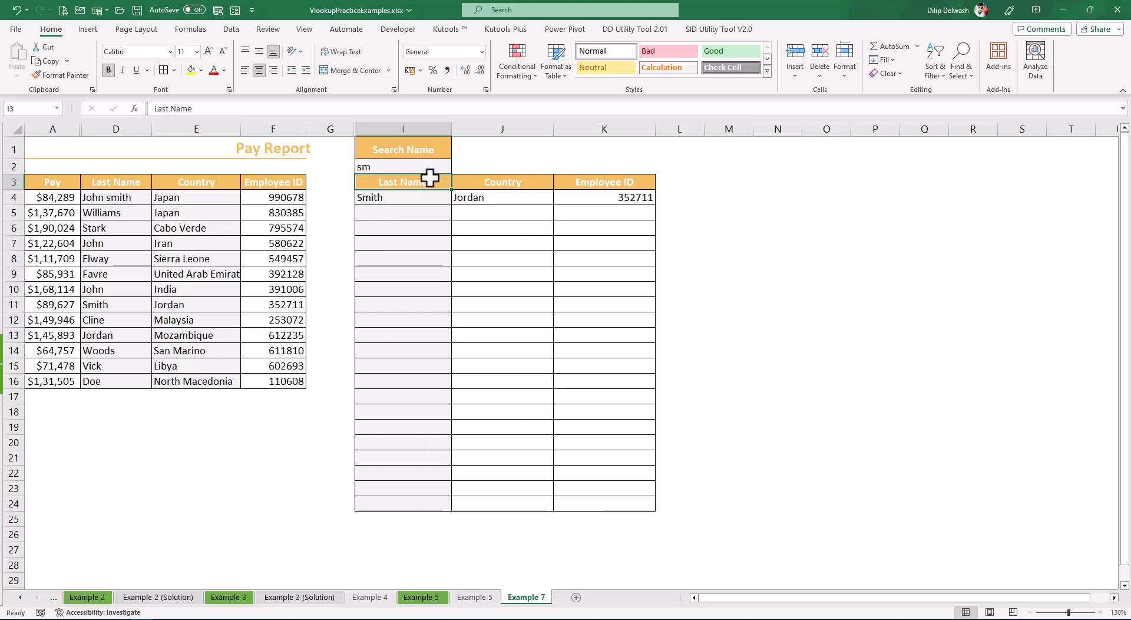
click(487, 159)
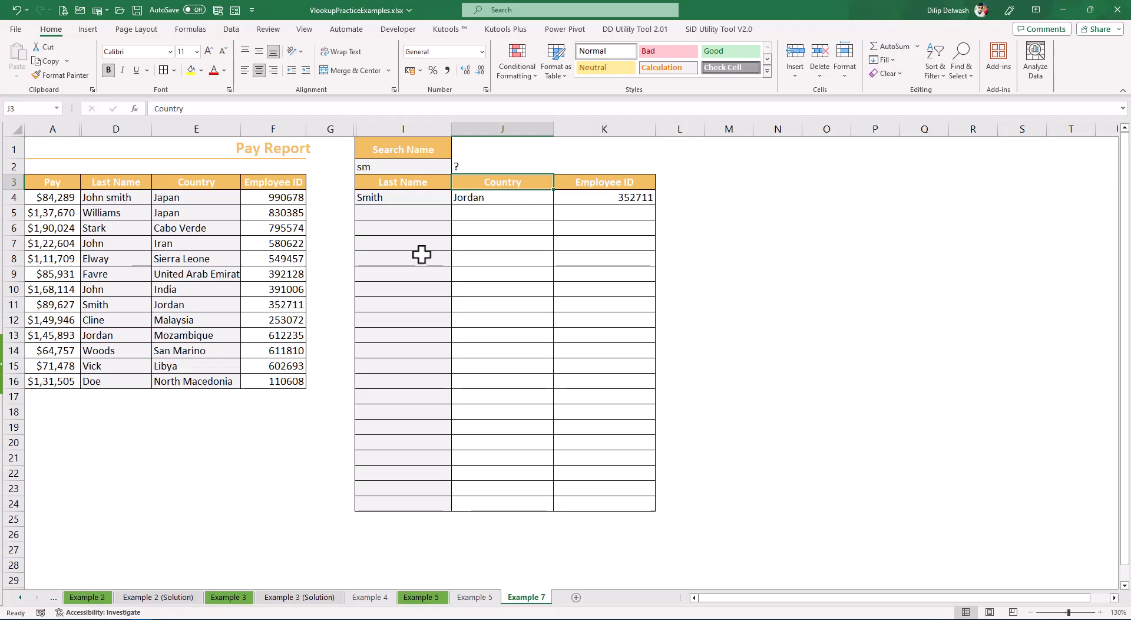
- Copy the search header block I1:K3 to L1 and widen column L to fit the Search Name heading
drag(401, 150, 606, 183)
key(ctrl+c)
key(ctrl+c)
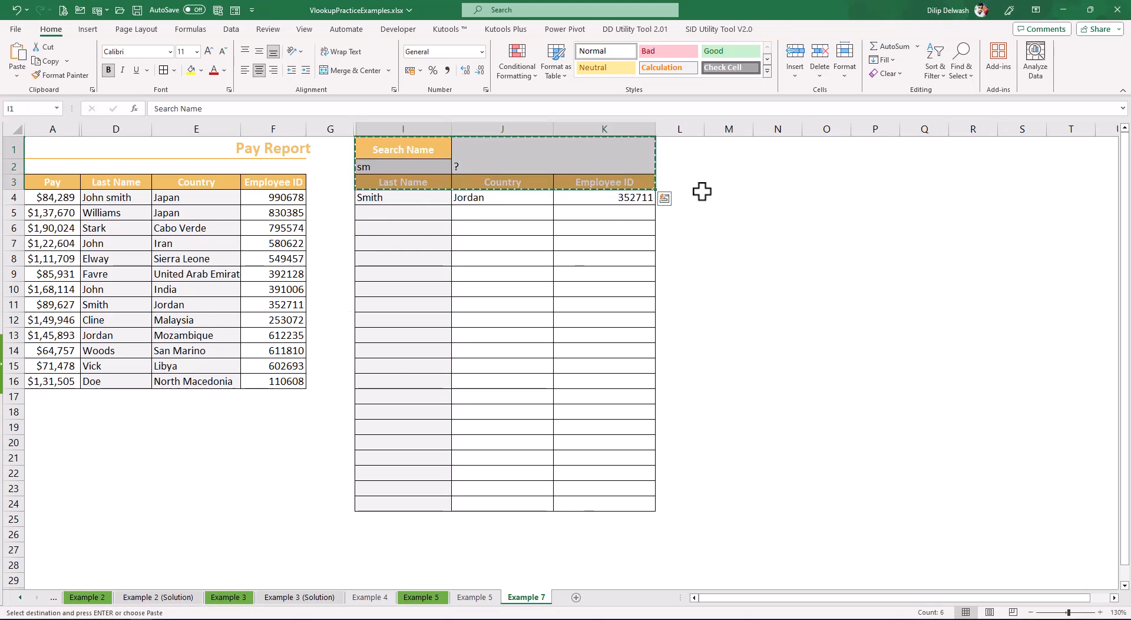
click(684, 147)
key(ctrl+v)
key(Escape)
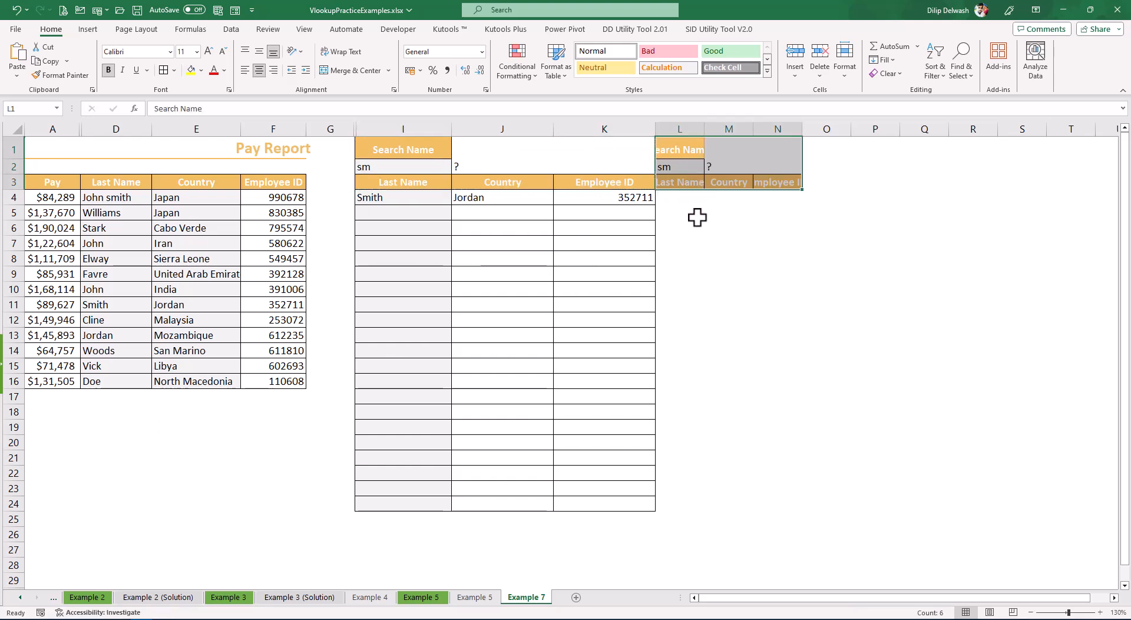
click(678, 167)
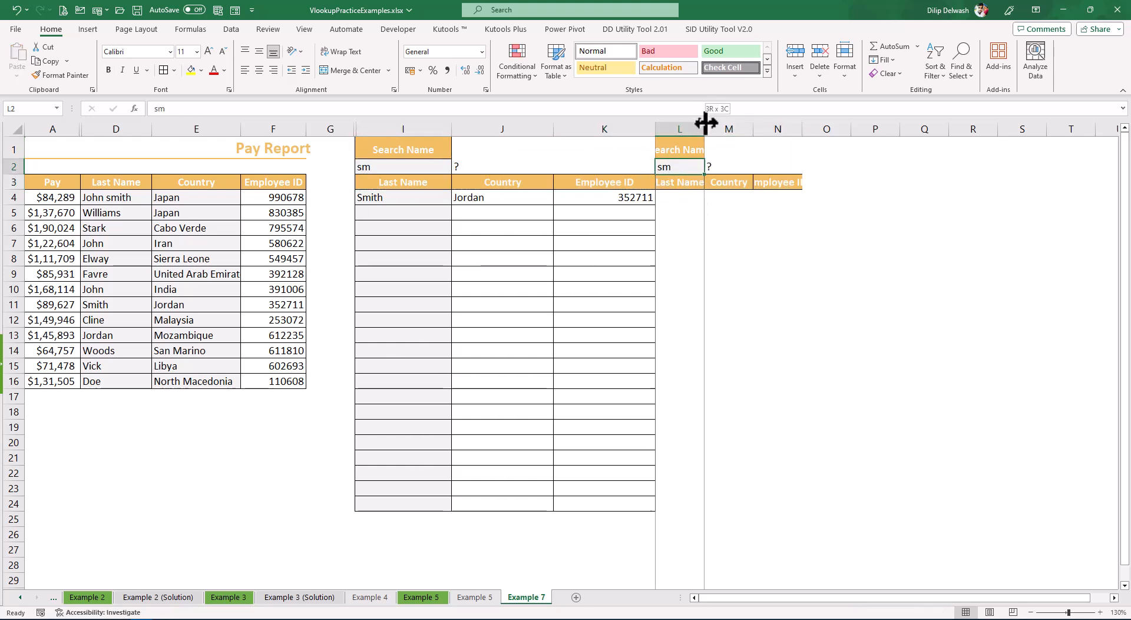
drag(705, 122, 731, 170)
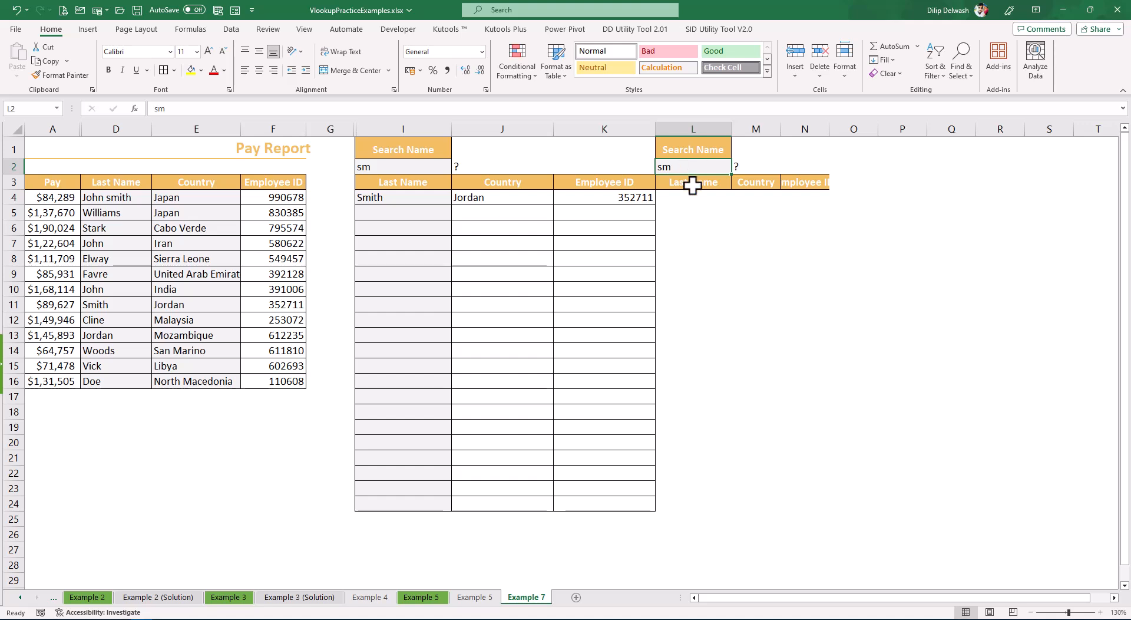
- Widen columns L and M of the second search block
drag(732, 129, 830, 145)
click(780, 272)
click(677, 169)
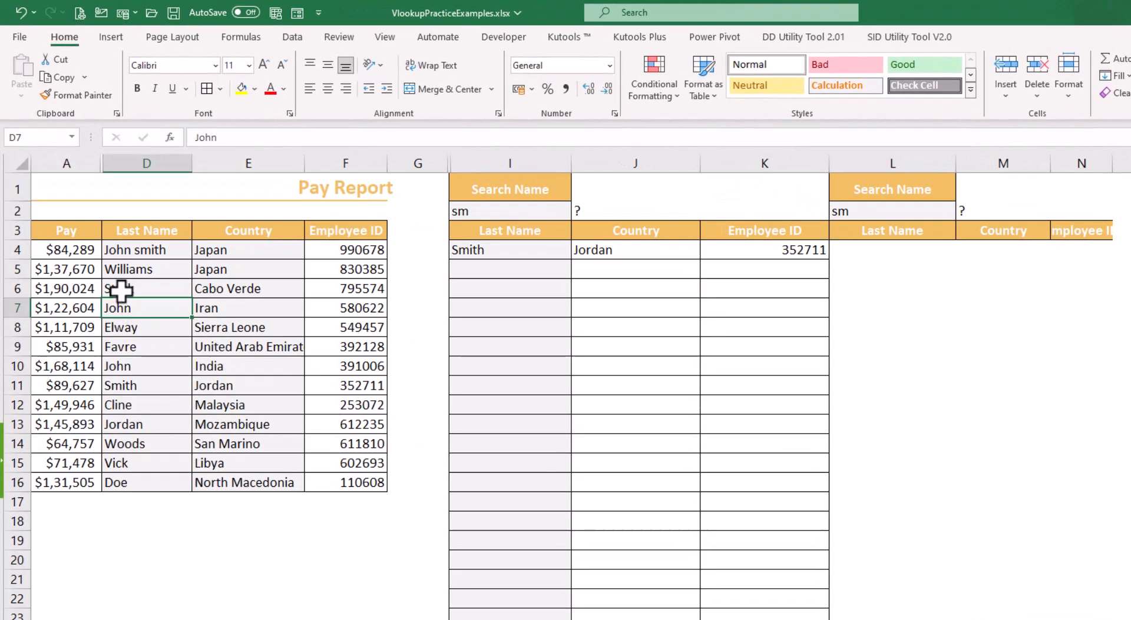
- Set the second block's Search Name in L2 to "ST???" as a single-character wildcard pattern
click(121, 247)
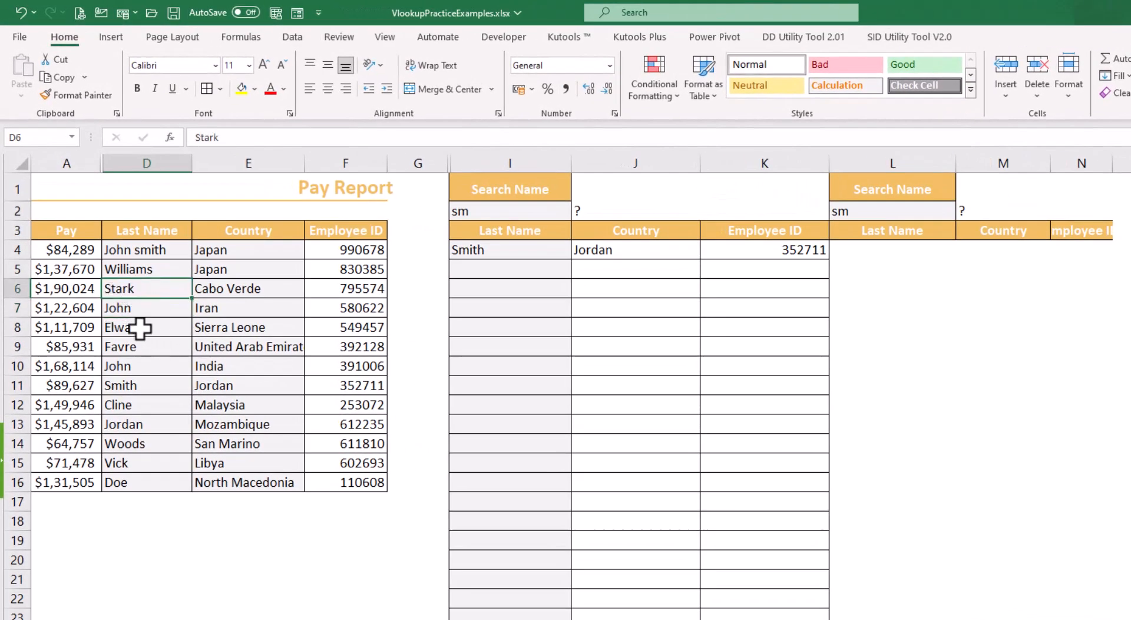
click(884, 215)
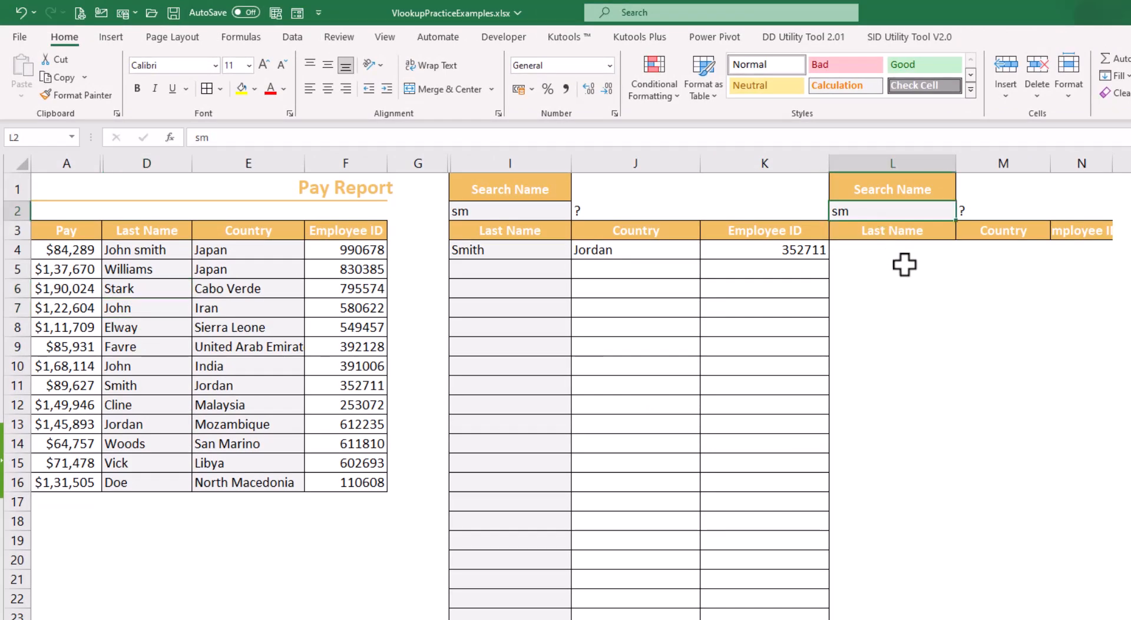
text(ST)
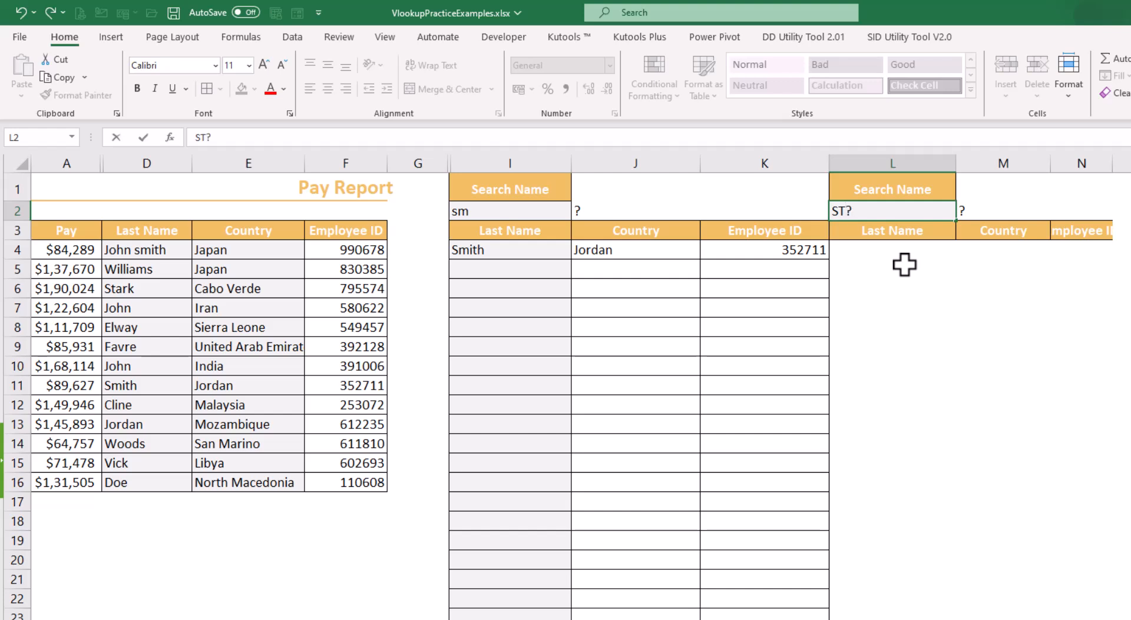
text(???)
key(Return)
key(Up)
- Enter =VLOOKUP(L2,D3:F16,1,0) in L4 to return the matching last name, and review it against the search pattern
click(866, 255)
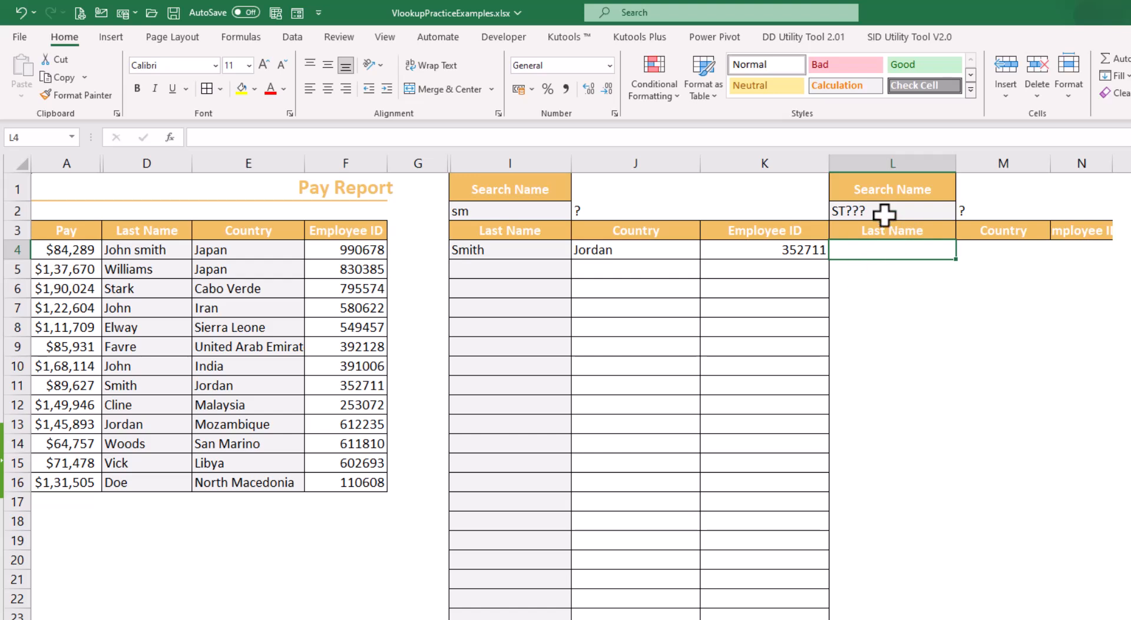
text(=vl)
key(Tab)
click(858, 216)
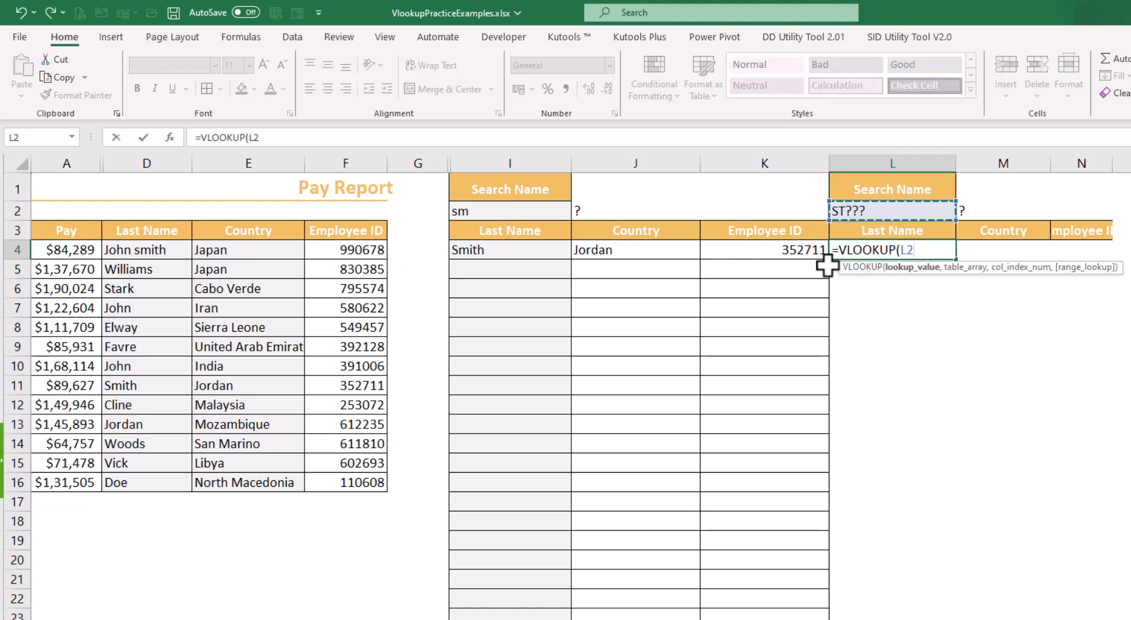
text(,)
drag(129, 231, 357, 481)
text(,)
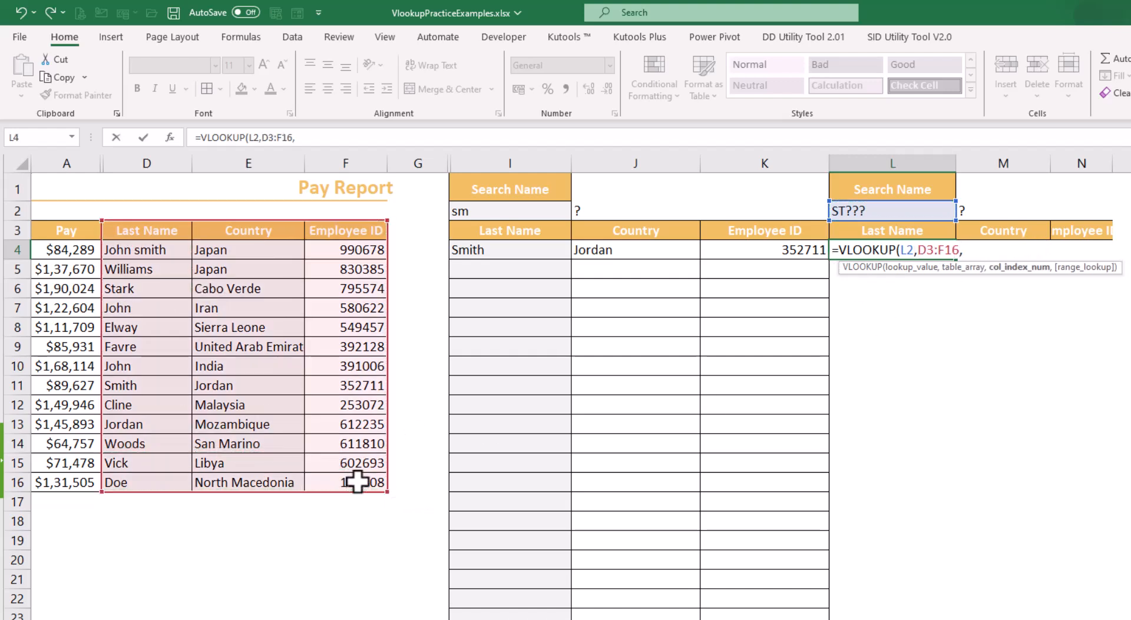
text(1,0)
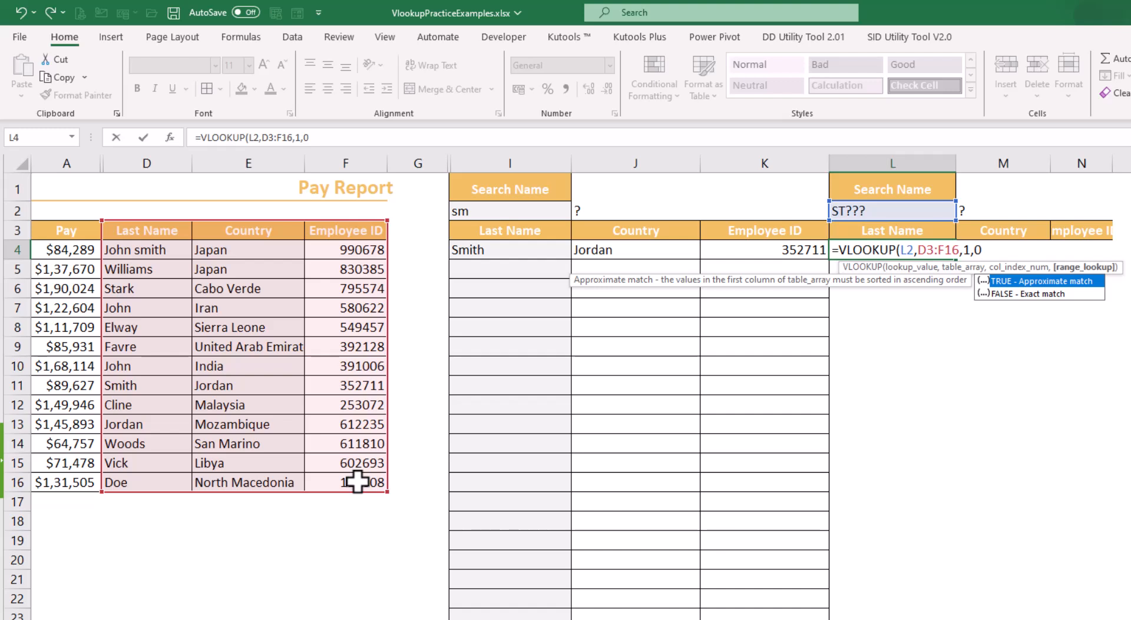
text())
key(Return)
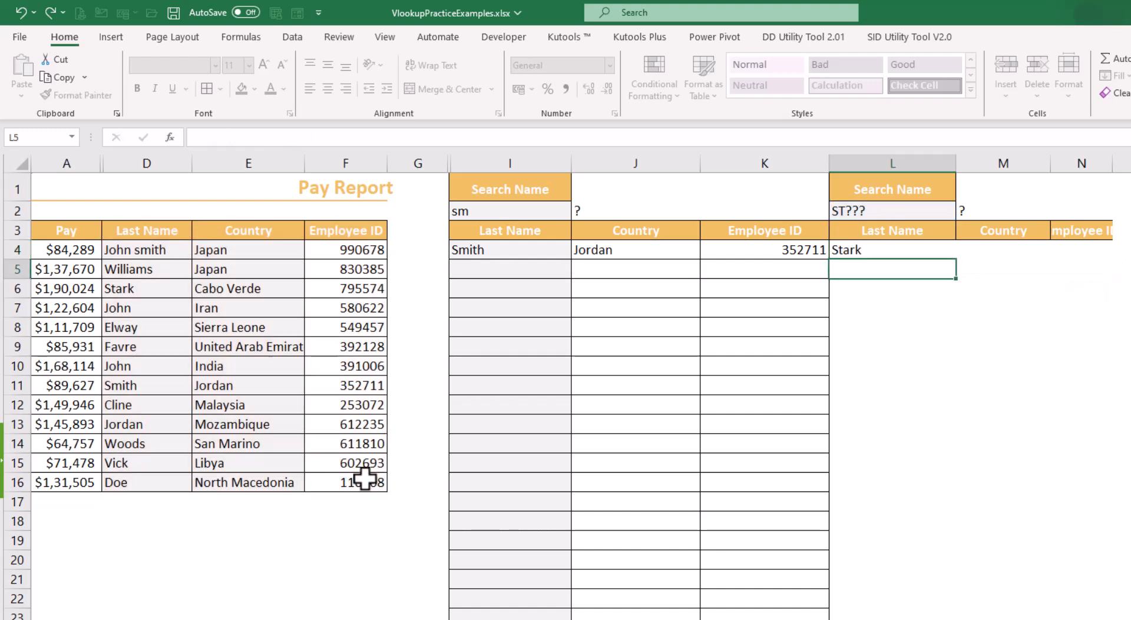
click(919, 211)
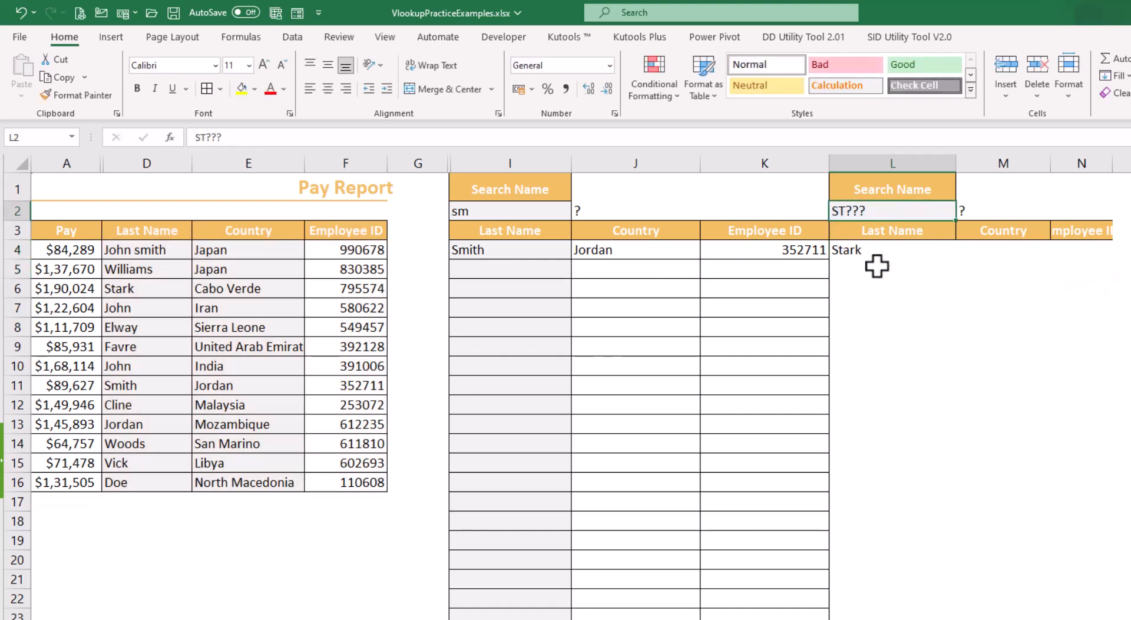
click(872, 250)
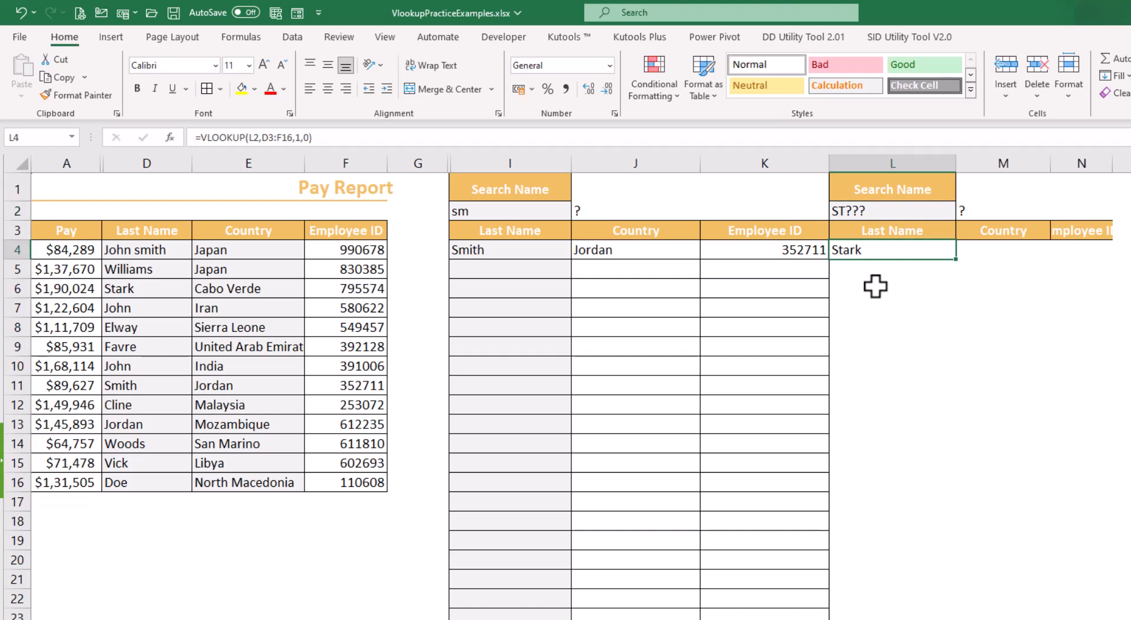
- Change the last name in D7 of the Pay Report to "Stcs"
click(152, 299)
text(St)
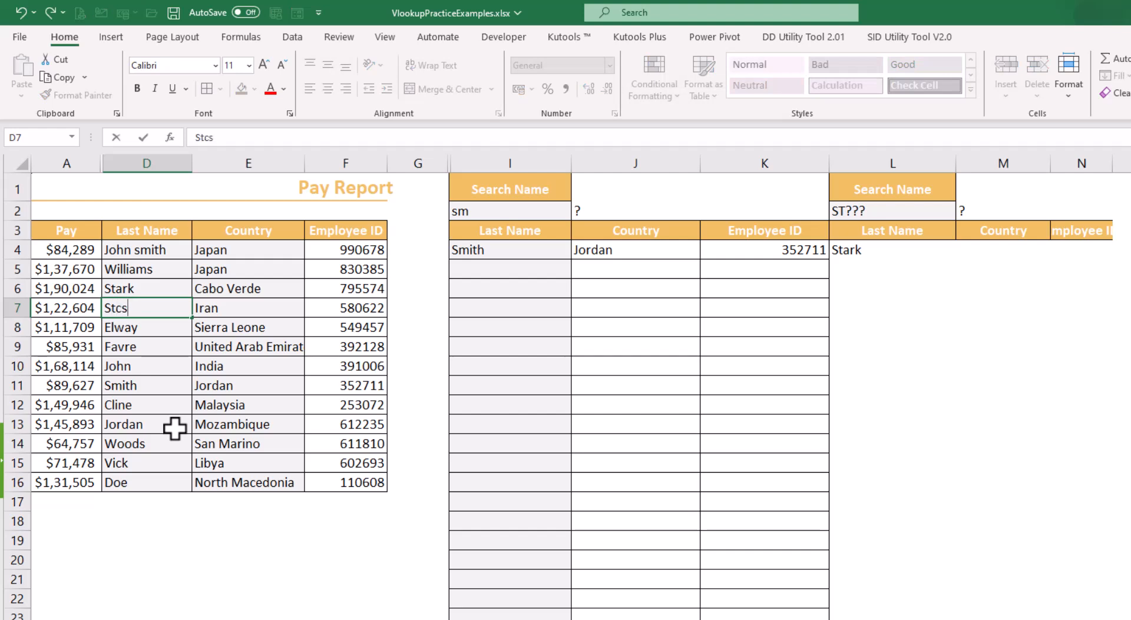
text(cs)
key(Return)
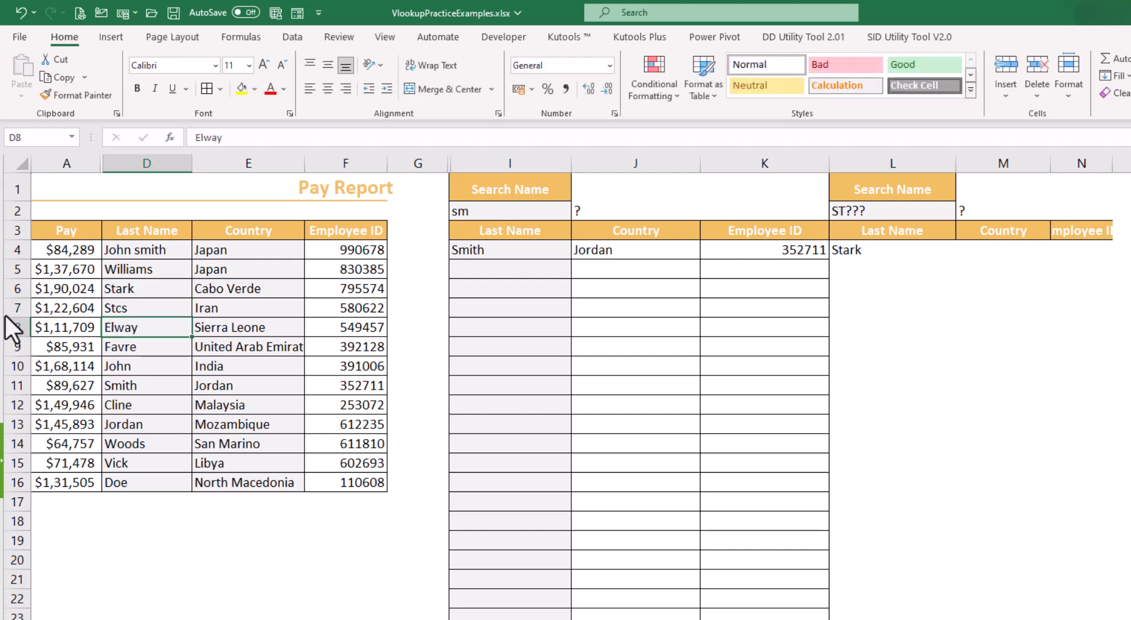
click(130, 304)
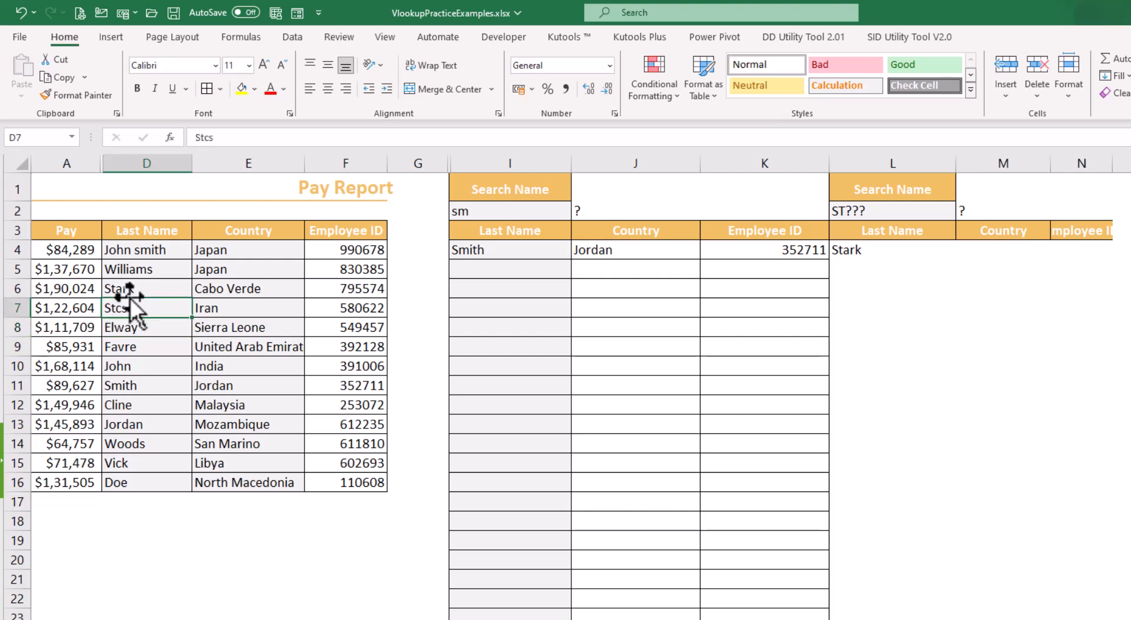
- Shorten the Search Name pattern in L2 to "ST??"
click(898, 213)
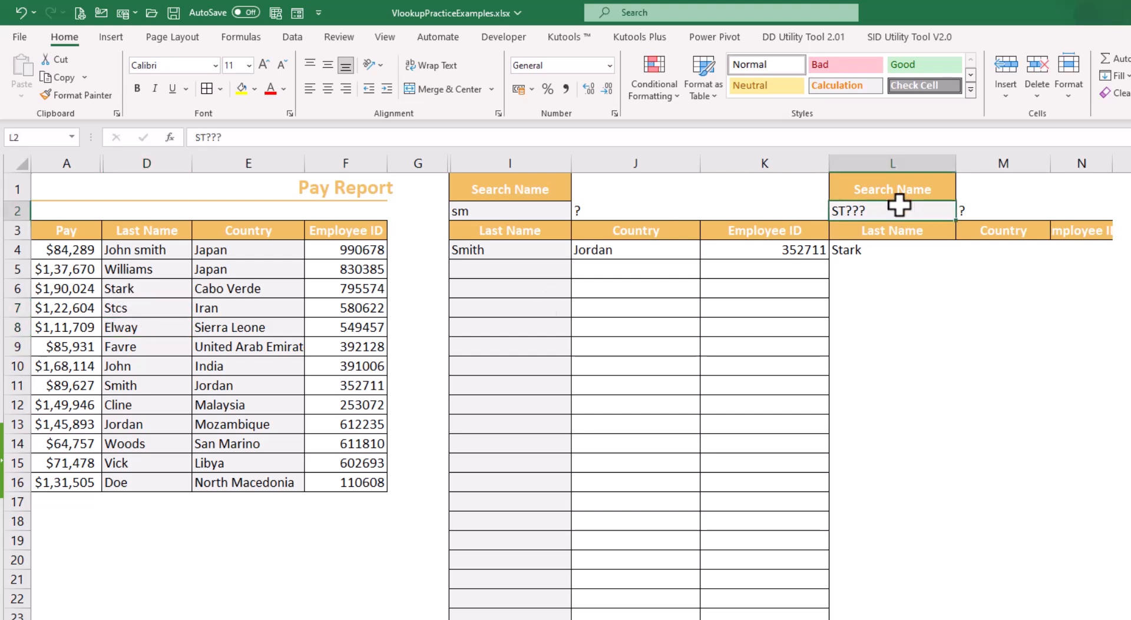
double_click(859, 211)
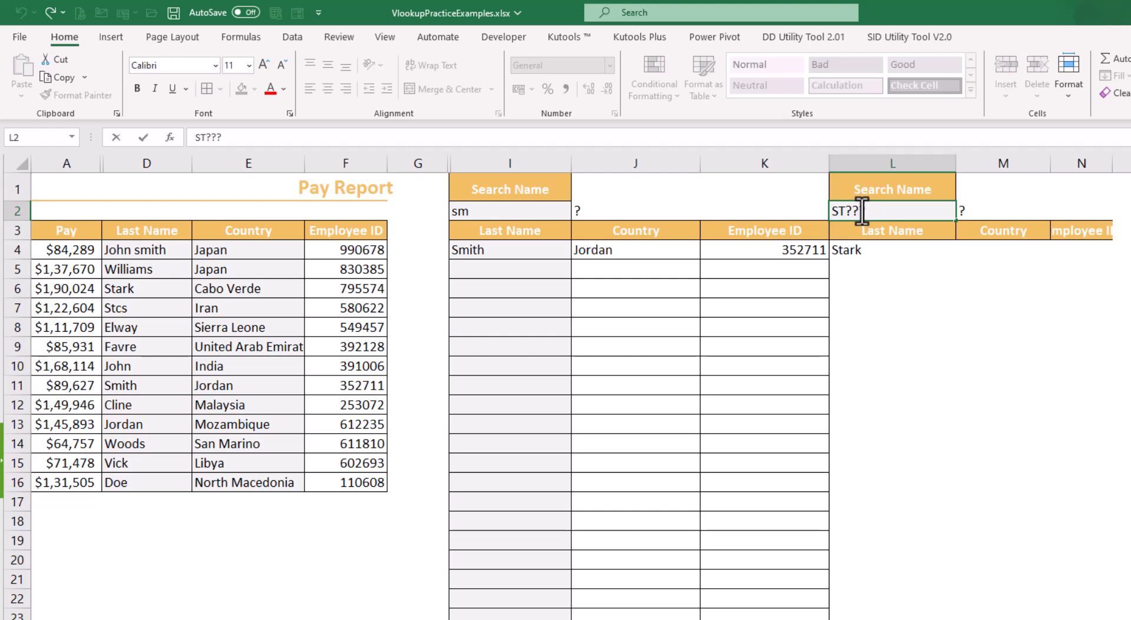
key(BackSpace)
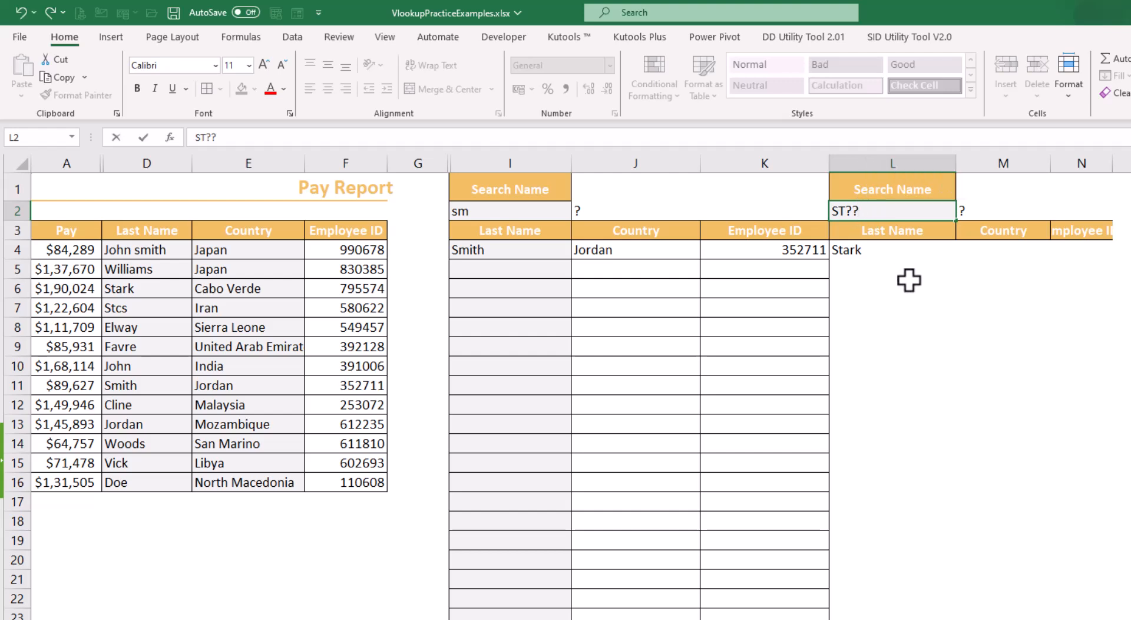
key(Return)
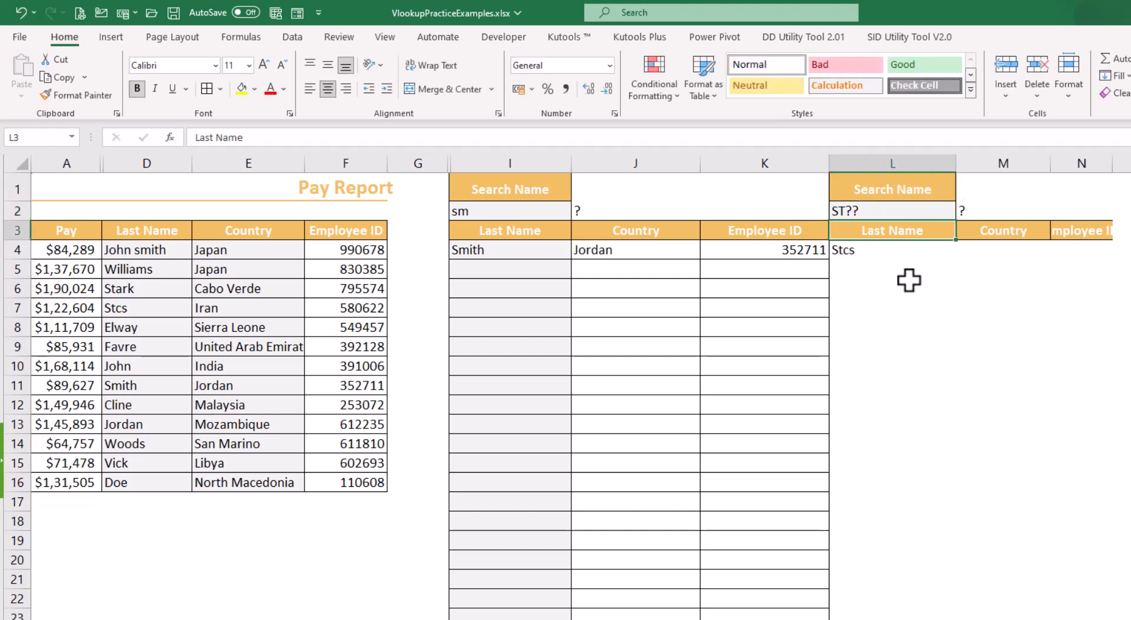
- Change the Search Name in L2 to "ST?rk" and compare it with the name returned in L4
click(872, 211)
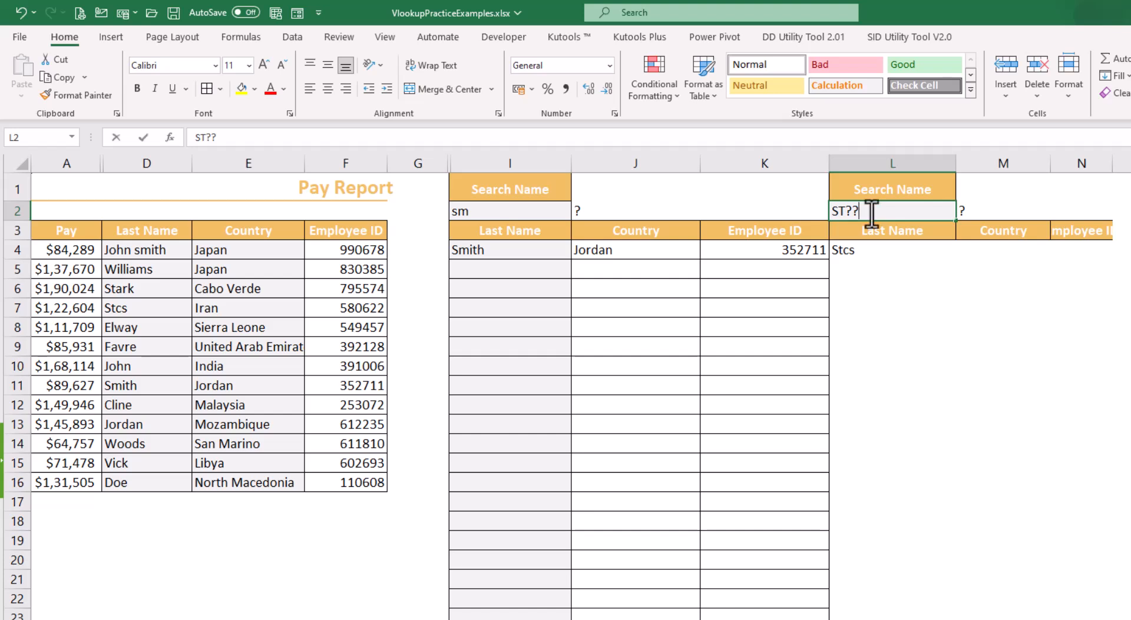
double_click(872, 210)
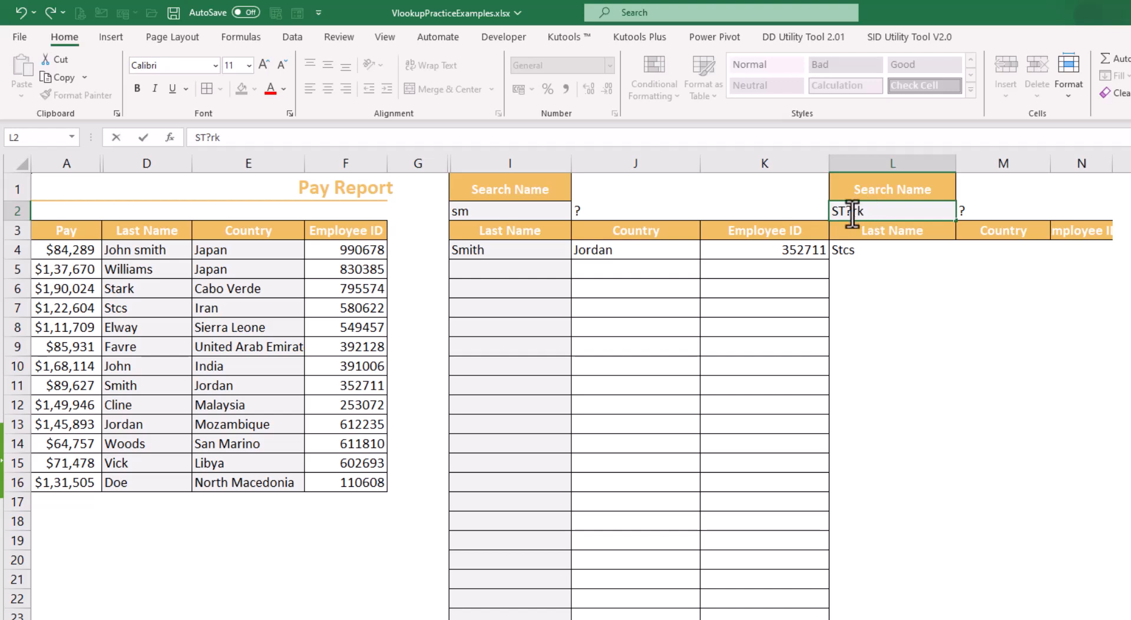
drag(847, 211, 853, 211)
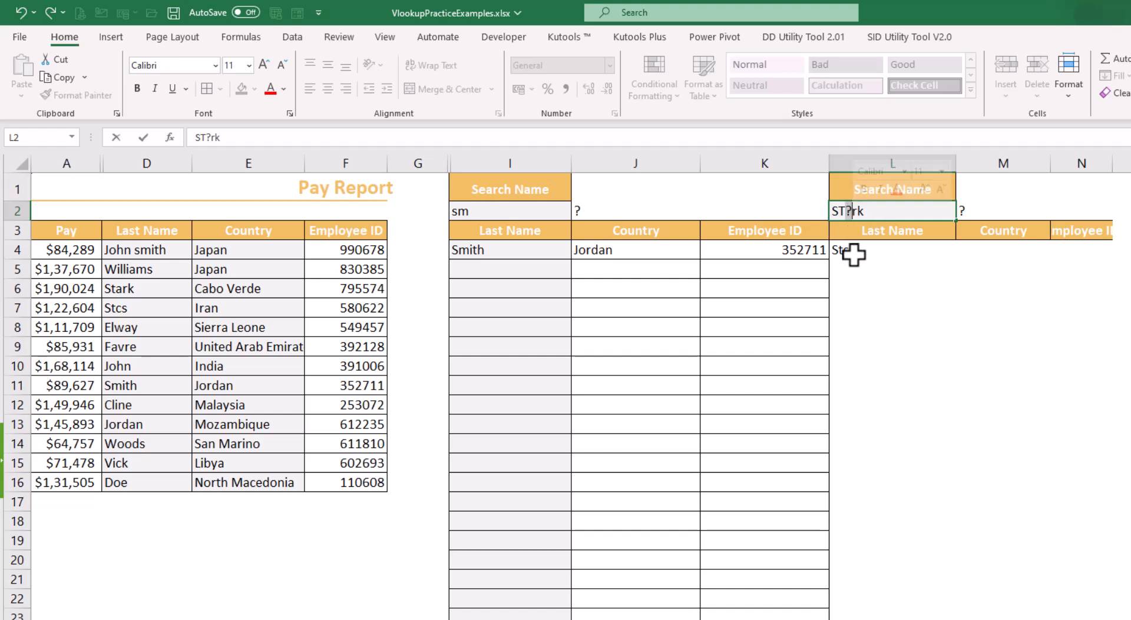
key(Return)
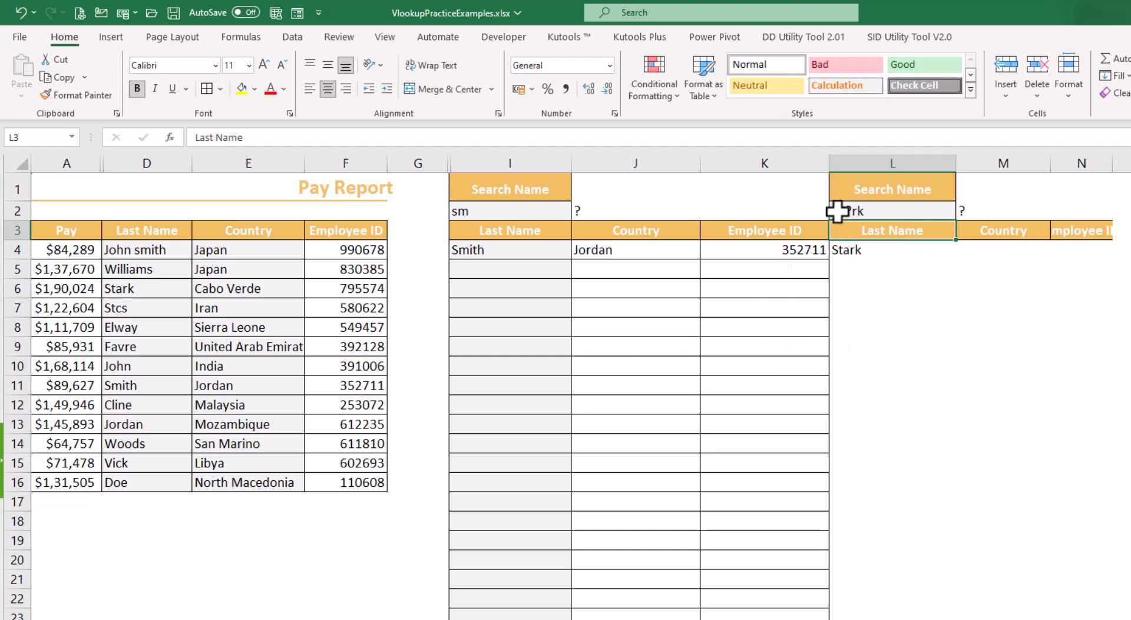
drag(837, 210, 854, 248)
click(852, 300)
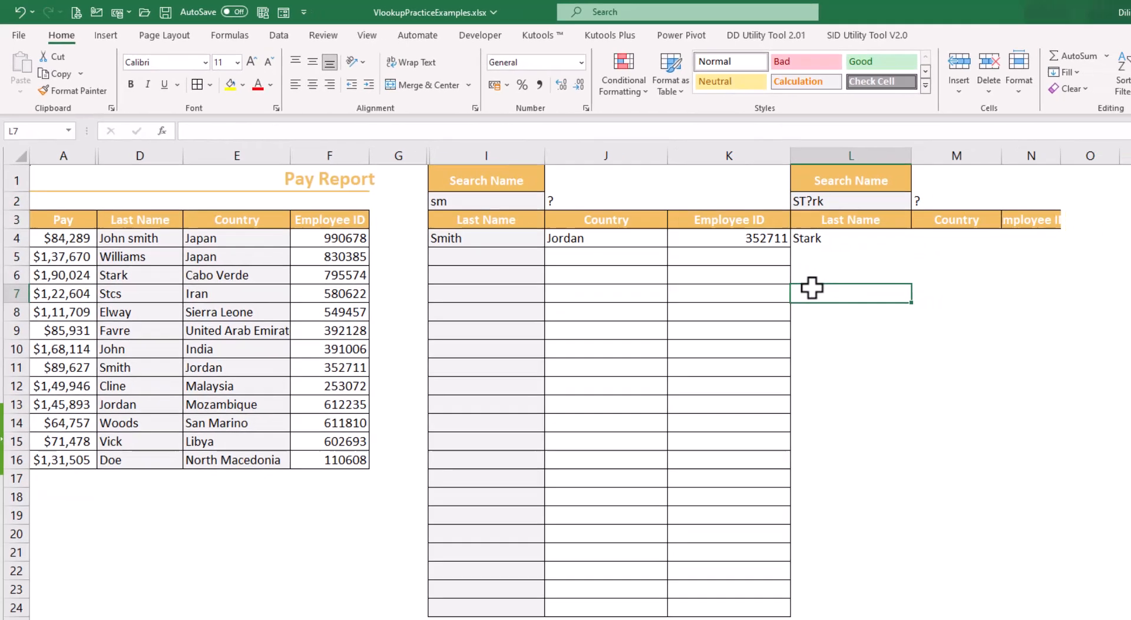